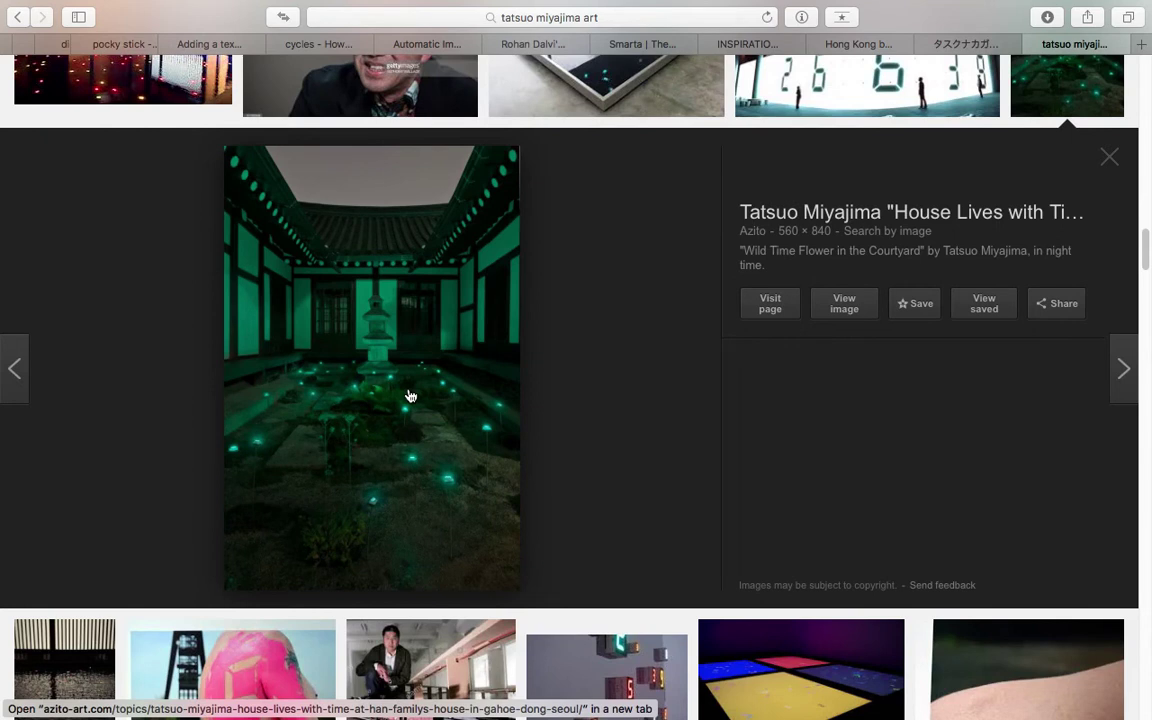
Step: Browse the Tatsuo Miyajima image results for glowing LED number installations as reference
key("Left")
key("Left")
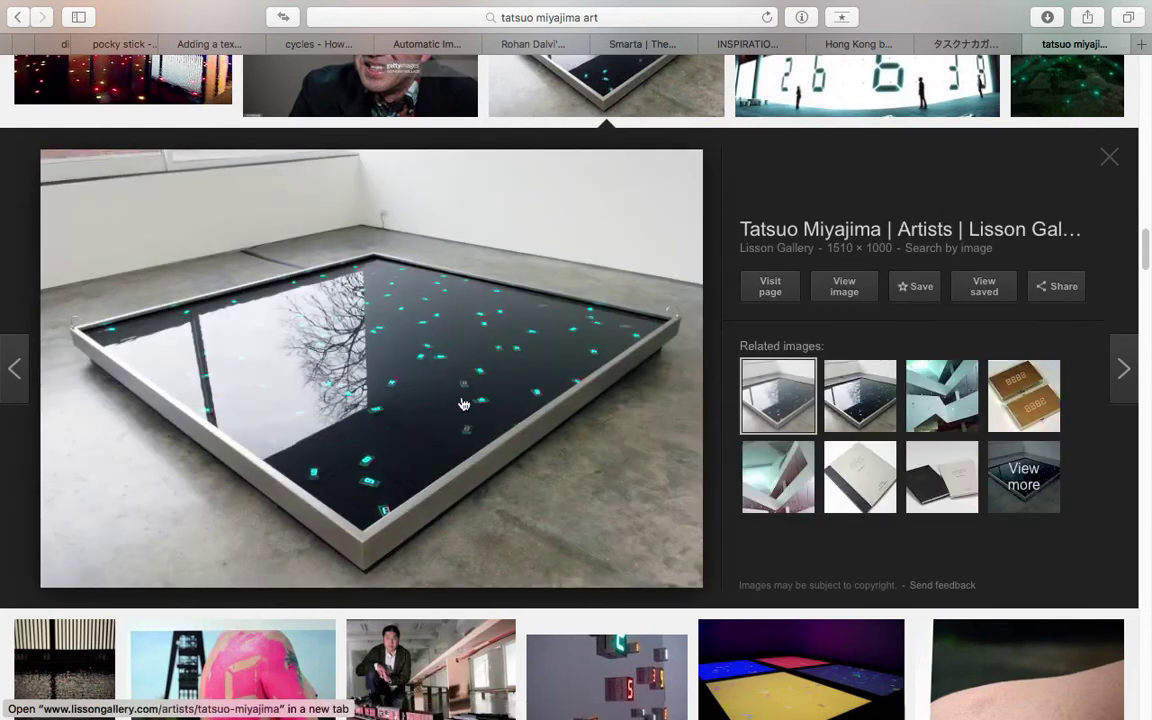
key("Right")
key("Left")
key("Right")
key("Right")
key("Right")
key("Right")
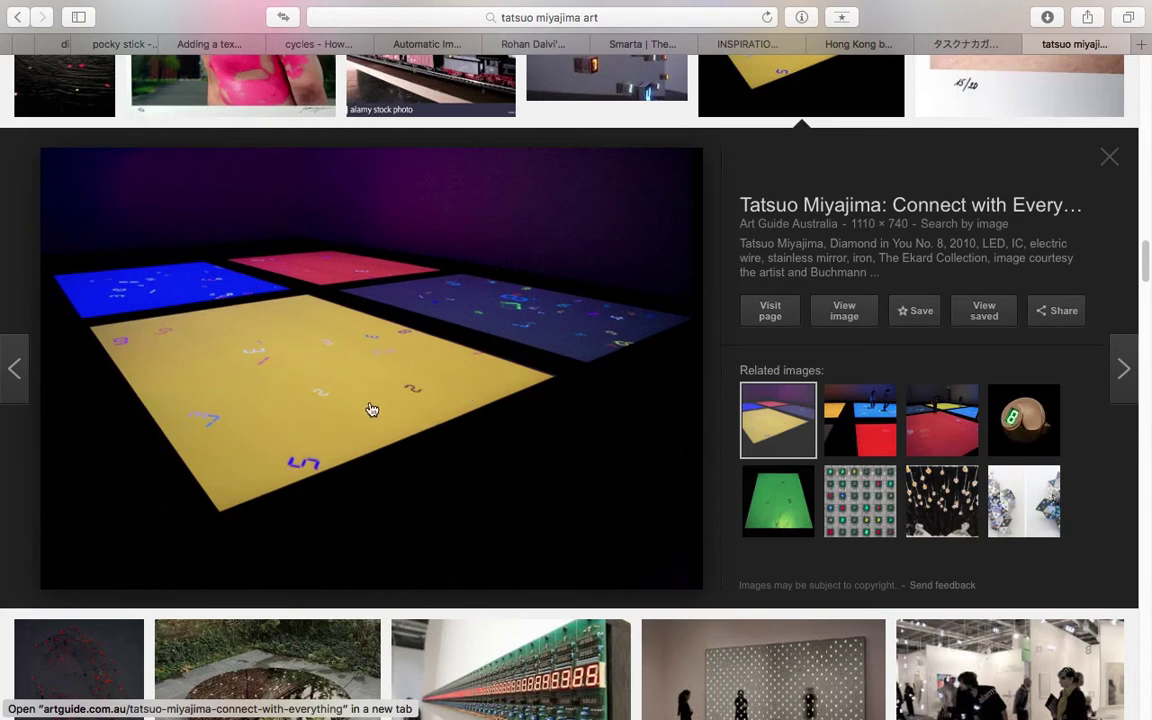
scroll(373, 408, "down", 1)
scroll(378, 413, "down", 1)
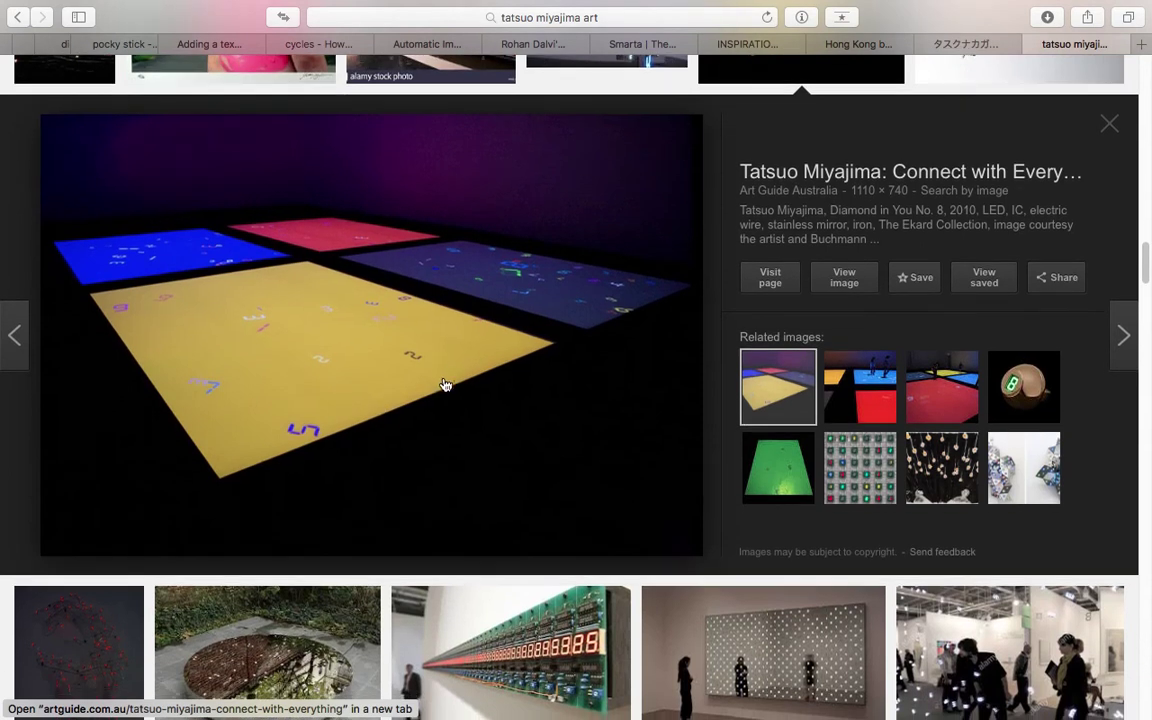
scroll(447, 383, "down", 5)
scroll(455, 390, "up", 10)
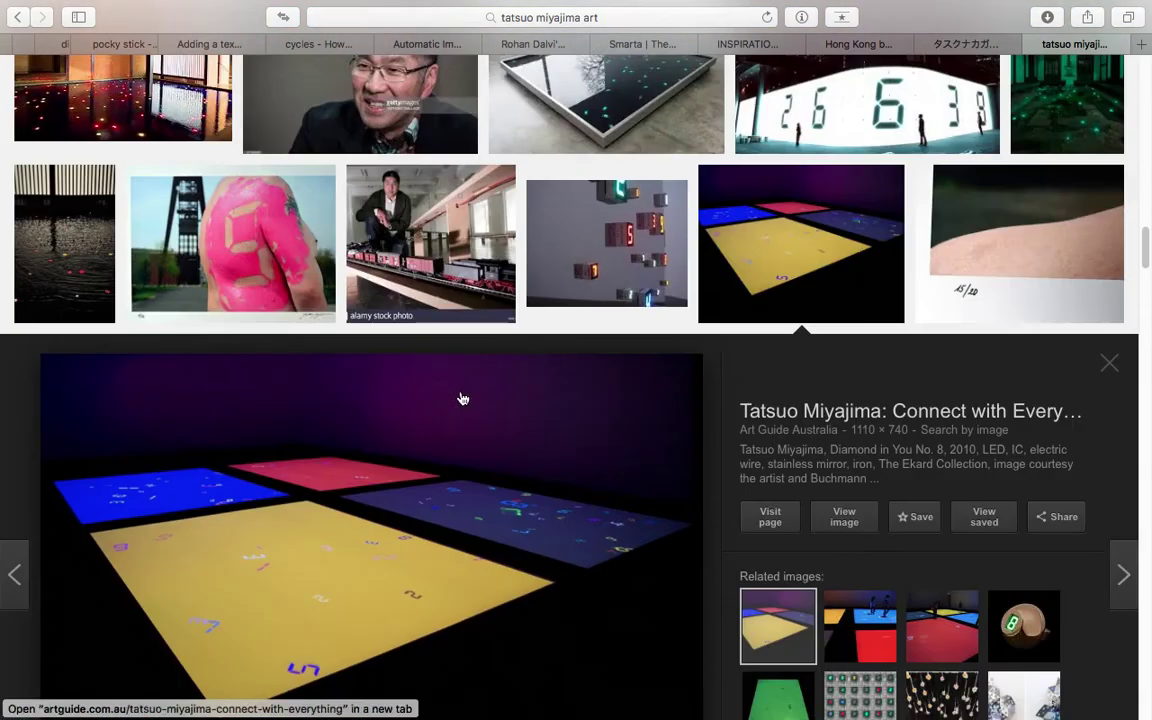
scroll(462, 400, "down", 1)
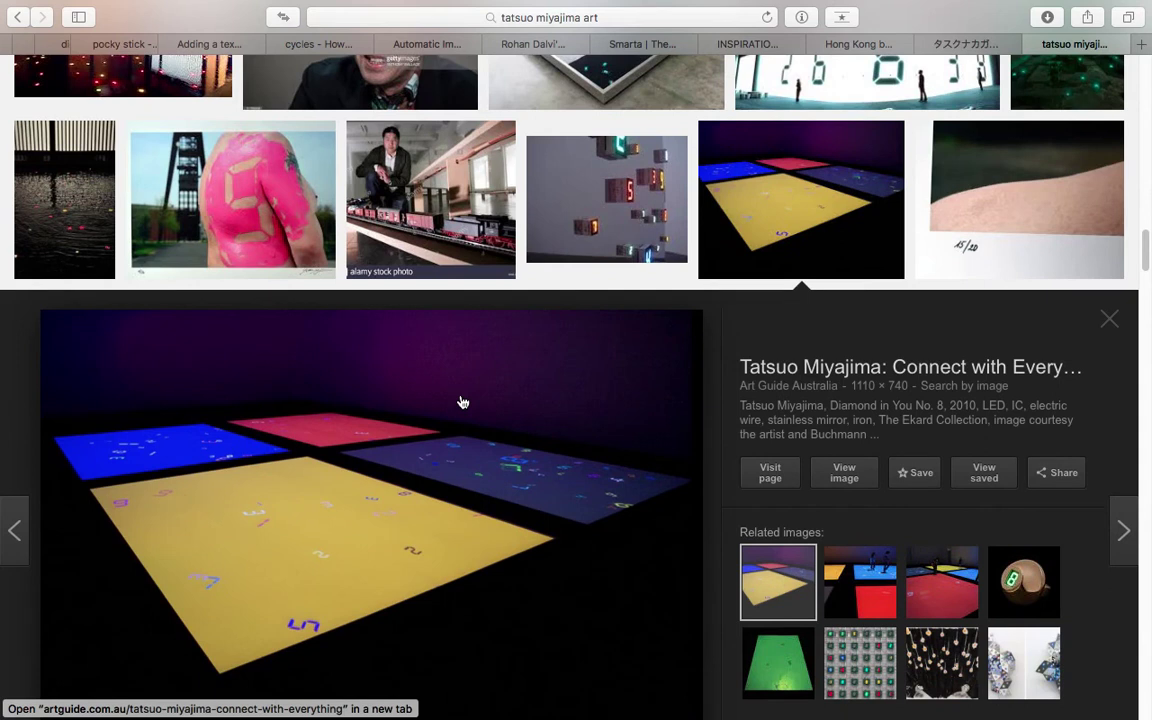
Step: Switch to Blender and delete the default cube from the scene
key("ctrl+Right")
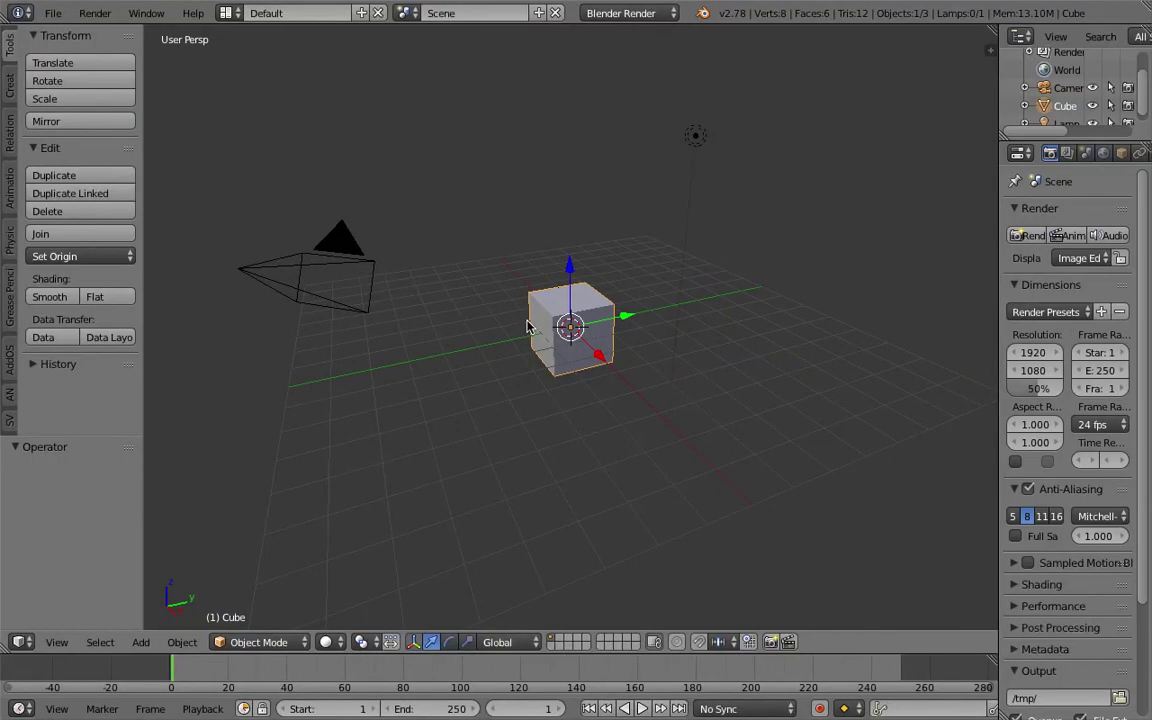
scroll(620, 310, "right", 10)
key("x")
left_click(620, 313)
scroll(496, 275, "right", 5)
Step: Save the scene to the Desktop as AN_Tatsuo_Miyajima_001.blend
left_click(52, 13)
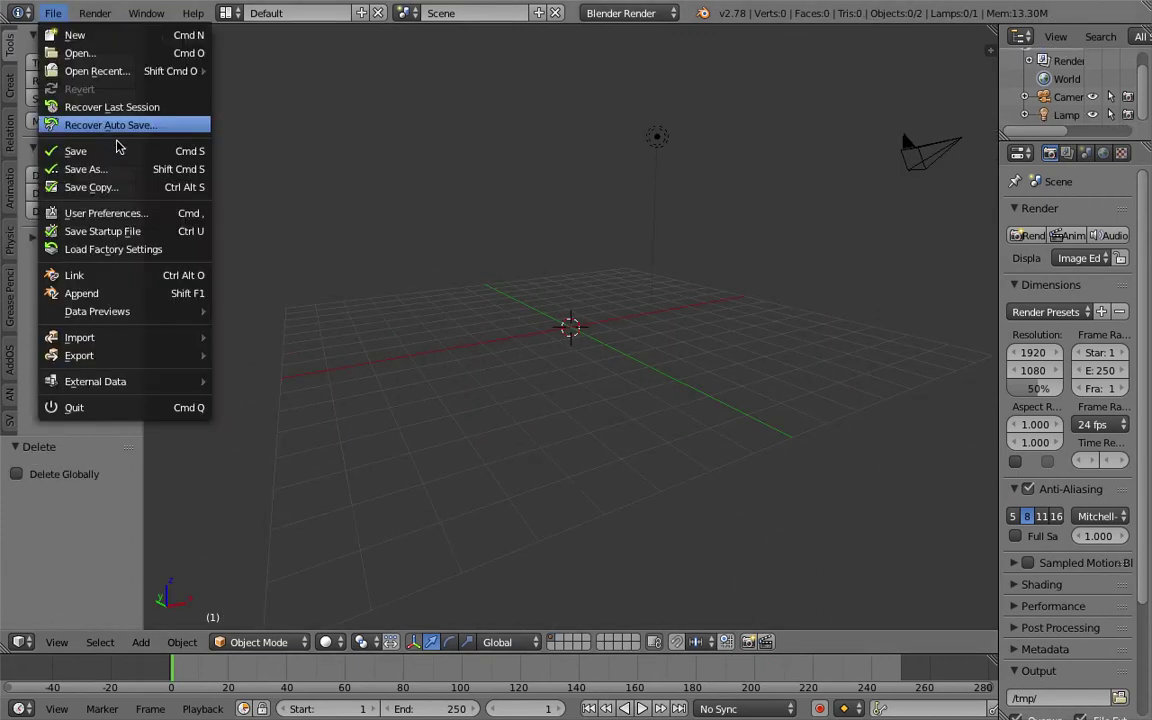
left_click(118, 175)
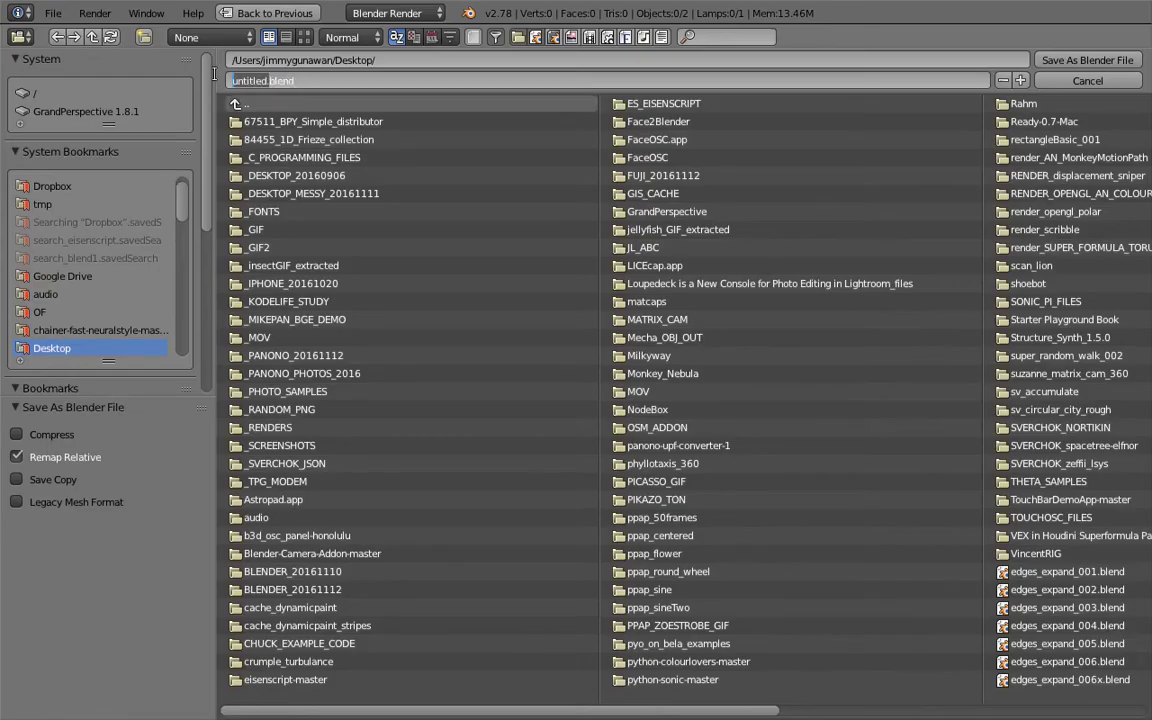
key("ctrl+a")
type("AN")
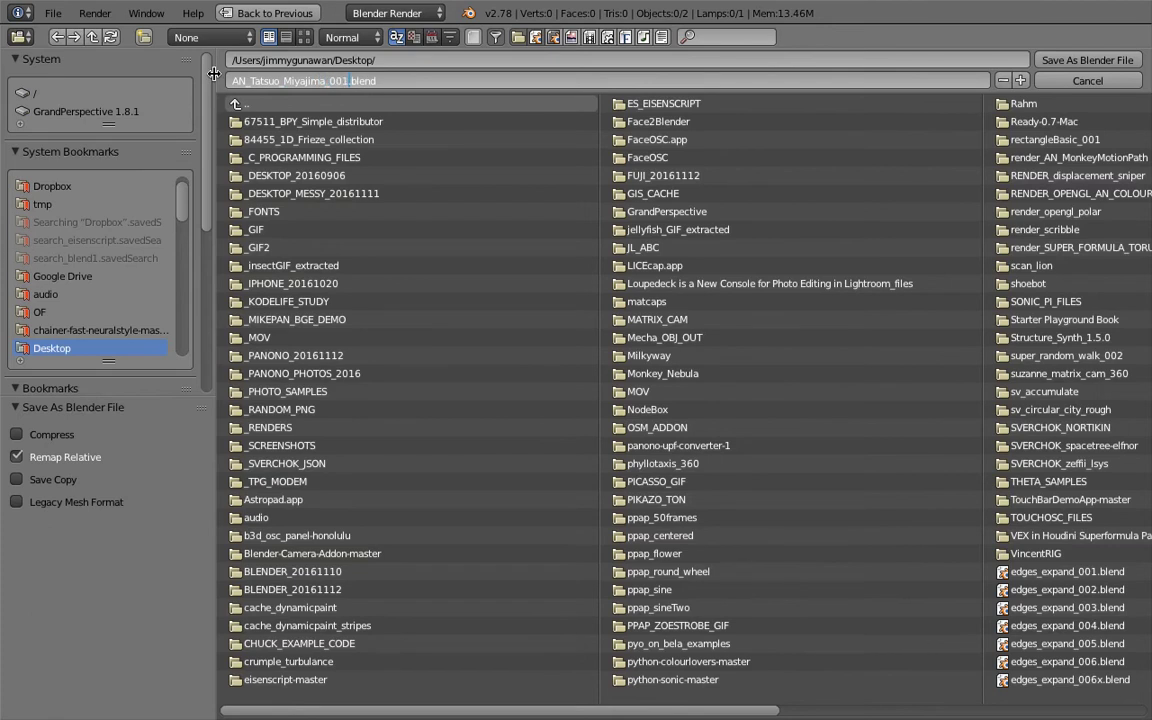
key("Return")
left_click(1060, 60)
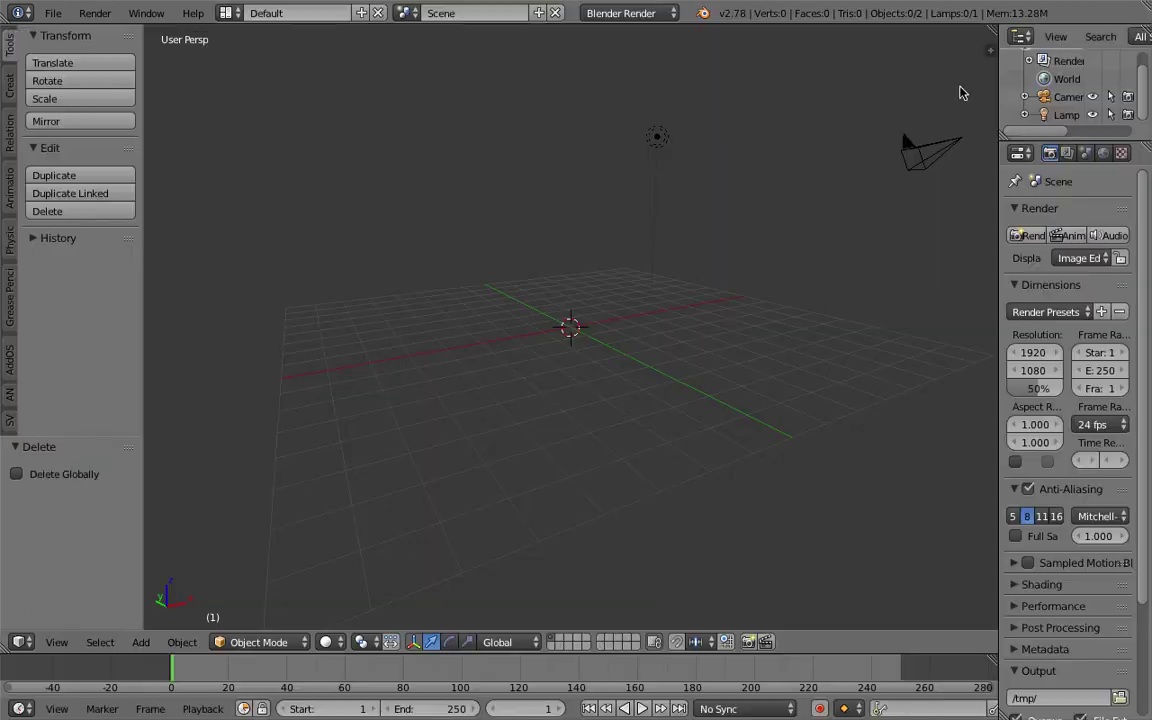
Step: Move the lamp and the camera together to layer 2
right_click(655, 140)
right_click(872, 160, "shift")
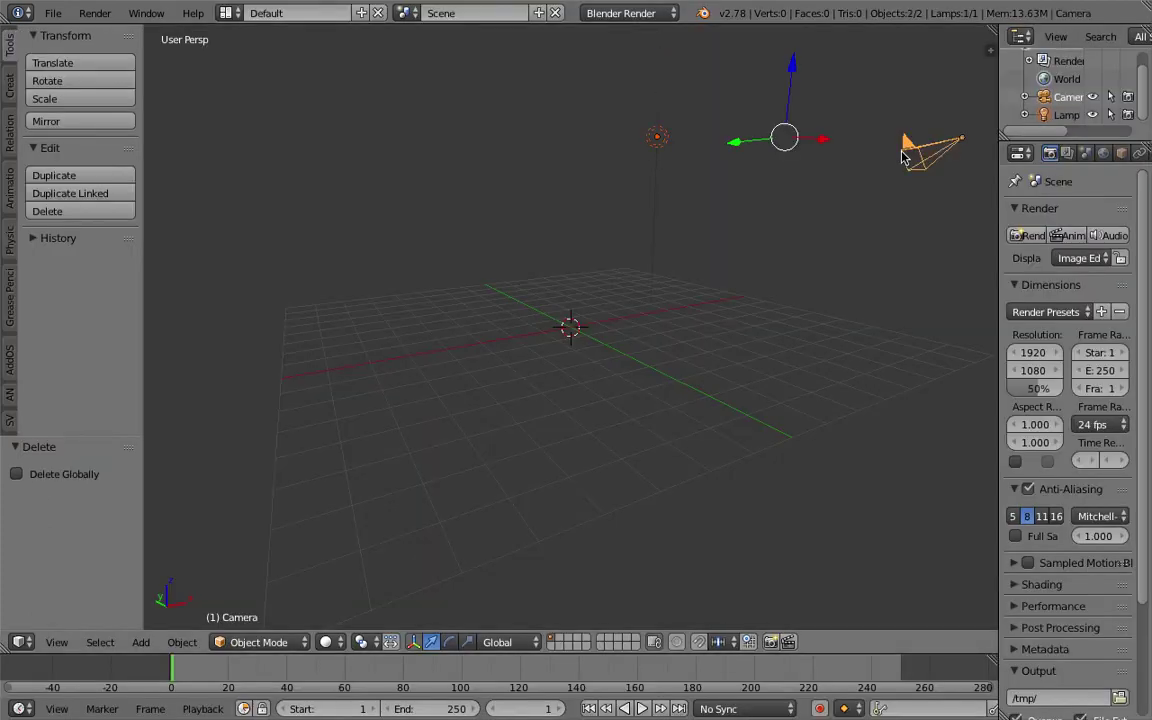
key("m")
key("2")
left_click(582, 149)
Step: Set the render engine to Cycles Render and save over the existing file
left_click(664, 17)
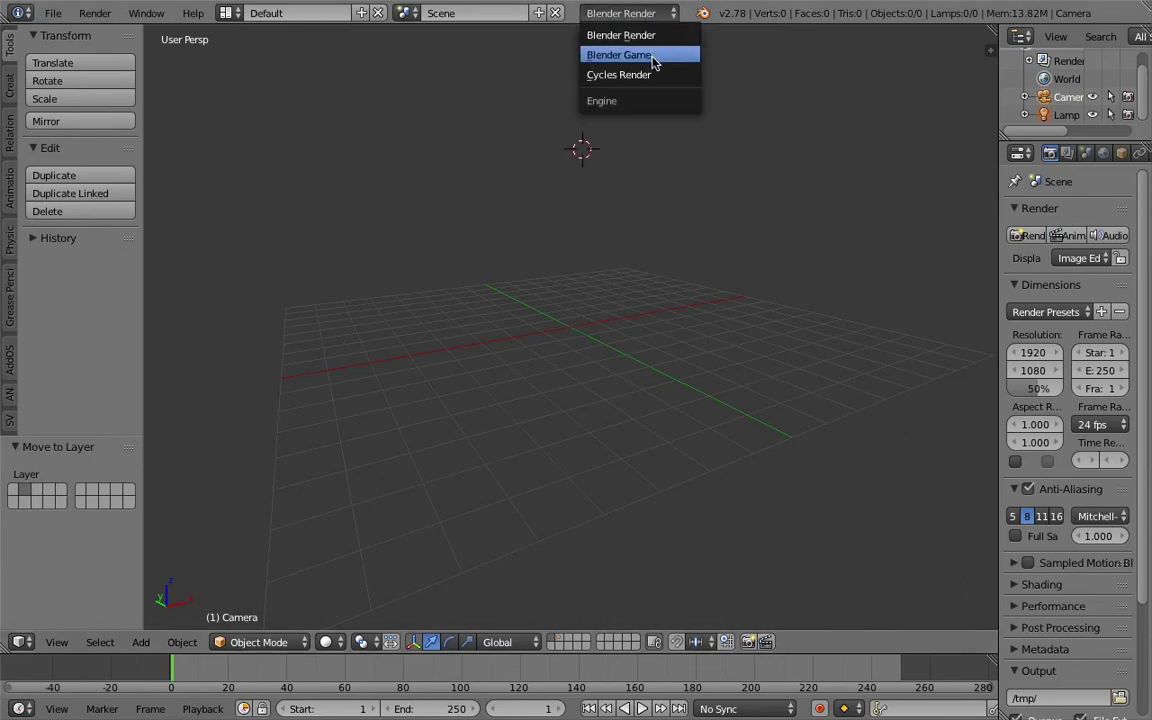
left_click(653, 75)
middle_click_drag(571, 221, 670, 252)
key("ctrl+s")
left_click(670, 252)
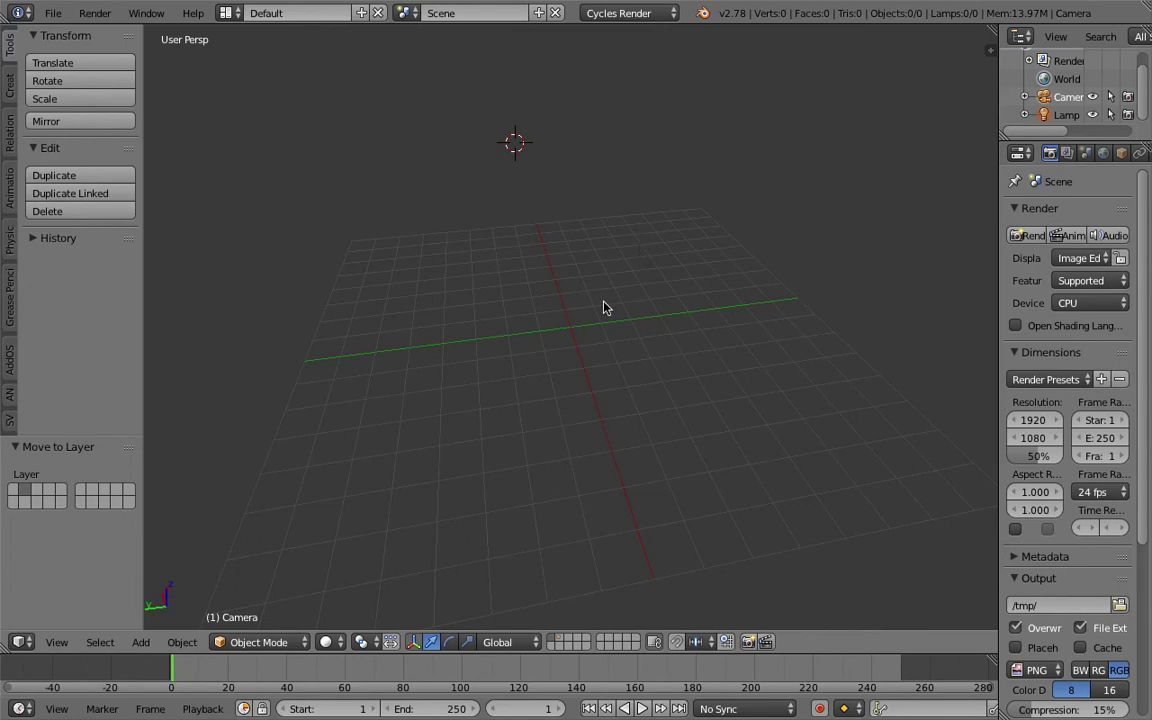
Step: Change the screen layout to Compositing and create a new Animation Nodes tree in the node editor
key("shift+a")
mouse_move(614, 294)
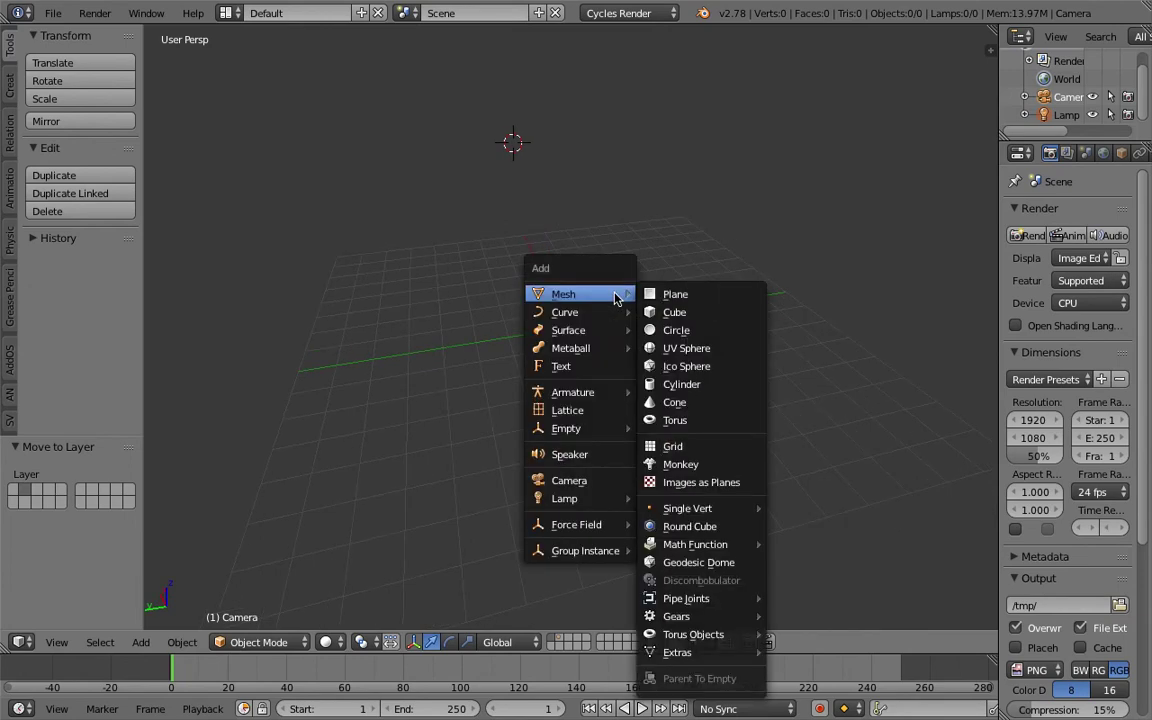
left_click(226, 13)
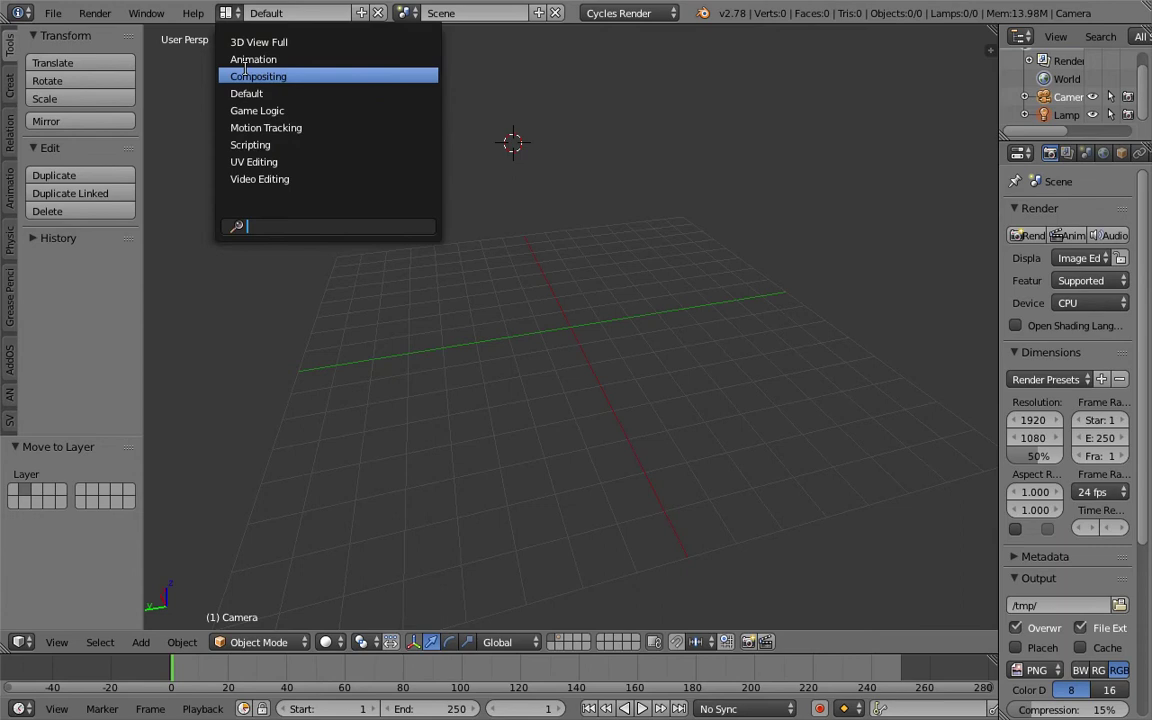
left_click(246, 74)
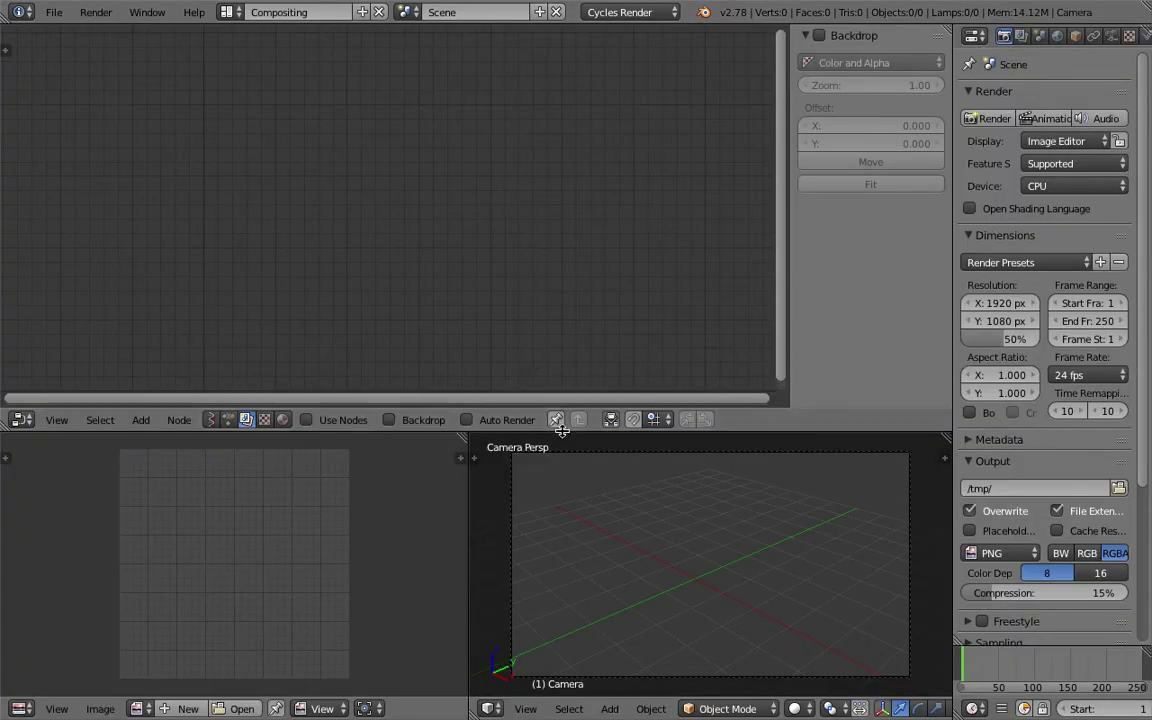
left_click(228, 348)
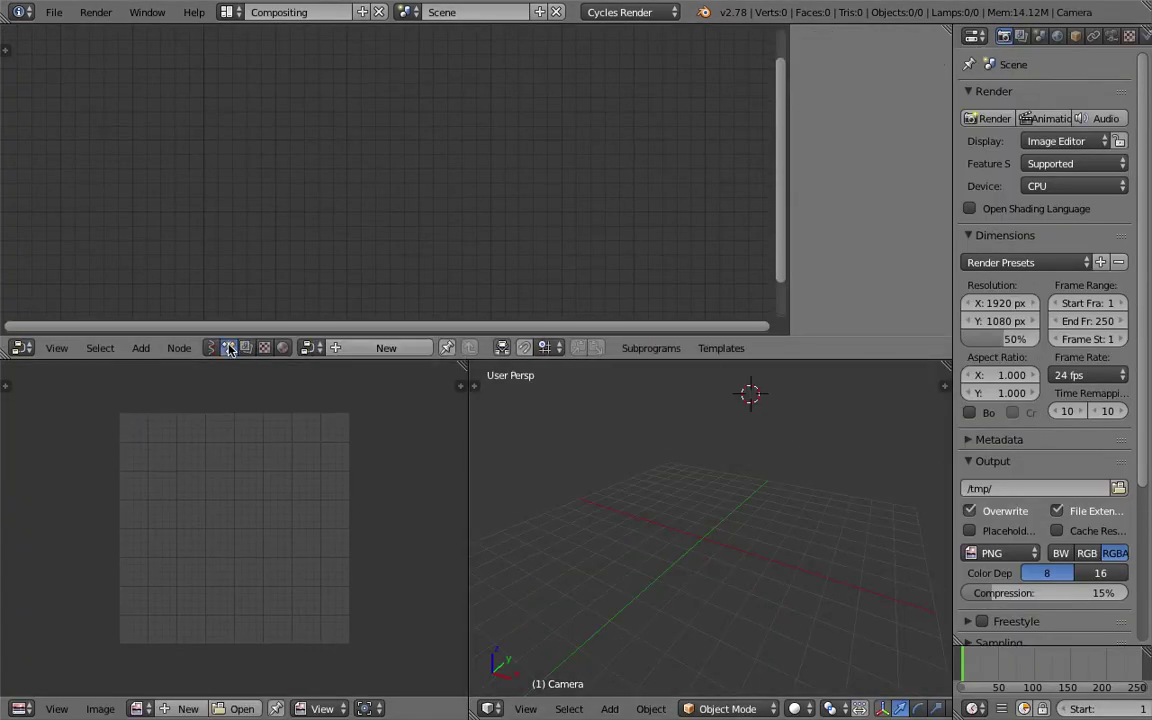
left_click(352, 350)
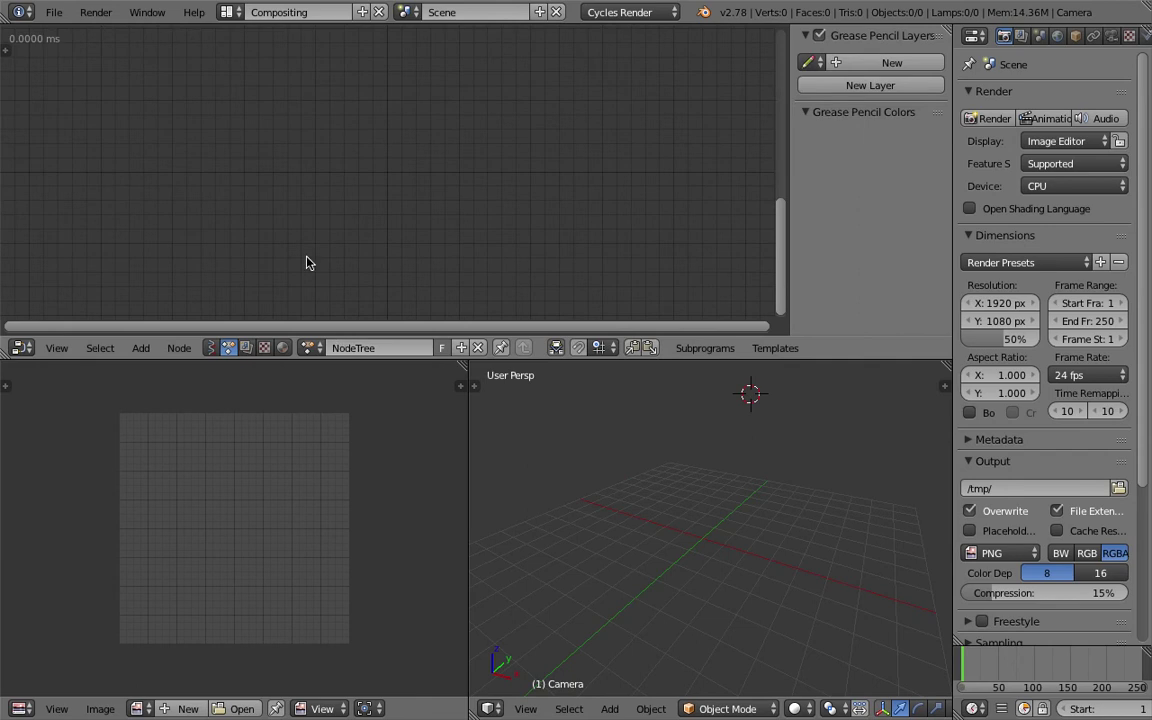
Step: Show the Animation Nodes settings in the node editor's tool shelf and widen the 3D view by shrinking the image editor
left_click(5, 49)
left_click(15, 127)
left_click(52, 63)
left_click(58, 68)
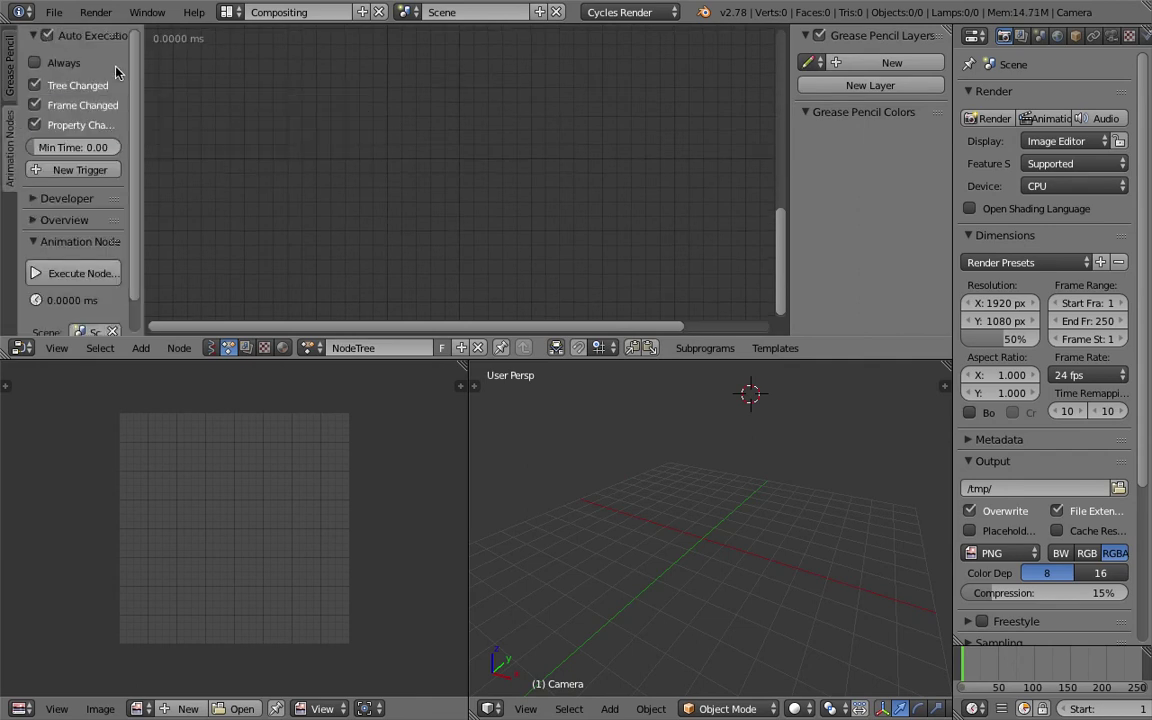
left_click_drag(469, 404, 307, 408)
middle_click_drag(610, 484, 537, 463)
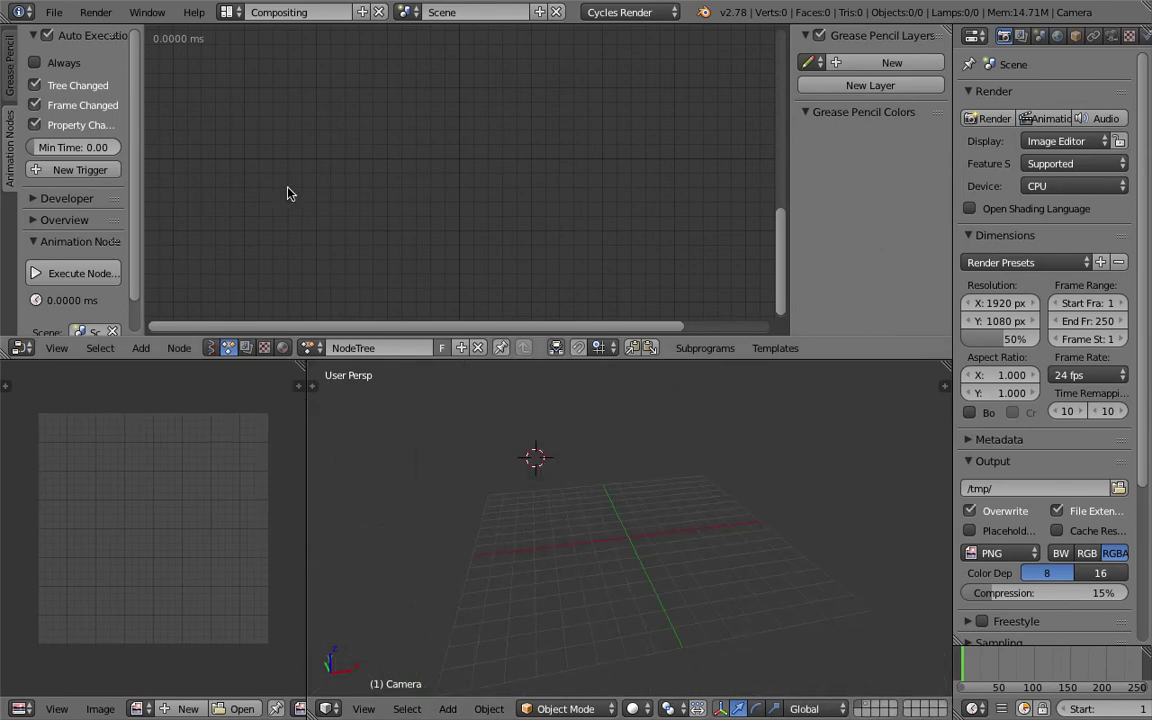
Step: Add a text Characters node to the node tree and place it in the free area
key("shift+a")
mouse_move(296, 170)
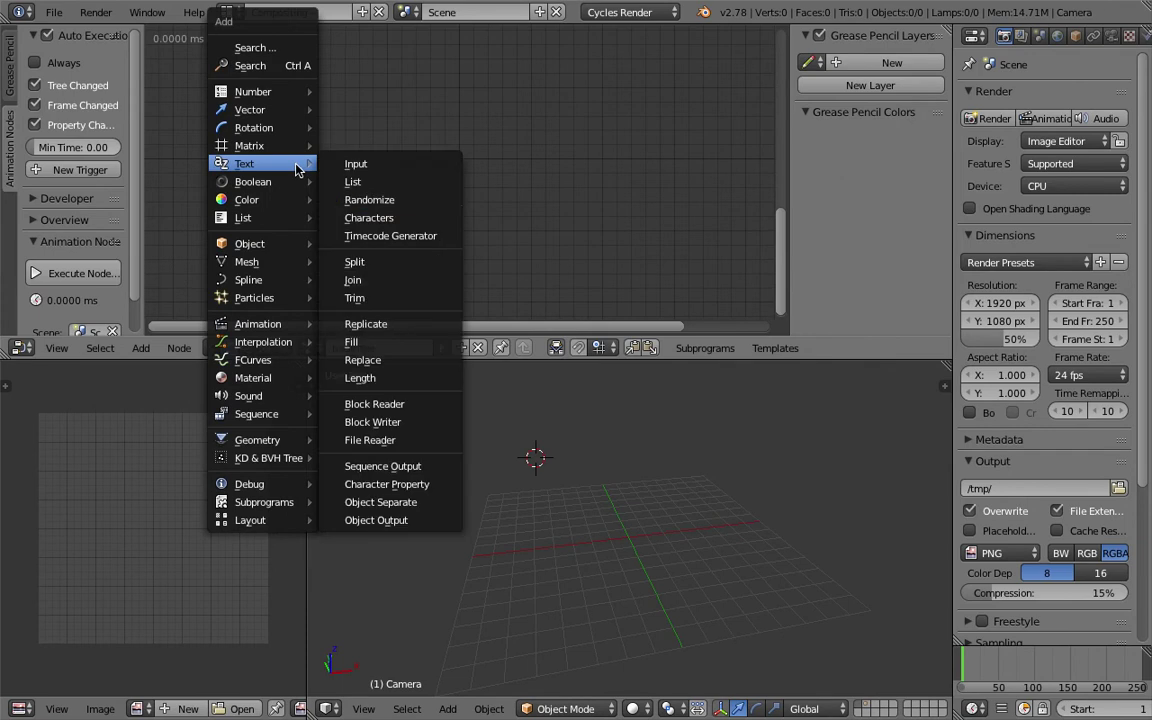
left_click(392, 218)
left_click(275, 153)
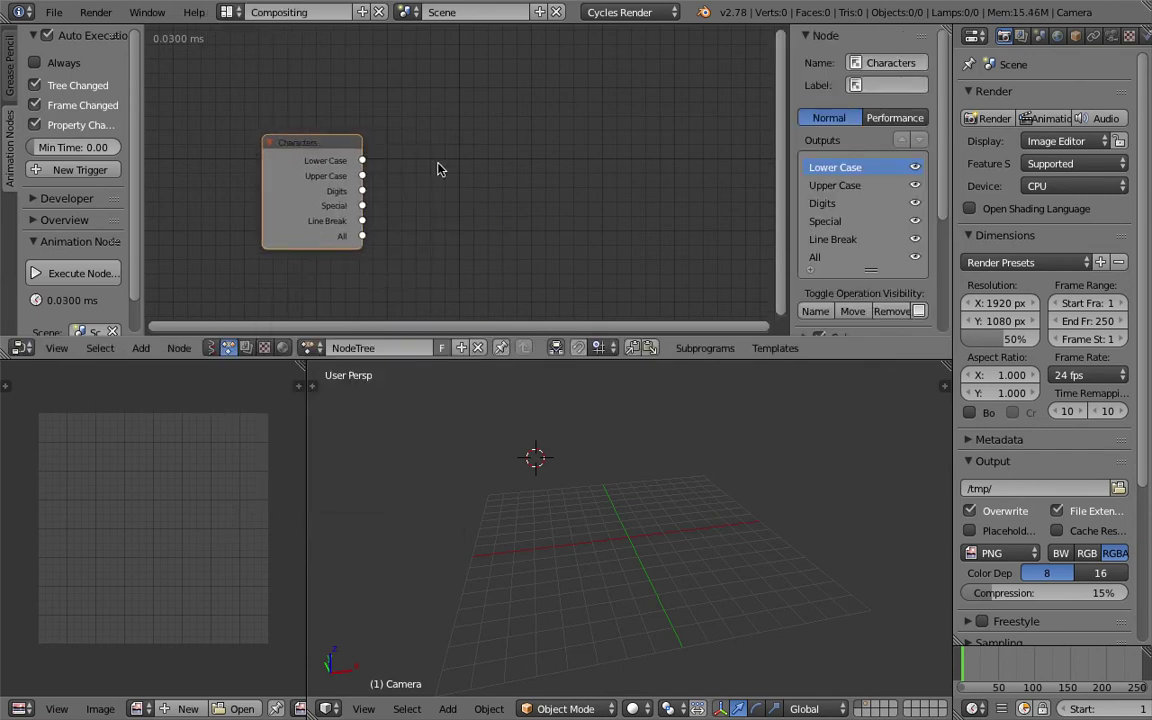
left_click_drag(355, 175, 328, 174)
Step: Add a Debug node and connect the Characters node's Digits output to its input
key("shift+a")
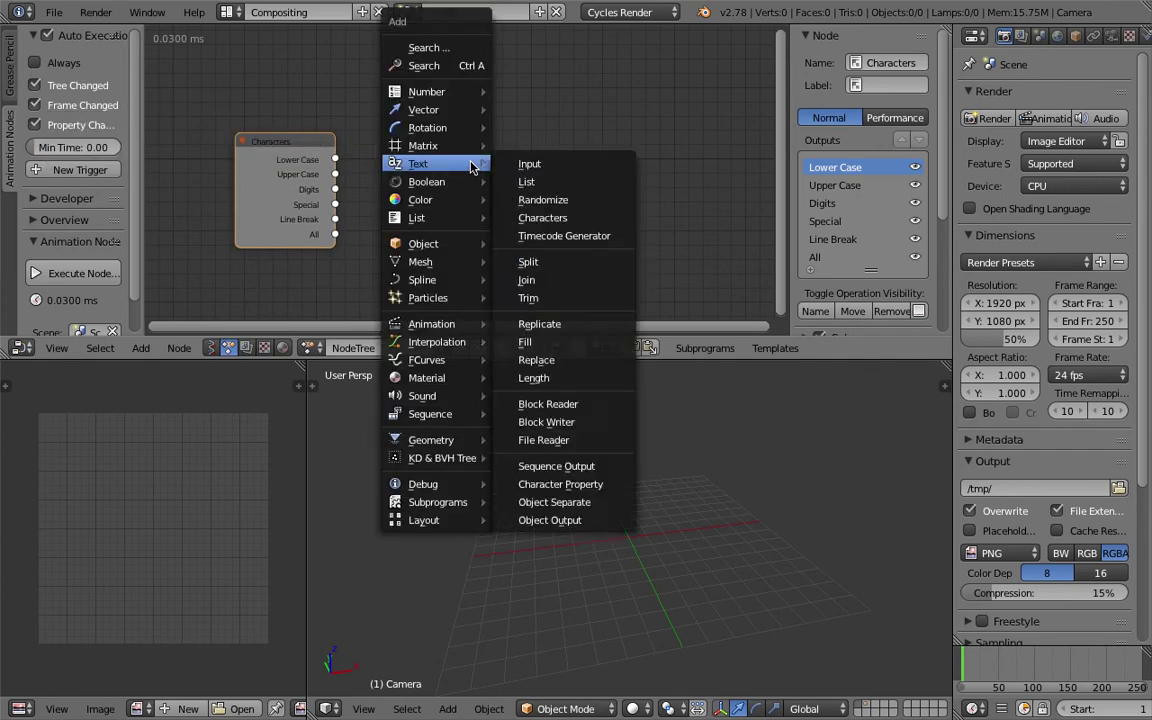
left_click(456, 68)
type("debug")
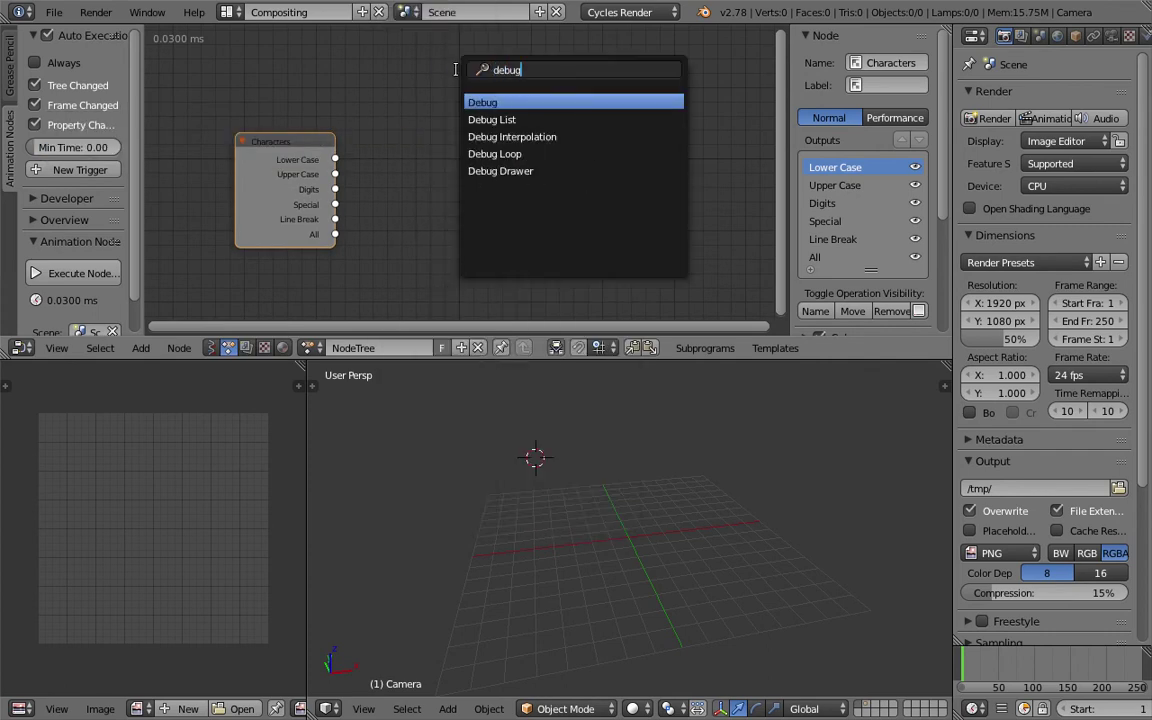
key("Return")
left_click(455, 69)
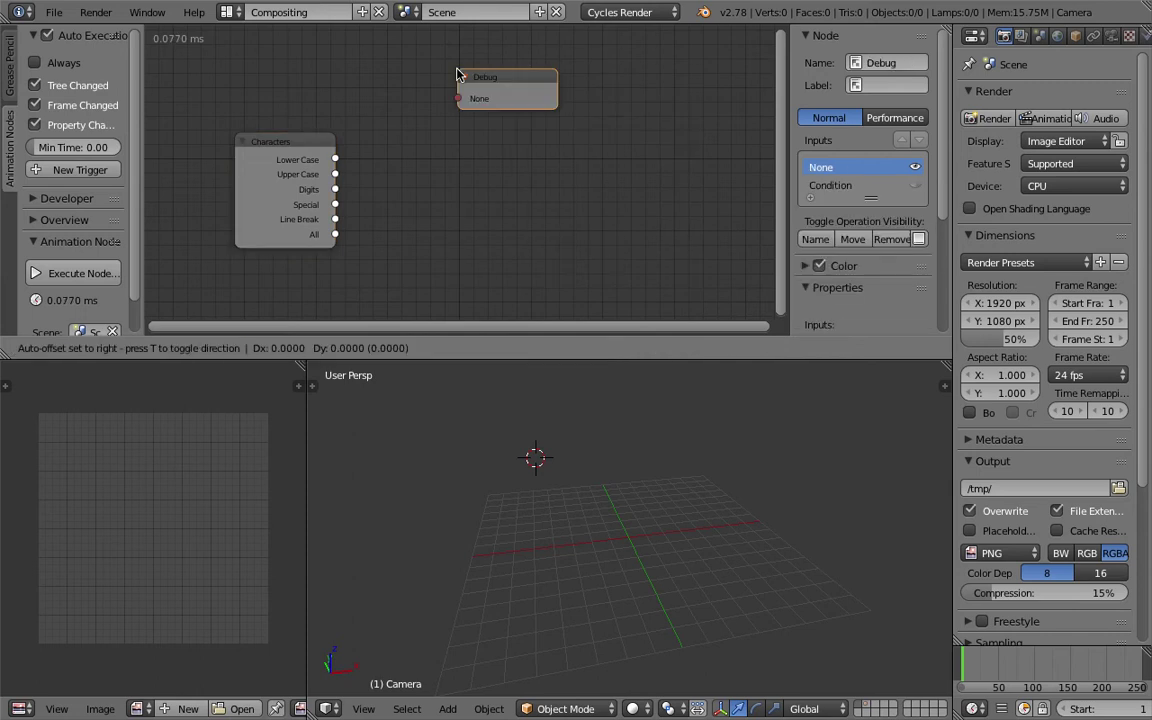
left_click_drag(335, 189, 458, 98)
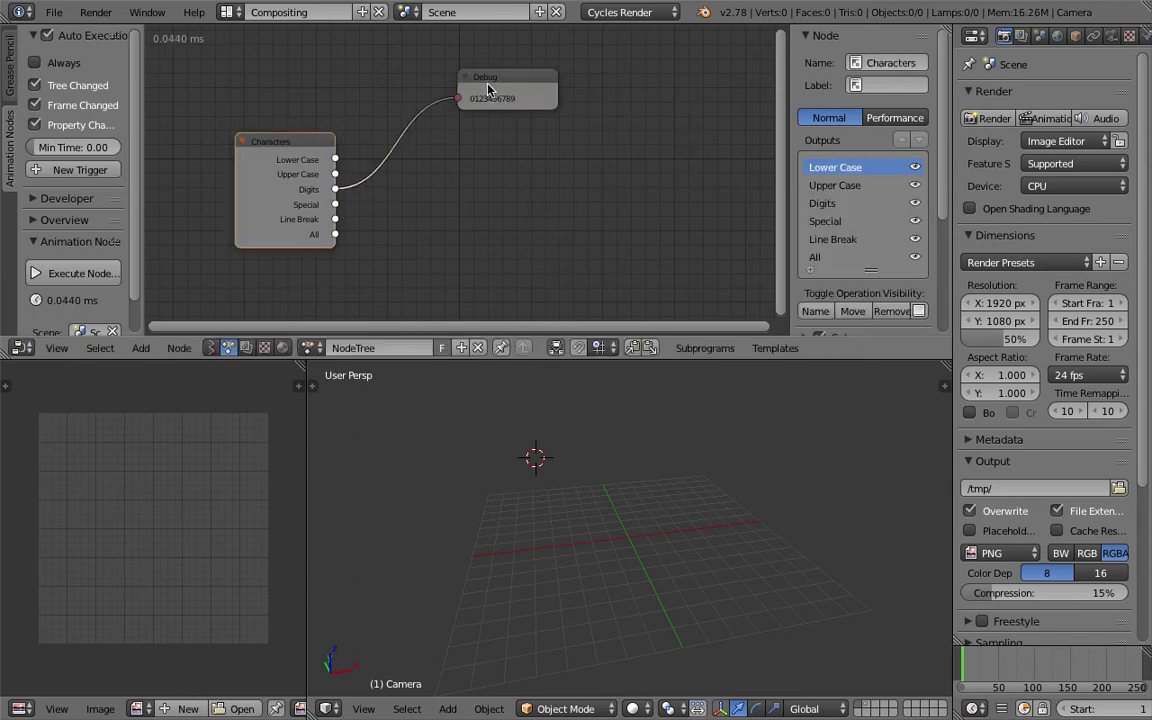
Step: Reposition the Debug node beside the Characters node and adjust its width to fit the digits text
left_click_drag(549, 97, 533, 121)
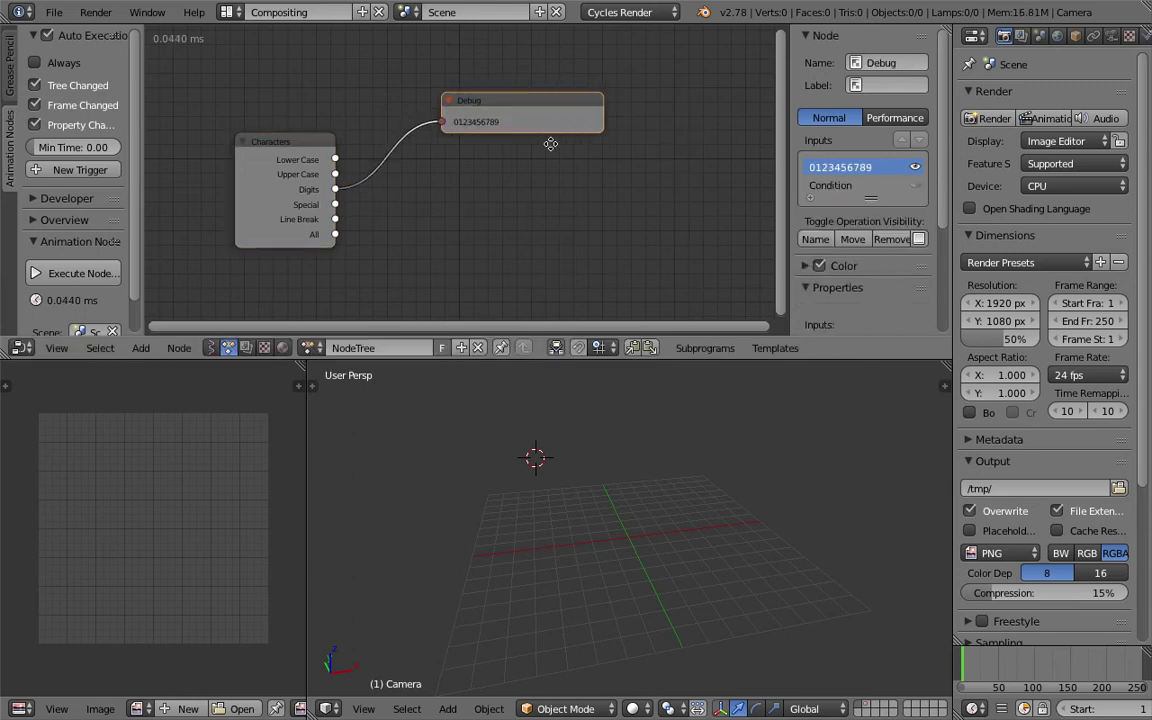
scroll(535, 135, "up", 2)
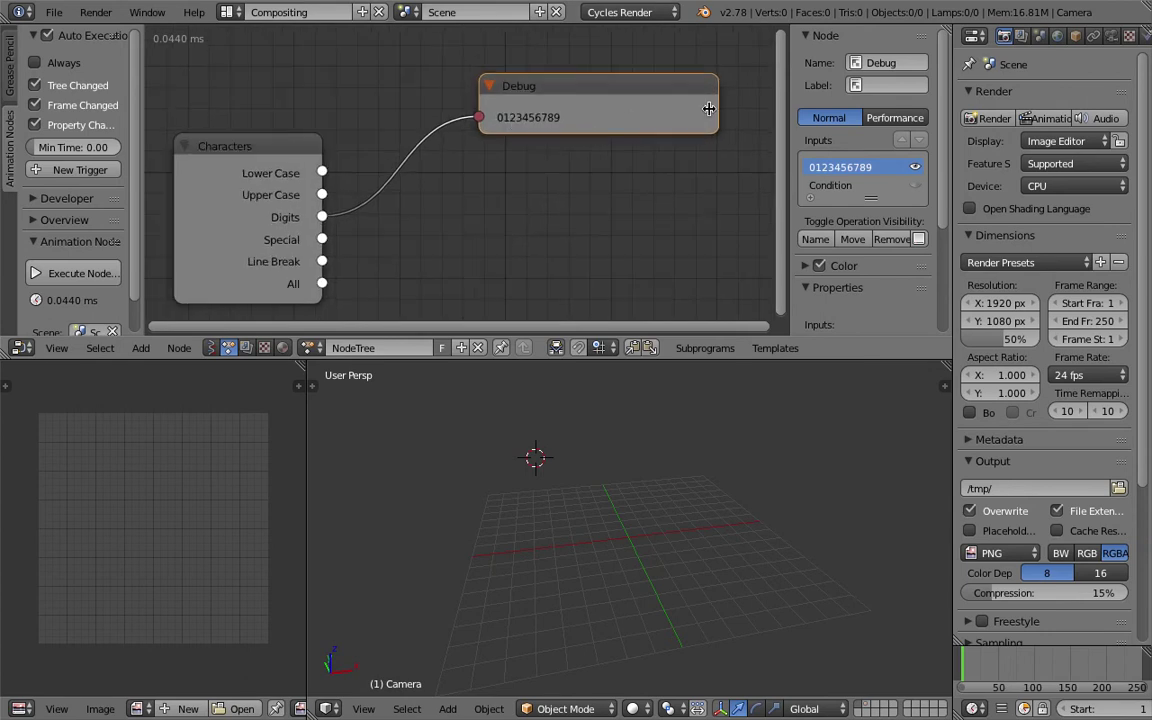
left_click_drag(716, 104, 607, 104)
scroll(540, 190, "down", 2)
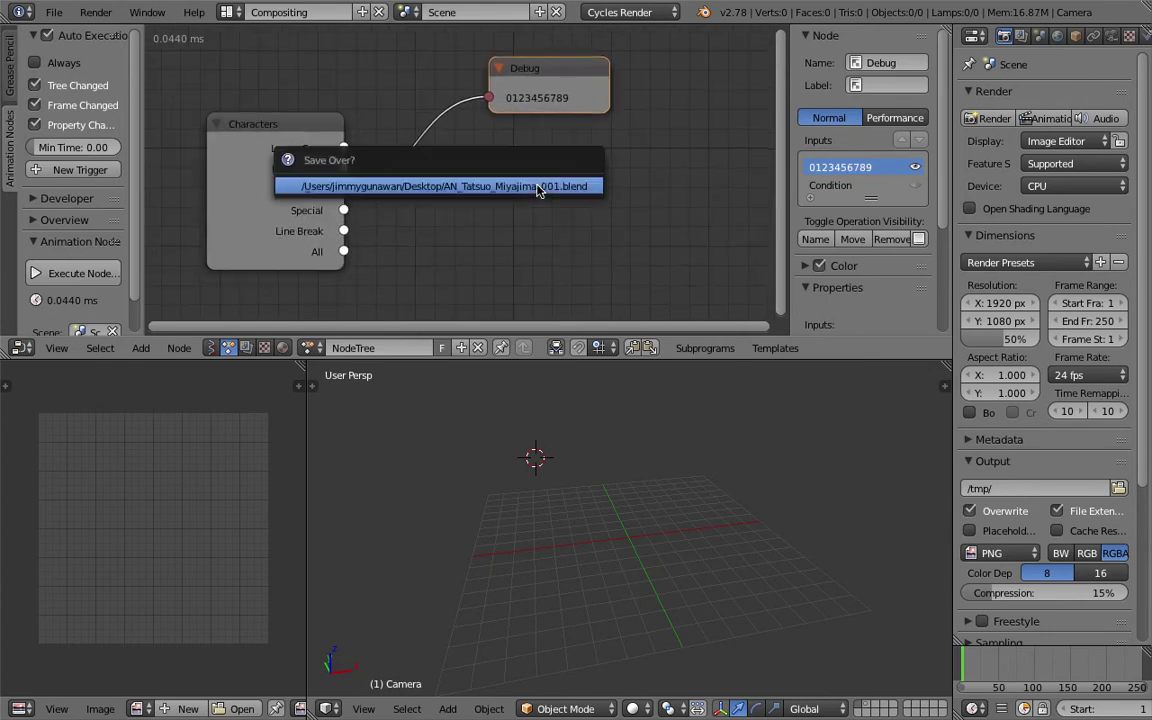
scroll(483, 185, "down", 1)
key("shift+a")
left_click(483, 184)
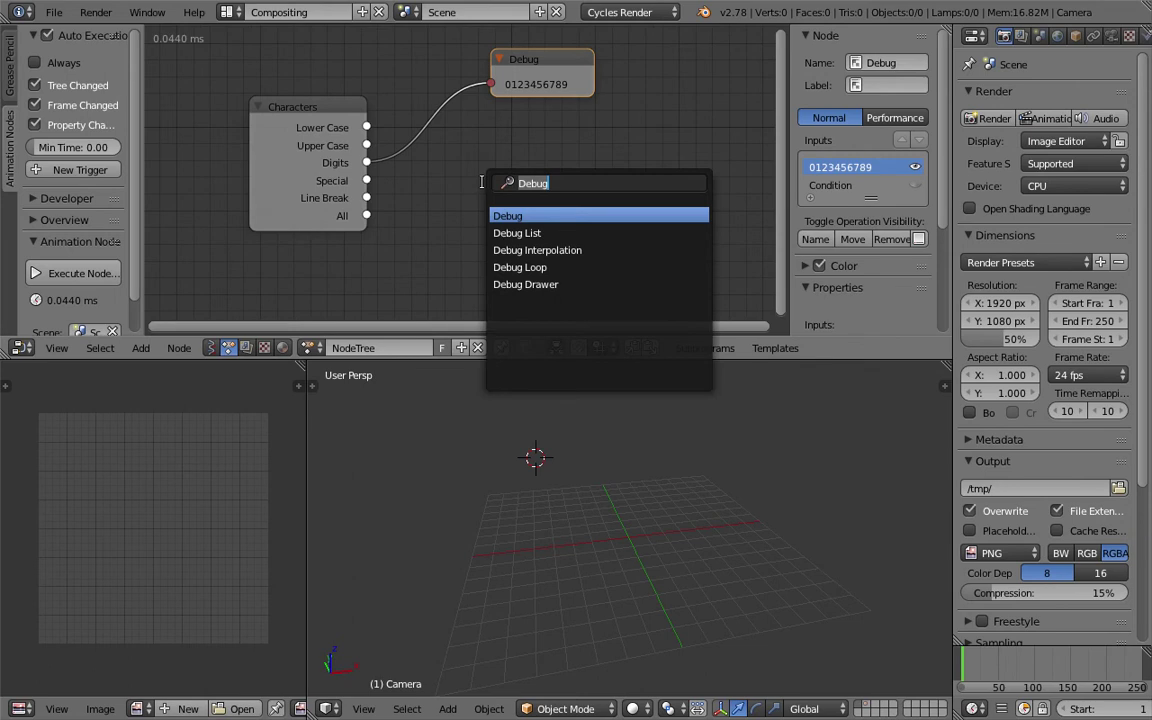
key("Escape")
Step: Save the node setup over AN_Tatsuo_Miyajima_001.blend
middle_click_drag(468, 195, 447, 182)
key("ctrl+s")
left_click(447, 184)
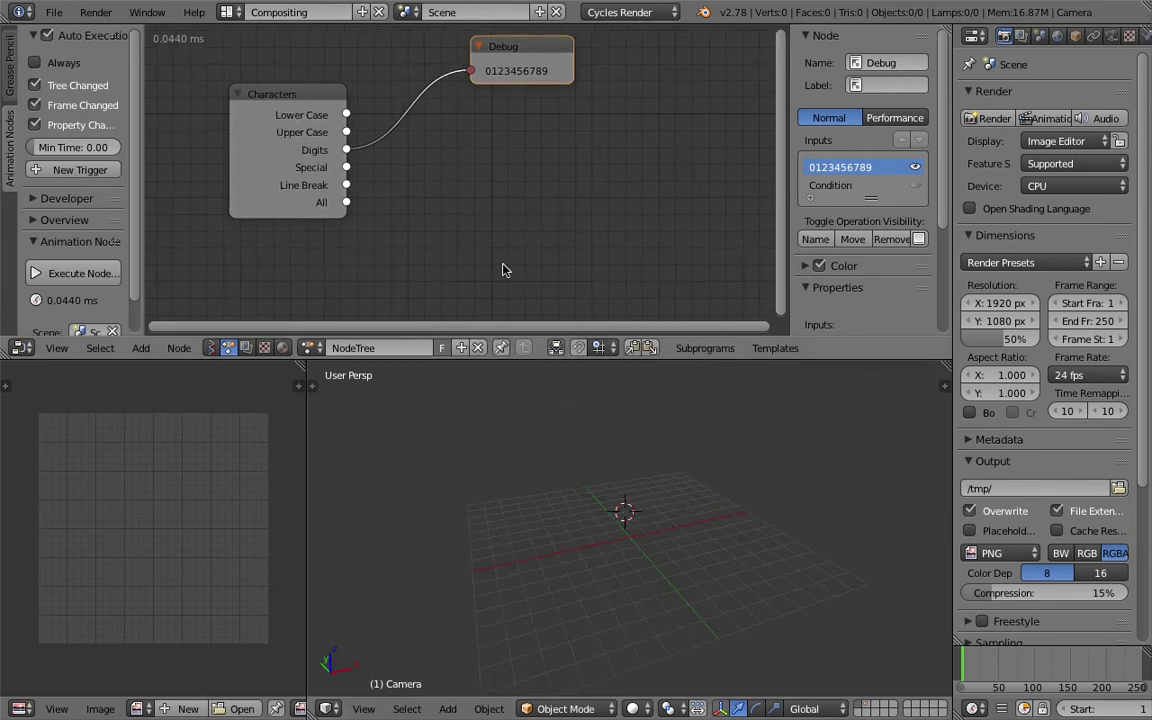
Step: Find the Frame entry in the node search, place its Time Info node below the Debug node, and save the file
key("shift+a")
left_click(467, 223)
type("frame")
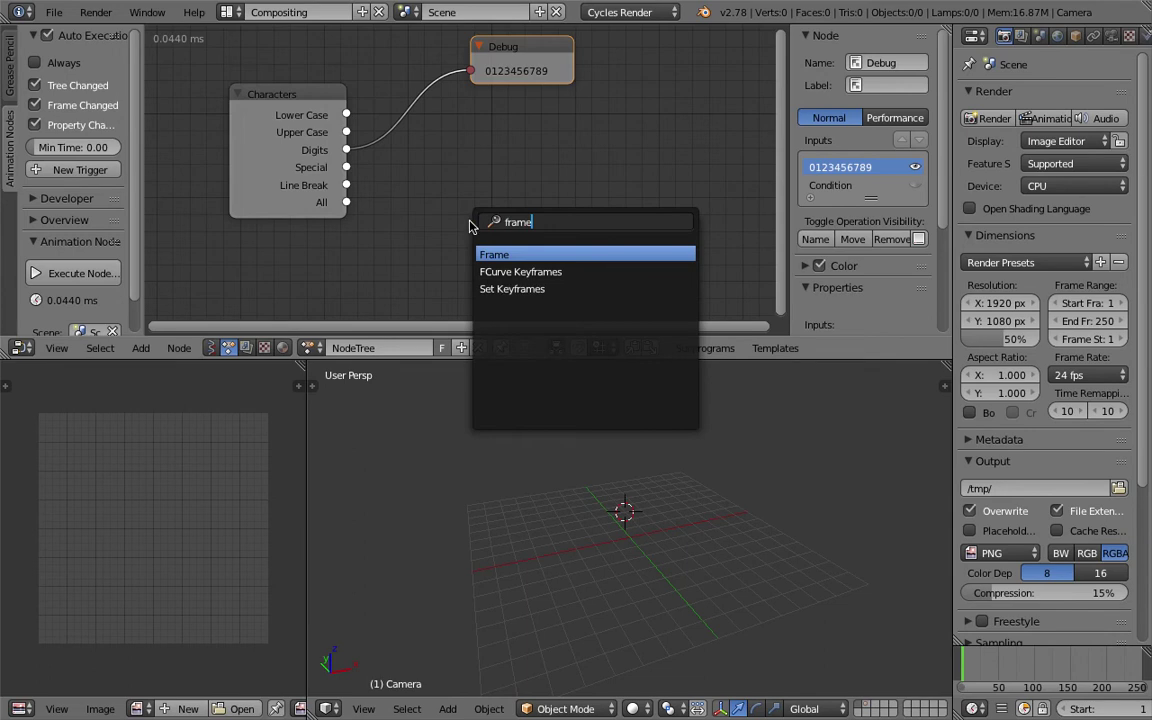
key("Return")
left_click(428, 200)
key("ctrl+s")
left_click(428, 200)
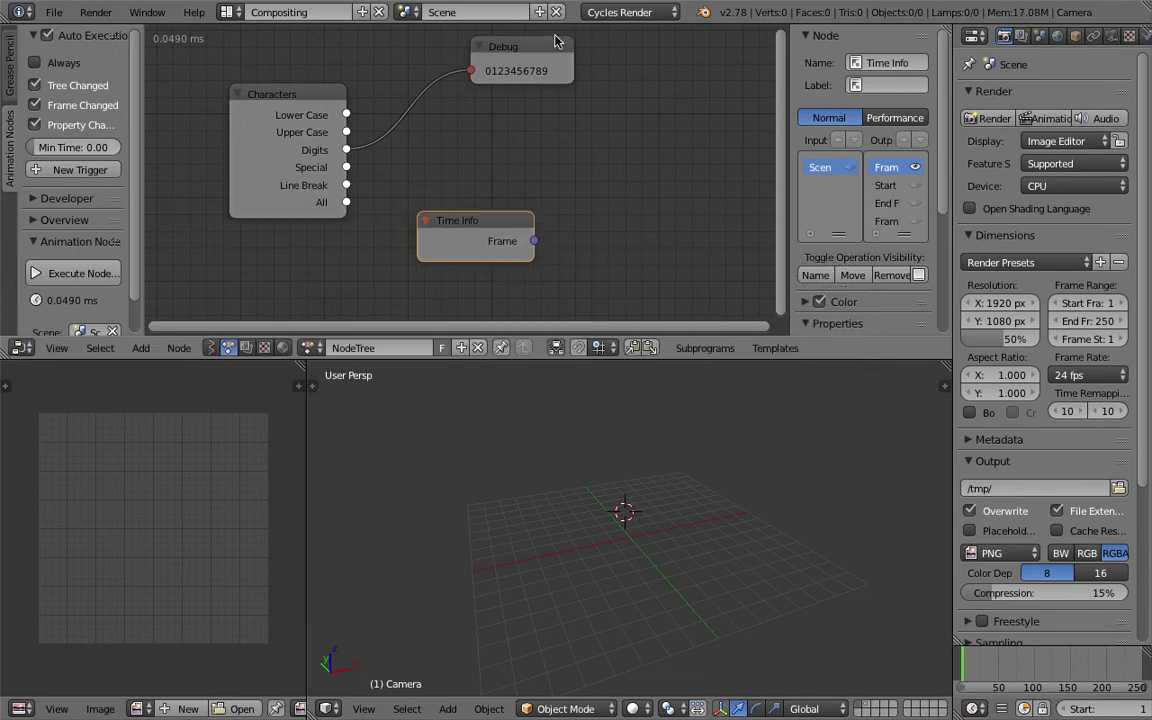
Step: Duplicate the Debug node and connect the Time Info node's Frame output to the copy
left_click(556, 46)
key("shift+d")
left_click_drag(533, 241, 573, 196)
Step: Scrub the timeline to test the Frame output, set the current frame to 100, and move the Time Info node away from its Debug node
left_click_drag(975, 669, 1105, 673)
key("Left")
key("Left")
key("Left")
key("Left")
key("Left")
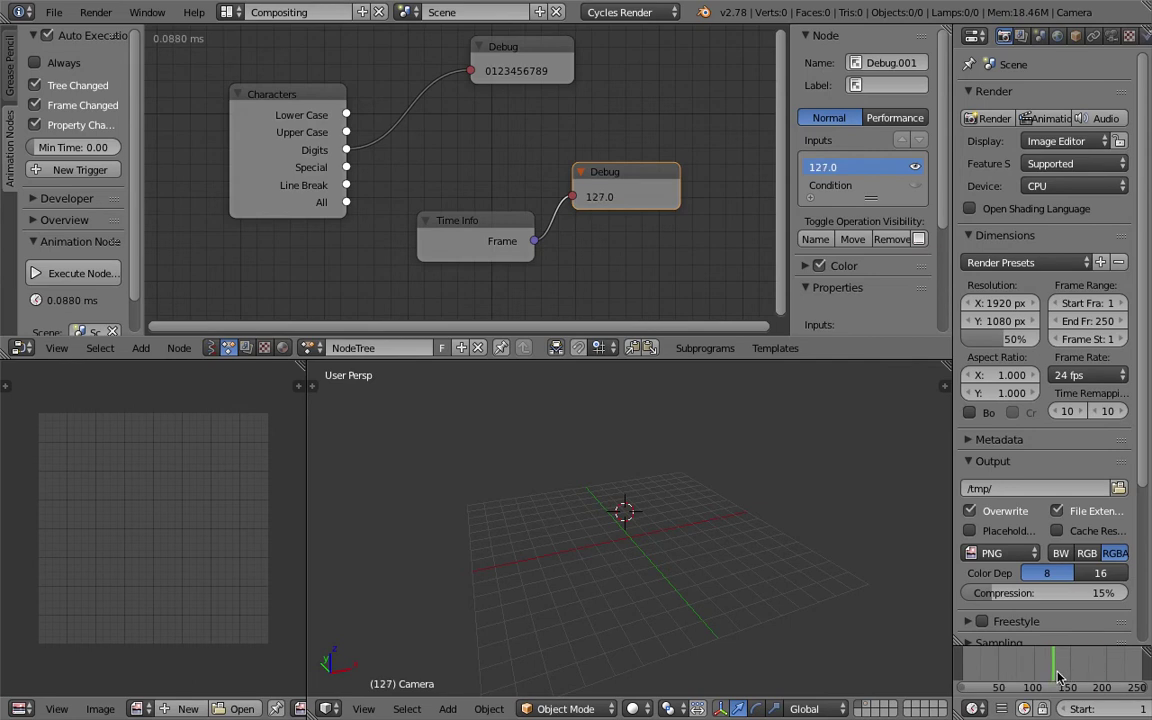
left_click(1033, 668)
left_click_drag(468, 230, 420, 241)
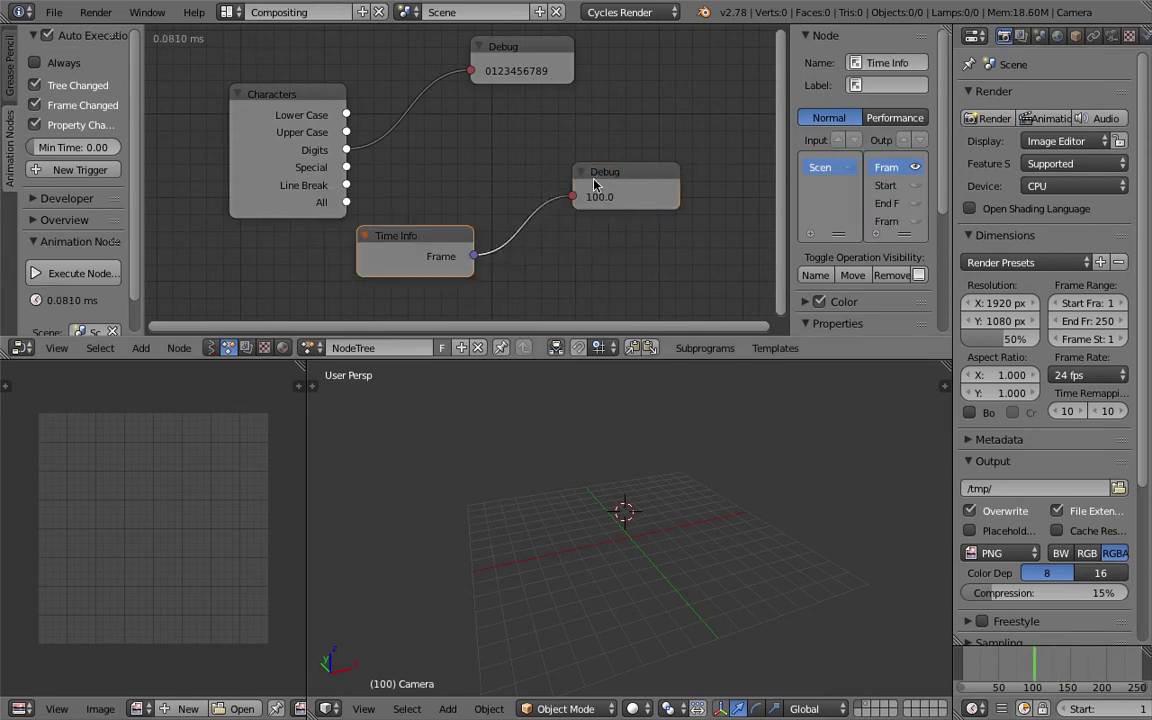
Step: Add a Math node and insert it on the link between the Time Info node's Frame output and its Debug node
middle_click_drag(450, 182, 436, 158)
key("shift+a")
left_click(495, 146)
type("math")
key("Down")
key("Down")
key("Down")
key("Return")
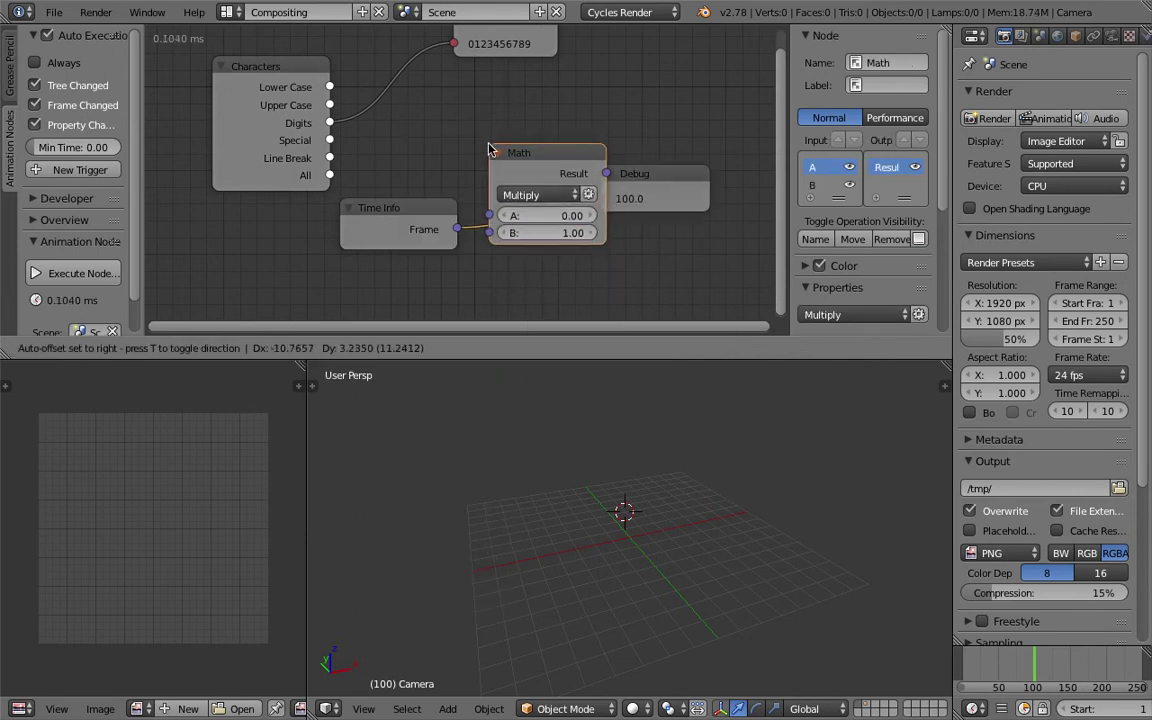
left_click(526, 157)
Step: Set the new Math node's operation to Modulo
left_click(565, 203)
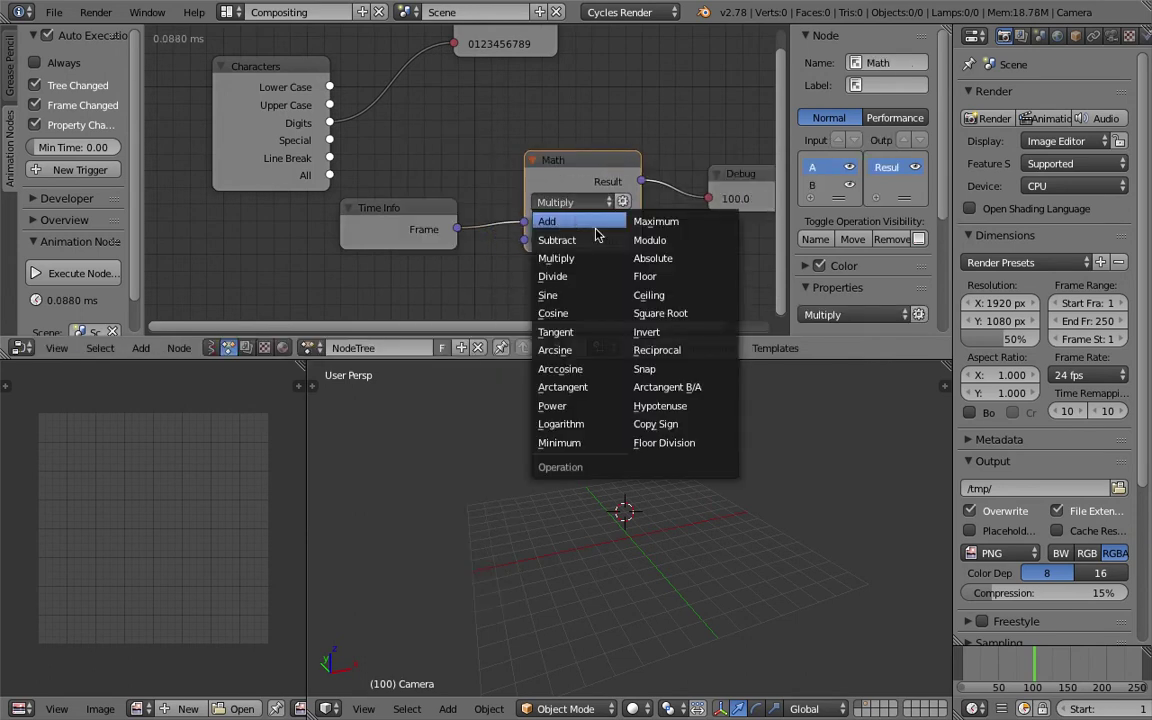
left_click(650, 240)
middle_click_drag(613, 195, 523, 189)
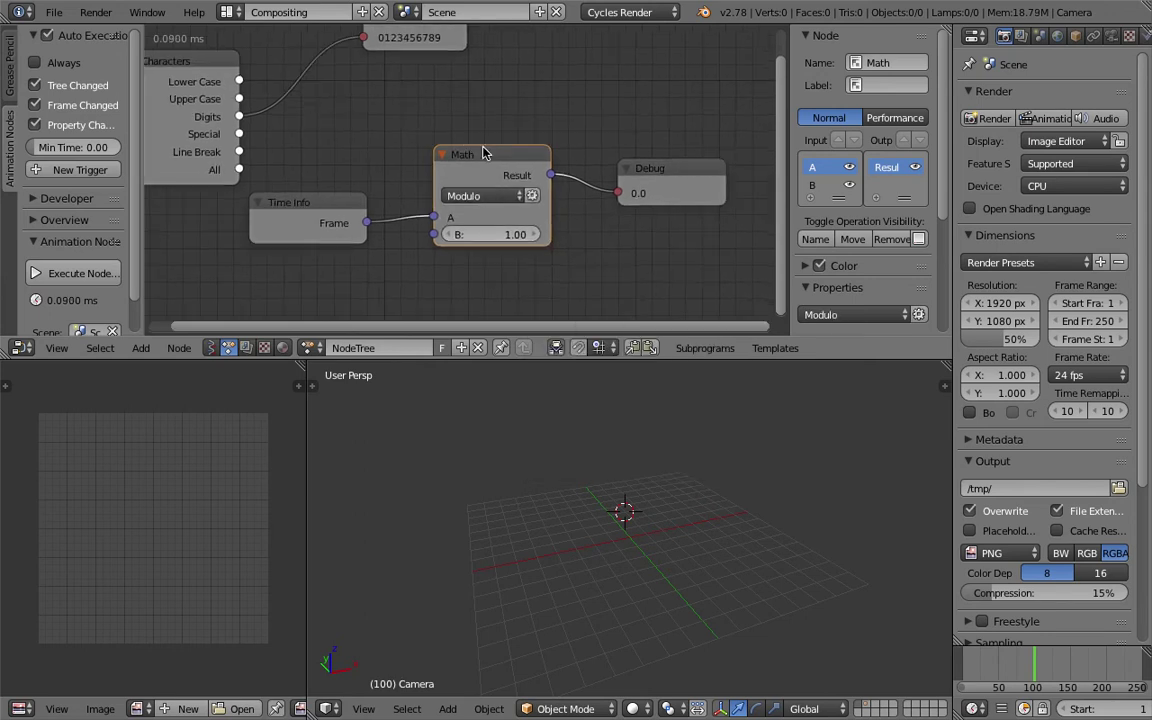
Step: Set the Modulo node's B value to 9 and change frames to test its output
left_click(485, 234)
type("9")
key("Return")
scroll(1113, 712, "down", 5)
scroll(1108, 712, "down", 2)
left_click(1063, 708)
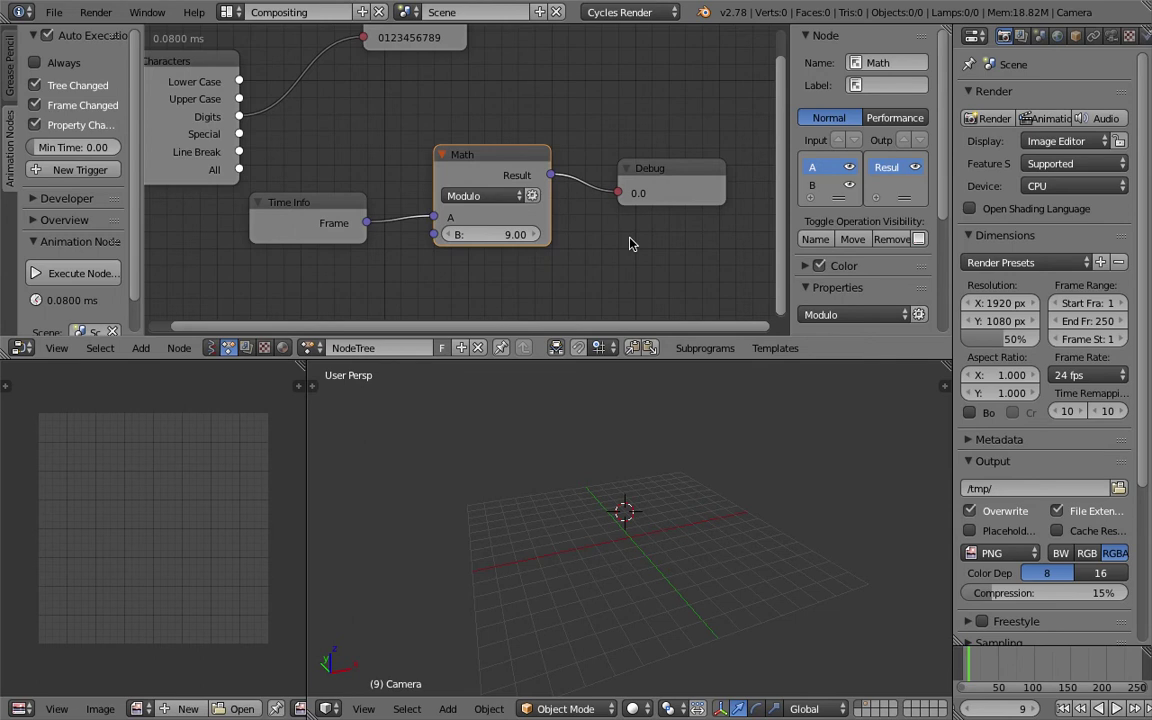
Step: Set the Modulo node's B value to 10 and save over the existing file
left_click(515, 234)
type("10")
key("Return")
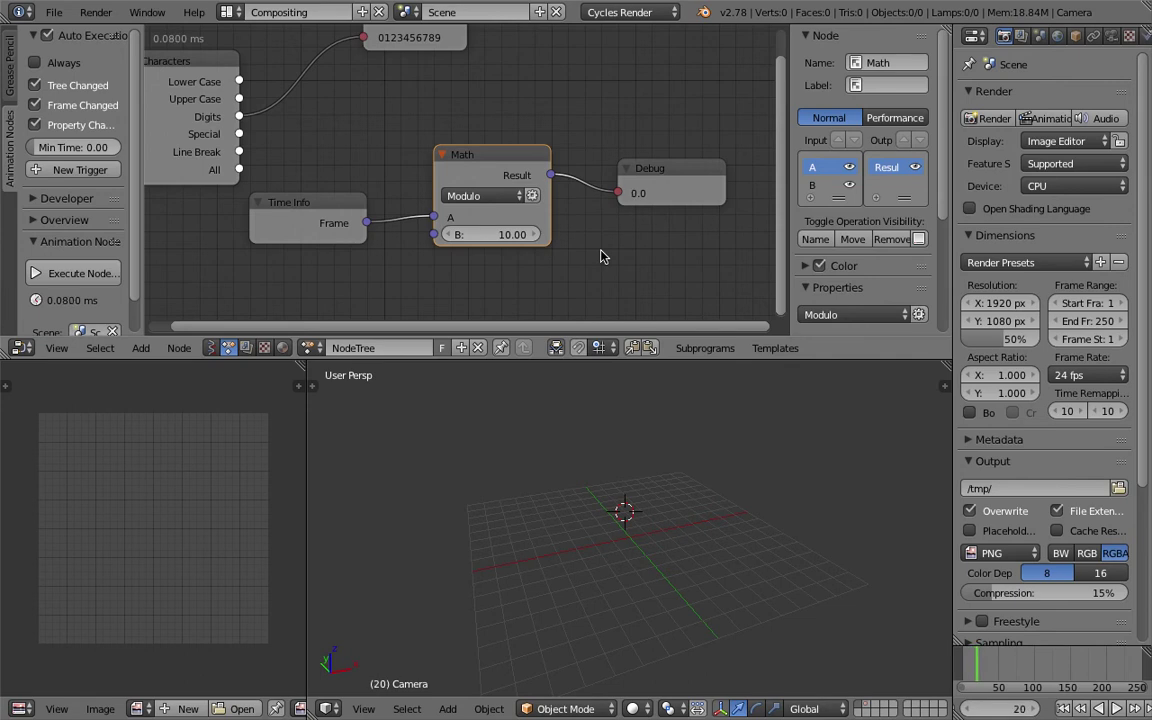
key("ctrl+s")
left_click(602, 251)
Step: Arrange the Time Info, Modulo and Debug nodes in a compact row beneath the Characters node
left_click_drag(514, 159, 523, 127)
left_click(337, 215)
scroll(337, 215, "down", 1)
left_click_drag(337, 215, 194, 235)
left_click_drag(497, 139, 313, 207)
left_click_drag(641, 170, 455, 214)
left_click(327, 194)
middle_click_drag(426, 208, 453, 199)
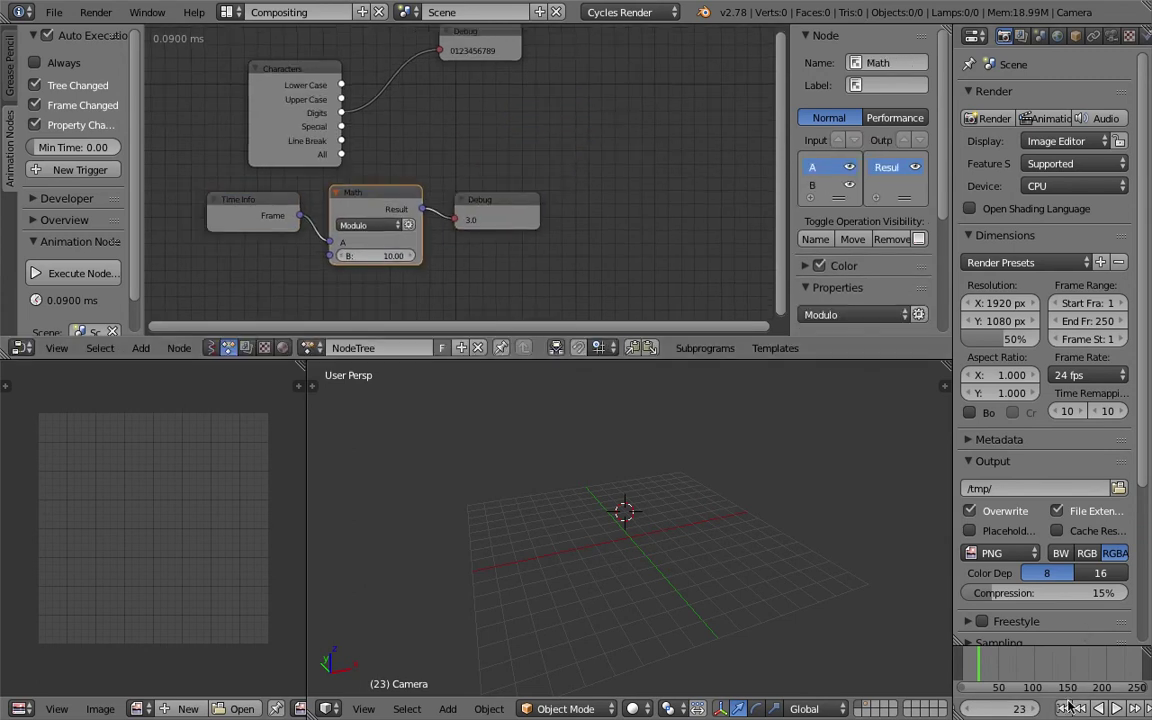
Step: Play the animation briefly to check the Modulo output in the Debug node, and stop playback
left_click(1116, 708)
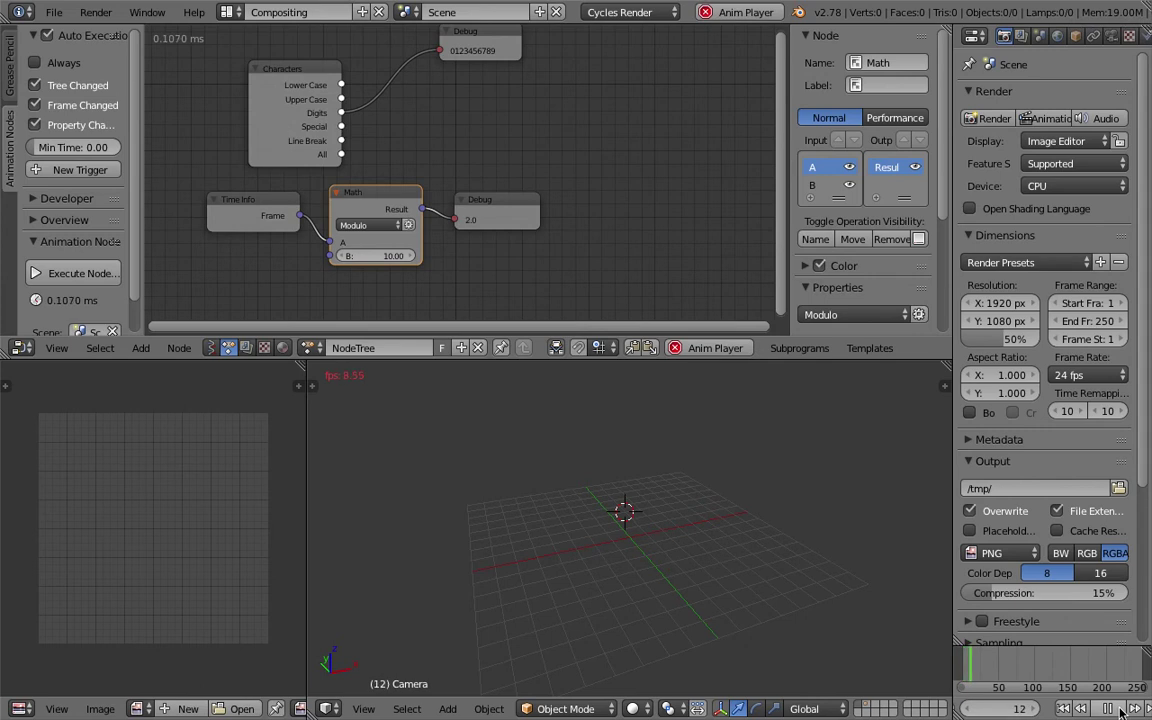
left_click(1107, 708)
scroll(512, 251, "down", 1)
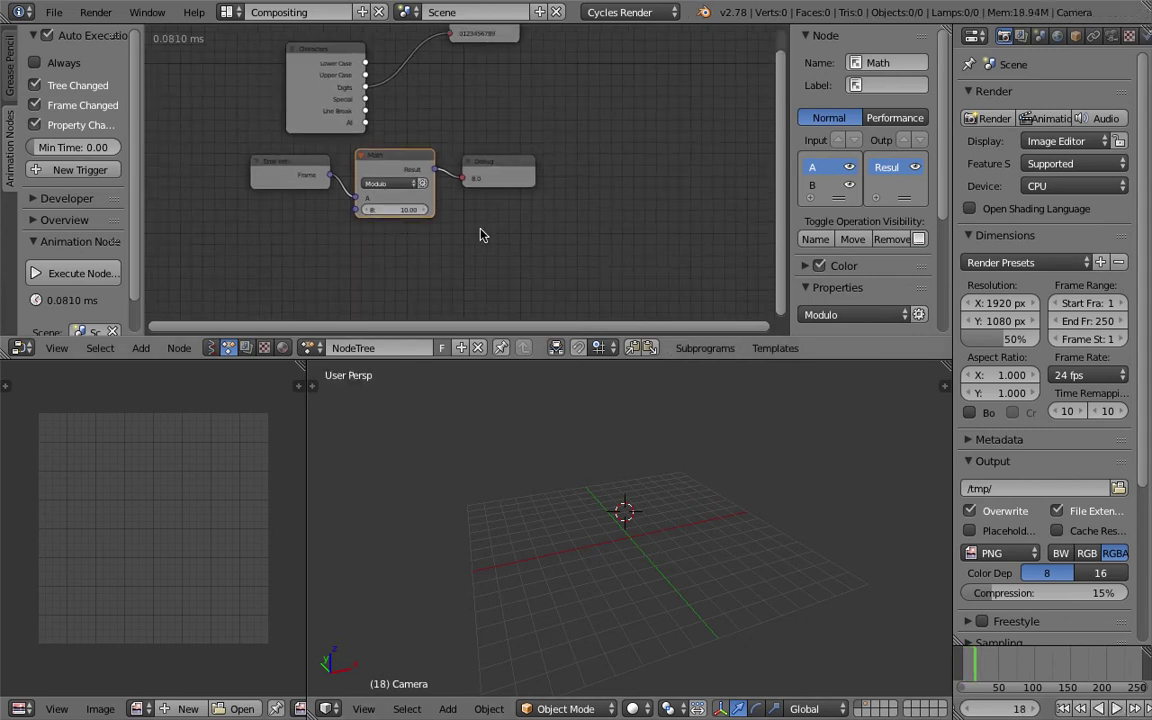
Step: Reposition the Debug node beside the Modulo node and save over the existing file
middle_click_drag(376, 183, 378, 207)
left_click_drag(488, 210, 477, 199)
scroll(477, 199, "down", 1)
key("ctrl+s")
left_click(478, 196)
middle_click_drag(480, 193, 455, 219)
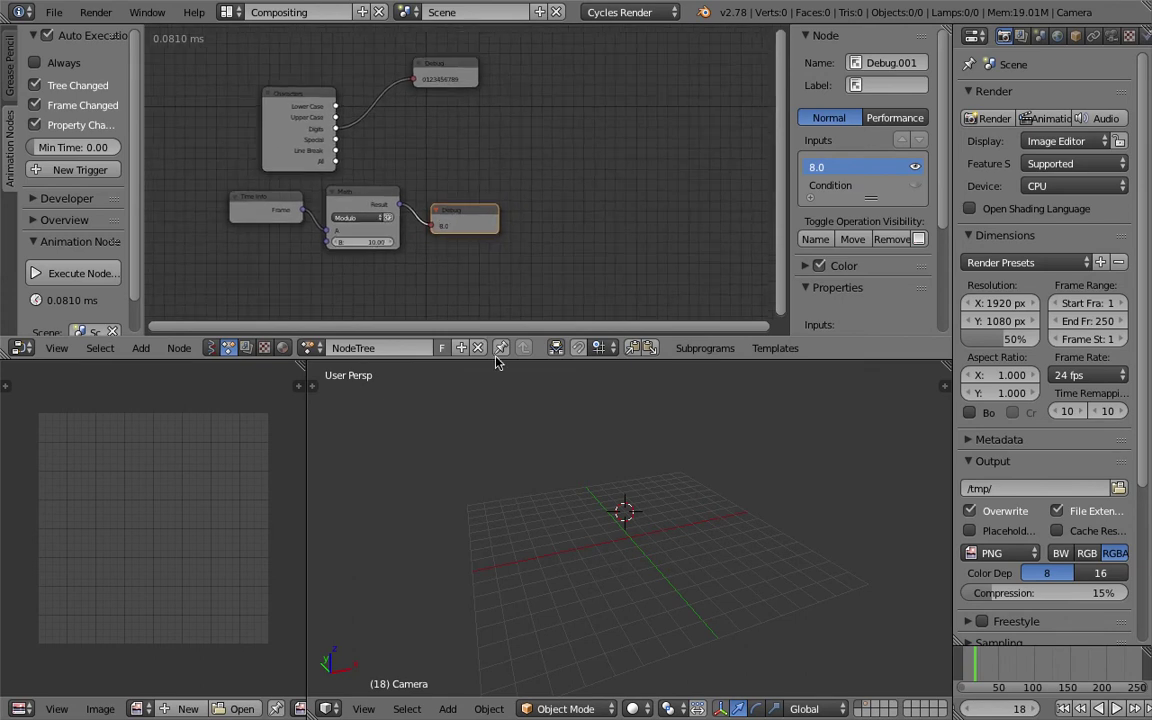
Step: Make the node editor taller by lowering its boundary with the 3D view
left_click_drag(496, 358, 496, 433)
mouse_move(386, 252)
middle_mouse_down()
mouse_move(398, 249)
mouse_move(394, 230)
middle_mouse_up()
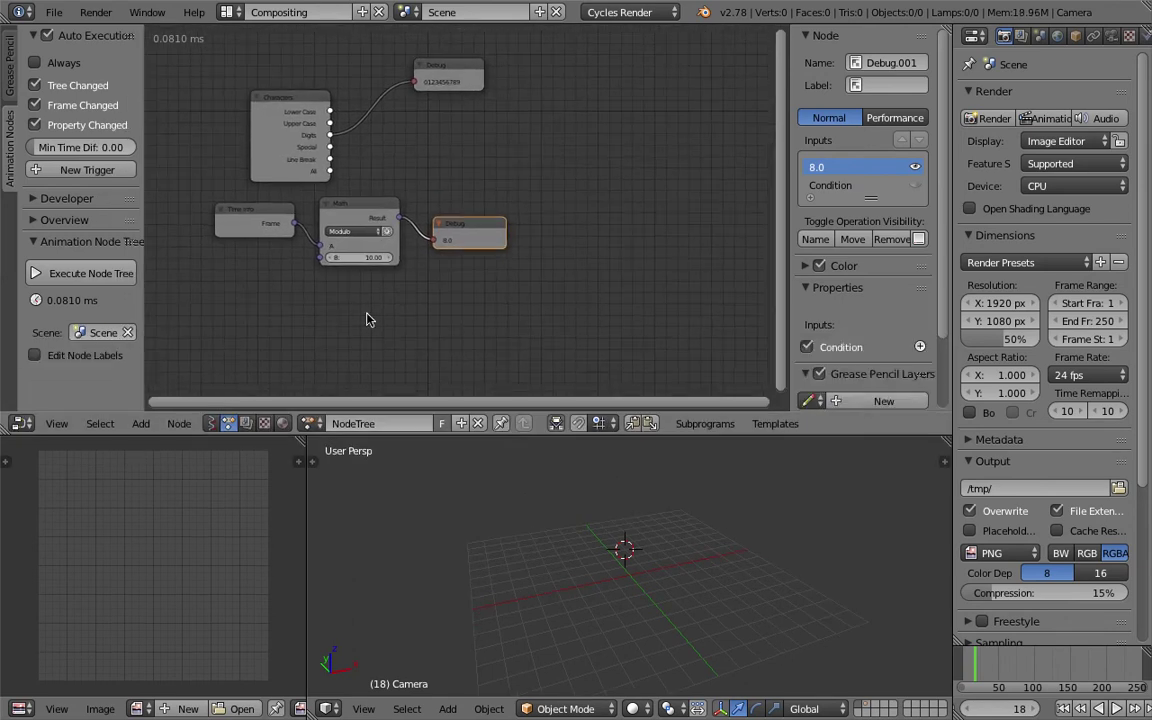
scroll(484, 343, "up", 1)
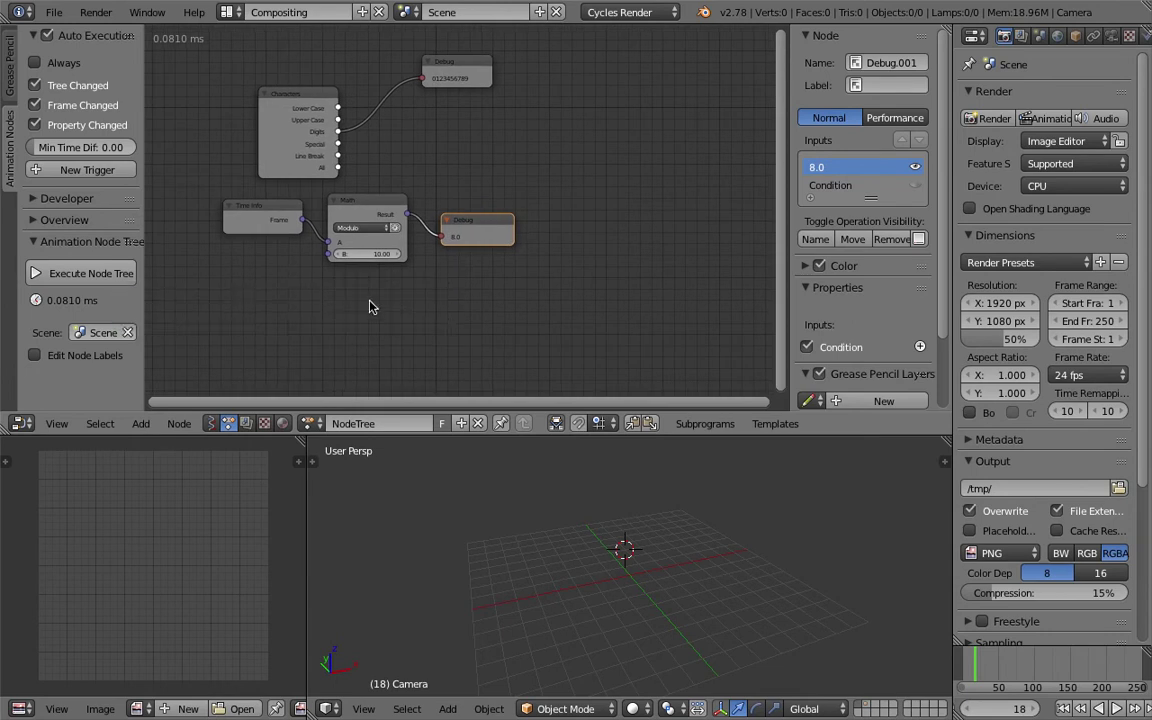
scroll(375, 307, "up", 1)
Step: Tighten the layout of the Characters row and the Time Info row with their Debug nodes, and save the file
left_click_drag(285, 87, 255, 62)
left_click_drag(465, 56, 393, 63)
left_click_drag(270, 207, 248, 207)
left_click_drag(366, 205, 330, 207)
left_click_drag(468, 226, 418, 219)
key("ctrl+s")
left_click(470, 214)
scroll(470, 214, "up", 1)
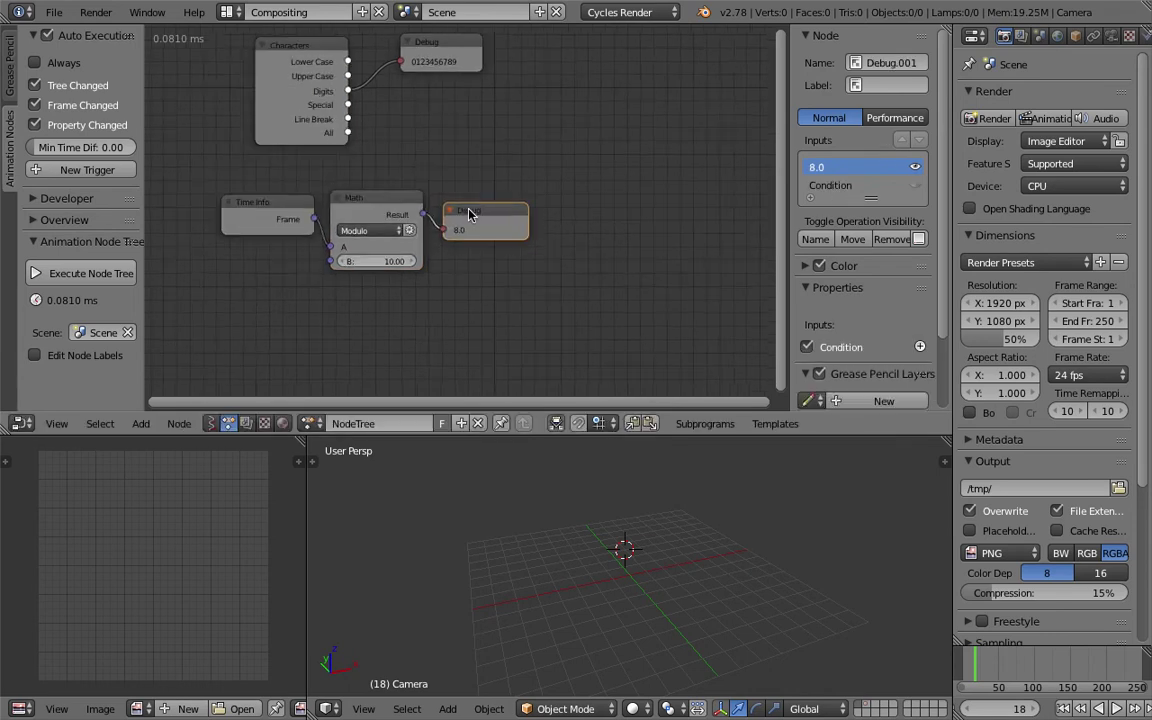
Step: Duplicate the Time Info and Modulo nodes together and place the copies below the originals
scroll(470, 214, "down", 2, "shift")
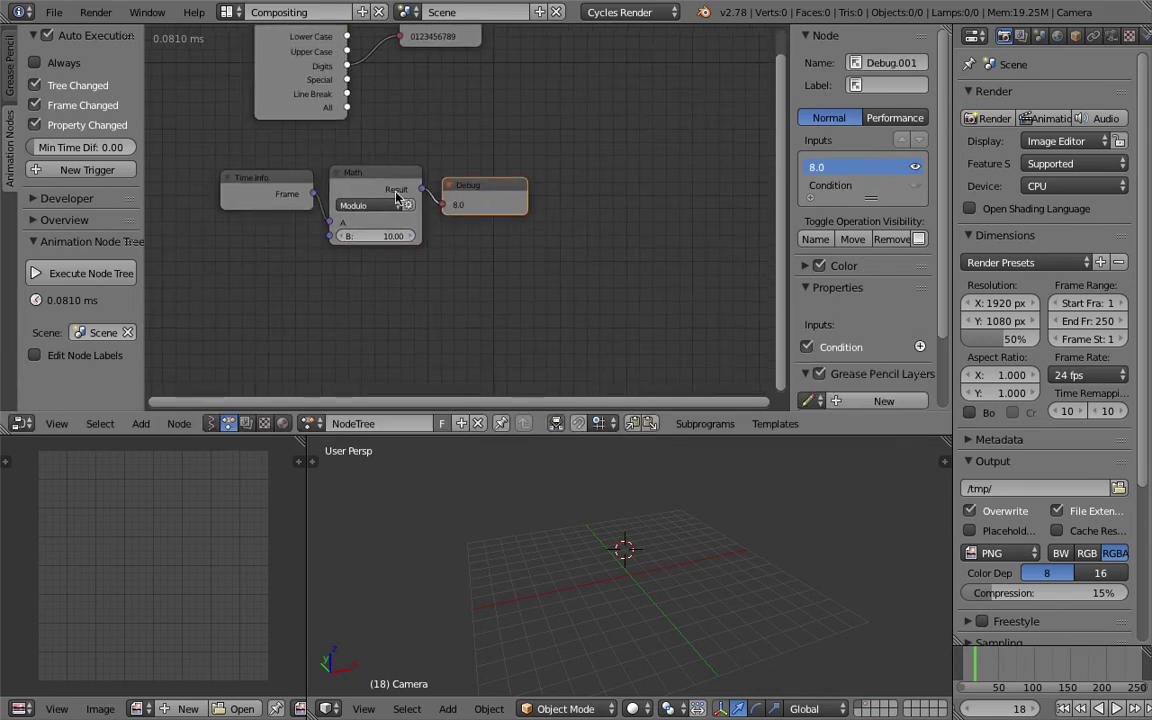
left_click(280, 190)
left_click(334, 172, "shift")
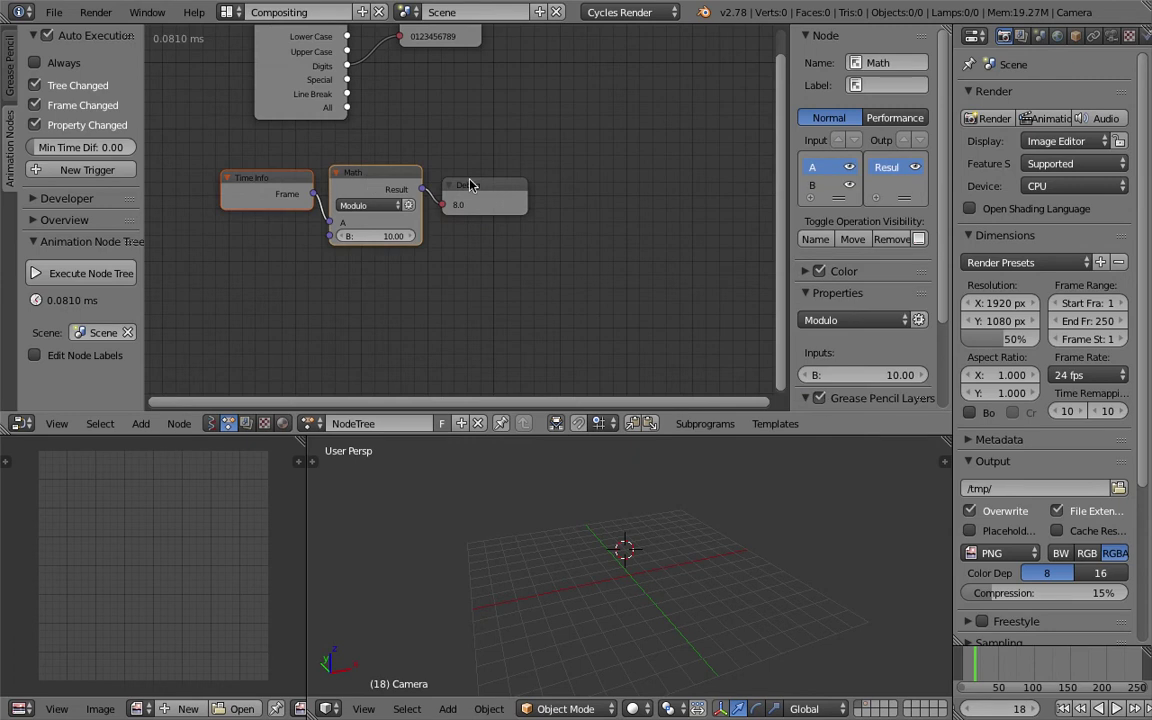
key("shift+d")
left_click(417, 293)
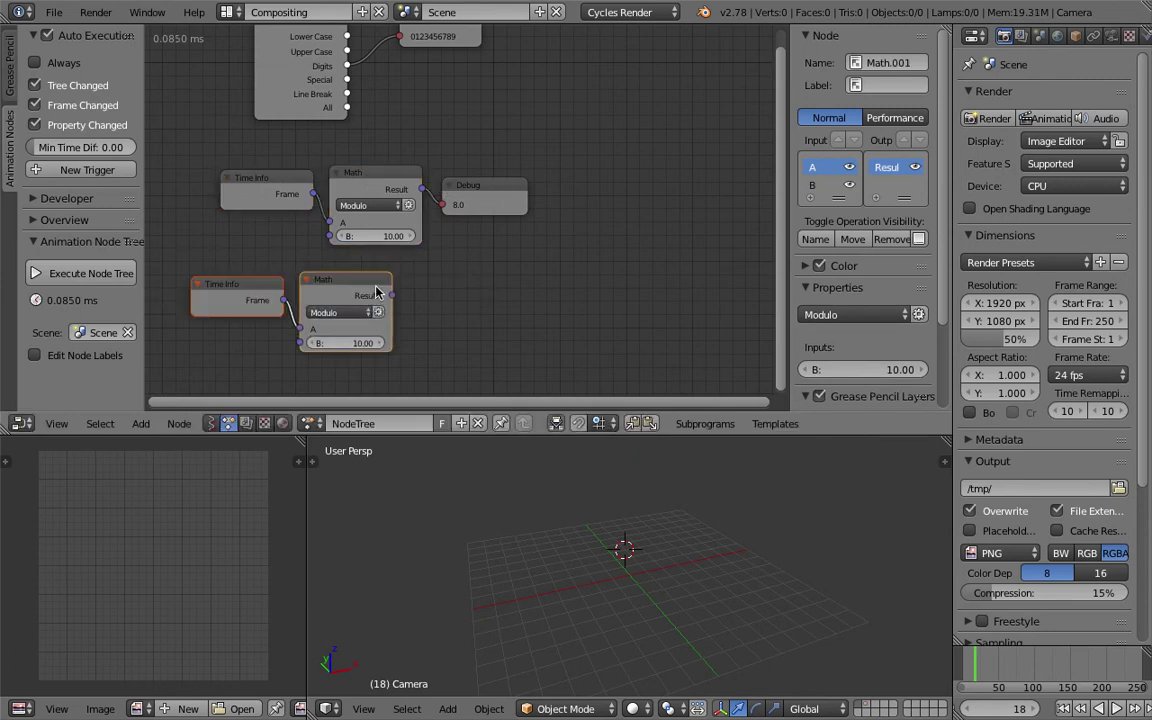
Step: Move the copied Modulo node away from its Time Info node and place a duplicate of it beside it
left_click_drag(385, 300, 458, 296)
scroll(398, 153, "down", 3, "shift")
key("shift+d")
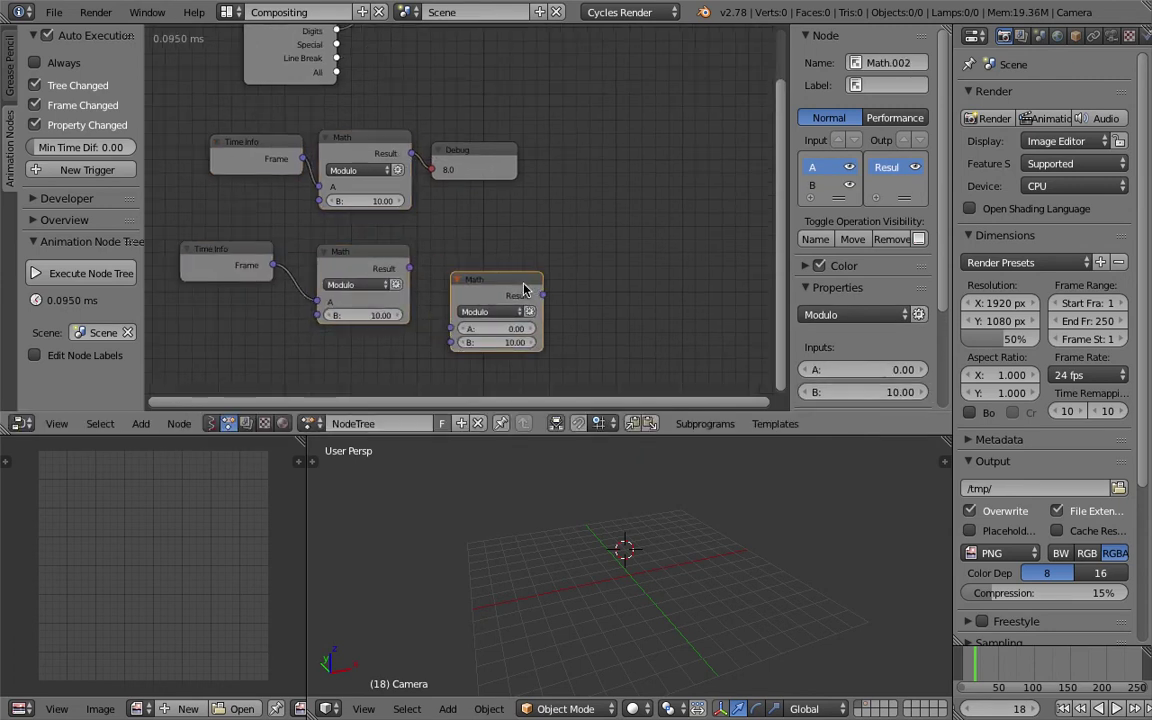
scroll(514, 290, "down", 3, "shift")
left_click(514, 280)
Step: Set the newest Math node's operation to Subtract and shift the node slightly away from the Modulo copy
left_click(511, 273)
left_click(468, 257)
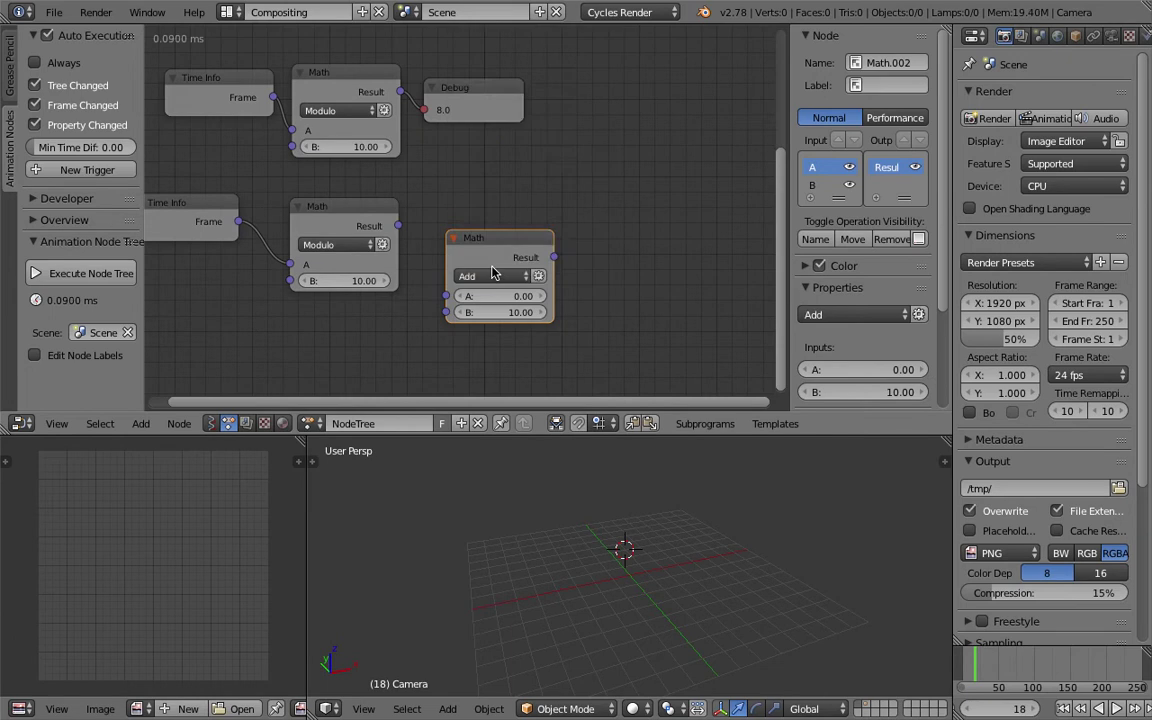
left_click(490, 285)
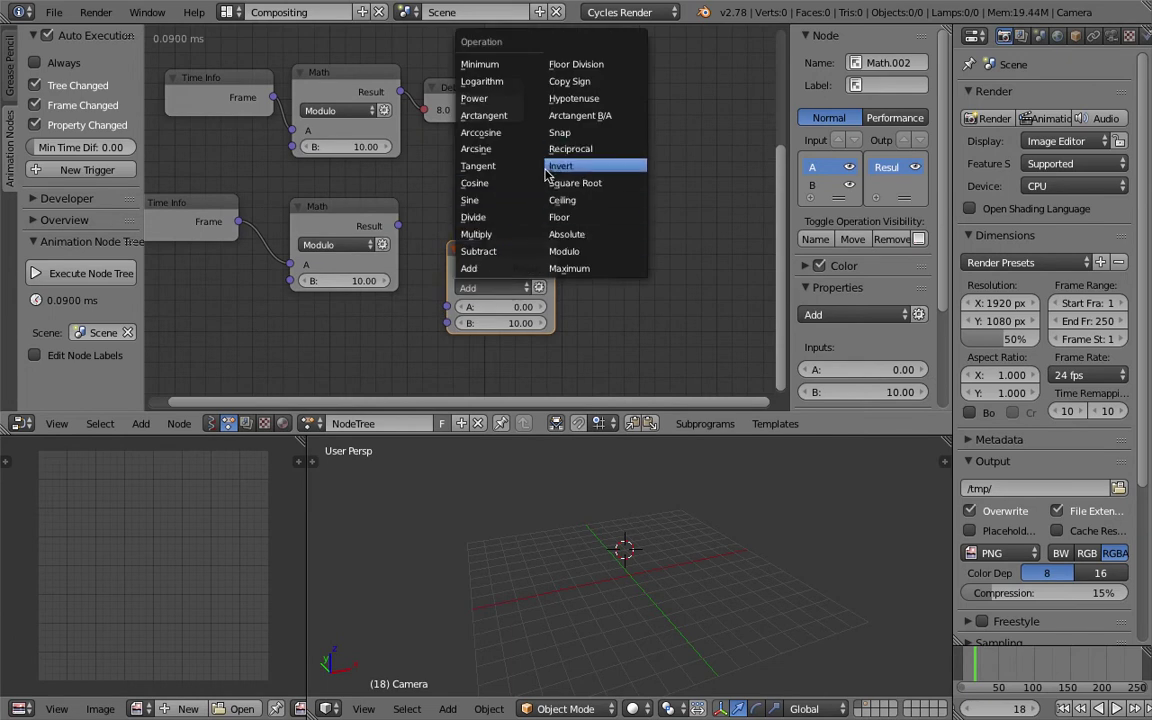
left_click(520, 250)
left_click_drag(545, 230, 555, 200)
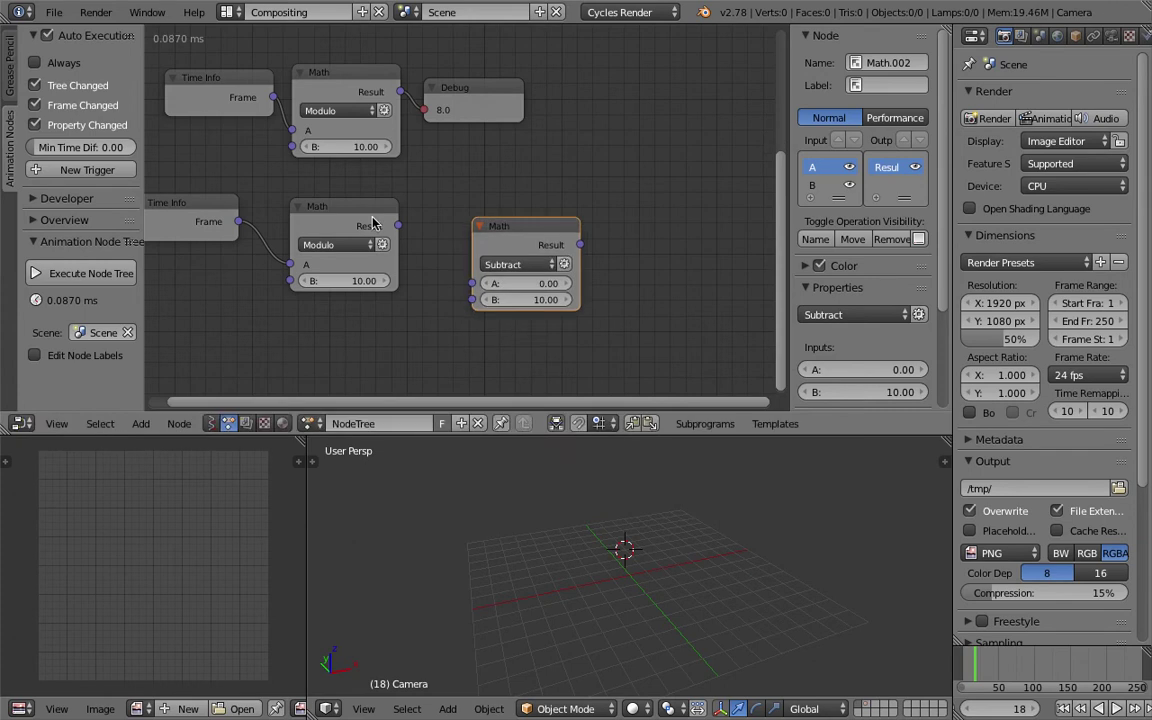
Step: Lower the copied Time Info and Modulo nodes to clear space under the first row, and save the file
left_click_drag(340, 206, 335, 280)
left_click_drag(195, 200, 197, 322)
key("ctrl+s")
key("Return")
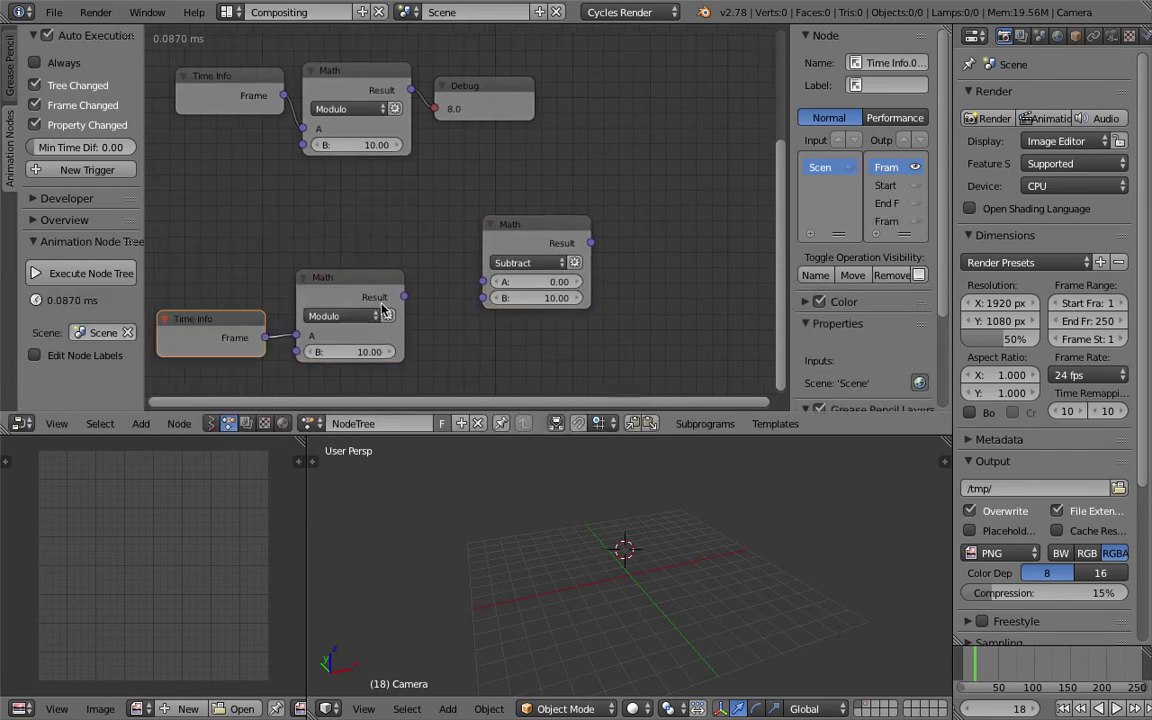
Step: Connect the copied Modulo node's Result to the Subtract node's B input, set A to 10, and save
left_click_drag(404, 297, 545, 283)
left_click(545, 283)
type("10")
key("Return")
key("ctrl+s")
key("Return")
middle_click_drag(545, 285, 507, 249)
left_click_drag(455, 186, 425, 171)
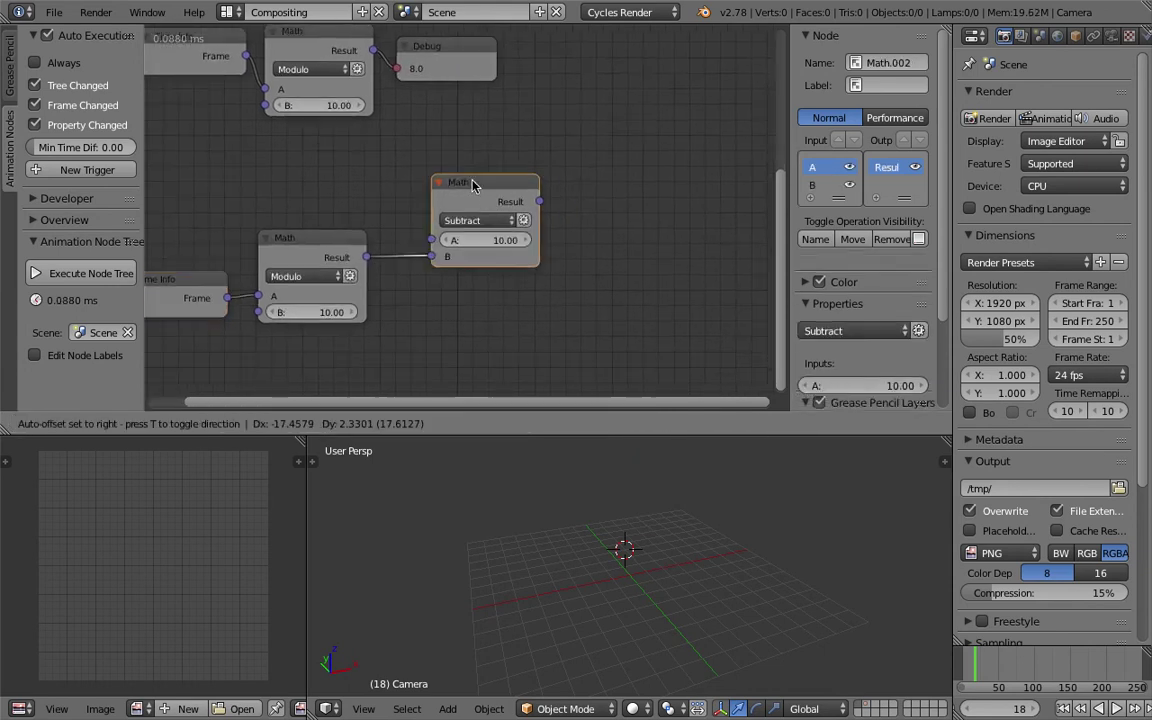
Step: Duplicate the Debug node, place it beside the Subtract node, and connect the Subtract Result to it
left_click(470, 55)
key("shift+d")
left_click(652, 203)
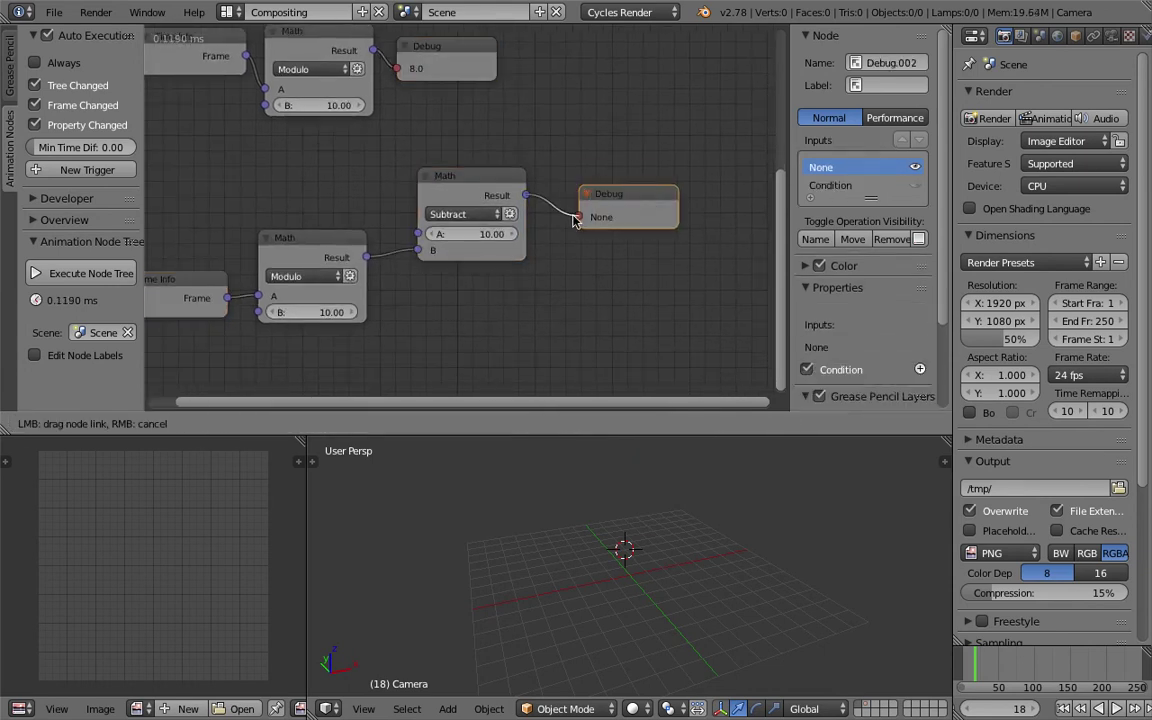
left_click_drag(526, 195, 580, 216)
Step: Step forward through the frames to check the countdown from the Subtract node
key("Right")
key("Right")
key("Right")
key("Right")
key("Right")
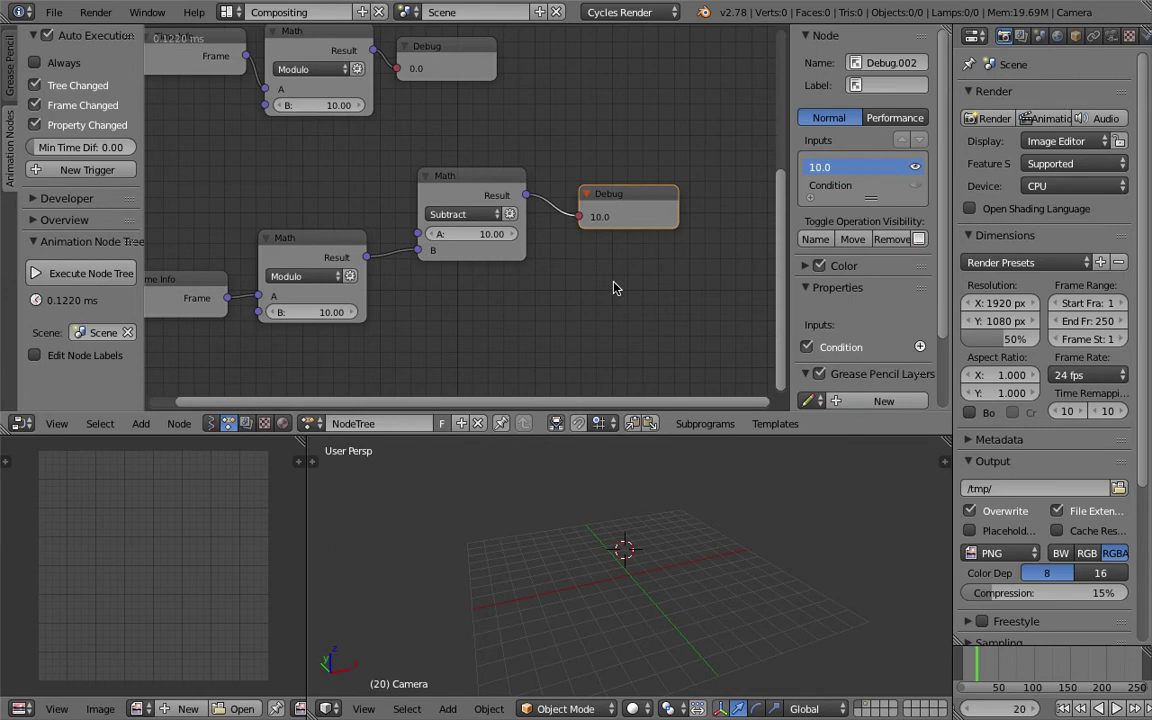
Step: Set the Subtract node's A value to 9 and step through the frames to test the countdown
left_click(491, 234)
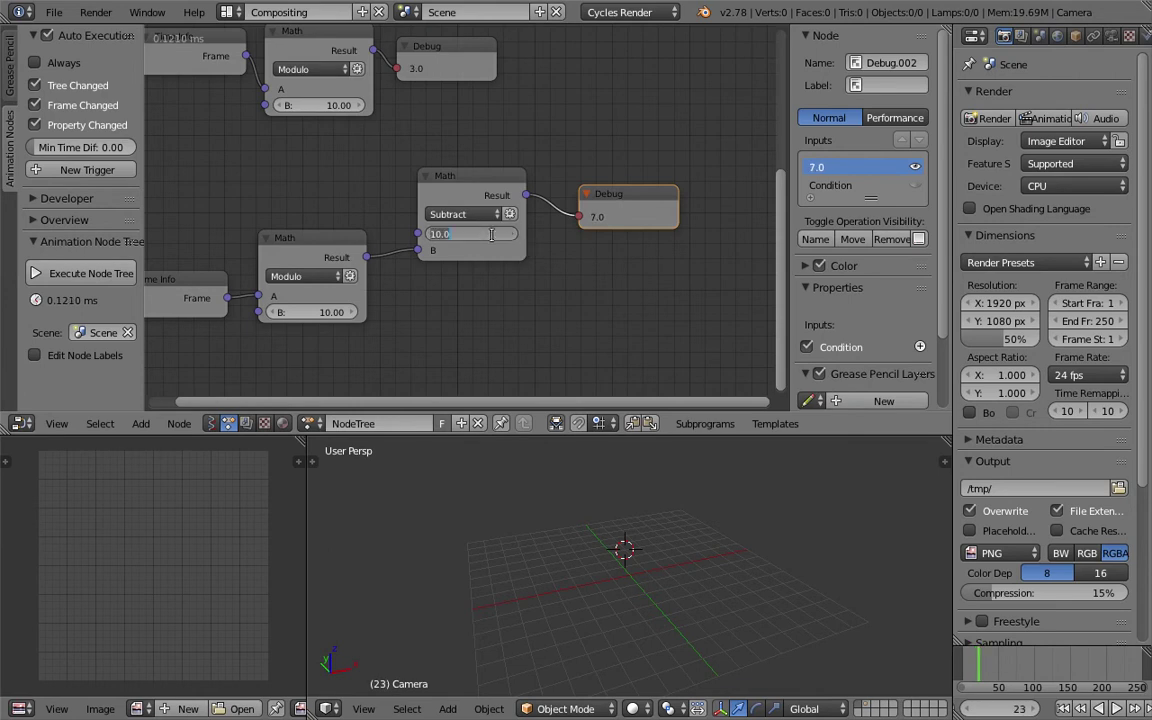
type("9")
key("Return")
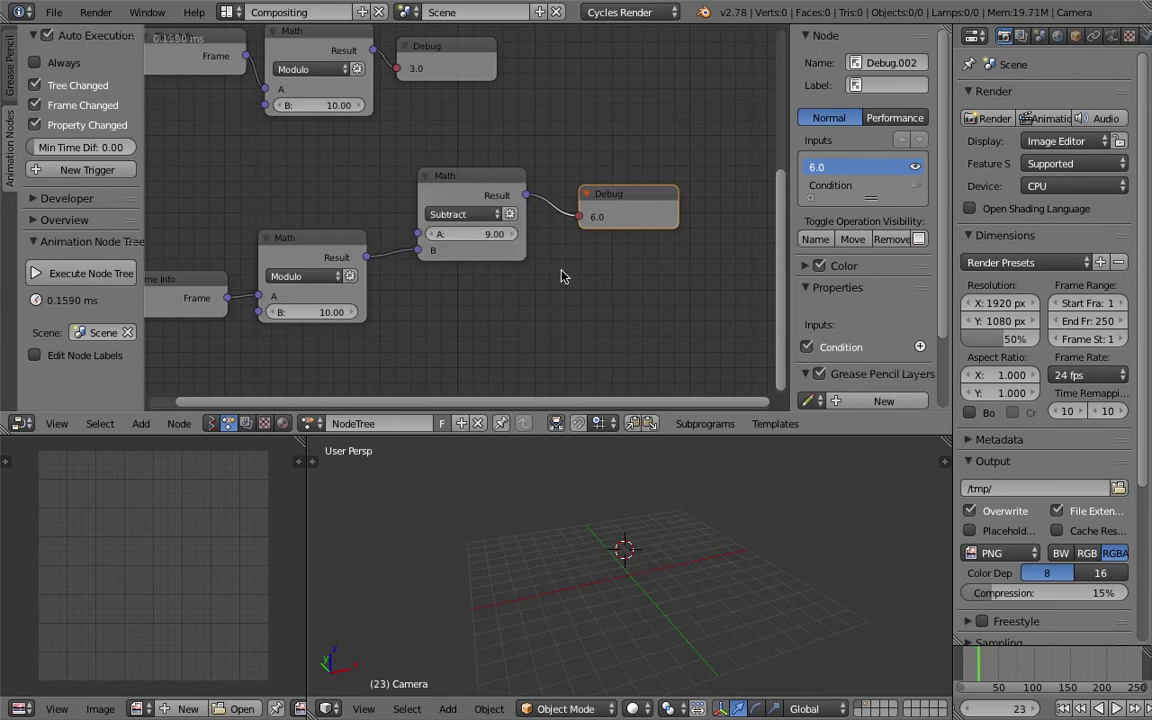
key("Right")
key("Right")
key("Right")
Step: Line up the countdown nodes in a lower row, bring the Characters and Debug nodes closer, and save the file
key("Home")
left_click_drag(617, 262, 596, 255)
left_click_drag(345, 288, 364, 241)
left_click_drag(262, 326, 283, 260)
scroll(432, 121, "up", 5, "shift")
left_click_drag(427, 87, 477, 140)
left_click_drag(300, 78, 329, 100)
key("ctrl+s")
left_click(334, 103)
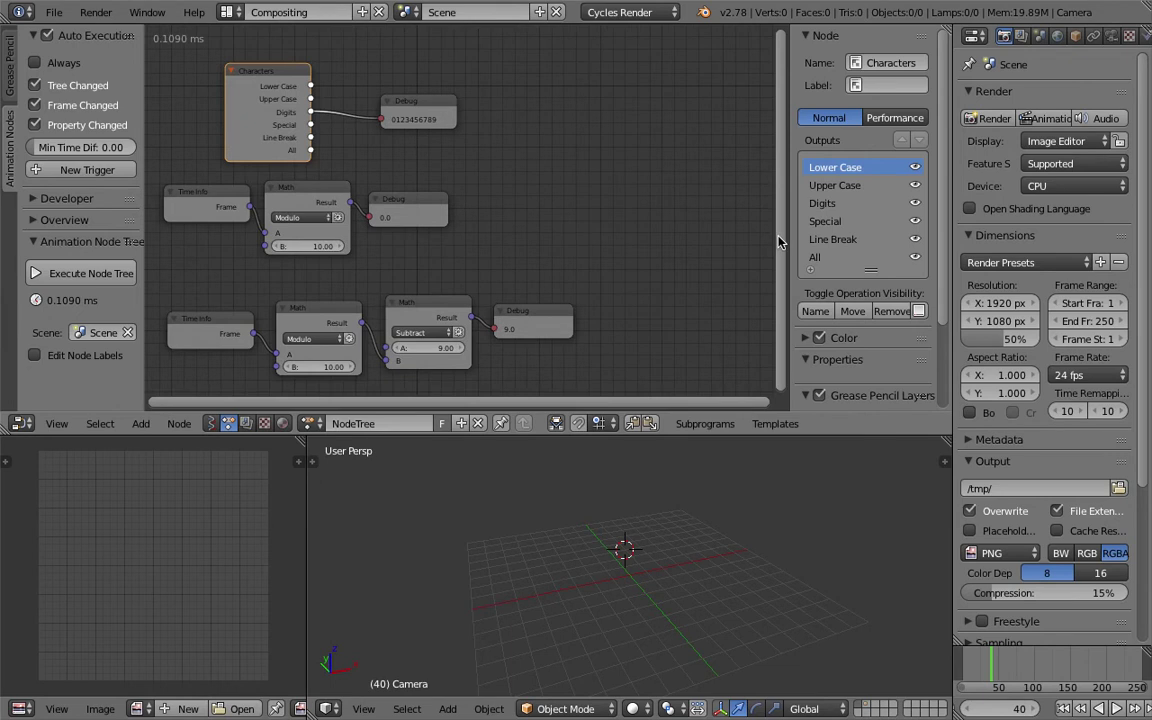
Step: Enlarge the node editor downward and collapse its node properties region
left_click_drag(710, 436, 710, 458)
left_click_drag(790, 375, 935, 380)
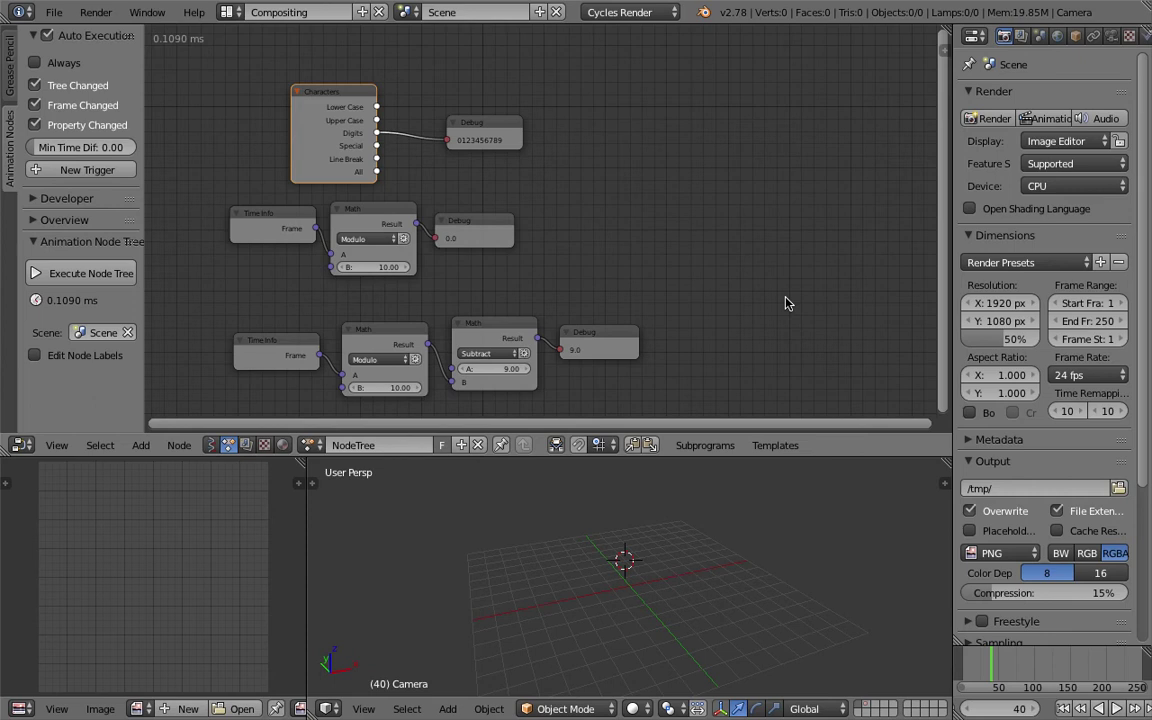
Step: Reposition the Characters node and the three Debug nodes to space out the rows, and save the file
left_click_drag(514, 134, 524, 132)
left_click_drag(300, 95, 377, 121)
left_click_drag(500, 118, 535, 130)
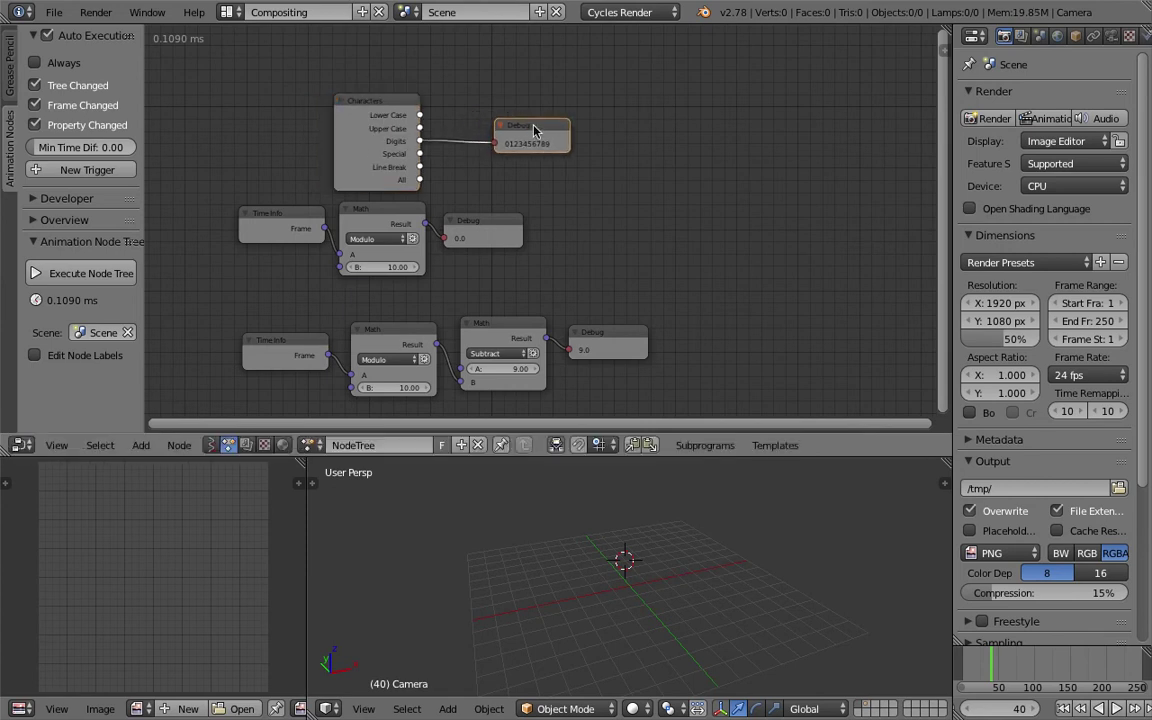
left_click_drag(501, 234, 556, 238)
left_click_drag(600, 345, 618, 347)
key("ctrl+s")
left_click(566, 262)
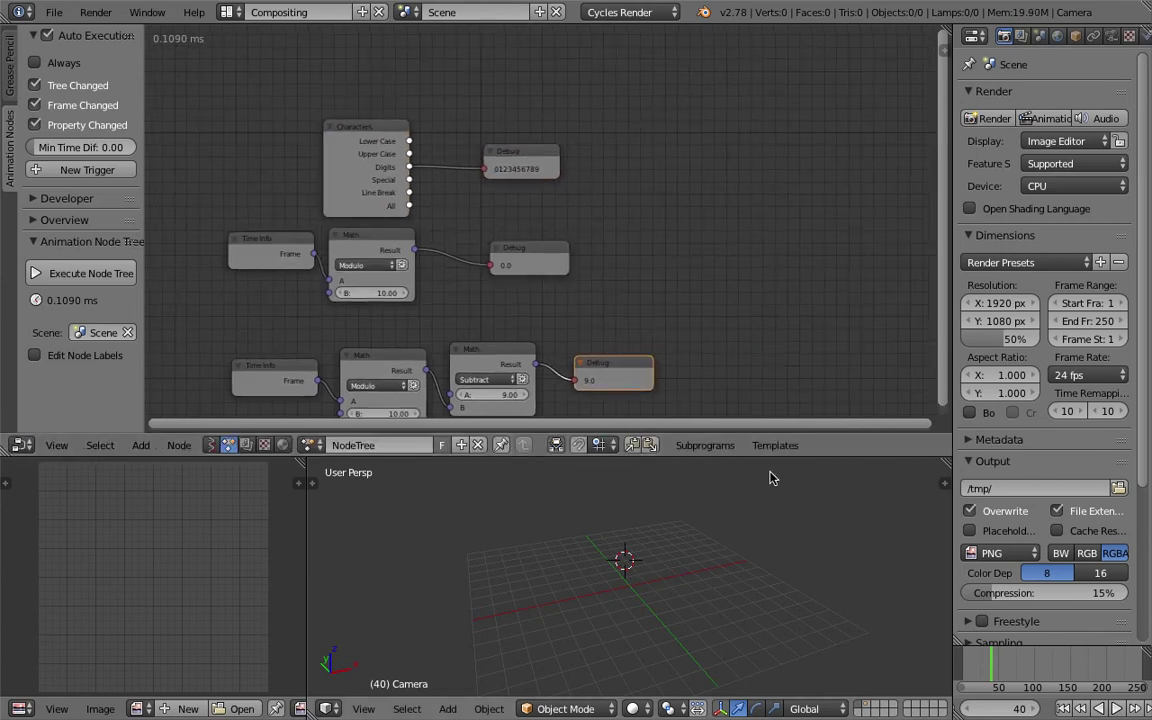
Step: Enlarge the node editor slightly more and adjust the two upper Debug nodes, saving the file
mouse_move(760, 463)
left_mouse_down()
mouse_move(760, 527)
mouse_move(761, 470)
left_mouse_up()
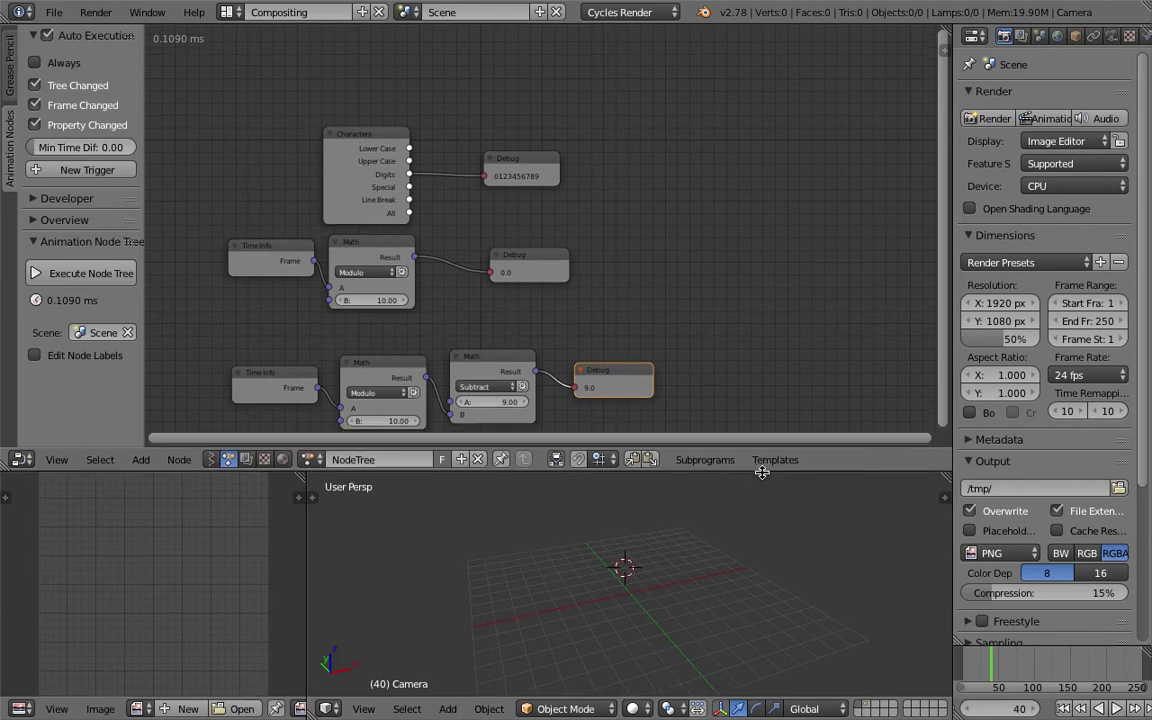
scroll(571, 298, "up", 3)
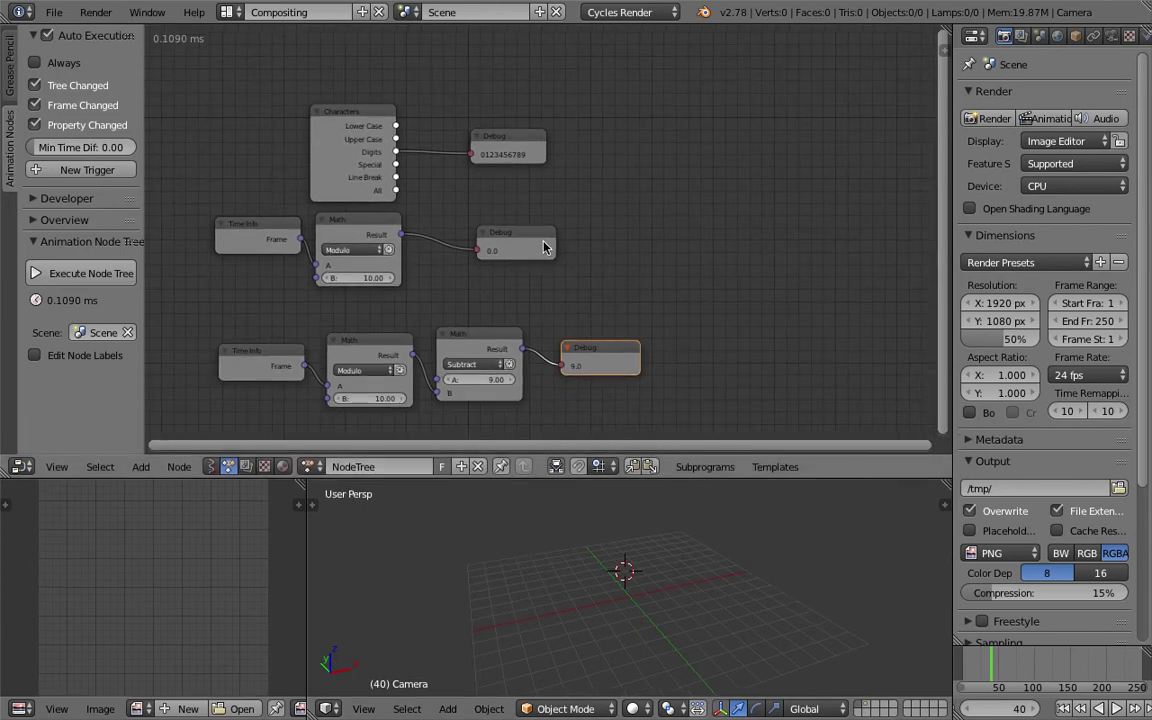
left_click(530, 225)
left_click_drag(502, 125, 479, 123)
key("ctrl+s")
left_click(378, 113)
scroll(378, 130, "down", 1)
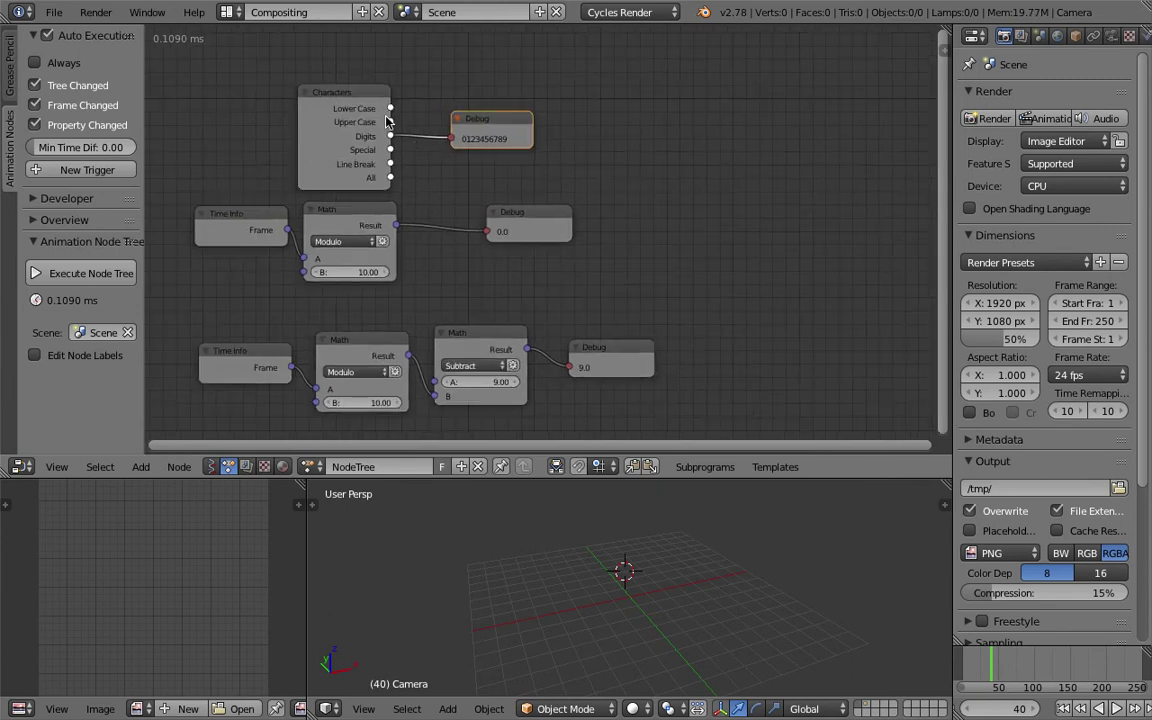
Step: Reposition the first Modulo node and the Debug node showing the digits, and save the file
left_click(378, 233)
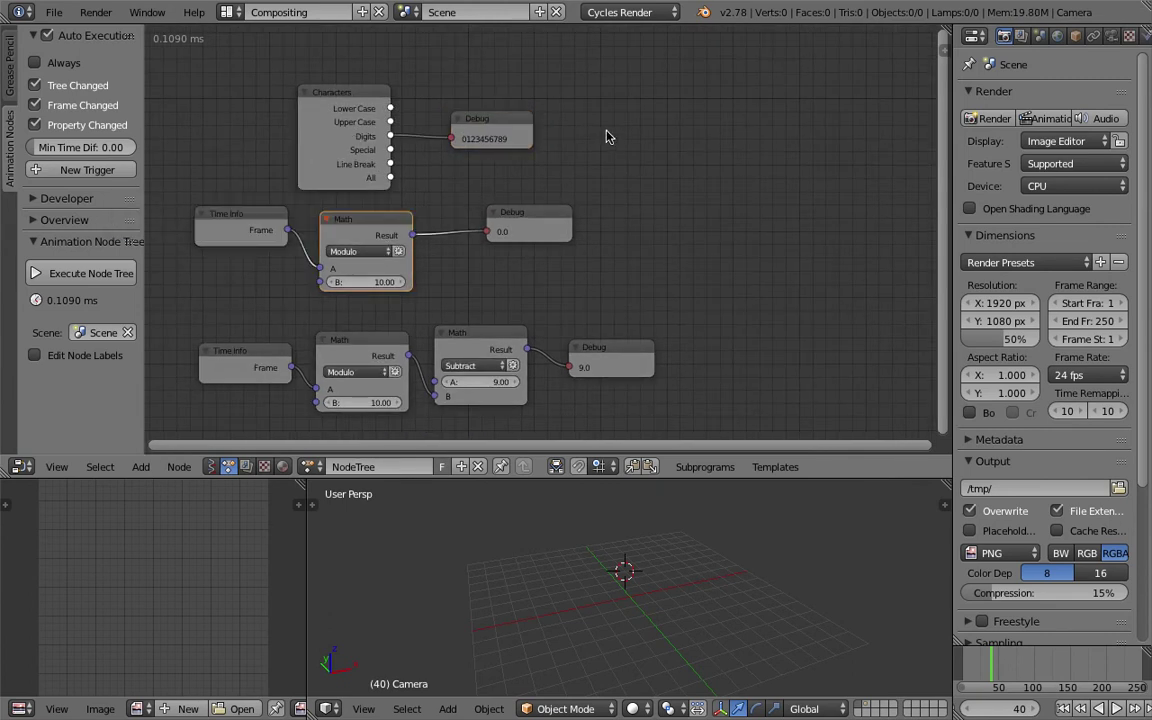
left_click_drag(496, 134, 511, 154)
key("ctrl+s")
left_click(400, 147)
middle_click_drag(457, 129, 435, 127)
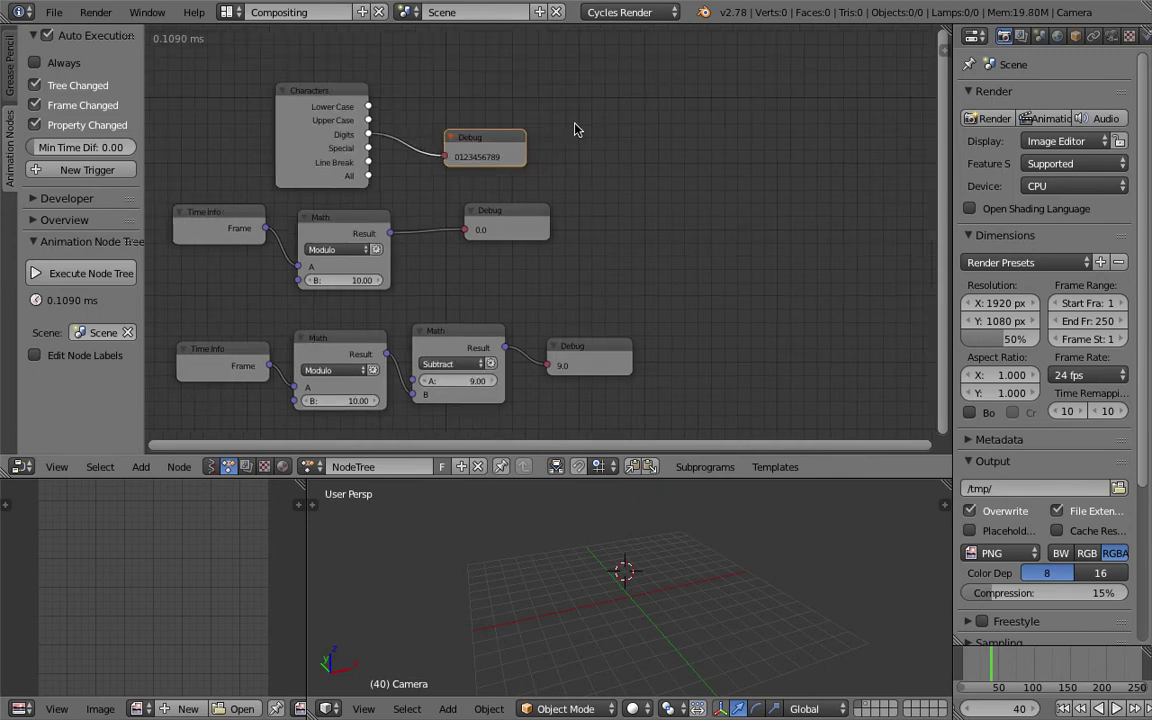
Step: Add a Random Number node in the free space beyond the digits Debug node and save the file
key("ctrl+a")
type("random")
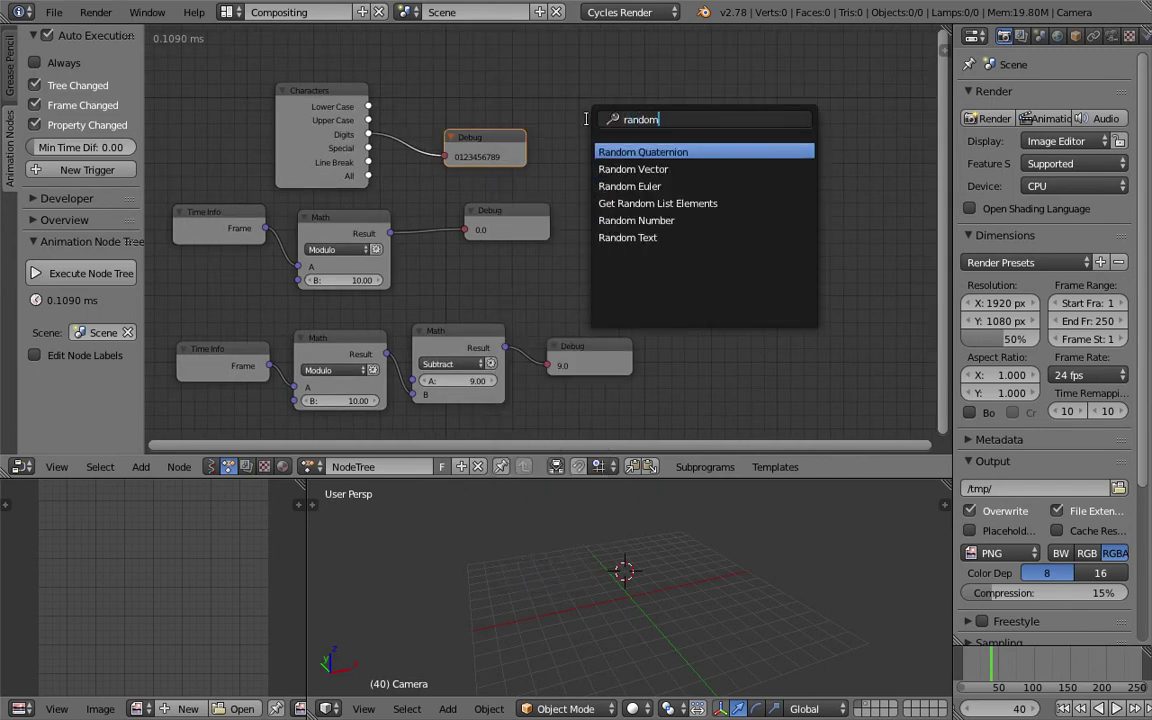
key("Down")
key("Down")
key("Down")
key("Down")
key("Return")
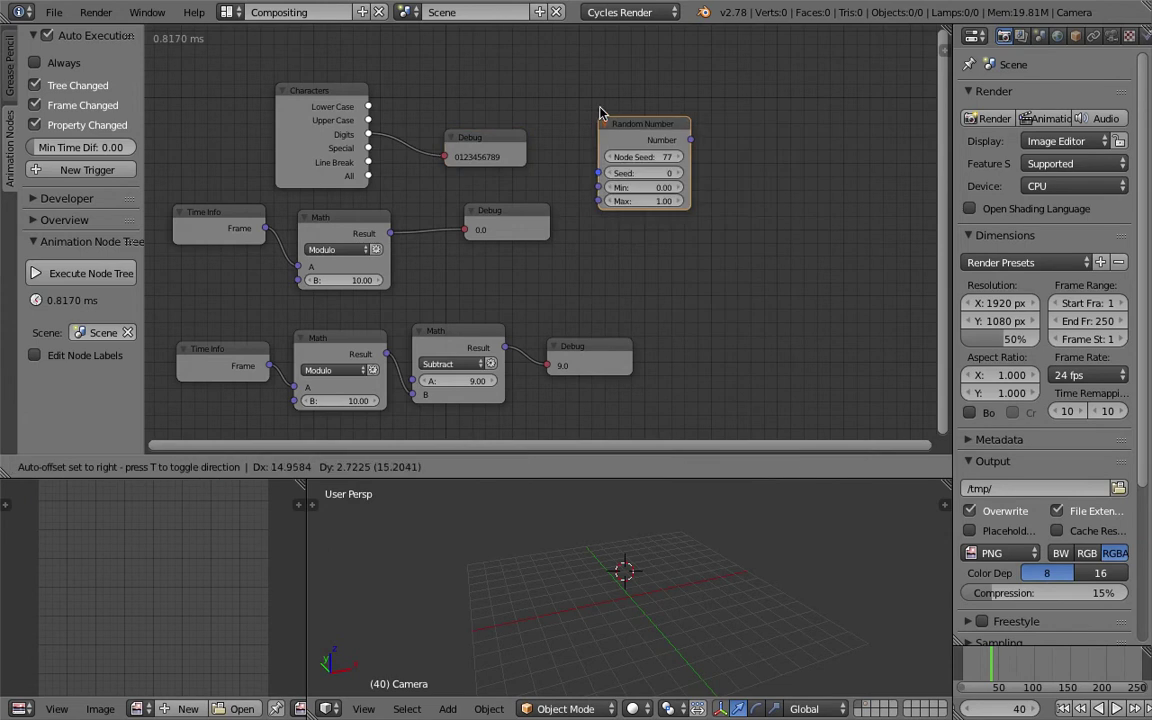
left_click(592, 64)
key("ctrl+s")
left_click(592, 61)
left_click_drag(370, 138, 618, 118)
key("ctrl+s")
key("Return")
key("g")
left_click(686, 141)
Step: Add a Get List Element node beside the Random Number node
key("shift+a")
left_click(685, 141)
type("list i")
key("ctrl+a")
type("get")
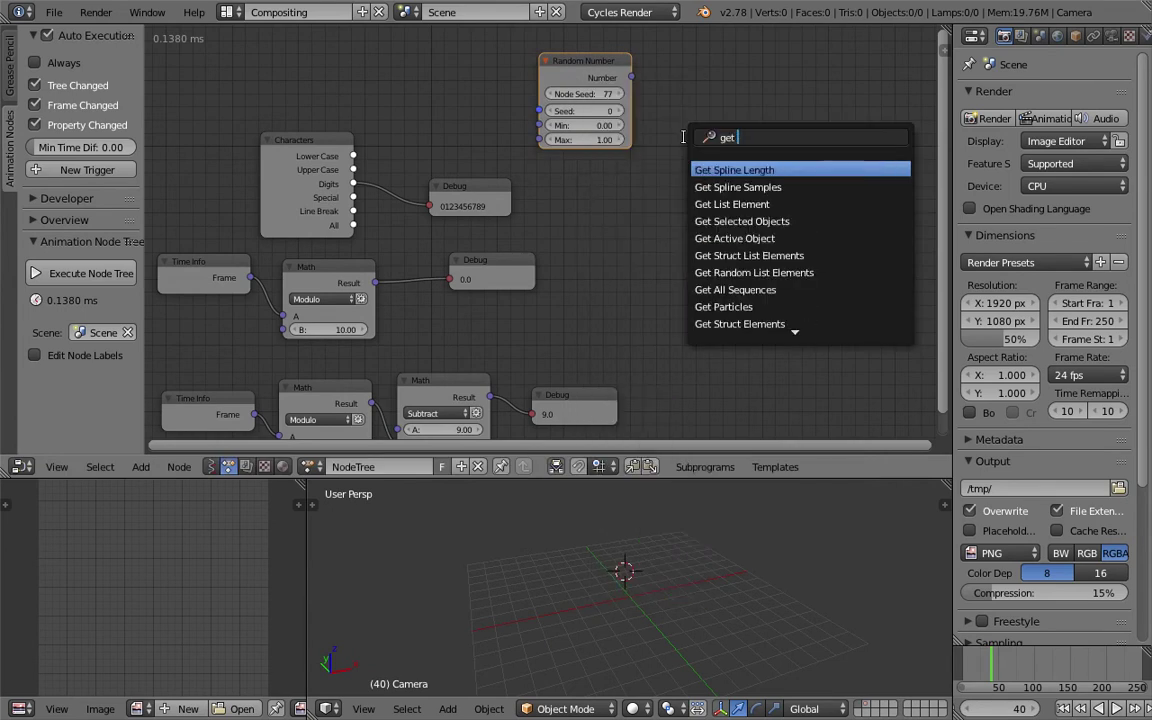
key("Down")
key("Down")
key("Return")
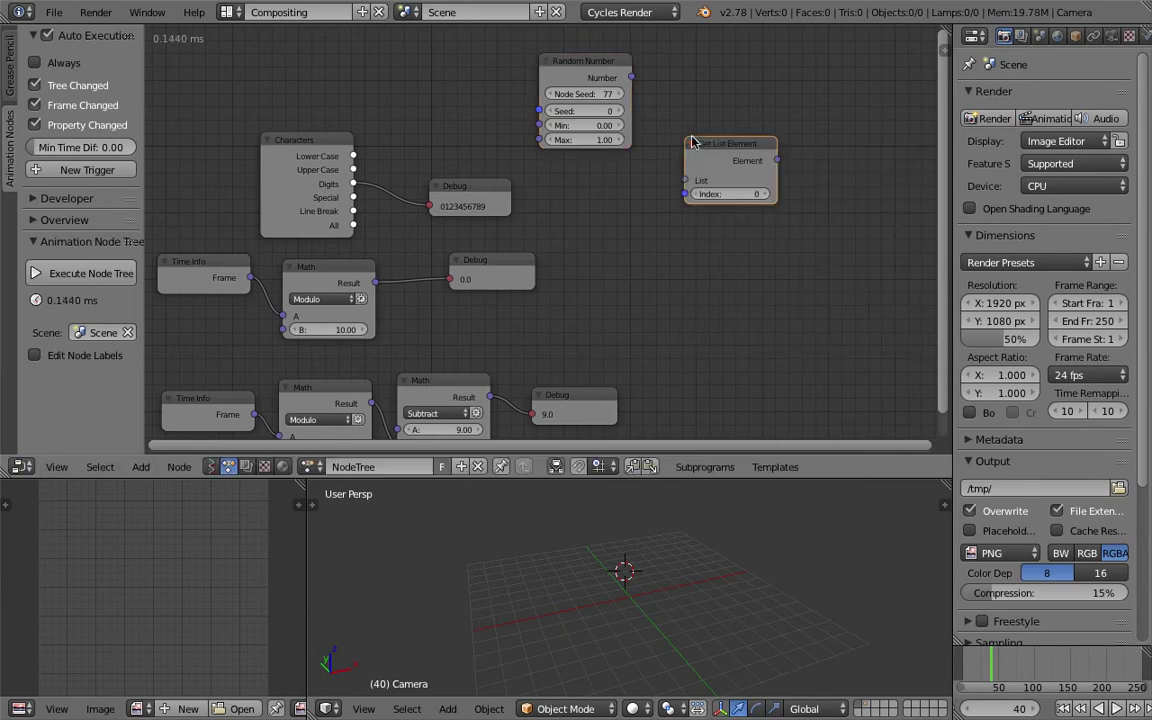
Step: Move the Random Number and Get List Element nodes apart to make room between them, and save the file
left_click_drag(358, 172, 598, 158)
left_click_drag(556, 86, 523, 68)
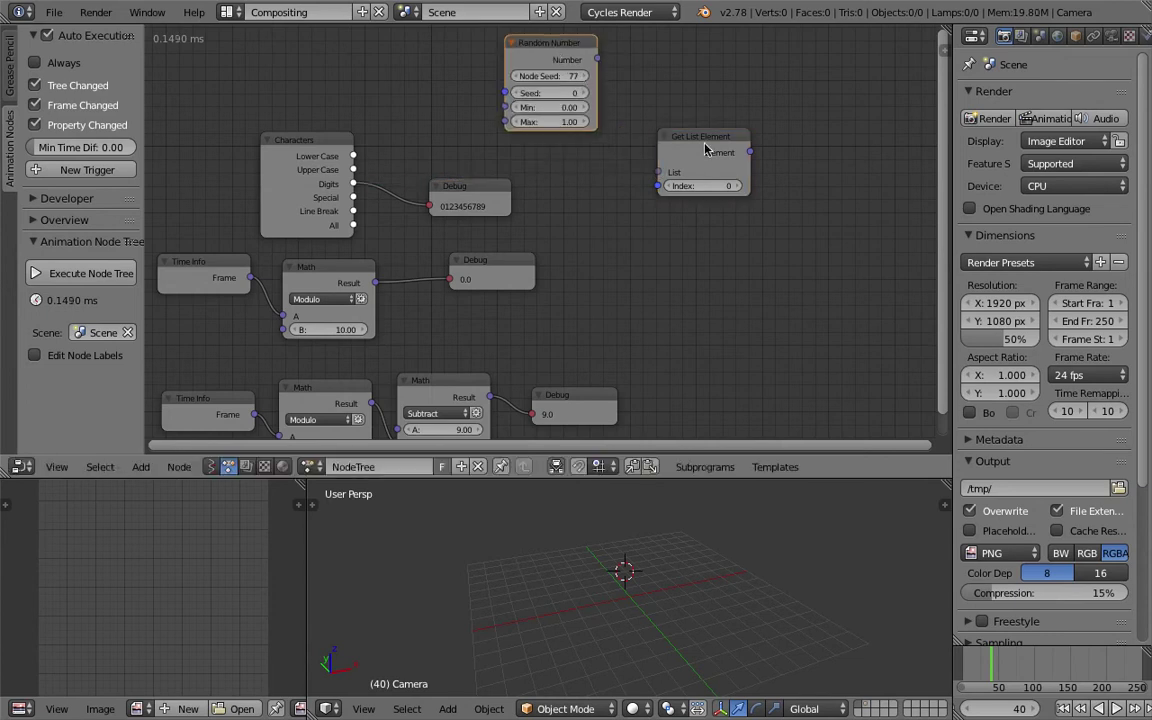
left_click_drag(666, 155, 680, 147)
left_click_drag(353, 184, 672, 164)
key("ctrl+s")
left_click(650, 183)
Step: Add a Split Text node between the digits Debug node and Get List Element, and save the file
key("shift+a")
left_click(603, 158)
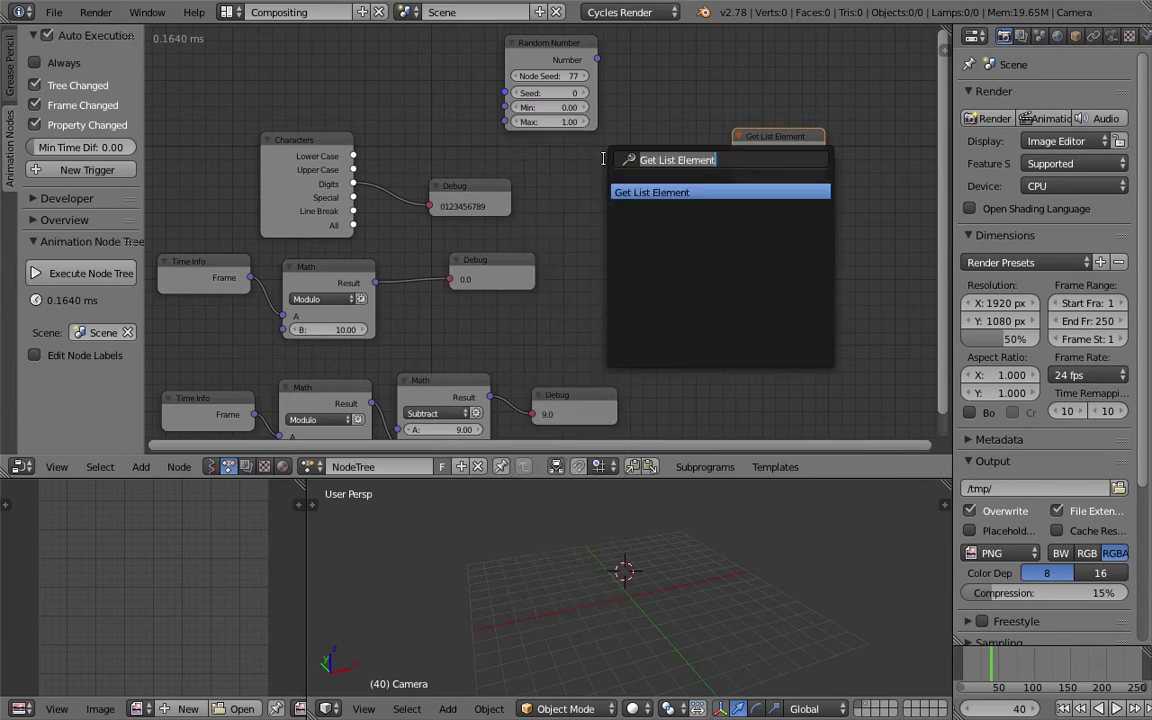
type("text")
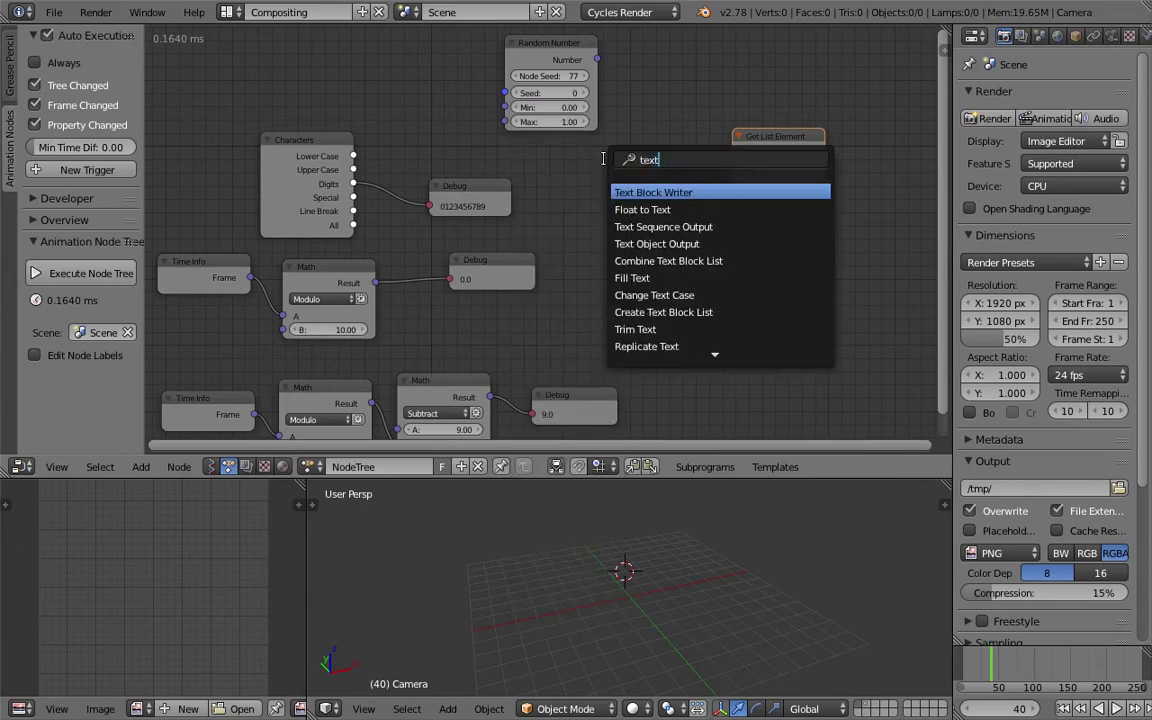
type(" sp")
key("ctrl+a")
type("split")
key("Return")
left_click(603, 158)
key("ctrl+s")
left_click(603, 159)
Step: Connect the Digits output of Characters to Split Text's Text input and set its split type to Characters
left_click(320, 172)
left_click_drag(356, 185, 604, 246)
middle_click_drag(604, 246, 545, 224)
scroll(545, 224, "up", 1)
left_click(593, 188)
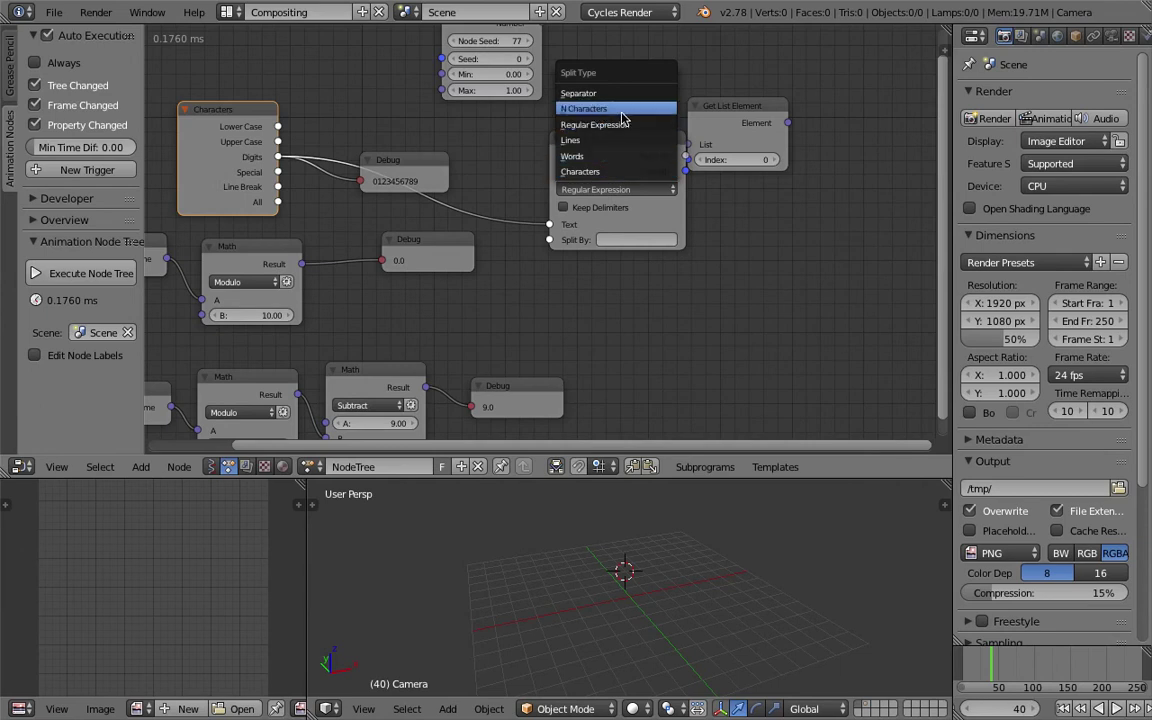
left_click(580, 171)
left_click(593, 189)
left_click(590, 172)
left_click_drag(600, 172, 566, 168)
middle_click_drag(651, 160, 630, 180)
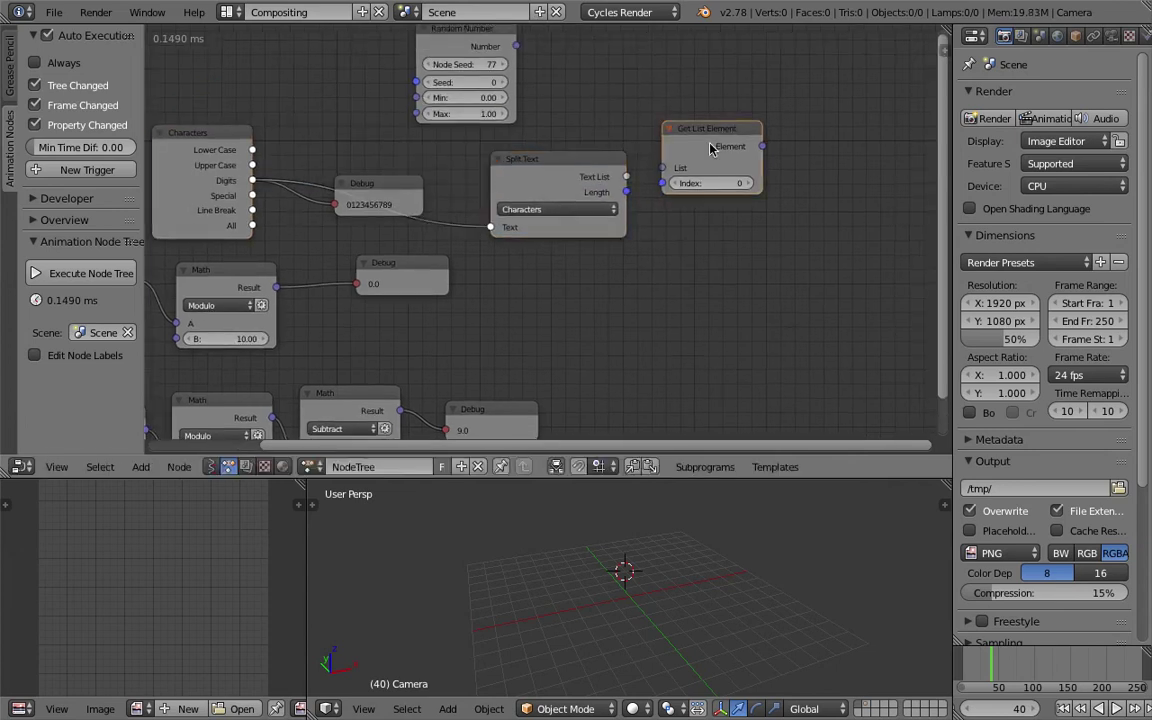
Step: Connect Split Text's Text List output to the List input of Get List Element, and move Random Number below it
left_click_drag(627, 177, 693, 141)
middle_click_drag(693, 141, 571, 176)
left_click_drag(335, 58, 660, 235)
middle_click_drag(660, 235, 730, 205)
Step: Duplicate a Debug node beside Get List Element and connect the Element output to it
left_click(380, 250)
key("shift+d")
left_click(812, 105)
left_click_drag(713, 118, 755, 126)
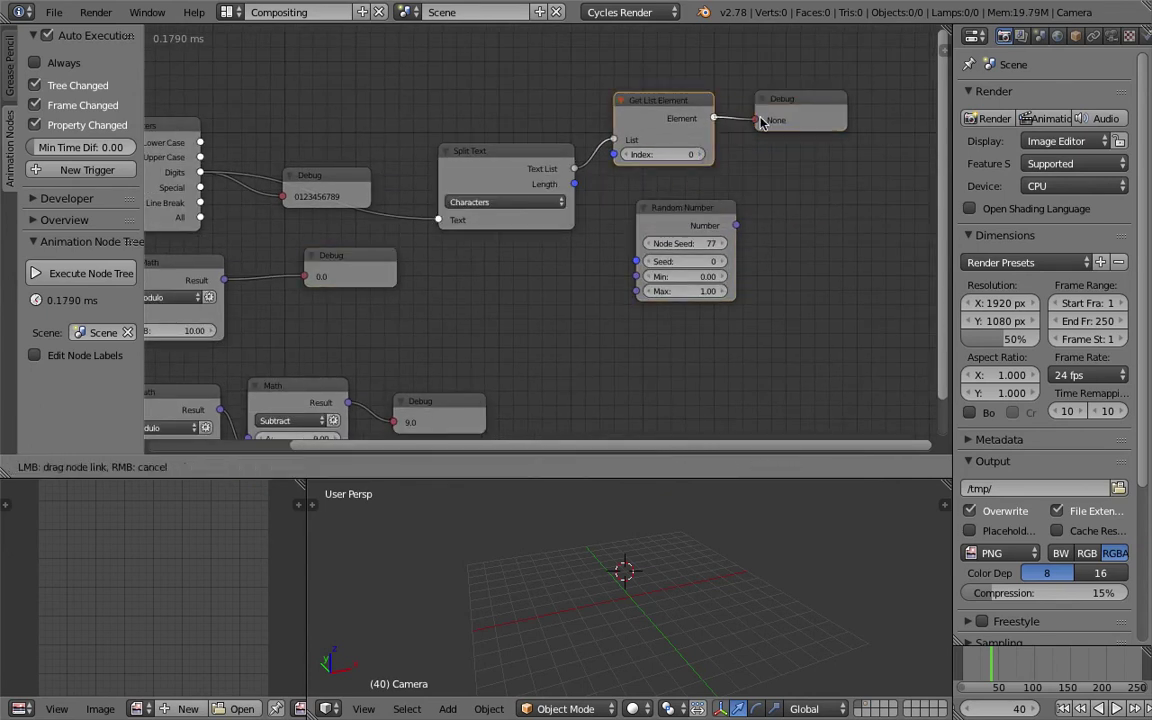
Step: Step the Index of Get List Element through several values to test which digit is picked
middle_click_drag(707, 150, 697, 148)
left_click(697, 148)
left_click(693, 153)
left_click(693, 153)
left_click(693, 153)
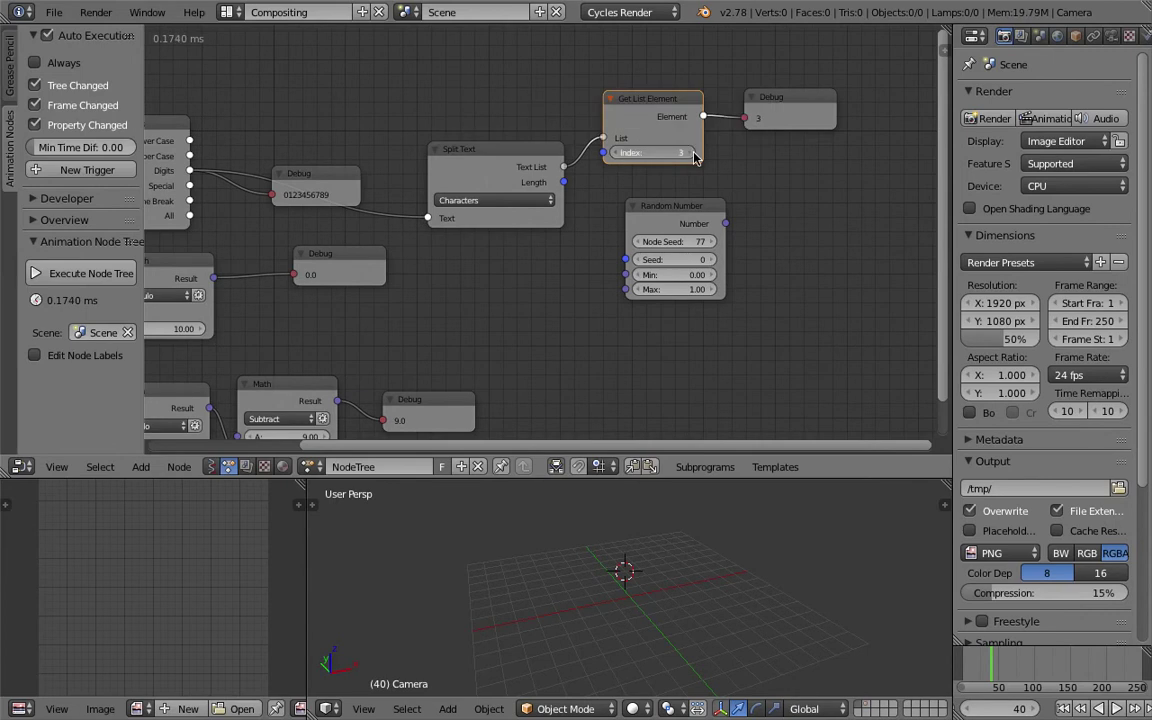
mouse_move(620, 157)
left_mouse_down()
mouse_move(632, 156)
mouse_move(620, 157)
left_mouse_up()
left_click(618, 154)
left_click(618, 154)
left_click(618, 154)
key("Home")
Step: Move the digits Debug node up, hide the tool shelf, and bring Split Text and Get List Element closer to Characters
left_click_drag(353, 174, 310, 110)
key("Home")
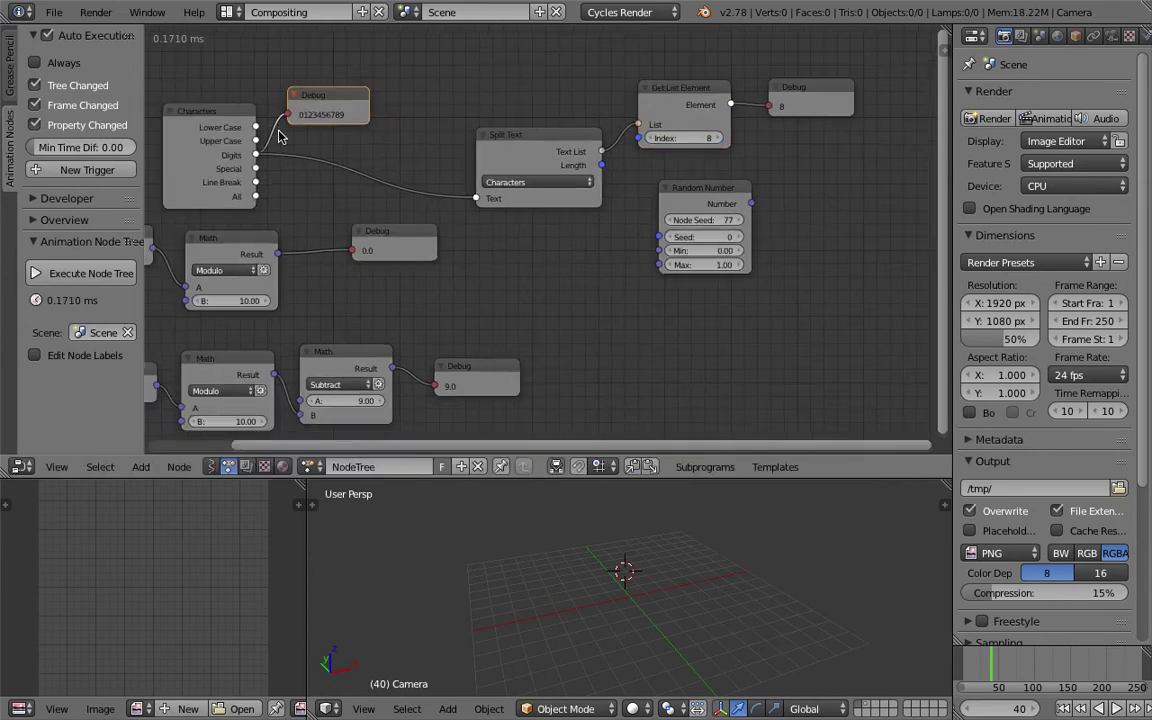
key("t")
key("Home")
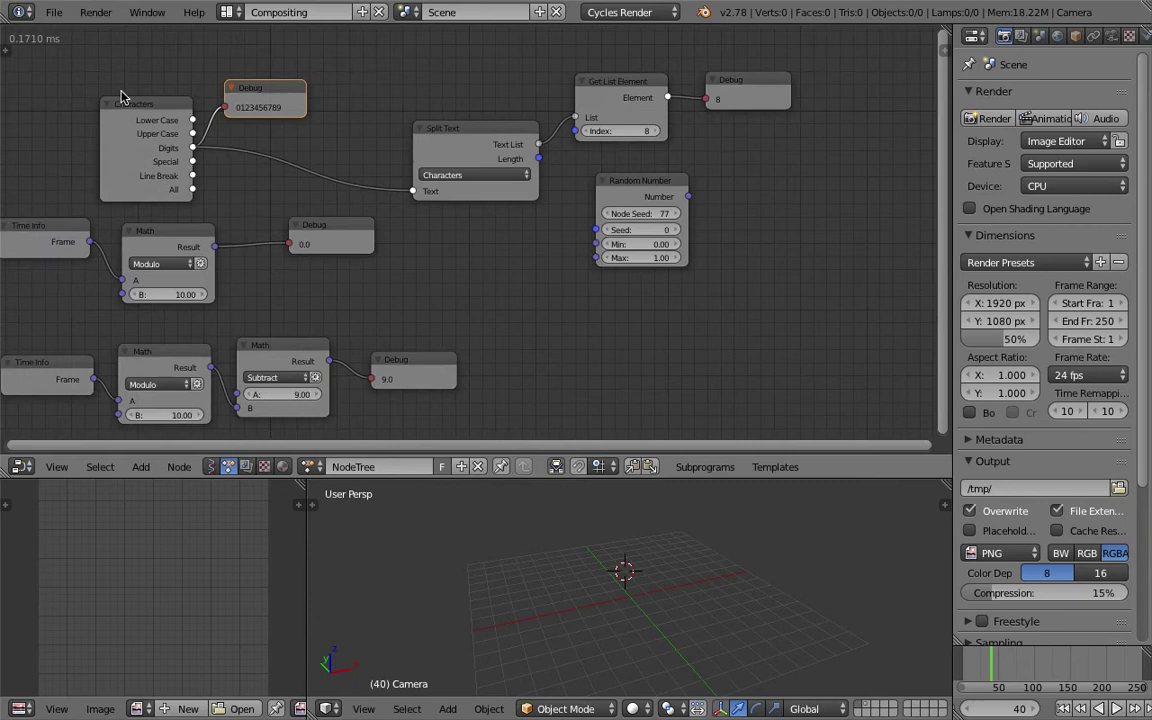
left_click(185, 110)
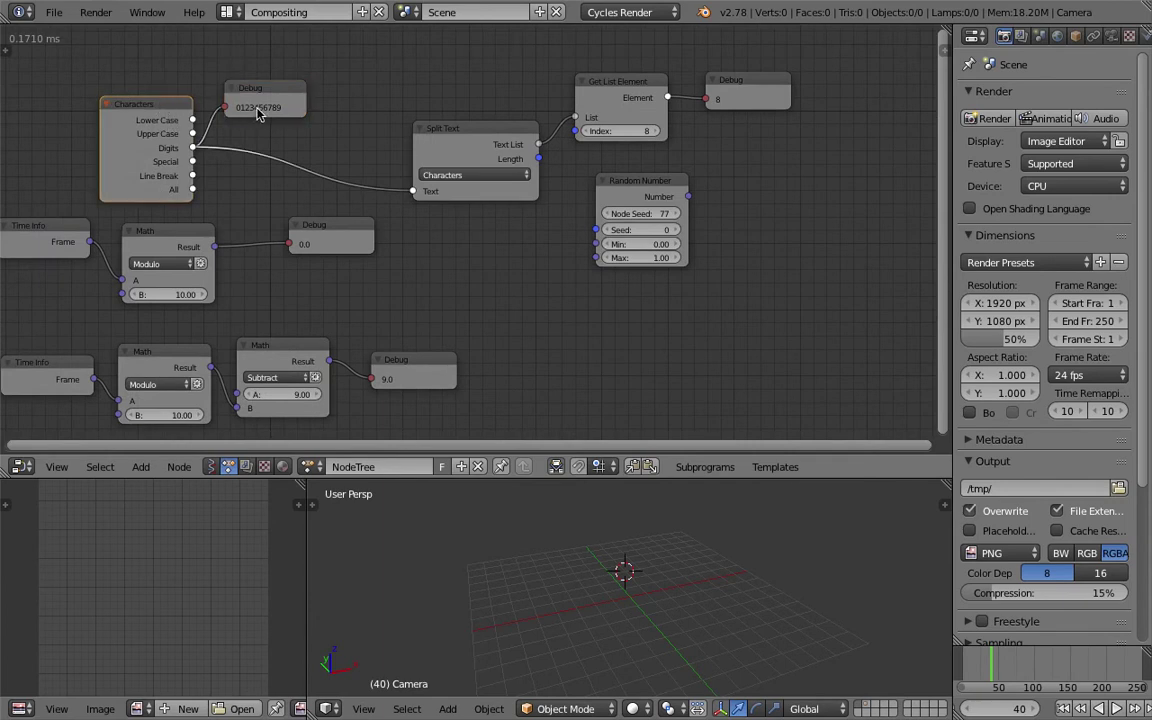
left_click_drag(466, 131, 366, 134)
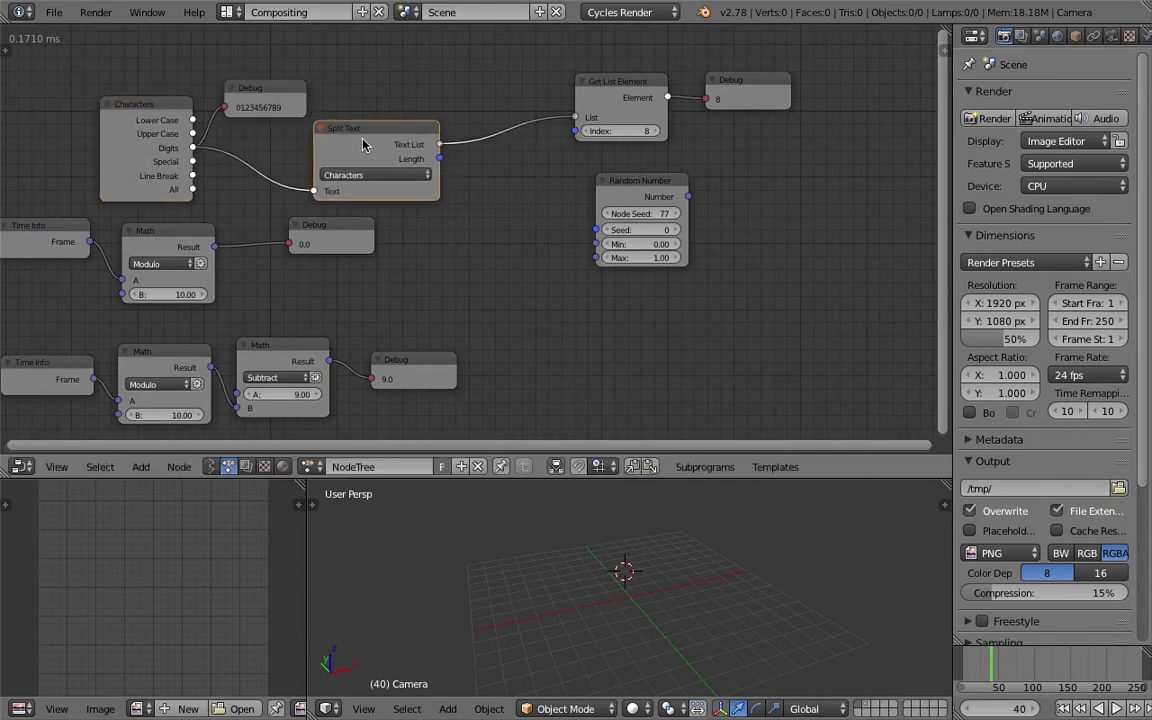
left_click_drag(598, 107, 503, 126)
Step: Try the N Characters split type with N set to 1 and Index 9, and restore the Characters split type
left_click(372, 176)
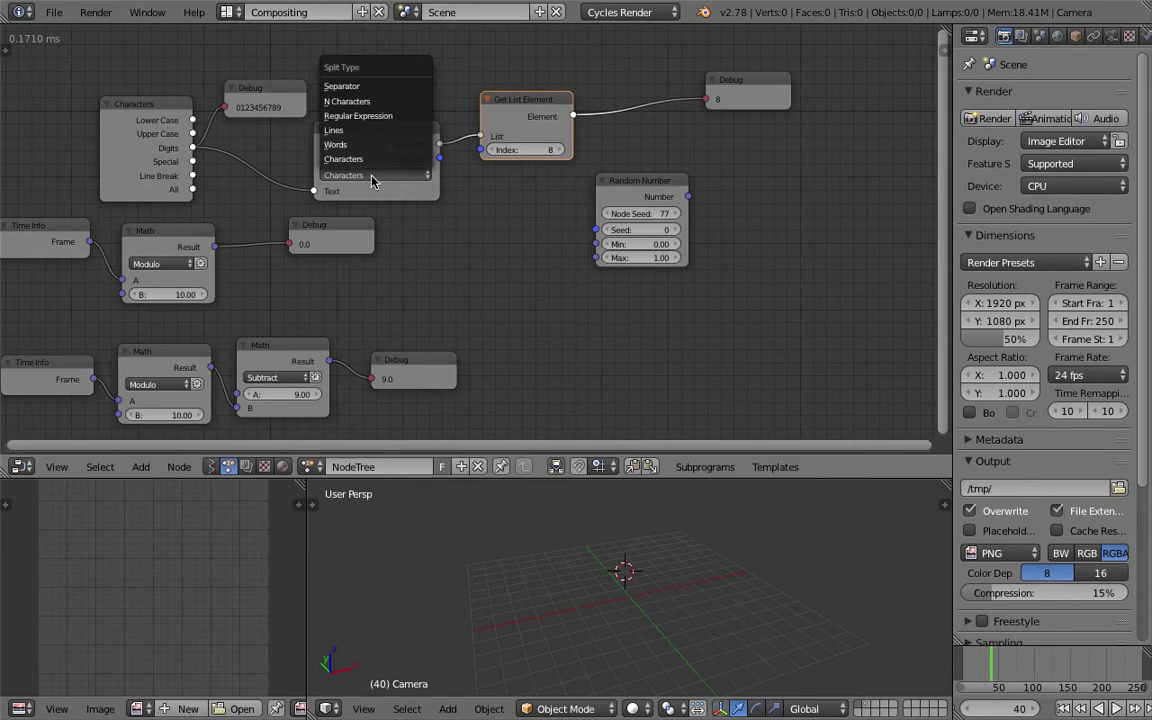
left_click(345, 101)
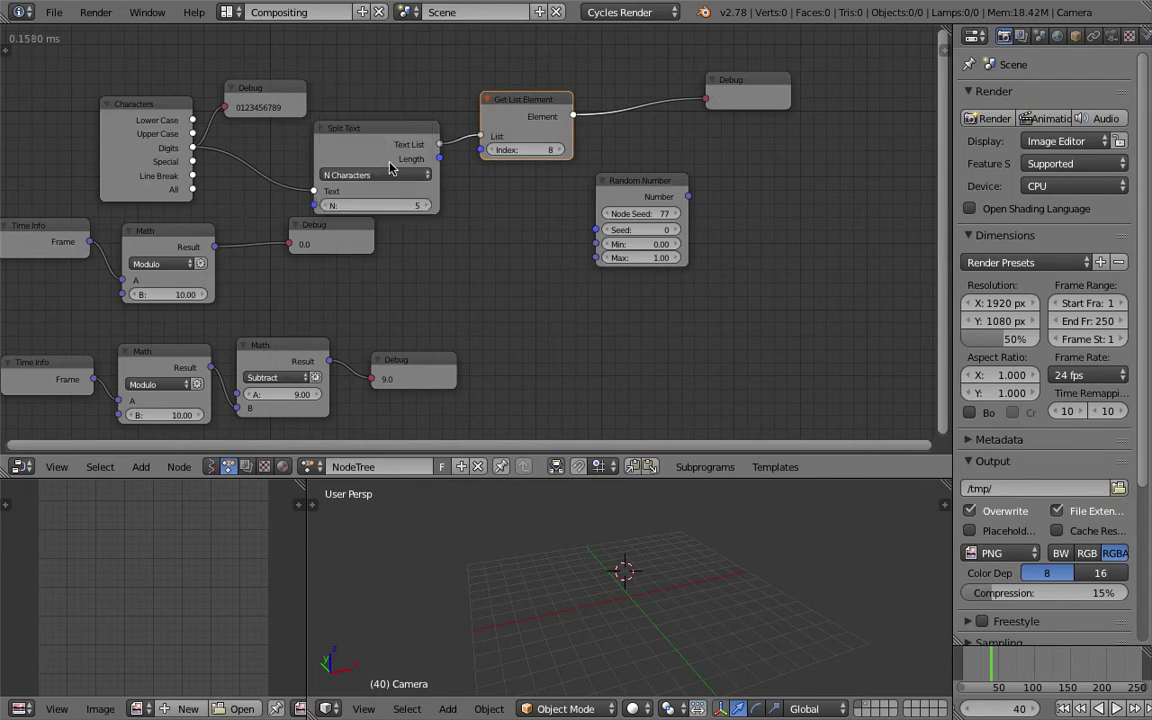
left_click(391, 134)
left_click_drag(731, 96, 665, 114)
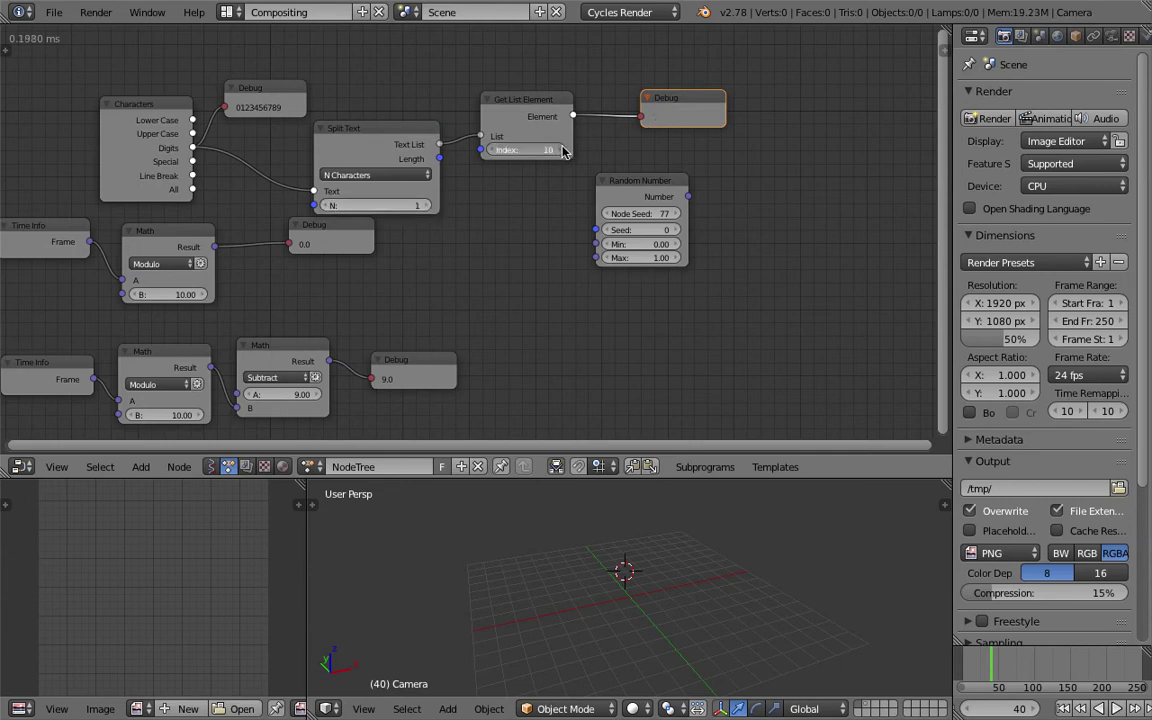
left_click_drag(486, 149, 456, 149)
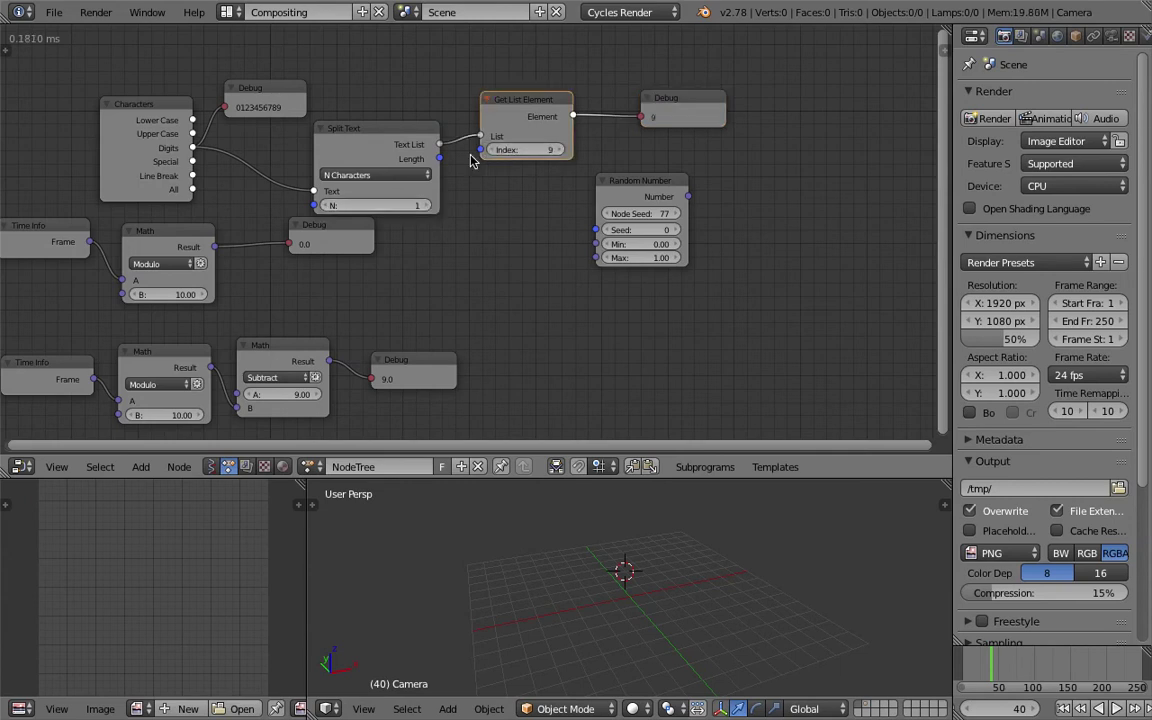
left_click(375, 175)
left_click(404, 166)
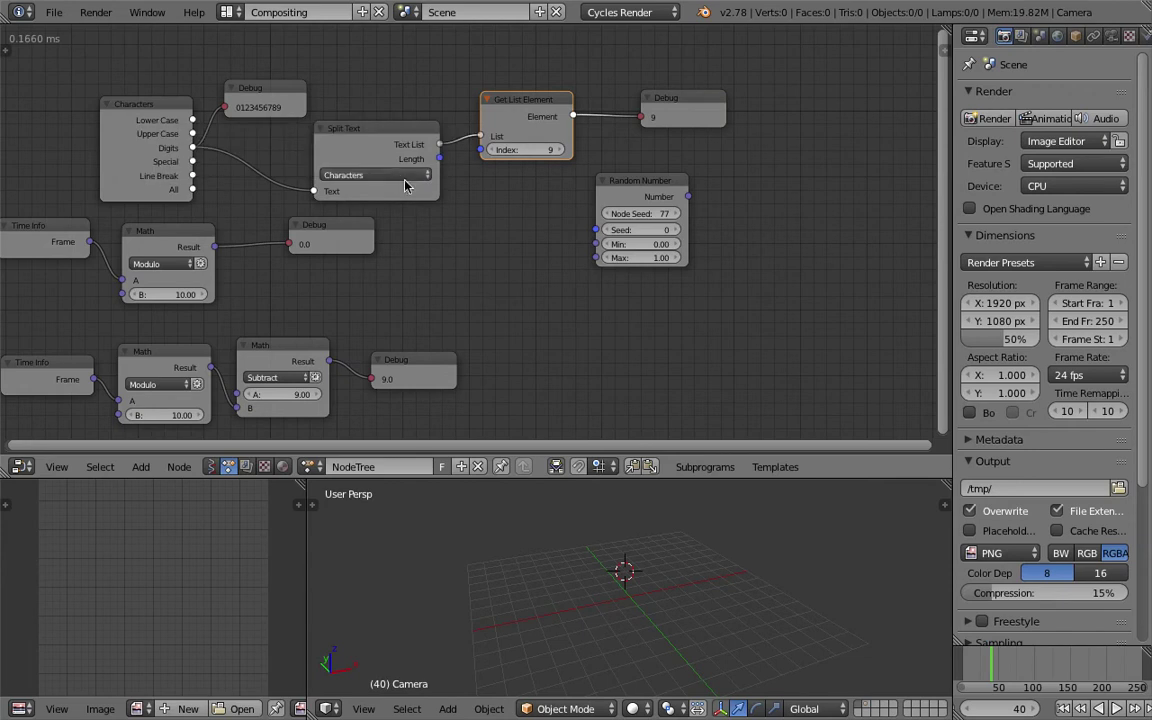
Step: Vary the Index of Get List Element and bring it back to 0
left_click(490, 150)
type("4")
key("Return")
left_click_drag(500, 155, 456, 150)
left_click(377, 148)
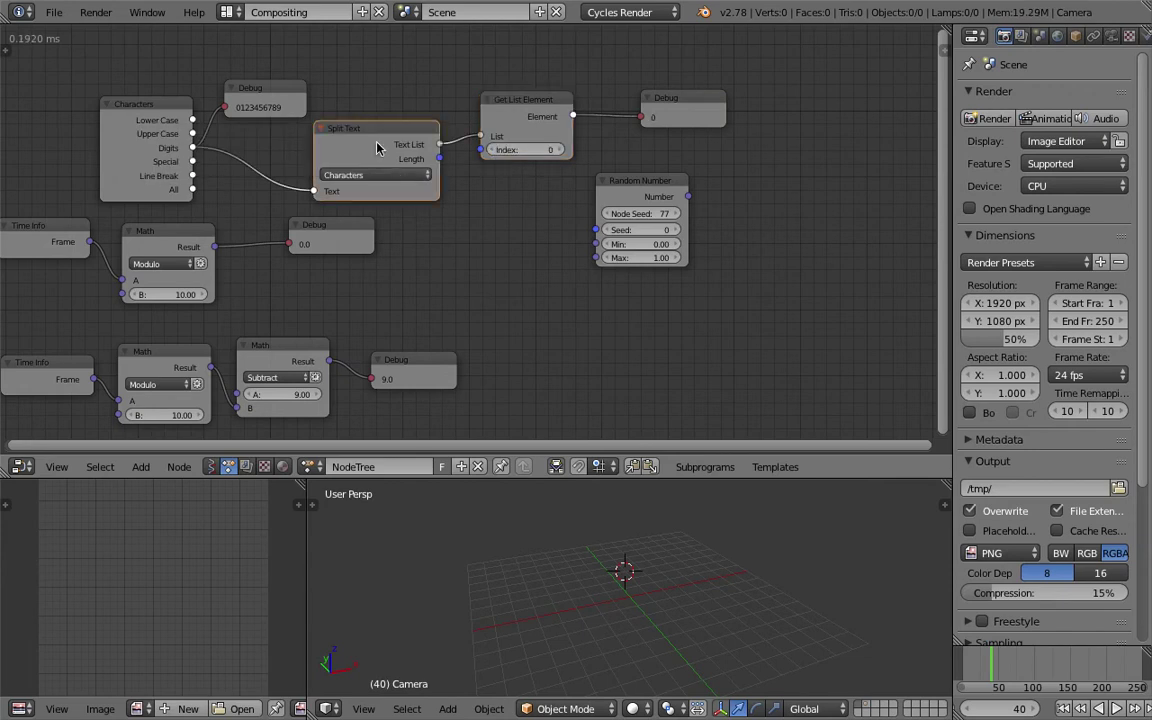
Step: Tighten the layout of the digits Debug, Split Text, Get List Element and element Debug nodes
left_click_drag(250, 91, 258, 67)
left_click_drag(325, 130, 264, 129)
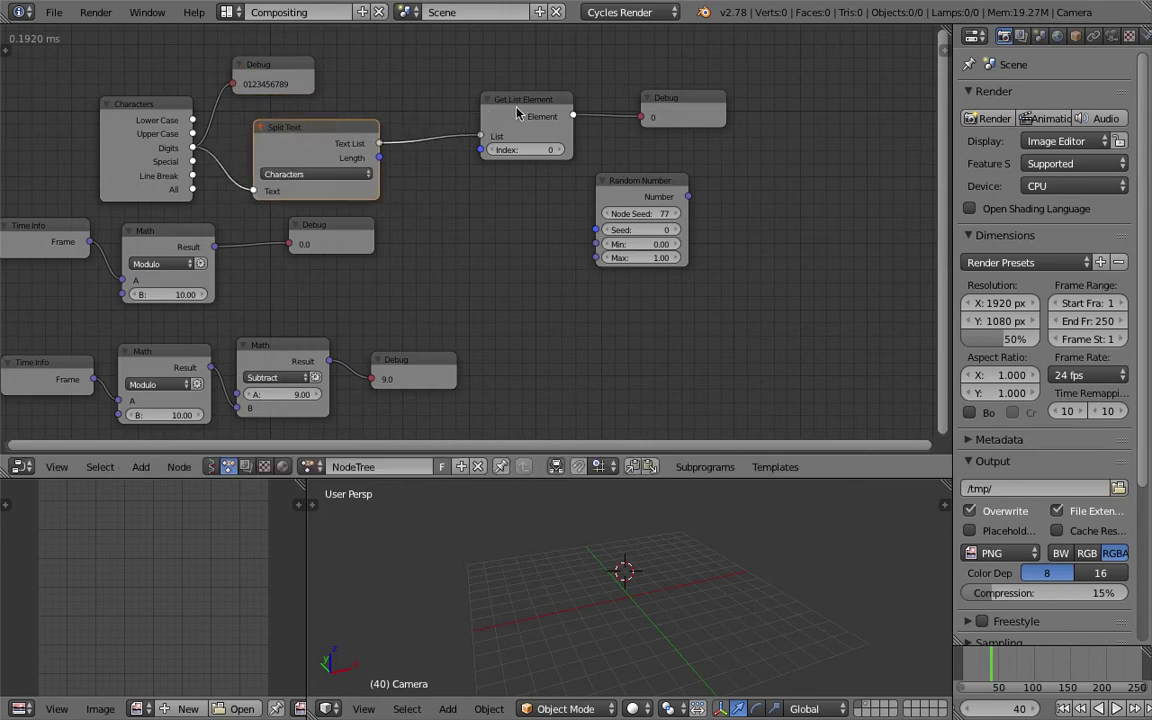
left_click_drag(518, 113, 462, 119)
left_click_drag(685, 112, 591, 113)
scroll(425, 105, "up", 1)
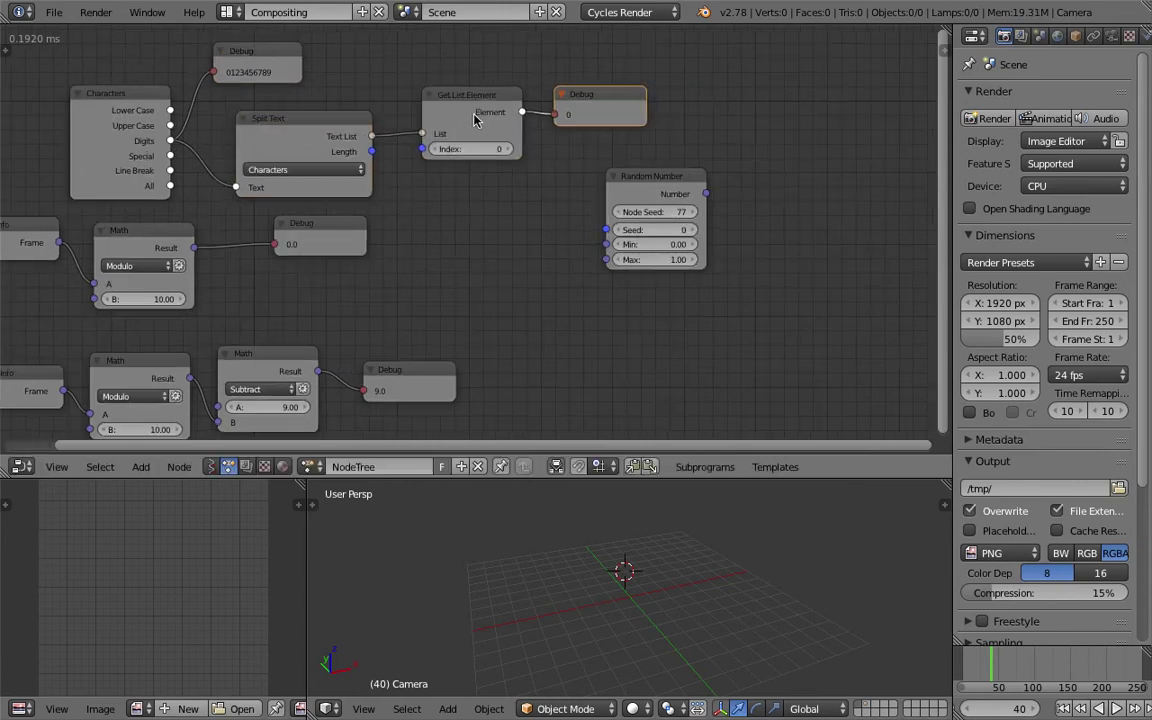
middle_click_drag(442, 109, 462, 123)
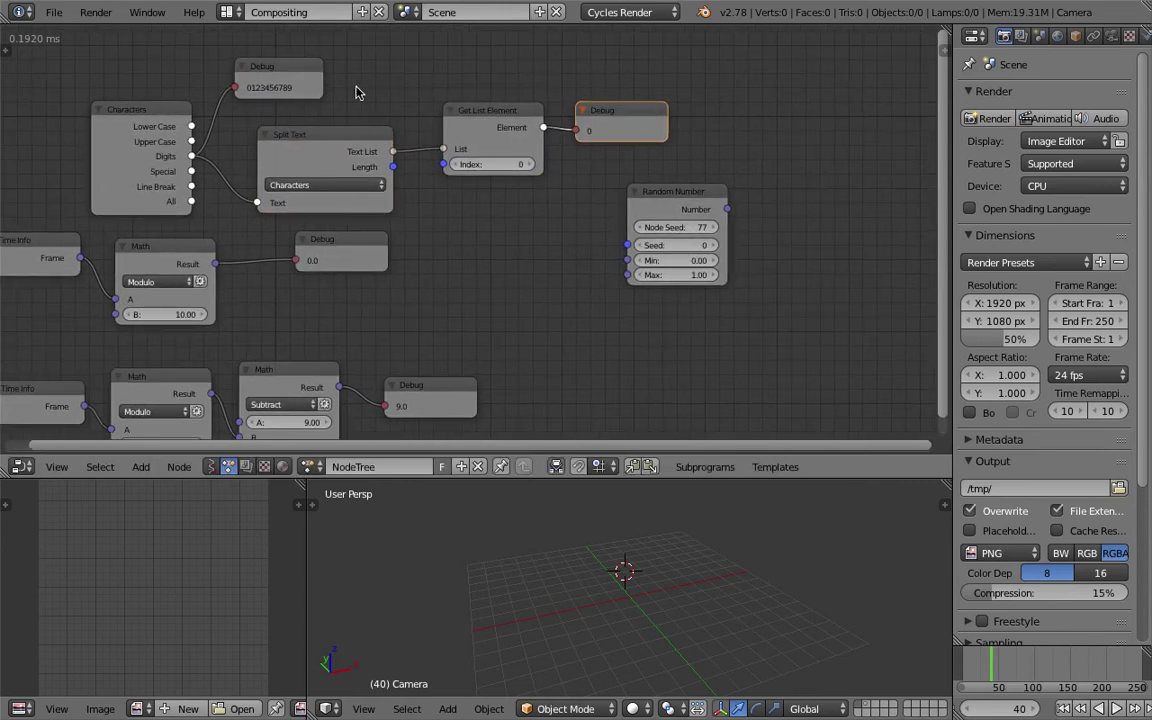
middle_click_drag(330, 92, 333, 97)
Step: Connect a duplicated Debug node to Split Text's Text List output to inspect the list, and delete that node
key("shift+d")
left_click(458, 69)
left_click_drag(396, 157, 415, 78)
left_click_drag(507, 78, 568, 77)
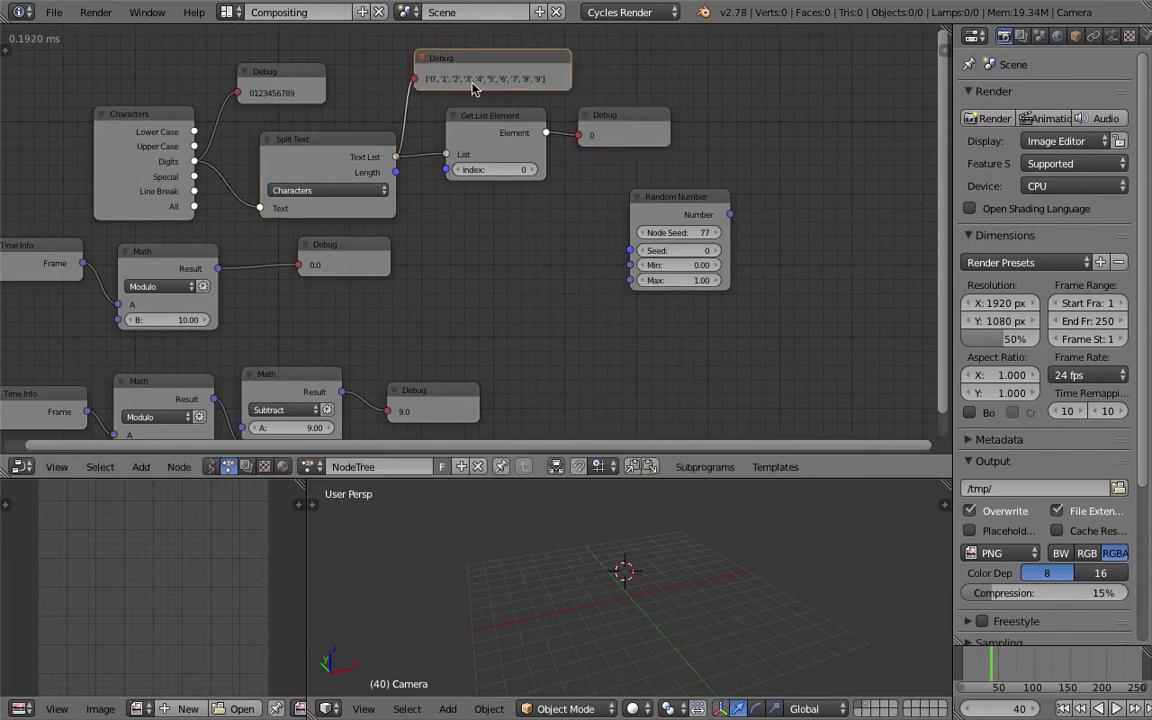
key("x")
Step: Nudge Get List Element toward Split Text, set its Index to 7, and save the file
left_click_drag(460, 116, 447, 108)
left_click_drag(521, 163, 560, 163)
key("ctrl+s")
left_click(521, 163)
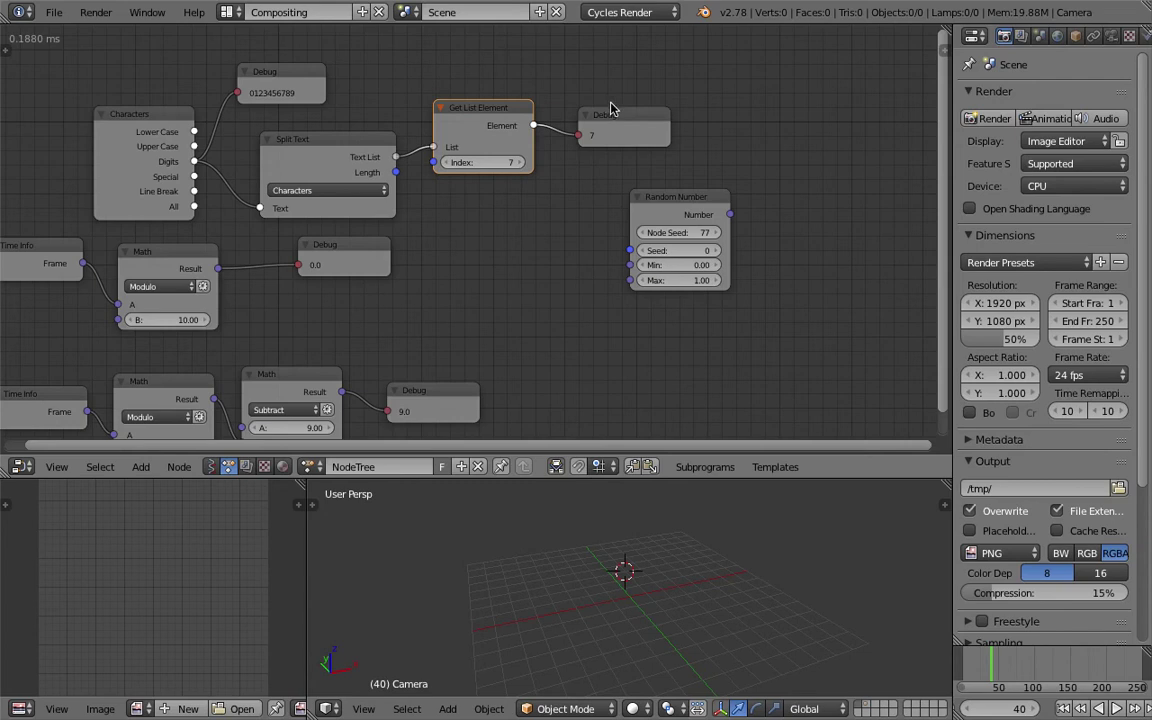
Step: Move Get List Element and its Debug node up, place Random Number beneath them, and save the file
left_click_drag(612, 110, 664, 88)
left_click_drag(460, 100, 506, 74)
left_click_drag(688, 196, 574, 175)
scroll(538, 190, "left", 1, "ctrl")
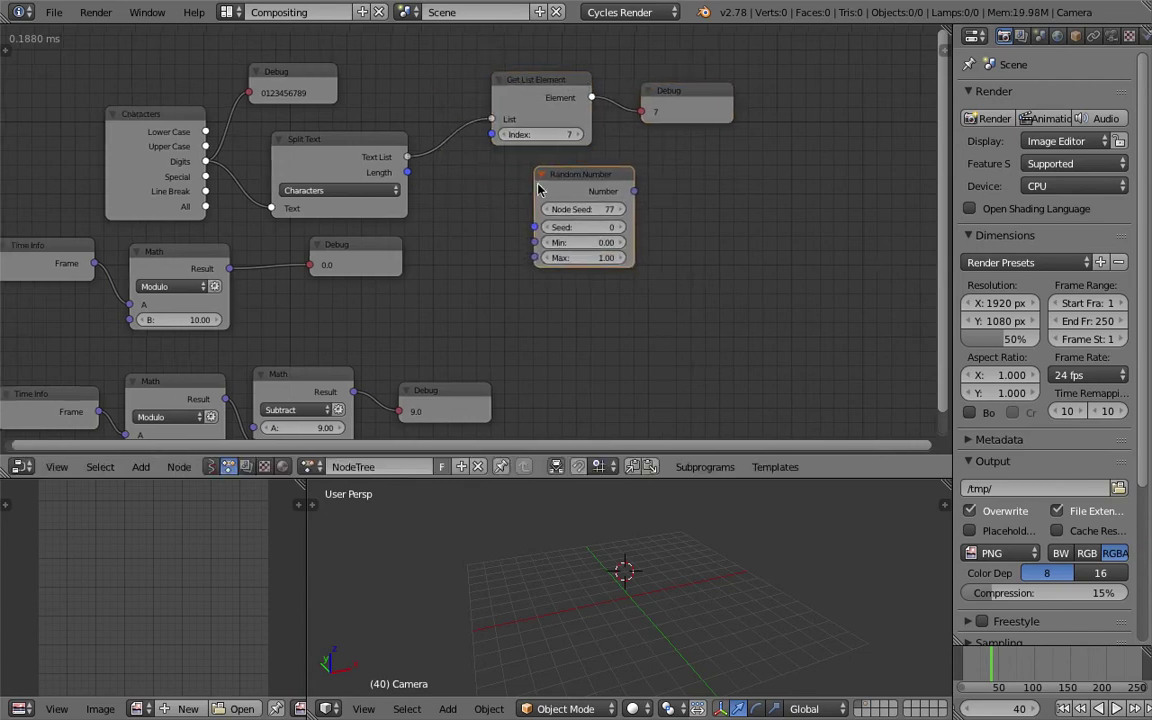
scroll(538, 190, "left", 1, "ctrl")
key("ctrl+s")
left_click_drag(559, 172, 577, 181)
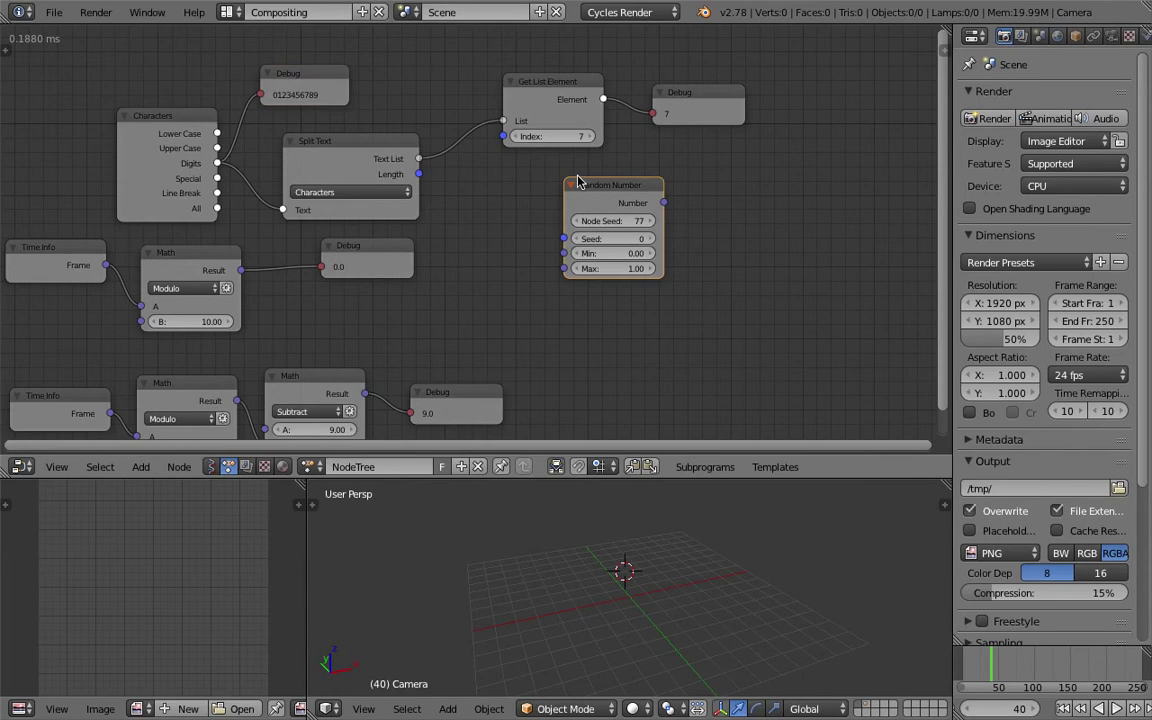
Step: Place a Time Info node beside Random Number, feed its Frame into Seed through an integer conversion, and save the file
scroll(503, 183, "left", 3, "ctrl")
left_click_drag(100, 256, 586, 245)
key("ctrl+s")
left_click_drag(621, 206, 649, 226)
key("ctrl+s")
left_click(640, 200)
scroll(596, 218, "right", 10, "ctrl")
scroll(596, 218, "up", 1)
Step: Set Random Number's Max to 9, connect its Number output to Get List Element's Index, and save the file
left_click(620, 242)
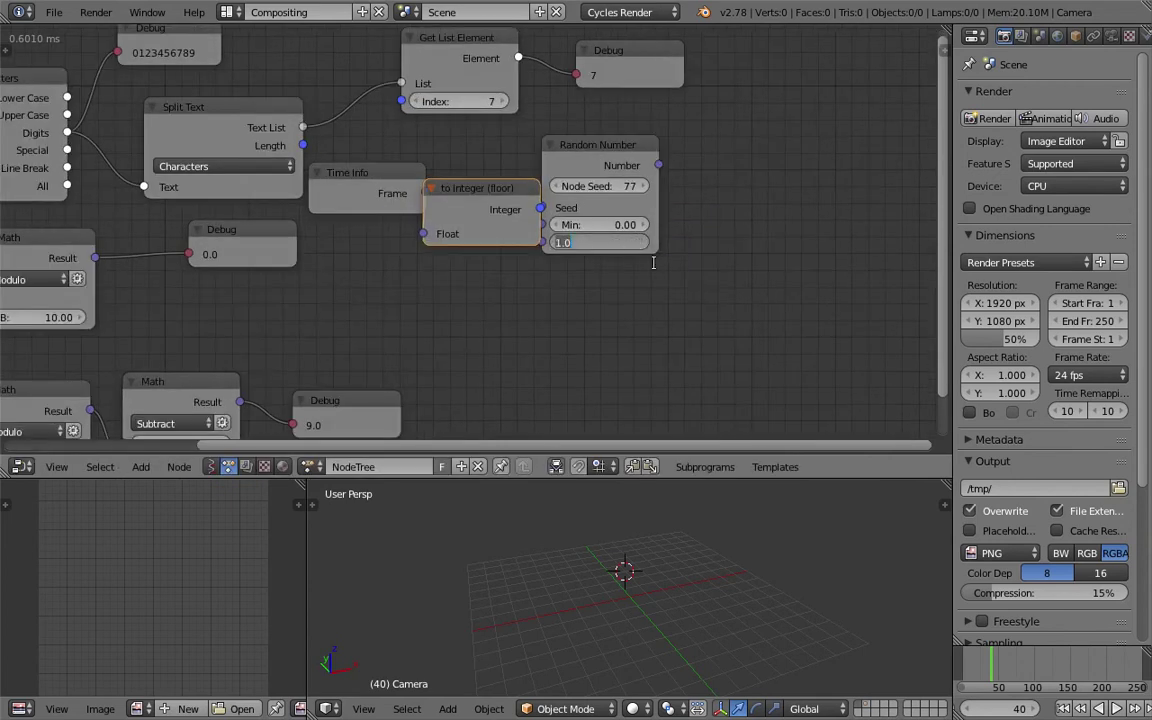
type("9")
key("Return")
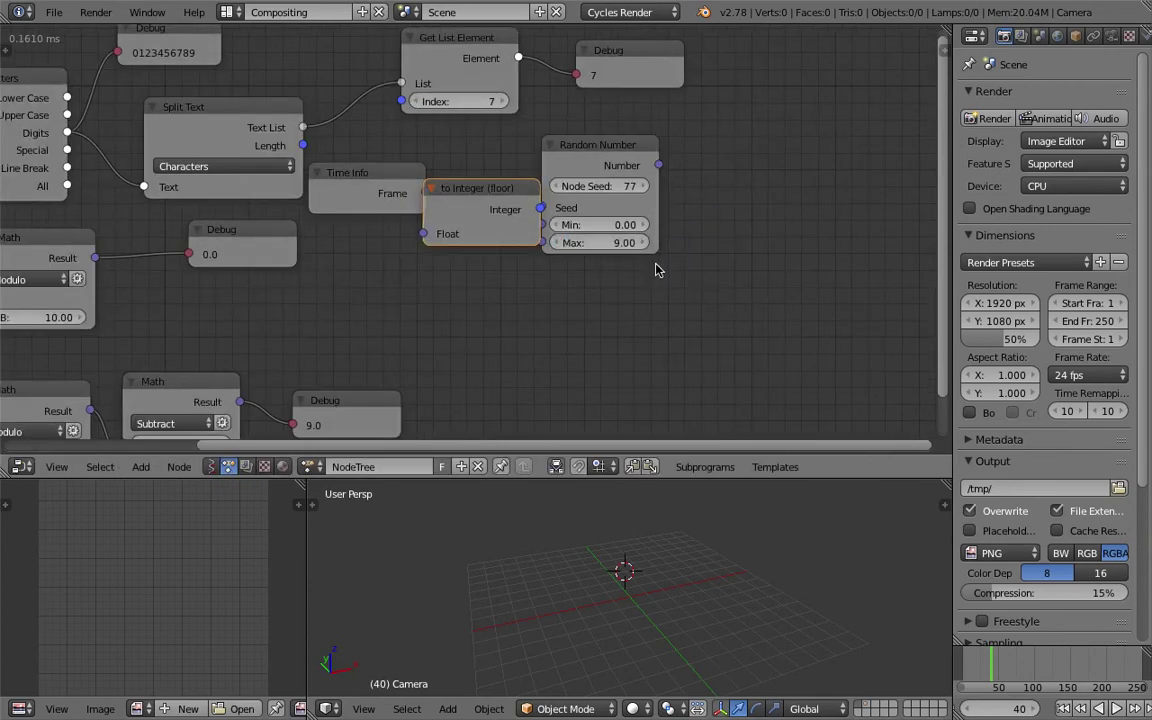
scroll(652, 209, "down", 2)
left_click_drag(627, 228, 429, 178)
key("ctrl+s")
key("Return")
Step: Space out the Get List Element, element Debug and Random Number nodes, and set Random Number's Max to 10
left_click_drag(485, 128, 498, 124)
left_click_drag(645, 141, 745, 133)
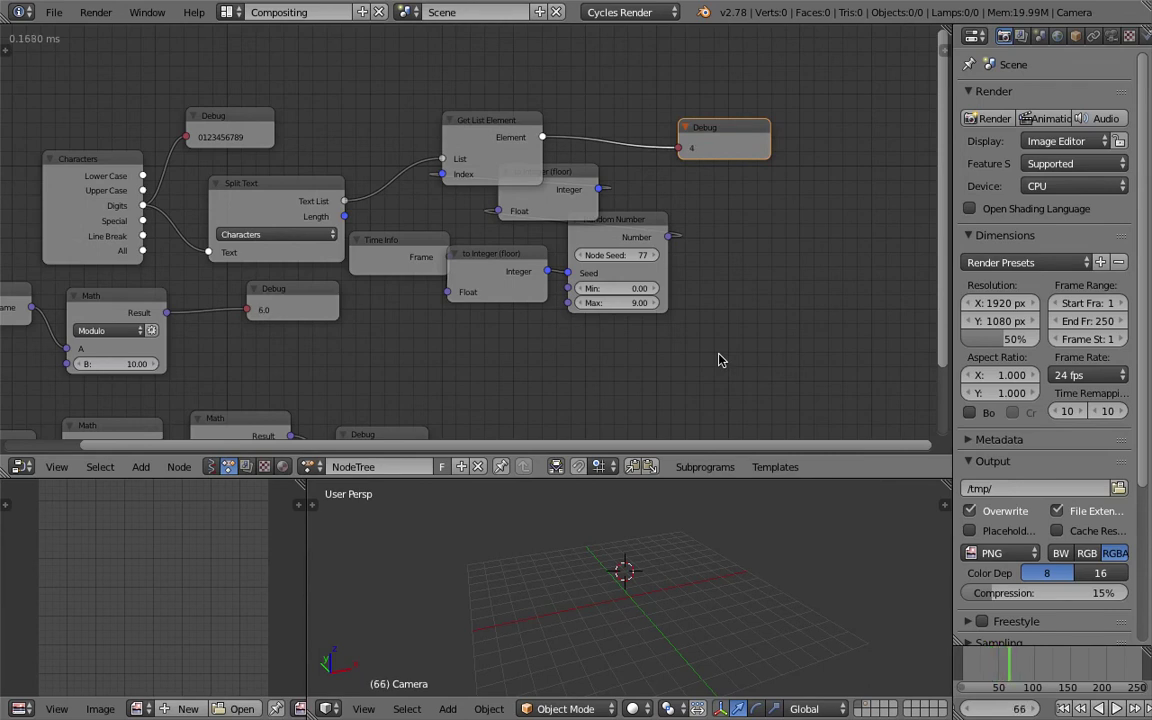
scroll(640, 306, "up", 1, "ctrl")
left_click_drag(640, 236, 645, 271)
Step: Add a Math node set to Floor and insert it between Random Number and the integer conversion feeding Index
key("shift+a")
left_click(751, 249)
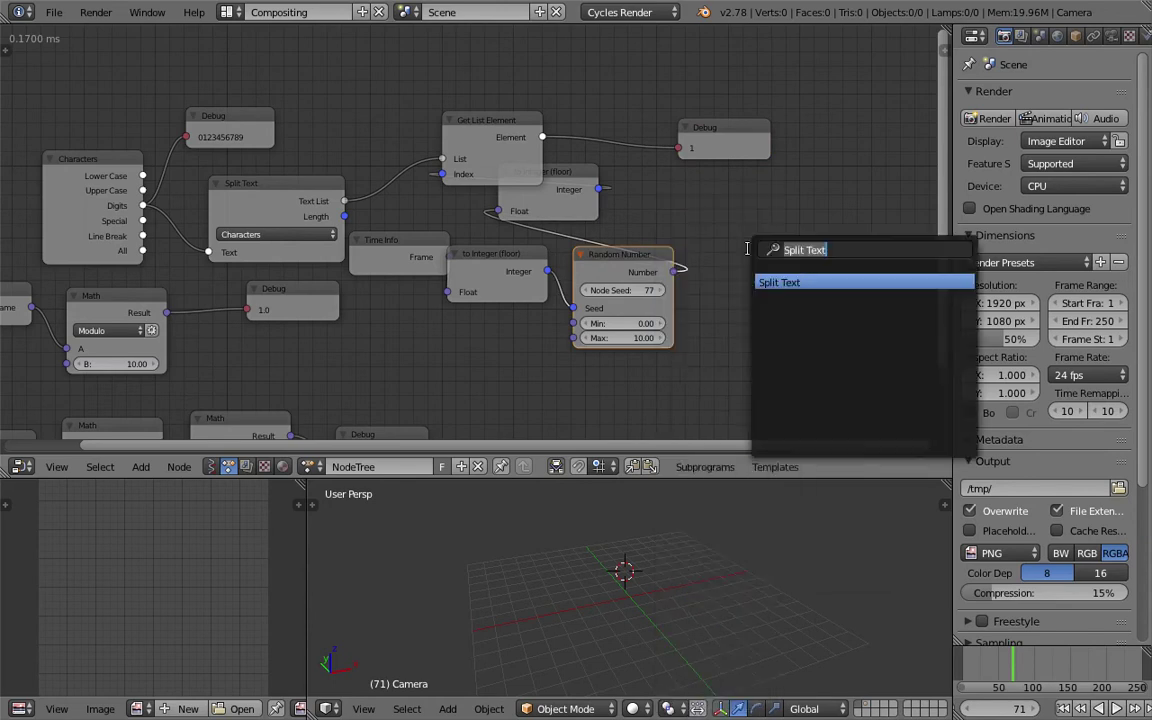
type("math")
key("Down")
key("Down")
key("Down")
key("Return")
left_click(782, 280)
left_click(785, 291)
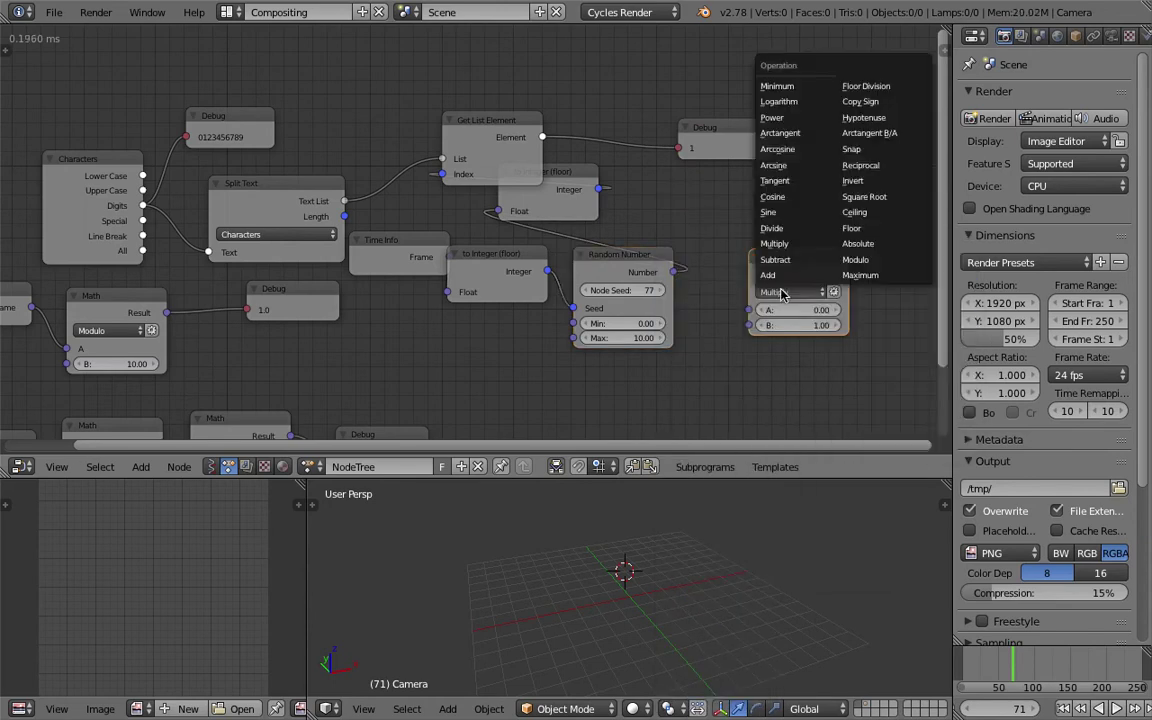
left_click(855, 228)
left_click_drag(810, 275, 775, 216)
Step: Rearrange the element Debug, Get List Element, both integer conversion nodes and Time Info to untangle the random number chain
middle_click_drag(724, 203, 532, 198)
left_click_drag(675, 121, 745, 115)
left_click_drag(728, 180, 715, 228)
left_click_drag(760, 92, 546, 107)
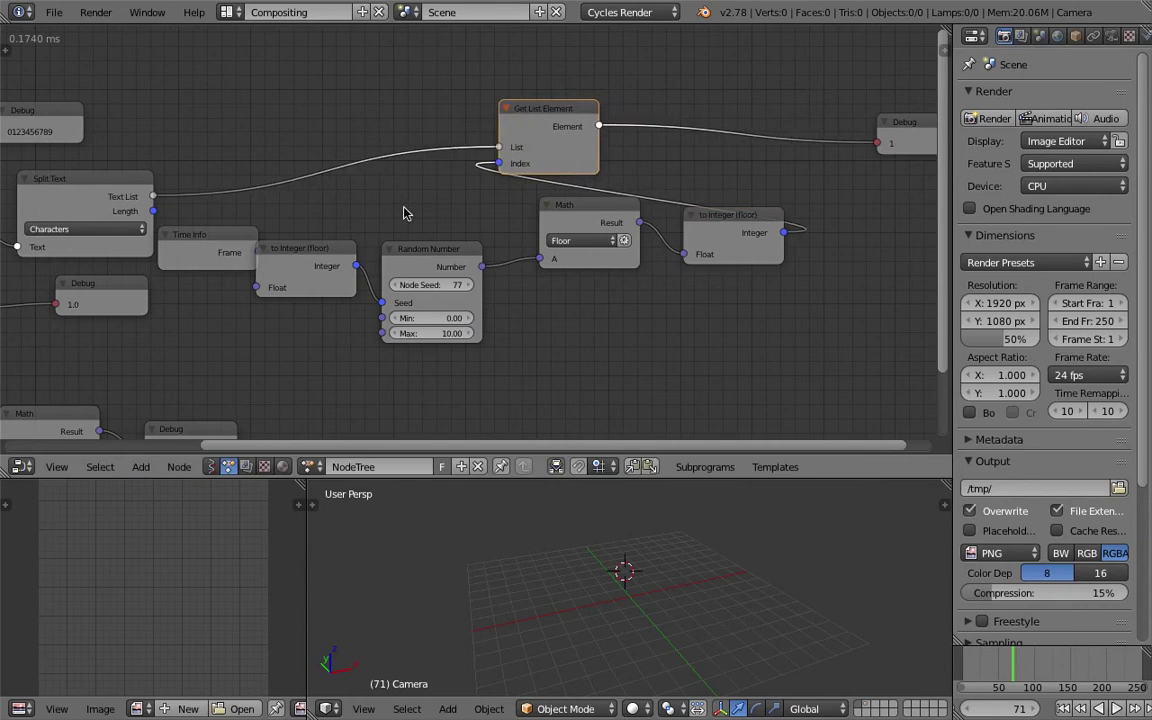
middle_click_drag(404, 213, 446, 205)
left_click_drag(350, 253, 386, 237)
left_click_drag(259, 246, 299, 308)
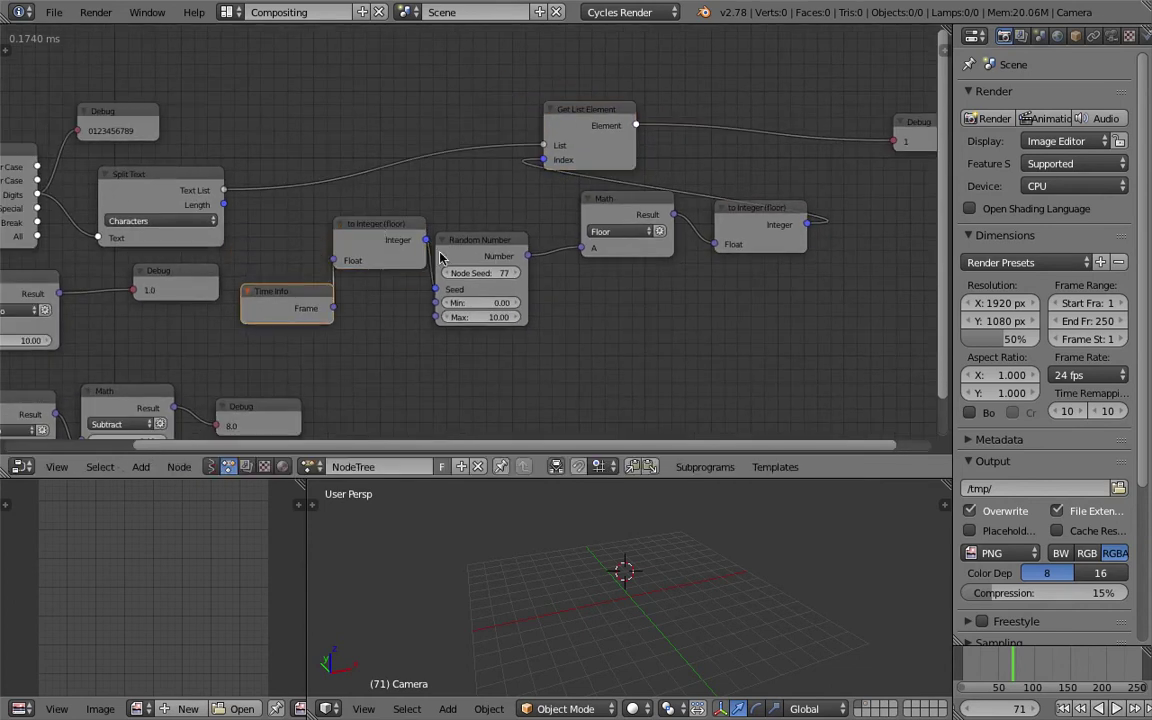
Step: Align Random Number, both integer conversions, the Floor Math node and the element Debug into a tidy row, and save the file
left_click_drag(440, 258, 473, 254)
left_click_drag(365, 225, 385, 242)
left_click_drag(620, 200, 625, 216)
left_click_drag(767, 220, 767, 238)
scroll(656, 177, "down", 1)
left_click_drag(897, 141, 817, 146)
key("ctrl+s")
left_click(645, 137)
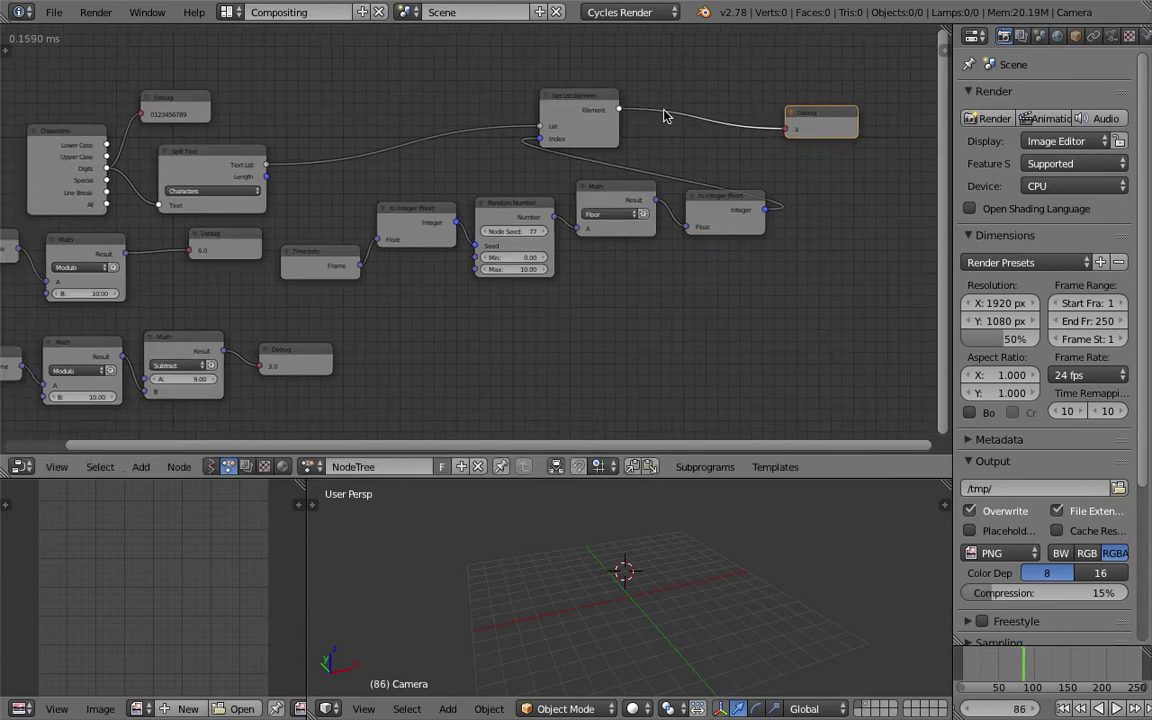
left_click_drag(786, 118, 716, 116)
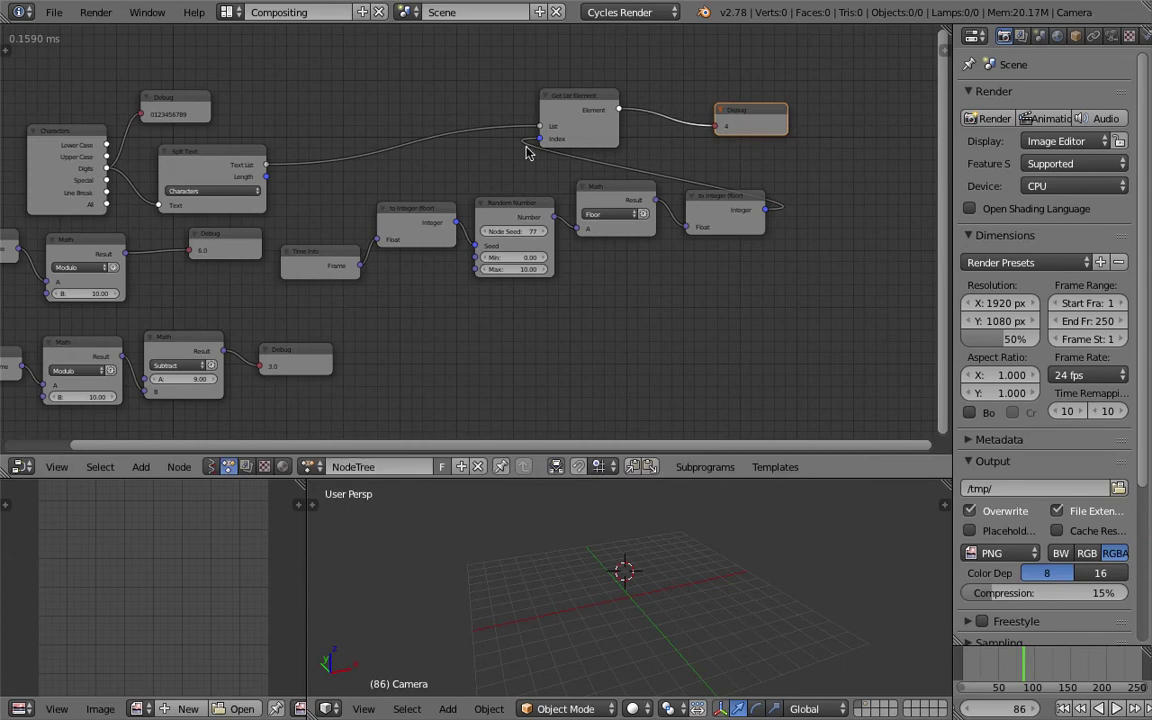
Step: Move the count-up and countdown Debug nodes away from their Math nodes and save the file
key("Home")
mouse_move(285, 234)
left_mouse_down()
mouse_move(262, 240)
mouse_move(268, 247)
left_mouse_up()
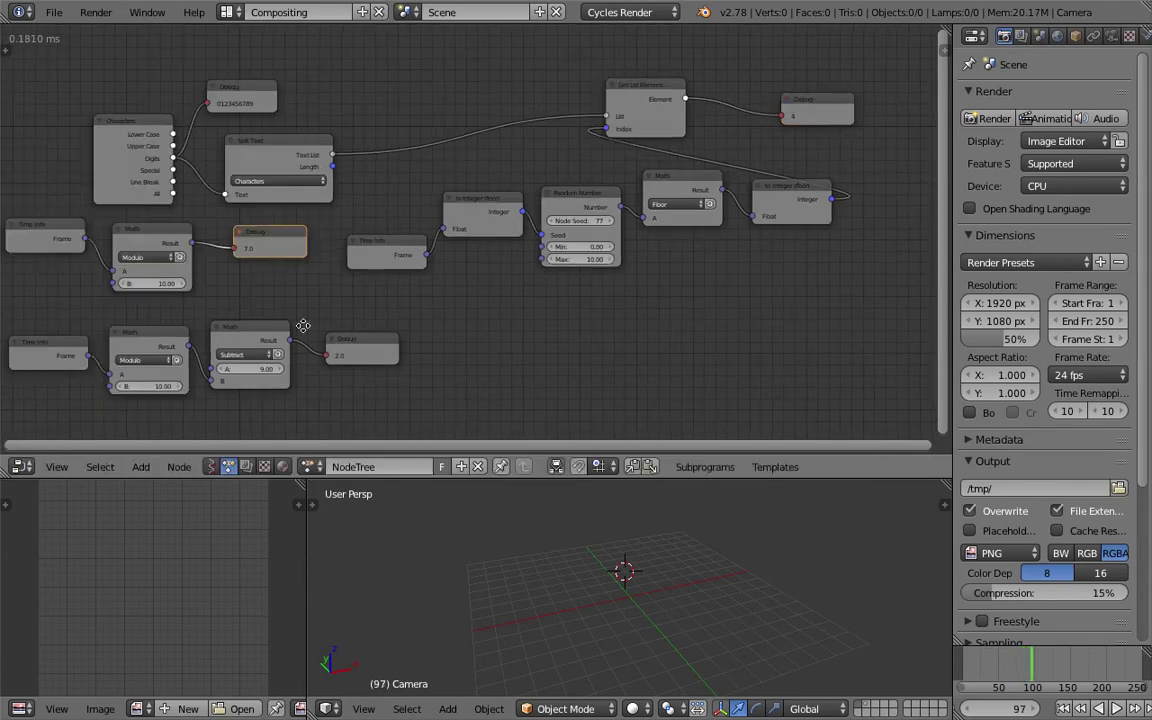
middle_click_drag(303, 325, 327, 303)
key("ctrl+s")
left_click(380, 330)
left_click_drag(388, 329, 508, 335)
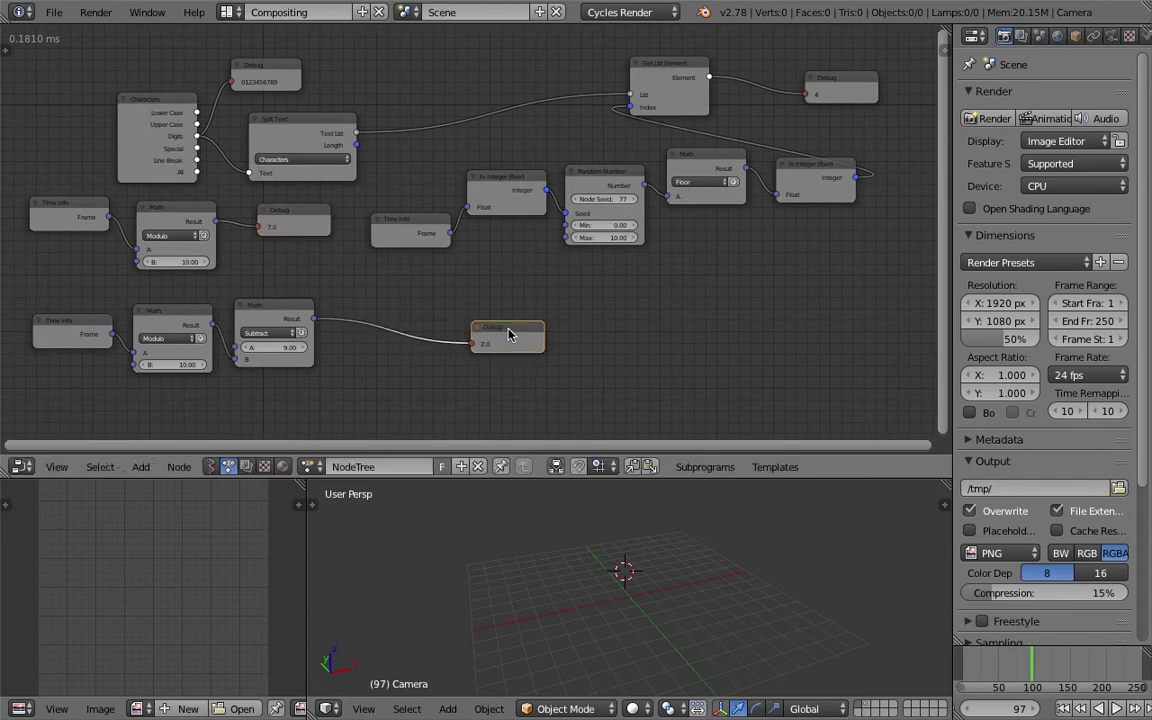
key("Home")
left_click_drag(300, 213, 507, 275)
Step: Move the random number chain above the digit list nodes and reposition Get List Element and its Debug below it
left_click_drag(849, 97, 800, 180)
right_click(800, 180)
left_click_drag(443, 218, 422, 204)
scroll(460, 210, "down", 2)
left_click(485, 189, "shift")
left_click(567, 189, "shift")
left_click(655, 182, "shift")
left_click(738, 181, "shift")
left_click_drag(730, 197, 542, 52)
left_click_drag(740, 125, 719, 190)
Step: Move the count-up and countdown chains as a group and stack their Debug nodes below the element Debug
left_click(410, 224)
key("b")
left_click_drag(108, 221, 500, 350)
key("g")
left_click(754, 333)
left_click_drag(752, 278, 737, 235)
left_click_drag(750, 320, 733, 274)
mouse_move(733, 274)
middle_mouse_down()
mouse_move(450, 239)
mouse_move(447, 224)
mouse_move(441, 290)
middle_mouse_up()
scroll(447, 224, "up", 1)
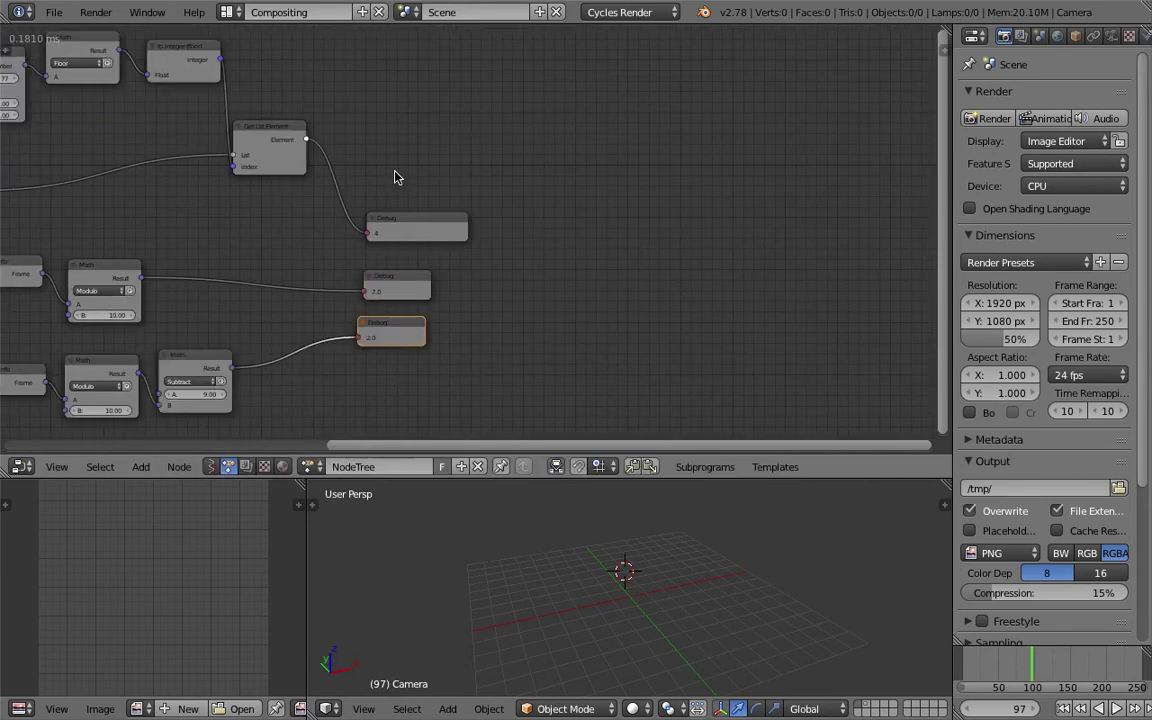
Step: Sketch a wave annotation beside the nodes, crossed by upper and lower threshold lines labelled HOLD, with 9 and 0 at the limits
mouse_move(386, 165)
left_mouse_down()
mouse_move(441, 78)
mouse_move(477, 167)
mouse_move(502, 177)
mouse_move(533, 76)
mouse_move(571, 170)
mouse_move(593, 170)
mouse_move(640, 75)
left_mouse_up()
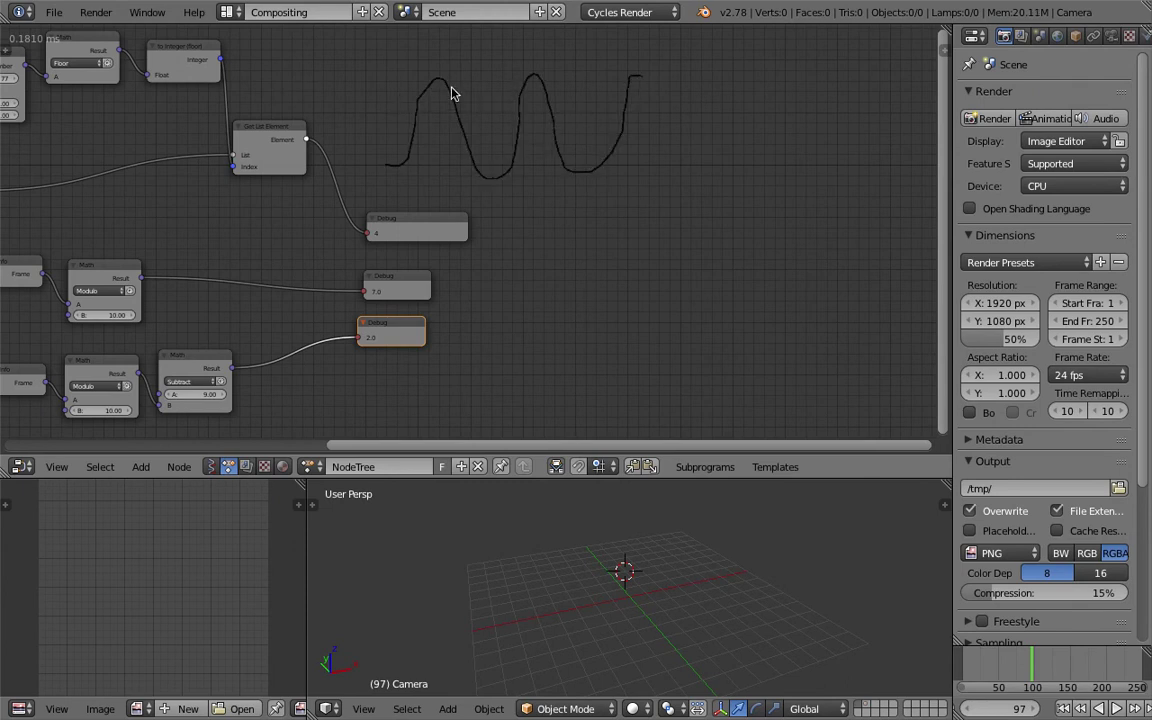
left_click_drag(388, 98, 671, 92)
left_click_drag(423, 139, 678, 142)
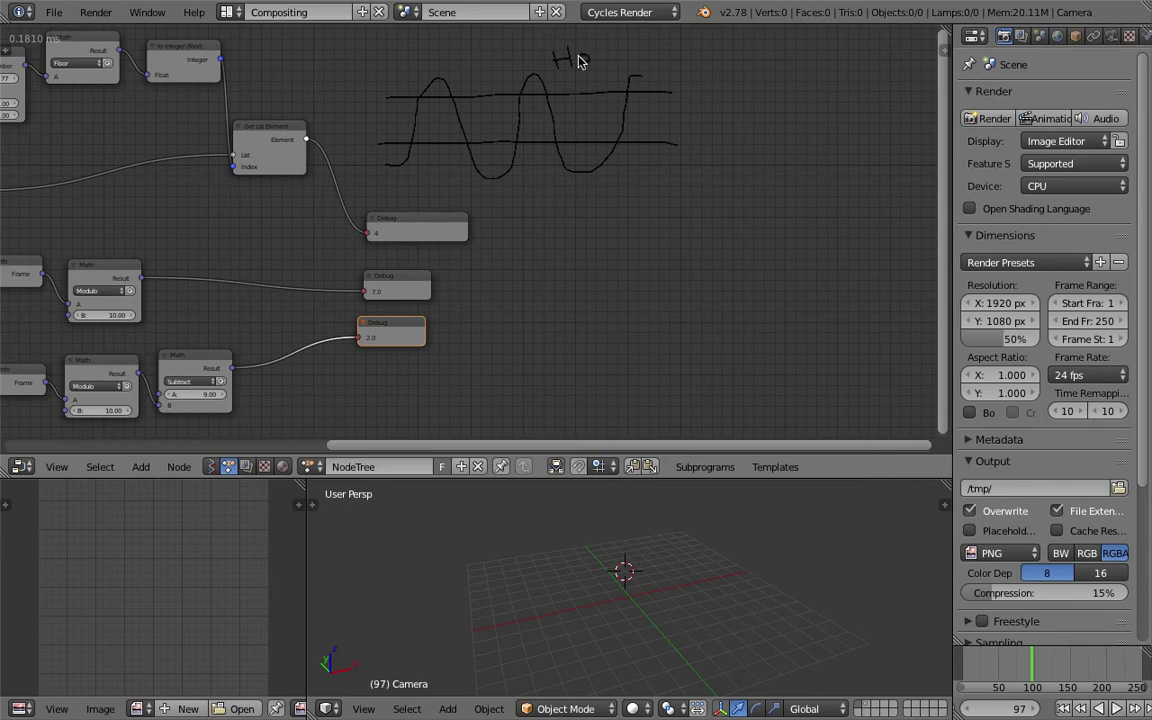
left_click_drag(603, 42, 606, 63)
left_click_drag(632, 150, 645, 158)
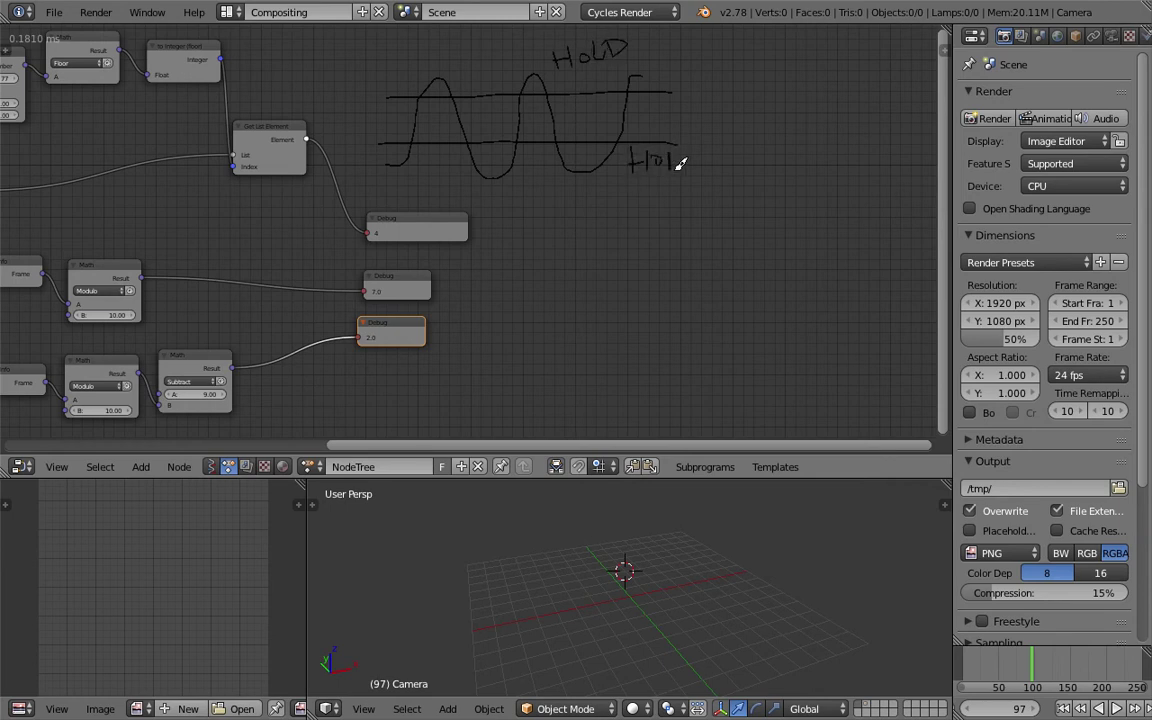
left_click_drag(697, 159, 684, 152)
mouse_move(455, 48)
left_mouse_down()
mouse_move(405, 89)
mouse_move(648, 80)
left_mouse_up()
left_click_drag(386, 137, 555, 136)
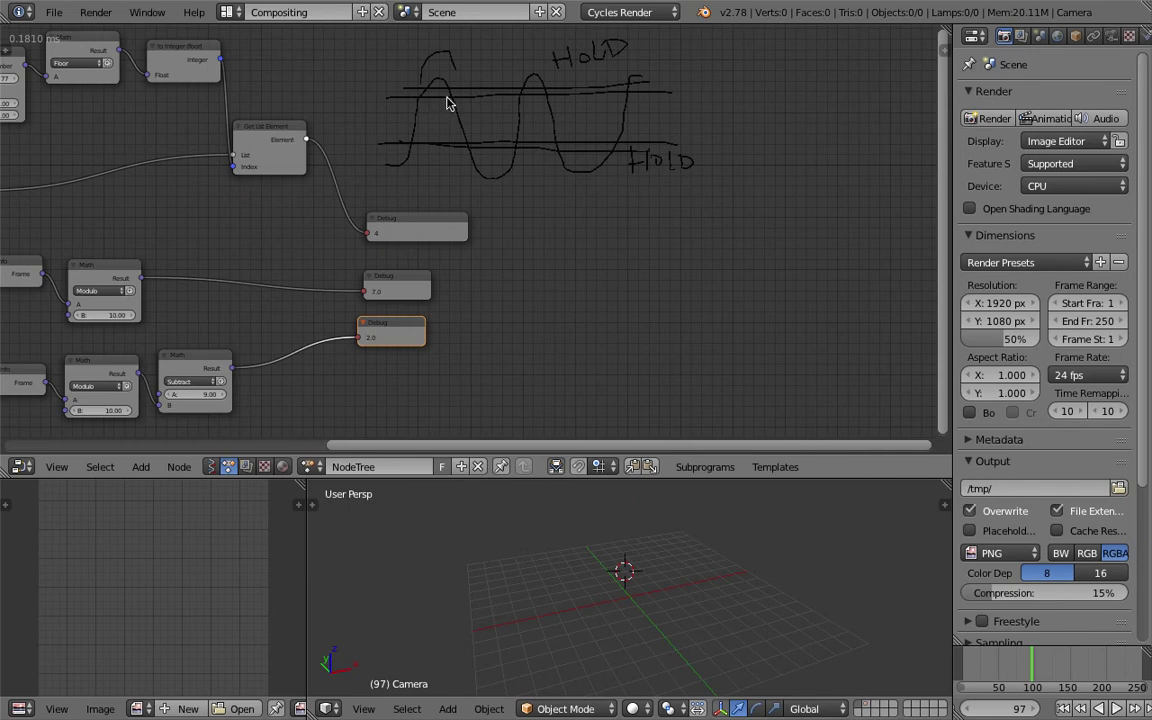
left_click_drag(466, 81, 477, 78)
Step: Narrow the element Debug node to match the other Debug nodes and save the file
scroll(495, 120, "down", 2)
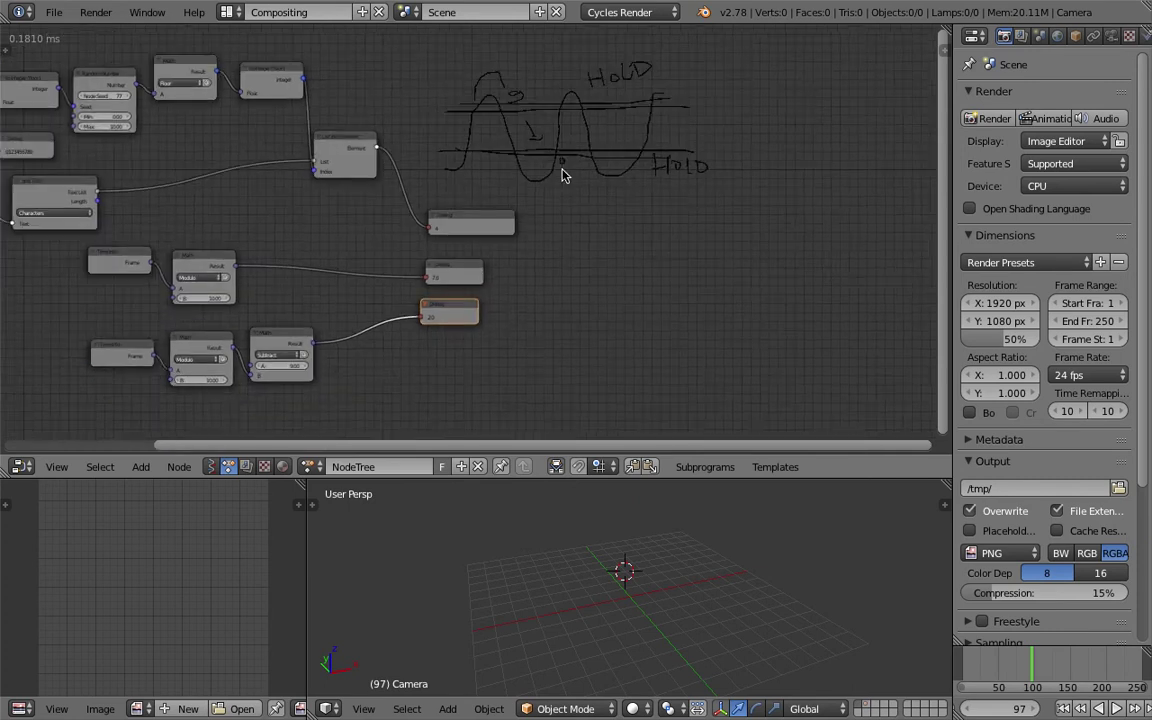
left_click_drag(512, 224, 481, 221)
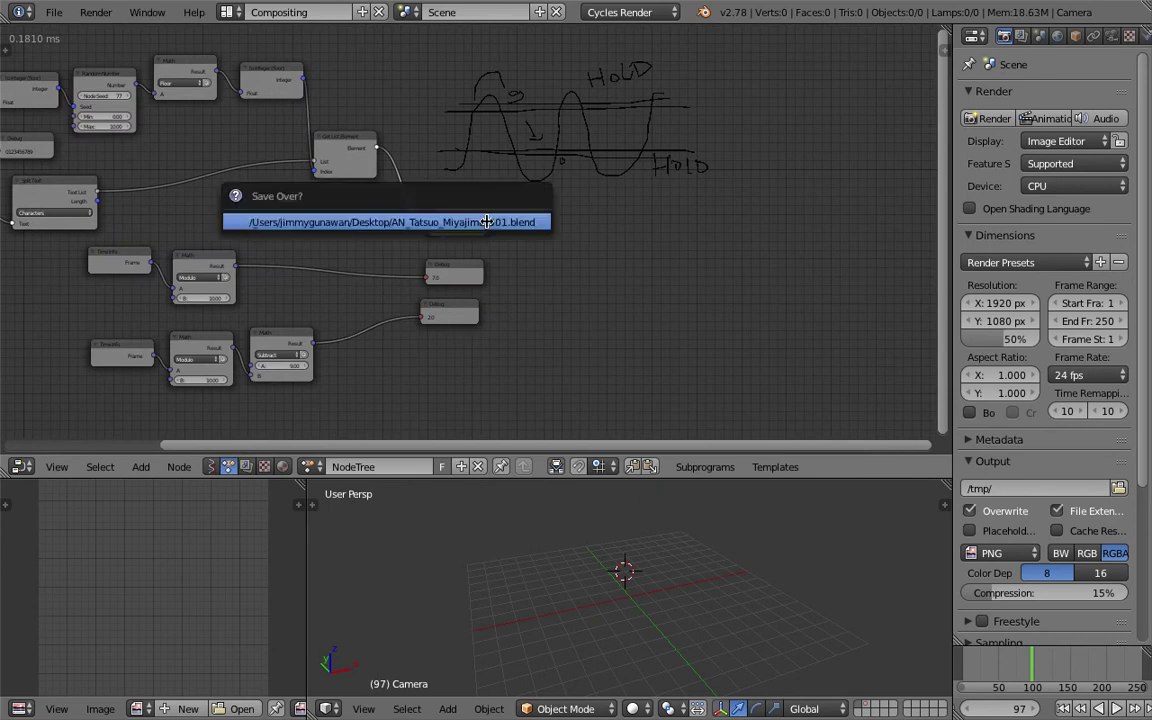
scroll(485, 221, "up", 2)
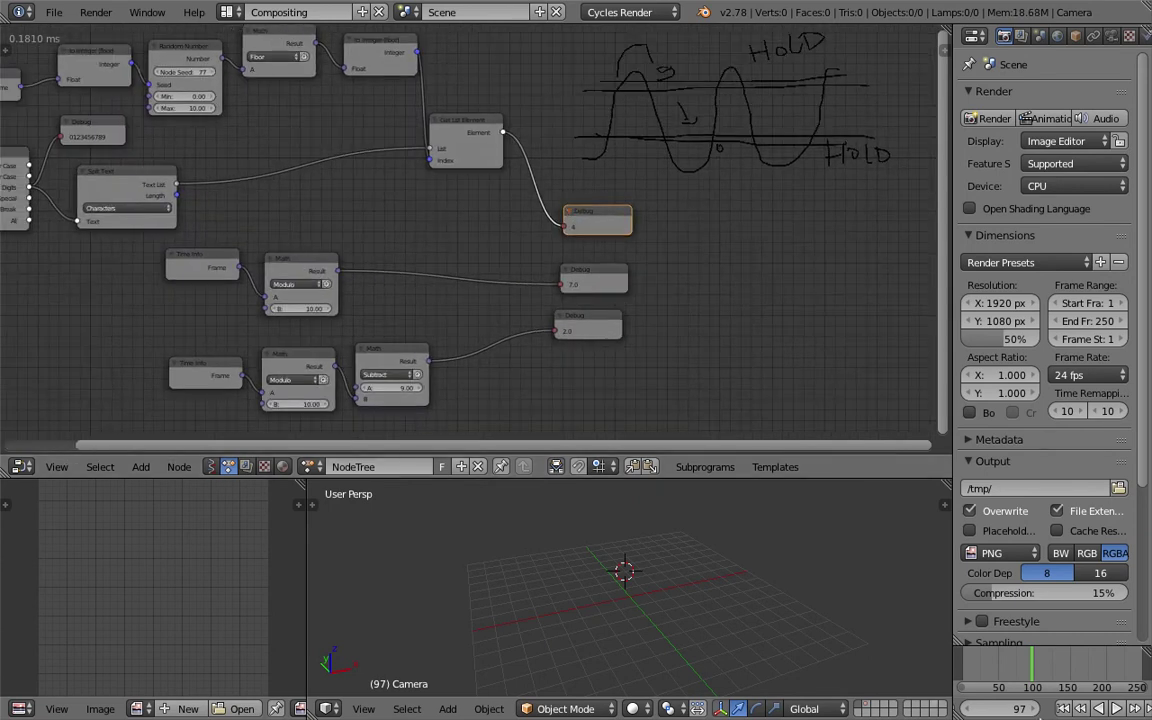
Step: Play the animation briefly to compare the changing values in the three Debug nodes
key("alt+a")
key("alt+a")
scroll(587, 212, "down", 1)
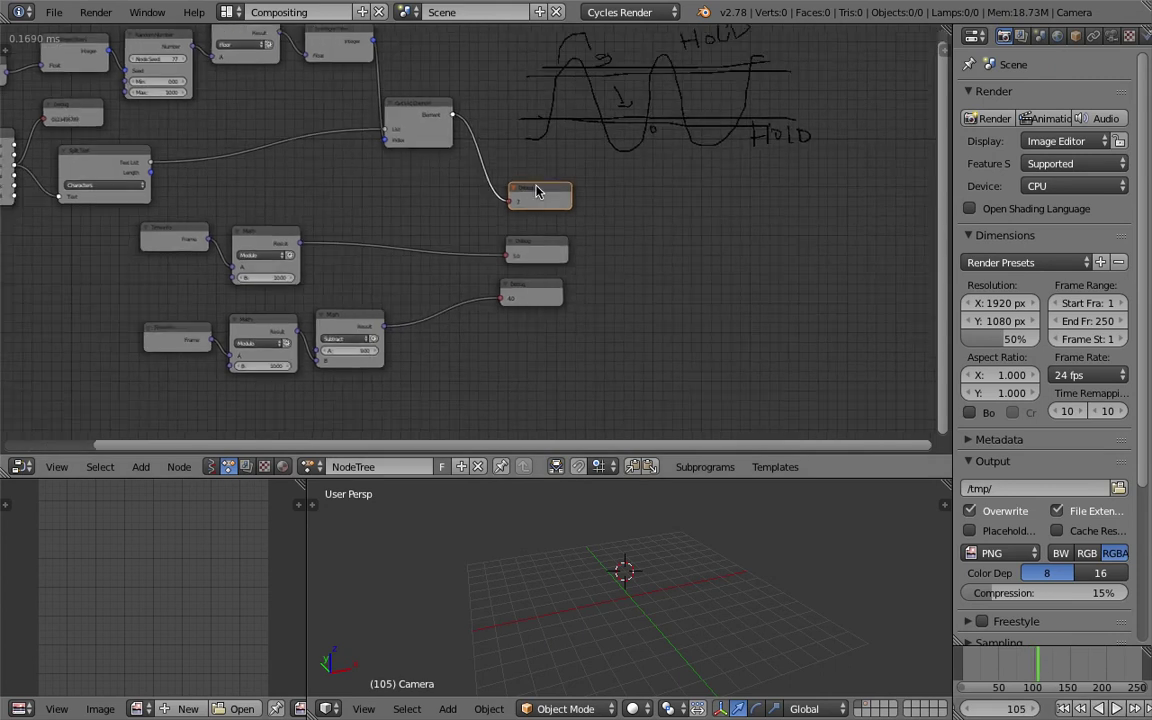
Step: Add a Text object to the 3D scene and enlarge the 3D view to frame it
middle_click_drag(620, 635, 557, 560)
key("shift+a")
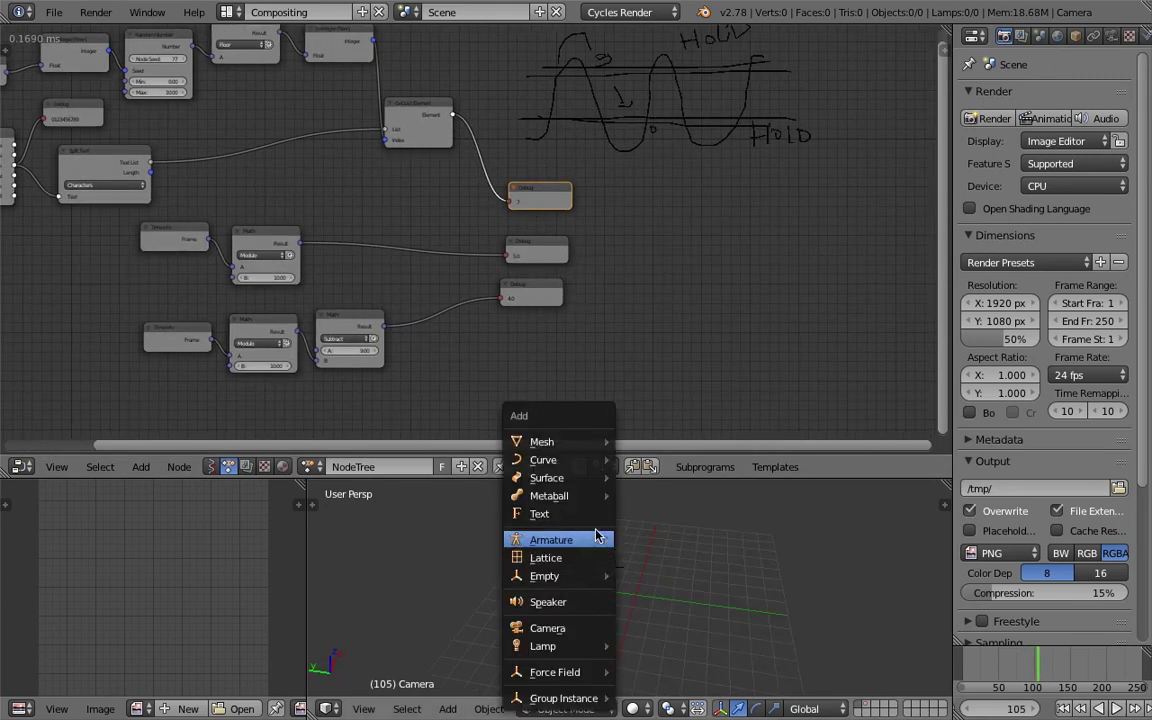
left_click(590, 516)
middle_click_drag(646, 540, 596, 490)
left_click_drag(594, 479, 598, 411)
scroll(599, 242, "down", 2)
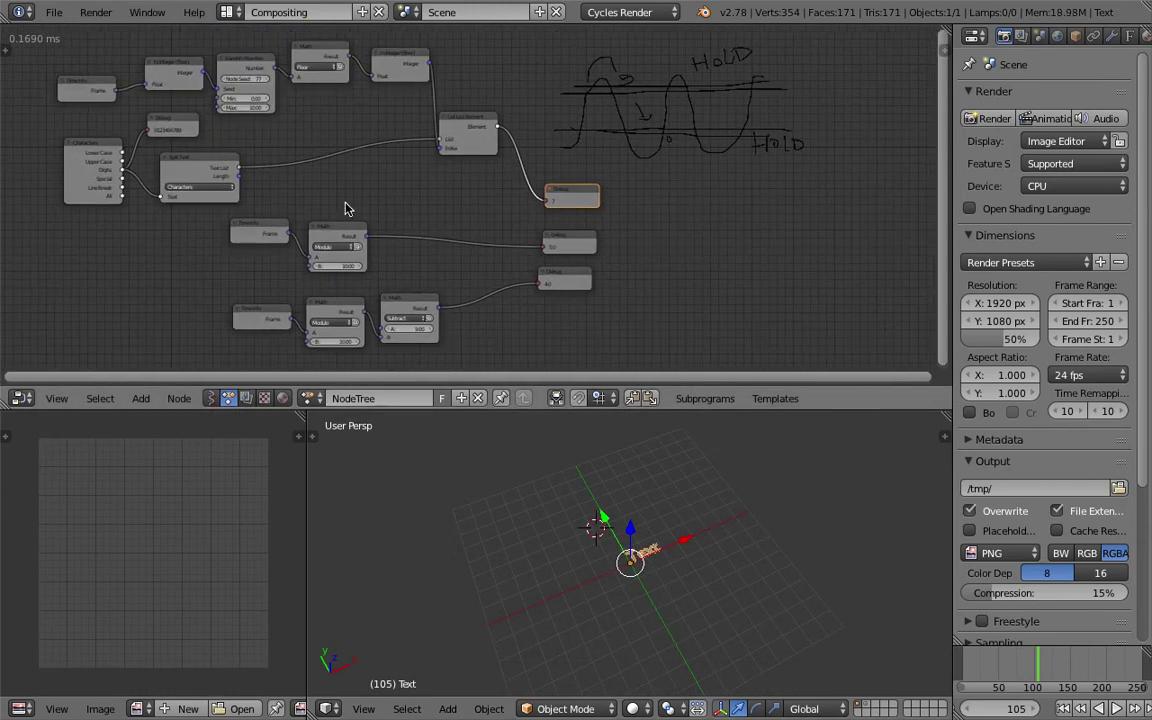
scroll(390, 204, "up", 2)
scroll(632, 556, "up", 5)
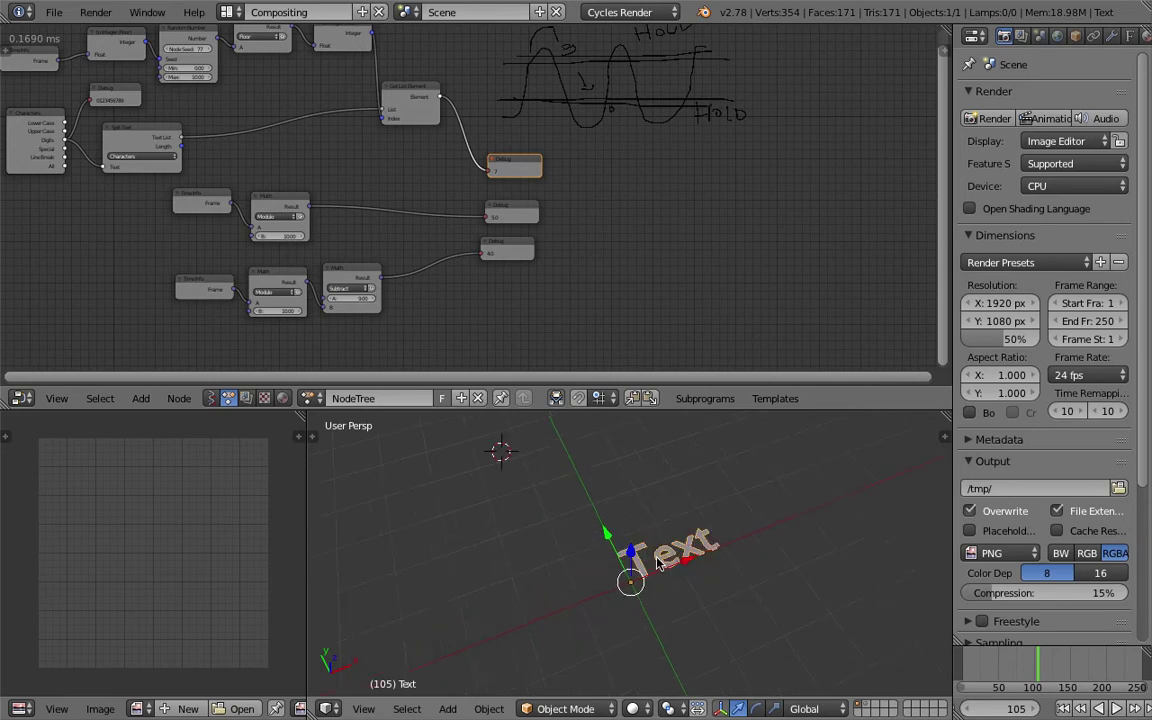
mouse_move(620, 543)
middle_mouse_down()
mouse_move(666, 540)
mouse_move(632, 545)
middle_mouse_up()
Step: Add a Text Object Output node, assign the Text object, and connect Get List Element's Element output to its Text input
key("shift+a")
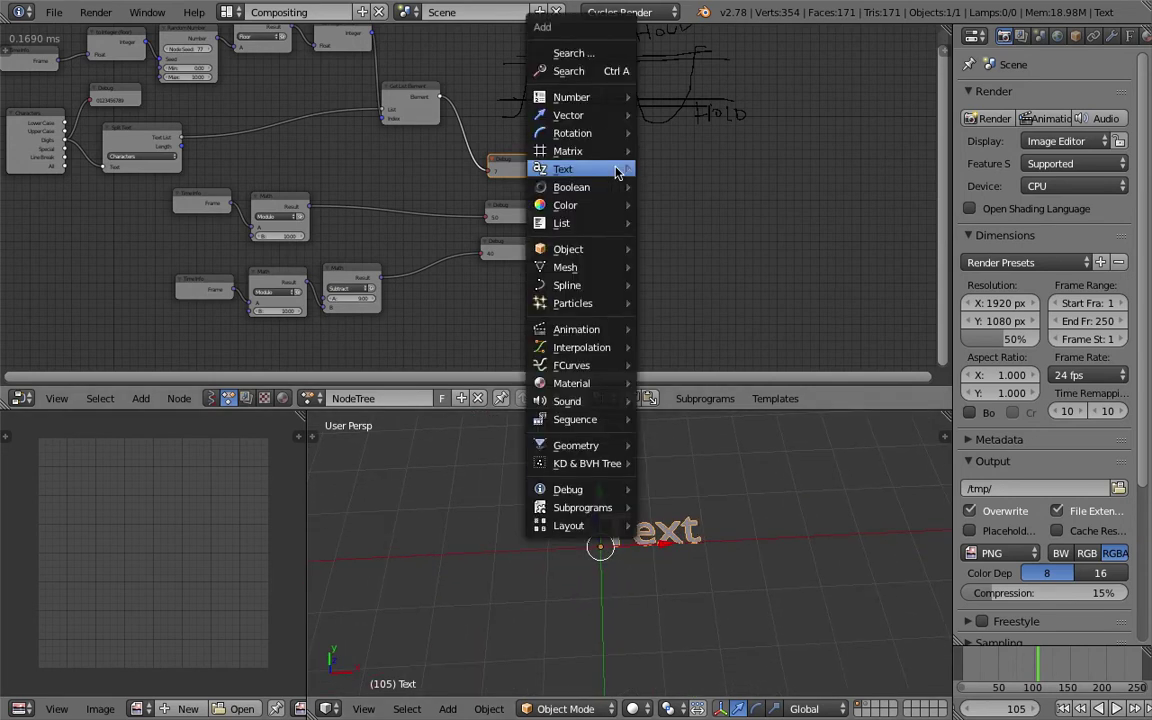
mouse_move(618, 174)
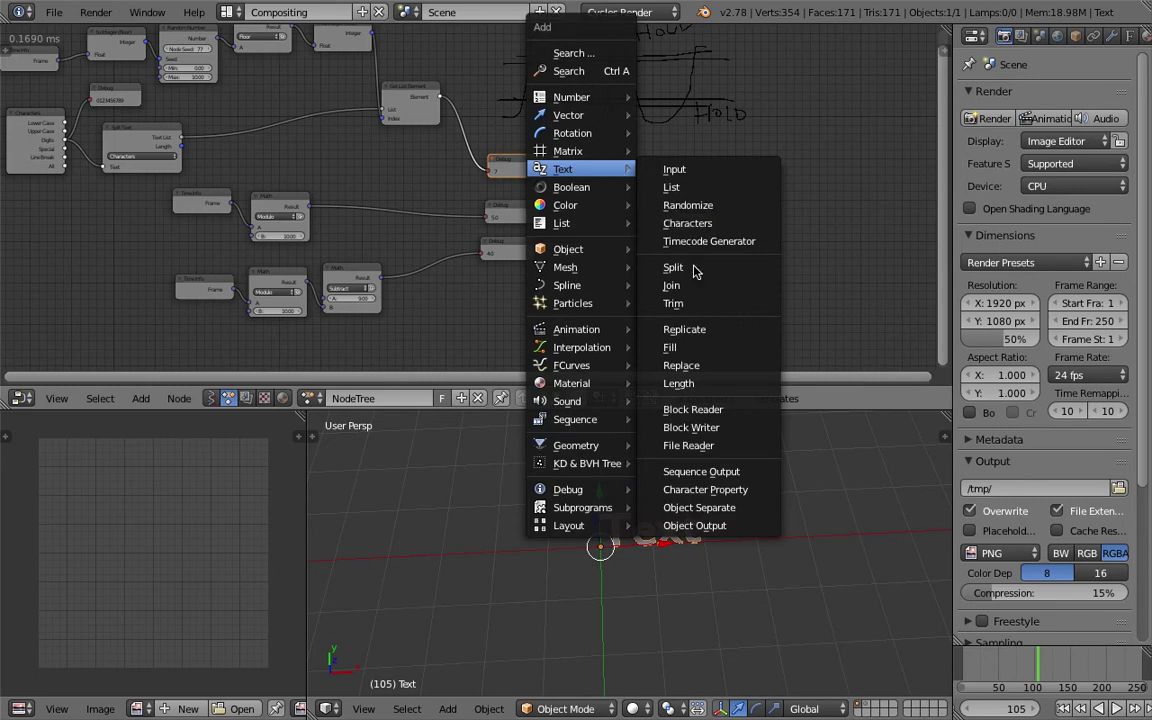
left_click(640, 525)
left_click(703, 195)
left_click(727, 208)
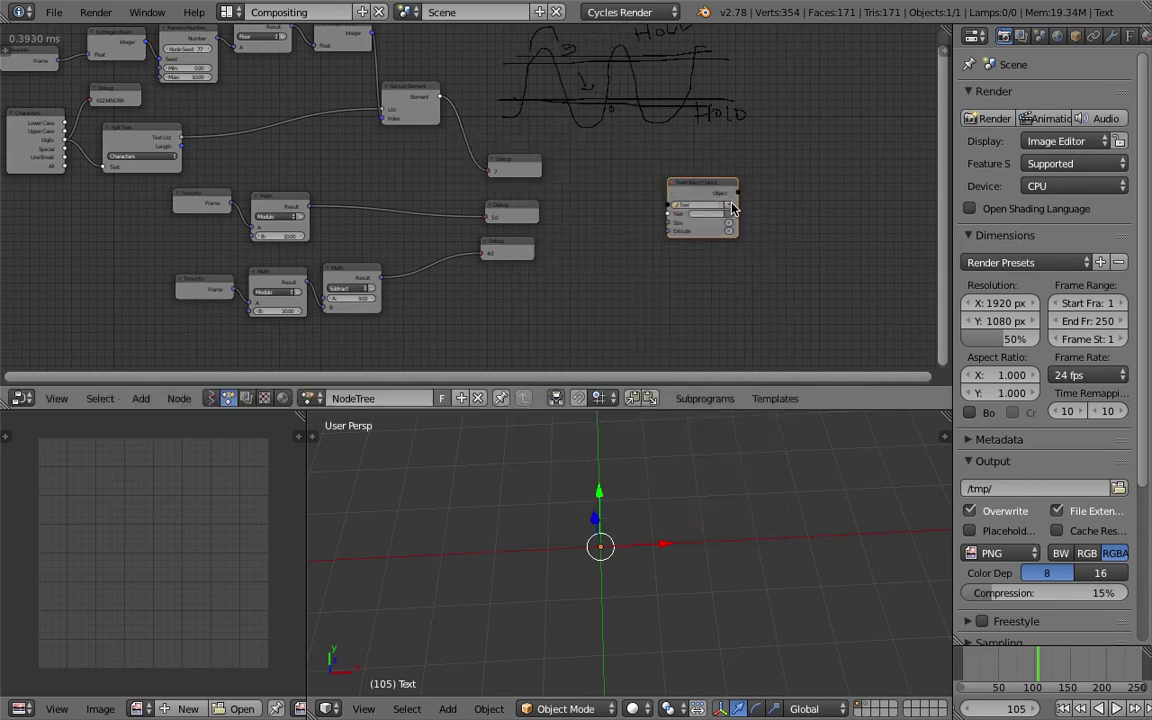
mouse_move(668, 215)
left_mouse_down()
mouse_move(450, 103)
mouse_move(668, 200)
mouse_move(668, 214)
left_mouse_up()
scroll(660, 160, "up", 1)
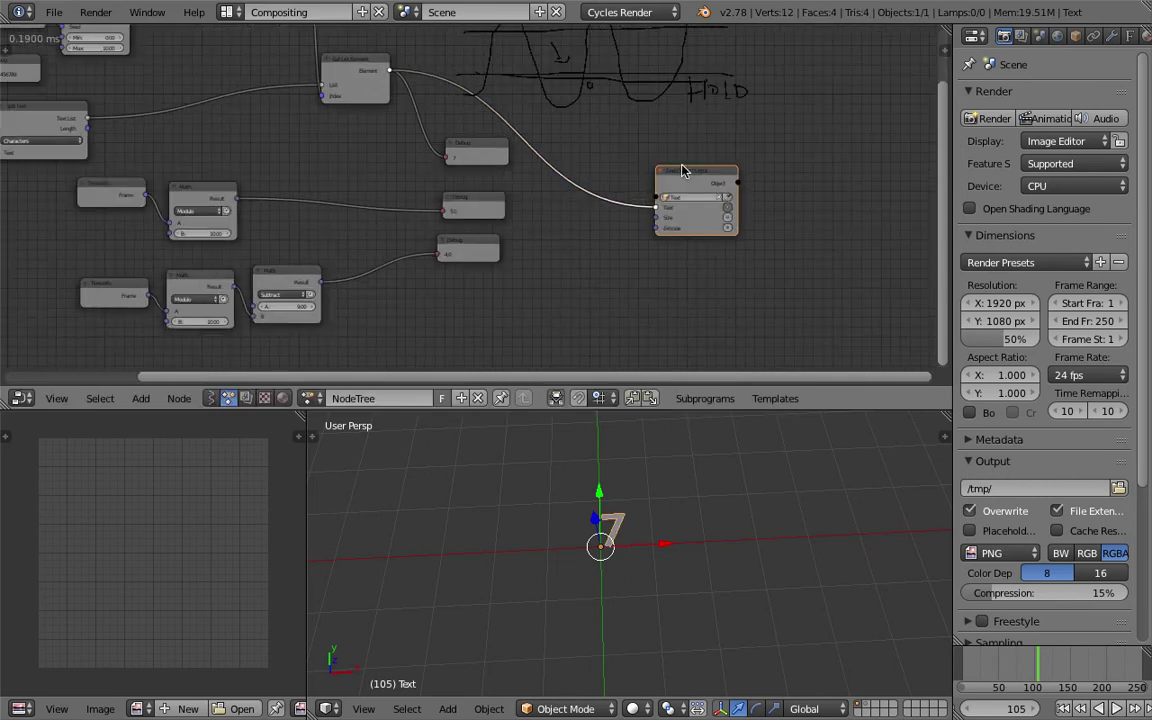
Step: Widen the Text Object Output node and enable its Size at 2.32 and Extrude at 0.12
scroll(736, 193, "up", 3)
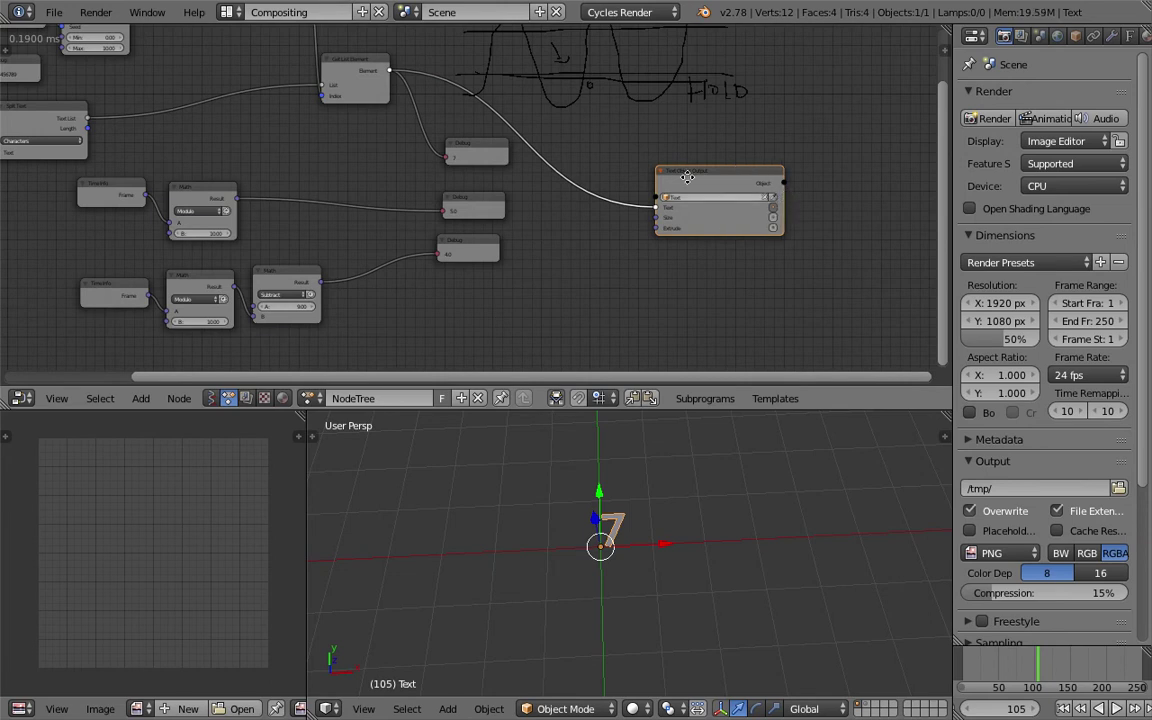
left_click_drag(598, 186, 680, 186)
left_click_drag(585, 197, 625, 360)
middle_click_drag(650, 520, 648, 449)
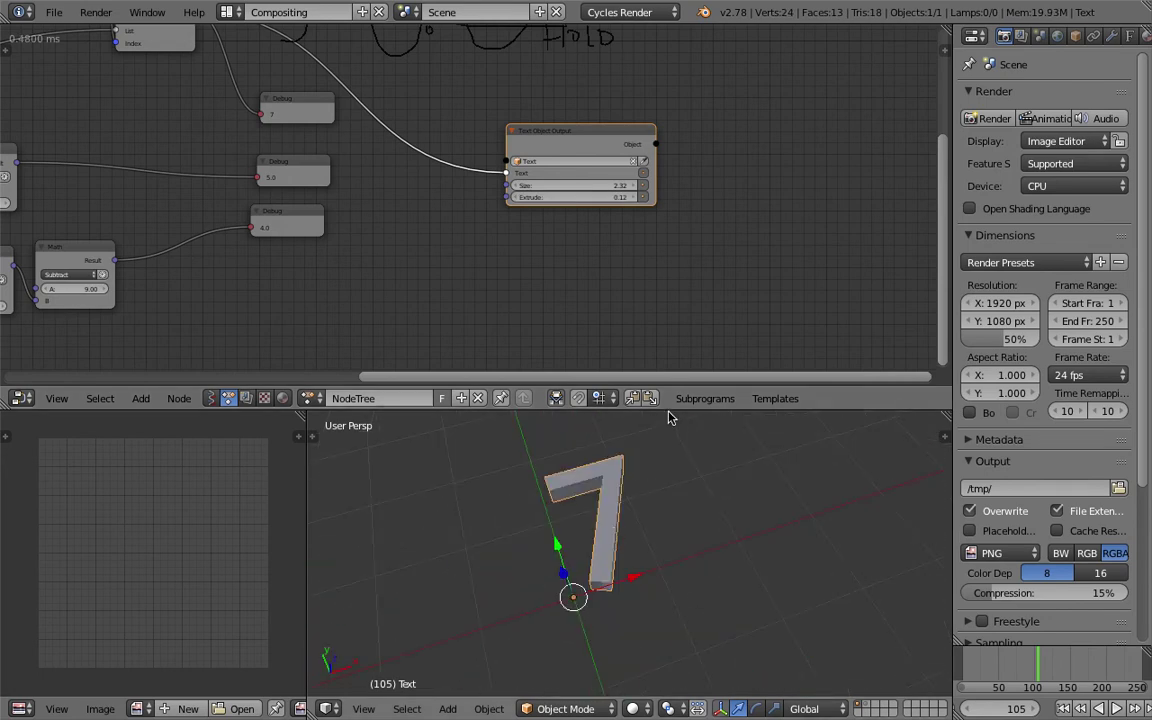
Step: Enlarge the 3D view and play the animation from the first frame to check the random digits
left_click_drag(670, 410, 670, 248)
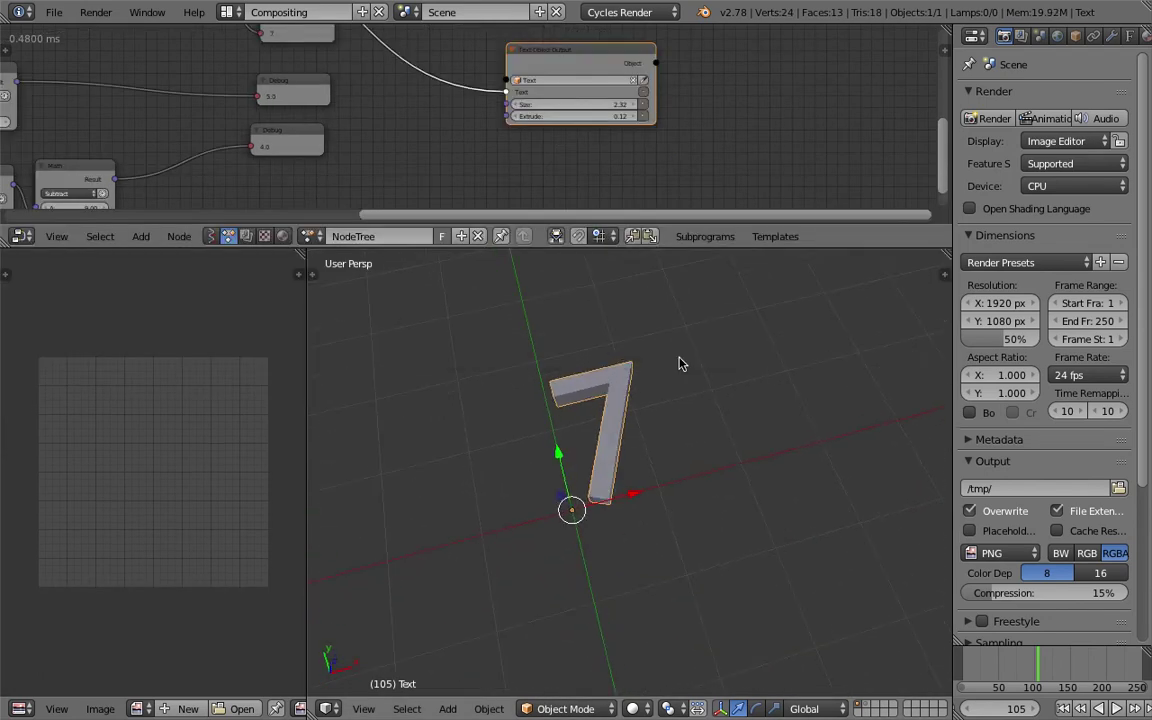
left_click(1063, 708)
key("alt+a")
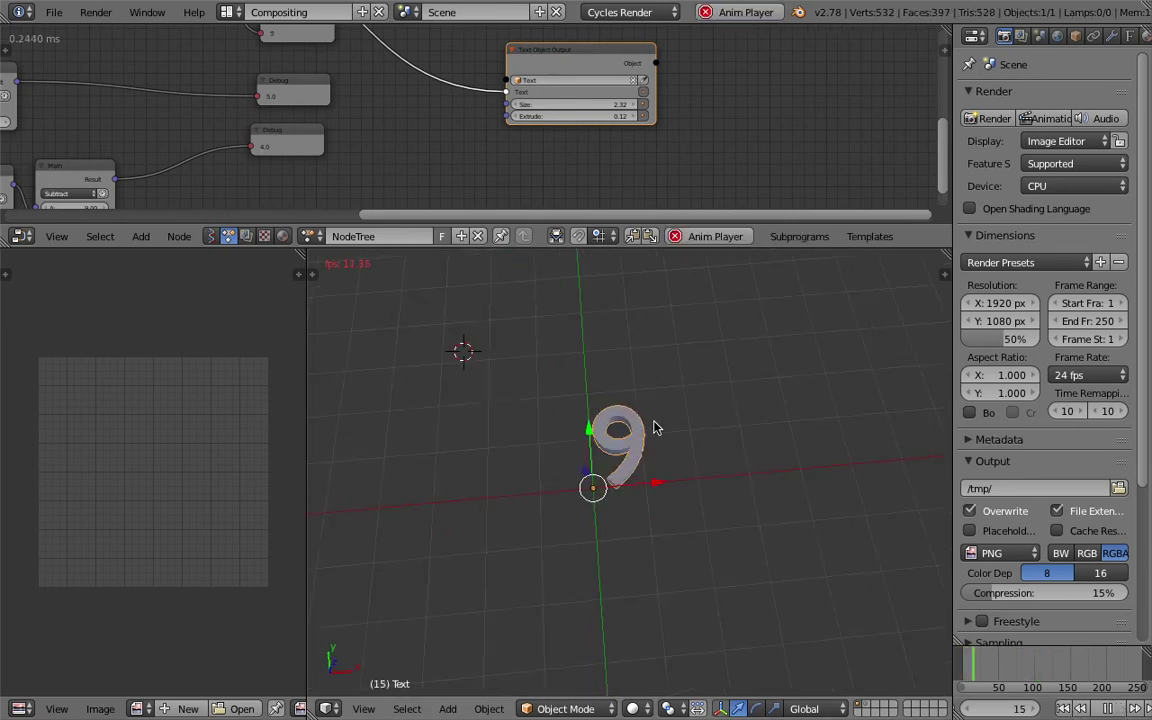
Step: Connect the count-up Modulo result to Text Object Output's Text input and save the file
key("Home")
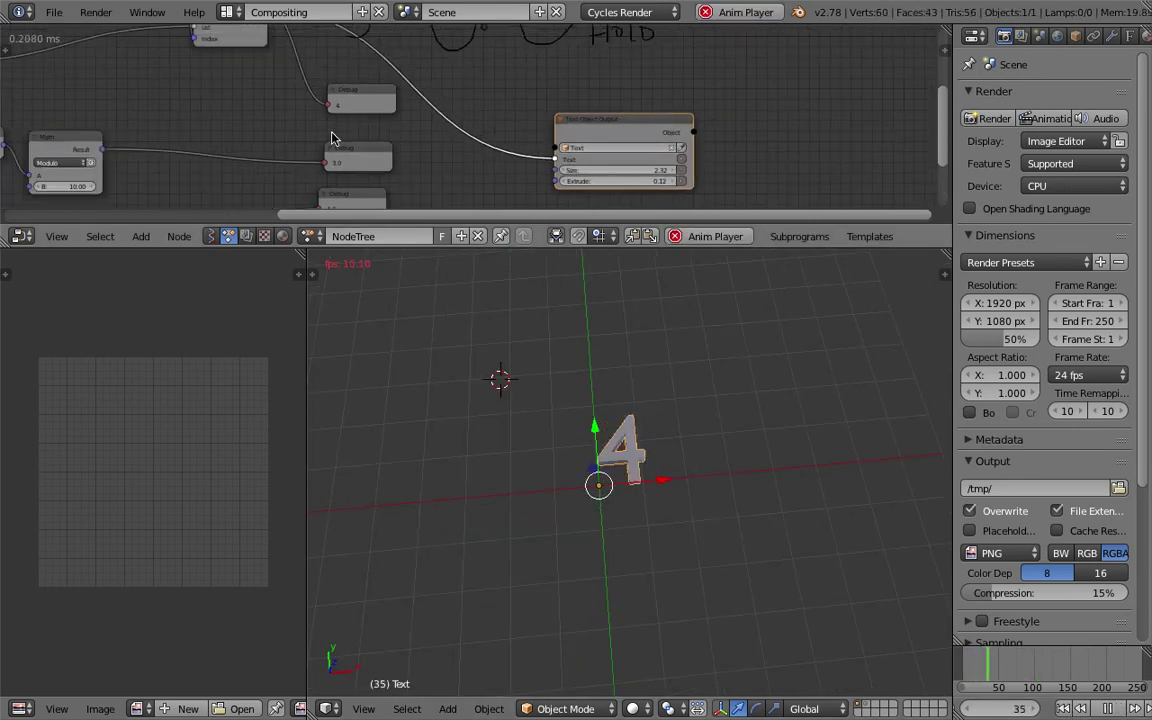
left_click_drag(113, 131, 567, 140)
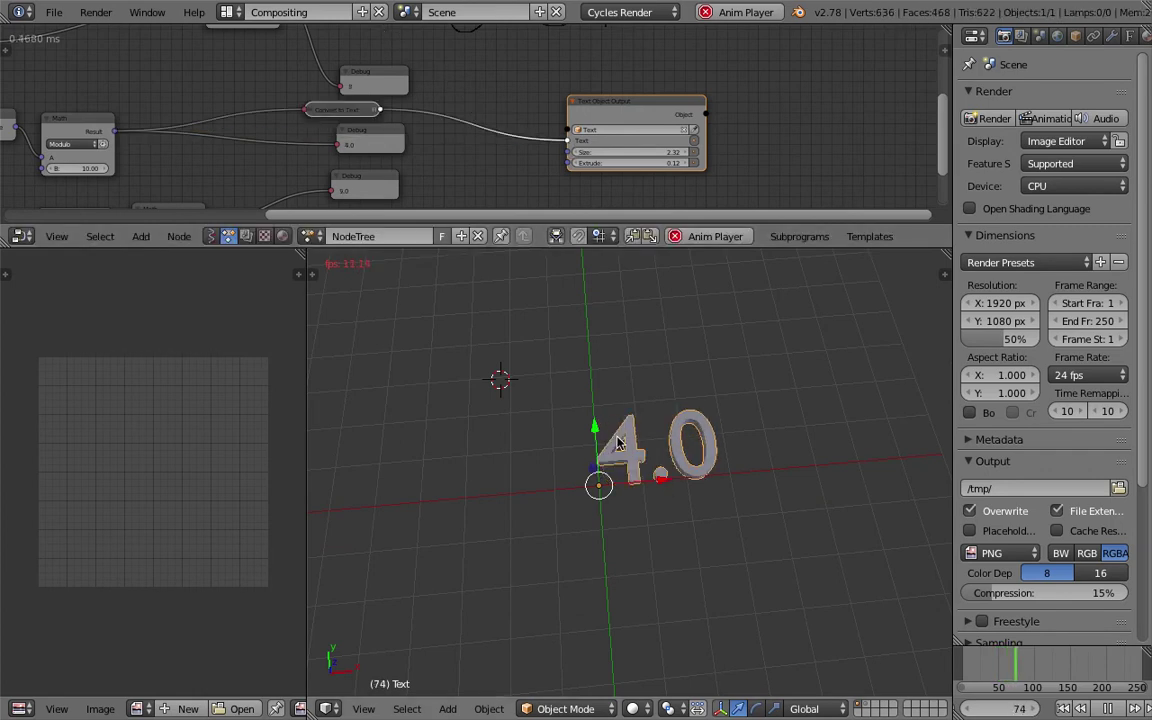
key("Home")
key("ctrl+s")
left_click(562, 141)
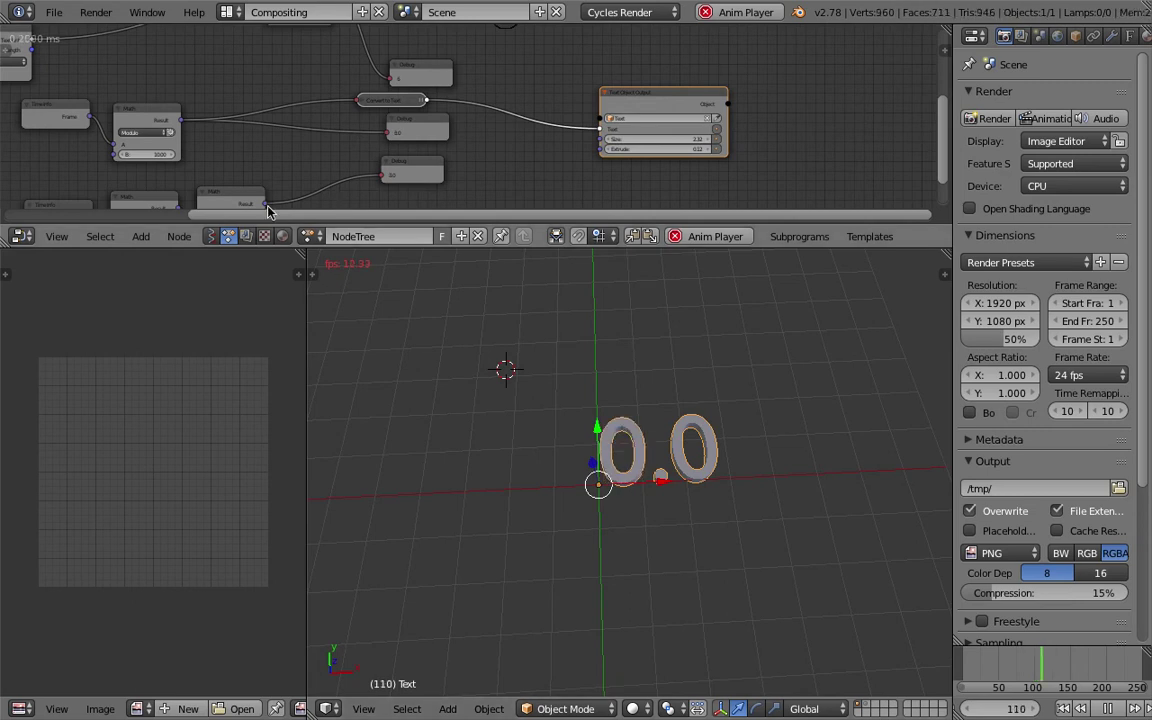
Step: Connect the countdown Subtract result to Text Object Output's Text input and line up the two Convert to Text nodes
left_click_drag(265, 204, 562, 141)
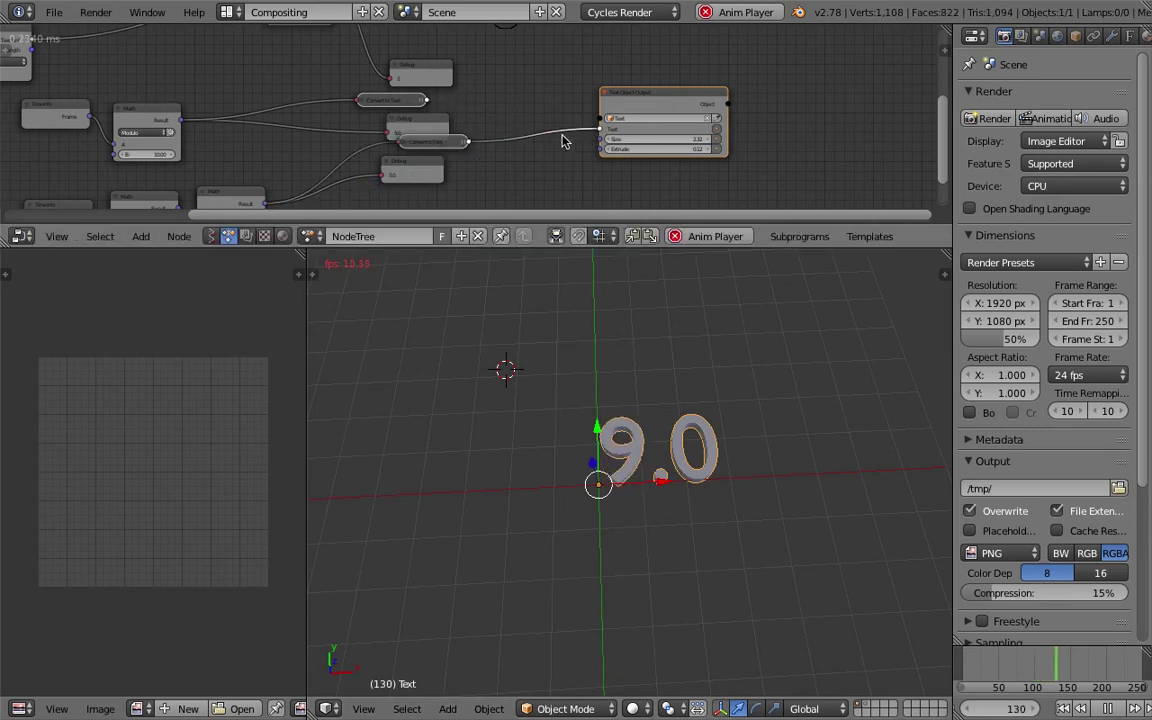
left_click_drag(452, 141, 491, 170)
left_click_drag(392, 100, 507, 110)
left_click_drag(507, 168, 514, 149)
Step: Move Get List Element and its Debug closer to the Convert to Text nodes and save the file
middle_click_drag(532, 87, 470, 147)
scroll(470, 147, "down", 1)
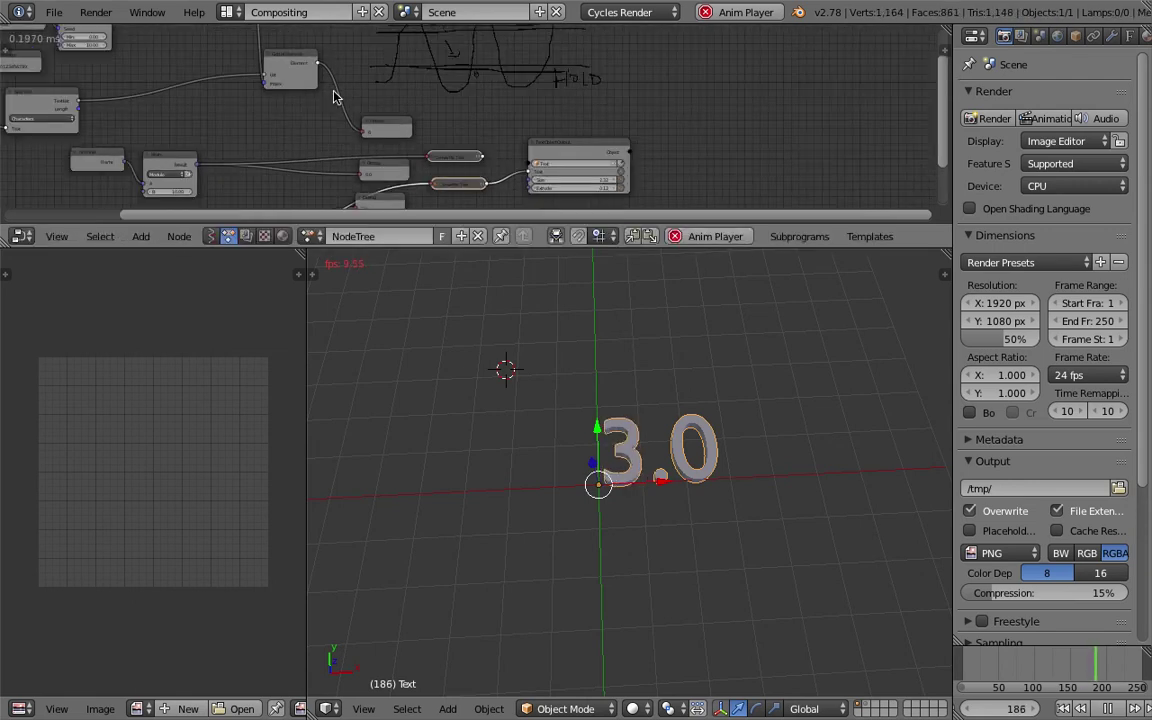
left_click_drag(387, 127, 435, 112)
left_click_drag(290, 70, 370, 125)
key("ctrl+s")
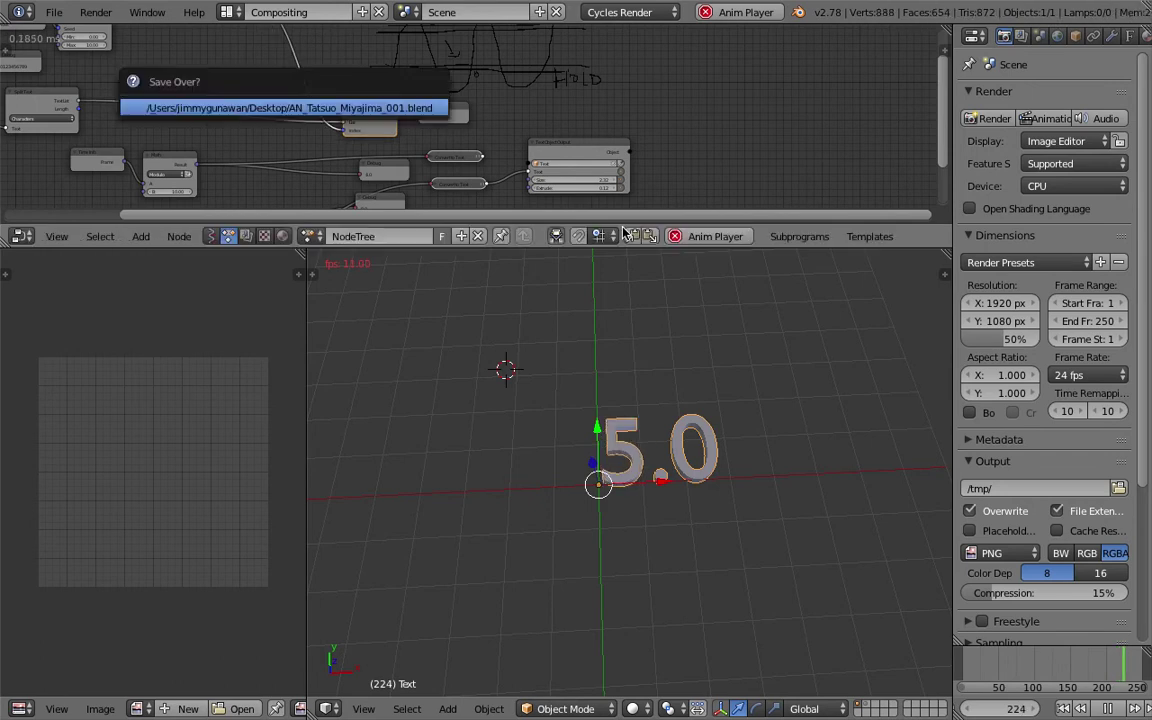
Step: Enlarge the node editor, stop playback, move Text Object Output further from the Convert to Text nodes, and save the file
left_click_drag(626, 246, 643, 366)
middle_click_drag(524, 198, 524, 208)
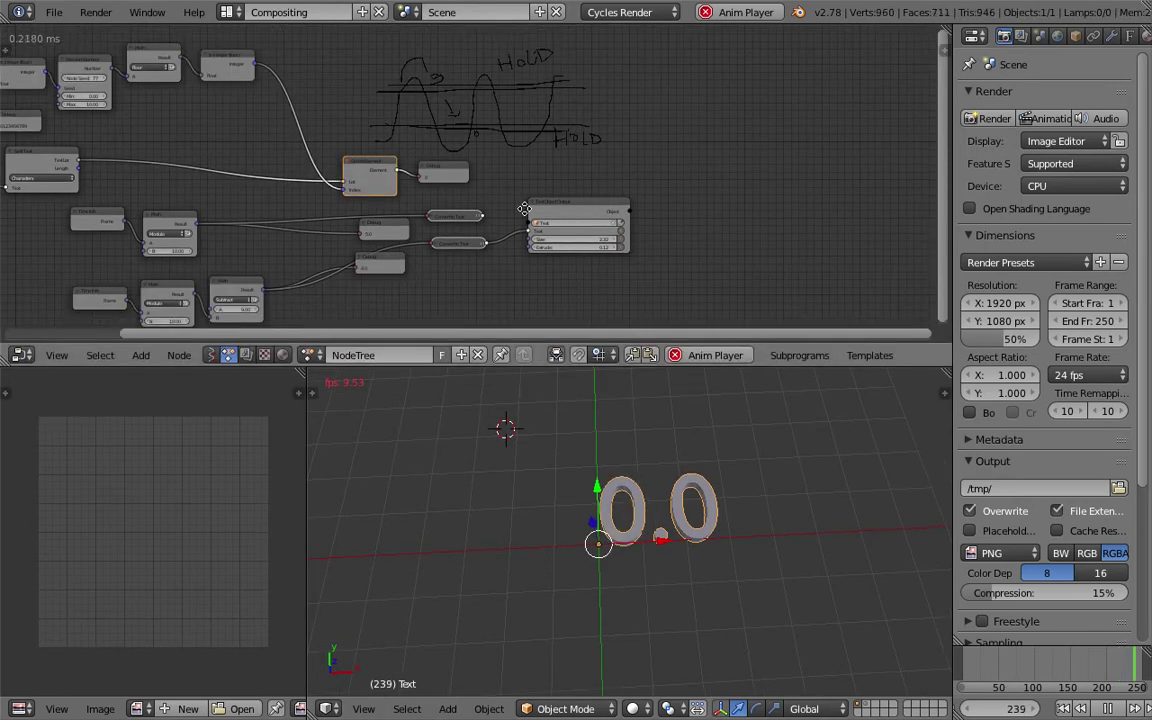
scroll(524, 208, "up", 1)
key("Escape")
key("ctrl+s")
left_click_drag(509, 197, 625, 183)
key("ctrl+s")
Step: Add a Switch node between the Convert to Text nodes and Text Object Output, shifting Text Object Output to make room
key("shift+a")
mouse_move(462, 162)
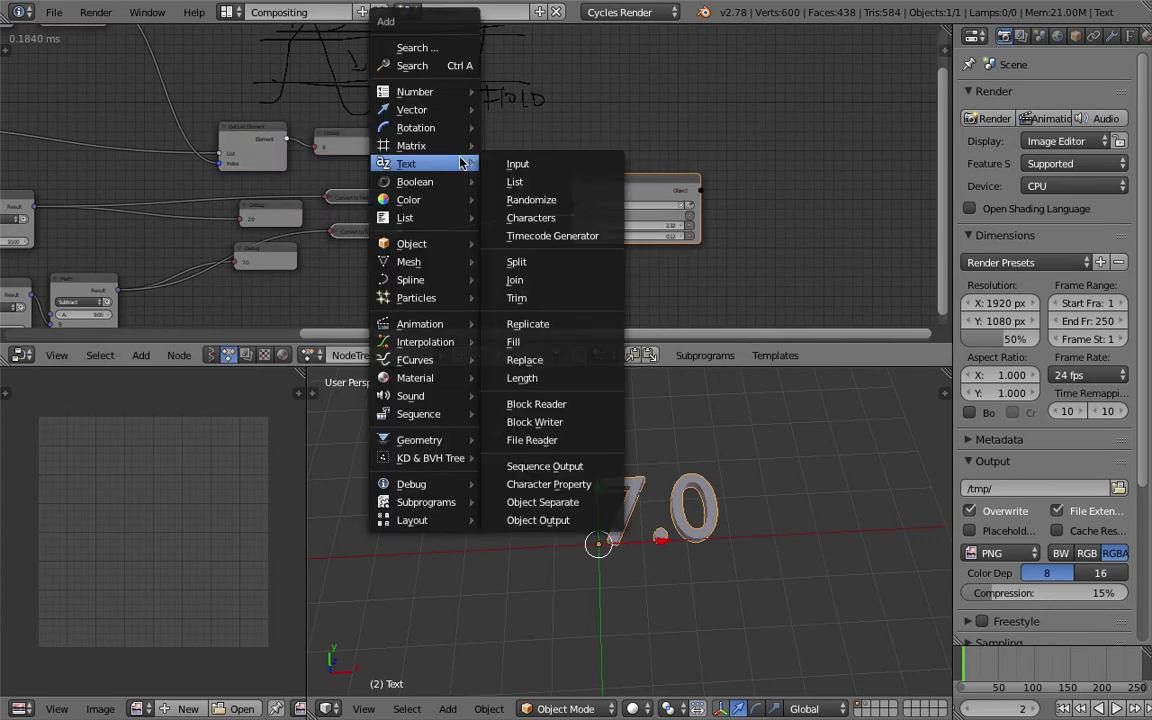
left_click(451, 66)
key("BackSpace")
type("swi")
key("Return")
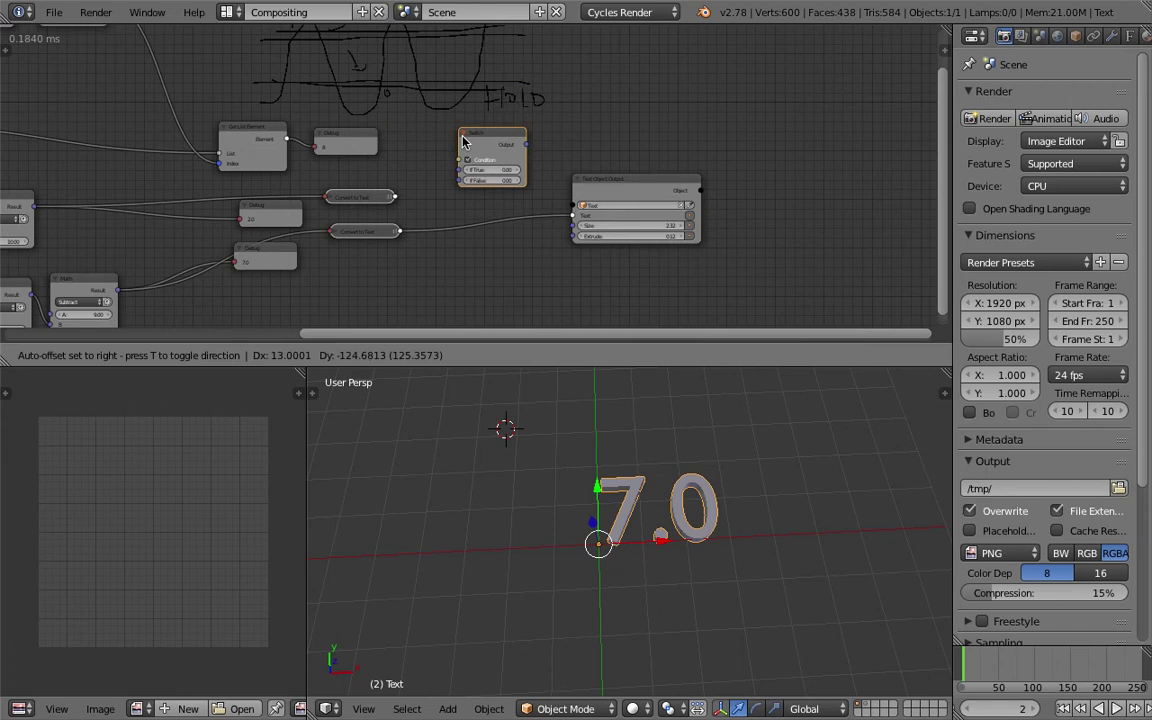
left_click(463, 142)
scroll(466, 148, "up", 1)
left_click_drag(636, 186, 663, 197)
scroll(586, 180, "up", 1)
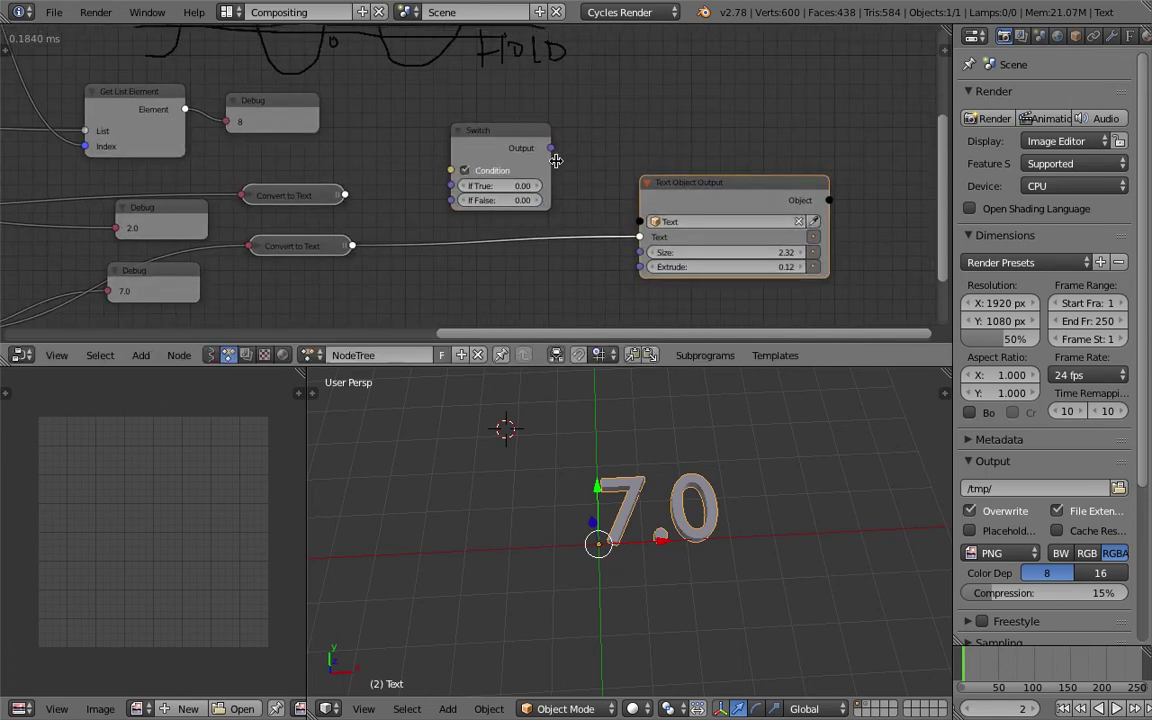
left_click(520, 136)
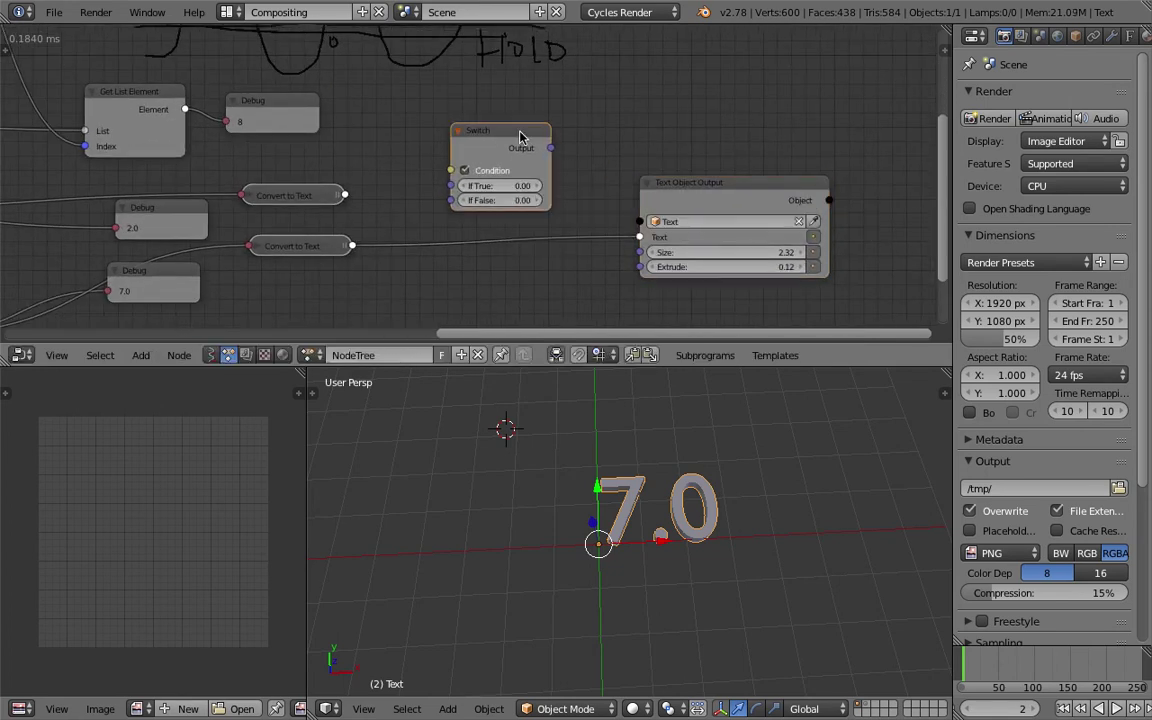
Step: Spread out the Switch and Text Object Output nodes and nudge Get List Element to tidy the node layout
left_click_drag(527, 139, 565, 128)
left_click_drag(672, 185, 700, 198)
left_click_drag(573, 153, 580, 142)
scroll(381, 159, "down", 1)
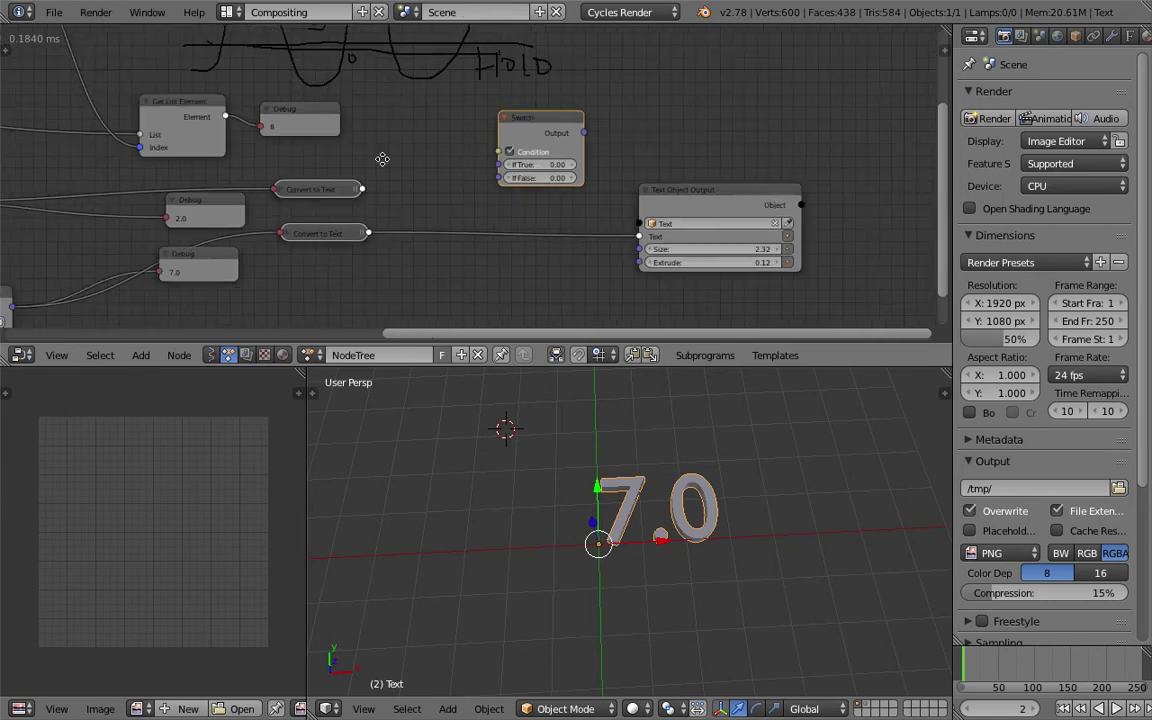
middle_click_drag(381, 159, 429, 141)
left_click_drag(238, 88, 244, 90)
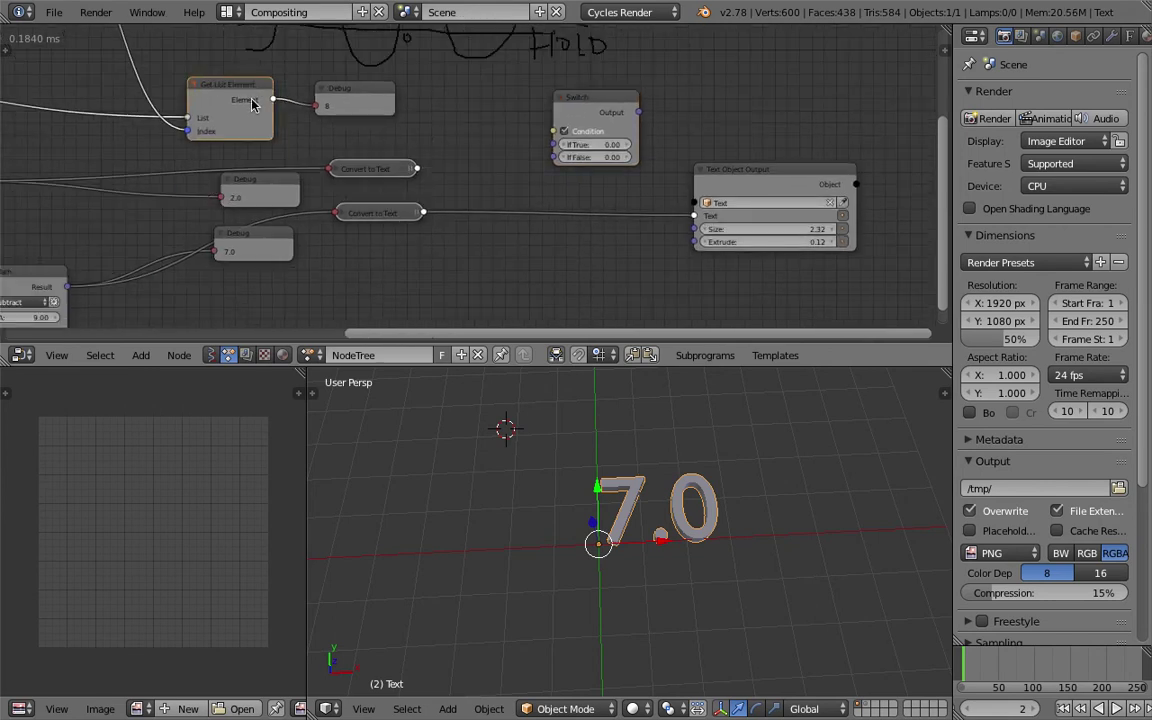
Step: Save the project as a new version named AN_Tatsuo_Miyajima_002.blend
left_click(53, 12)
left_click(107, 152)
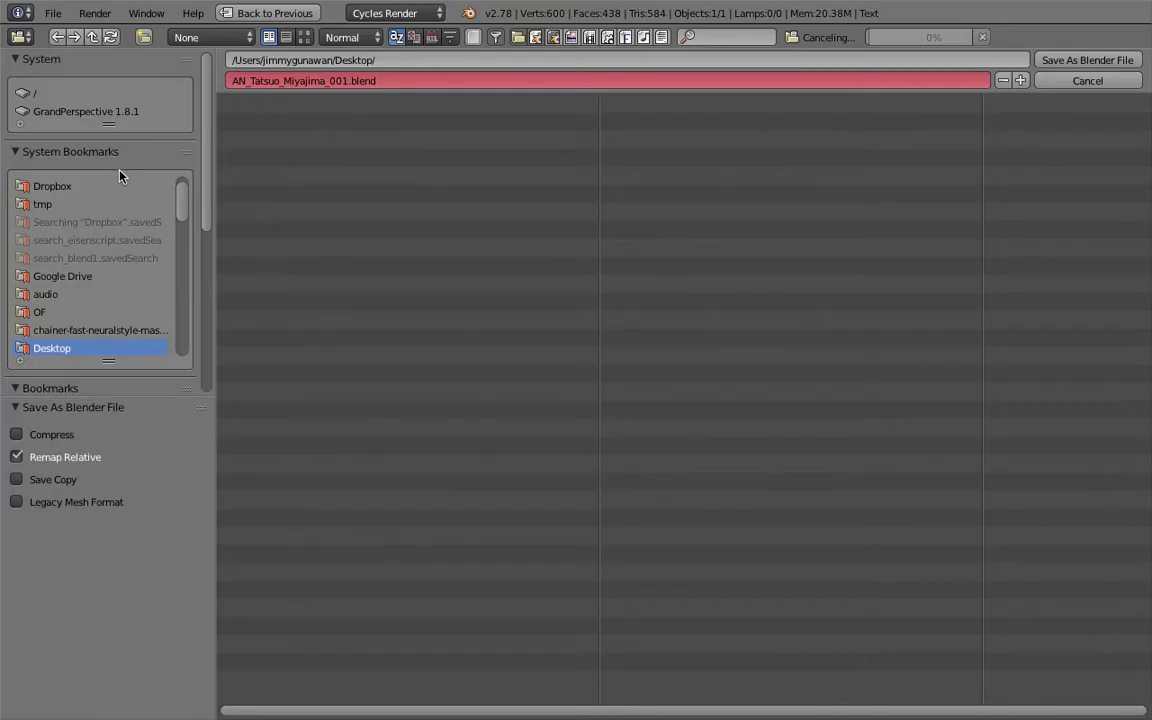
key("Return")
Step: Move the lower Convert to Text node slightly down, away from the upper one
left_click(565, 137)
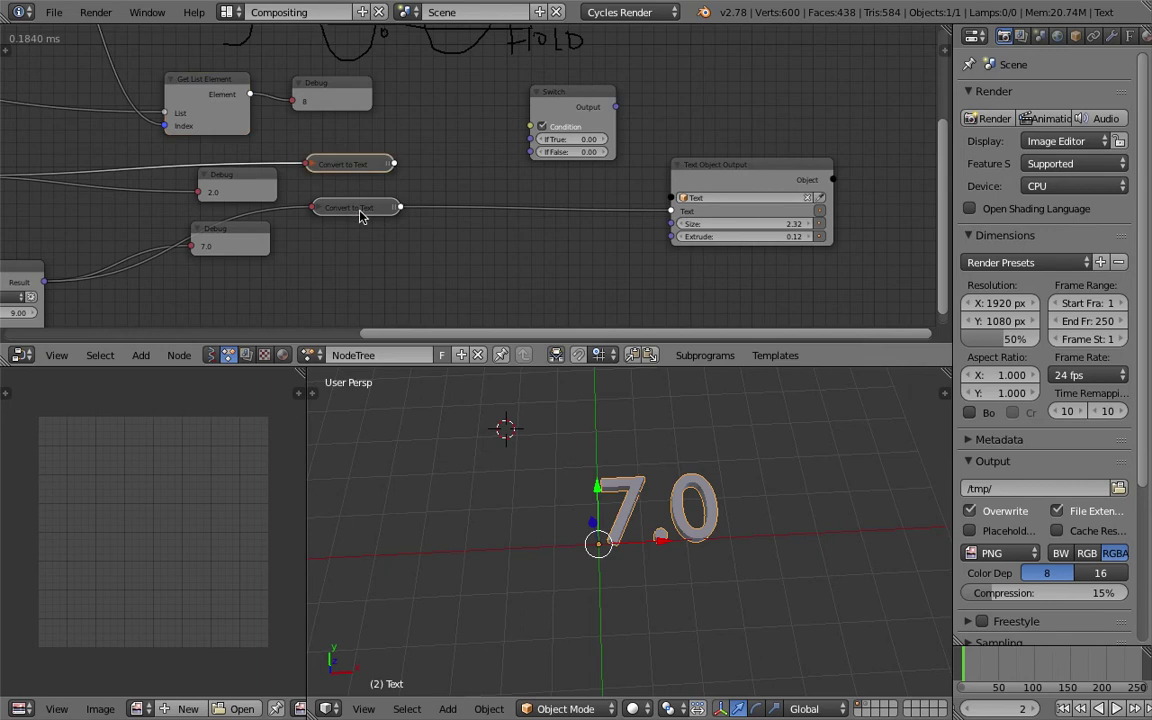
left_click_drag(361, 215, 365, 234)
middle_click_drag(367, 228, 342, 216)
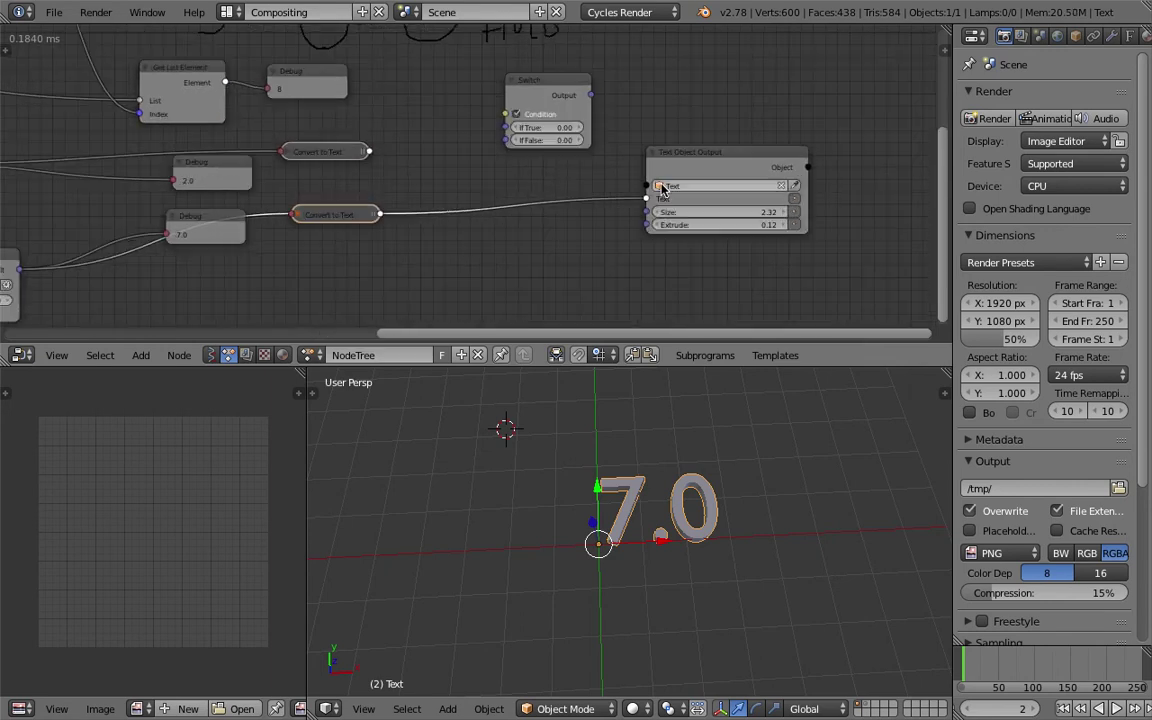
Step: Try placing a duplicate of the Switch node between the original Switch and Text Object Output
key("shift+d")
left_click(668, 145)
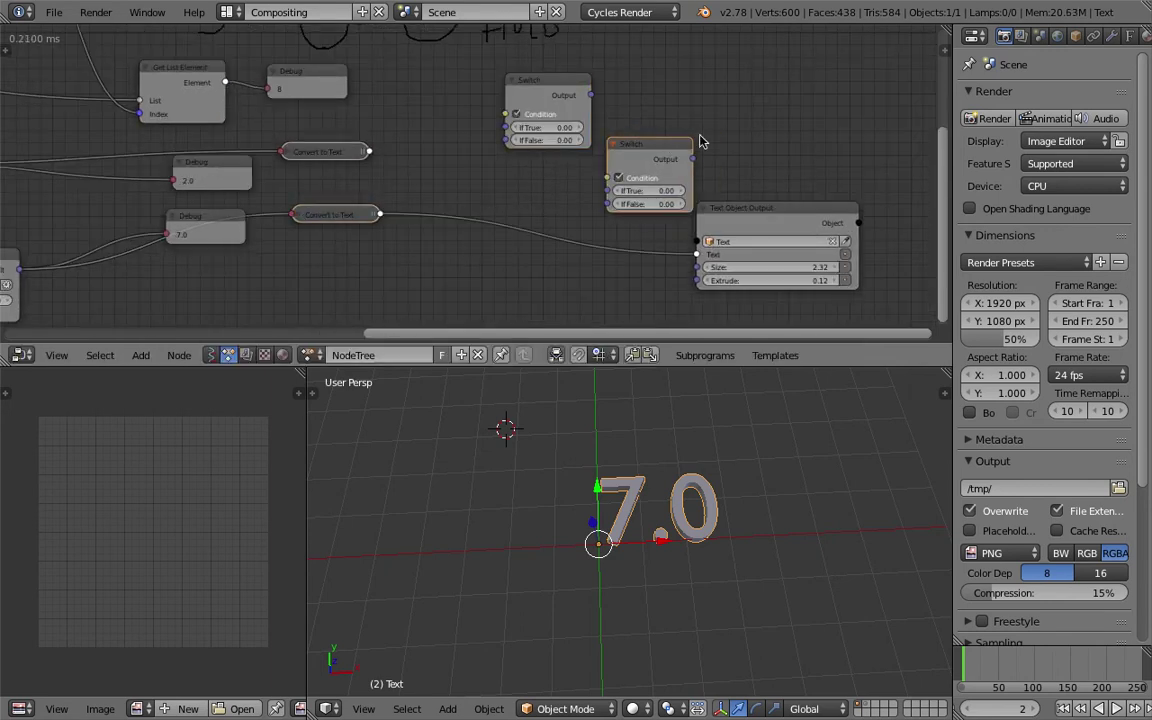
key("ctrl+z")
Step: Save the file and line up Text Object Output with the lower Convert to Text node
key("ctrl+s")
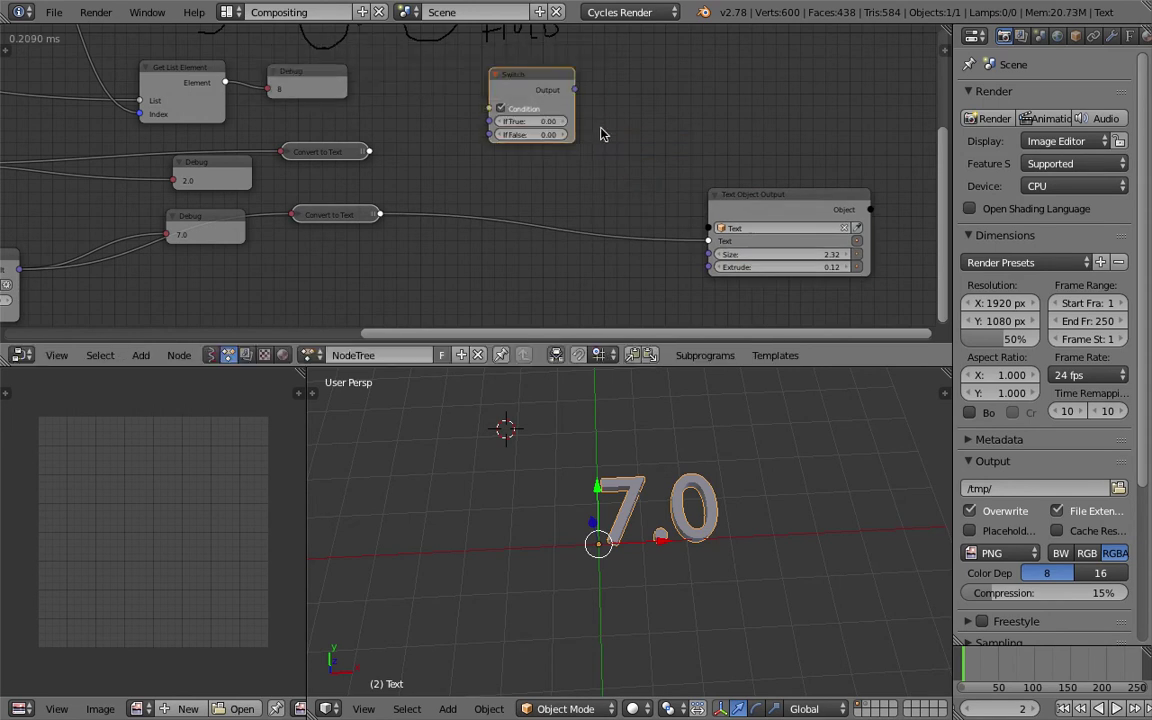
scroll(650, 185, "down", 1)
key("ctrl+s")
middle_click_drag(460, 252, 530, 240)
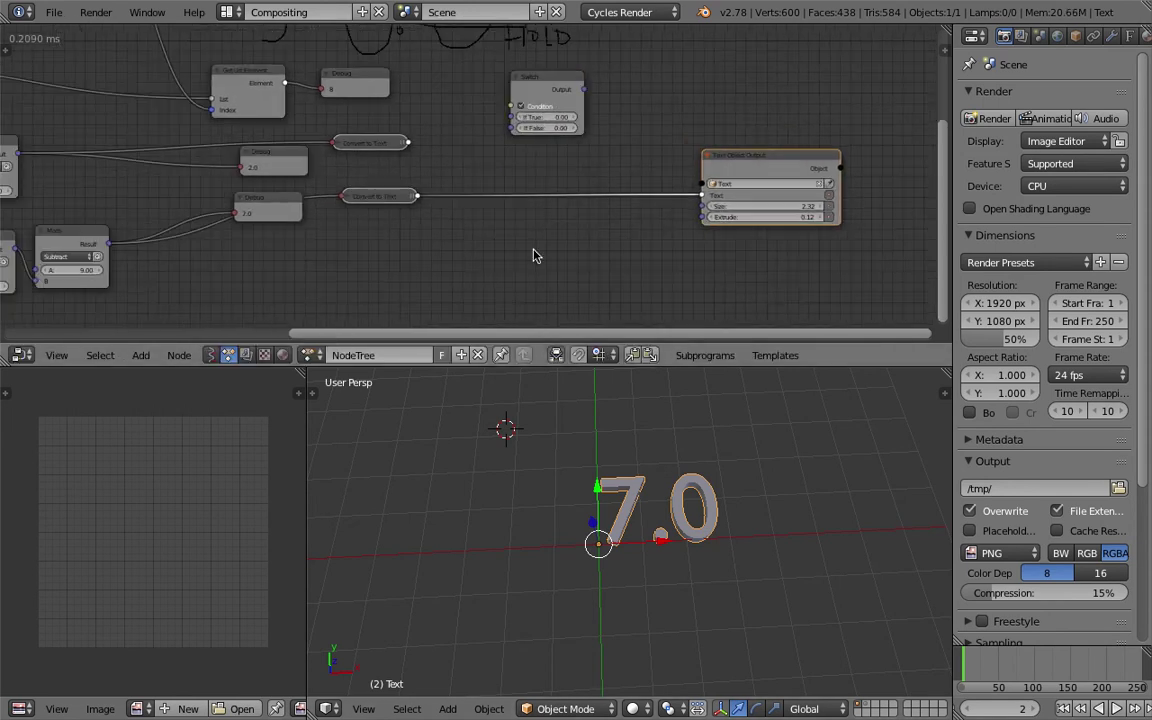
Step: Move the count-up and countdown Debug nodes down and away from the Convert to Text nodes
middle_click_drag(600, 470, 620, 480)
middle_click_drag(483, 271, 526, 254)
left_click_drag(300, 190, 272, 238)
left_click(318, 160)
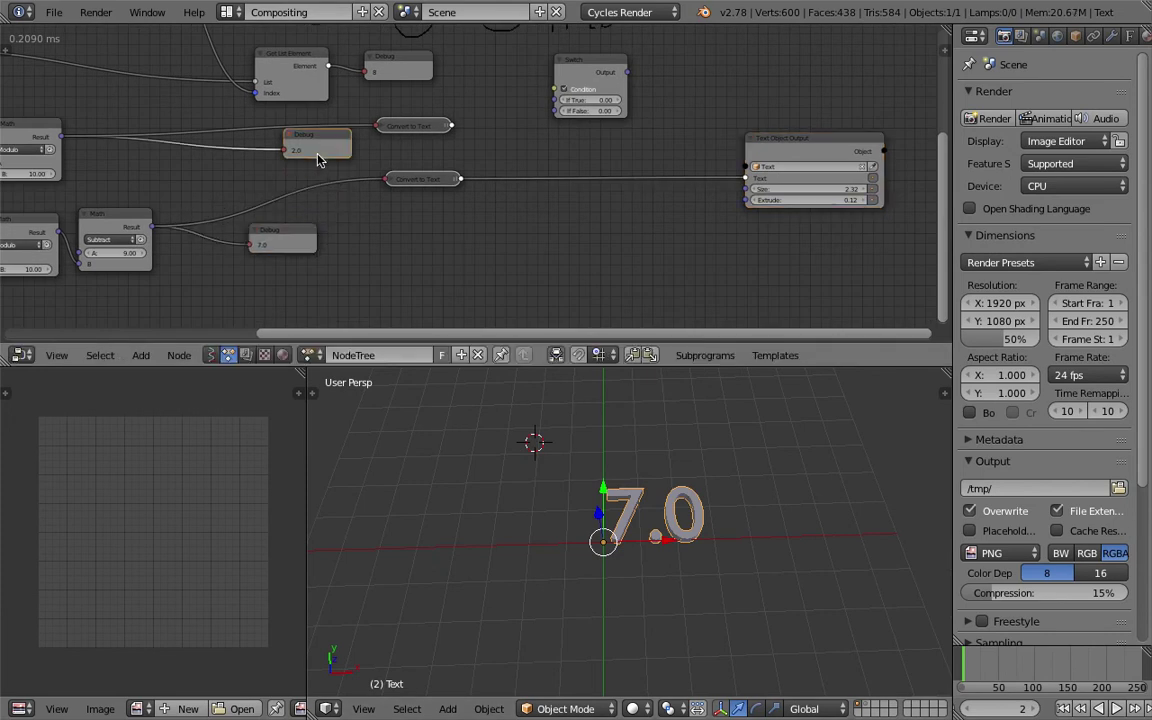
left_click_drag(318, 160, 278, 172)
scroll(373, 226, "down", 2)
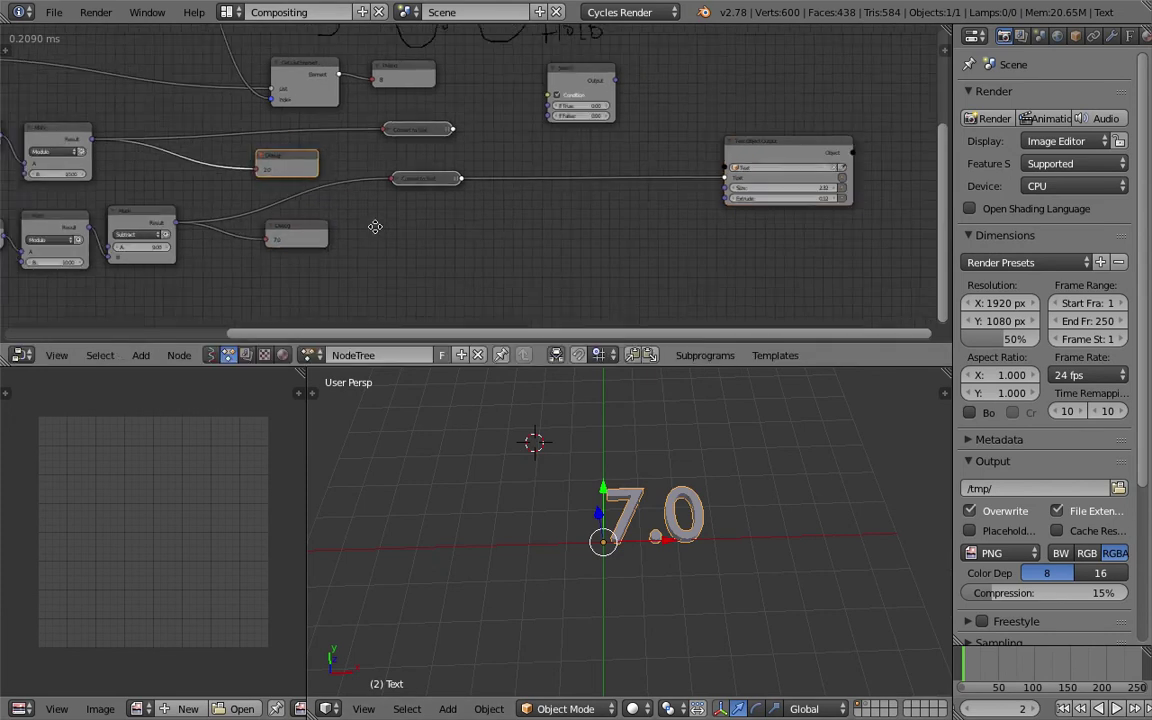
left_click(306, 393)
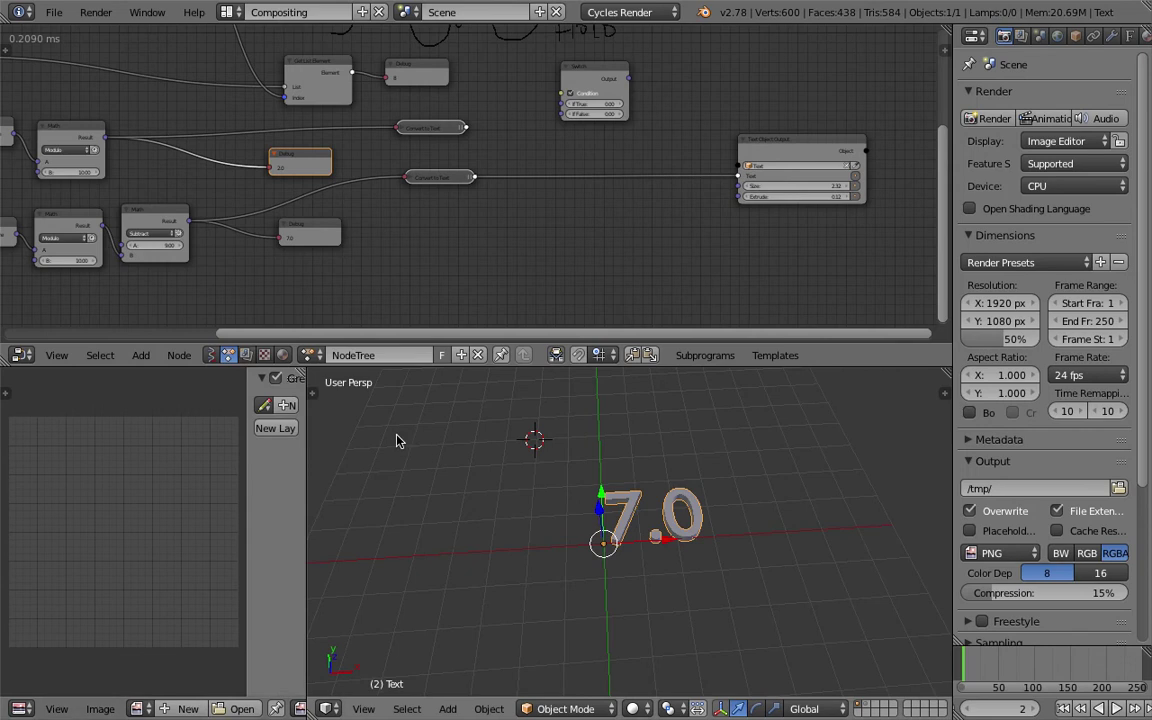
left_click_drag(246, 438, 494, 445)
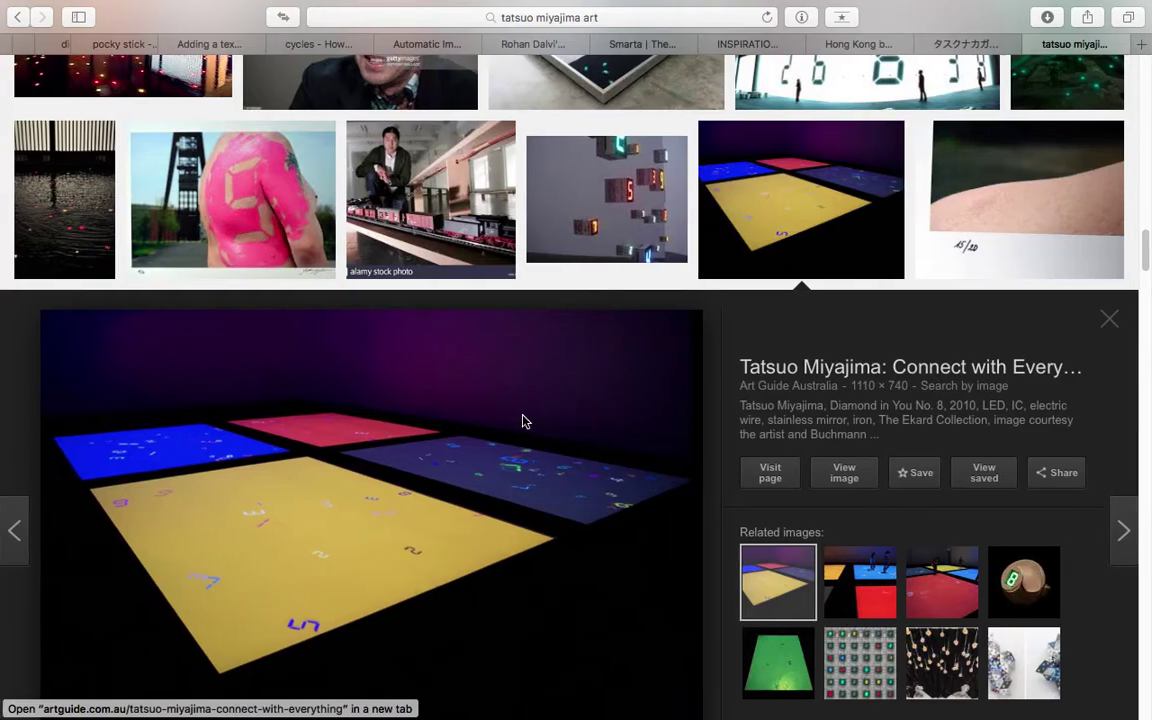
Step: Switch to the browser and look through the Tatsuo Miyajima art image results for digit references
scroll(586, 442, "down", 5)
scroll(580, 460, "down", 2)
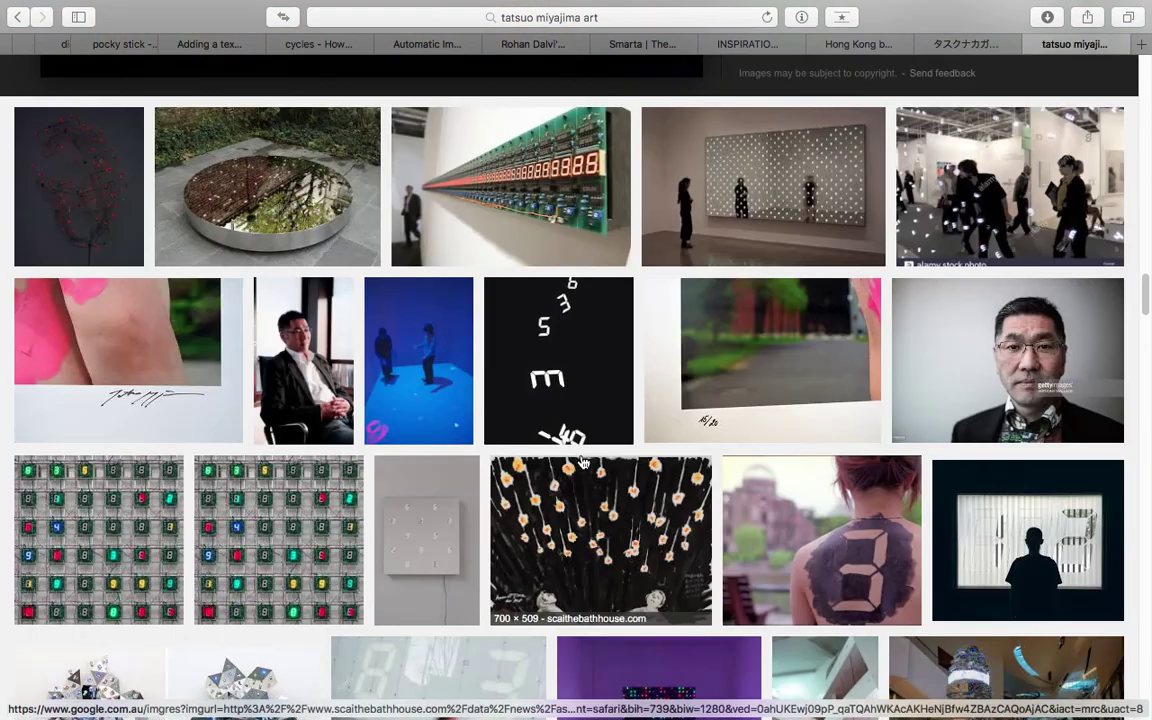
scroll(583, 462, "down", 2)
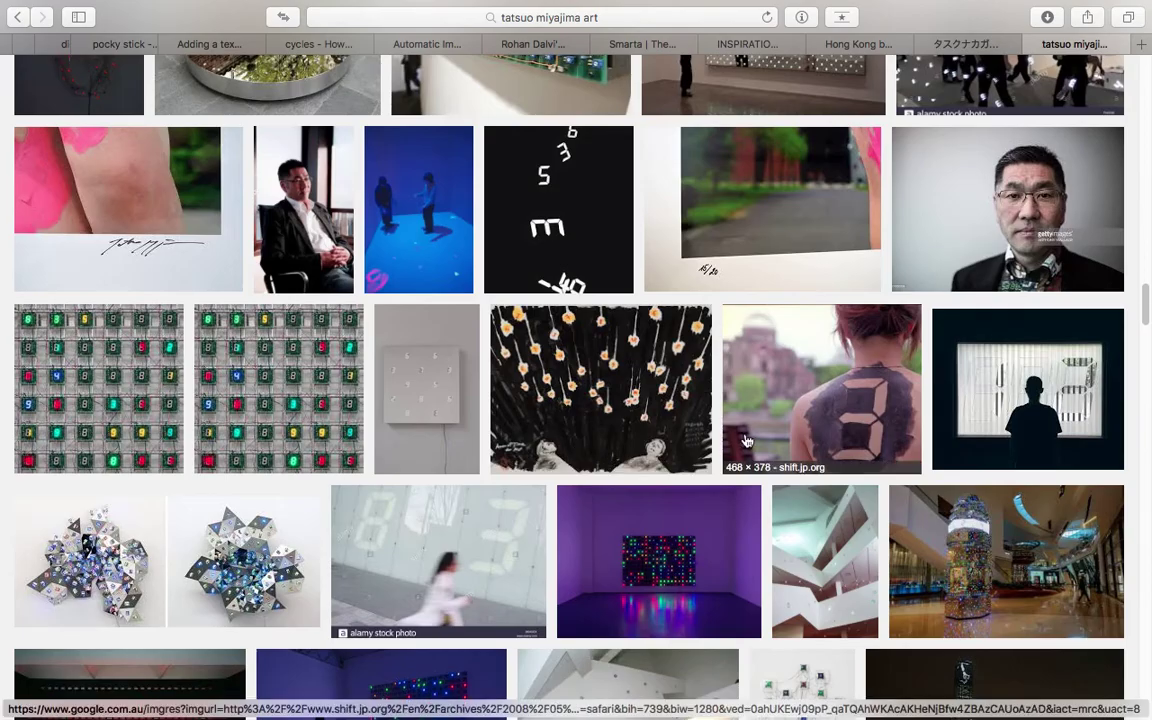
Step: Switch back to Blender and save the file, viewing the text object up close
key("ctrl+Right")
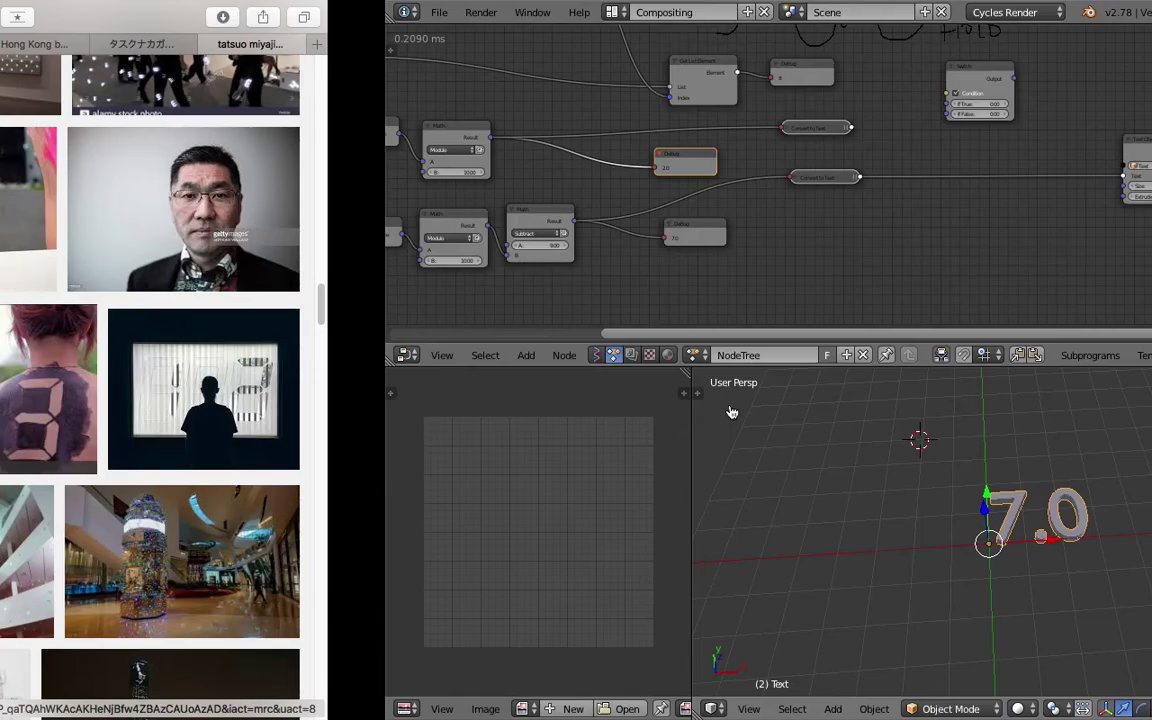
key("ctrl+s")
left_click(684, 470)
scroll(672, 466, "up", 2)
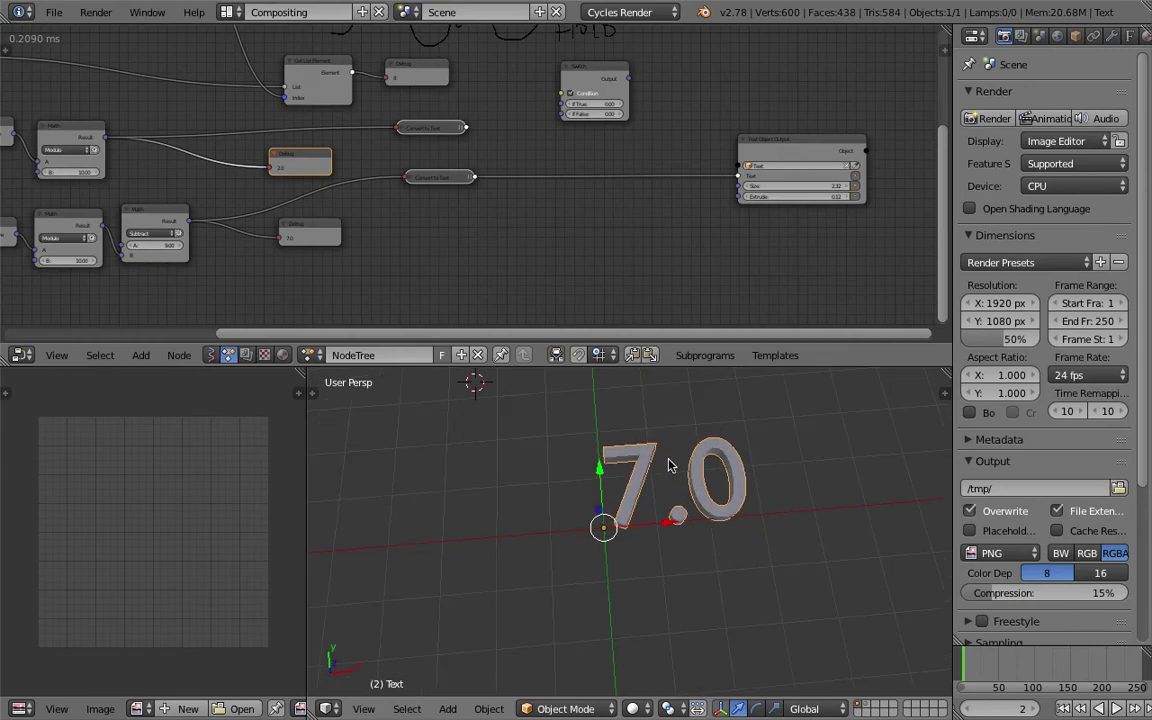
Step: Switch to the browser and search the web for "digit typeface" in a new tab
key("ctrl+Left")
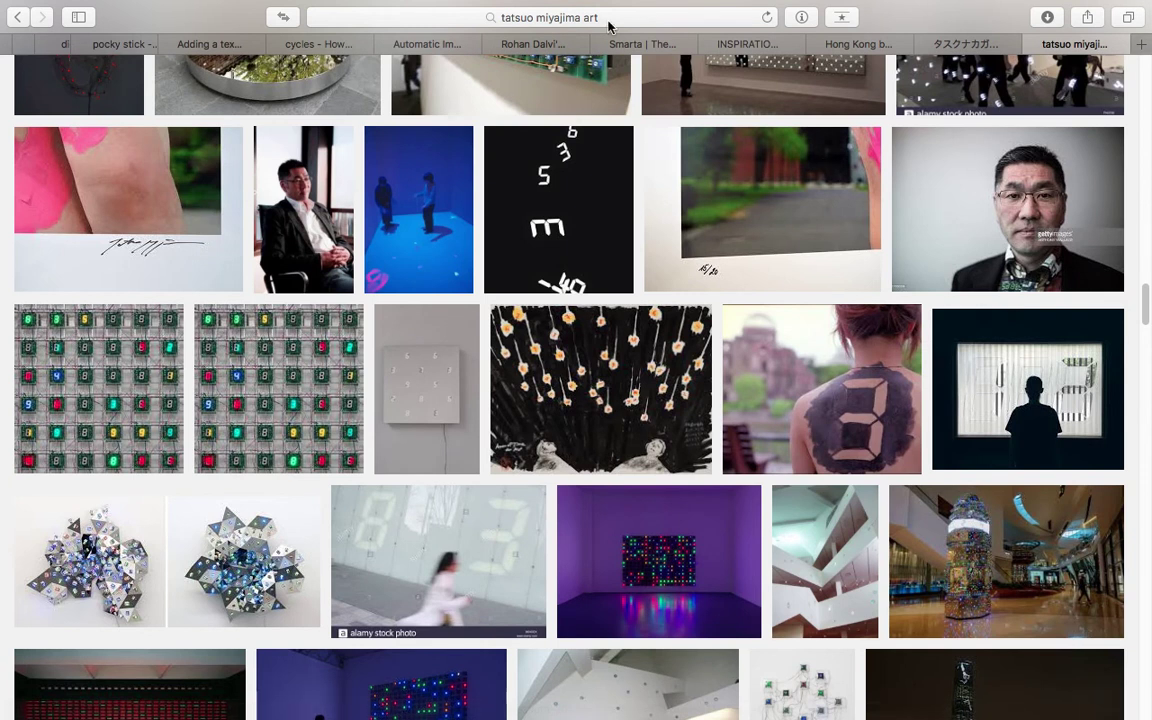
key("super+t")
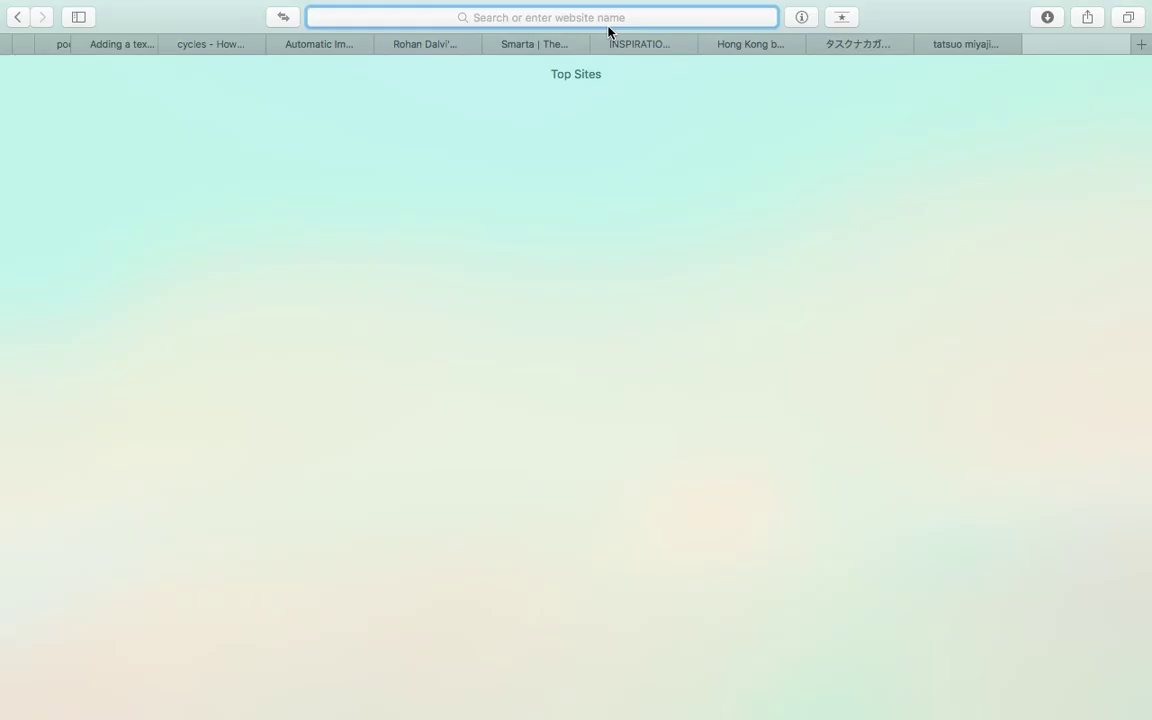
type("d")
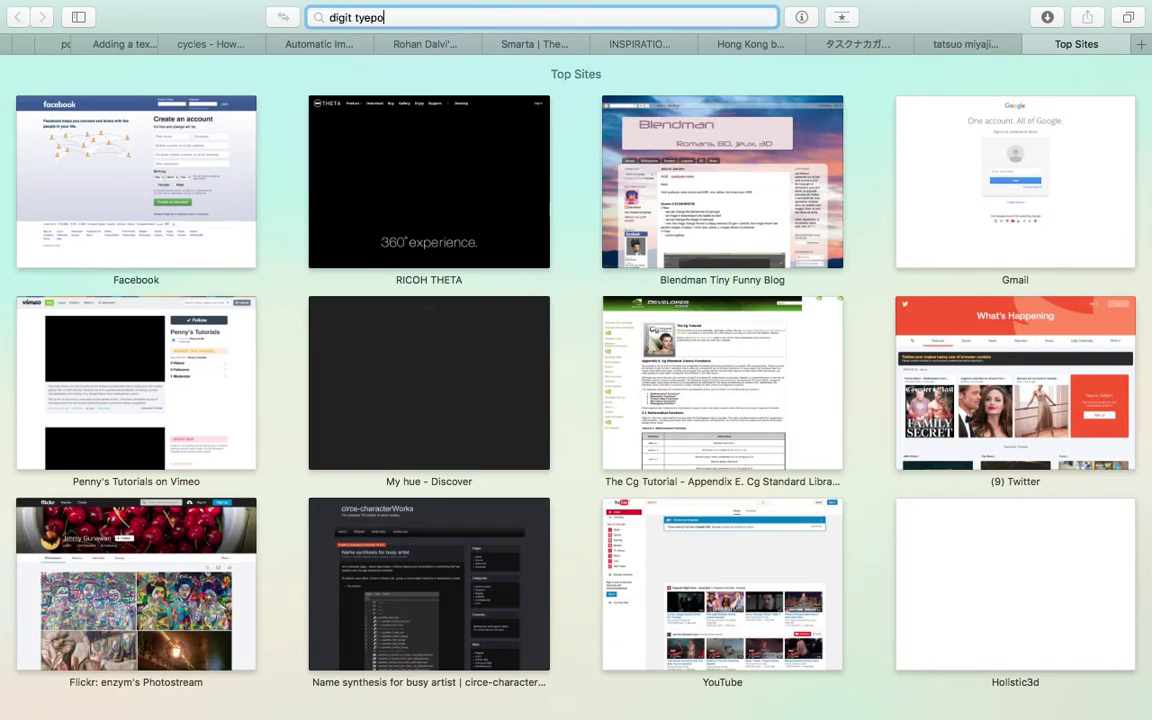
type("igit tyepo")
key("Down")
key("Return")
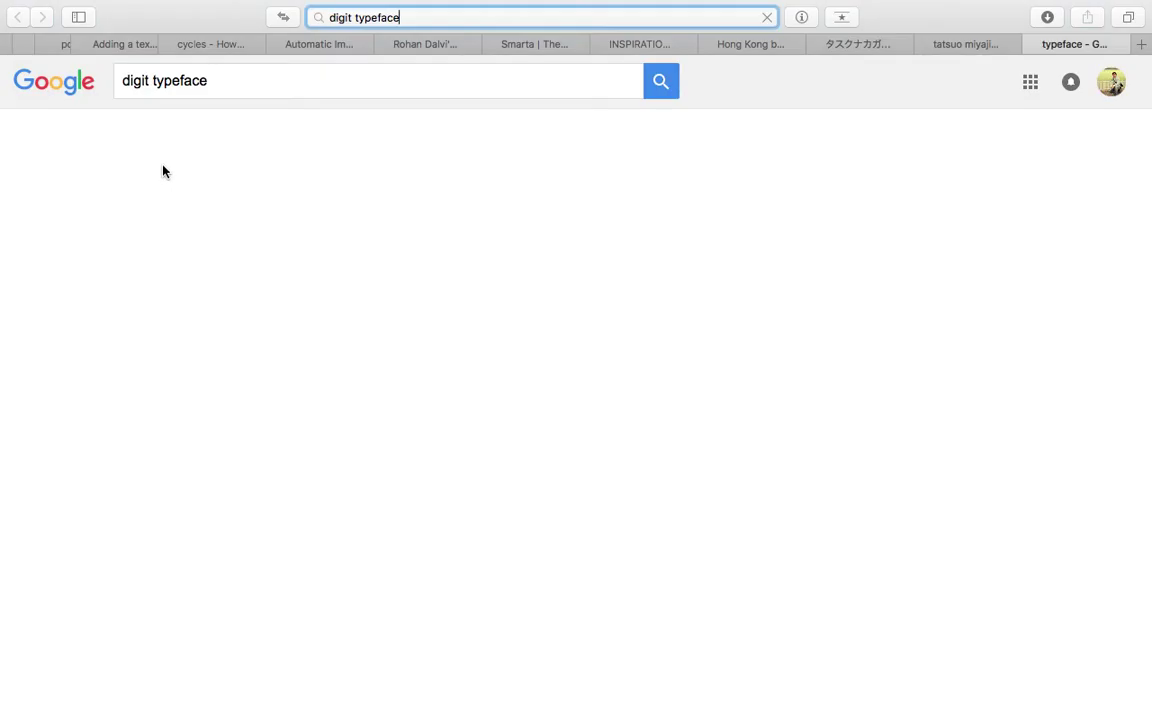
key("Return")
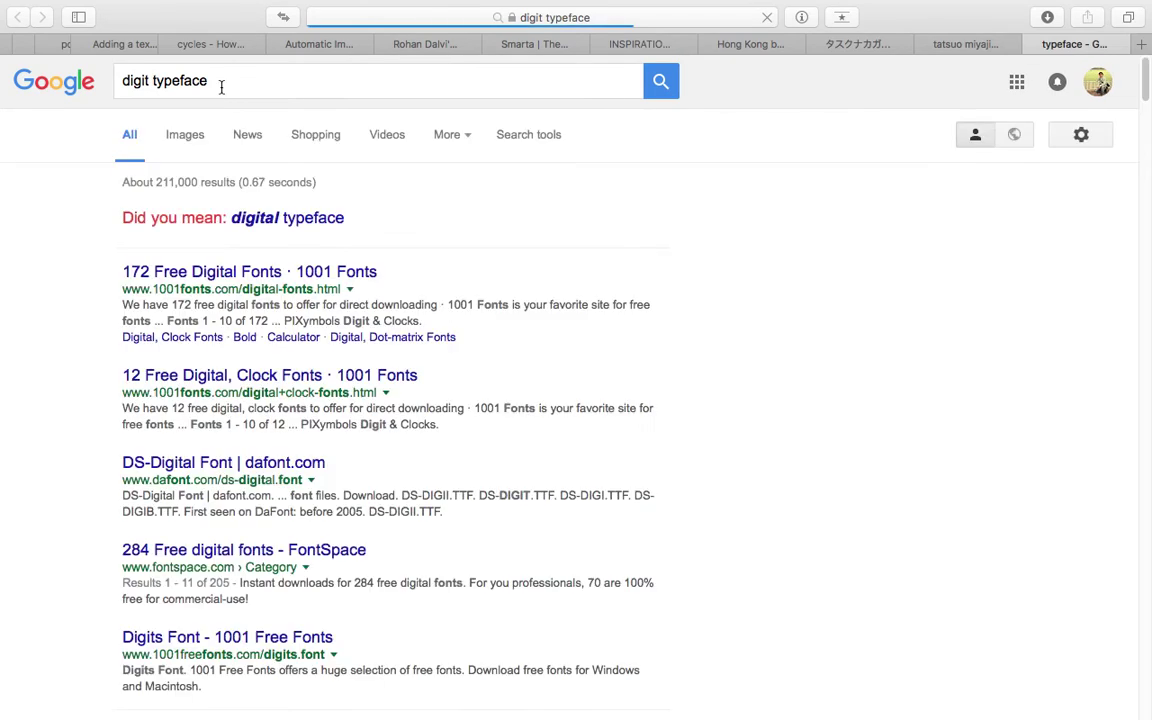
Step: Show the image results for the digit typeface search and examine the digital font samples
left_click(189, 139)
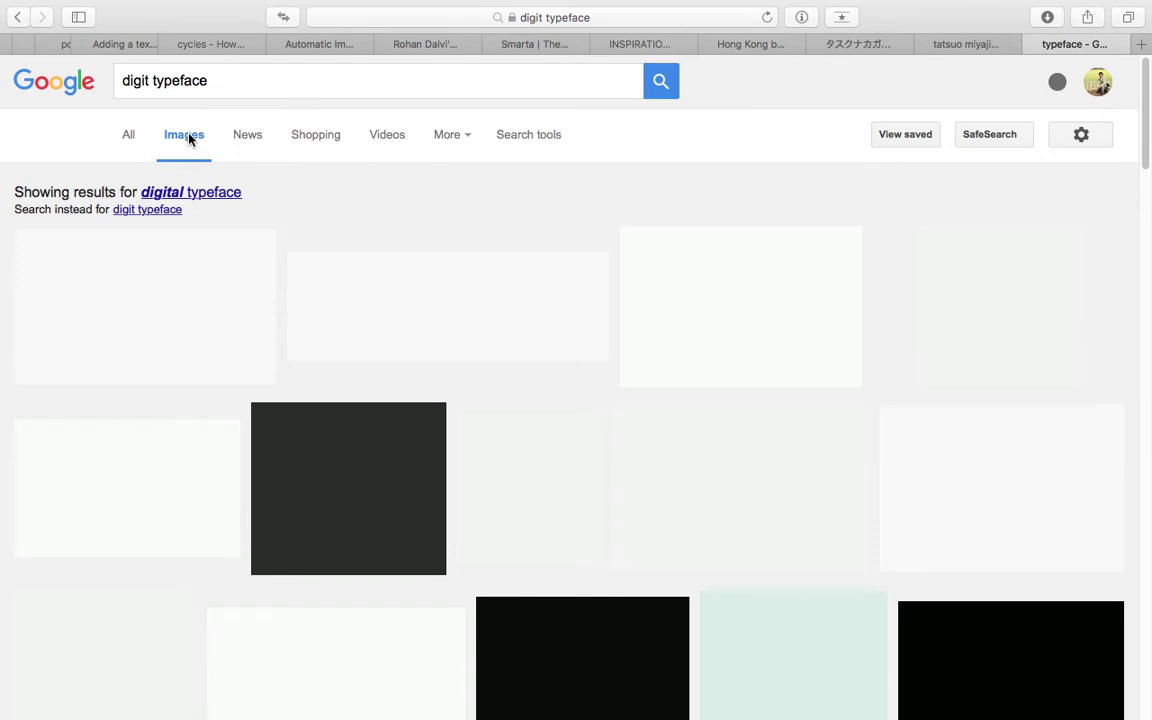
scroll(340, 300, "down", 4)
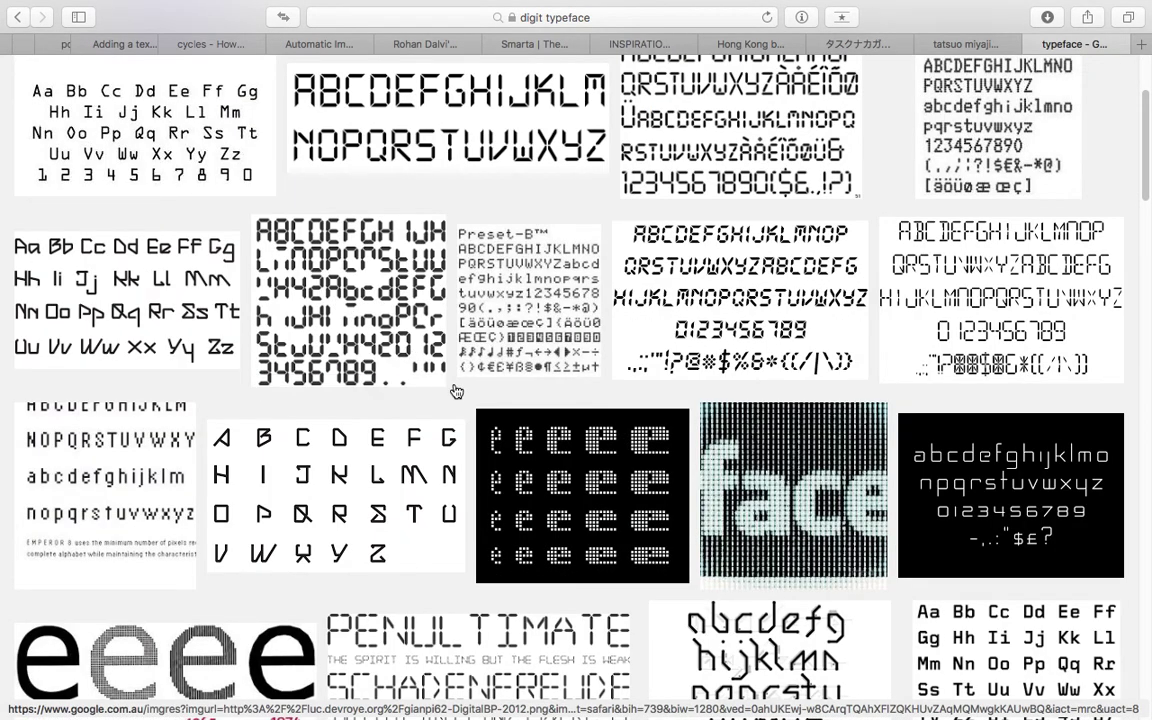
scroll(880, 484, "down", 2)
scroll(880, 484, "down", 3)
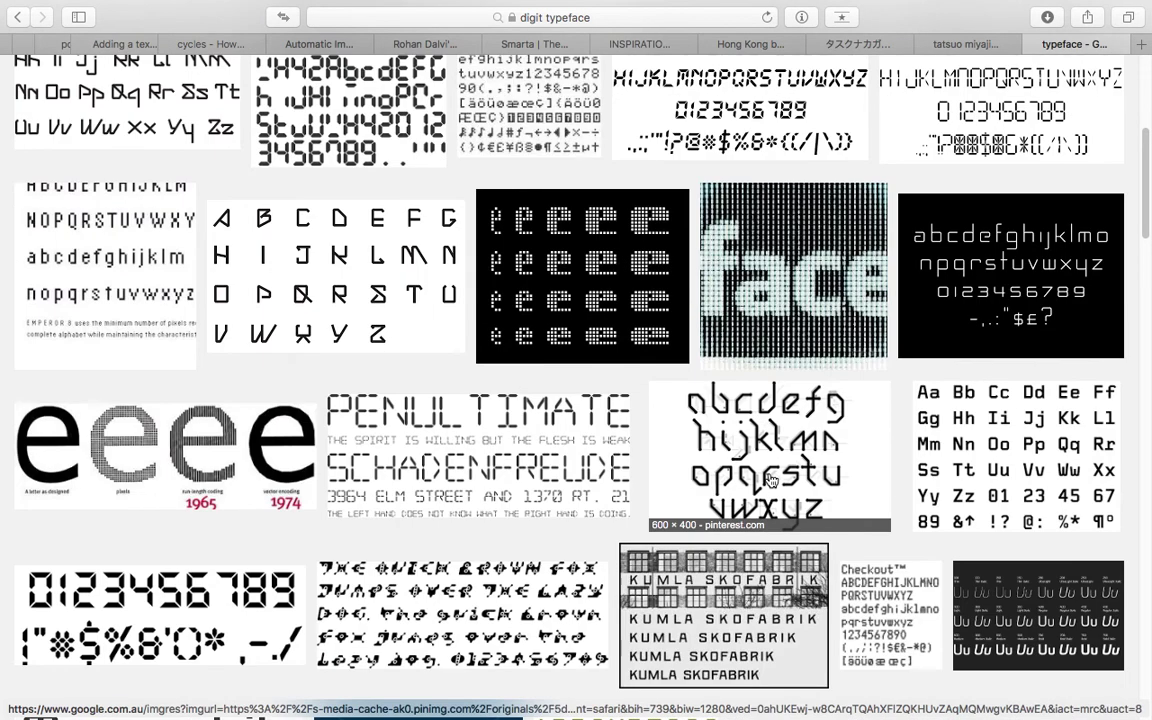
scroll(768, 466, "down", 18)
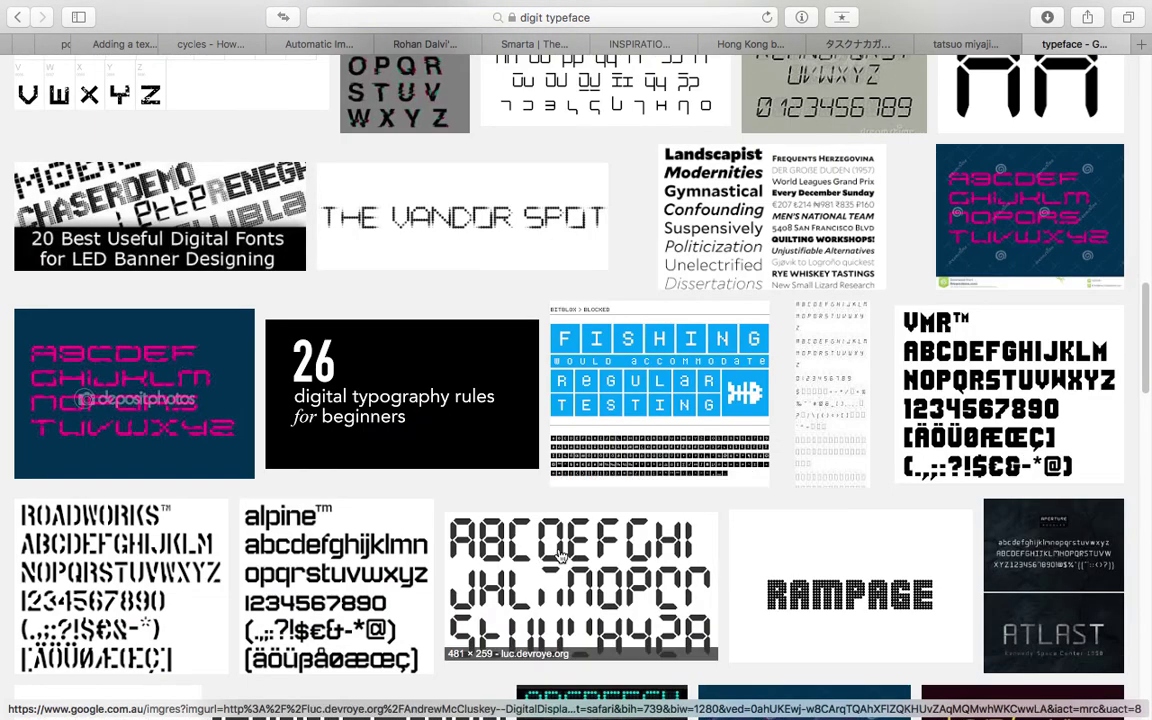
scroll(549, 558, "up", 10)
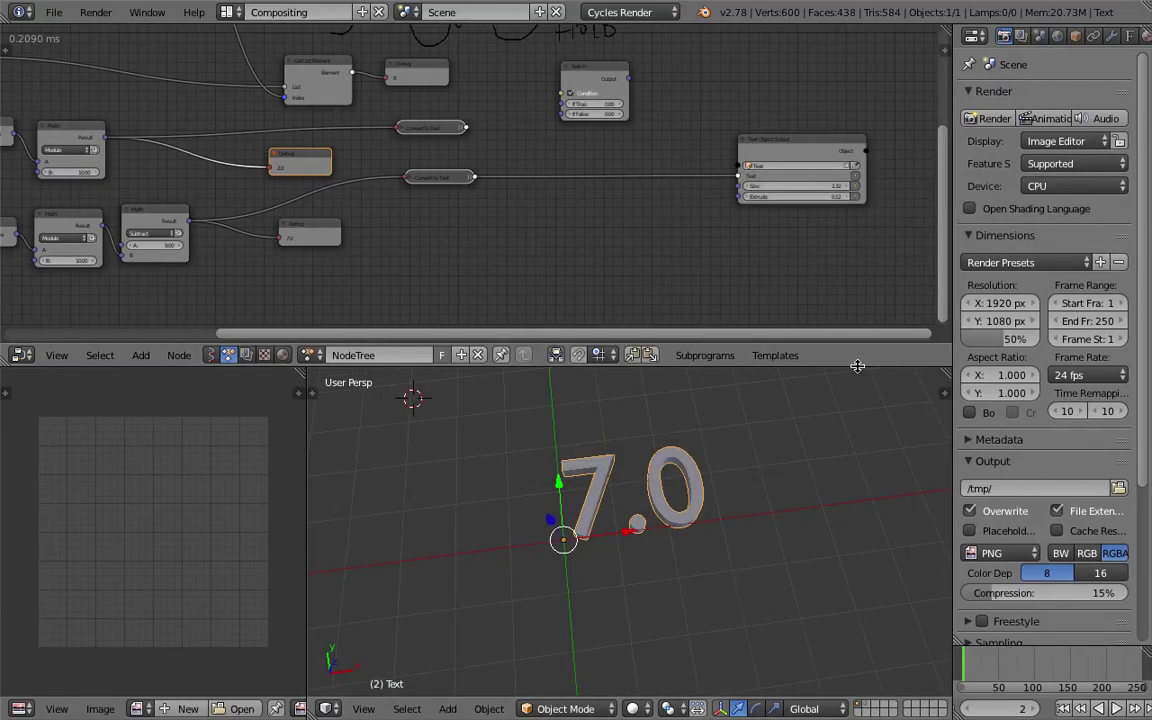
Step: Switch back to Blender, show the text object's font settings, and widen the properties editor
left_click_drag(770, 368, 770, 350)
left_click(1131, 36)
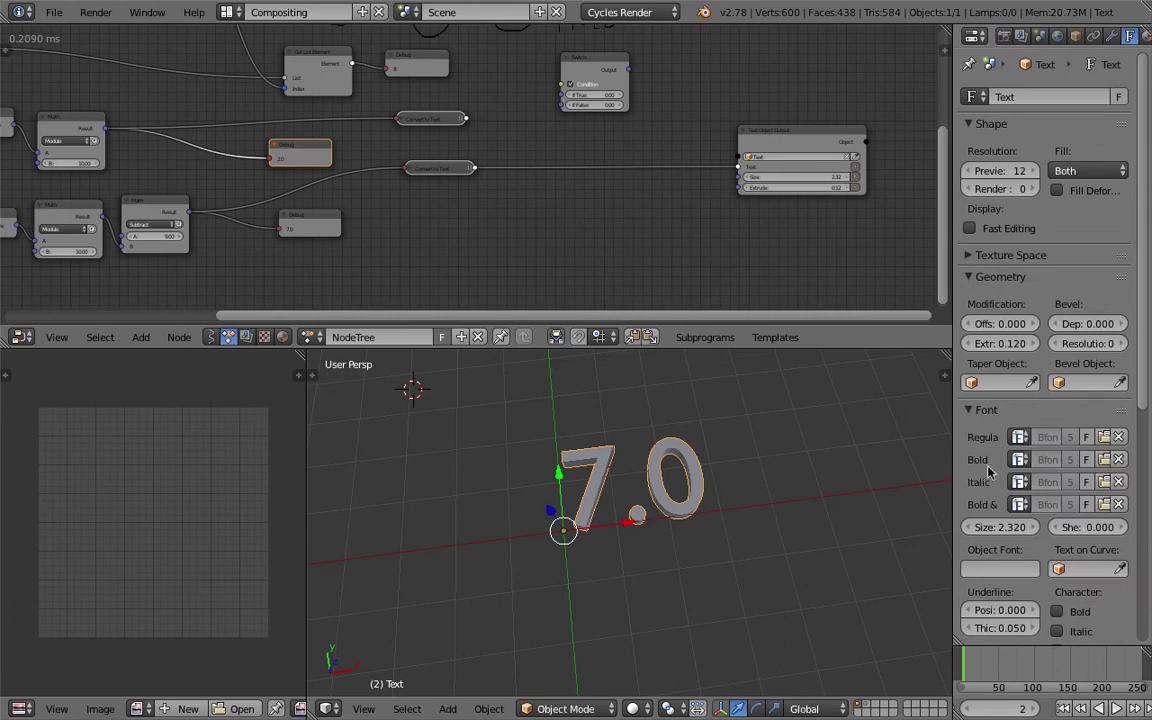
left_click_drag(952, 455, 818, 442)
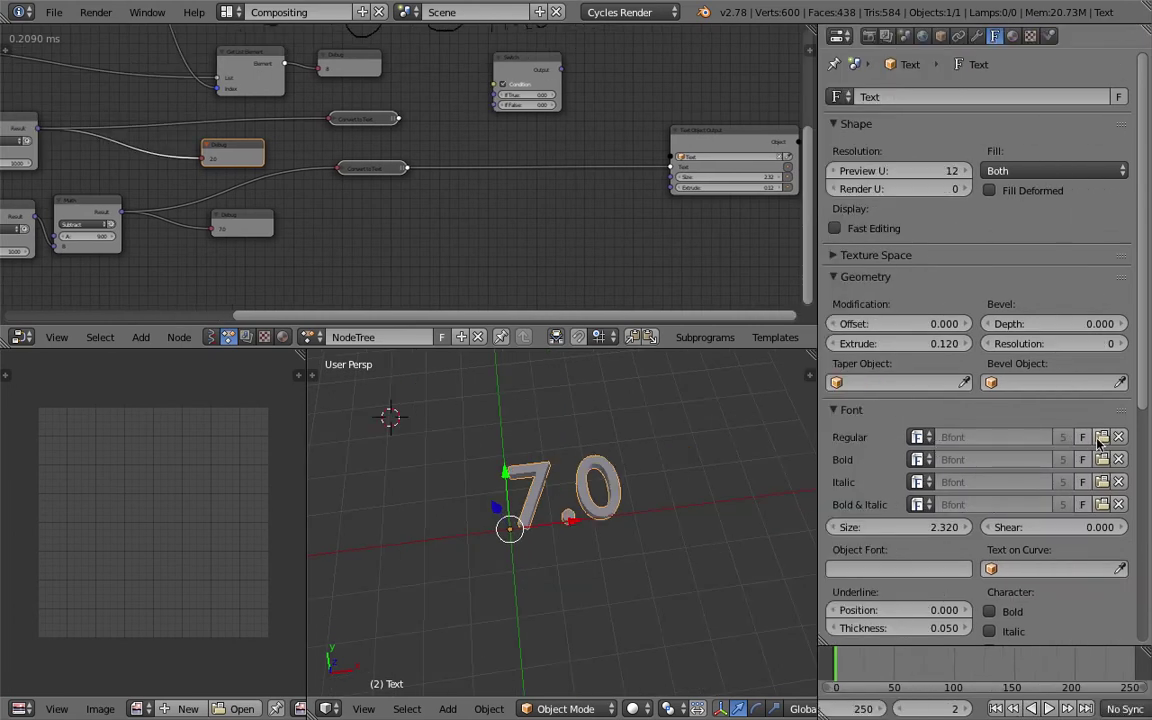
Step: Load the DS-Digital typeface from the DS-Digital folder as the text object's Regular font
left_click(1101, 437)
double_click(284, 192)
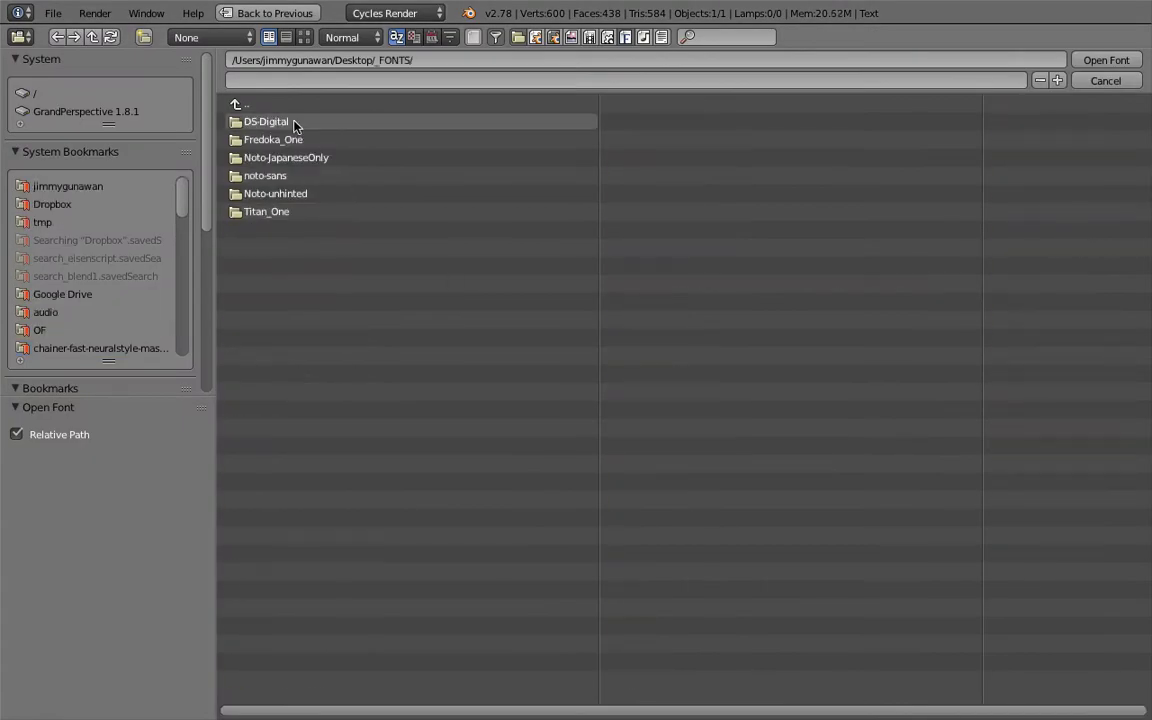
left_click(293, 123)
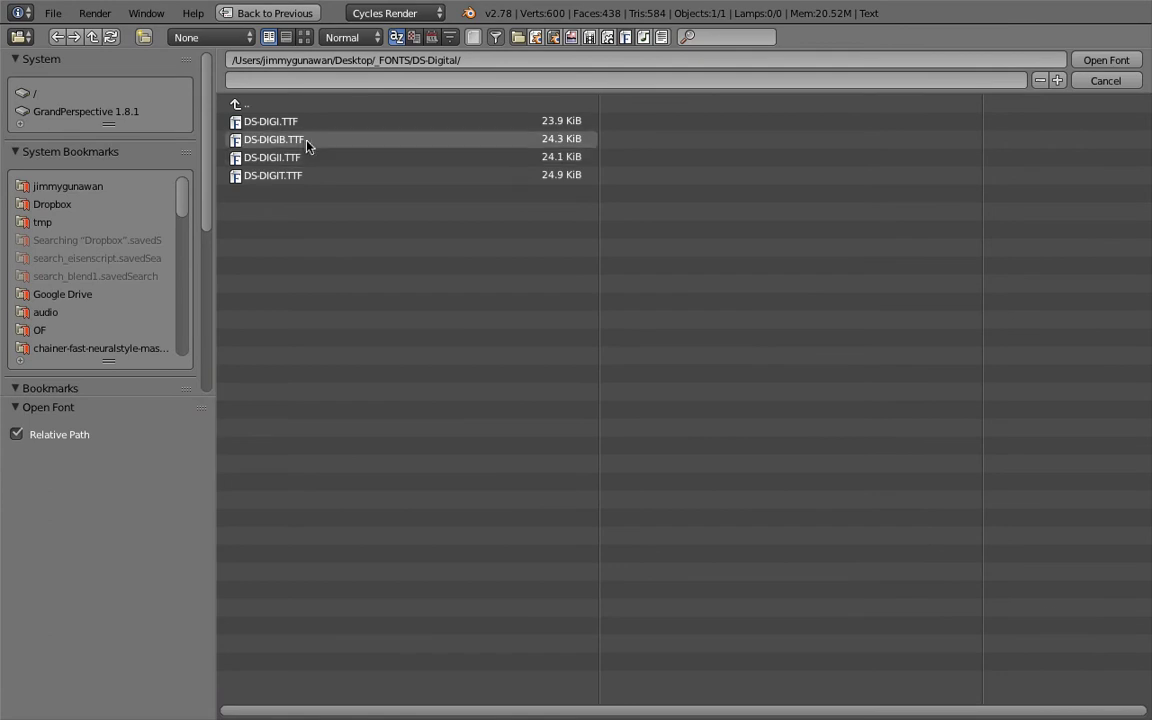
left_click(306, 142)
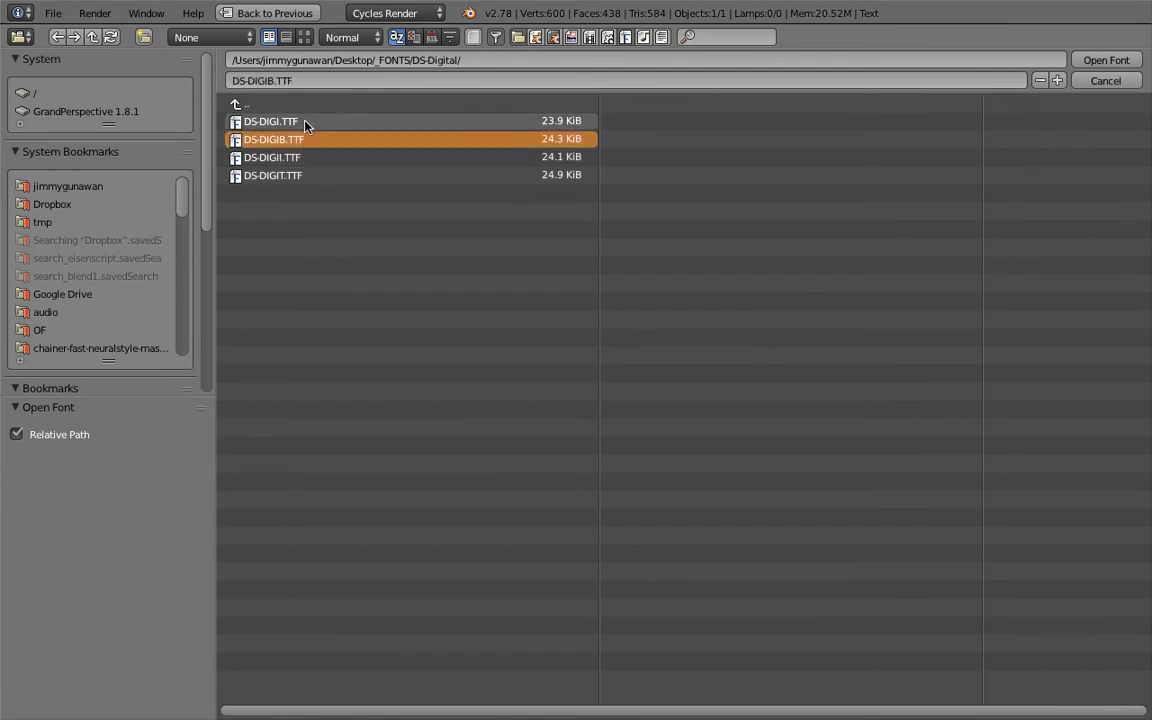
key("Return")
Step: Play the animation to check the digits in the new font, stop it, and save over AN_Tatsuo_Miyajima_002.blend
scroll(634, 489, "up", 5)
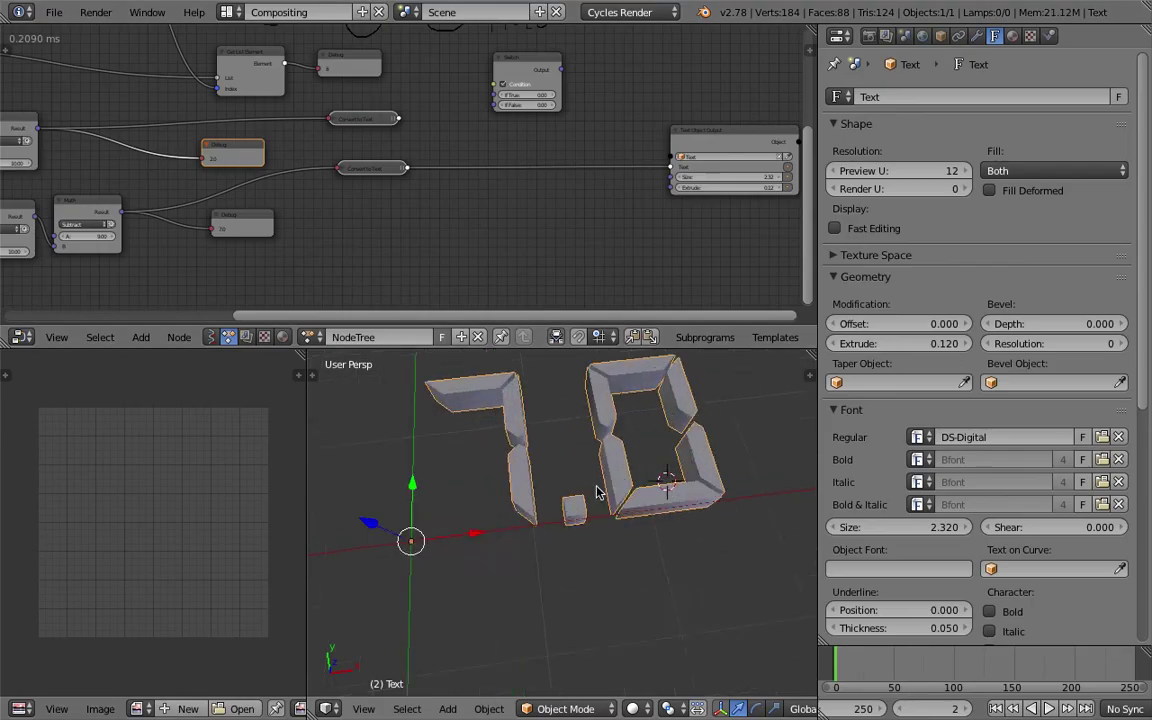
key("alt+a")
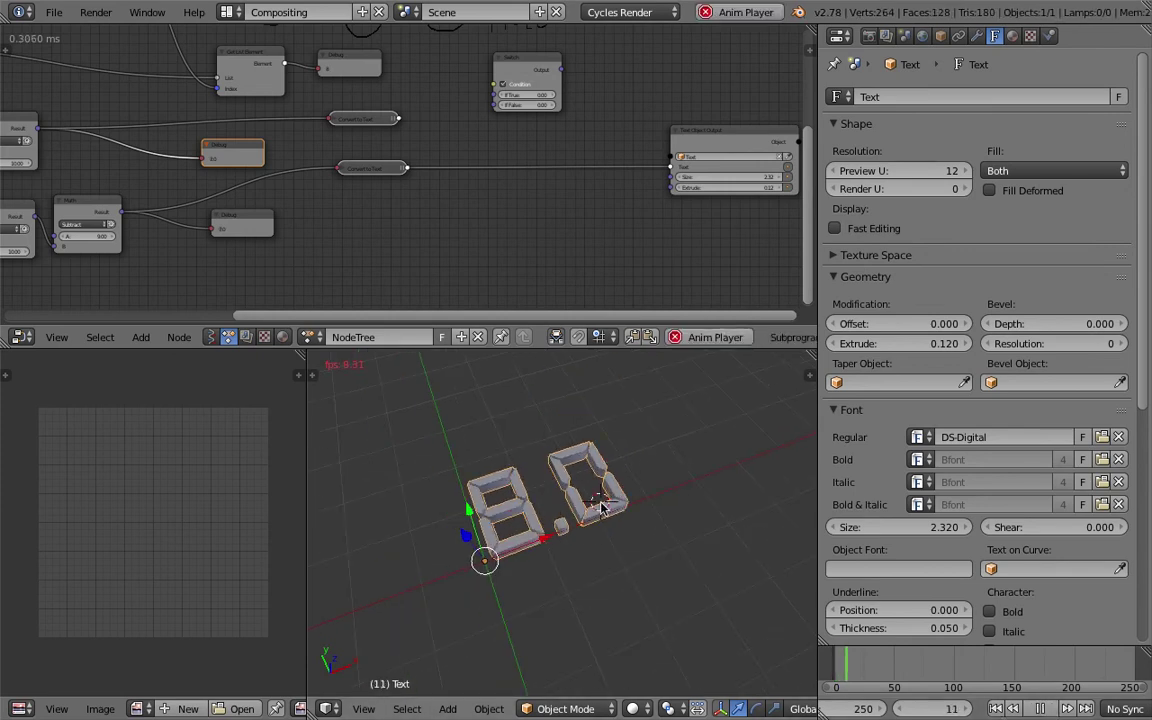
key("alt+a")
key("ctrl+s")
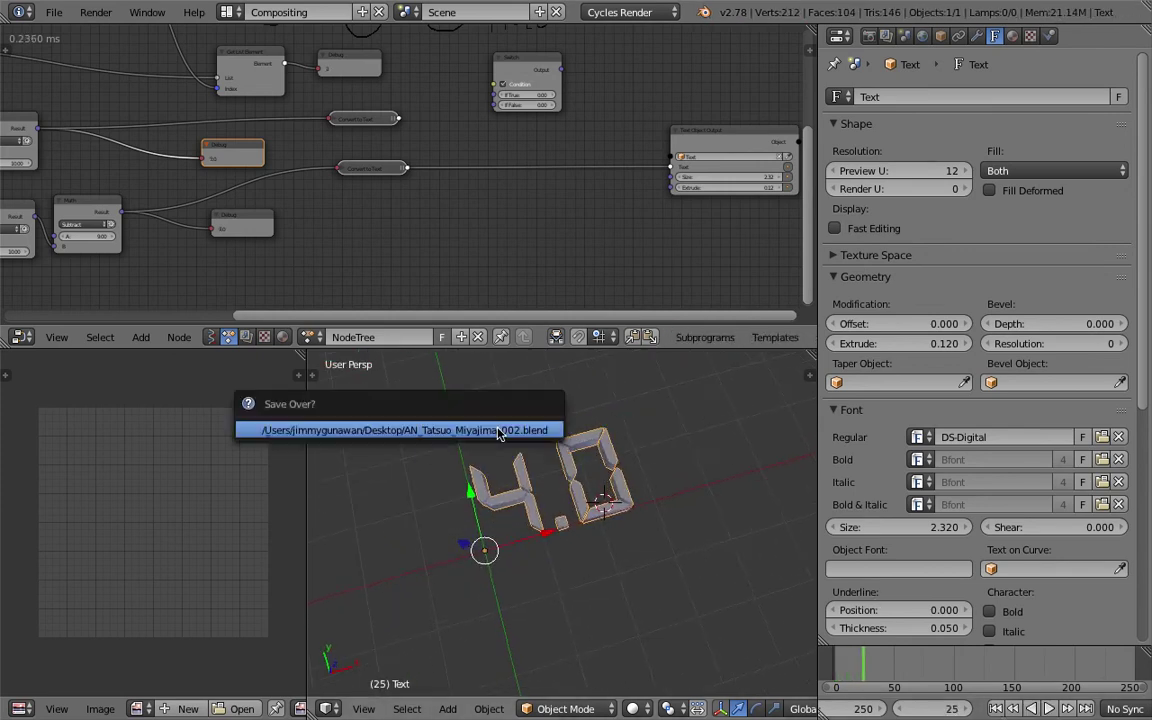
left_click(499, 432)
Step: Insert a To Integer (floor) node after the countdown's Subtract node, feed its output into Convert to Text, and shift the Debug node clear
middle_click_drag(446, 215, 458, 247)
key("shift+a")
left_click(459, 240)
type("int")
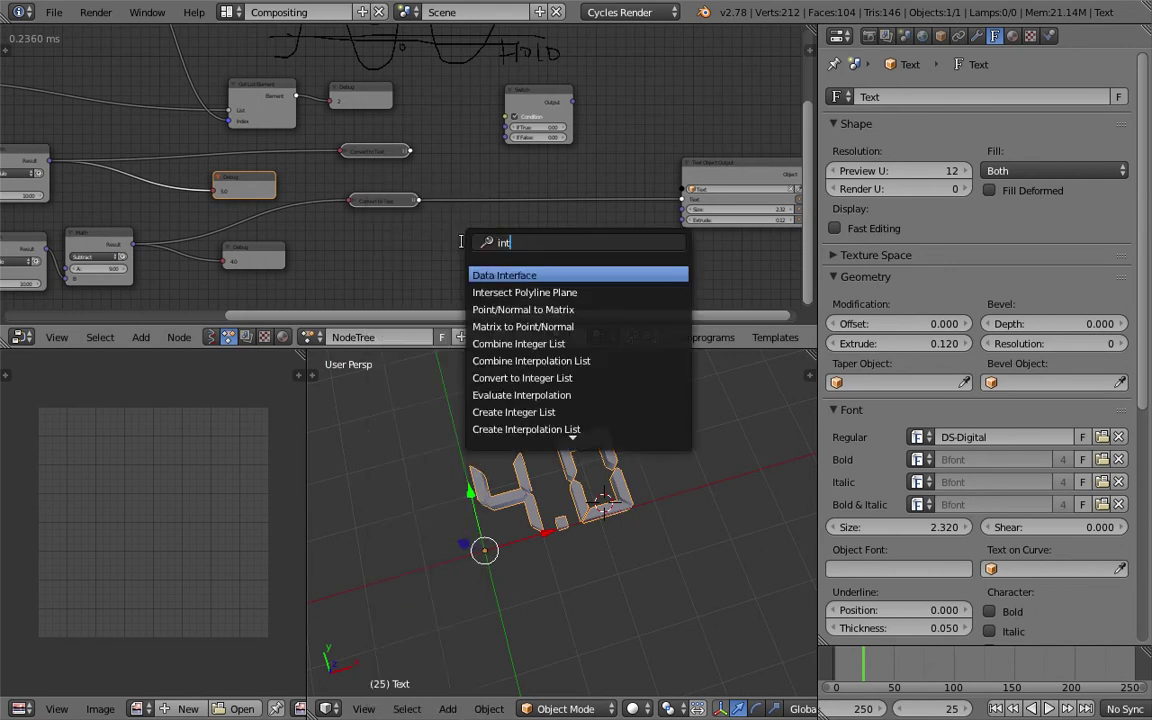
key("BackSpace")
key("BackSpace")
key("BackSpace")
type("float to")
key("Down")
key("Return")
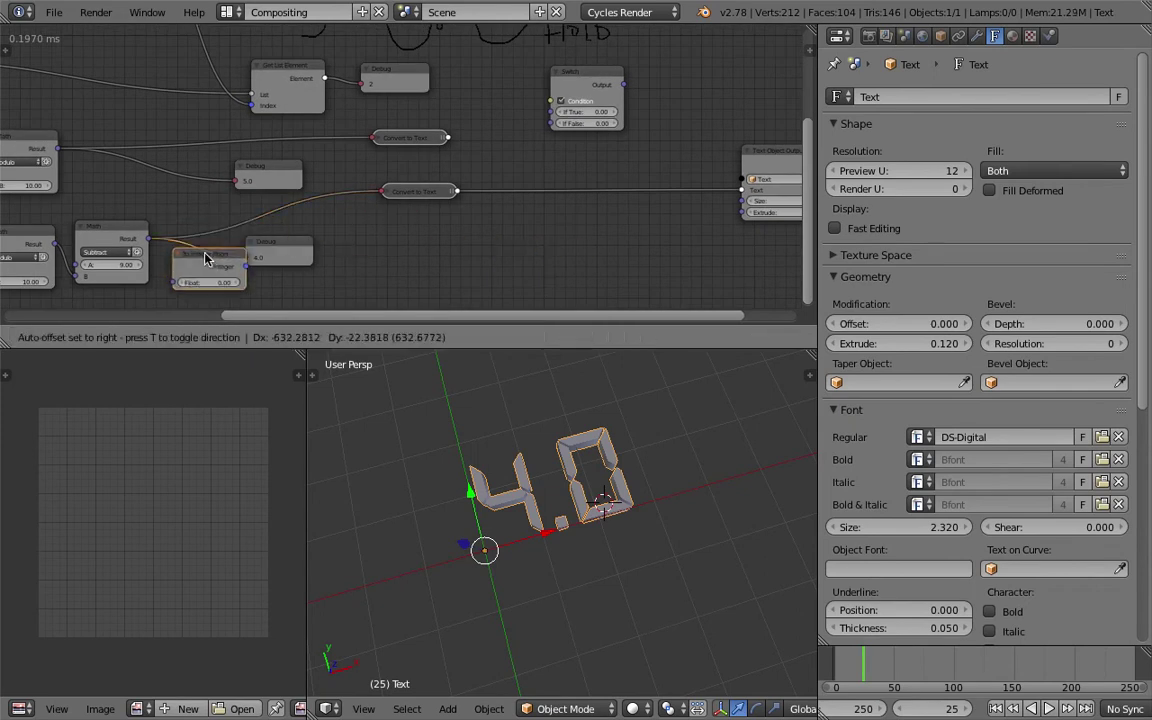
left_click(287, 254)
left_click_drag(270, 252, 387, 178)
left_click_drag(352, 246, 363, 258)
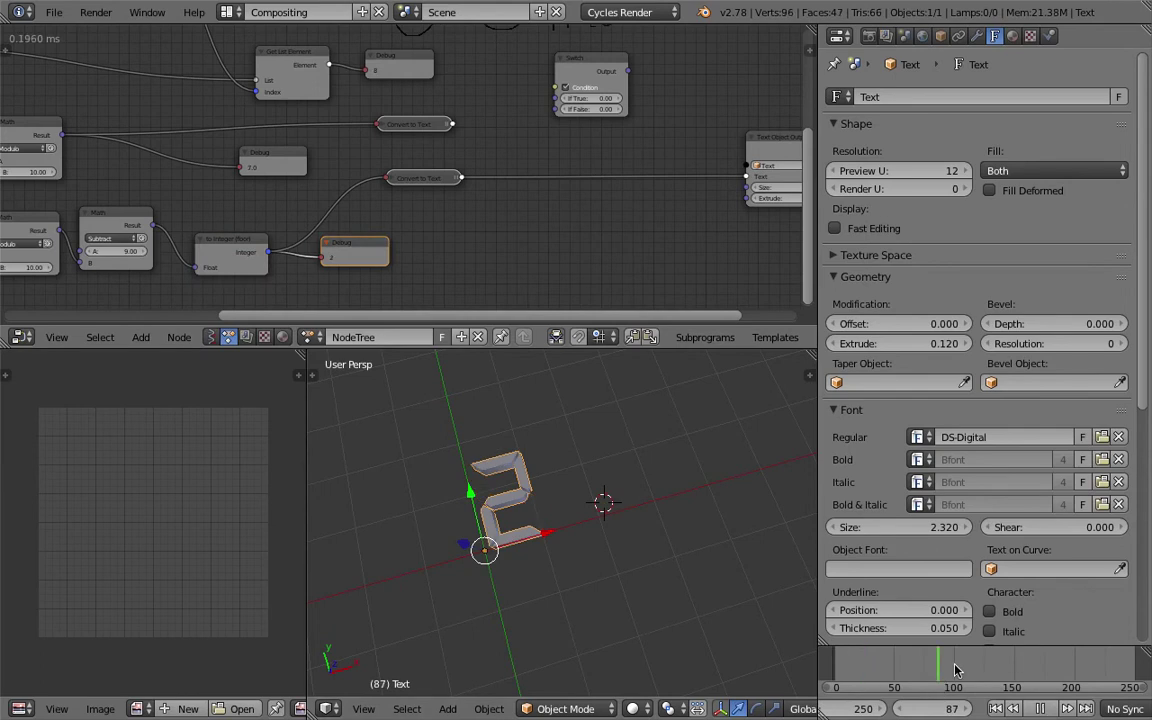
Step: Duplicate the To Integer (floor) node into the count-up chain after its Modulo node and link it to that chain's Convert to Text
middle_click_drag(299, 238, 307, 252)
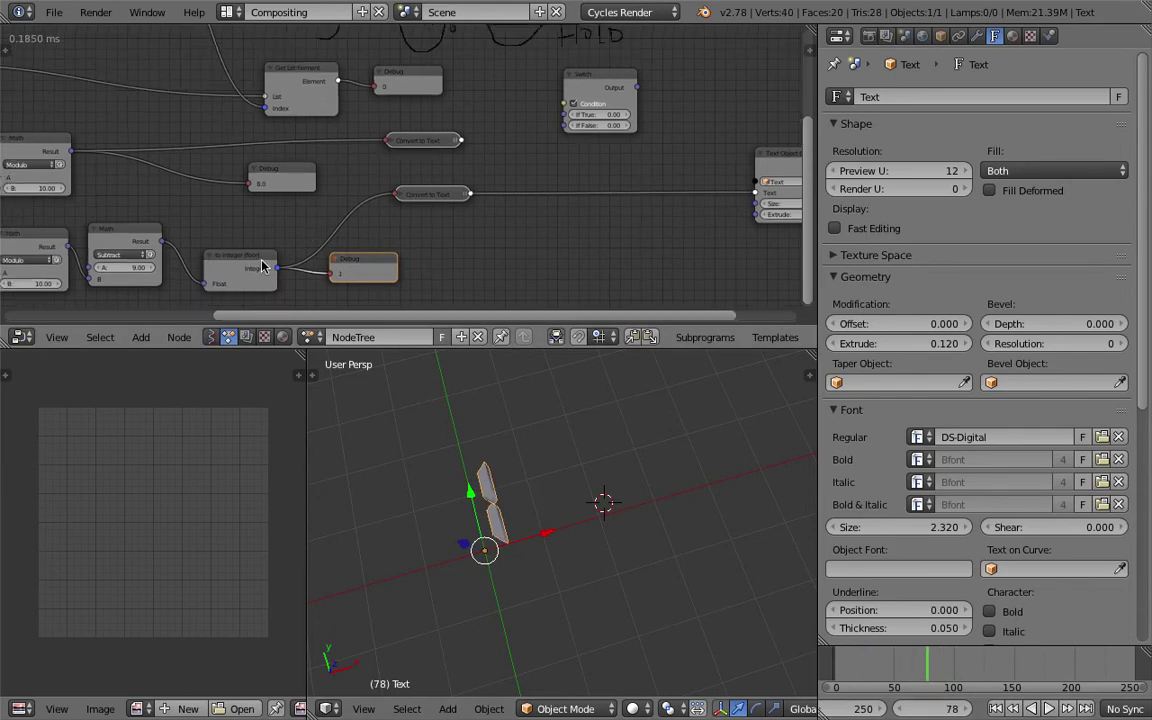
left_click_drag(262, 265, 262, 248)
key("shift+d")
left_click(210, 183)
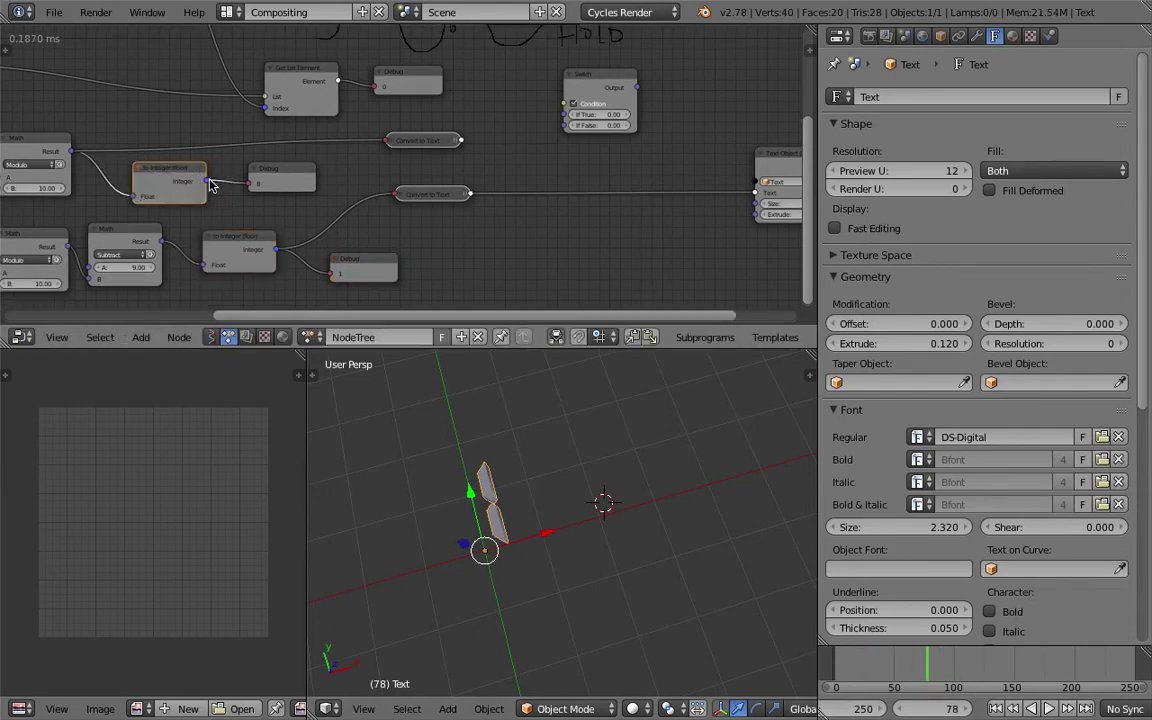
left_click_drag(208, 181, 389, 140)
middle_click_drag(393, 134, 353, 139)
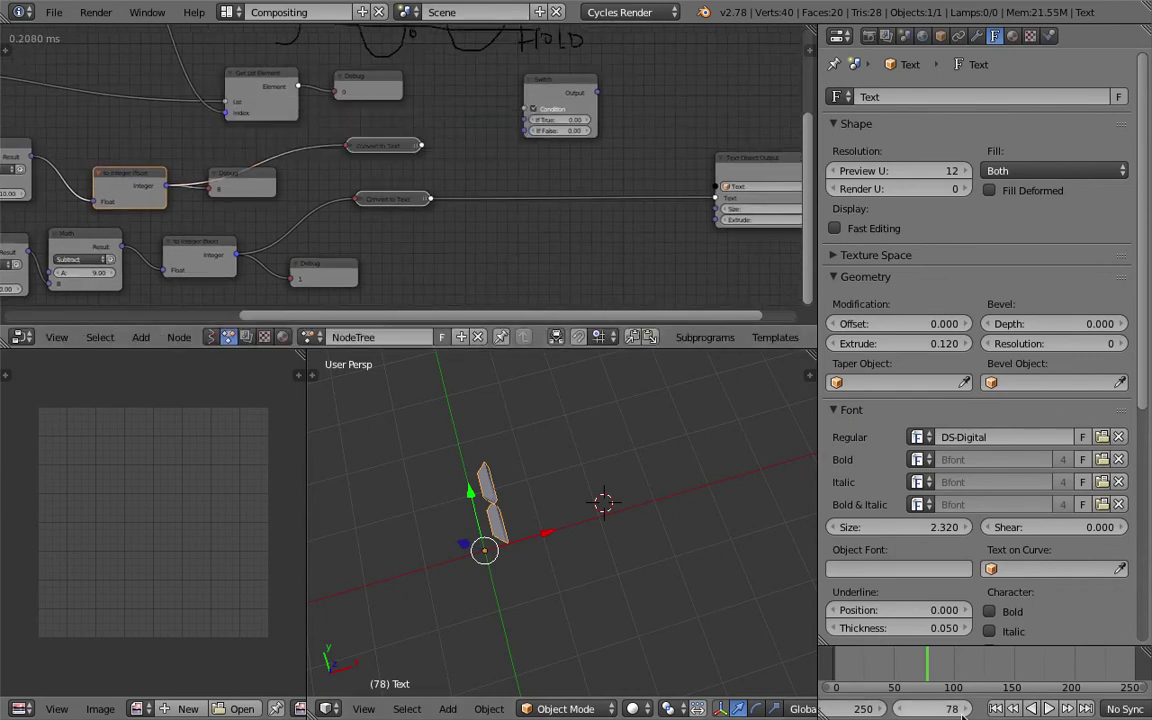
Step: Play the animation from the start to check the whole-number digits with the text object deselected, and stop playback
left_click(996, 709)
left_click(1047, 709)
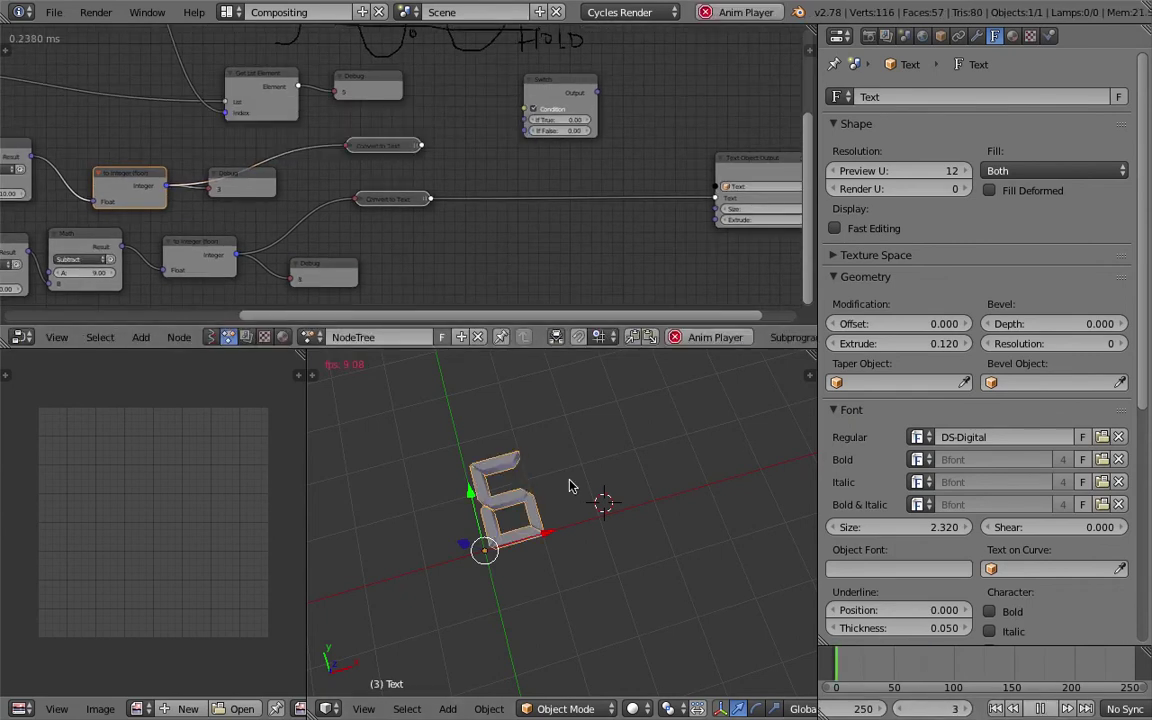
left_click(662, 510)
key("a")
scroll(530, 480, "down", 2)
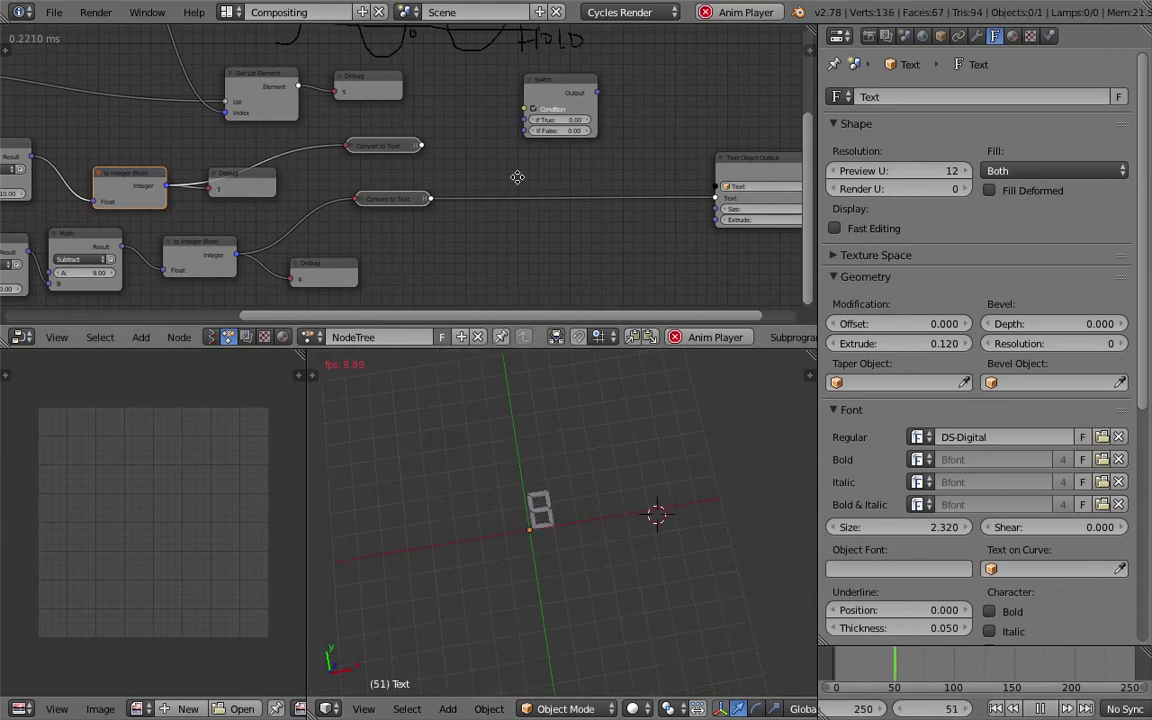
middle_click_drag(517, 177, 662, 140)
key("alt+a")
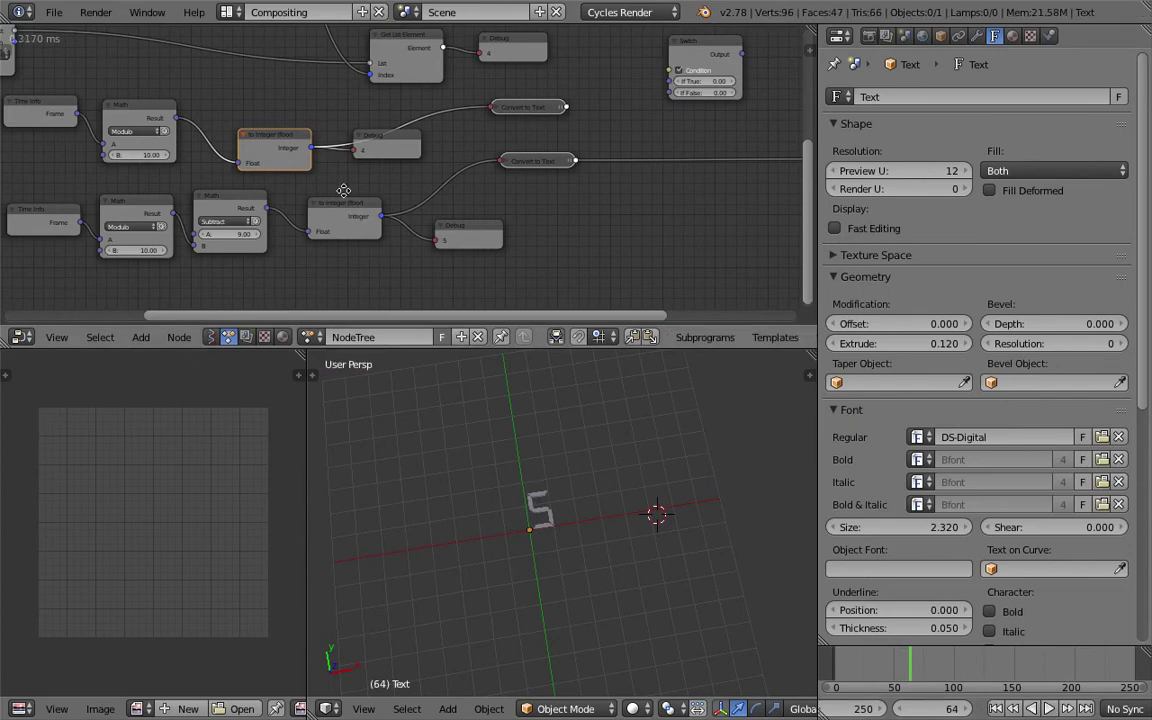
Step: Space out the nodes at the start of the countdown chain and save over AN_Tatsuo_Miyajima_002.blend
middle_click_drag(342, 185, 375, 248)
key("ctrl+s")
left_click(375, 244)
scroll(375, 248, "up", 2)
left_click_drag(198, 190, 131, 197)
middle_click_drag(131, 197, 154, 190)
left_click_drag(154, 190, 112, 190)
key("ctrl+s")
left_click(60, 188)
middle_click_drag(78, 185, 146, 172)
Step: Rewind to the first frame and briefly play the animation
left_click(996, 708)
left_click(1047, 708)
left_click(1047, 708)
Step: Reposition the Text Object Output node and save over the current file
middle_click_drag(630, 440, 553, 455)
middle_click_drag(600, 170, 316, 170)
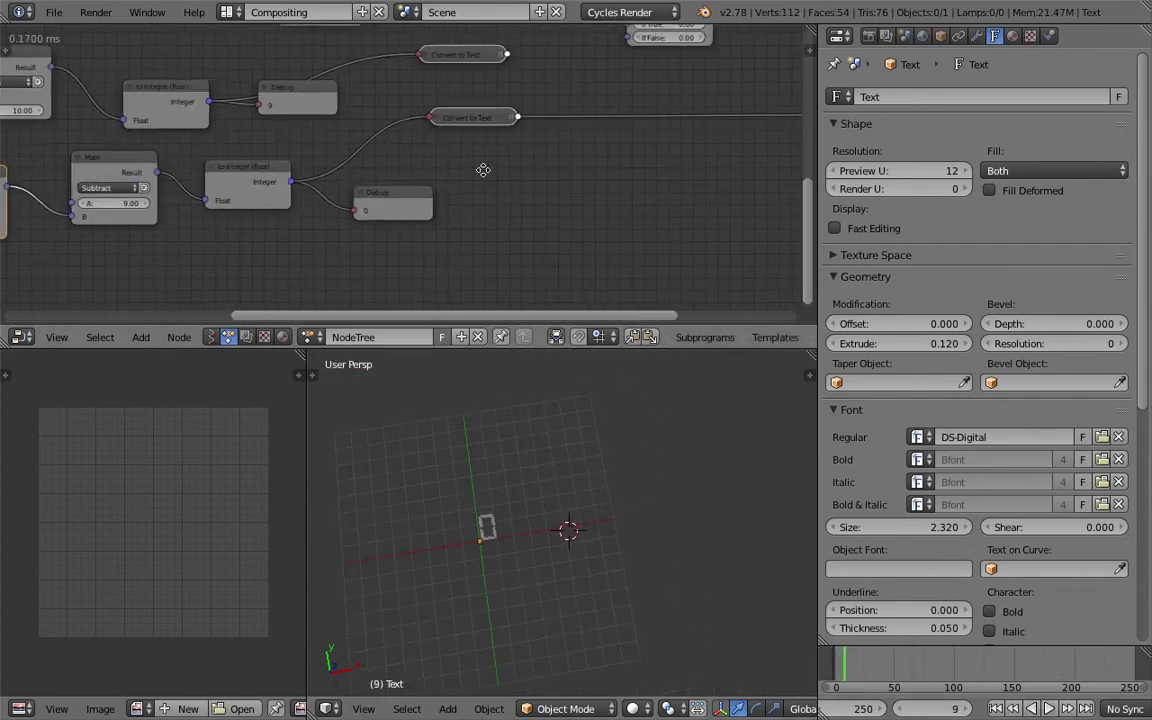
middle_click_drag(566, 168, 275, 203)
scroll(373, 198, "up", 3)
left_click_drag(553, 137, 518, 124)
scroll(640, 105, "down", 2)
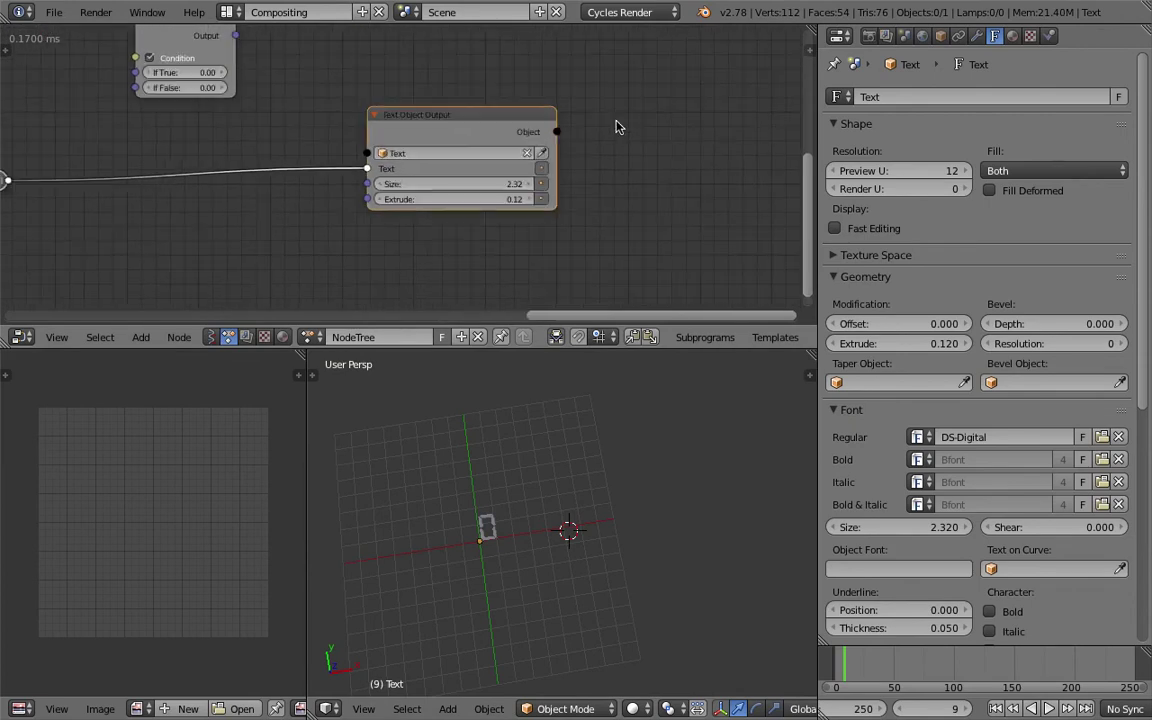
key("ctrl+s")
left_click(591, 123)
Step: Widen the 3D viewport by narrowing the image editor beside it, and save the file
middle_click_drag(530, 490, 543, 425)
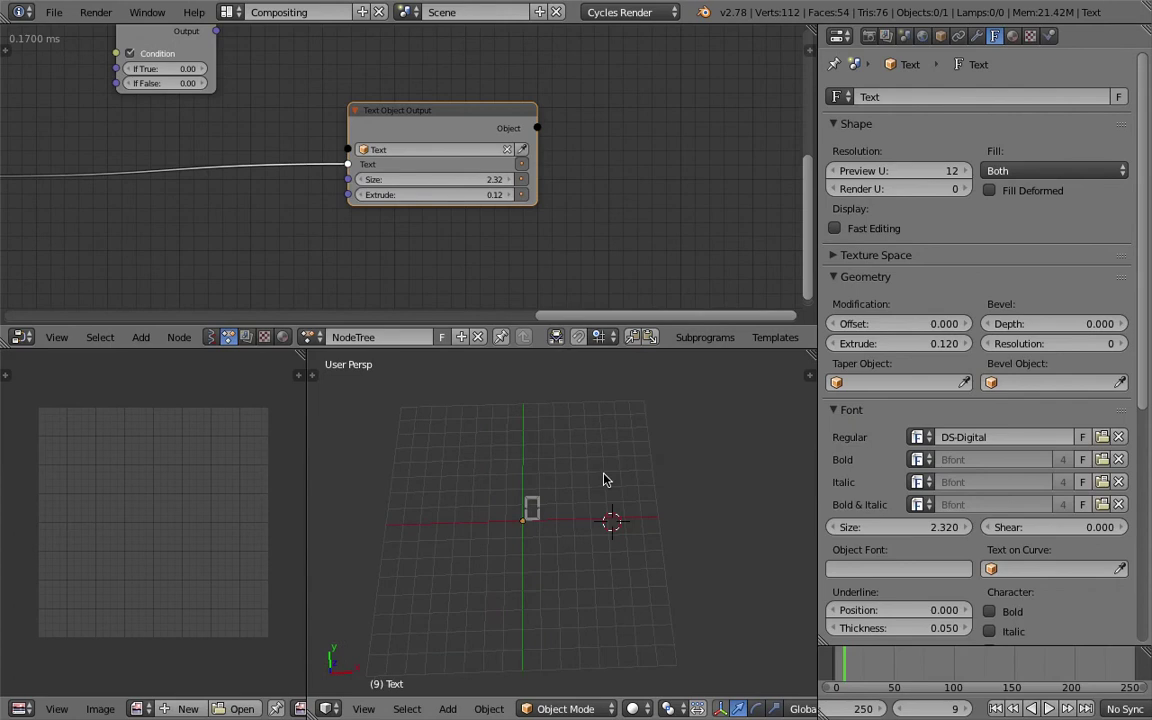
left_click_drag(306, 416, 202, 416)
key("ctrl+s")
left_click(333, 446)
middle_click_drag(340, 440, 393, 393)
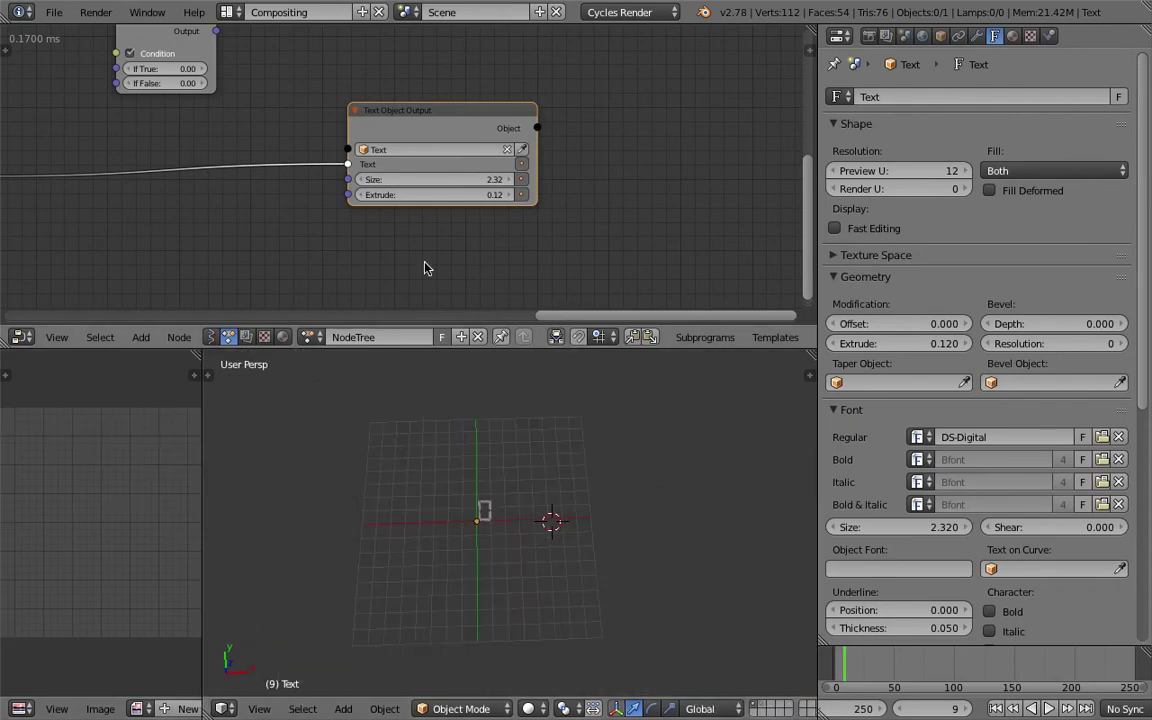
Step: Move the Text Object Output node farther from the Switch node, set its Size to 4.63, and save the file
scroll(400, 234, "down", 2)
left_click_drag(432, 138, 525, 115)
scroll(525, 115, "up", 2)
key("ctrl+s")
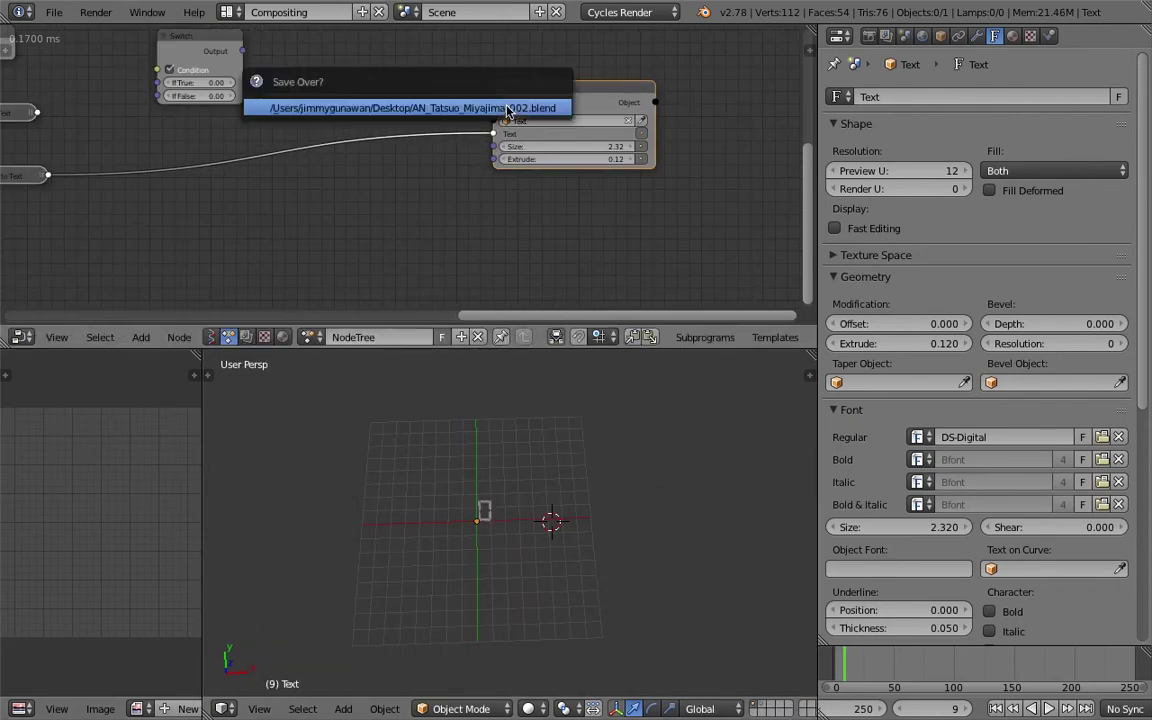
left_click_drag(610, 146, 662, 146)
key("ctrl+s")
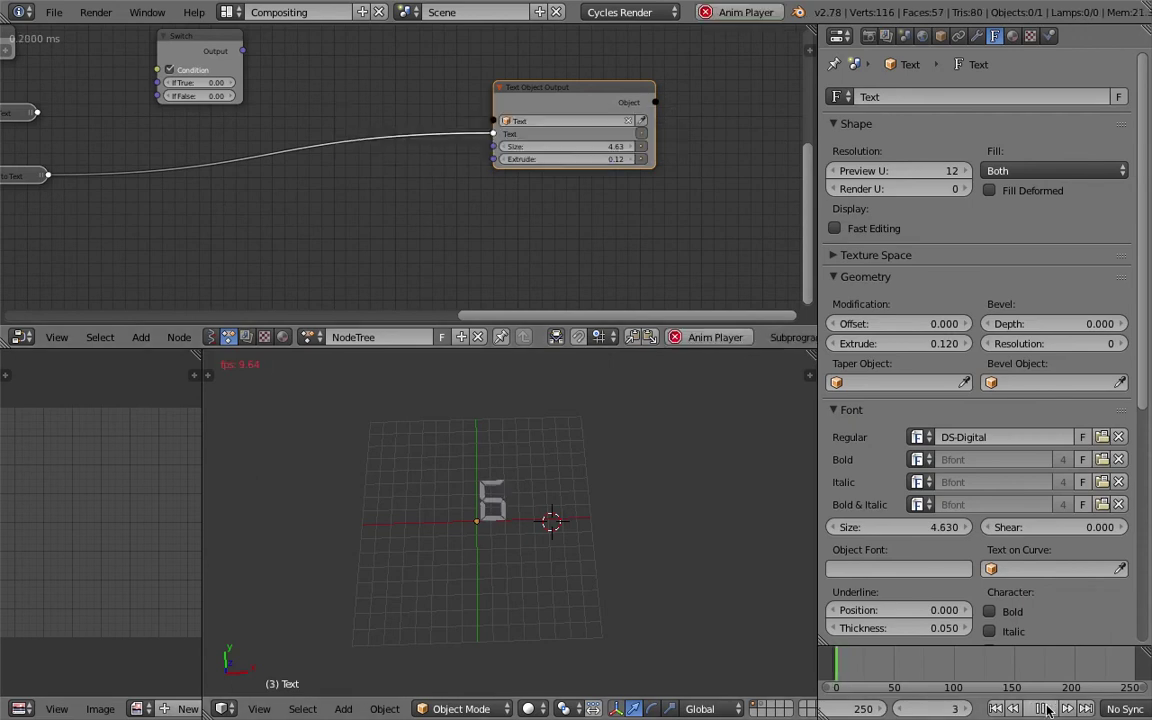
key("ctrl+s")
left_click(506, 548)
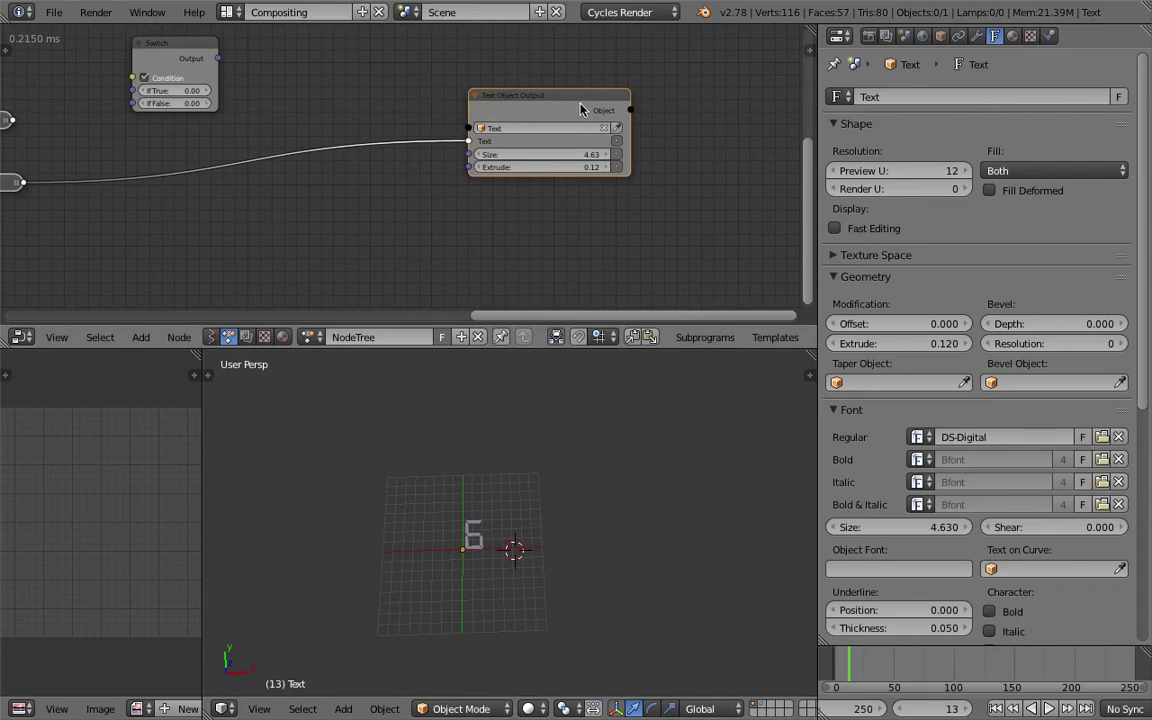
Step: Shift the Text Object Output node aside and add an Object Instancer node beneath it
left_click_drag(522, 93, 464, 79)
key("shift+a")
left_click(597, 235)
type("ob")
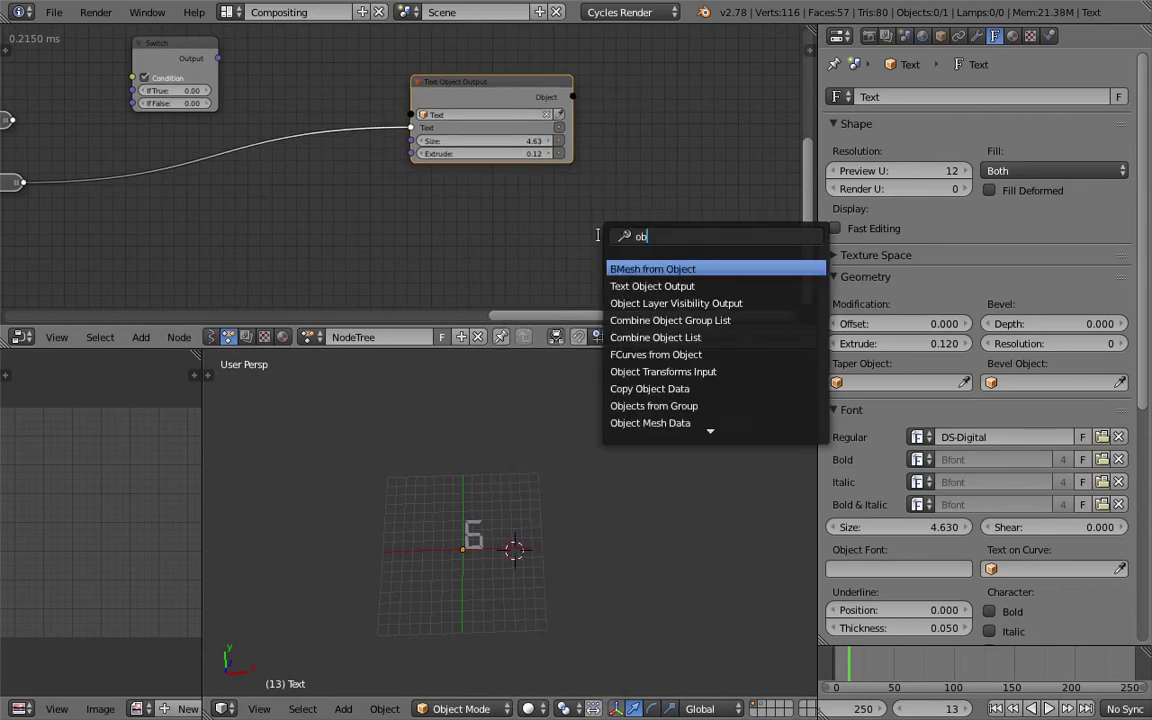
key("BackSpace")
key("BackSpace")
type("iuobject is")
key("BackSpace")
key("Down")
key("Return")
left_click(418, 175)
Step: Assign the digit text object as the Object Instancer's source object
scroll(418, 175, "up", 2)
left_click(483, 264)
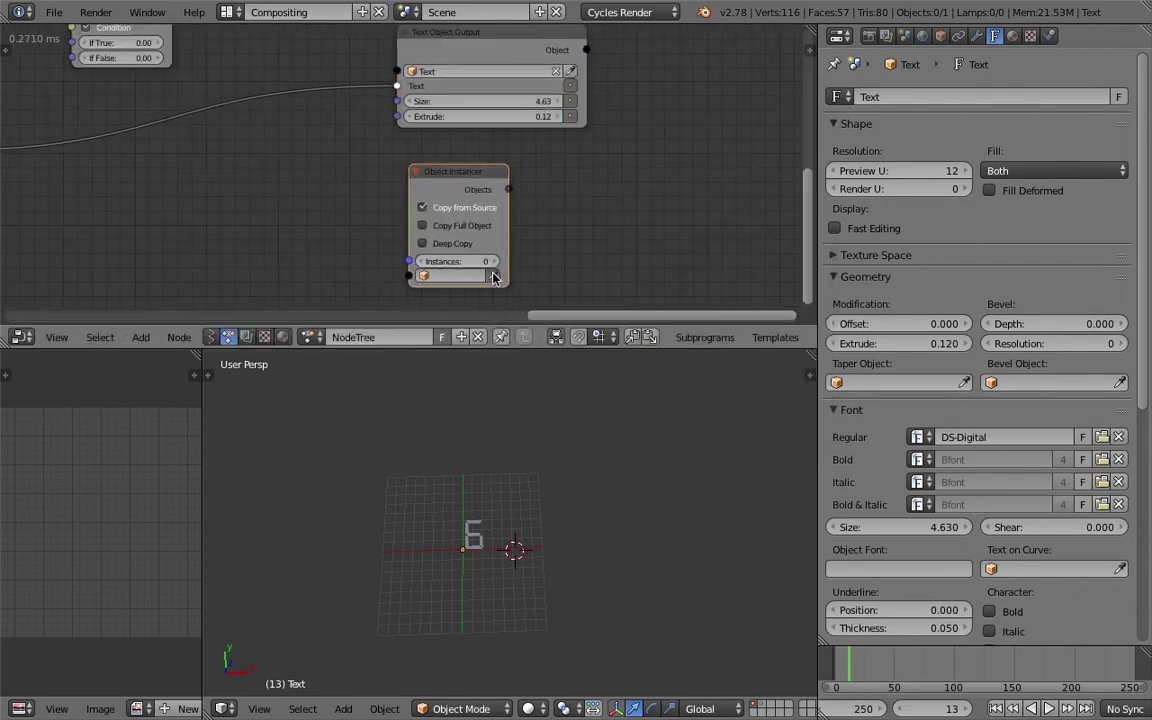
right_click(483, 537)
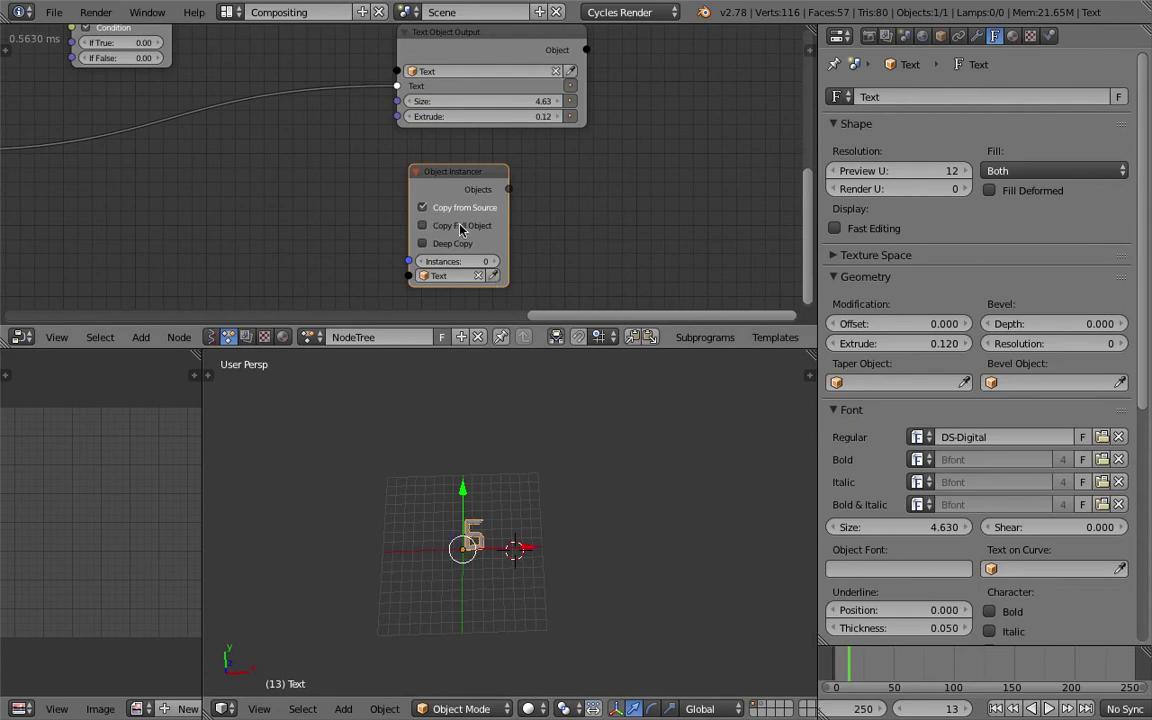
middle_click_drag(472, 482, 490, 503)
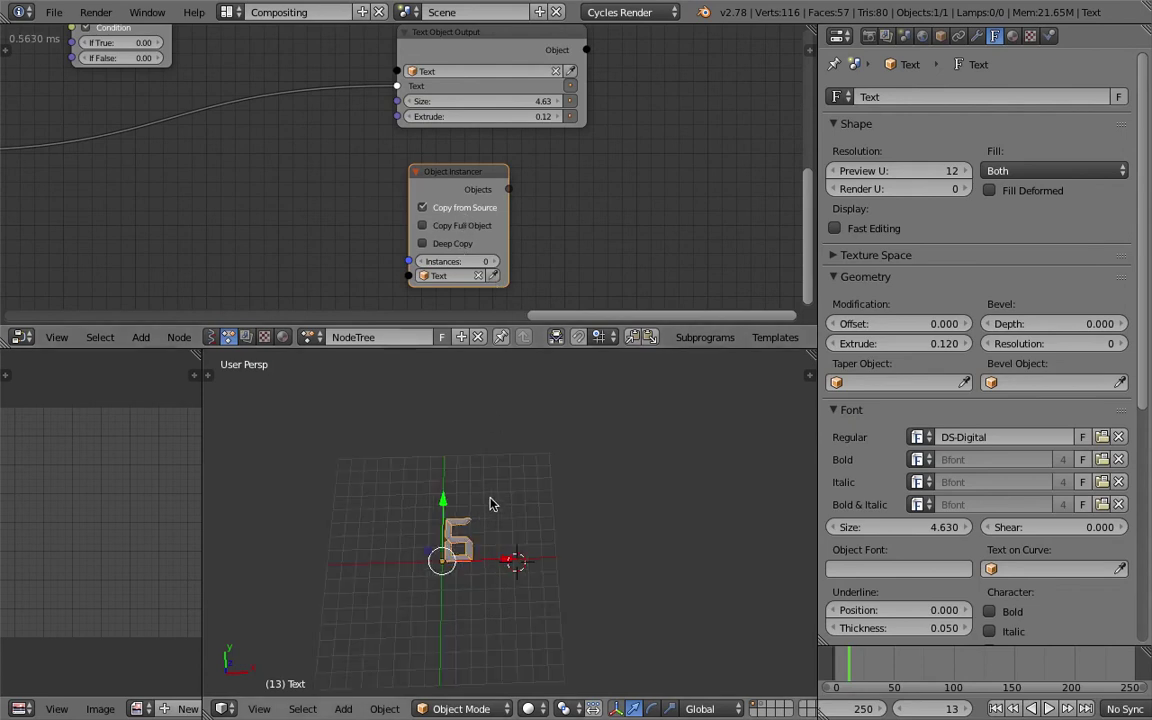
middle_click_drag(423, 464, 469, 521)
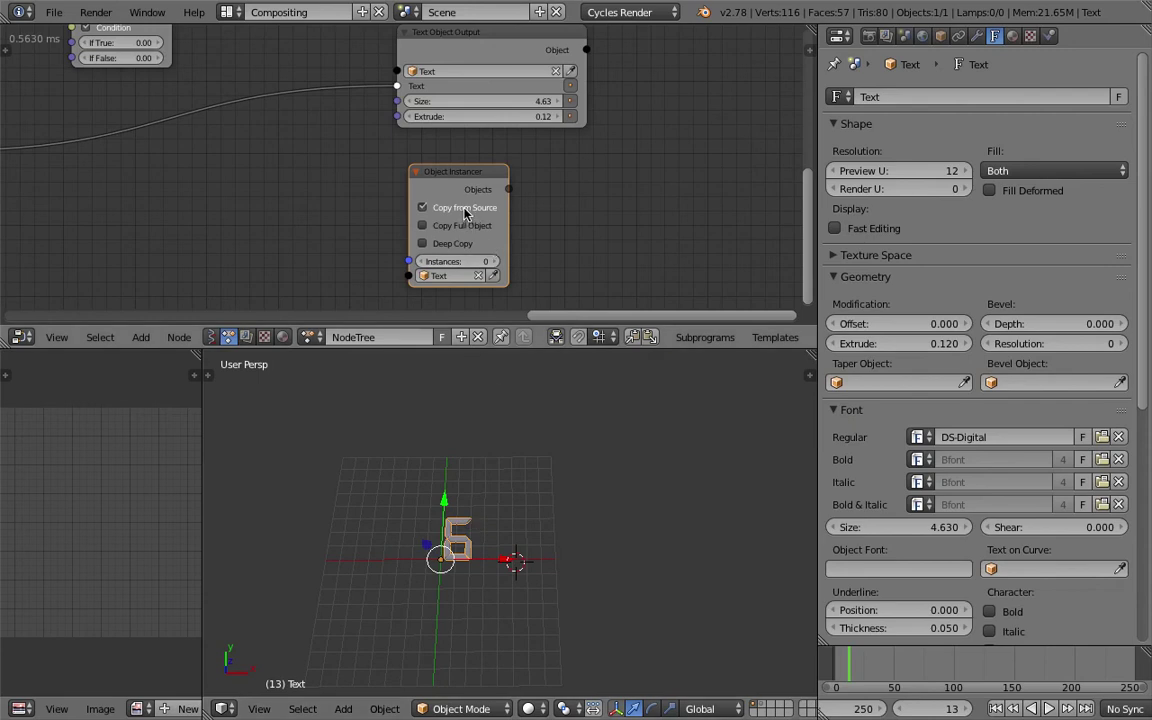
Step: Turn off Copy from Source on the Object Instancer, set its object type to Text with 10 instances, and save
left_click(465, 208)
left_click(462, 225)
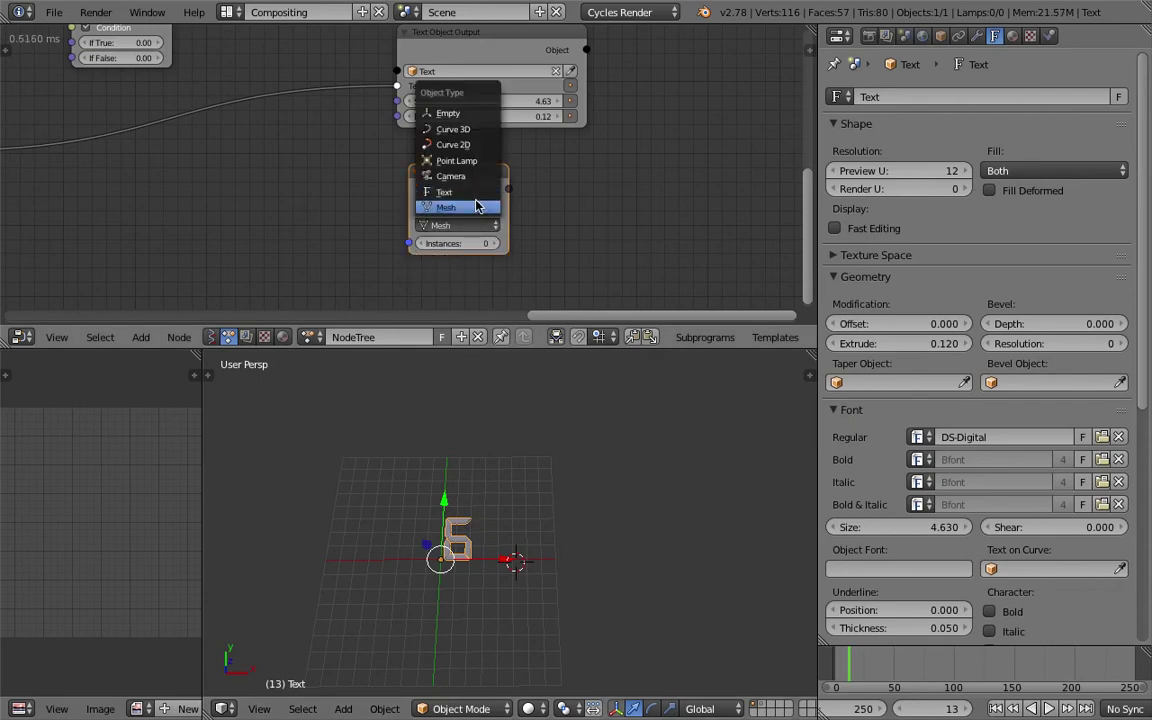
left_click(455, 192)
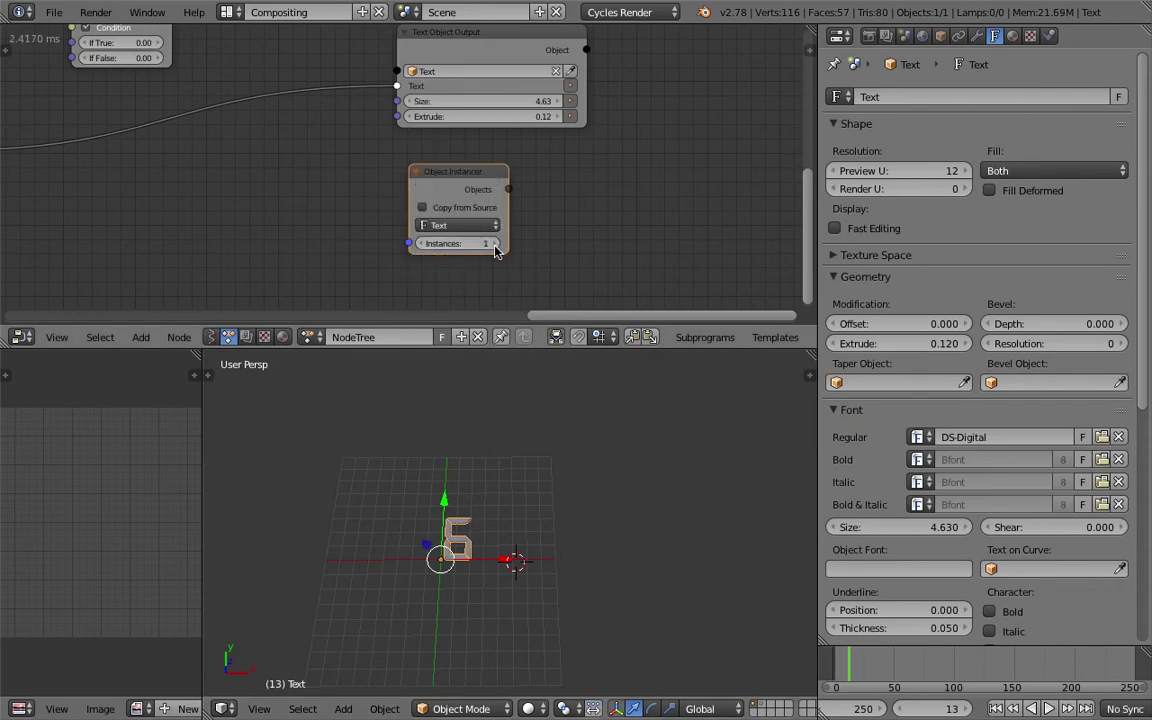
key("ctrl+s")
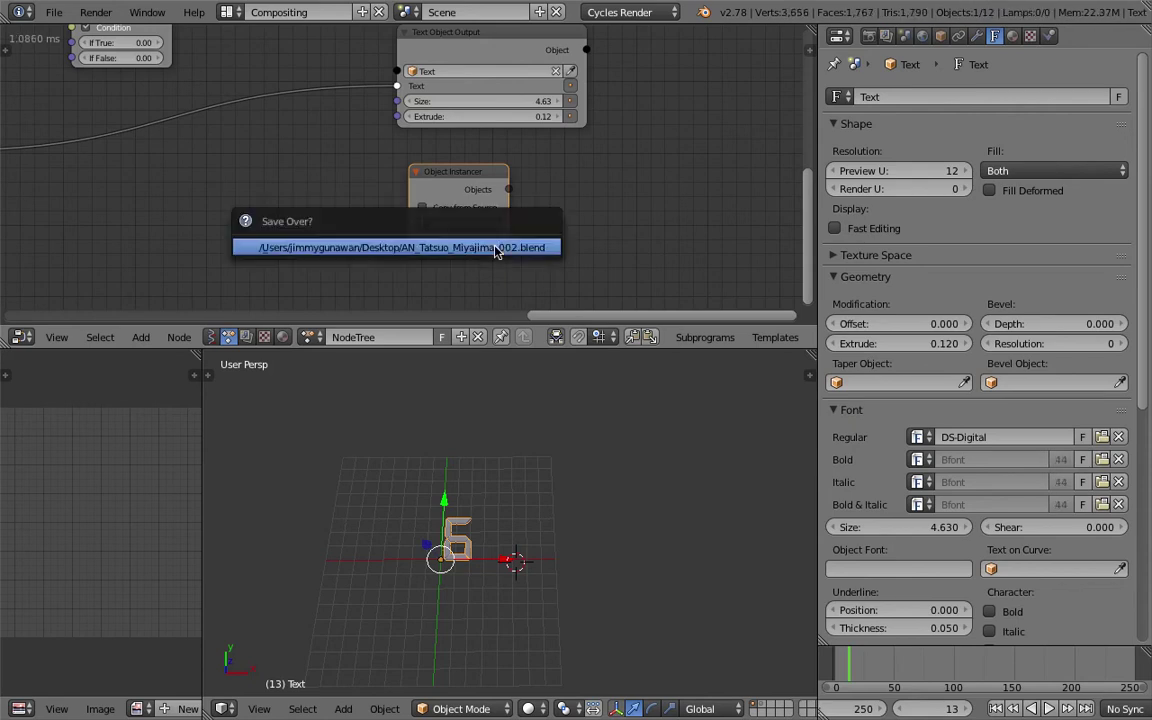
left_click(497, 250)
Step: Move the Object Instancer above the Text Object Output node and create a loop that iterates over its Objects output
middle_click_drag(546, 166, 360, 288)
left_click_drag(300, 300, 454, 117)
key("w")
left_click(571, 116)
left_click(640, 112)
scroll(545, 115, "down", 1)
left_click_drag(462, 121, 421, 65)
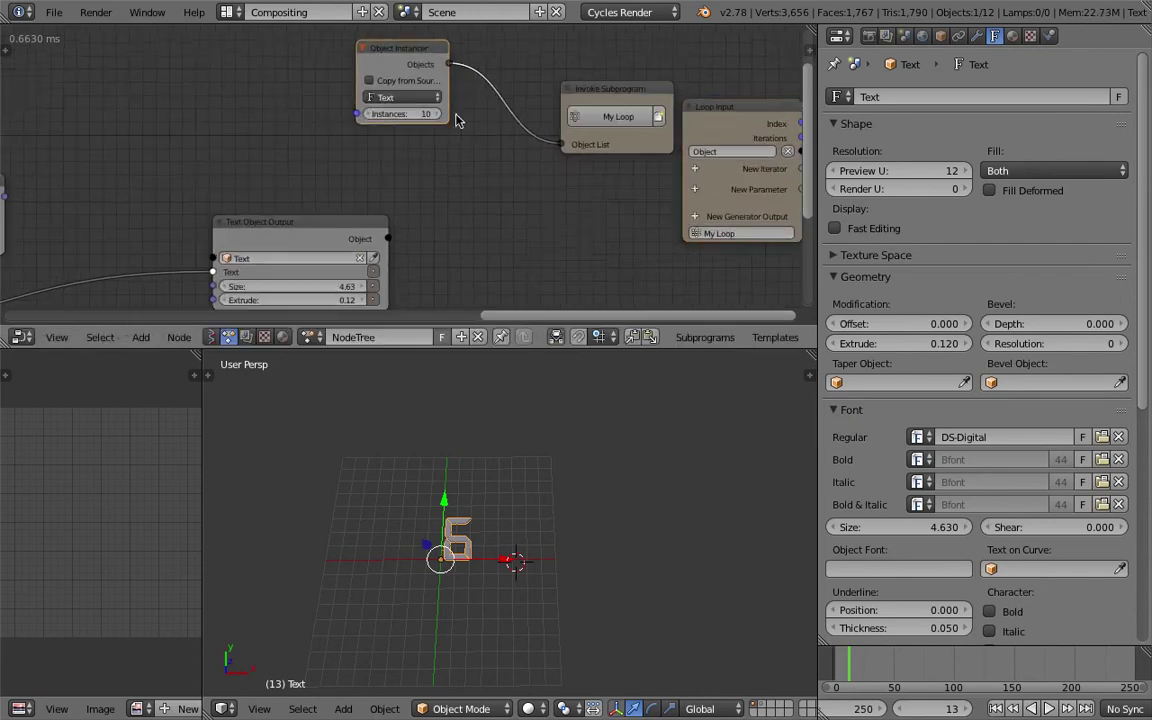
Step: Enlarge the node editor by lowering its border with the 3D viewport and narrowing the properties editor
scroll(455, 120, "down", 2)
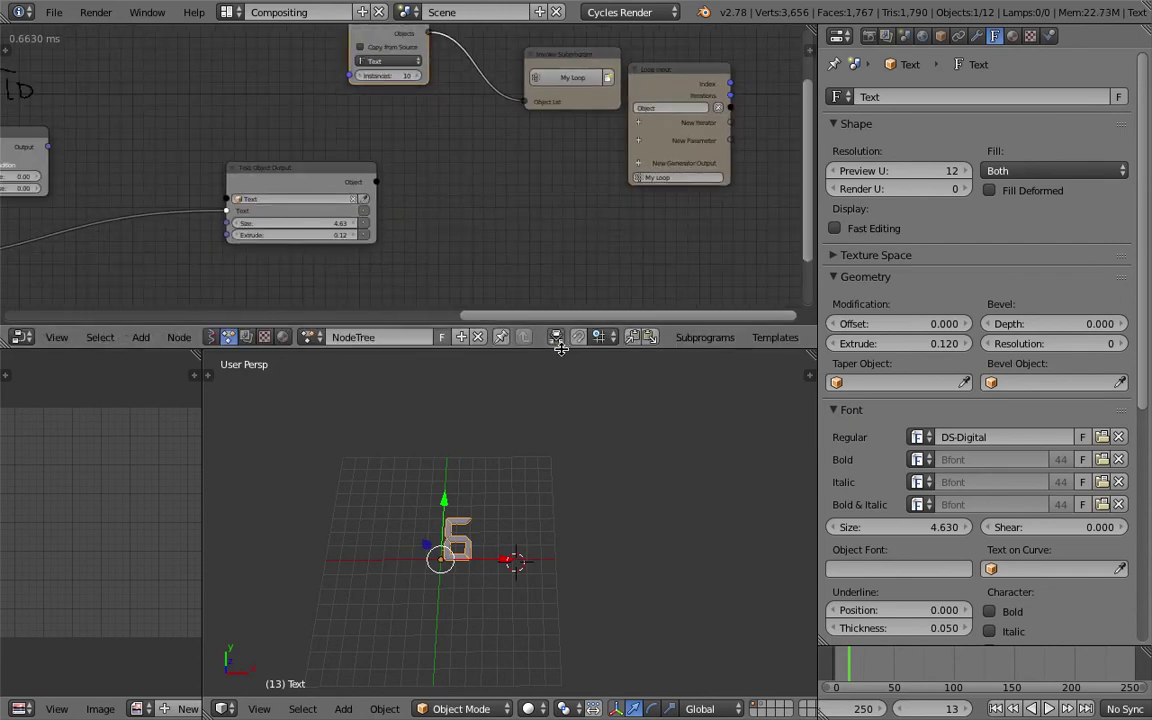
left_click_drag(560, 347, 560, 397)
scroll(406, 211, "up", 1)
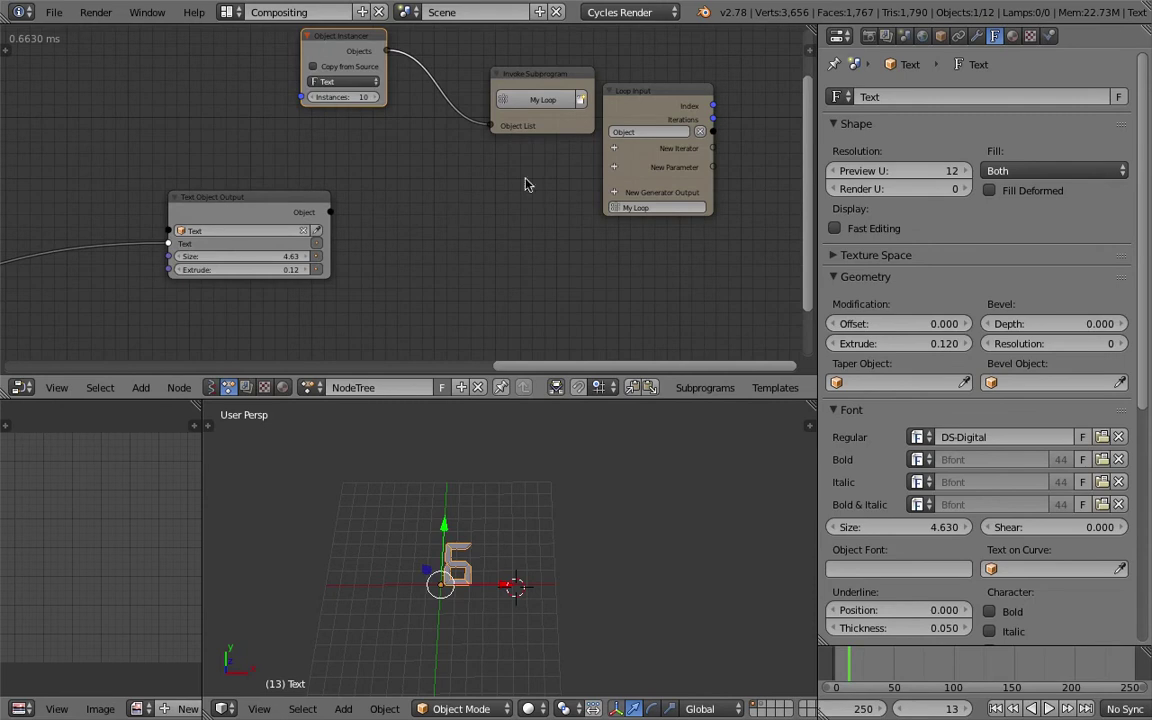
left_click_drag(822, 157, 887, 157)
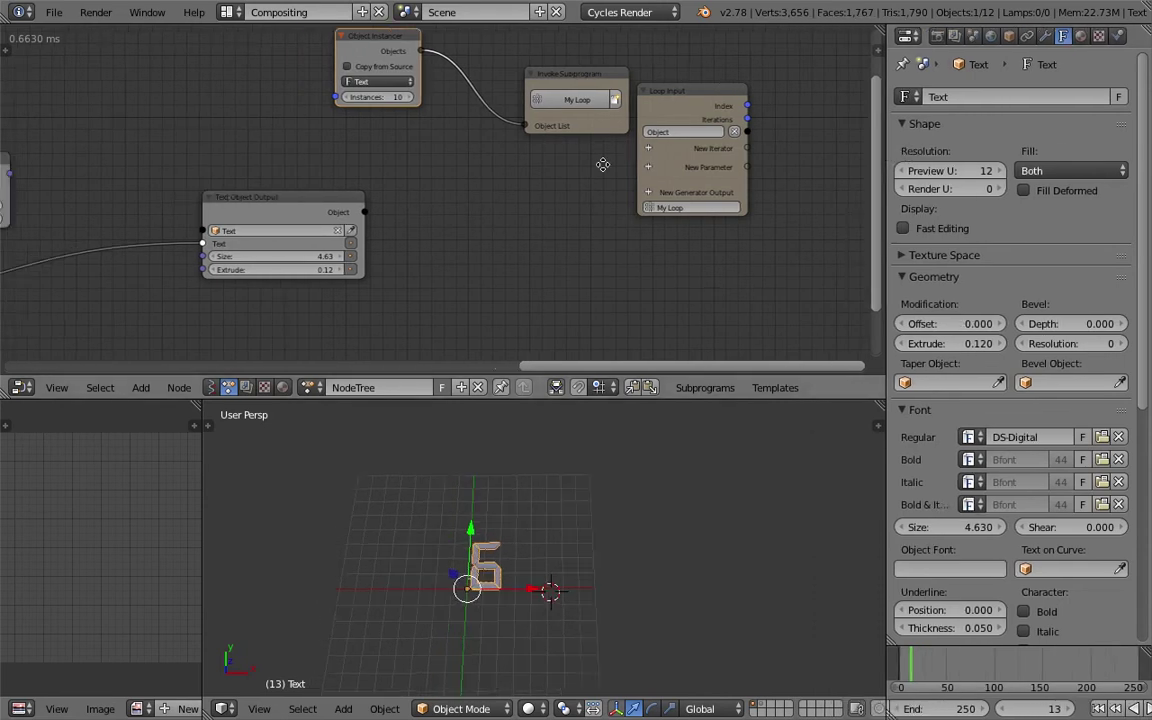
Step: Separate the Loop Input node from Invoke Subprogram, placing it beside Text Object Output and moving Invoke Subprogram and Object Instancer farther away
middle_click_drag(200, 188, 509, 180)
scroll(393, 198, "down", 1)
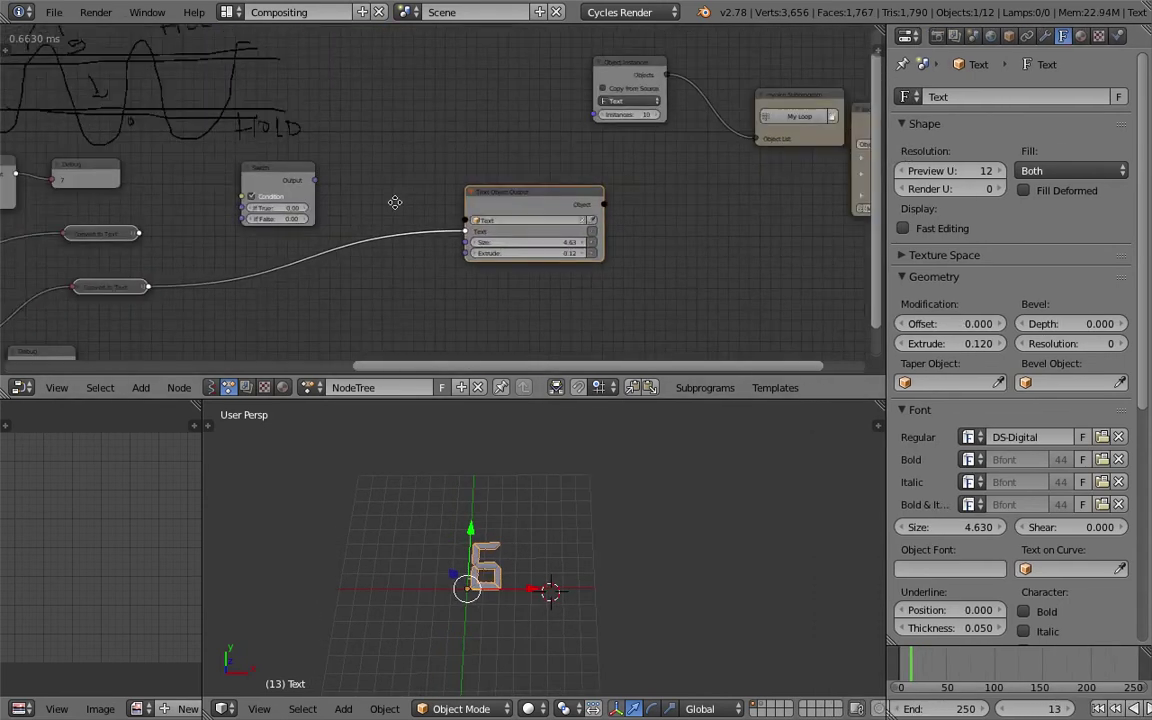
middle_click_drag(106, 174, 149, 175)
left_click(149, 175)
middle_click_drag(74, 177, 98, 172)
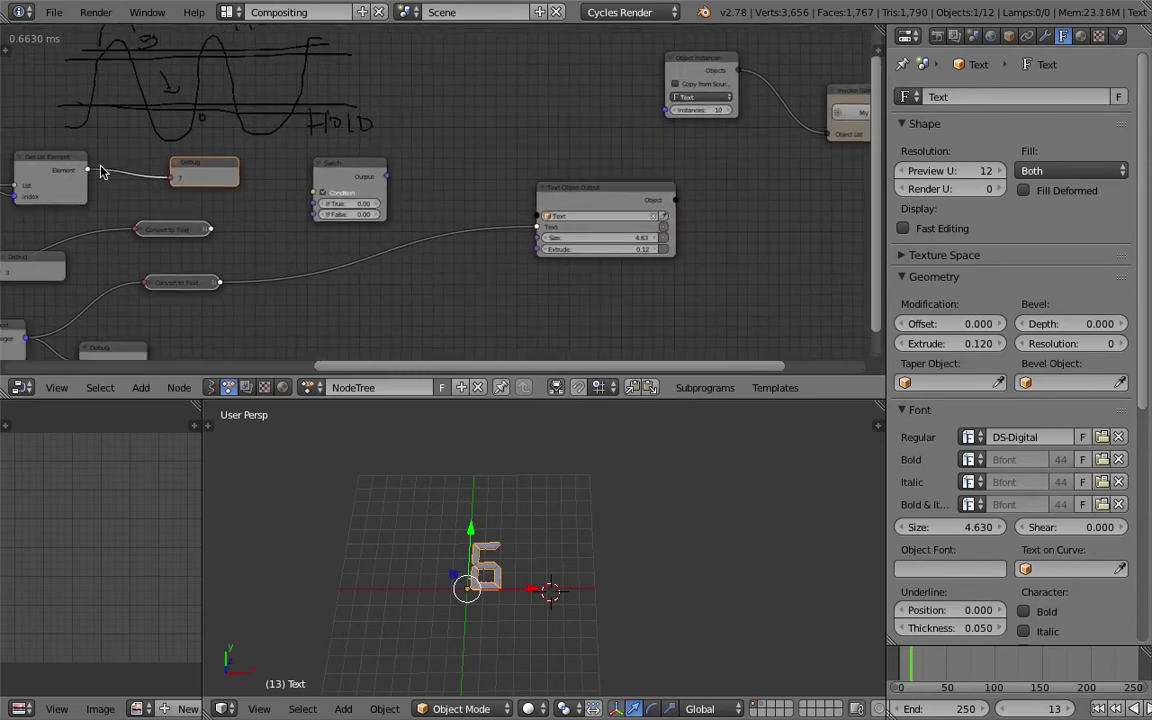
left_click_drag(89, 176, 514, 158)
scroll(514, 162, "down", 1)
middle_click_drag(514, 162, 328, 165)
left_click_drag(560, 135, 462, 188)
left_click_drag(500, 120, 599, 86)
left_click_drag(370, 92, 488, 52)
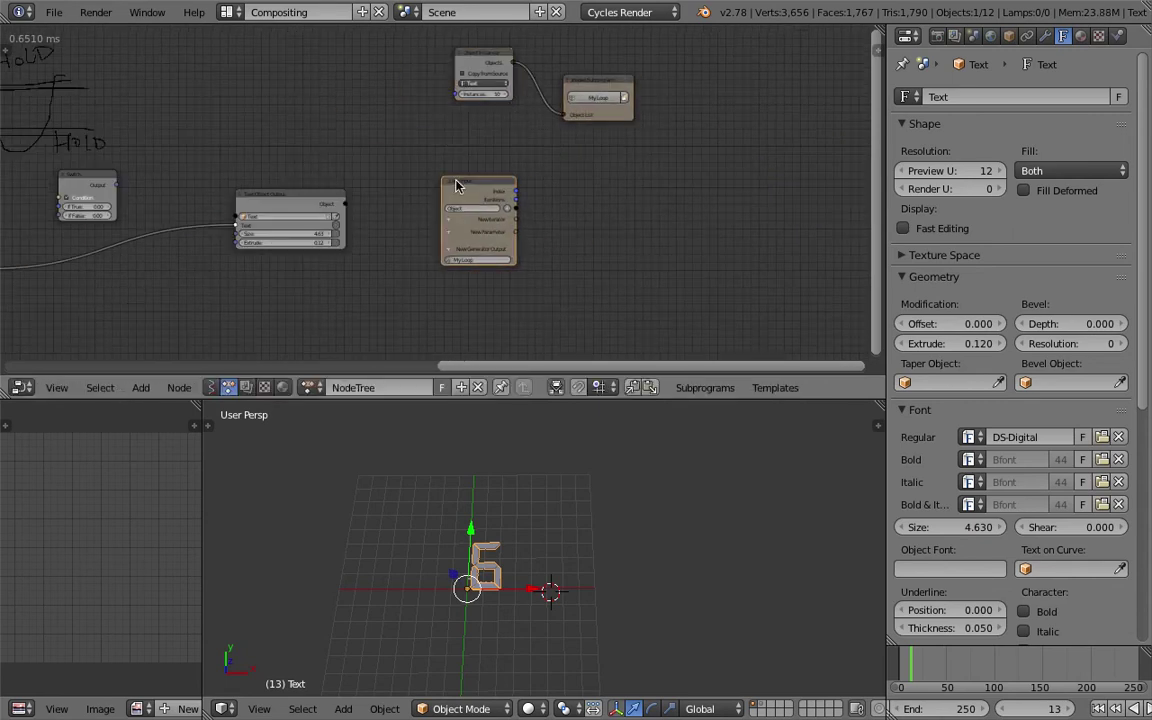
Step: Move the Loop Input node over to the digit nodes, placing it above the Switch node
left_click_drag(465, 182, 255, 85)
middle_click_drag(100, 103, 208, 119)
scroll(207, 119, "up", 1)
left_click_drag(355, 80, 238, 78)
scroll(238, 78, "up", 1)
middle_click_drag(238, 78, 462, 163)
middle_click_drag(505, 149, 582, 127)
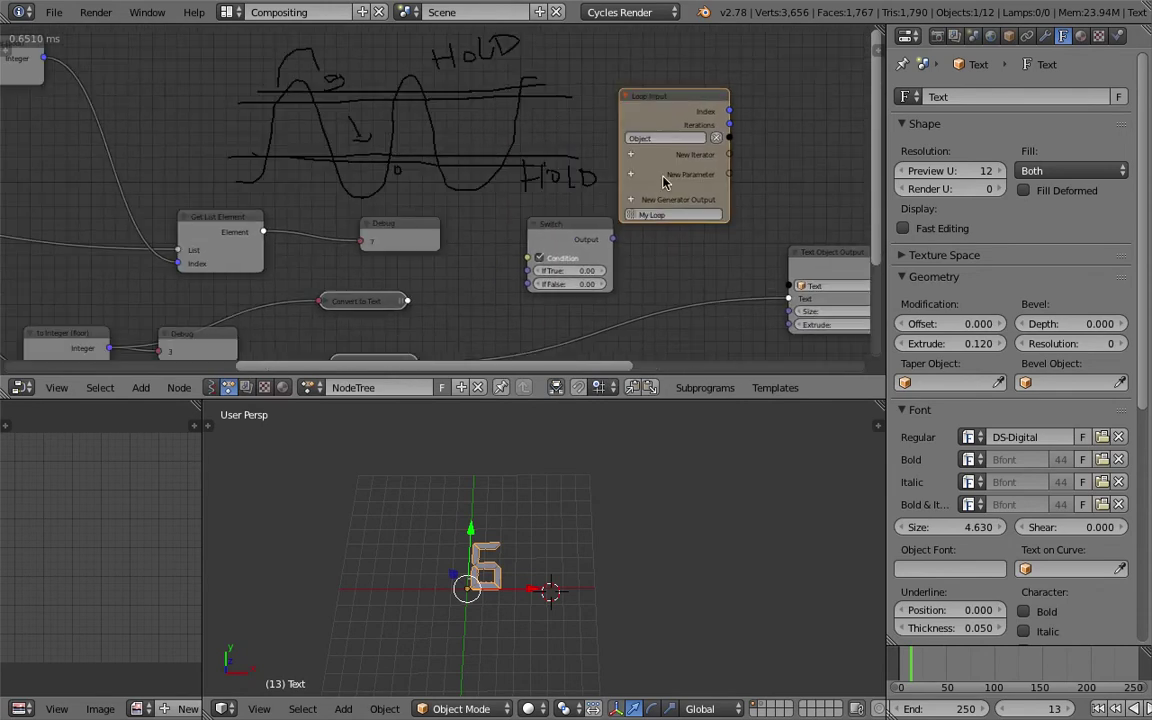
Step: Add a String parameter to the Loop Input node
left_click_drag(643, 170, 666, 175)
key("ctrl+a")
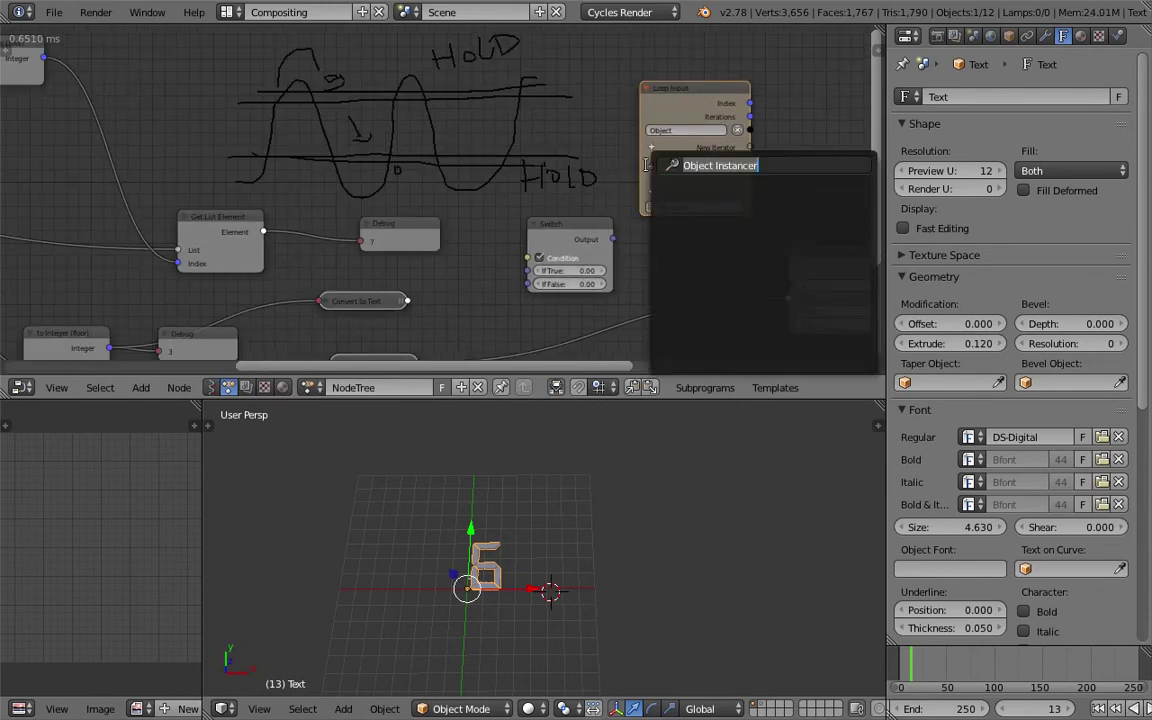
type("inte")
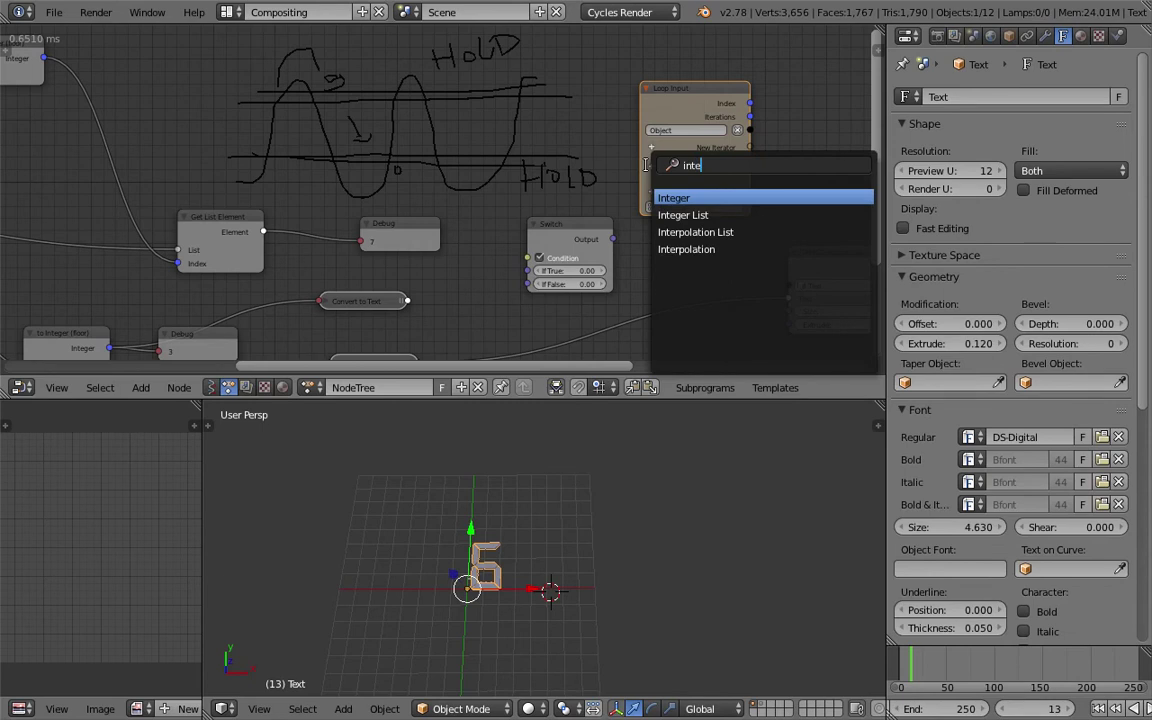
key("ctrl+BackSpace")
type("text")
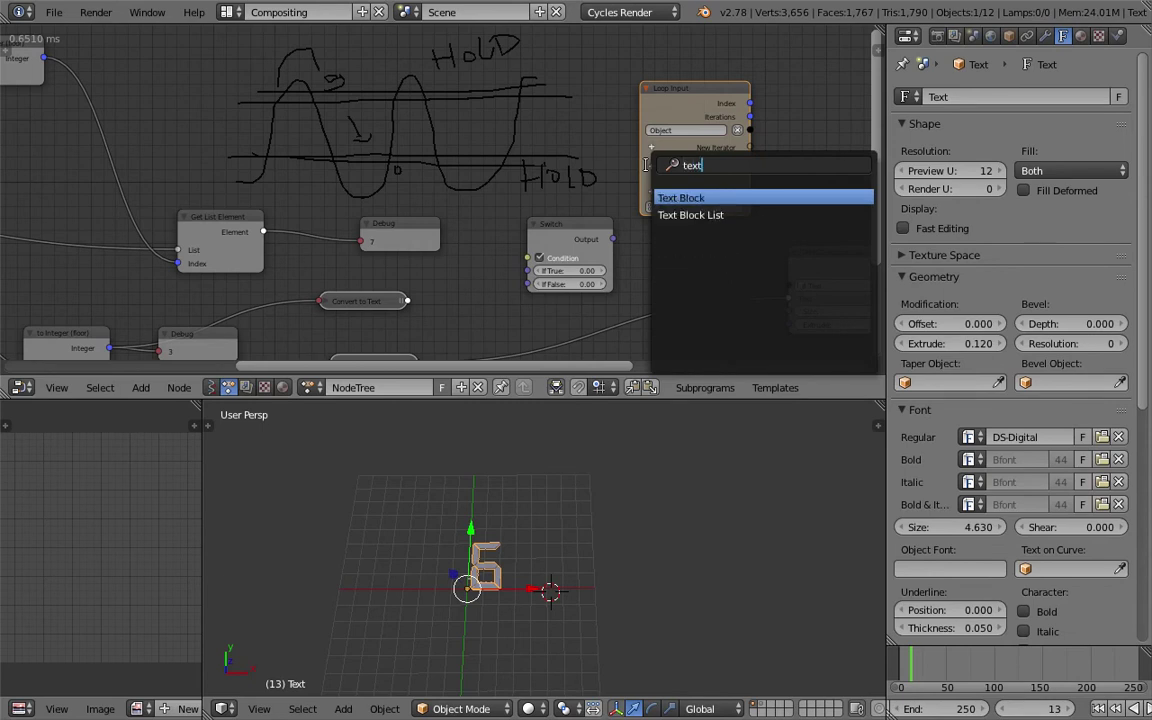
type("string")
key("Down")
key("Return")
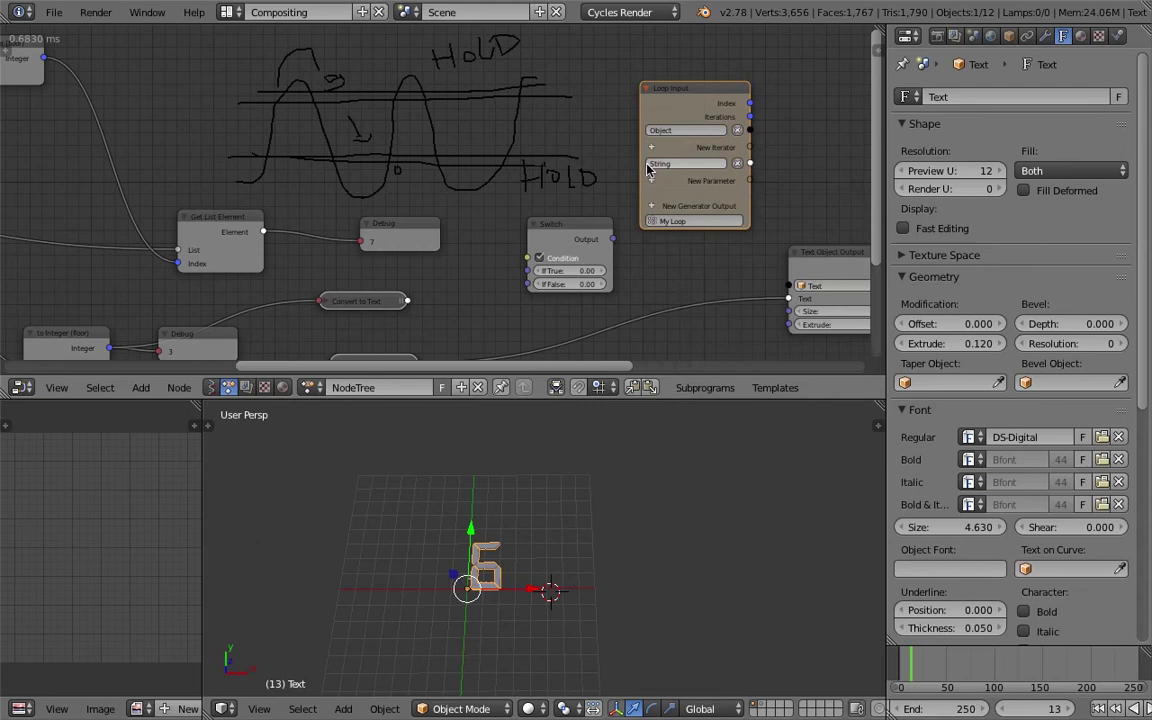
Step: Move the Loop Input node above Text Object Output, shift Invoke Subprogram farther away, and save the file
middle_click_drag(673, 107, 640, 115)
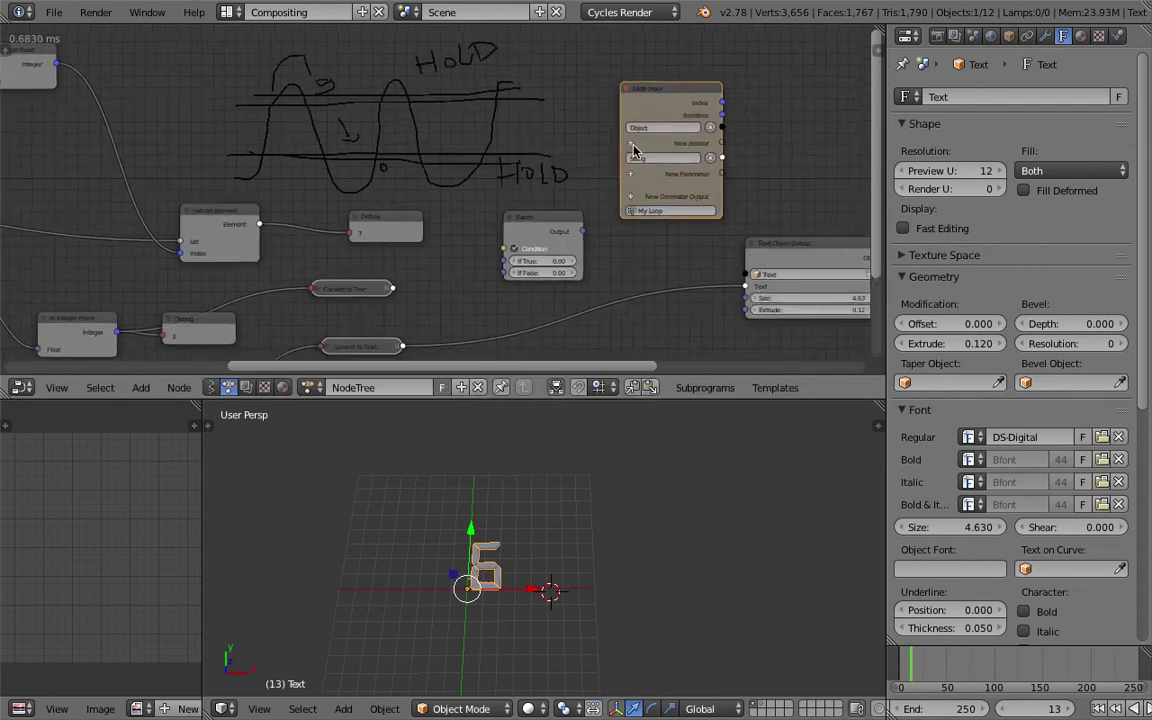
scroll(600, 138, "down", 2)
left_click_drag(815, 99, 693, 124)
scroll(693, 124, "down", 5, "ctrl")
left_click_drag(773, 106, 572, 154)
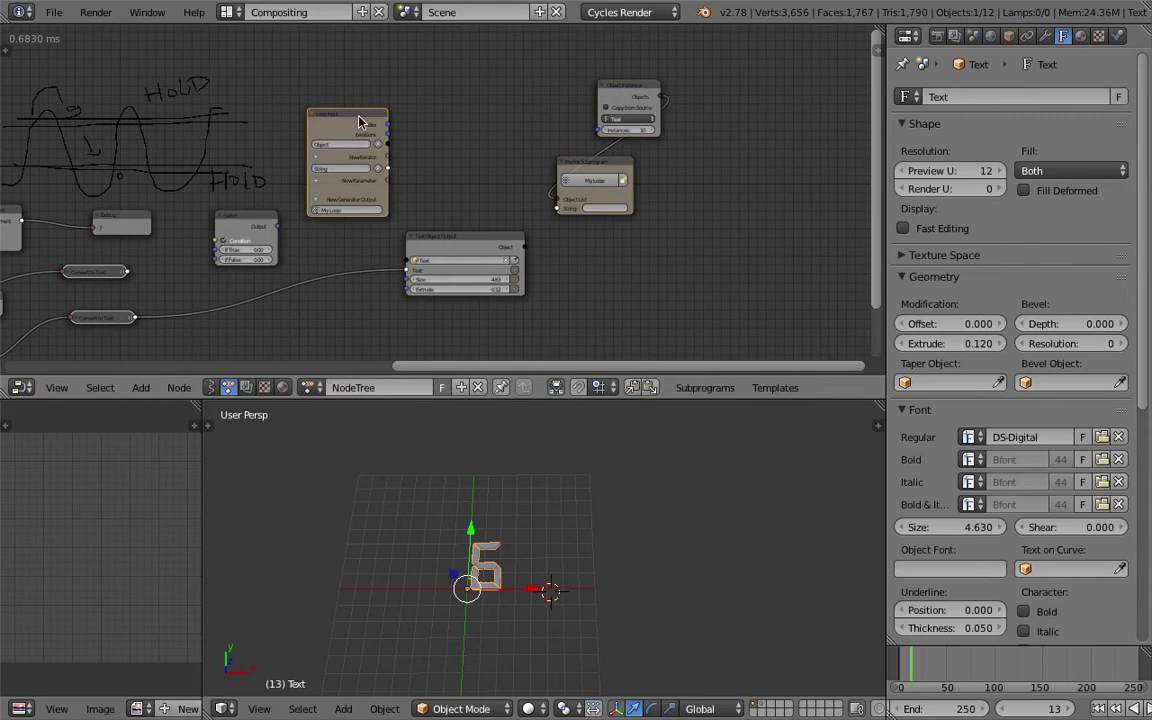
left_click_drag(360, 121, 457, 84)
left_click_drag(589, 172, 646, 179)
scroll(600, 170, "up", 5, "ctrl")
key("ctrl+s")
left_click(527, 147)
Step: Link the Get List Element node's output to the String input of Invoke Subprogram and save the file
left_click_drag(174, 226, 757, 222)
scroll(600, 200, "down", 5, "ctrl")
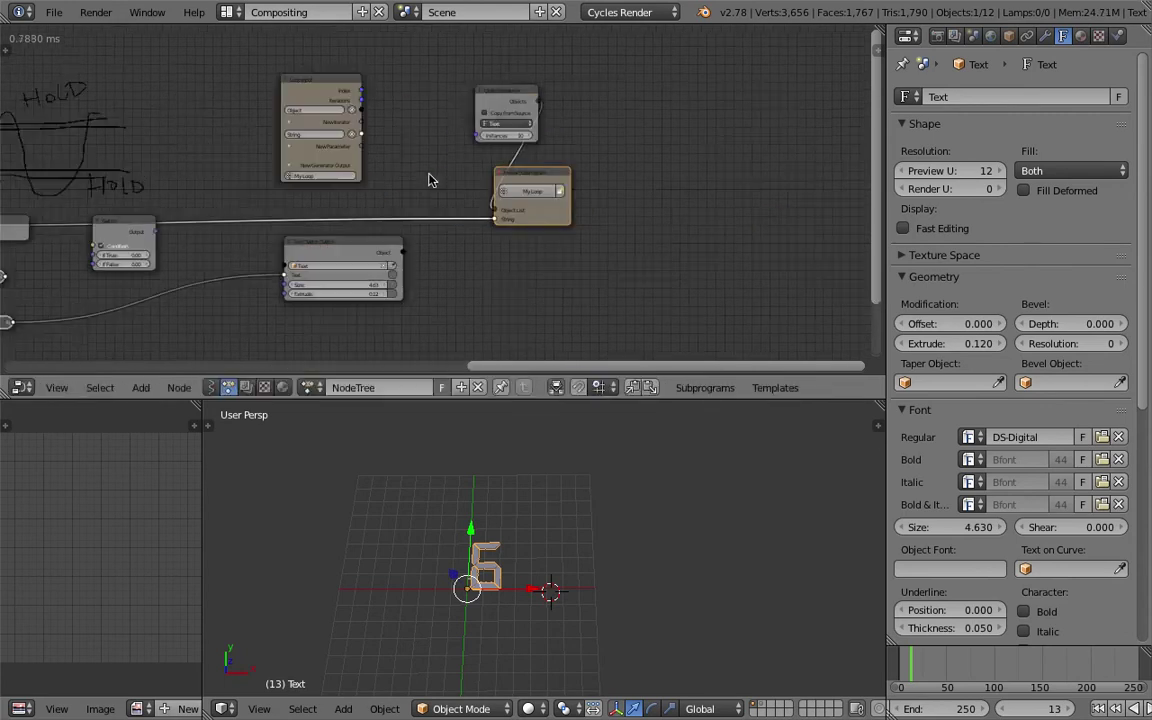
key("ctrl+s")
left_click(476, 132)
Step: Arrange Object Instancer before Invoke Subprogram and Loop Input after it, and save the file
left_click_drag(450, 70, 410, 155)
left_click_drag(273, 60, 700, 115)
scroll(650, 150, "down", 5, "ctrl")
scroll(480, 184, "up", 1)
key("ctrl+s")
left_click(476, 124)
scroll(285, 165, "down", 4, "ctrl")
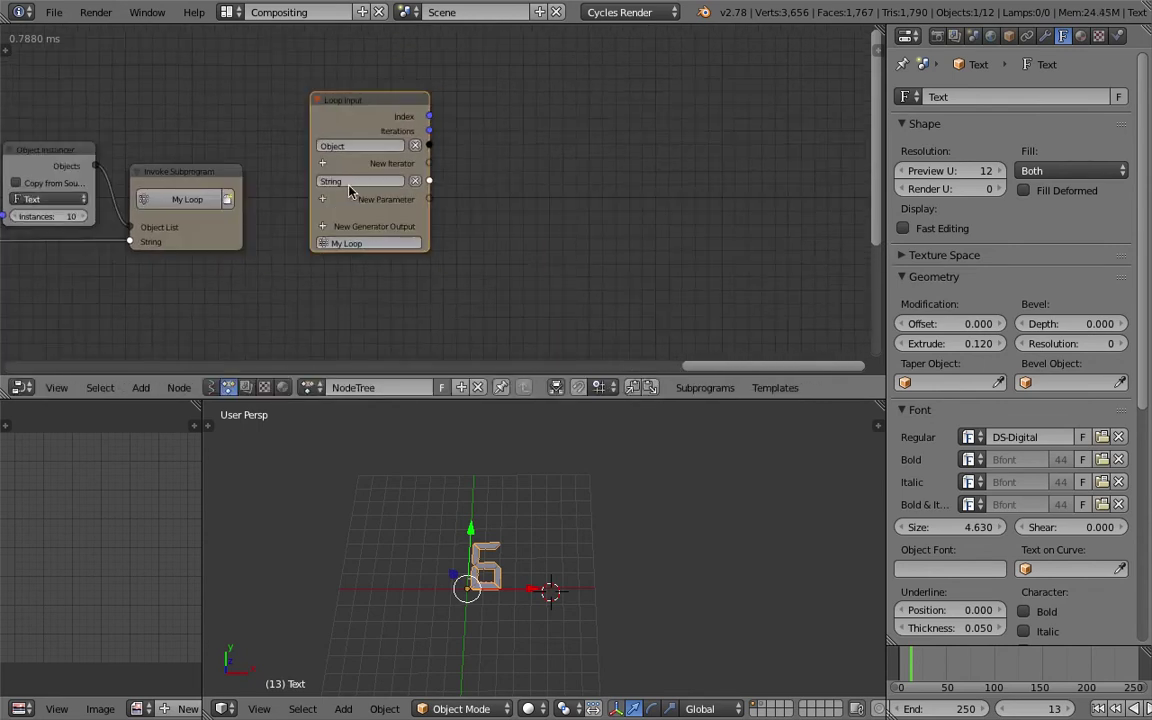
scroll(237, 170, "up", 1)
scroll(215, 193, "up", 1, "ctrl")
key("ctrl+s")
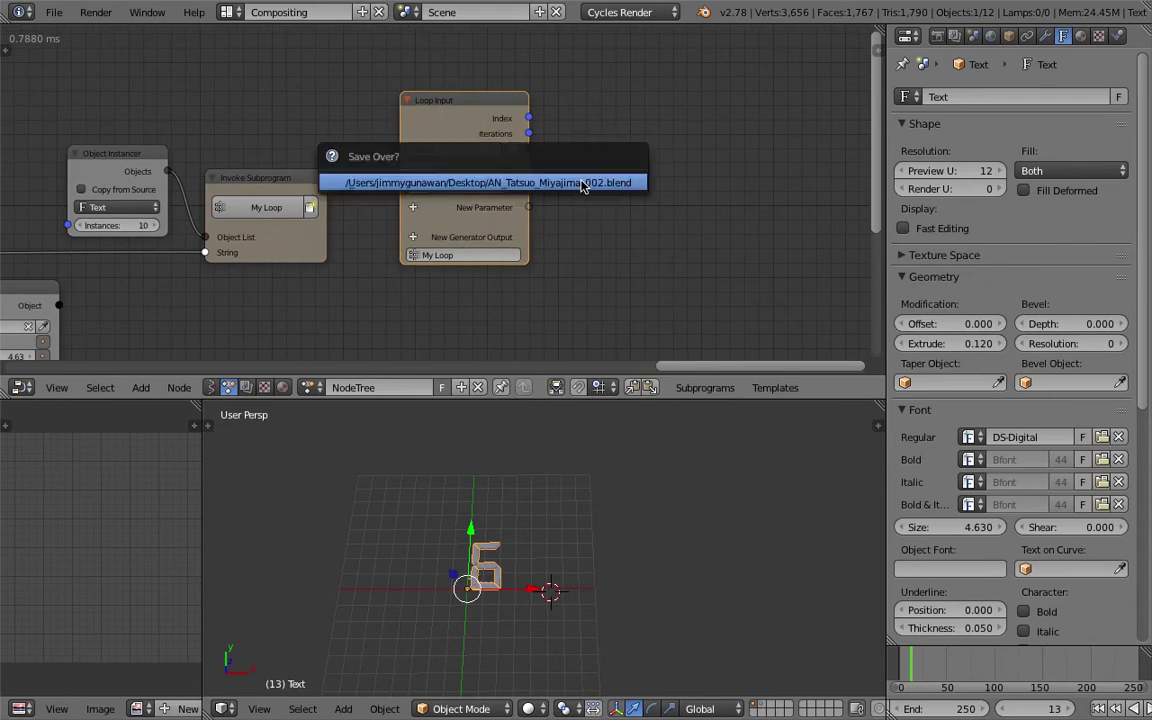
left_click(480, 177)
Step: Move the Text Object Output node to just after the Loop Input node
scroll(592, 151, "down", 3, "ctrl")
scroll(350, 321, "up", 1, "ctrl")
scroll(350, 321, "down", 2)
left_click_drag(185, 188, 742, 148)
scroll(445, 152, "up", 4)
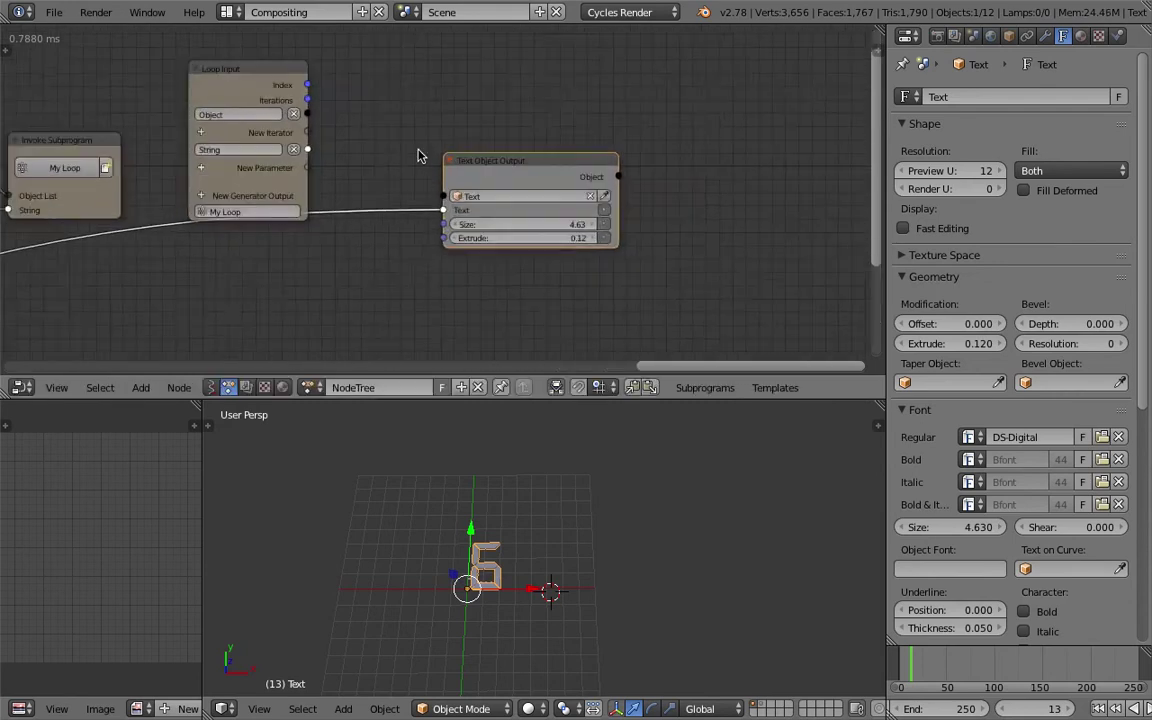
Step: Link the Loop Input's Object and String outputs to Text Object Output's Object and Text inputs, bringing the two nodes level
left_click_drag(324, 106, 328, 113)
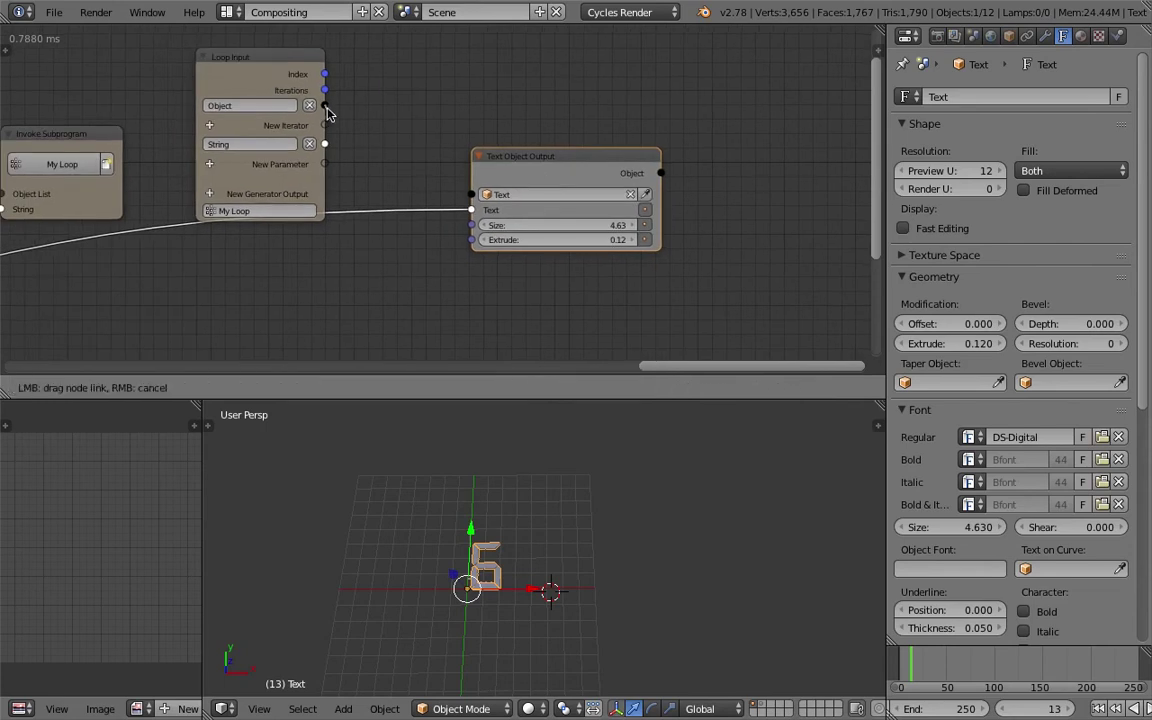
left_click_drag(463, 190, 471, 194)
left_click_drag(260, 57, 296, 49)
left_click_drag(360, 137, 471, 210)
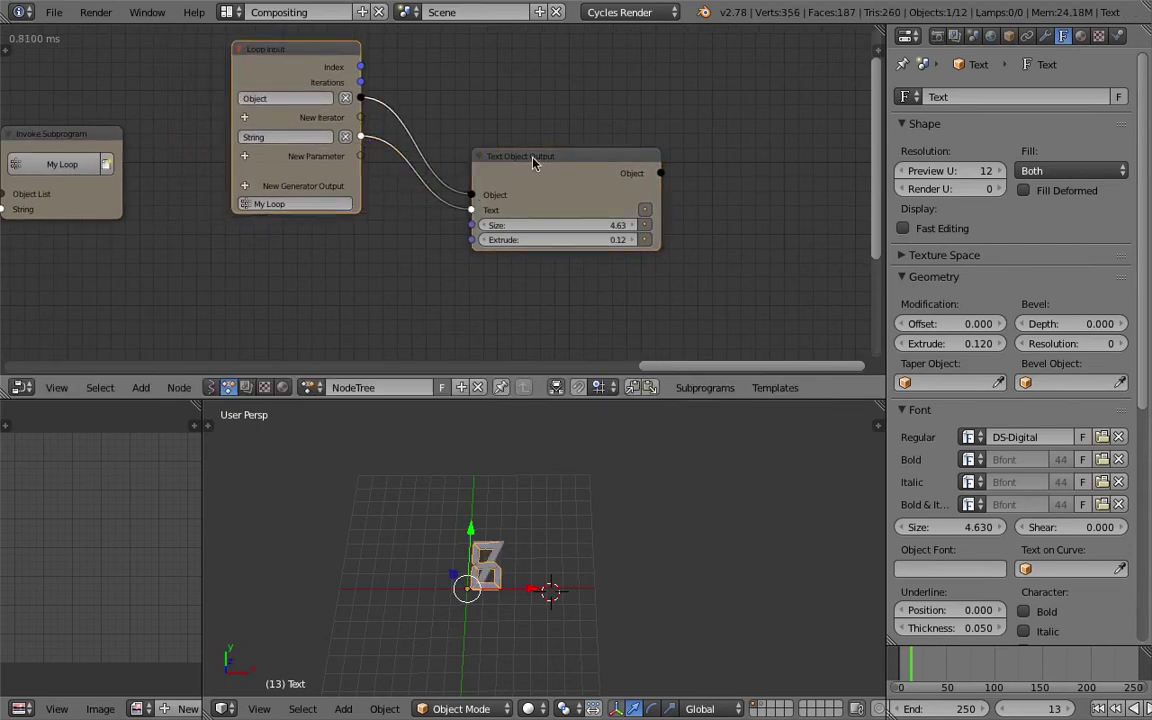
left_click_drag(481, 151, 447, 90)
Step: Play the animation from the first frame to check the looped text output
left_click(1100, 709)
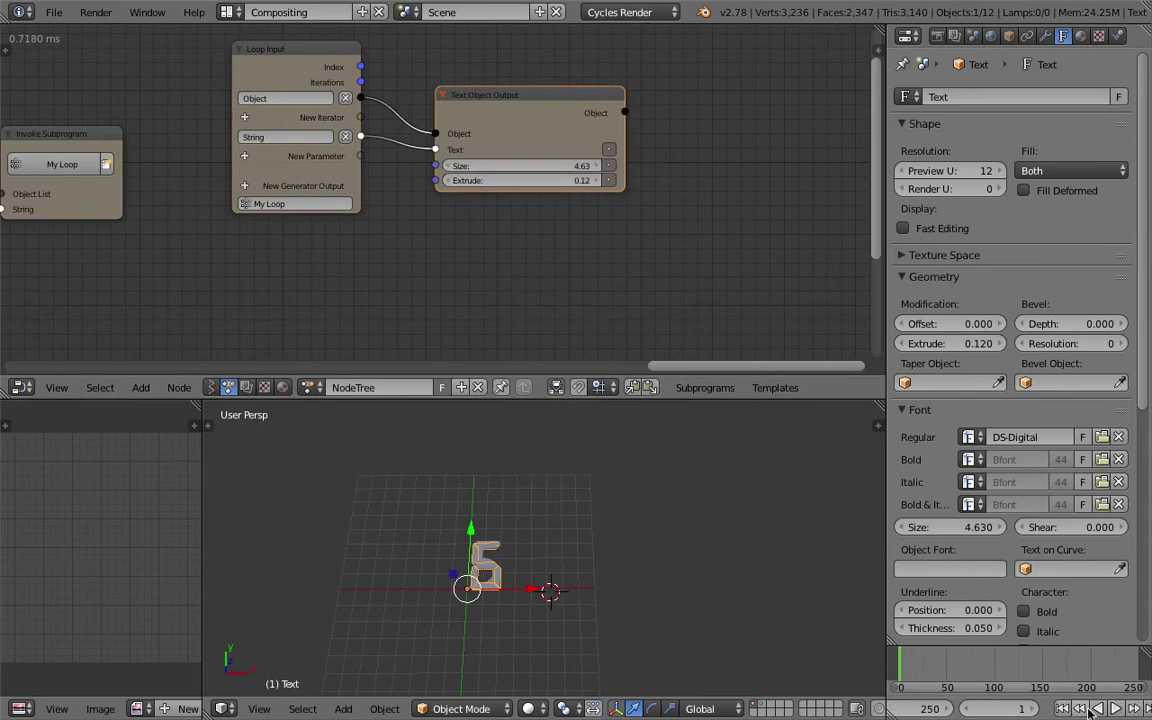
left_click(1113, 711)
key("ctrl+s")
Step: Add an Object Transforms Output node with location enabled on all axes, and link Text Object Output's Object to it
middle_click_drag(571, 186, 483, 201)
key("shift+a")
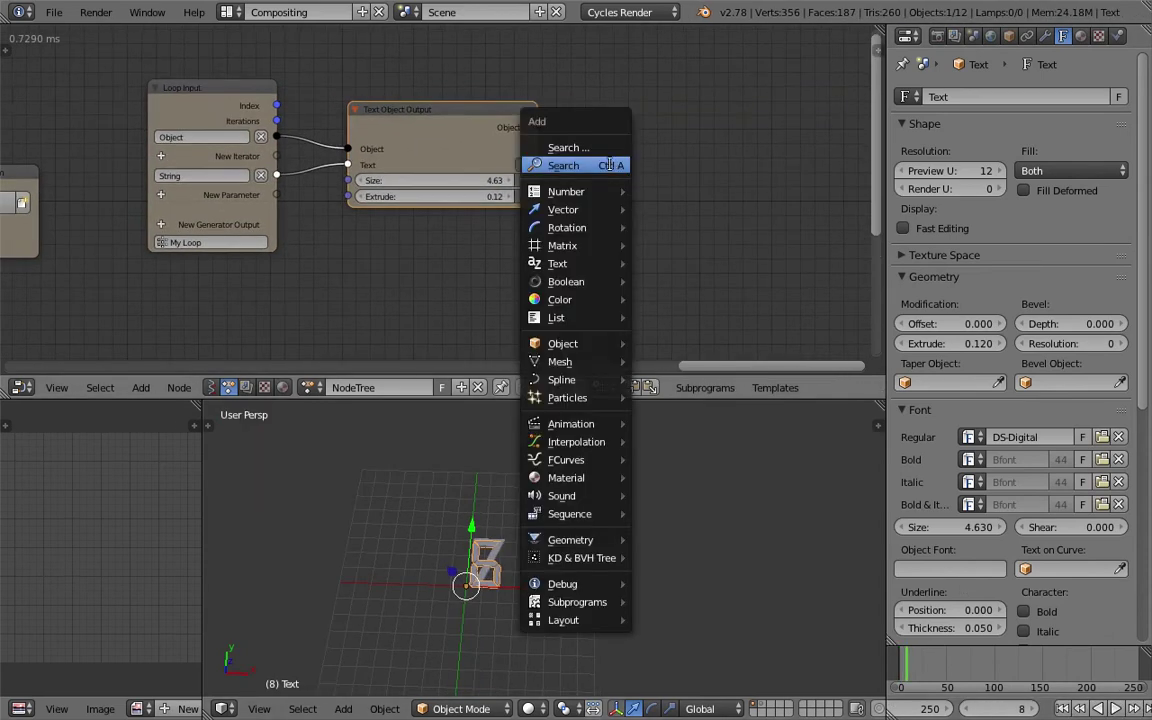
left_click(589, 162)
type("object tr")
key("Down")
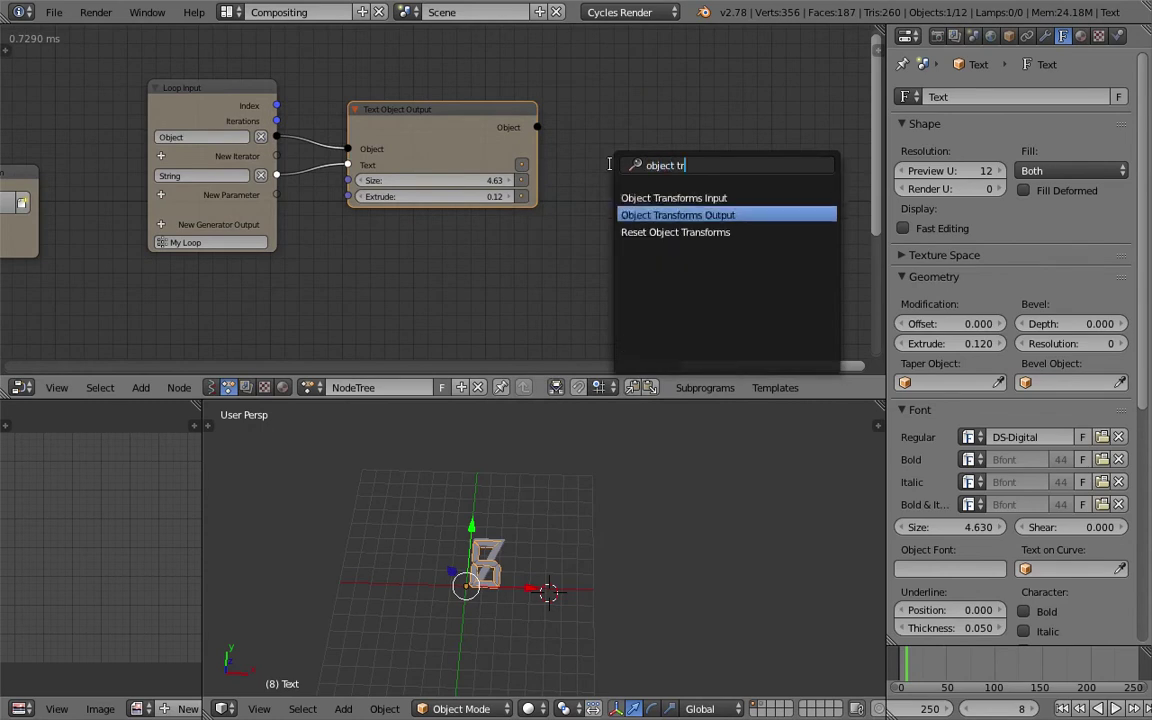
key("Return")
left_click(613, 171)
left_click_drag(645, 208, 703, 137)
left_click_drag(537, 127, 537, 128)
left_click_drag(640, 208, 651, 204)
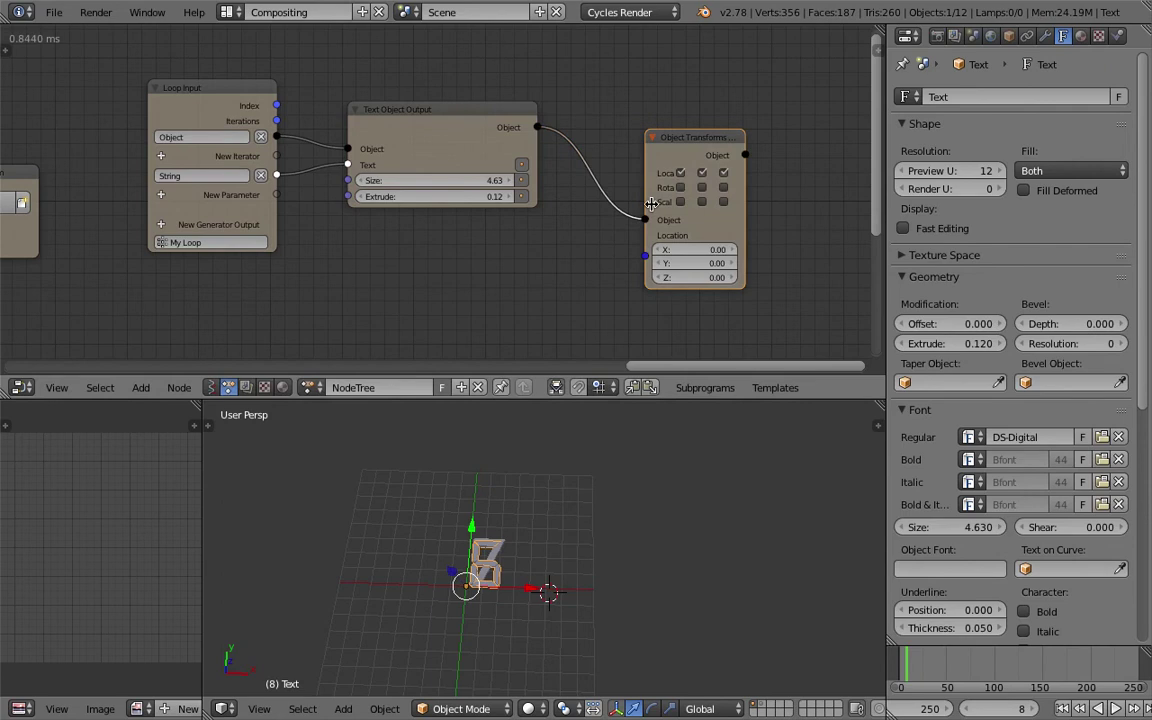
middle_click_drag(439, 264, 481, 203)
key("shift+a")
left_click(480, 216)
type("random")
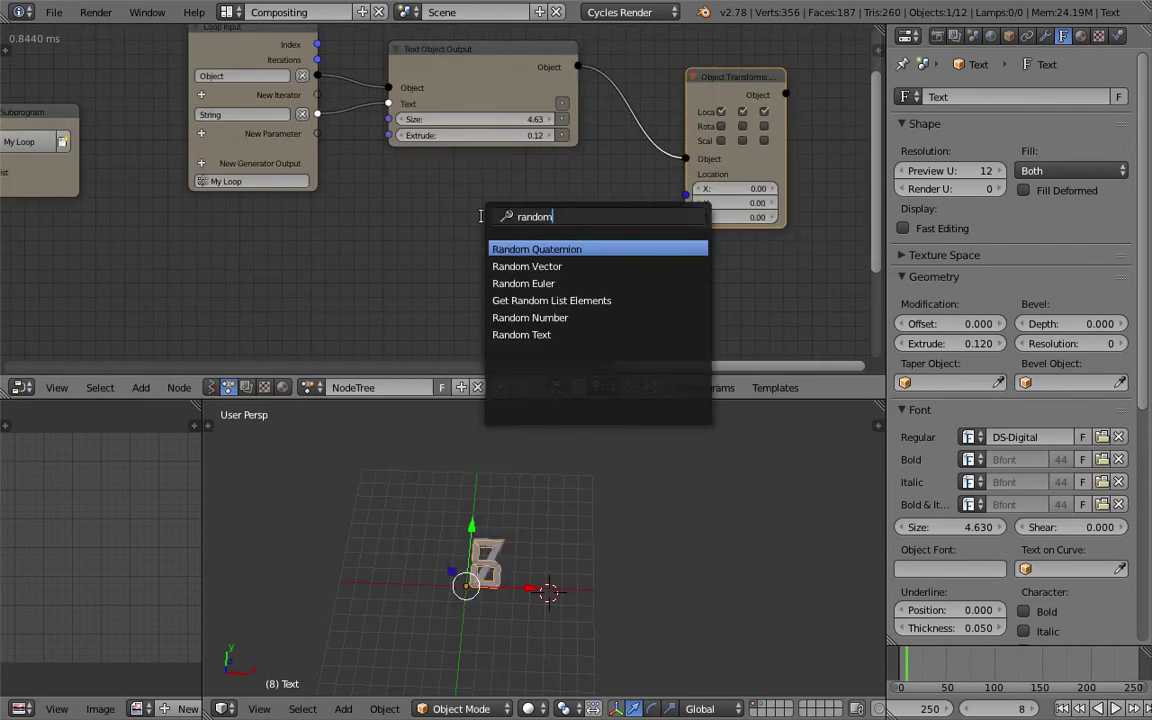
key("Down")
key("Down")
key("Down")
key("Down")
key("Return")
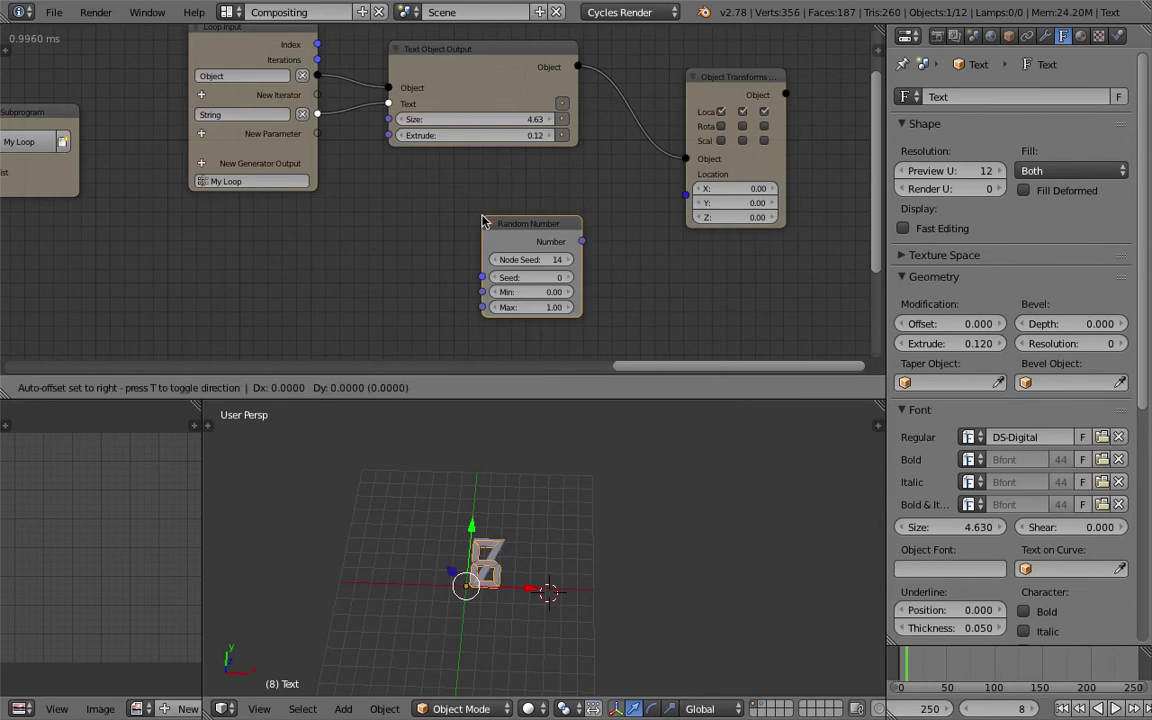
left_click_drag(584, 242, 685, 196)
Step: Add a Random Vector node below the Text Object Output node
key("ctrl+a")
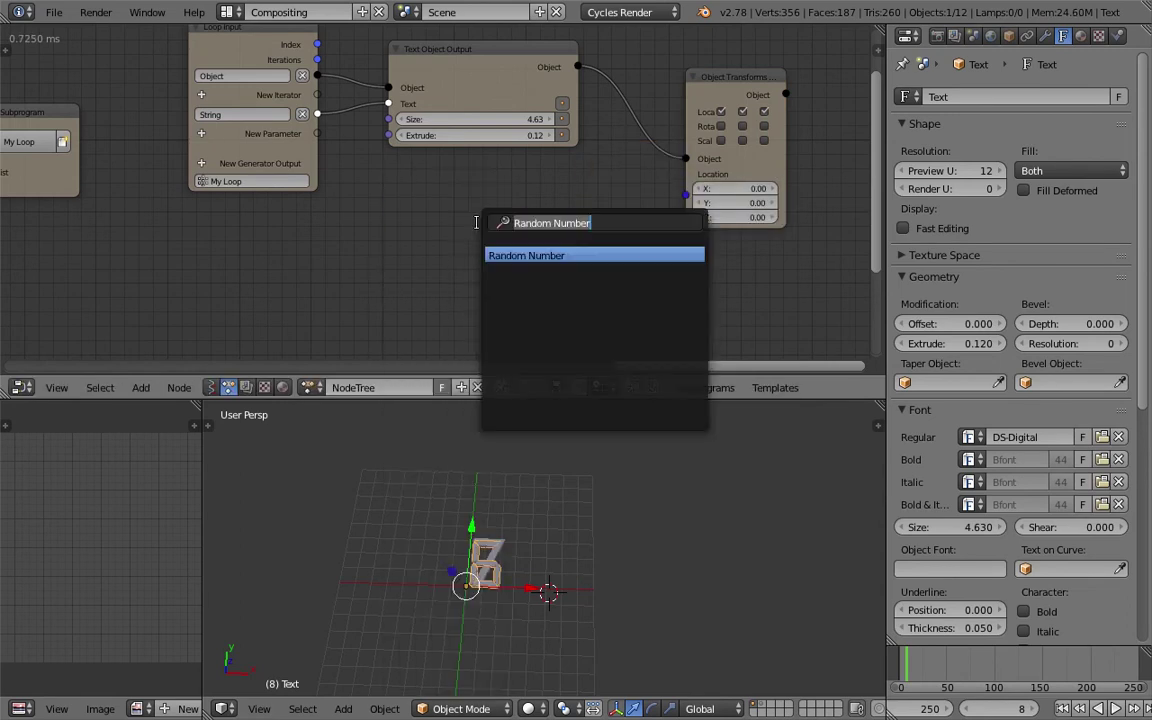
type("random")
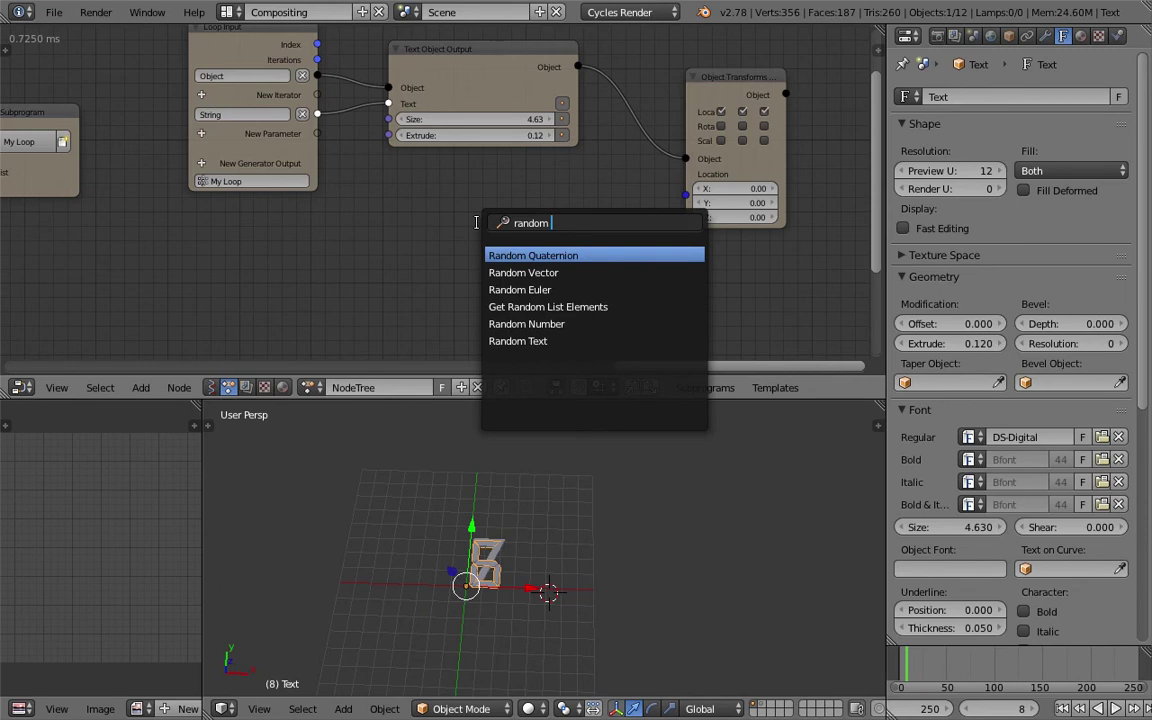
type(" v")
key("Return")
left_click(432, 203)
key("ctrl+s")
Step: Link the loop's Index to Random Vector's Seed and its Vector to the transforms node's Location, with Scale set to 17.42
left_click_drag(318, 45, 478, 284)
left_click_drag(578, 247, 685, 174)
left_click_drag(508, 234, 491, 221)
left_click_drag(505, 286, 605, 286)
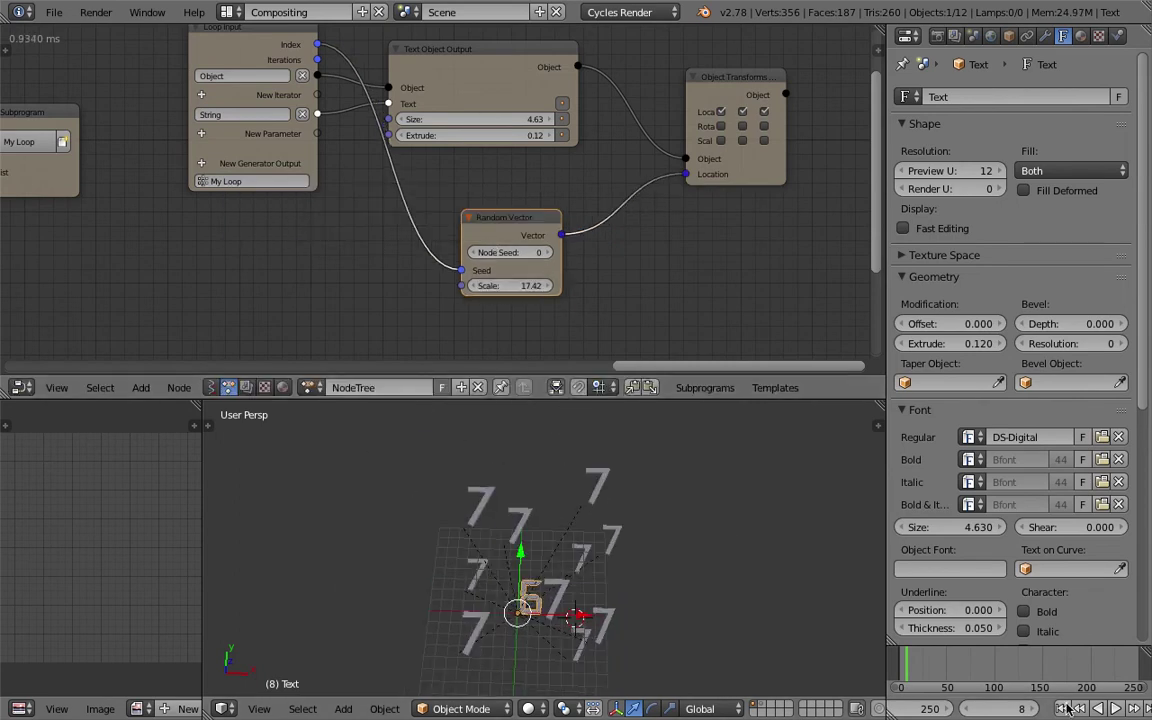
Step: Play back the scattered digit instances while viewing them from other angles, and save the file
left_click(1116, 709)
left_click(1116, 709)
middle_click_drag(643, 488, 543, 572)
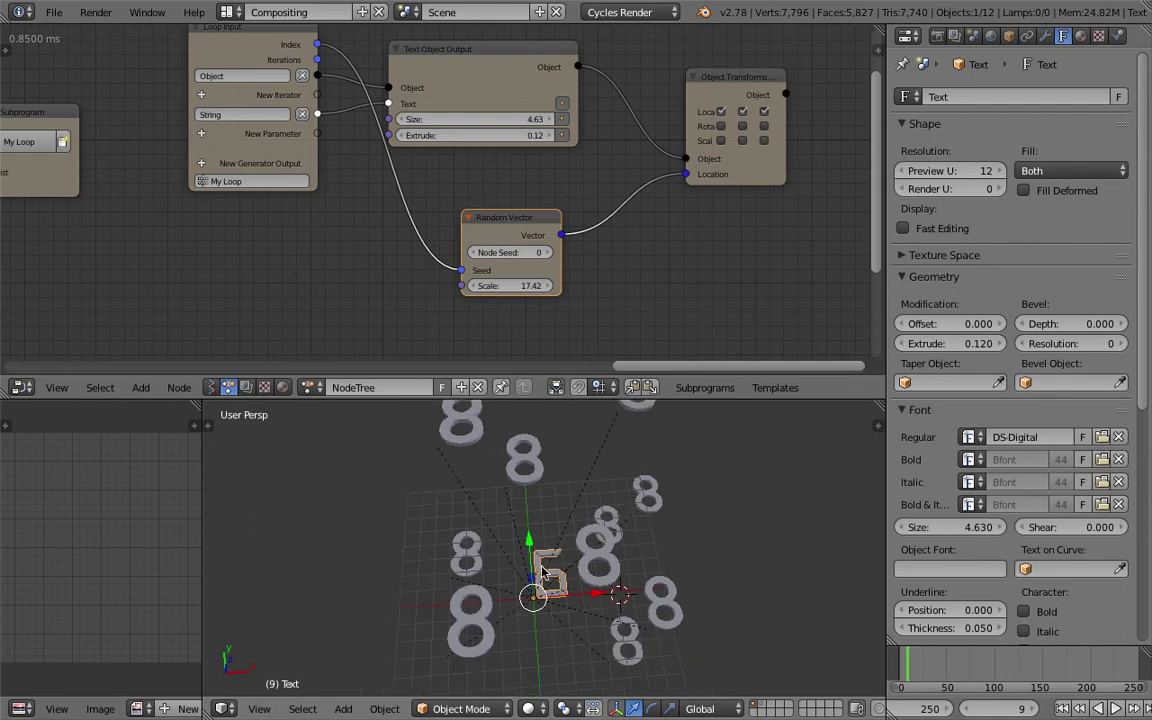
scroll(545, 571, "down", 2)
key("ctrl+s")
left_click(597, 506)
left_click(1097, 710)
key("alt+a")
key("alt+a")
key("ctrl+s")
left_click(690, 546)
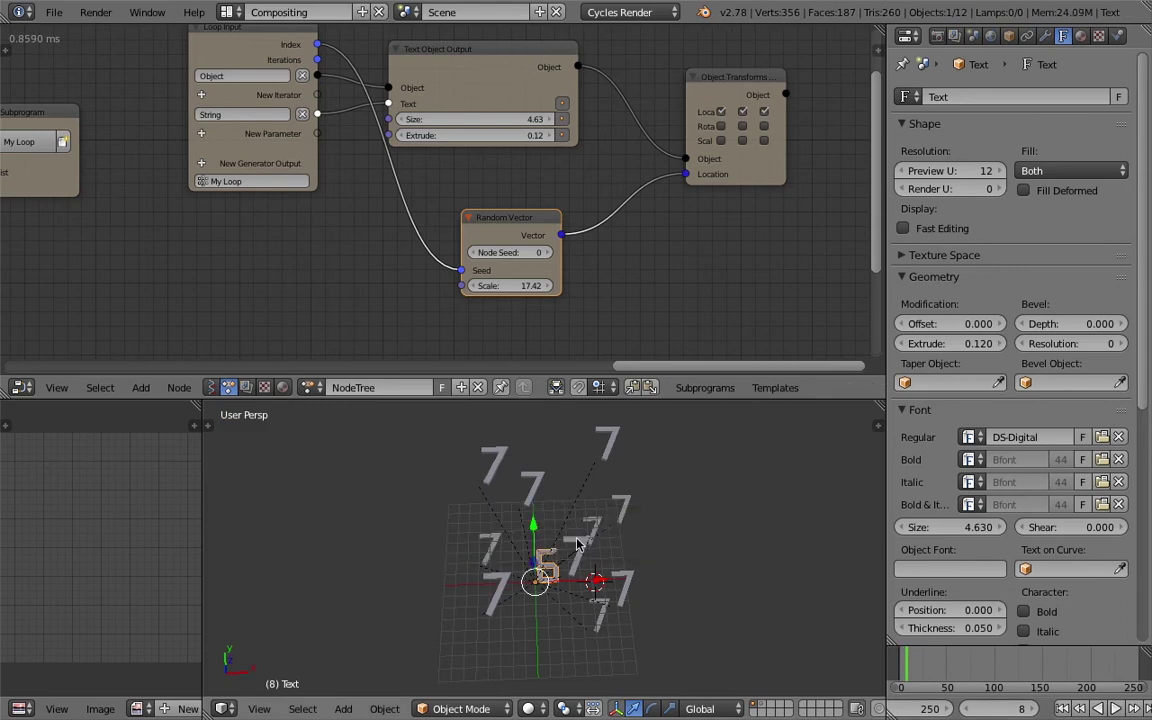
Step: Space the Object Transforms Output and Text Object Output nodes farther from the Loop Input node, and save the file
key("g")
left_click(686, 166)
middle_click_drag(621, 146, 591, 175)
key("ctrl+s")
left_click(531, 112)
key("g")
left_click(476, 90)
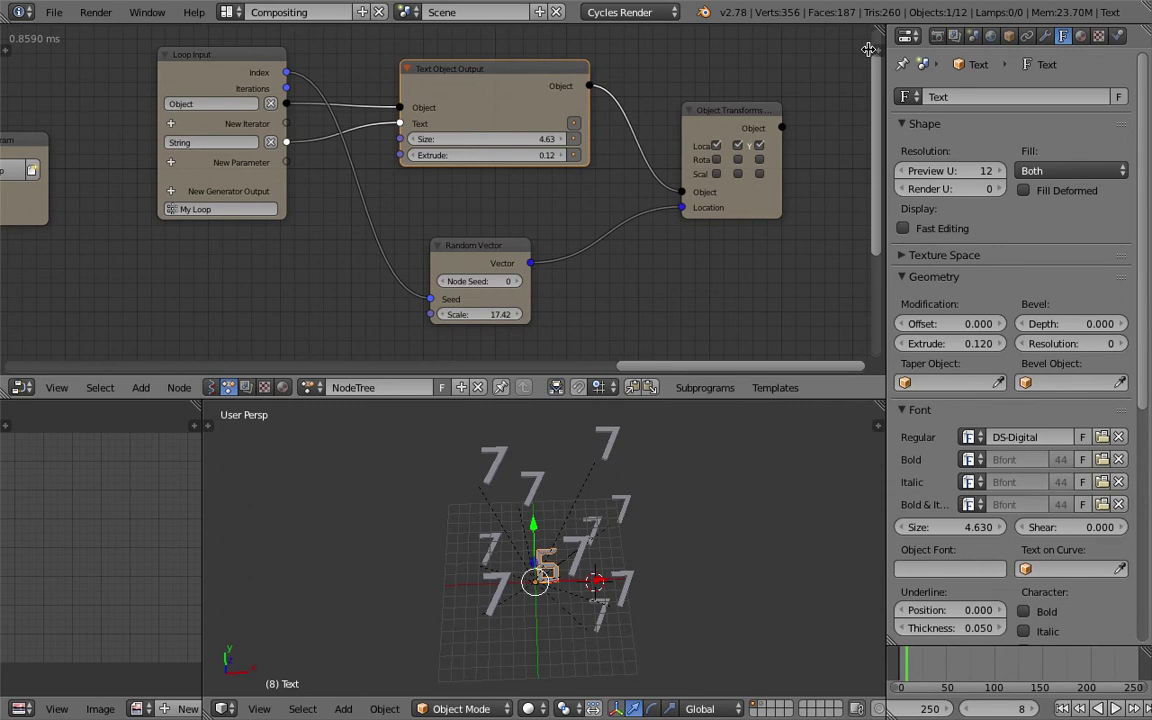
Step: Expose the Font input of the Text Object Output node and set it to DS-Digital
key("n")
scroll(804, 250, "down", 3)
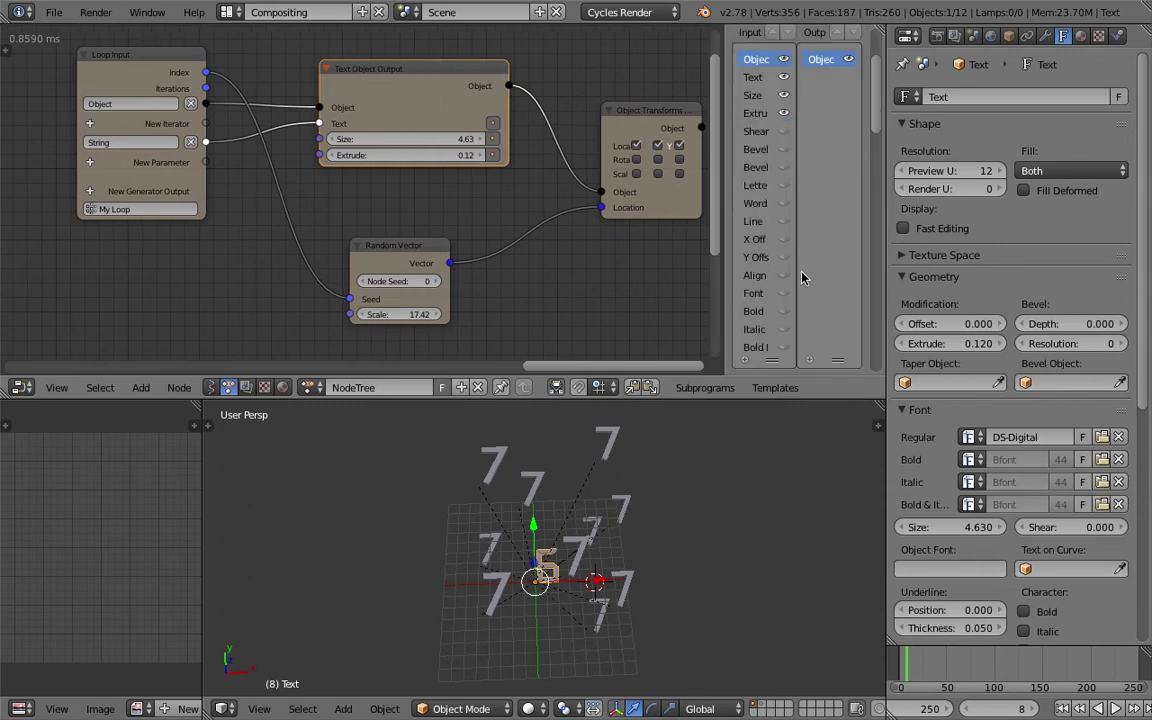
left_click_drag(723, 189, 650, 180)
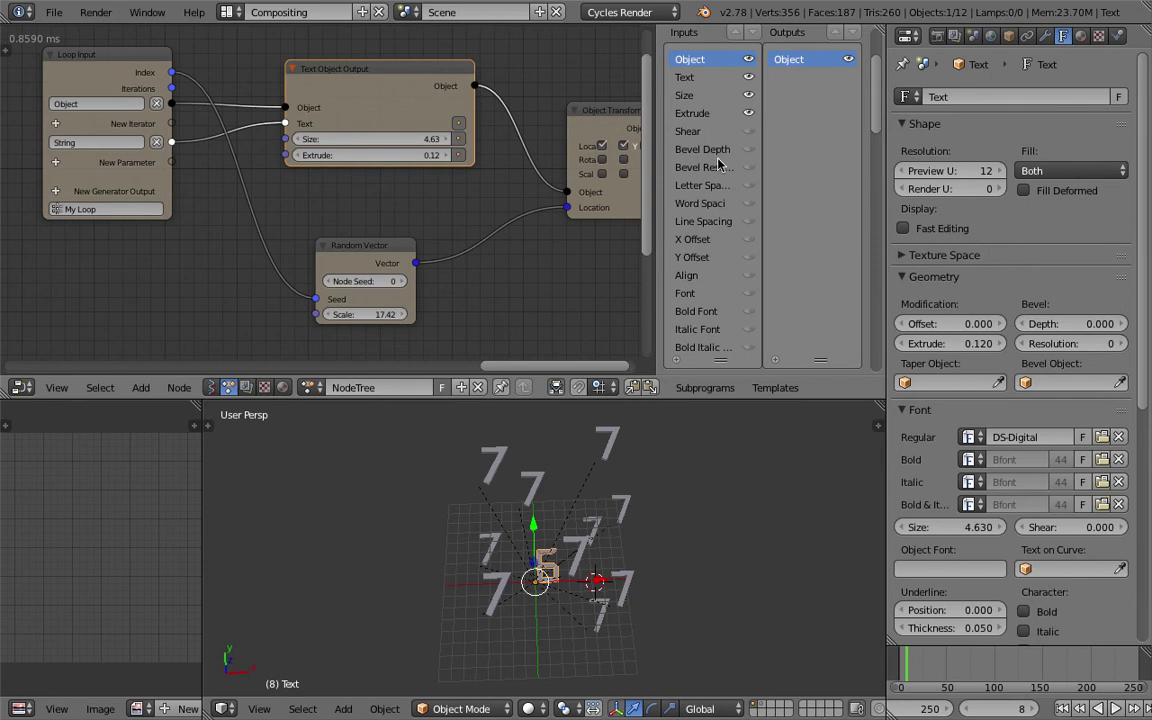
left_click(747, 294)
scroll(411, 160, "up", 2)
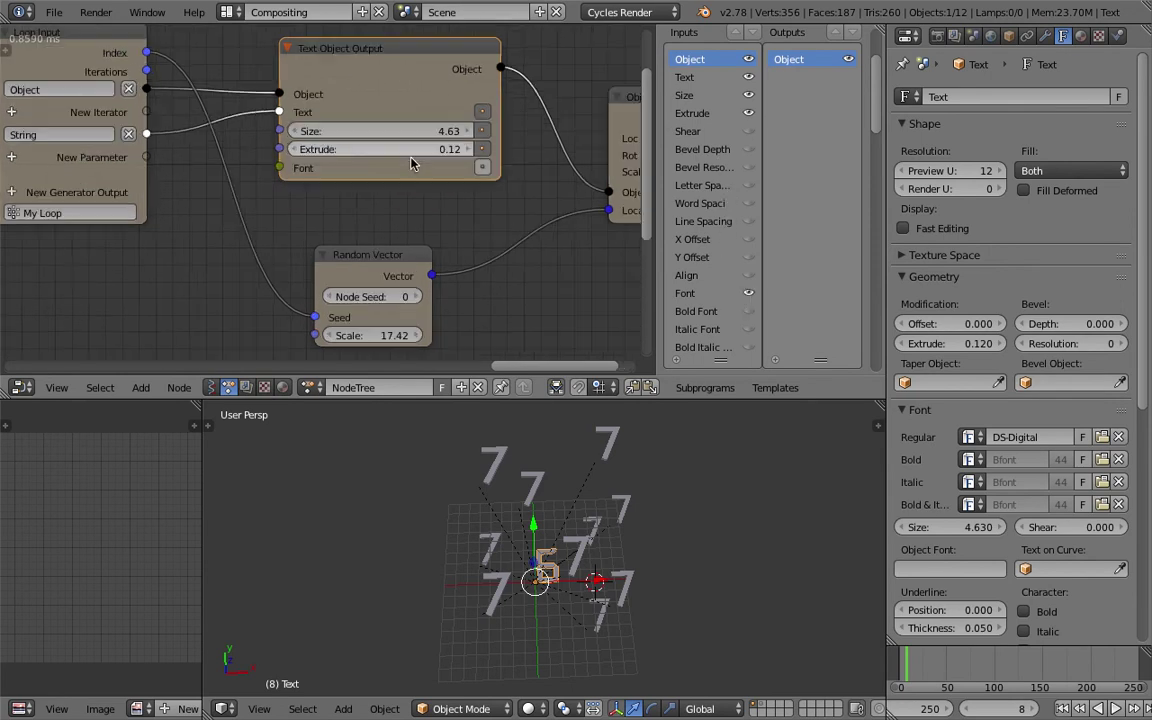
left_click(408, 168)
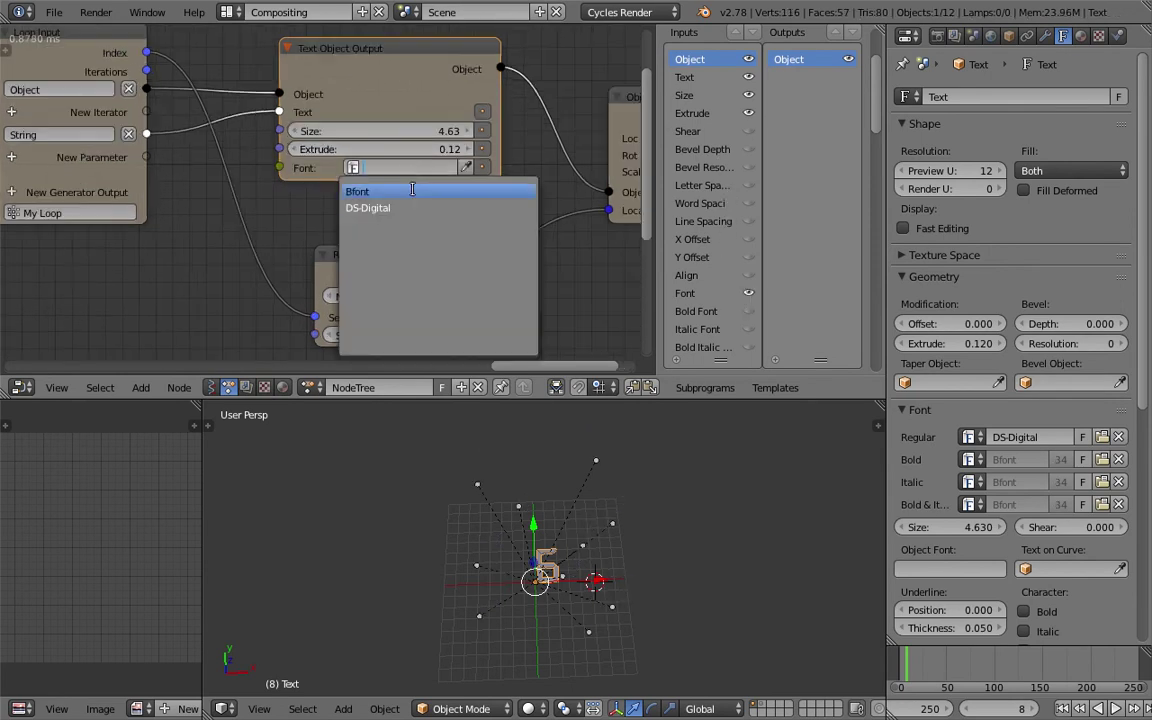
left_click(413, 207)
scroll(432, 218, "down", 2)
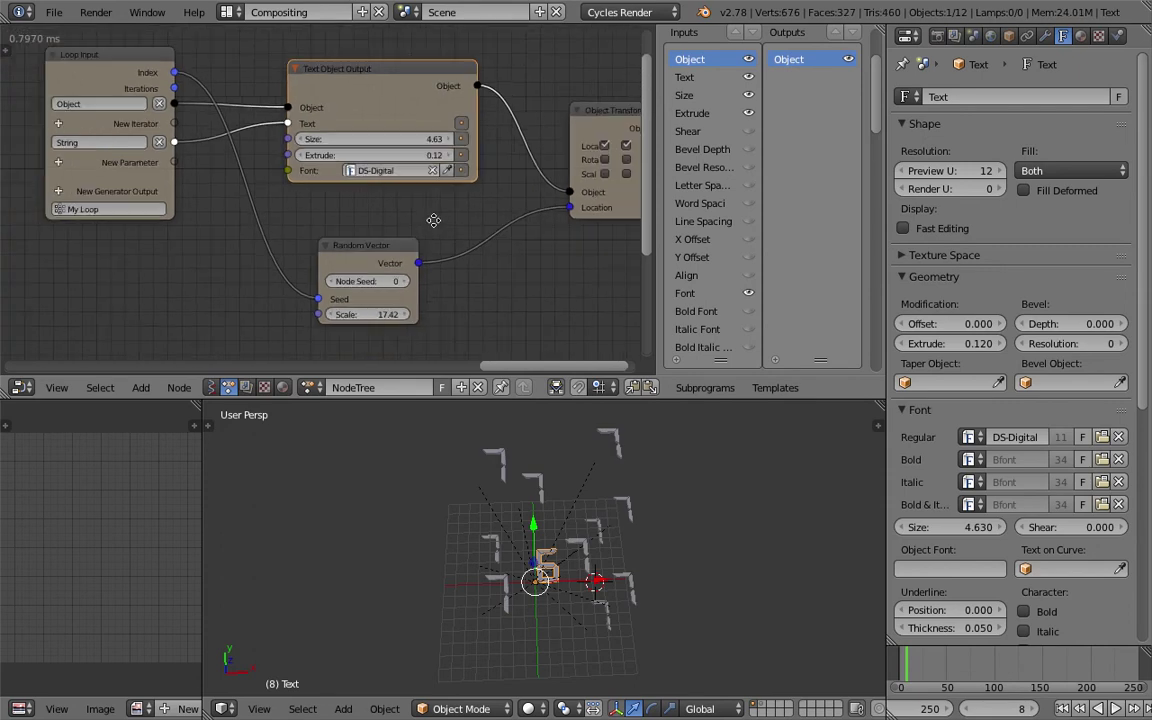
Step: Play the animation with the DS-Digital digits and inspect the instances from another angle
left_click(1115, 708)
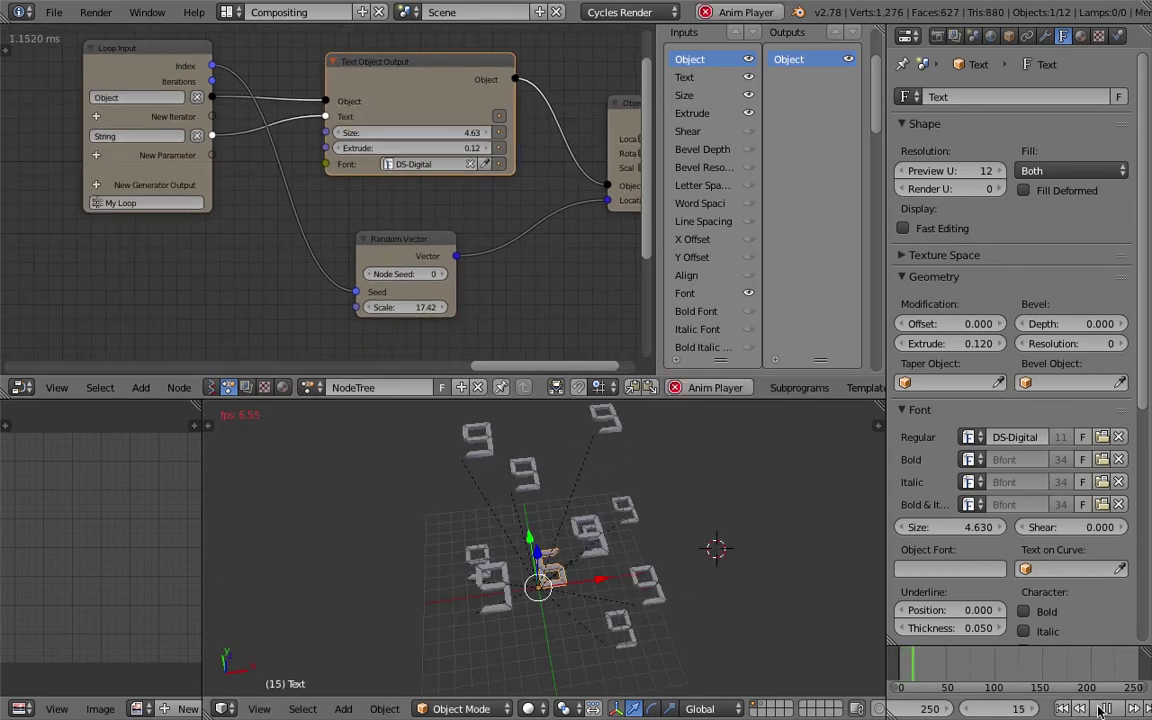
key("alt+a")
middle_click_drag(716, 553, 470, 500)
Step: Move the original Text object to another layer and replay the animation from frame 1
key("m")
left_click(1062, 709)
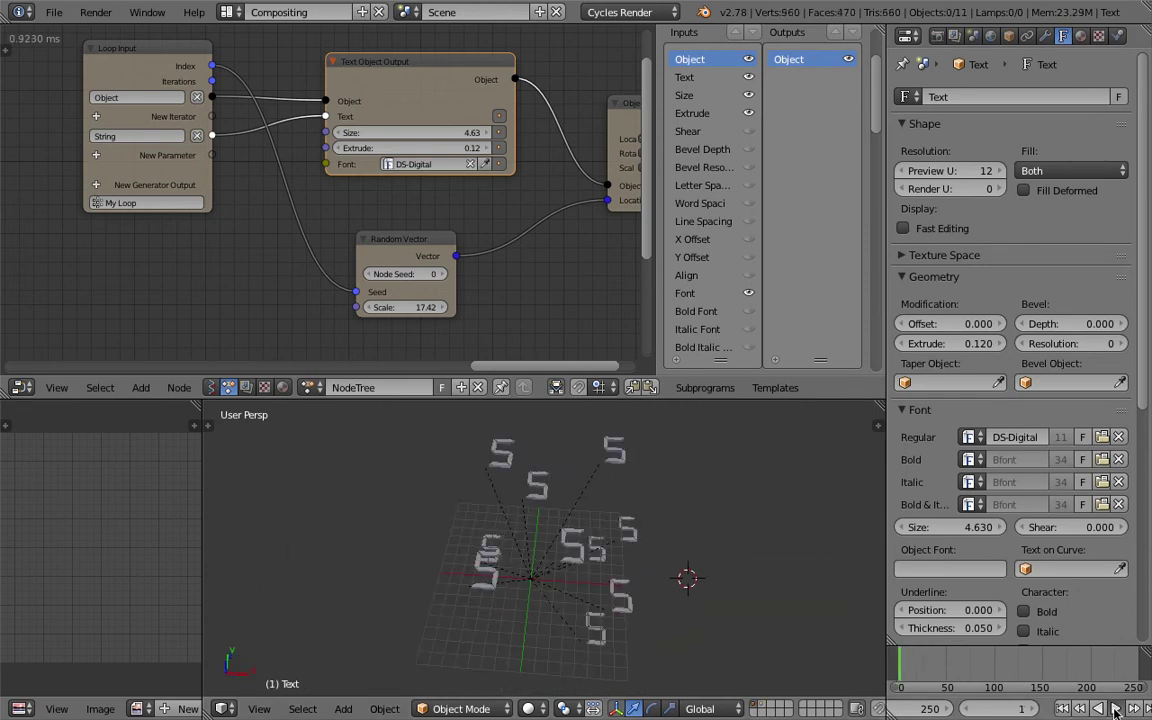
left_click(1116, 709)
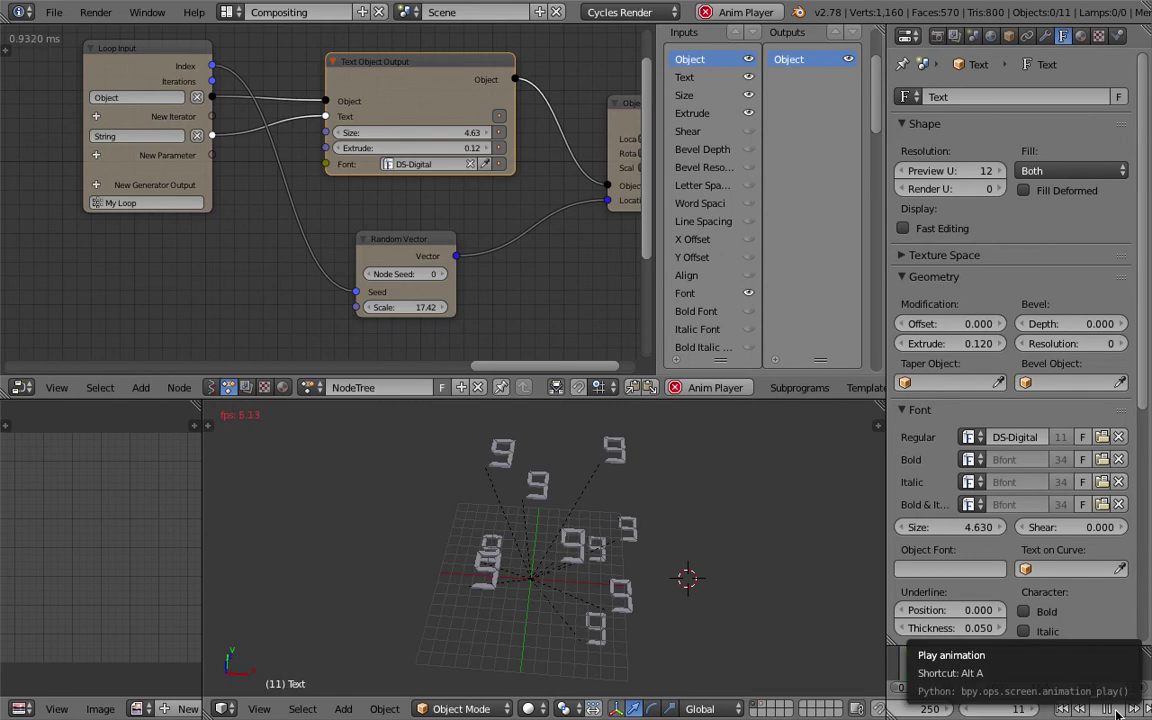
left_click(1116, 709)
Step: Hide the node editor's socket settings, narrow the properties editor, and move Object Transforms Output farther from Text Object Output
left_click_drag(655, 273, 931, 228)
key("Home")
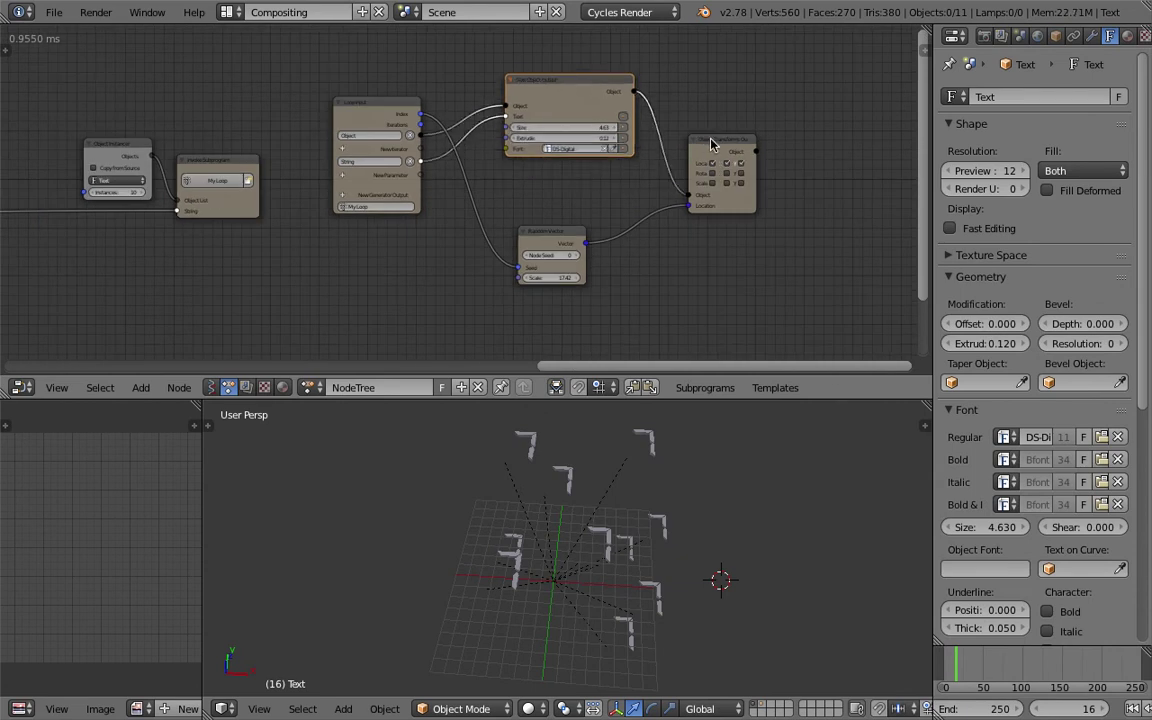
left_click(711, 145)
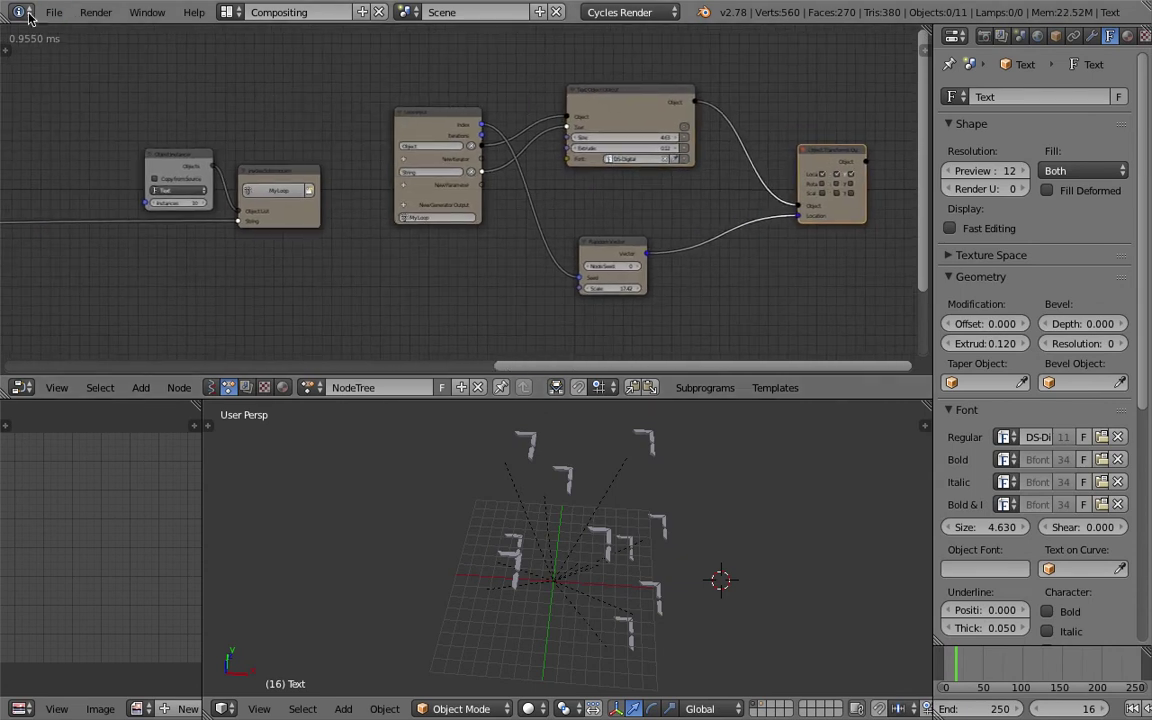
Step: Save the scene as a new version named AN_Tatsuo_Miyajima_003.blend
left_click(53, 12)
left_click(143, 173)
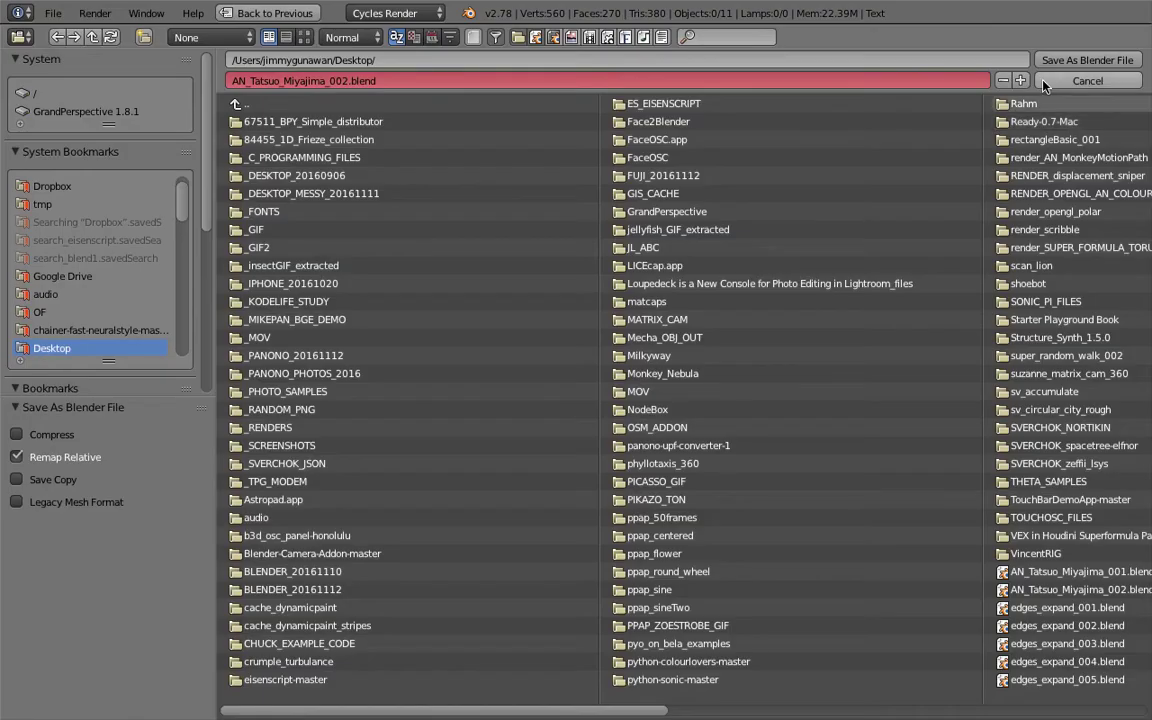
left_click(1030, 51)
key("ctrl+s")
left_click(392, 182)
Step: Reposition the Get List Element and Split Text nodes in the main part of the node tree
mouse_move(258, 193)
left_mouse_down()
mouse_move(218, 146)
mouse_move(128, 114)
left_mouse_up()
mouse_move(397, 205)
middle_mouse_down()
mouse_move(527, 245)
mouse_move(429, 203)
mouse_move(589, 159)
mouse_move(260, 188)
middle_mouse_up()
left_click_drag(260, 188, 259, 173)
scroll(259, 173, "down", 1)
middle_click_drag(259, 173, 421, 205)
scroll(421, 205, "up", 2)
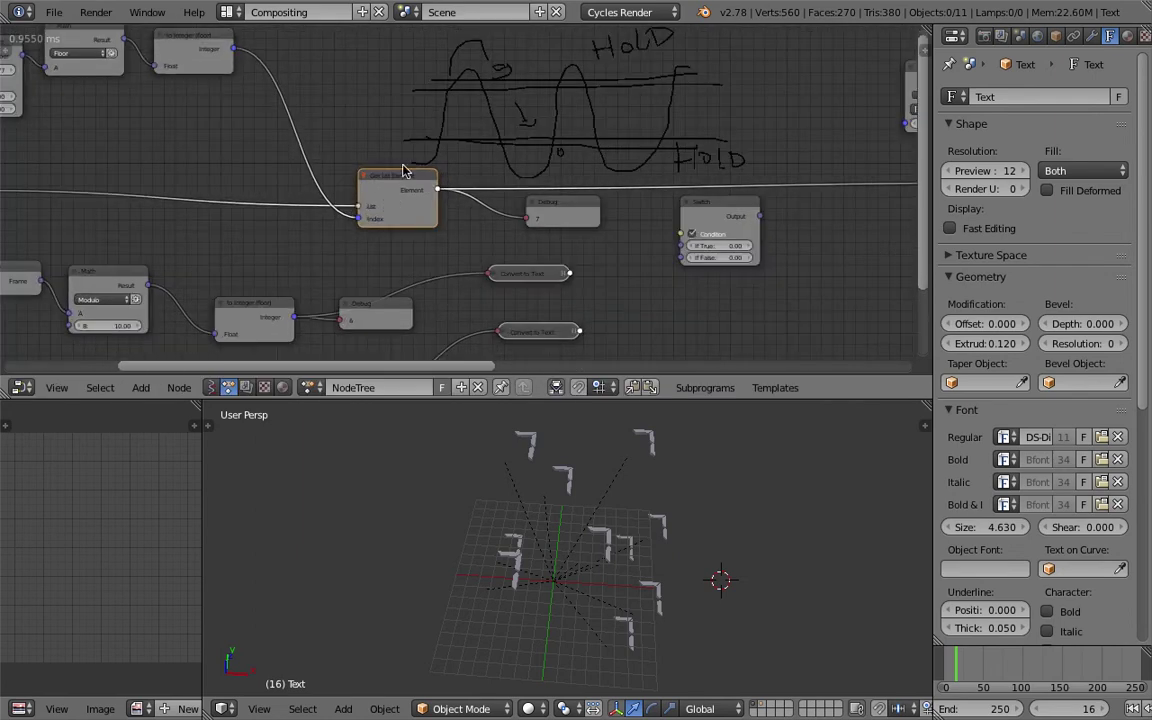
scroll(403, 170, "down", 1)
middle_click_drag(385, 175, 292, 197)
scroll(345, 149, "down", 2)
mouse_move(591, 180)
middle_mouse_down()
mouse_move(473, 183)
mouse_move(607, 179)
middle_mouse_up()
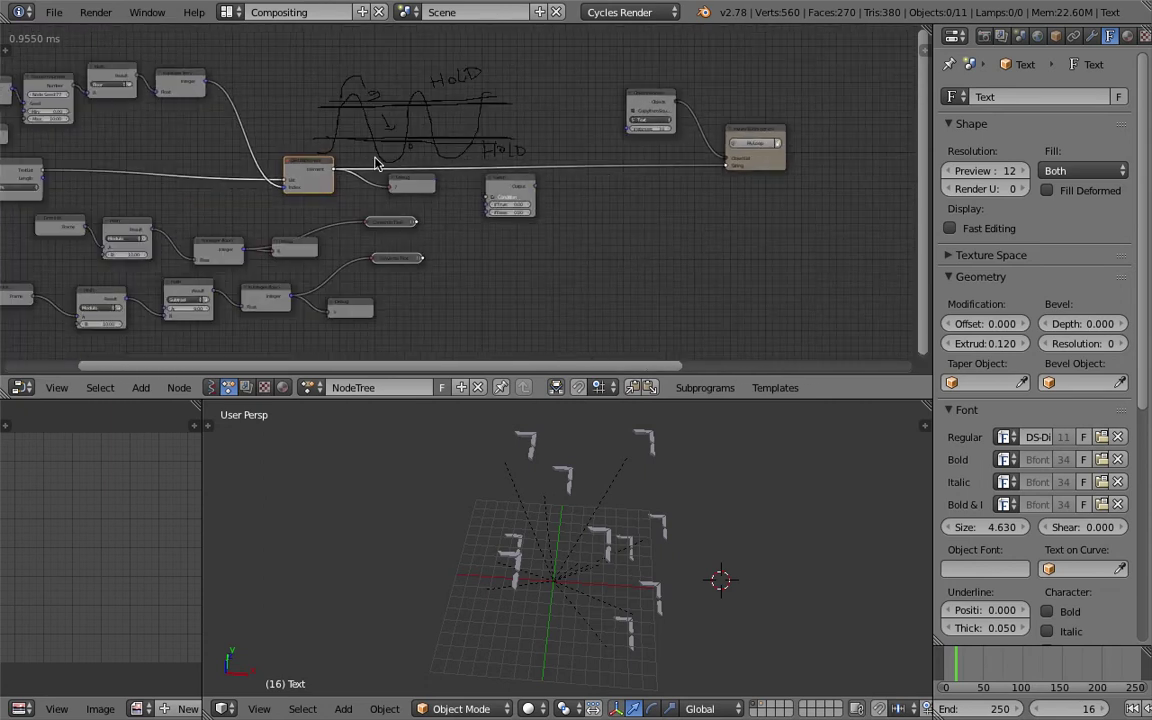
scroll(320, 172, "up", 1)
middle_click_drag(320, 172, 478, 174)
left_click_drag(441, 170, 425, 133)
left_click_drag(148, 175, 244, 180)
scroll(240, 178, "down", 2)
scroll(193, 182, "up", 1)
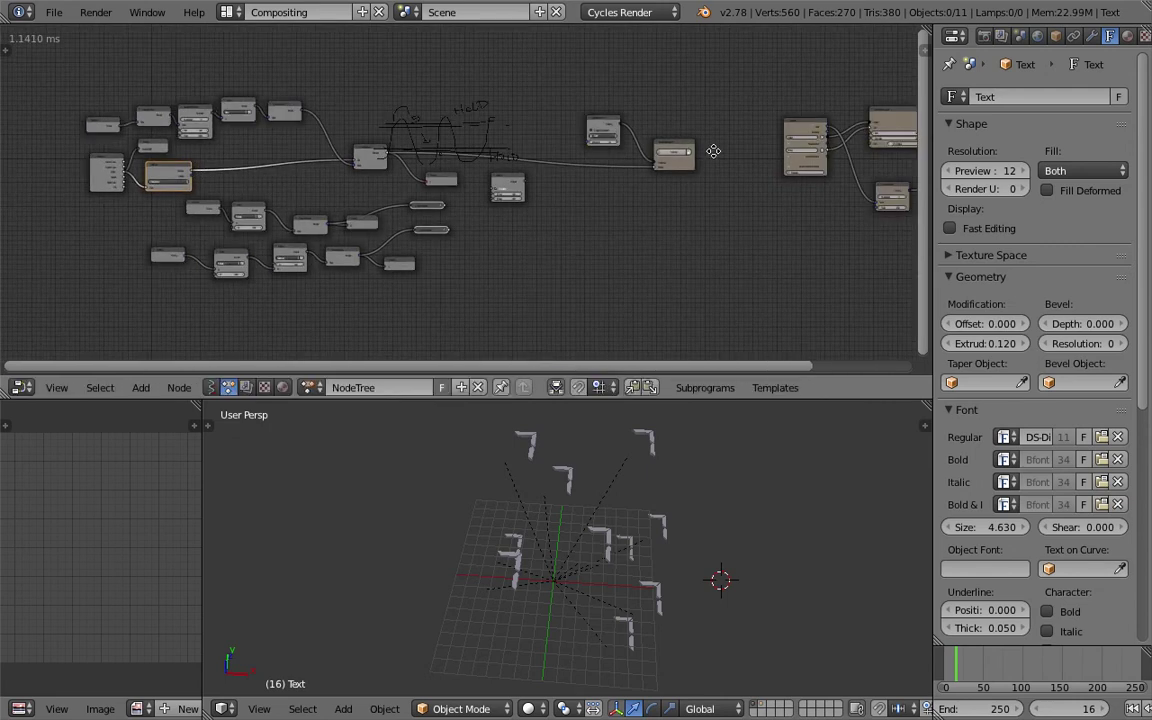
Step: Try a String List iterator on the Loop Input node in place of the existing String iterator
scroll(713, 151, "up", 6)
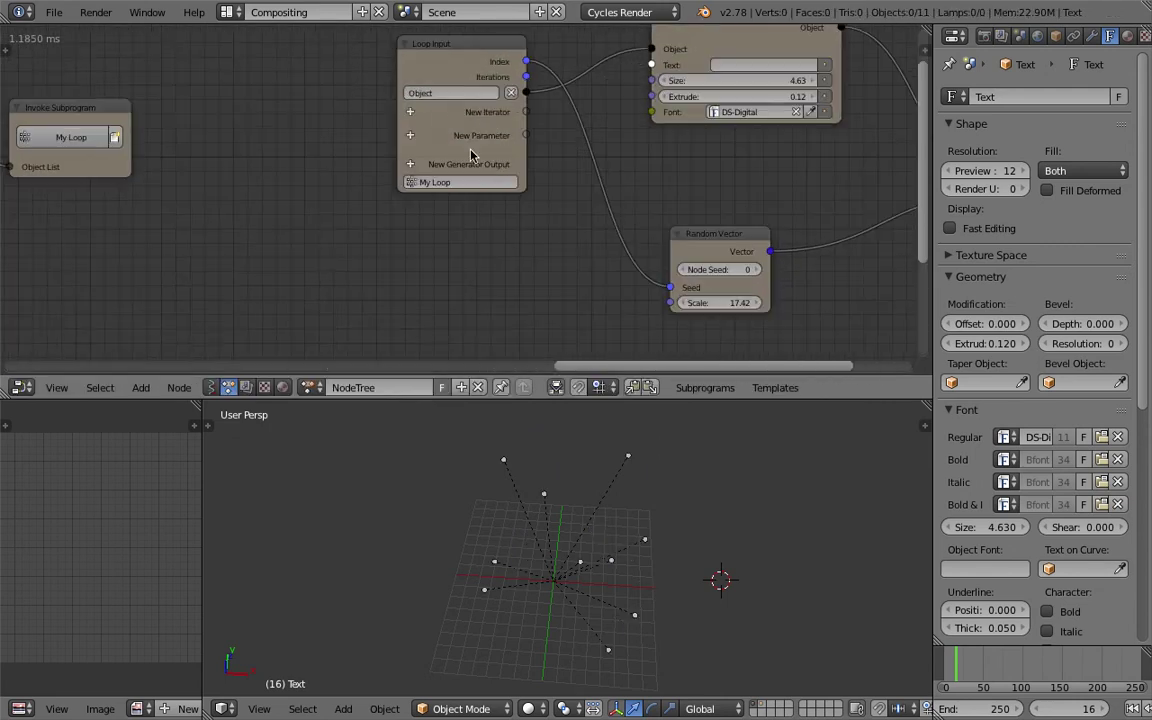
left_click(411, 118)
type("te")
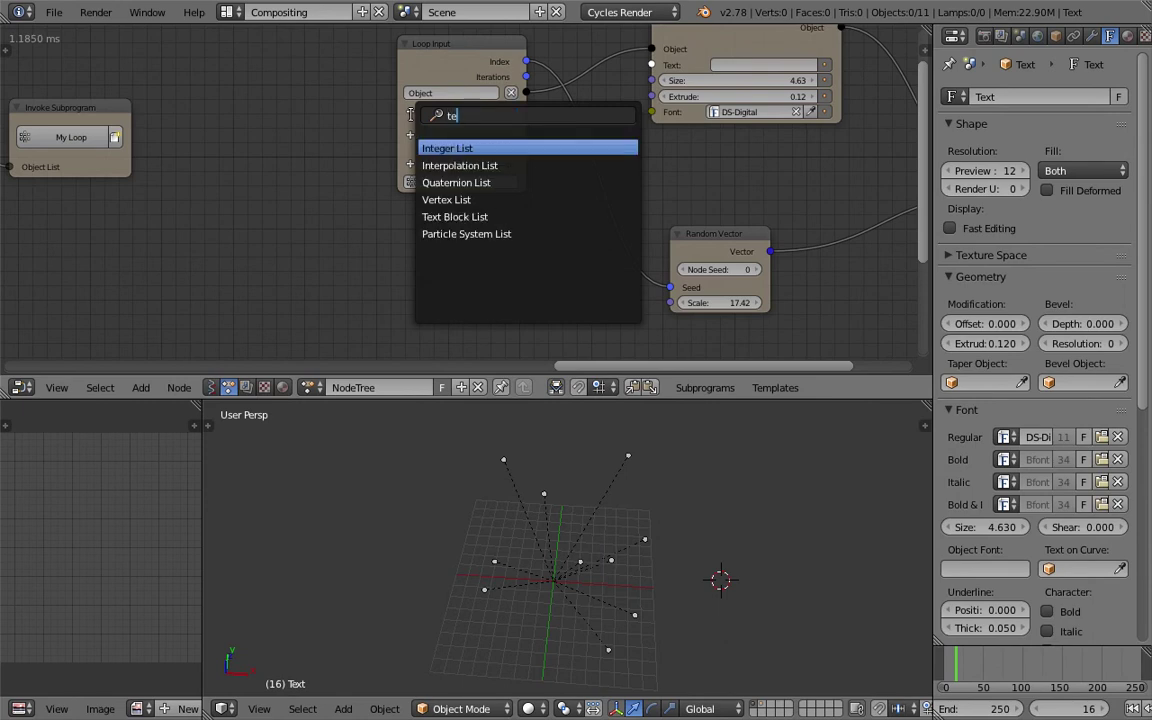
type("xtstring")
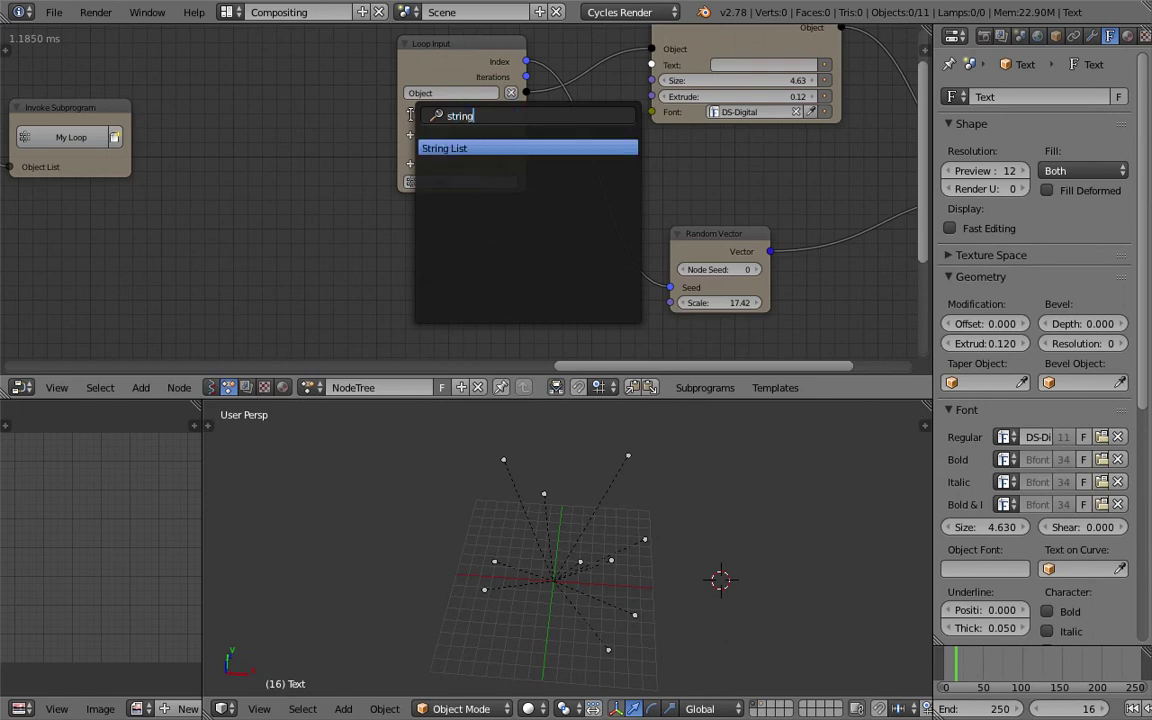
key("Return")
Step: Link Split Text's Text List output to the String List input of Invoke Subprogram, saving the file before and after
key("ctrl+s")
key("Return")
mouse_move(200, 190)
middle_mouse_down()
mouse_move(424, 182)
mouse_move(342, 134)
mouse_move(178, 210)
middle_mouse_up()
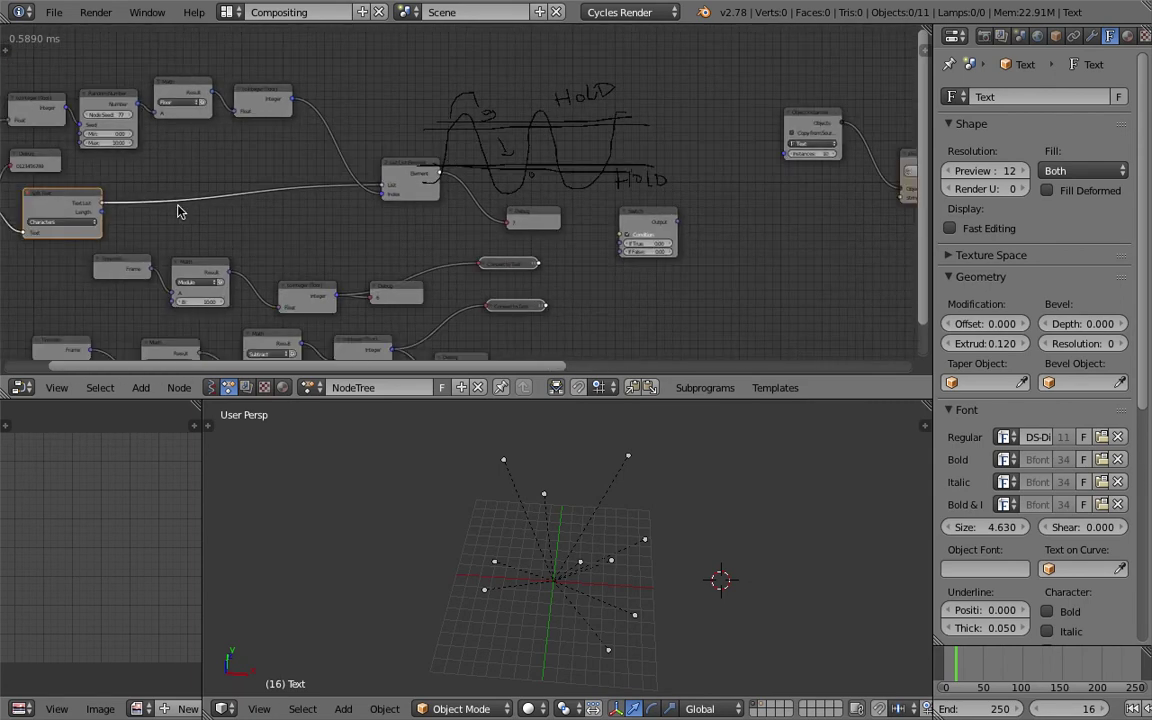
left_click_drag(102, 204, 800, 200)
middle_click_drag(456, 209, 386, 206)
key("ctrl+s")
key("Return")
Step: Duplicate the Get List Element node and place the copy near the My Loop subprogram nodes
left_click_drag(335, 178, 310, 138)
middle_click_drag(390, 145, 195, 163)
key("g")
left_click(725, 108)
mouse_move(725, 108)
middle_mouse_down()
mouse_move(170, 163)
mouse_move(527, 116)
mouse_move(372, 133)
middle_mouse_up()
key("g")
left_click(766, 166)
Step: Duplicate the Random Number, Floor Math and To Integer (floor) nodes and place the copies above the My Loop nodes
scroll(375, 219, "up", 2)
mouse_move(375, 219)
middle_mouse_down()
mouse_move(447, 190)
mouse_move(205, 130)
mouse_move(155, 142)
mouse_move(260, 150)
middle_mouse_up()
scroll(155, 142, "up", 1)
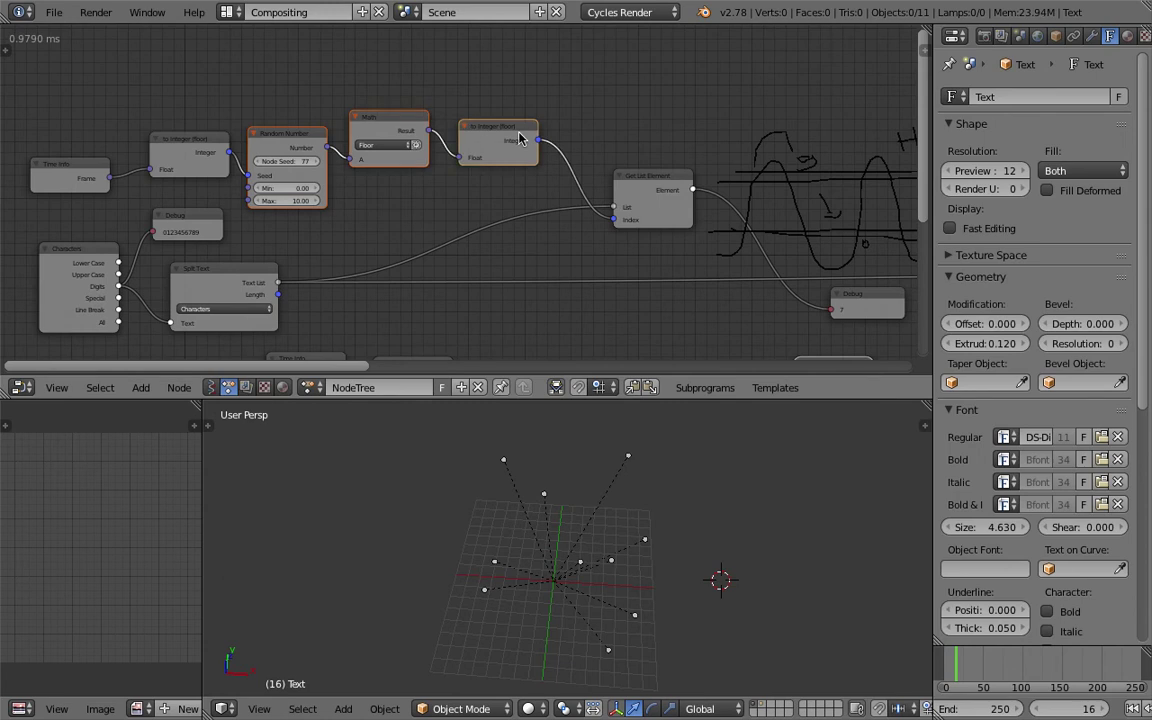
scroll(488, 137, "down", 2)
middle_click_drag(663, 149, 31, 202)
key("g")
left_click(690, 125)
middle_click_drag(690, 125, 280, 150)
key("g")
left_click(610, 170)
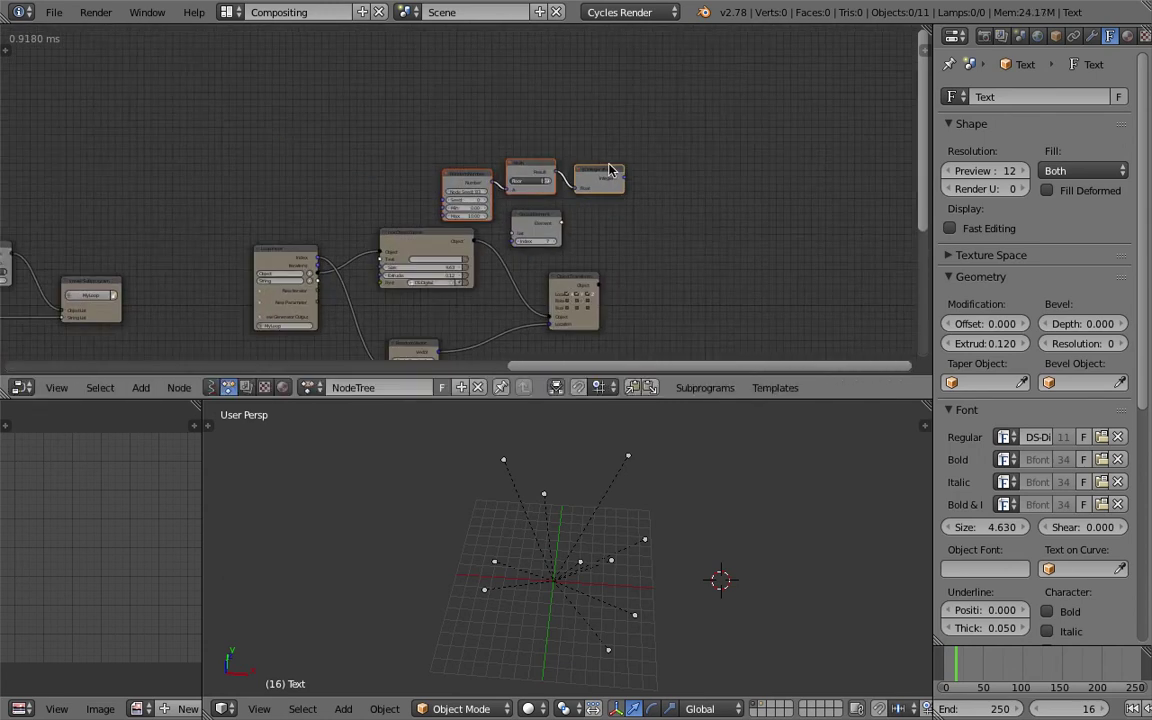
Step: Enlarge the node editor downward over the 3D view and save the file
scroll(610, 170, "up", 1)
left_click_drag(666, 400, 620, 508)
scroll(509, 327, "up", 1)
key("ctrl+s")
left_click(480, 308)
Step: Spread out the loop nodes, moving Object Transforms Output and Random Vector away and Text Object Output above Loop Input
left_click_drag(640, 286, 750, 290)
middle_click_drag(753, 291, 745, 278)
left_click_drag(745, 278, 793, 287)
left_click_drag(395, 371, 584, 384)
left_click_drag(416, 223, 368, 146)
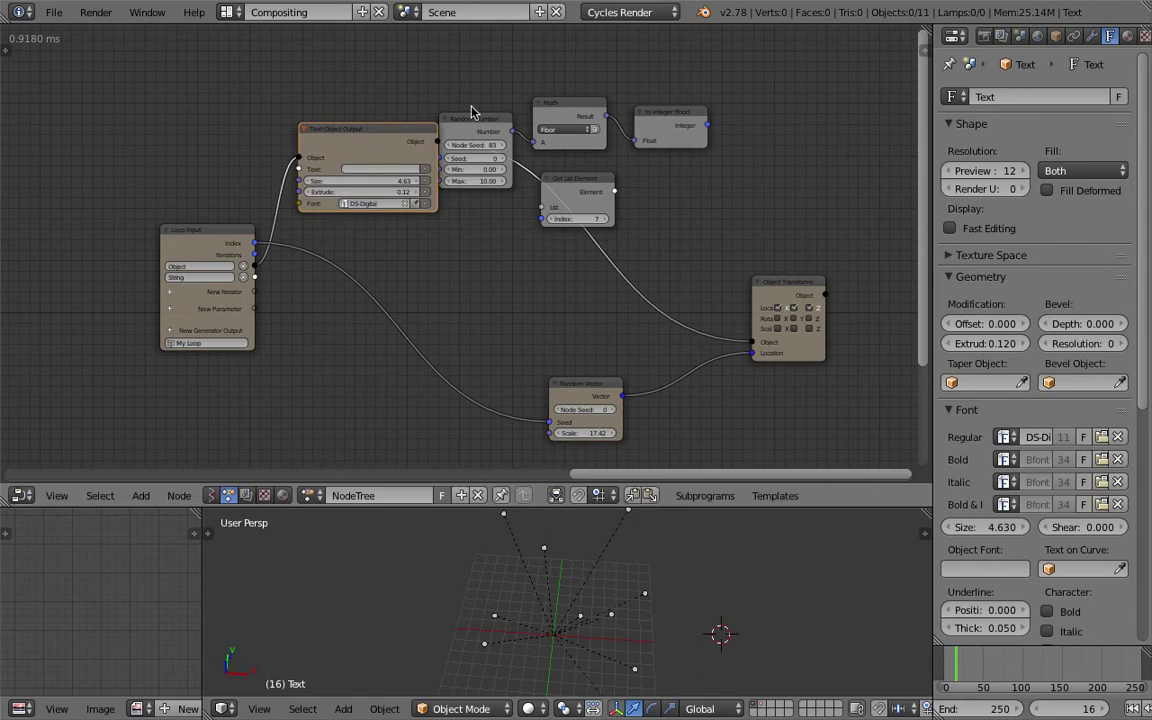
Step: Space out the duplicated Random Number, Math, To Integer and Get List Element nodes beside Text Object Output
left_click_drag(481, 122, 496, 79)
left_click_drag(565, 103, 594, 83)
left_click_drag(665, 111, 756, 123)
left_click_drag(610, 192, 672, 190)
scroll(793, 198, "up", 1)
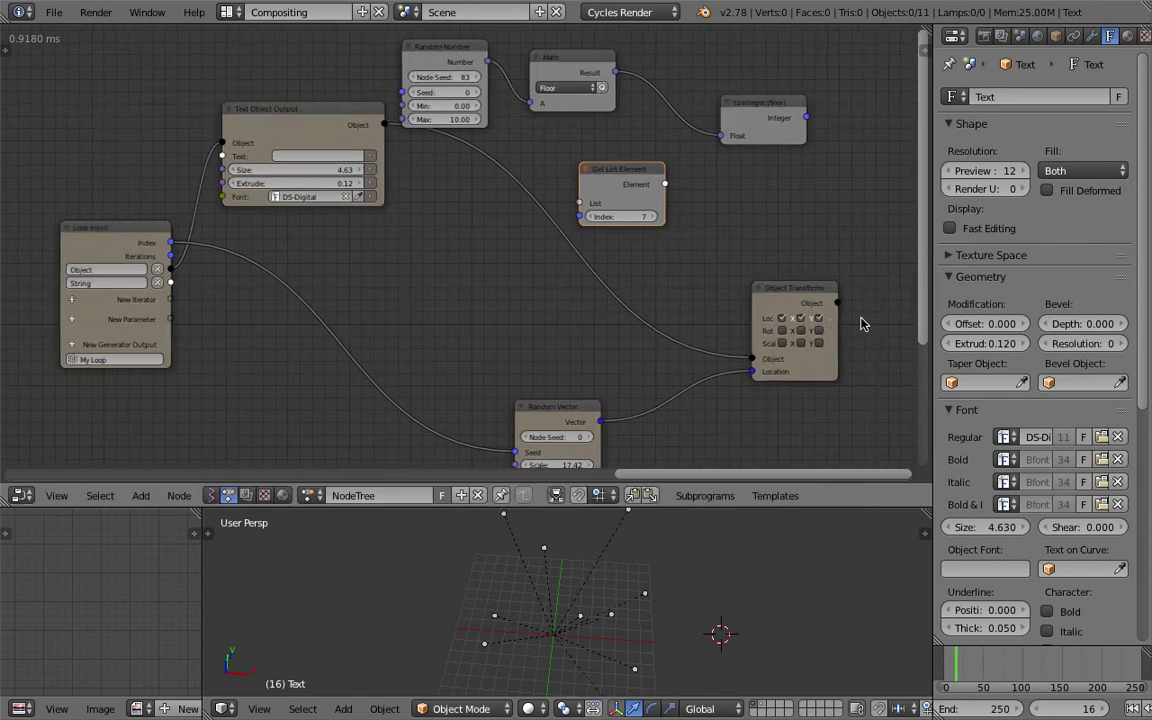
Step: Make the node editor slightly taller and save the file
left_click_drag(720, 507, 720, 536)
key("ctrl+s")
left_click(665, 580)
Step: Merge the image editor area into the 3D view and save the file
middle_click_drag(665, 580, 643, 581)
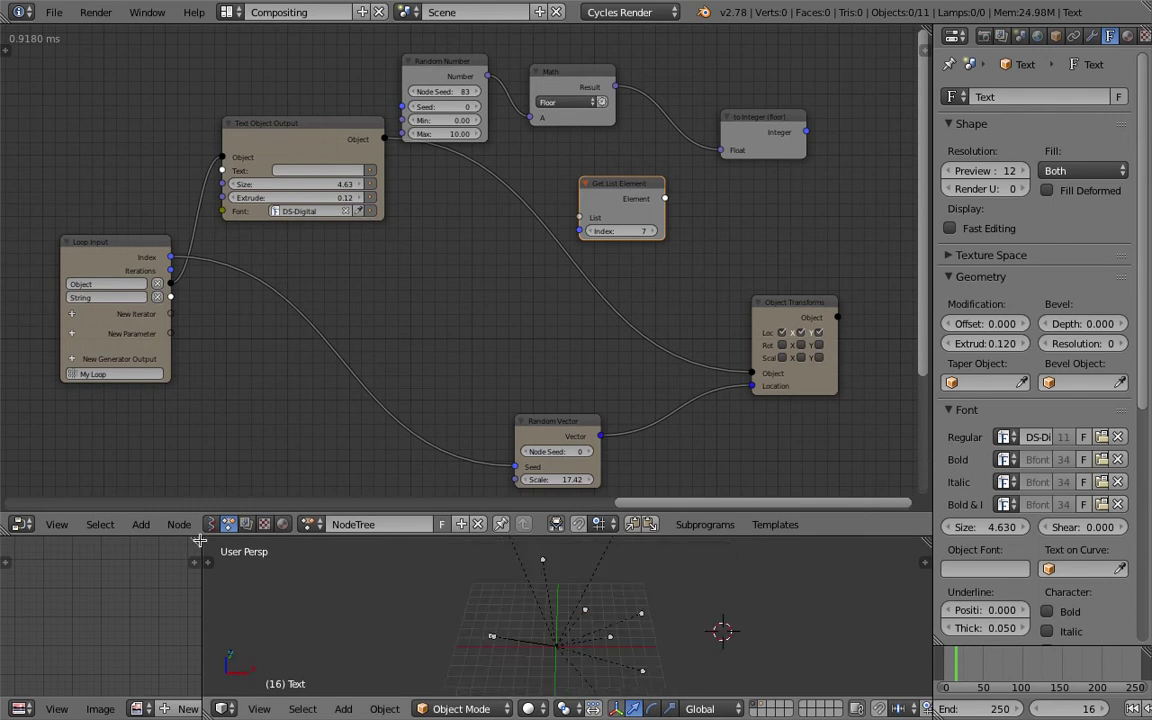
left_click_drag(200, 540, 110, 548)
middle_click_drag(380, 605, 400, 540)
key("ctrl+s")
left_click(340, 514)
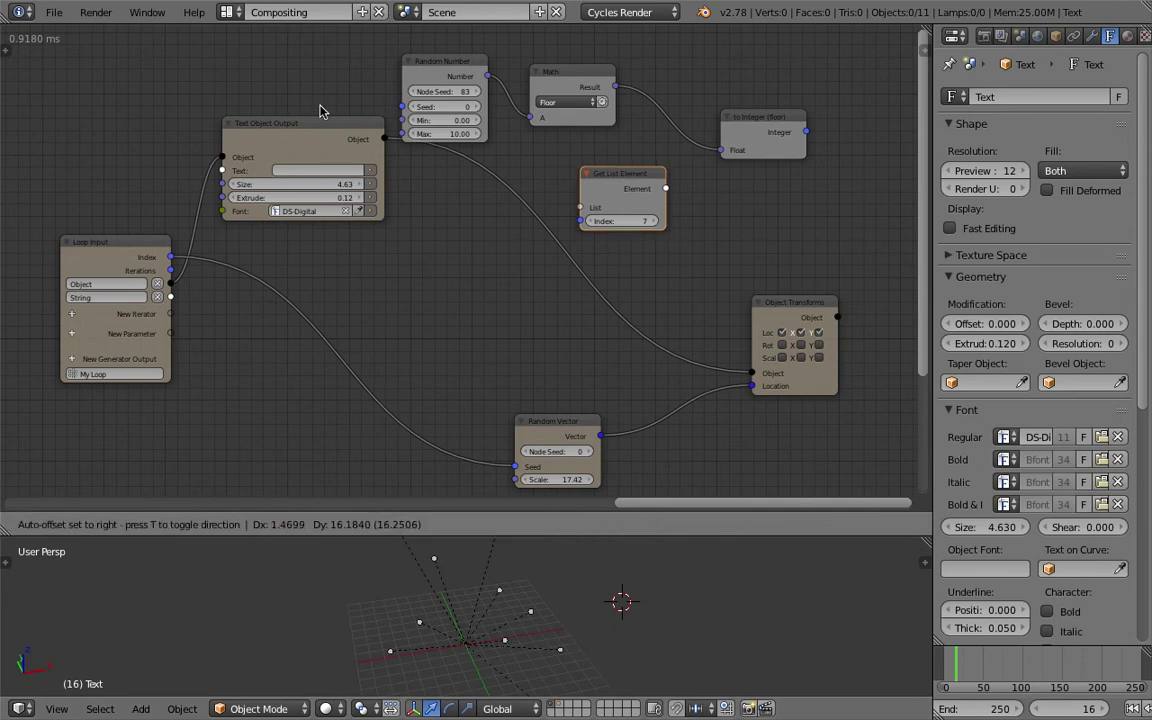
Step: Group the Random Number, Math, To Integer and Get List Element copies closer together above the loop nodes
left_click_drag(475, 90, 479, 66)
left_click_drag(572, 71, 567, 56)
left_click_drag(762, 117, 694, 92)
left_click_drag(643, 176, 605, 158)
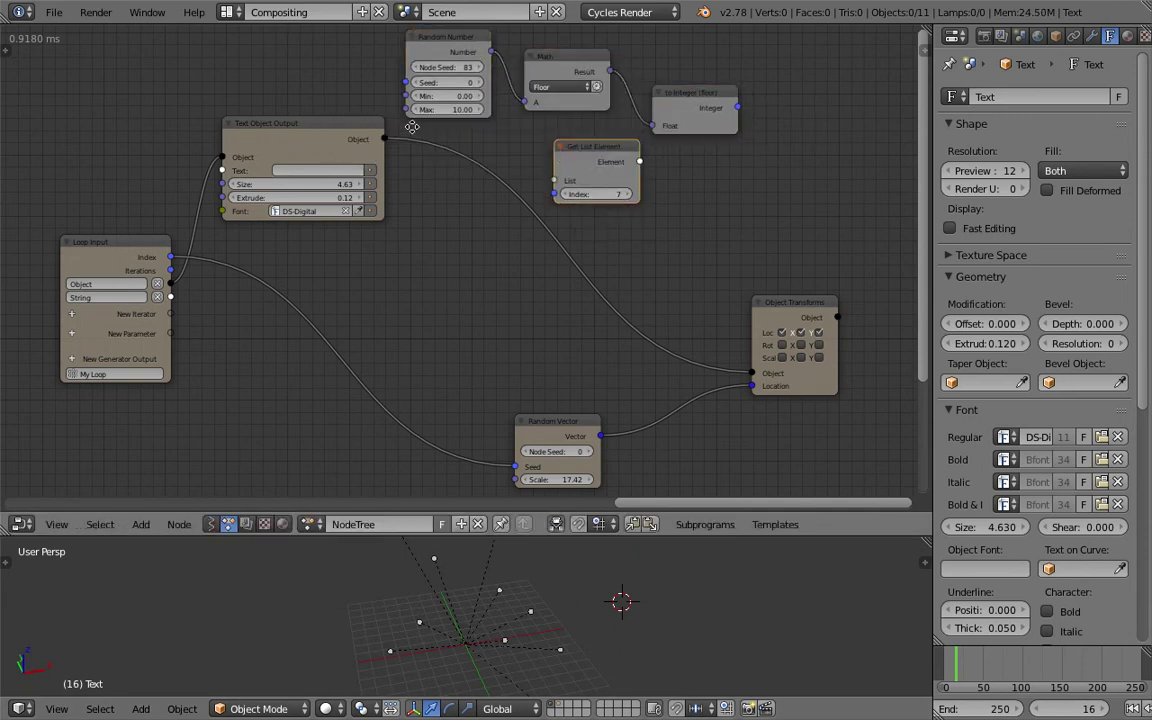
Step: Move Text Object Output next to Object Transforms Output and bring Random Number and Get List Element closer to Loop Input
middle_click_drag(412, 126, 420, 153)
left_click_drag(341, 166, 651, 284)
left_click_drag(450, 77, 279, 110)
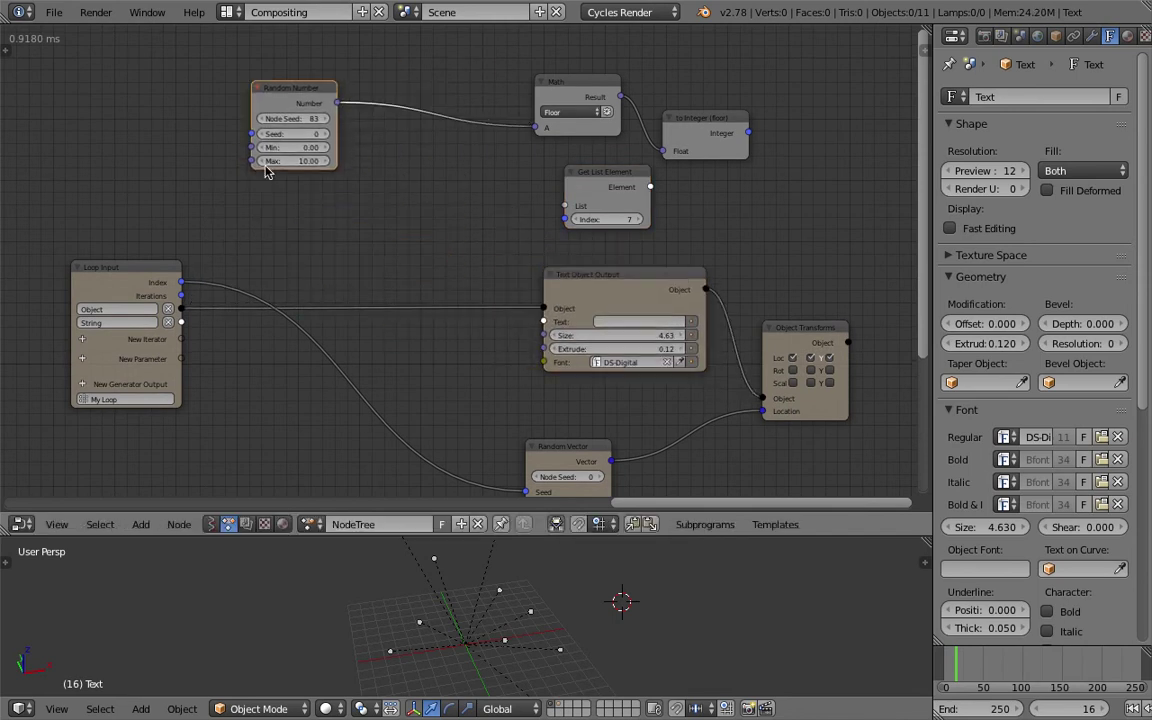
middle_click_drag(182, 319, 252, 324)
left_click_drag(251, 327, 360, 195)
left_click_drag(645, 178, 388, 221)
Step: Remove the String iterator from Loop Input and add a String List parameter instead
scroll(295, 317, "down", 2)
middle_click_drag(265, 299, 447, 253)
scroll(571, 250, "up", 2)
scroll(568, 278, "up", 1)
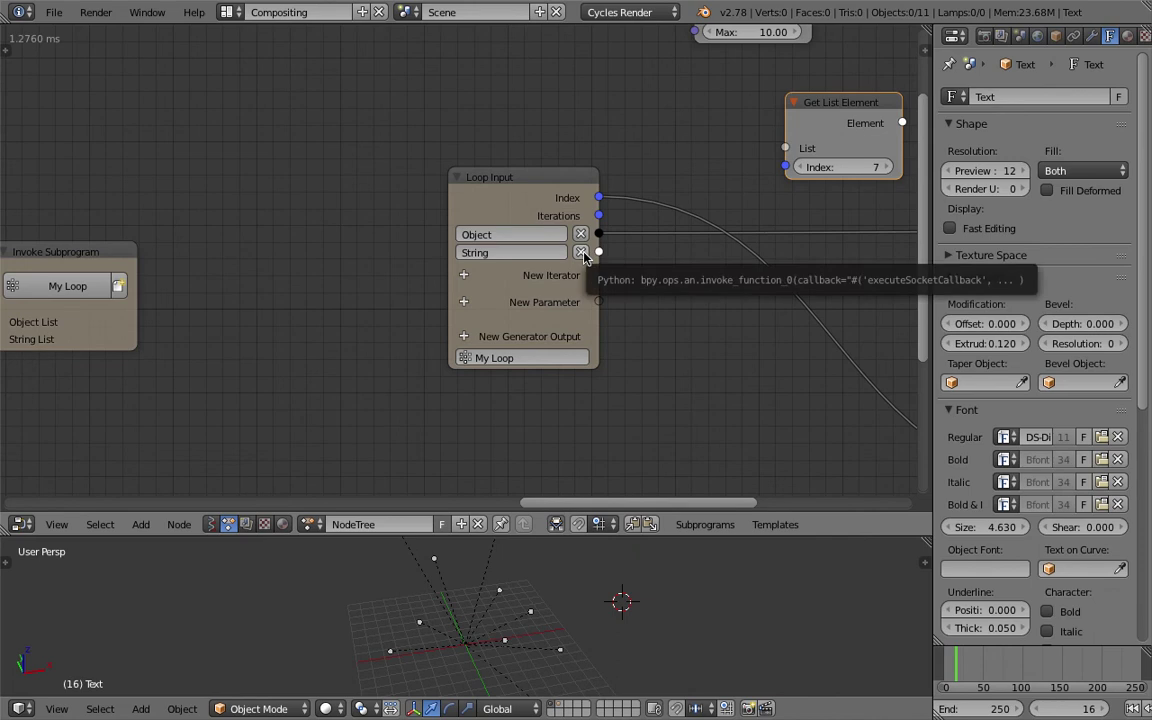
left_click(582, 253)
left_click(463, 284)
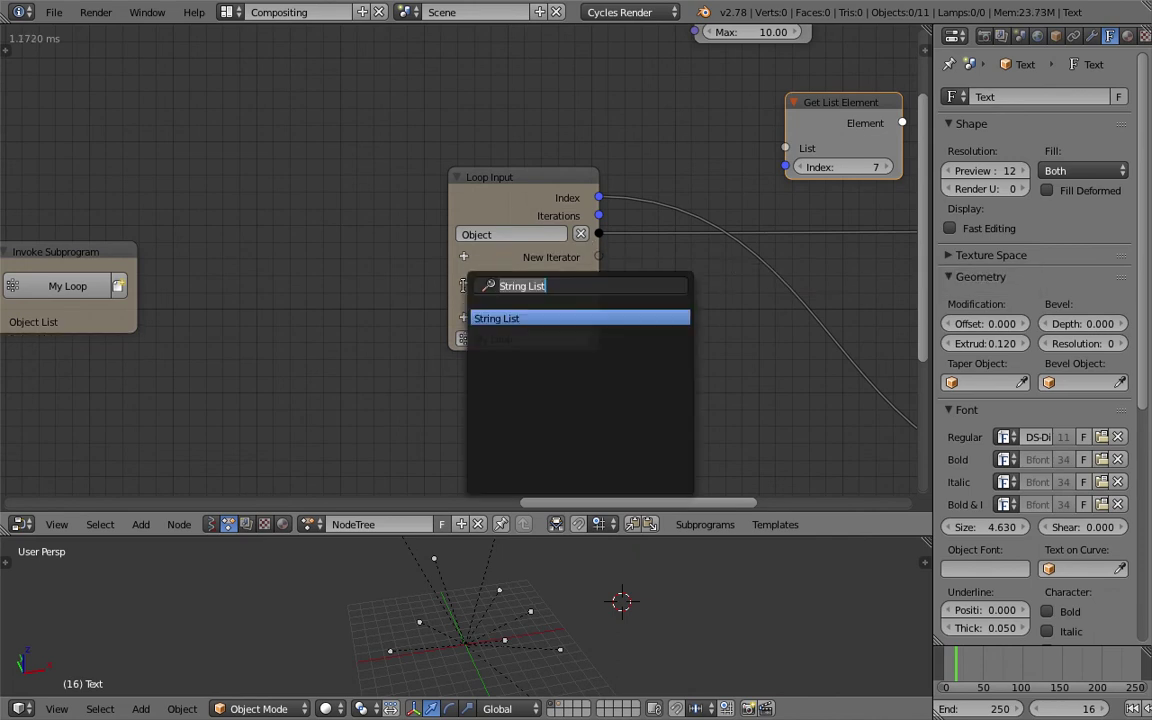
left_click(500, 317)
Step: Connect Split Text's Text List output to Invoke Subprogram's String List parameter input
scroll(283, 285, "down", 3)
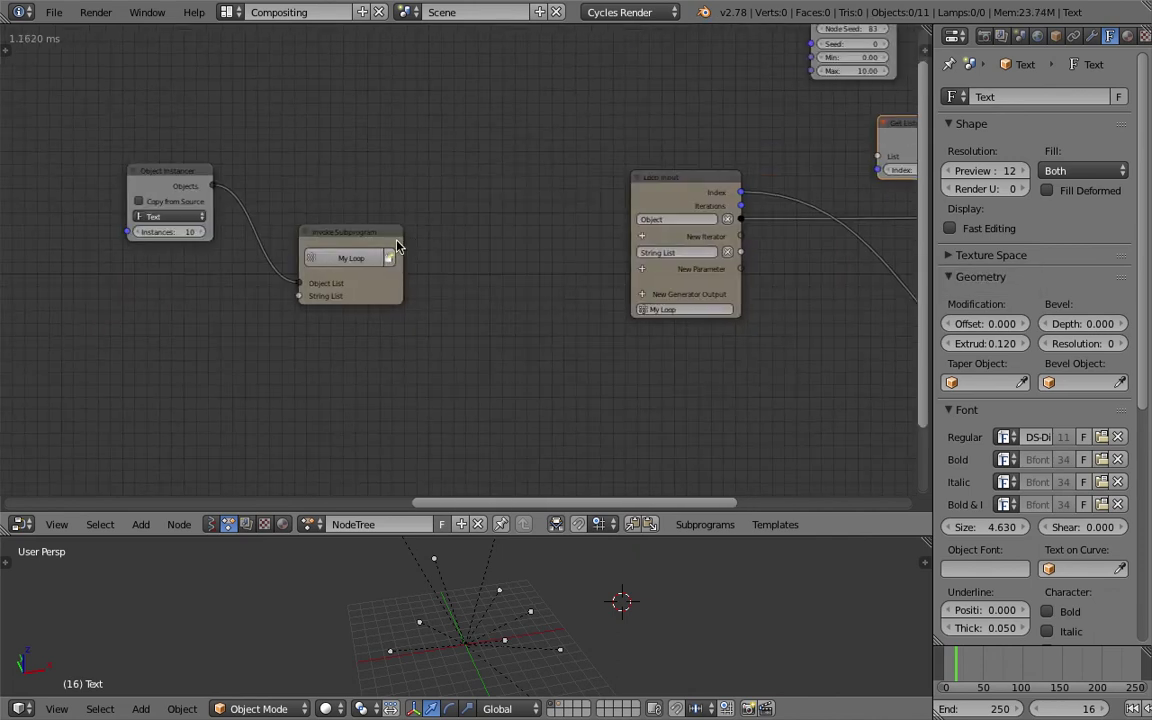
middle_click_drag(730, 247, 447, 247)
scroll(447, 247, "down", 2)
scroll(440, 209, "left", 4, "ctrl")
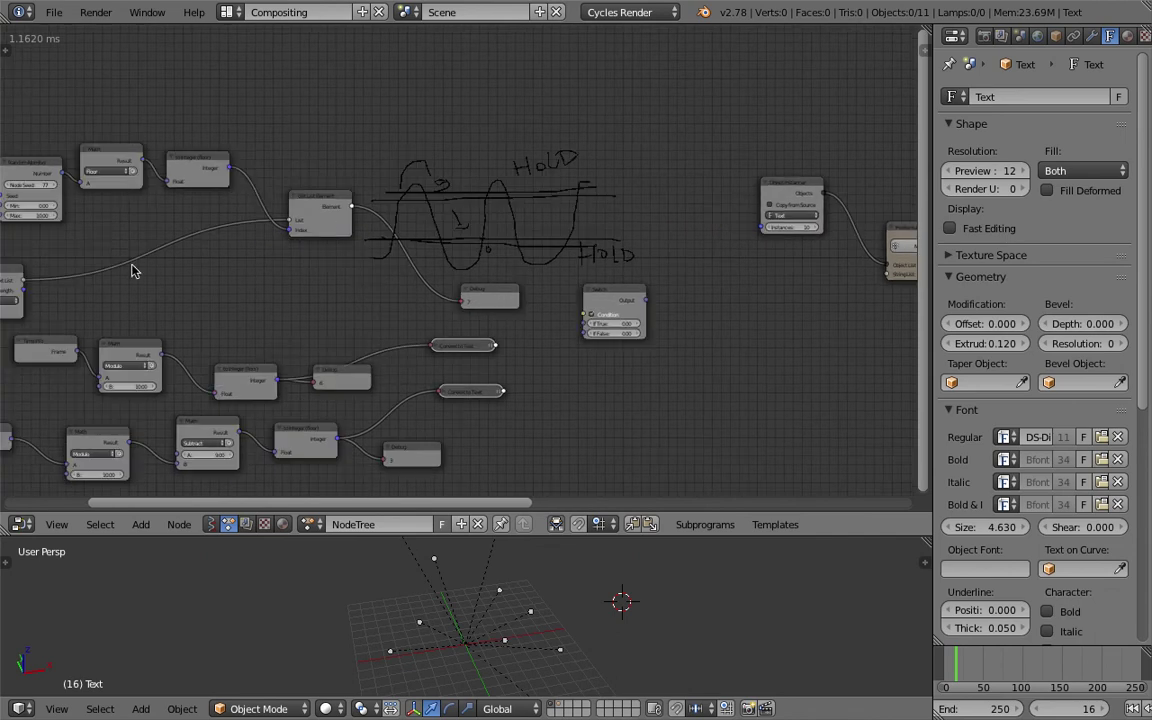
left_click_drag(22, 279, 330, 274)
mouse_move(371, 273)
middle_mouse_down()
mouse_move(417, 263)
mouse_move(170, 266)
middle_mouse_up()
scroll(252, 260, "down", 2)
left_click_drag(49, 265, 786, 249)
Step: Reposition the Invoke Subprogram and Object Instancer nodes and save the file
scroll(450, 154, "up", 2)
middle_click_drag(450, 154, 476, 146)
scroll(398, 246, "up", 2)
left_click_drag(398, 246, 465, 233)
left_click_drag(240, 183, 288, 154)
key("ctrl+s")
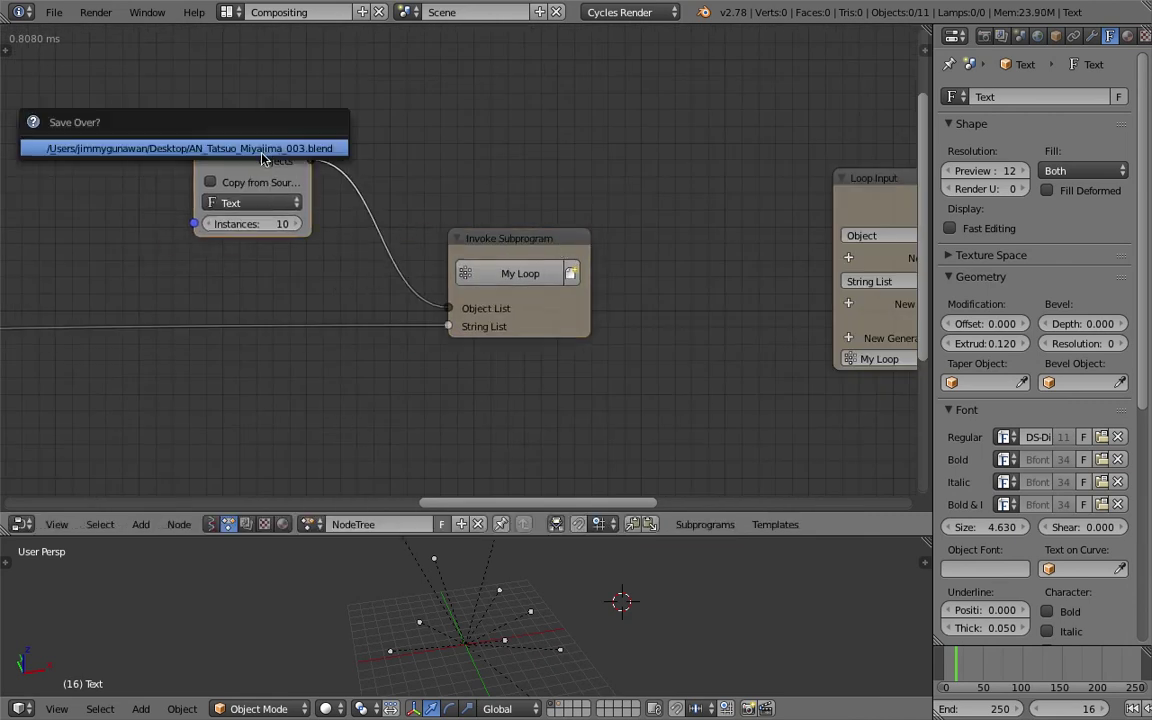
left_click(263, 148)
Step: Set the Object Instancer to 18 instances and shift the node closer to Invoke Subprogram
middle_click_drag(263, 158, 198, 163)
left_click_drag(190, 228, 245, 228)
left_click(186, 227)
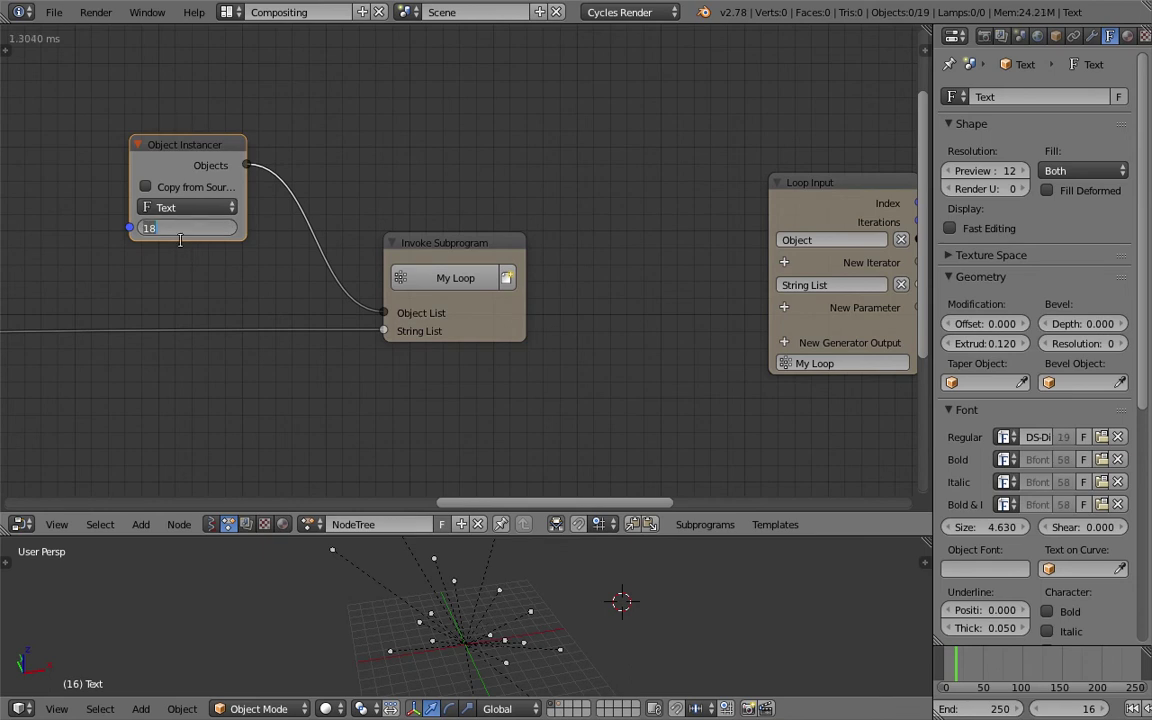
key("Return")
middle_click_drag(249, 117, 231, 121)
left_click_drag(177, 153, 226, 168)
middle_click_drag(185, 192, 146, 190)
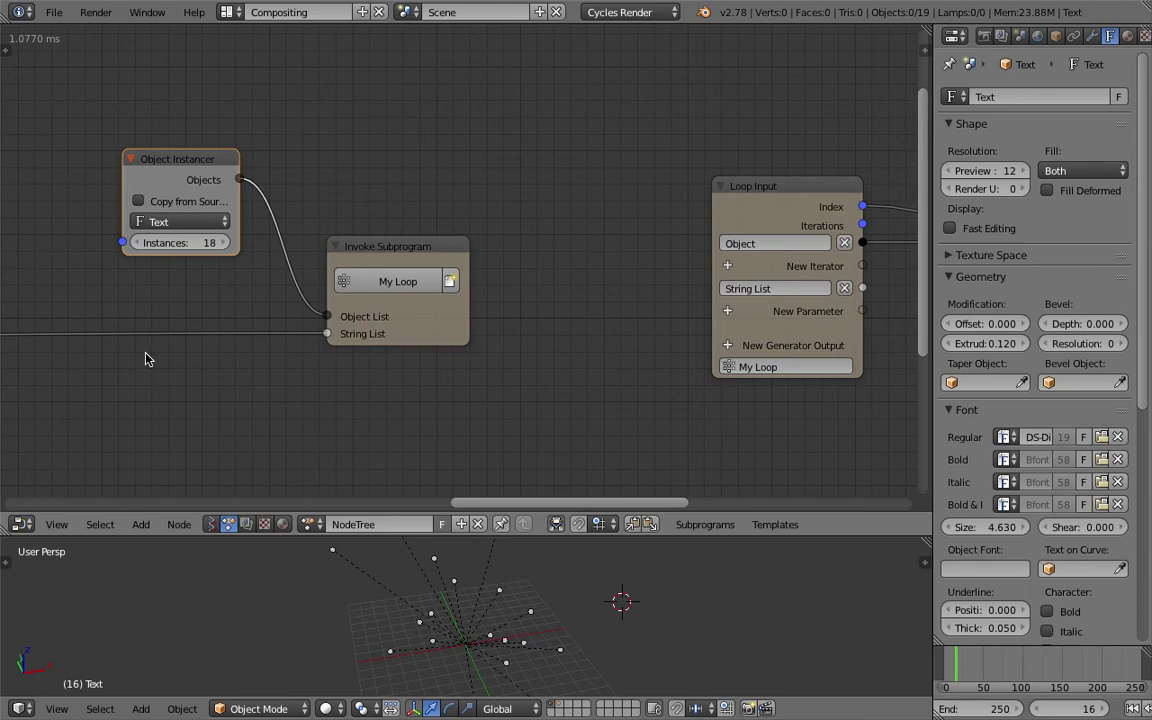
Step: Connect Loop Input's String List parameter to the List input of Get List Element and save the file
left_click(376, 318)
middle_click_drag(600, 251, 91, 282)
left_click_drag(317, 311, 474, 198)
middle_click_drag(442, 175, 257, 244)
scroll(325, 228, "down", 1)
key("ctrl+s")
left_click(257, 244)
Step: Move the Floor Math node closer to Random Number and link Loop Input's Index to Random Number's Seed
scroll(400, 190, "right", 2, "ctrl")
left_click_drag(537, 92, 402, 134)
middle_click_drag(157, 223, 229, 203)
left_click_drag(200, 266, 270, 106)
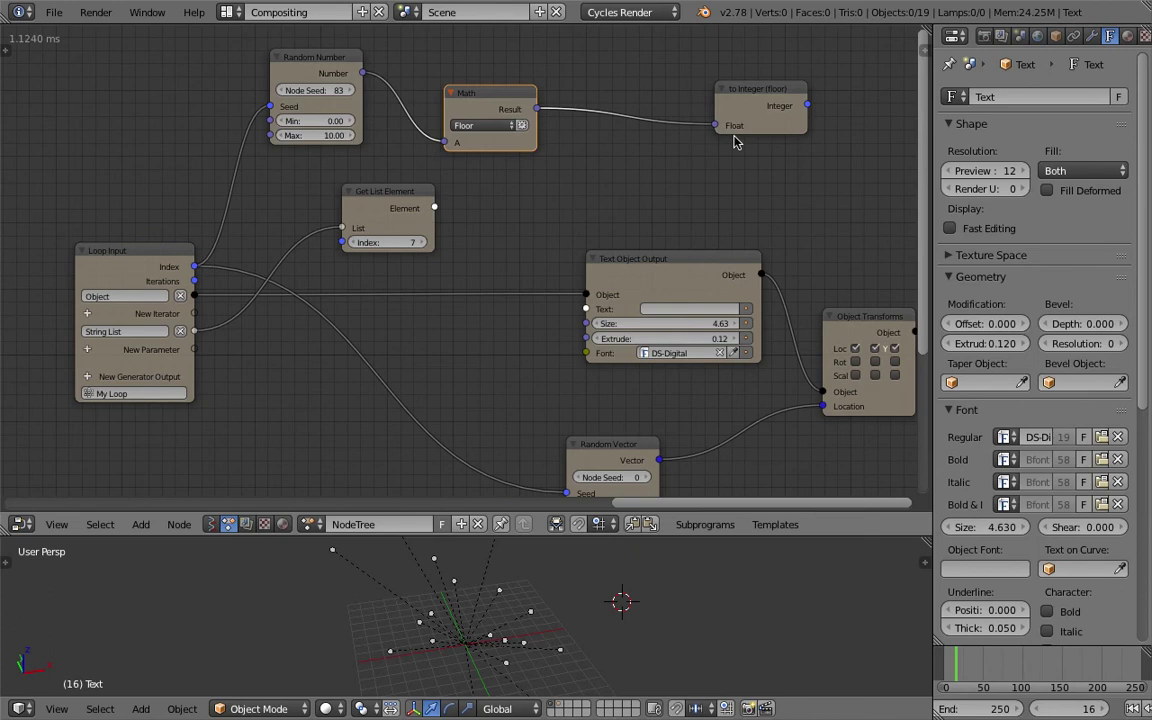
Step: Move To Integer beside Math, feeding its Integer into Get List Element's Index and the Element into Text Object Output's Text
left_click_drag(719, 90, 584, 92)
left_click_drag(673, 107, 583, 308)
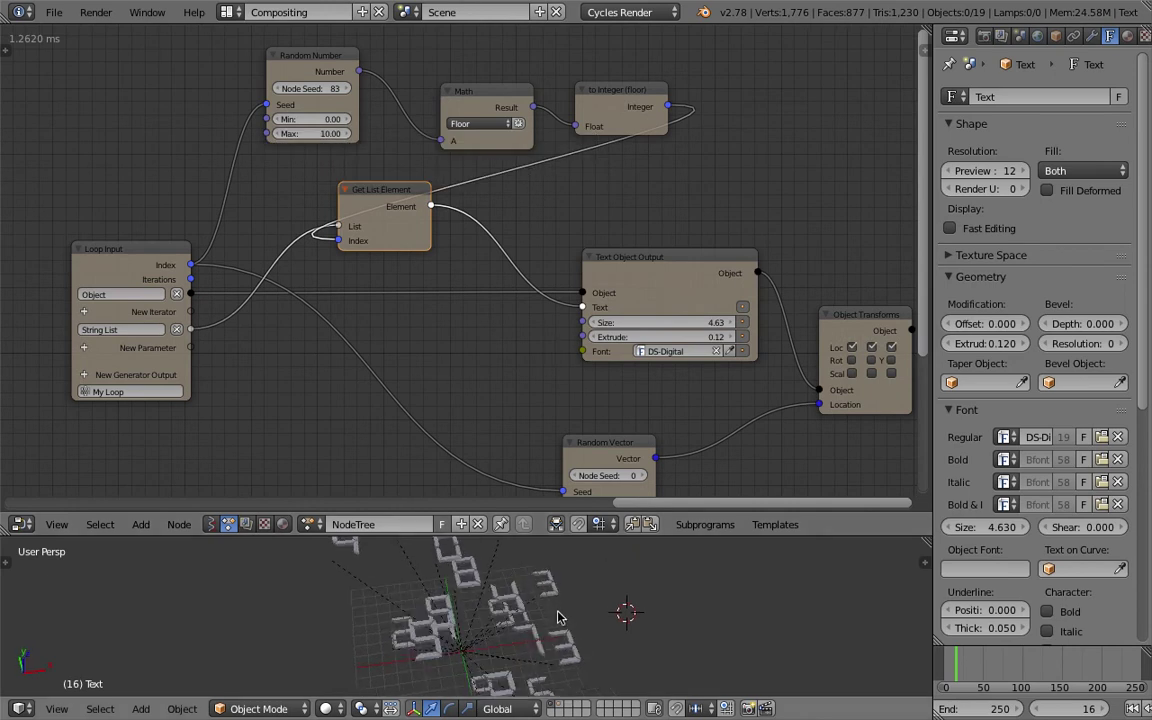
Step: Enlarge the 3D view, play the digit animation in reverse and save the file
left_click_drag(607, 537, 609, 318)
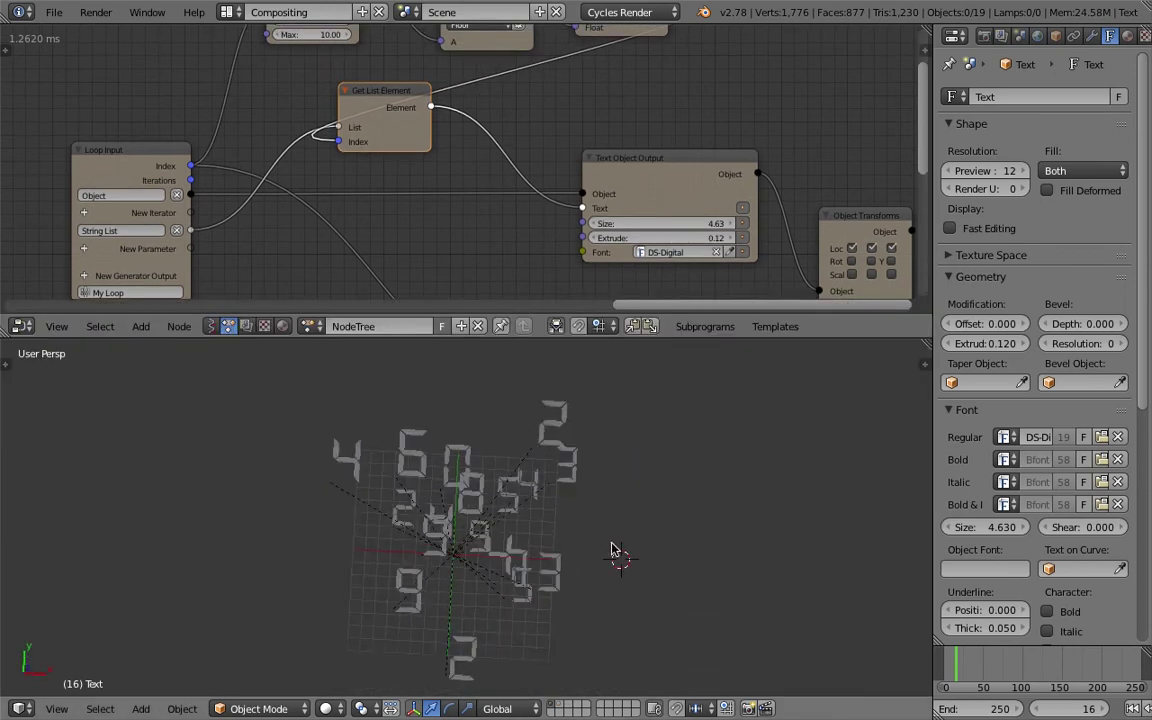
scroll(1077, 710, "right", 2)
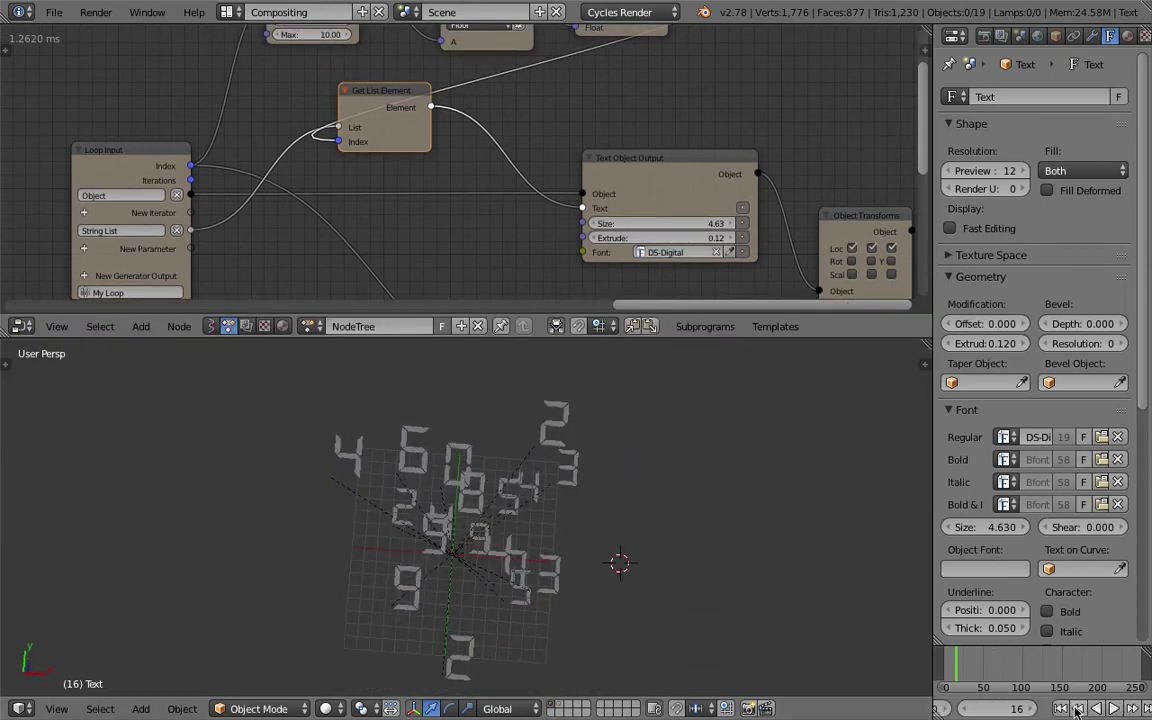
left_click(1096, 708)
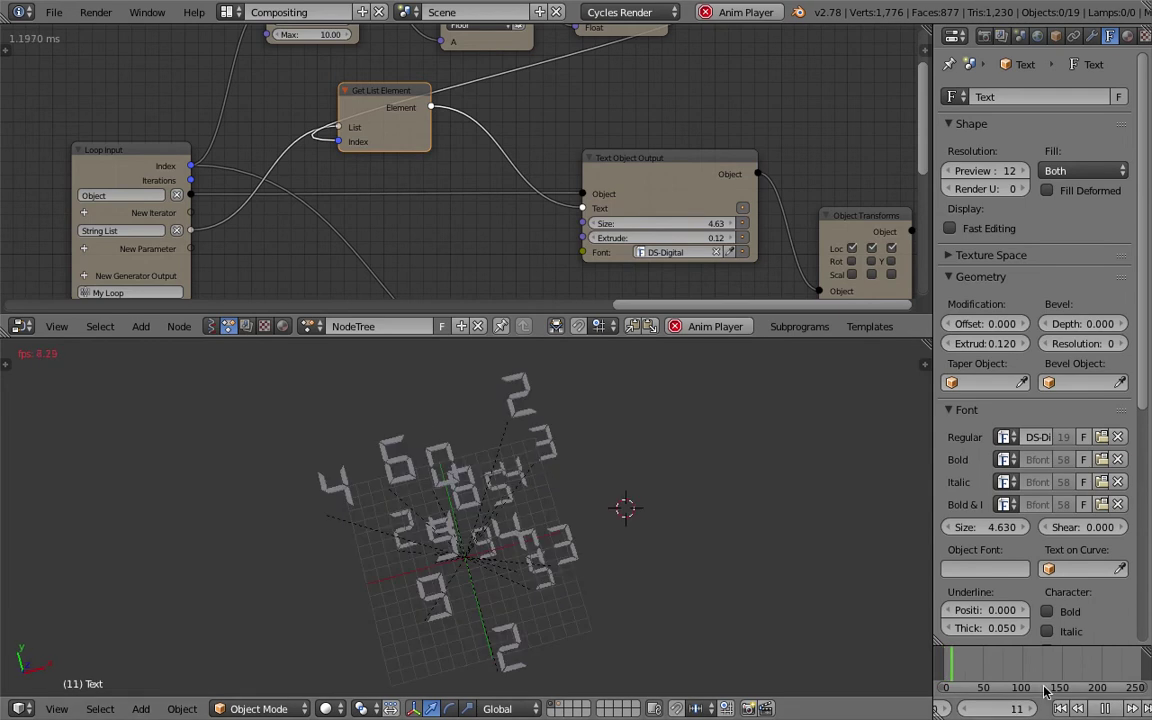
key("ctrl+s")
left_click(490, 578)
Step: Set the loop's Random Number Node Seed to 210, save the file and stop the playback
middle_click_drag(381, 239, 361, 257)
mouse_move(460, 338)
left_mouse_down()
mouse_move(473, 414)
mouse_move(473, 355)
left_mouse_up()
middle_click_drag(360, 231, 385, 262)
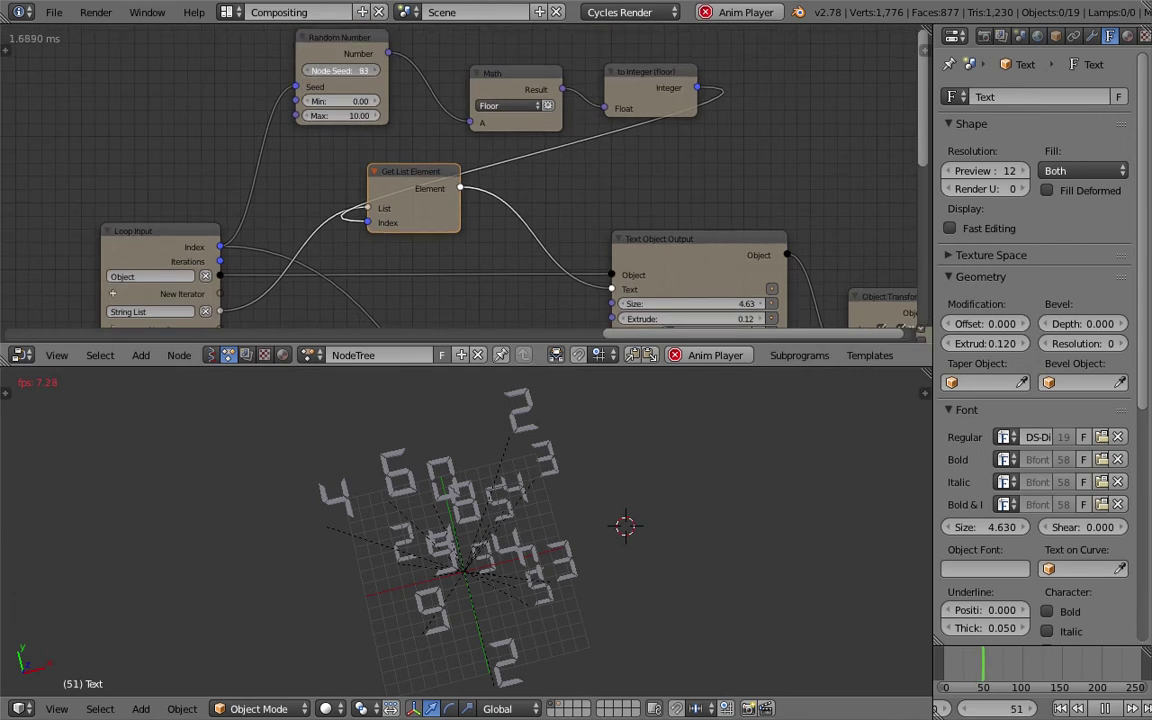
left_click_drag(339, 71, 410, 64)
left_click(381, 57)
key("ctrl+s")
left_click(400, 52)
middle_click_drag(348, 95, 365, 100)
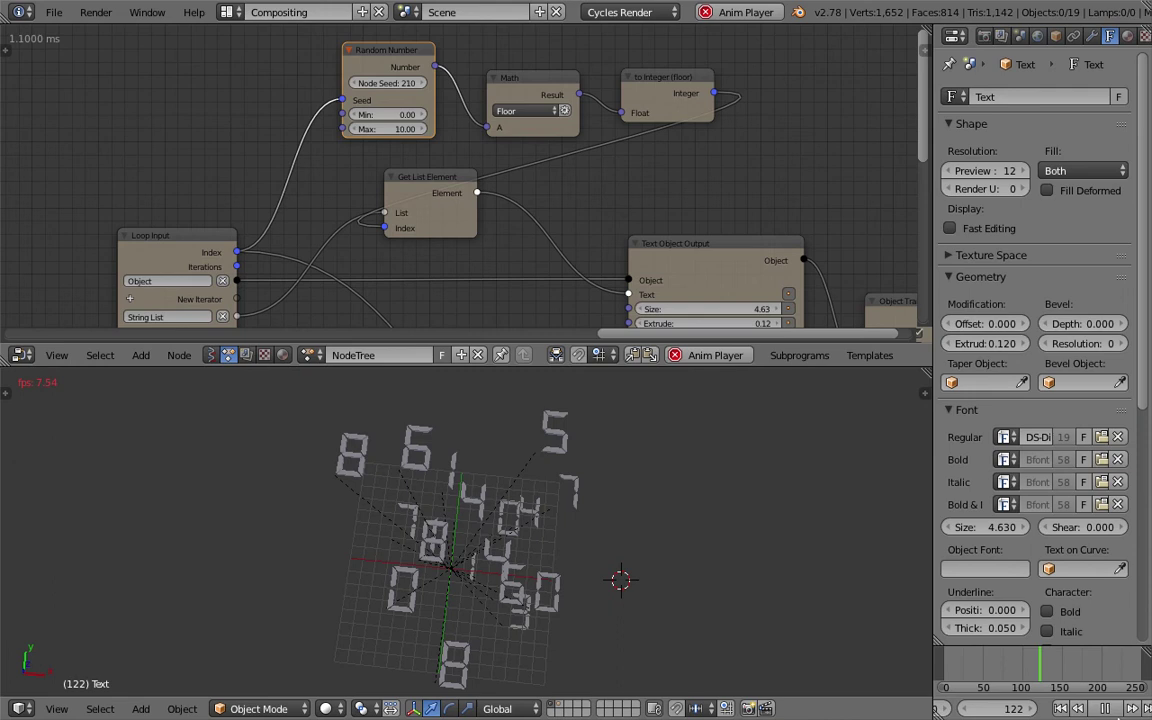
key("Escape")
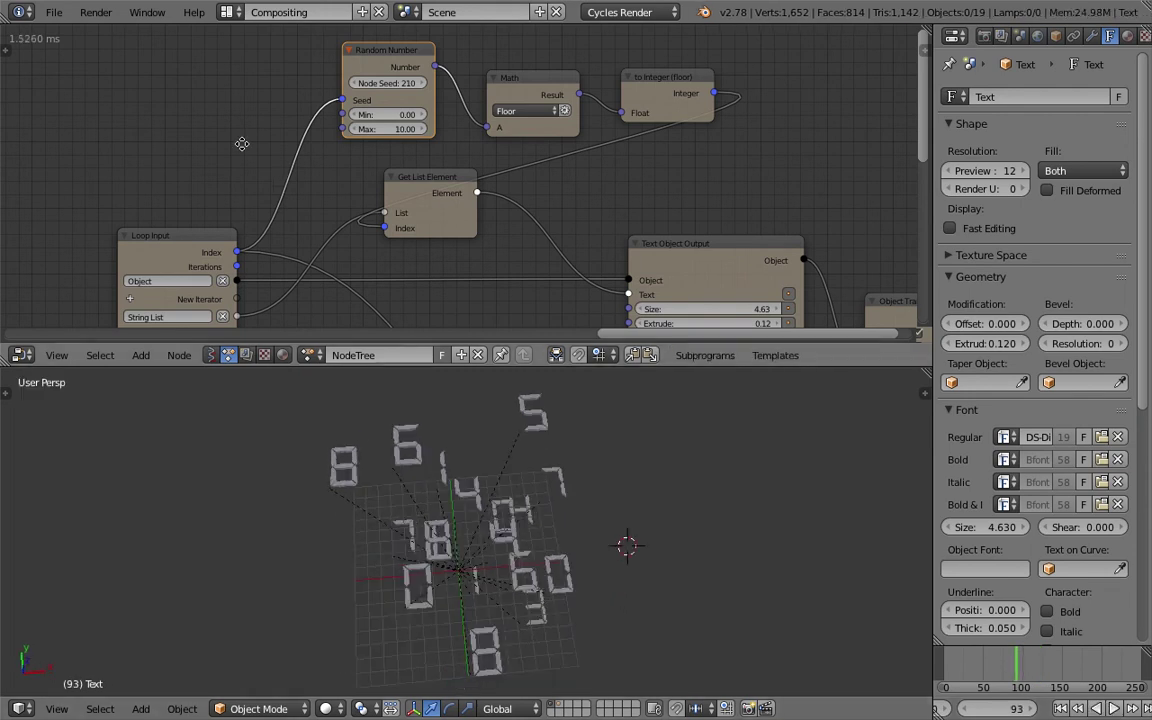
Step: Insert a Math node set to Add between Loop Input's Index and Random Number's Seed
middle_click_drag(241, 144, 244, 129)
left_click_drag(380, 367, 380, 417)
key("shift+a")
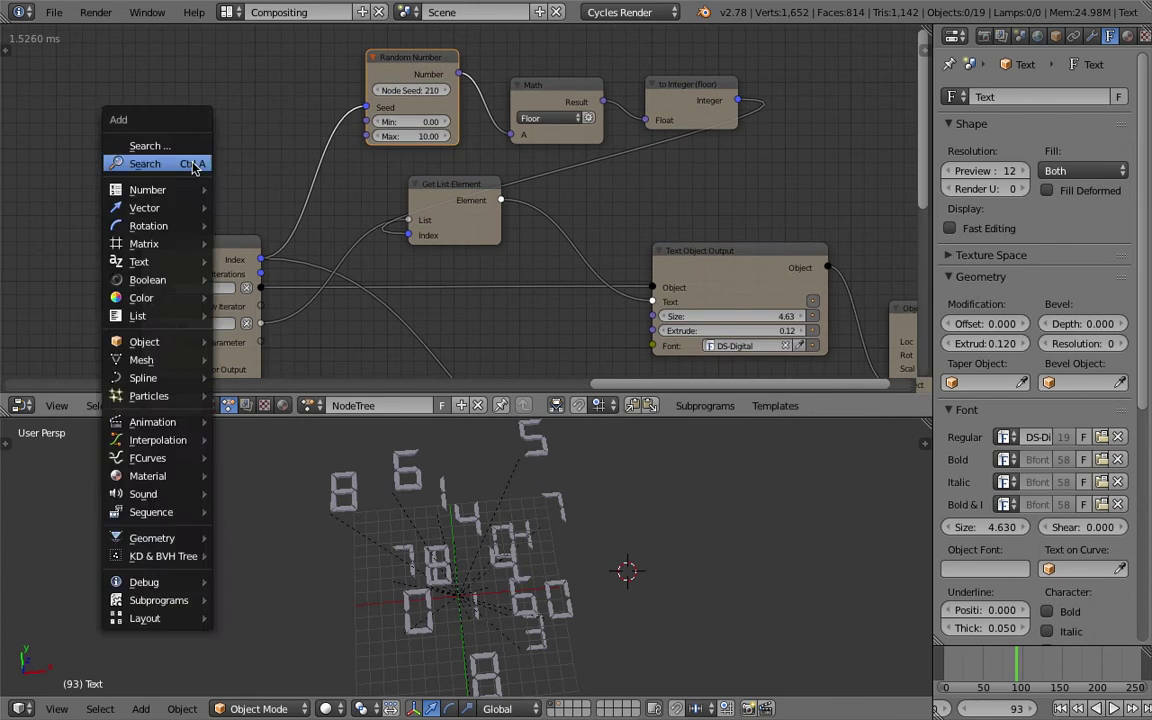
left_click(188, 162)
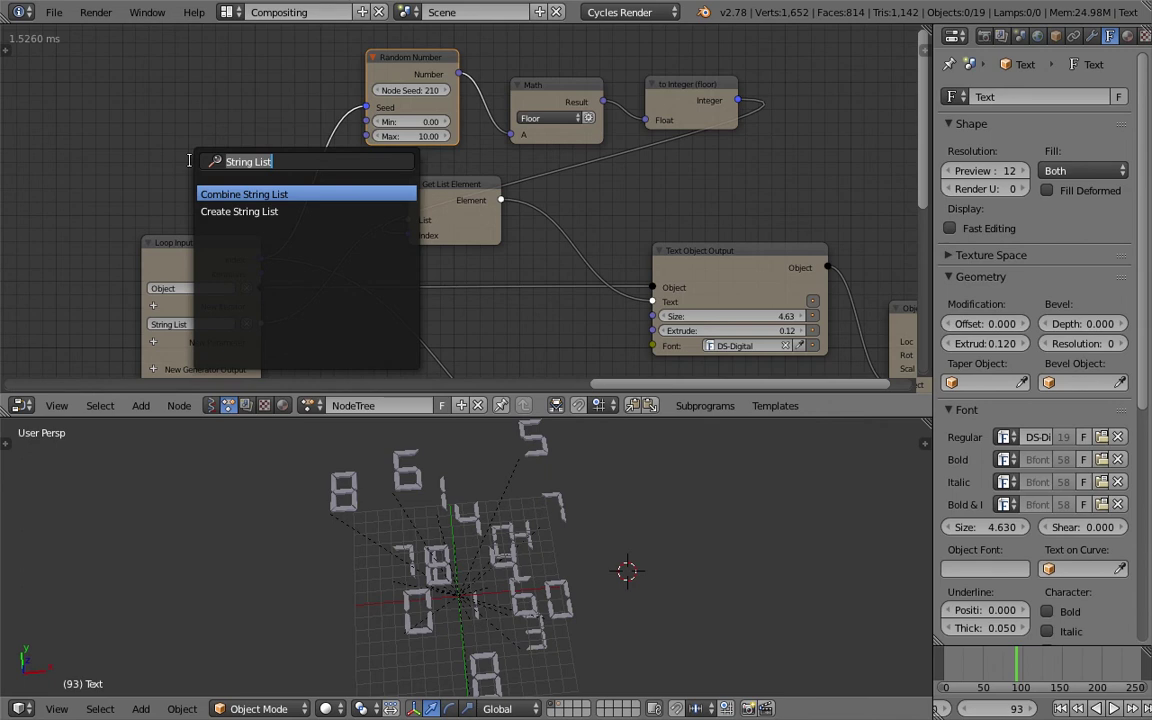
type("am")
key("BackSpace")
key("BackSpace")
type("math")
key("Down")
key("Down")
key("Up")
key("Return")
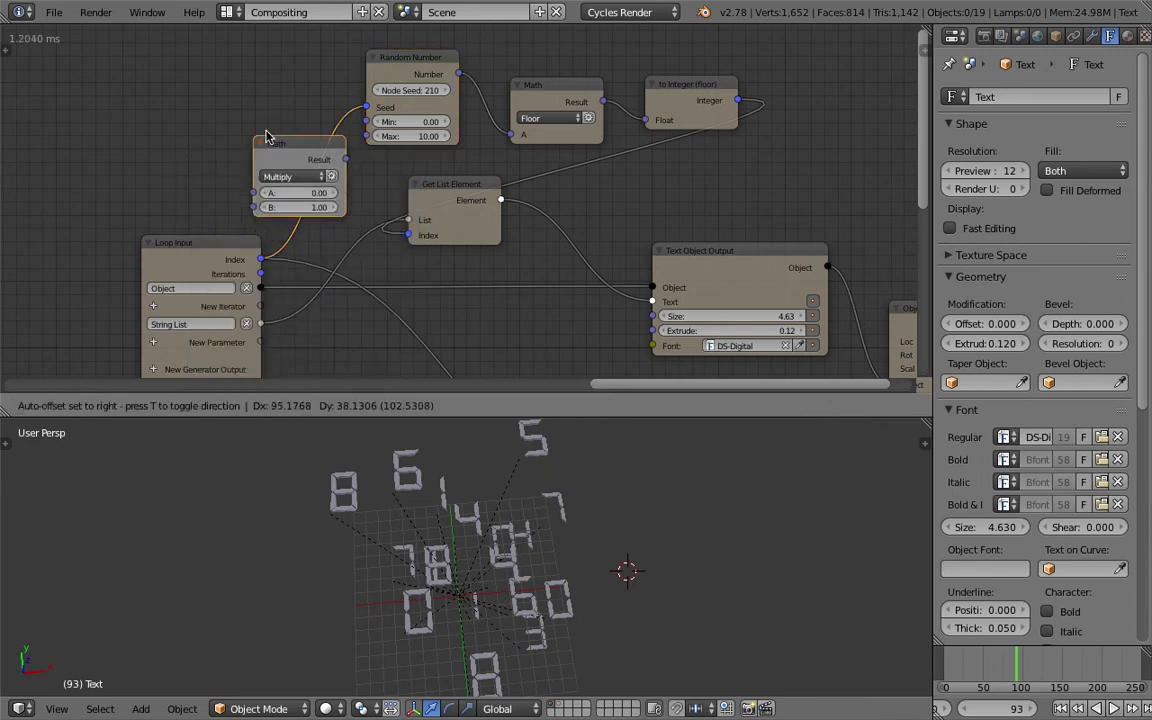
left_click(275, 134)
left_click(352, 172)
left_click(335, 180)
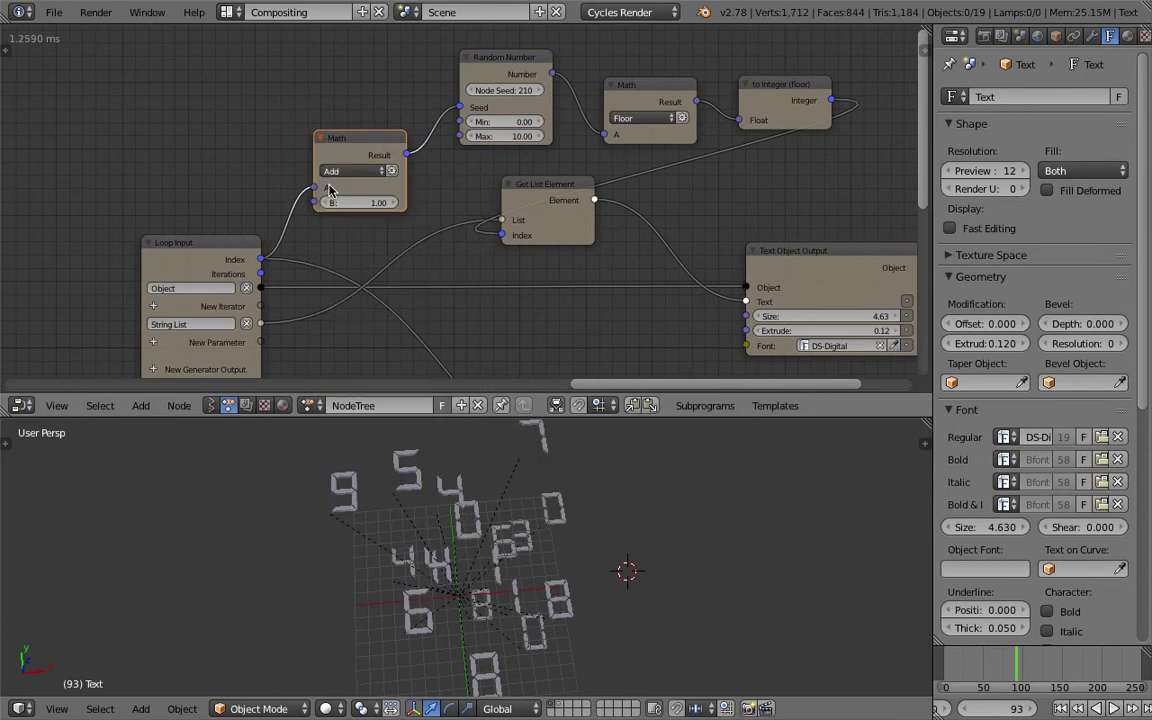
Step: Add a Time Info node beside Math and feed its Frame into Math's B input
left_click_drag(355, 202, 490, 202)
key("ctrl+a")
type("frame")
key("Up")
key("Up")
key("Up")
key("Return")
left_click(138, 137)
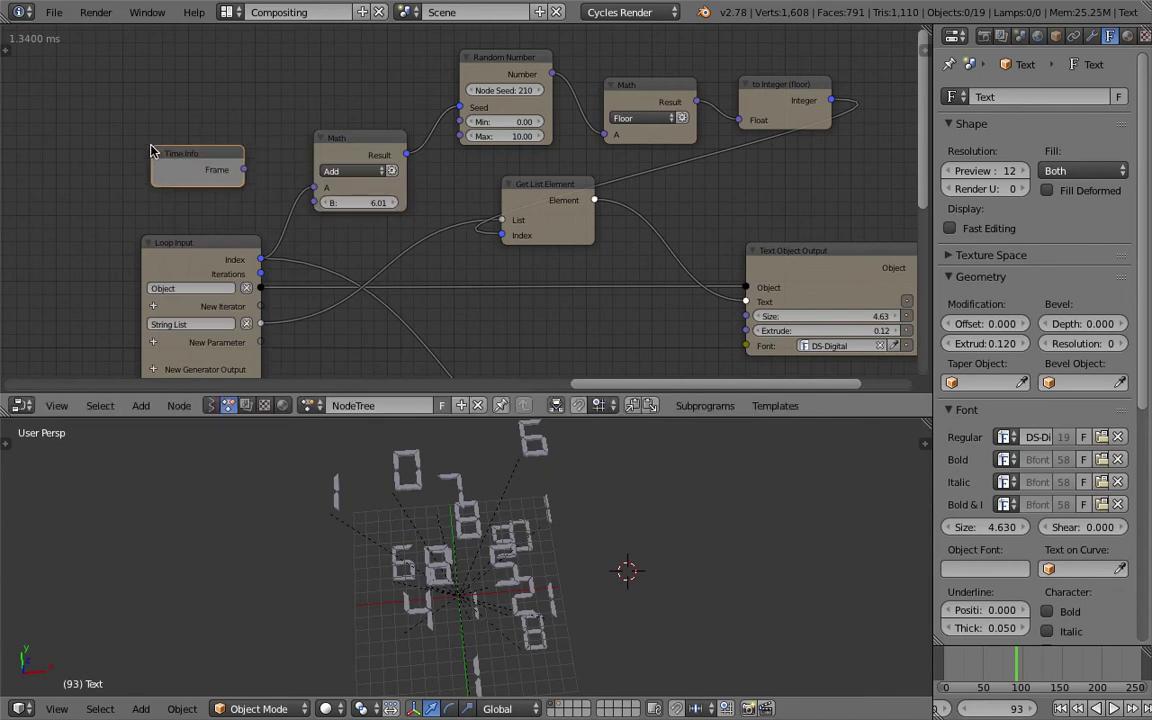
left_click_drag(243, 170, 326, 203)
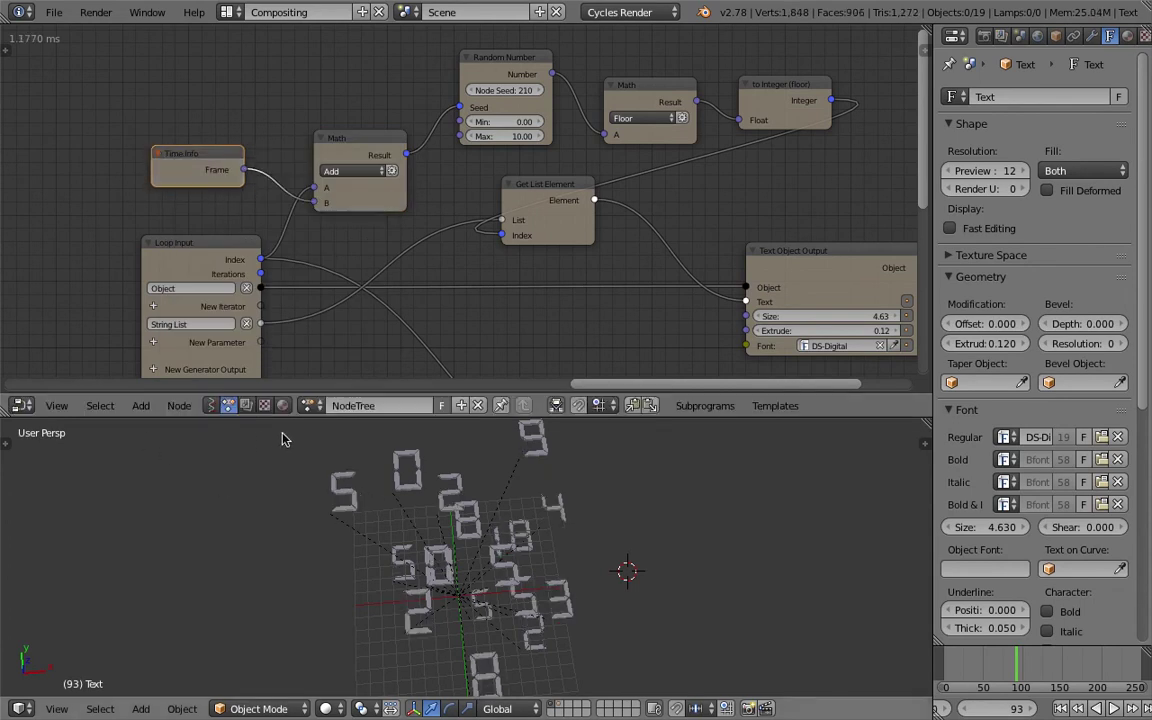
Step: Split off a Text Editor beside the 3D view and write INSPIRED BY TATSUO MIYAJIMA ARTIST in a new text block
left_click_drag(5, 433, 370, 496)
left_click(8, 712)
left_click(60, 474)
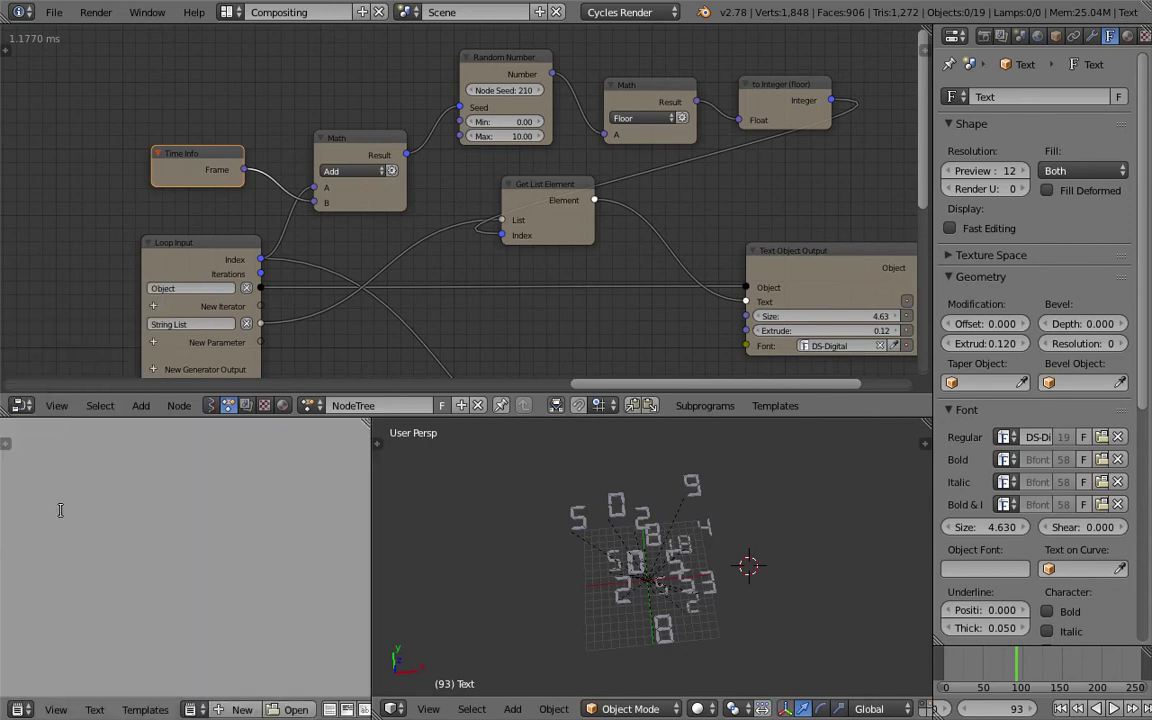
left_click(230, 706)
type("INSPIRED BY TA")
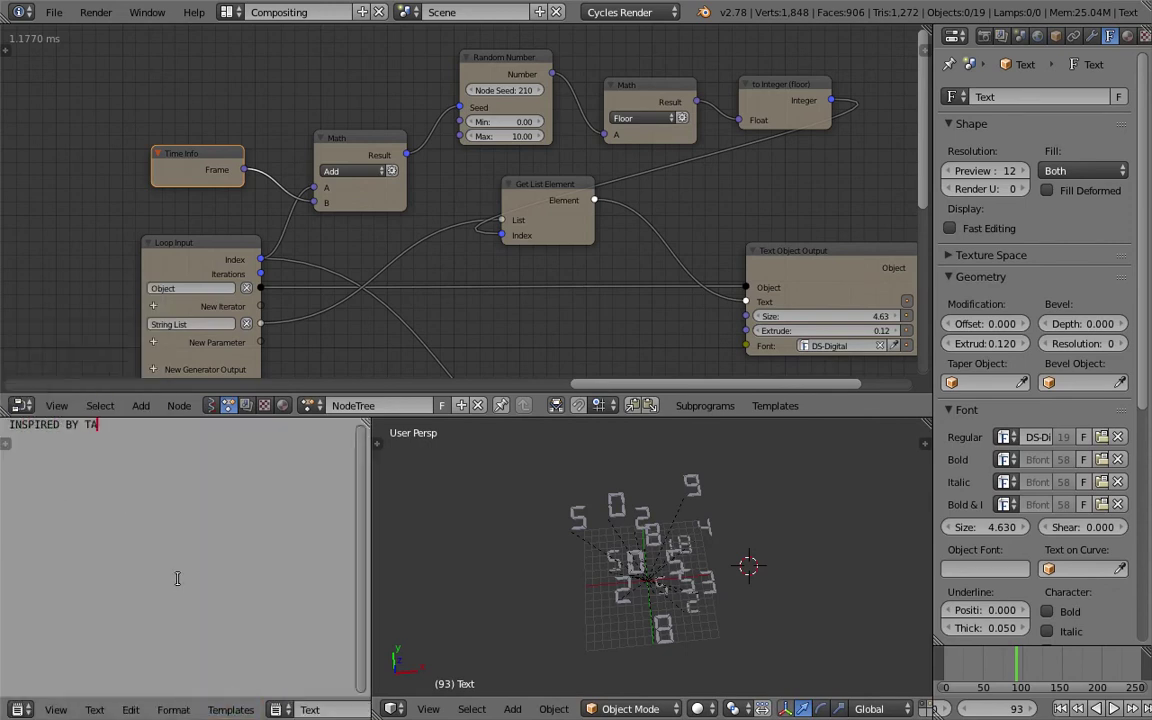
type("TSUO MIYAJIMA ARTIST")
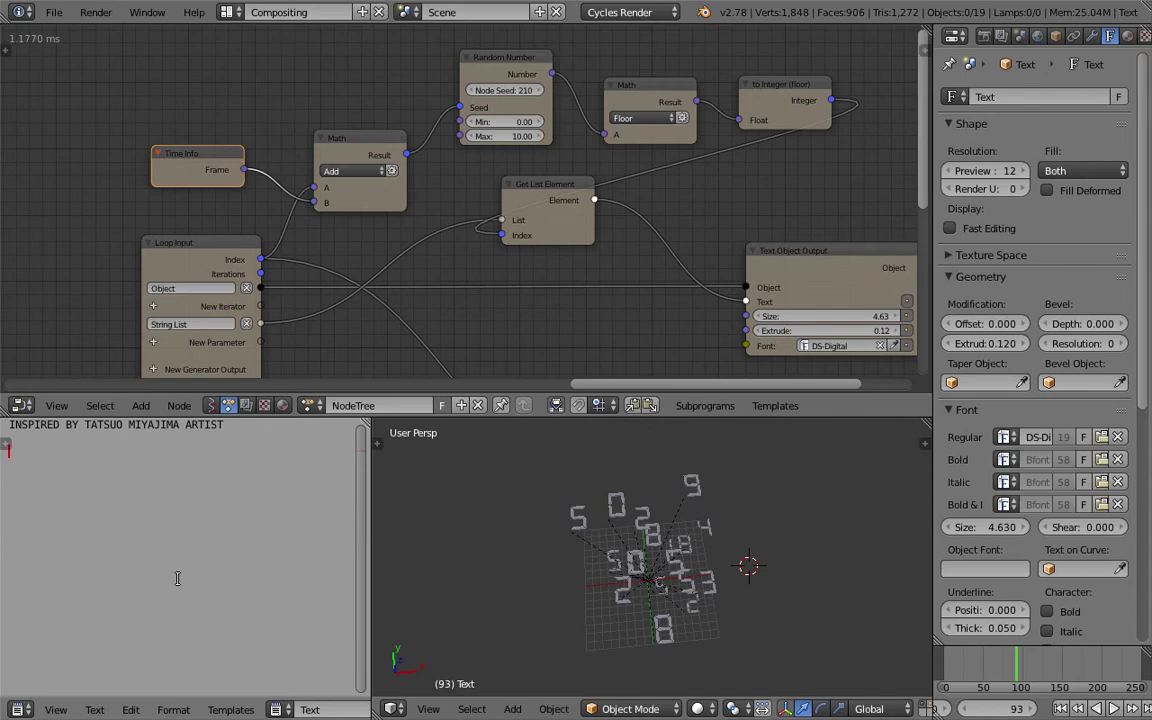
Step: Add the lines LIKE LIFE ITSELF, Keep Changing, Connect with Everything, Continously Moving and LED NUMBERS DIGITS 0-9 to the notes
type("eep Changin")
key("Return")
type("Life ")
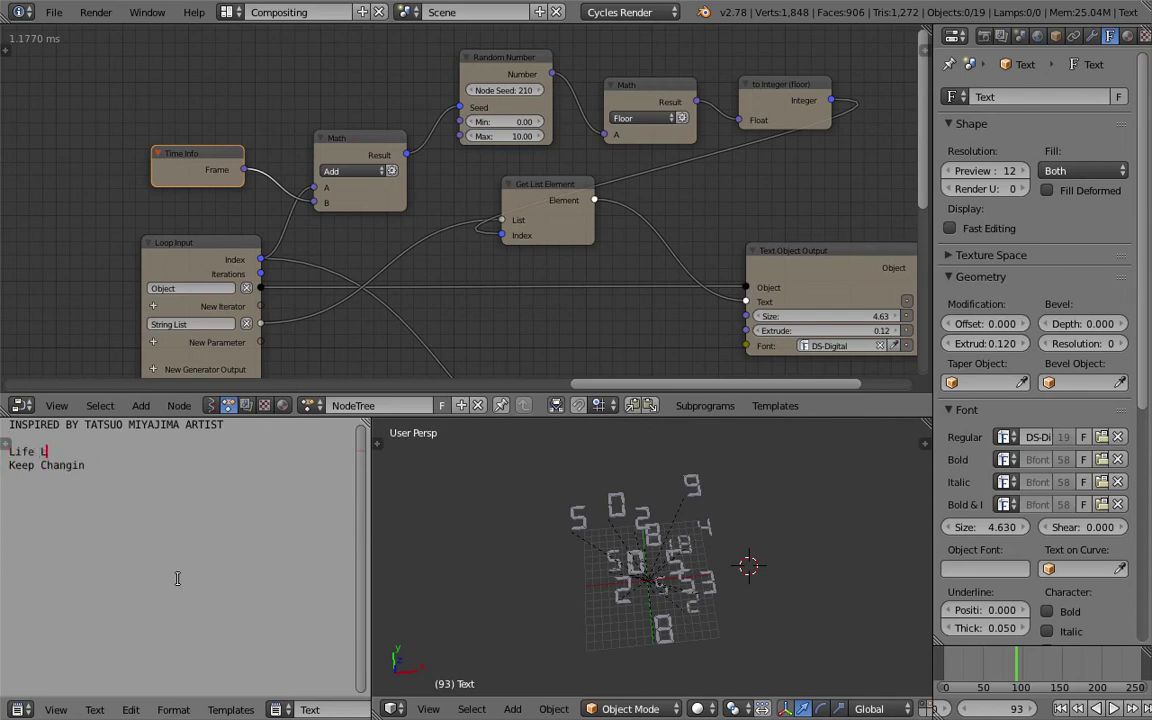
type("LIKE")
type(" LIFE ITSELF")
type("ntinu")
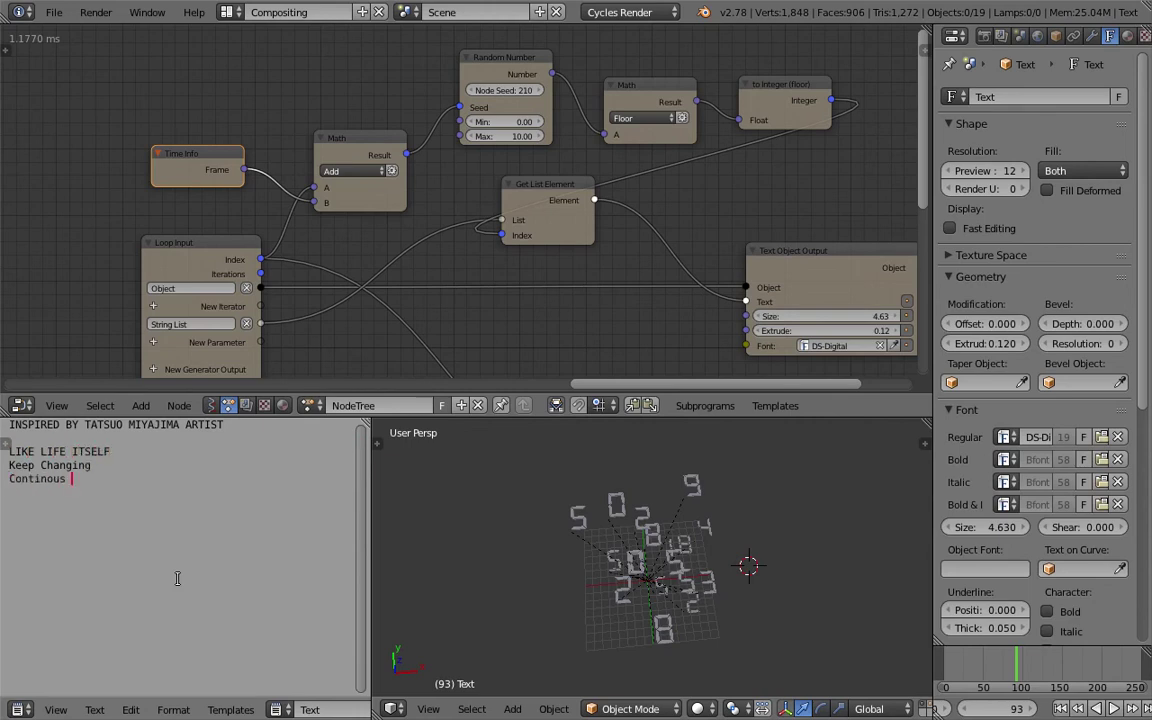
type("usly Moving")
key("Return")
type("Connt")
key("BackSpace")
type("ected with e")
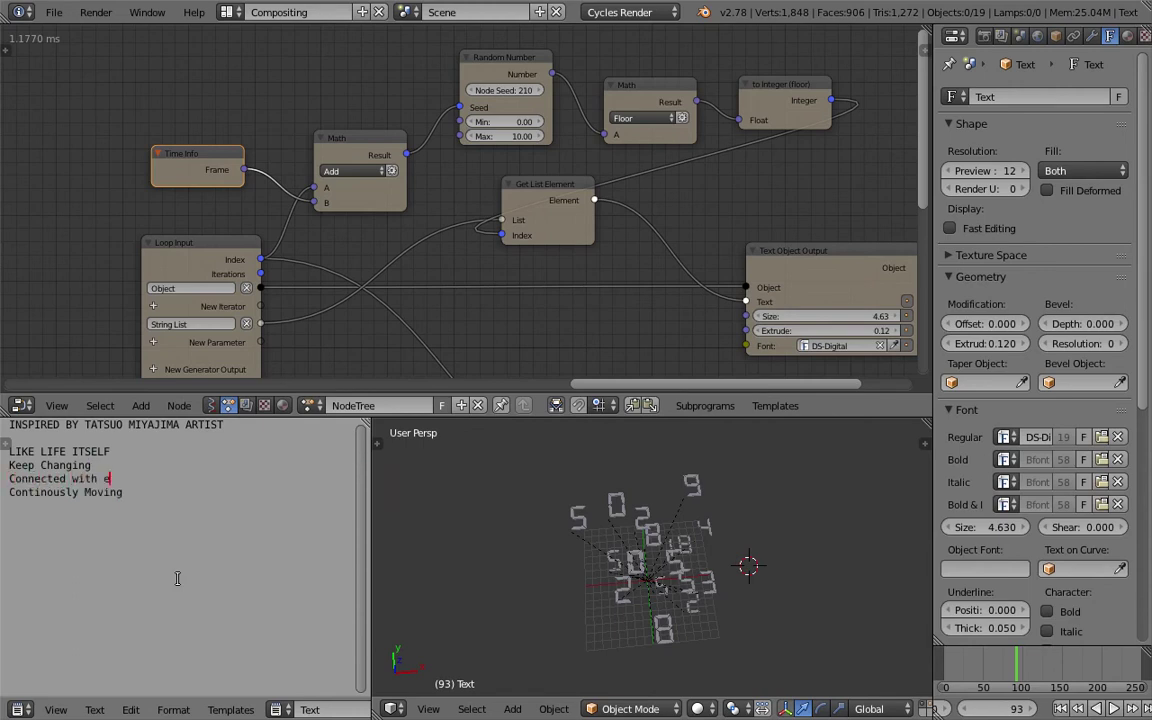
type("with EverythingUMBERS DIGITS 0-9")
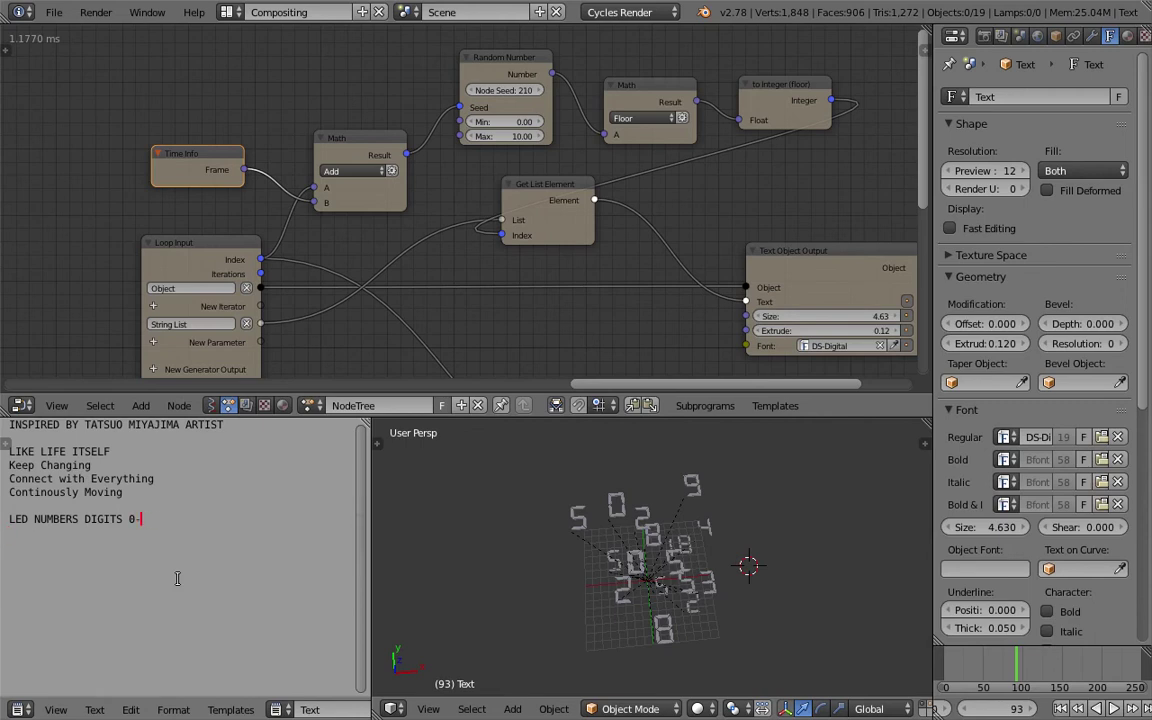
Step: Add the line "He plays with COLORS" to the notes and save the file
type("ay s with COLORS")
key("Return")
key("ctrl+s")
key("Return")
middle_click_drag(458, 275, 436, 244)
key("ctrl+s")
key("Return")
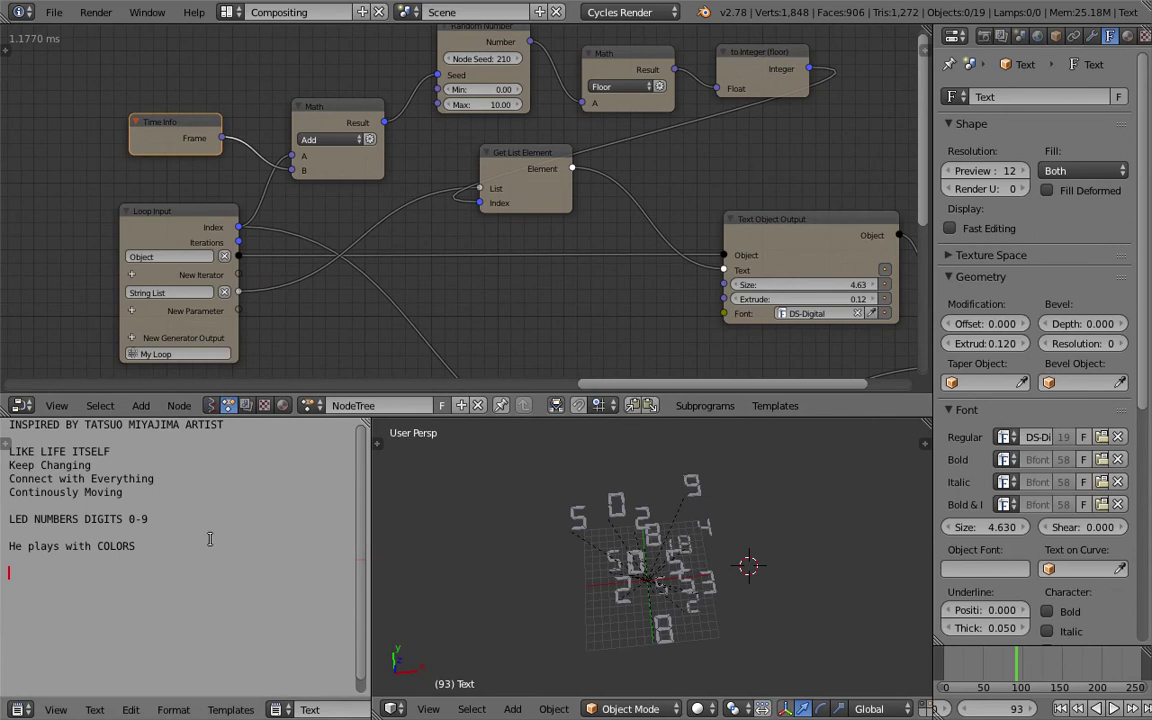
Step: Add the lines "* Numbers that goes from 0 to 9", "9 -0" and "Random Numbers" to the notes
key("Return")
type("* Numbers that goes from 0 to 0")
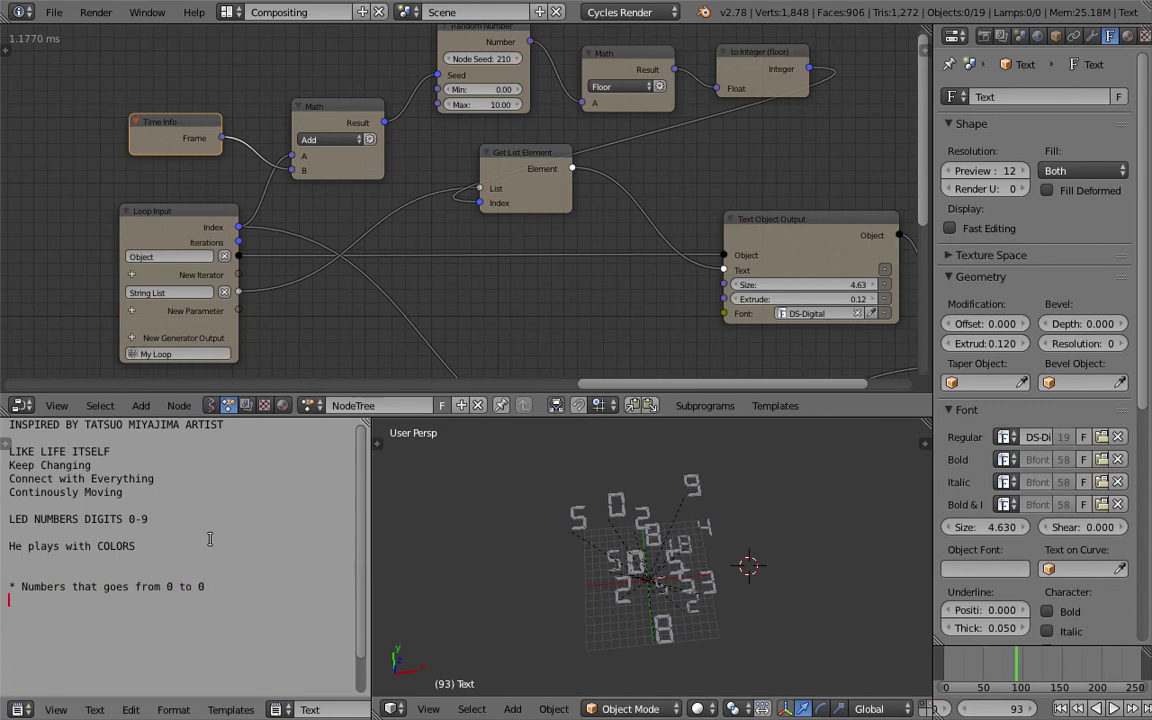
key("BackSpace")
type("9")
key("Return")
type("9 -0")
key("Return")
type("Random Numbers")
key("BackSpace")
type("s")
key("Return")
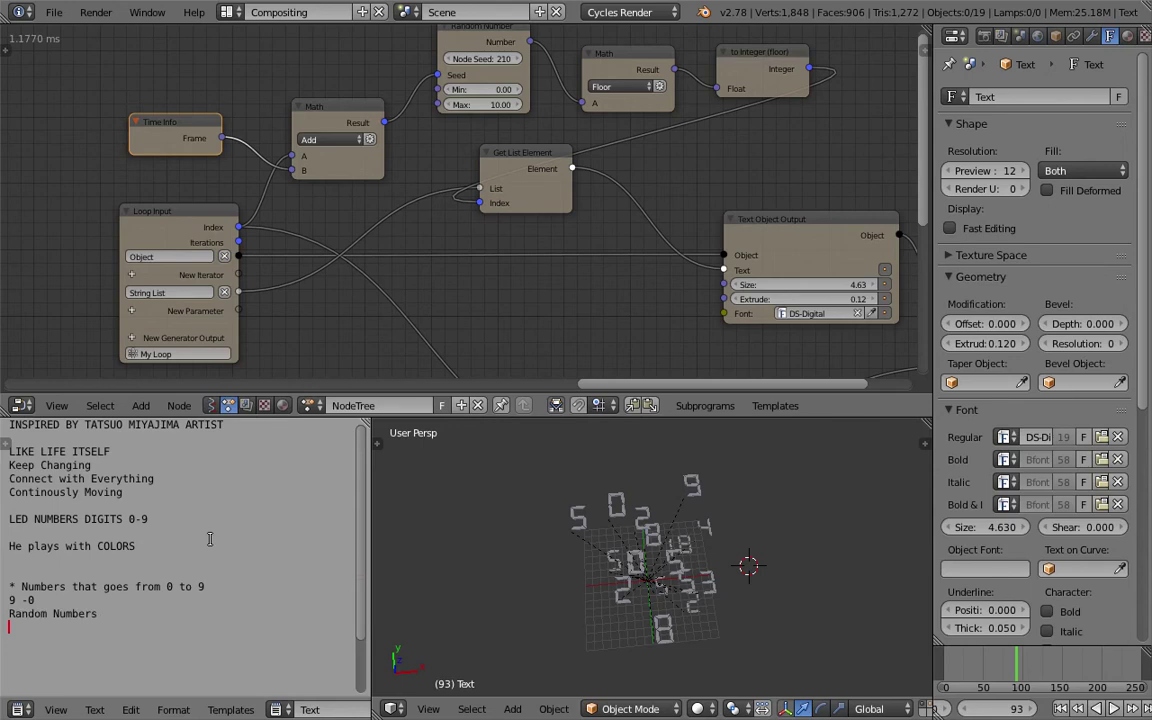
middle_click_drag(362, 370, 404, 175)
key("shift+a")
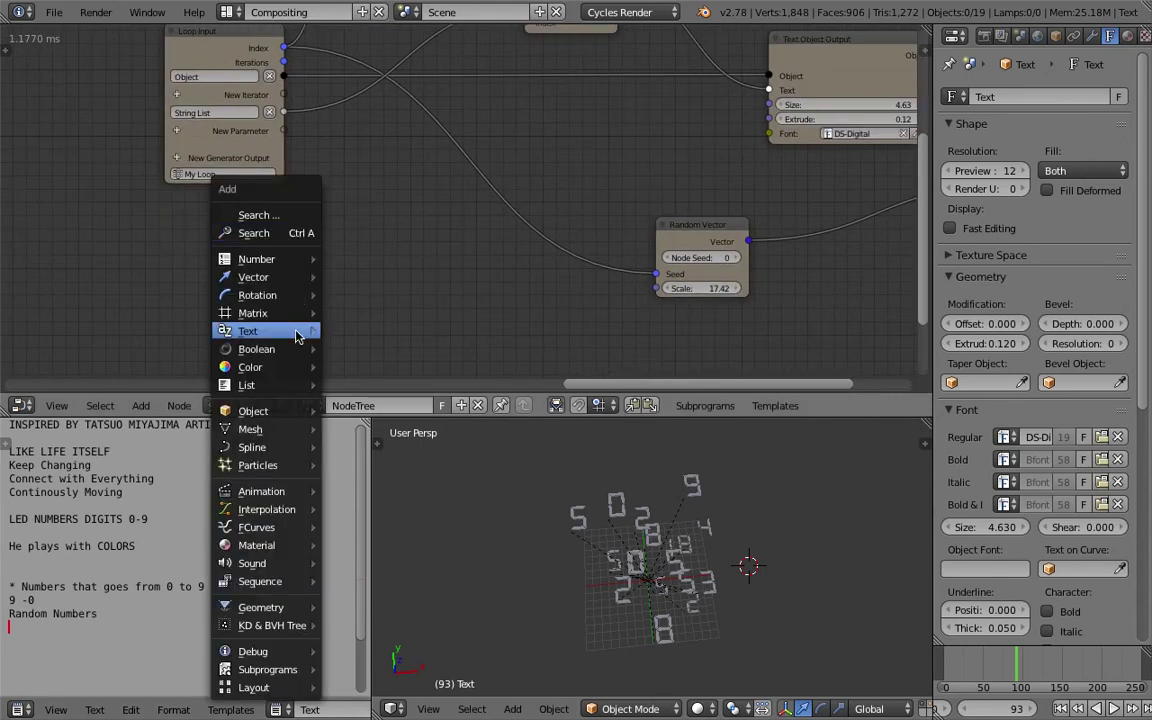
mouse_move(303, 331)
left_click(372, 367)
left_click(302, 254)
left_click_drag(304, 252, 281, 250)
left_click_drag(362, 290, 414, 290)
scroll(400, 292, "up", 2)
left_click(360, 339)
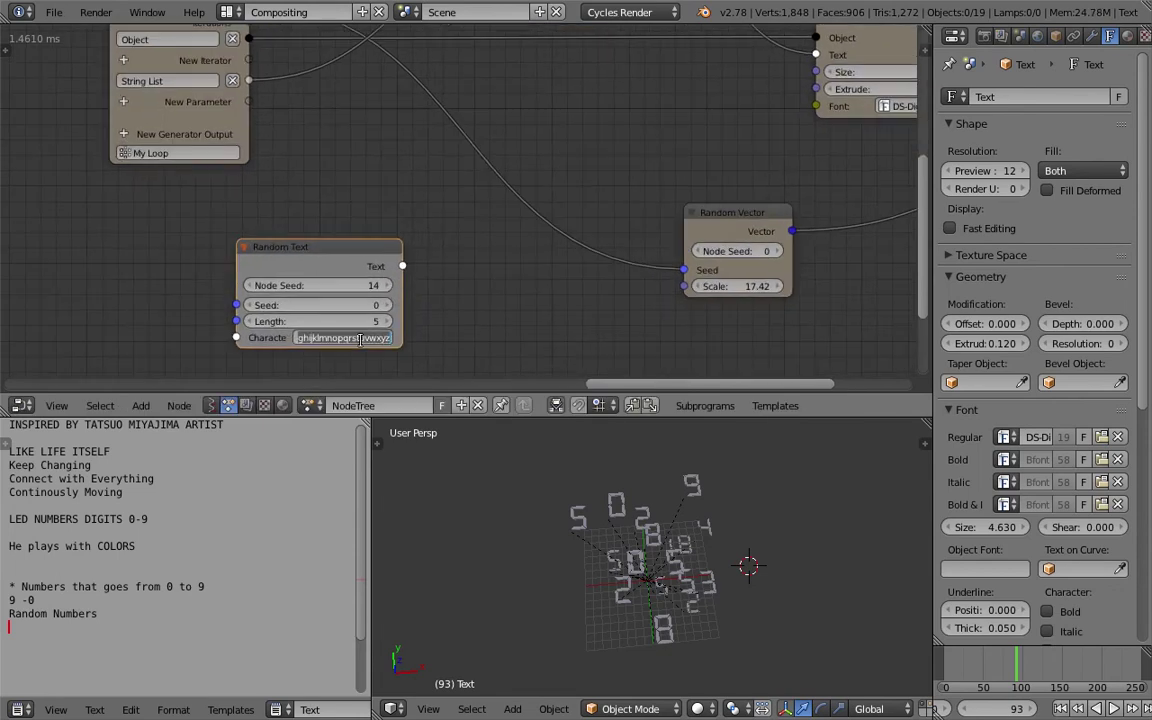
type("0123456789")
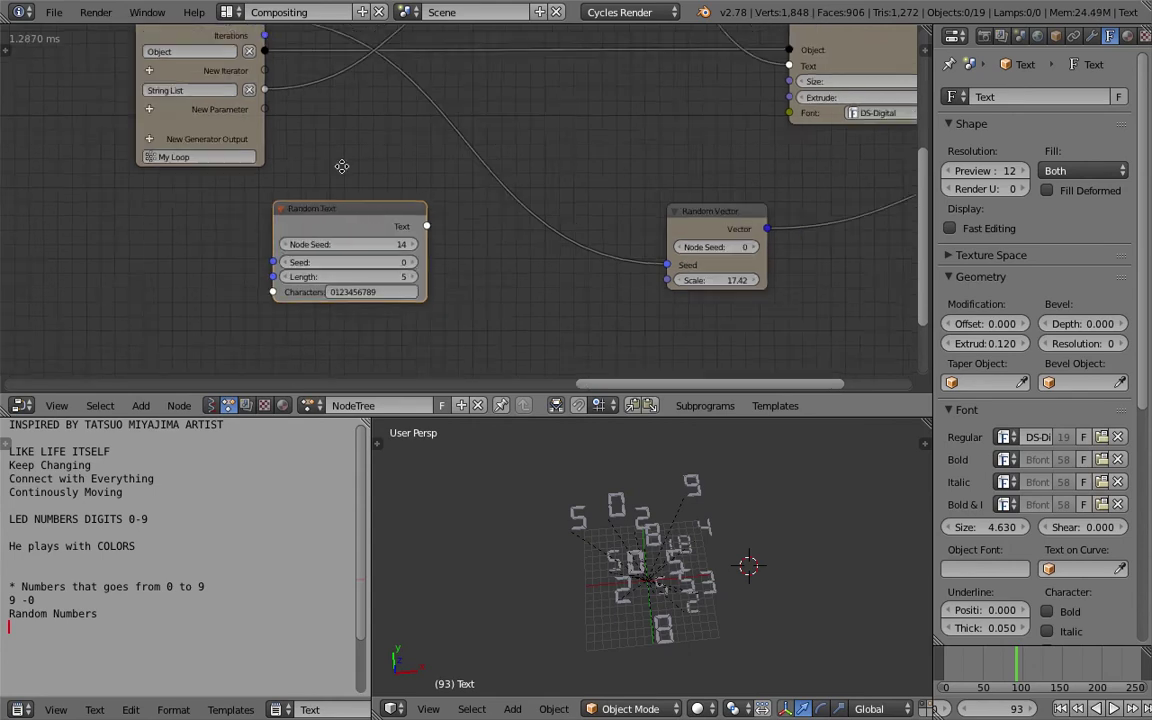
Step: Move Loop Input slightly away from Random Text and look over the full node tree
scroll(298, 218, "down", 2)
scroll(333, 257, "down", 2)
scroll(333, 257, "down", 6)
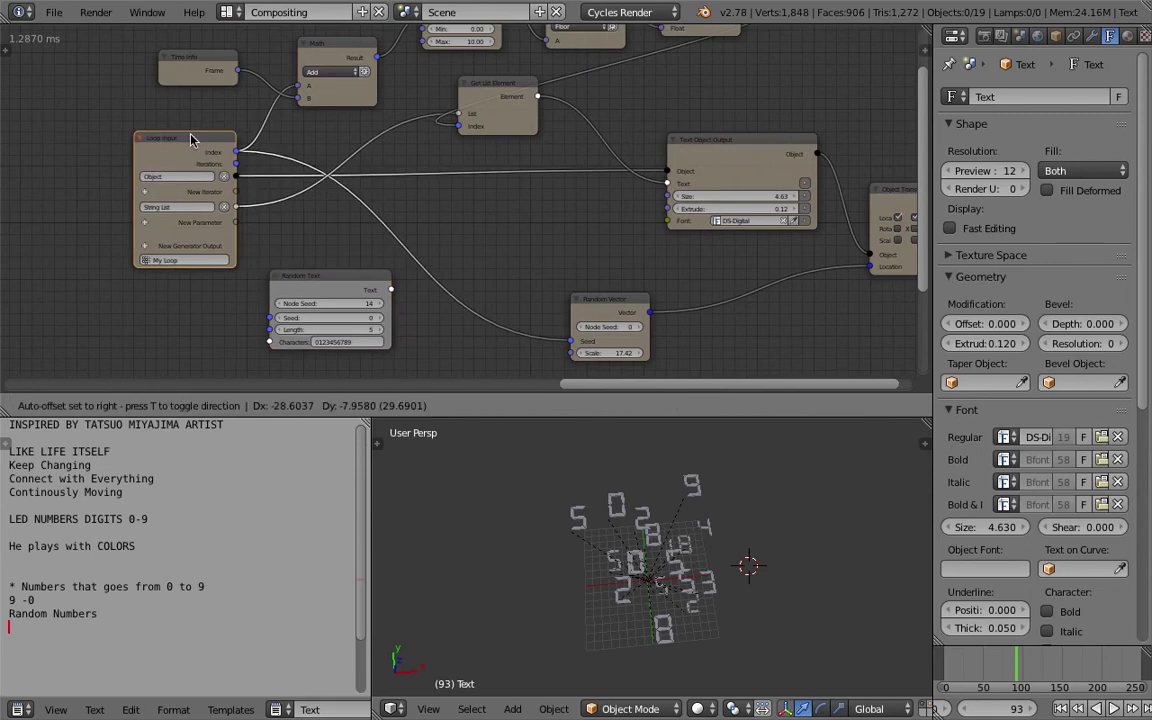
middle_click_drag(459, 91, 531, 110)
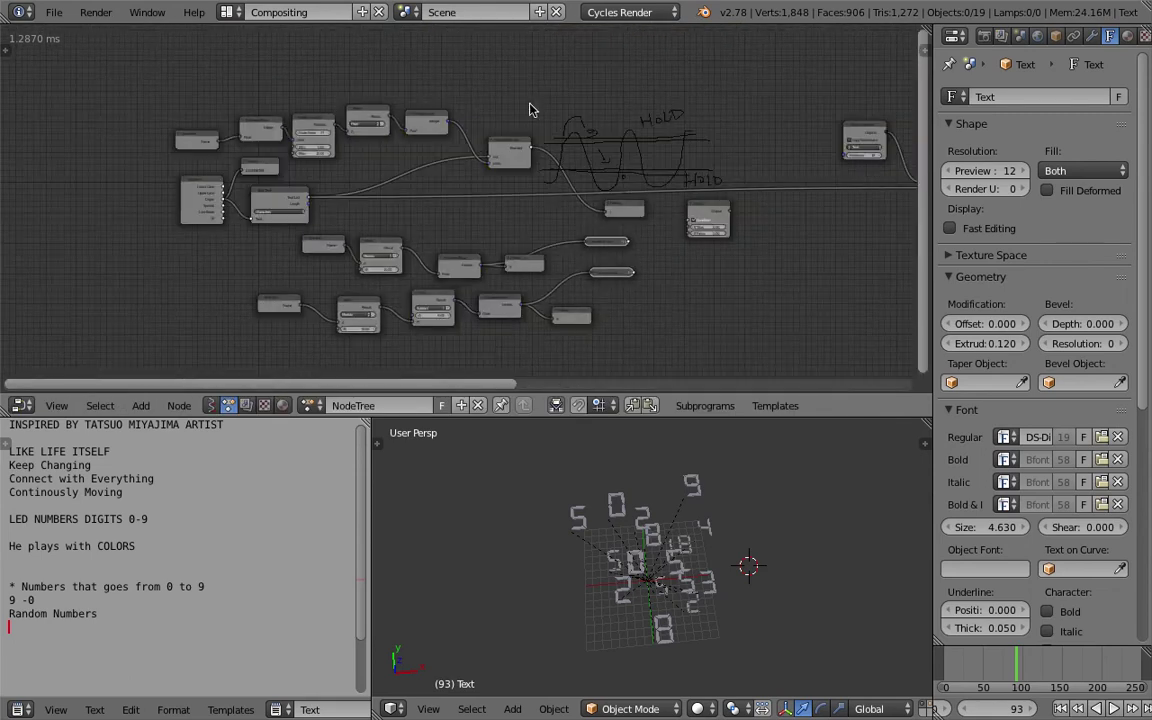
middle_click_drag(467, 172, 450, 159)
scroll(450, 159, "up", 5)
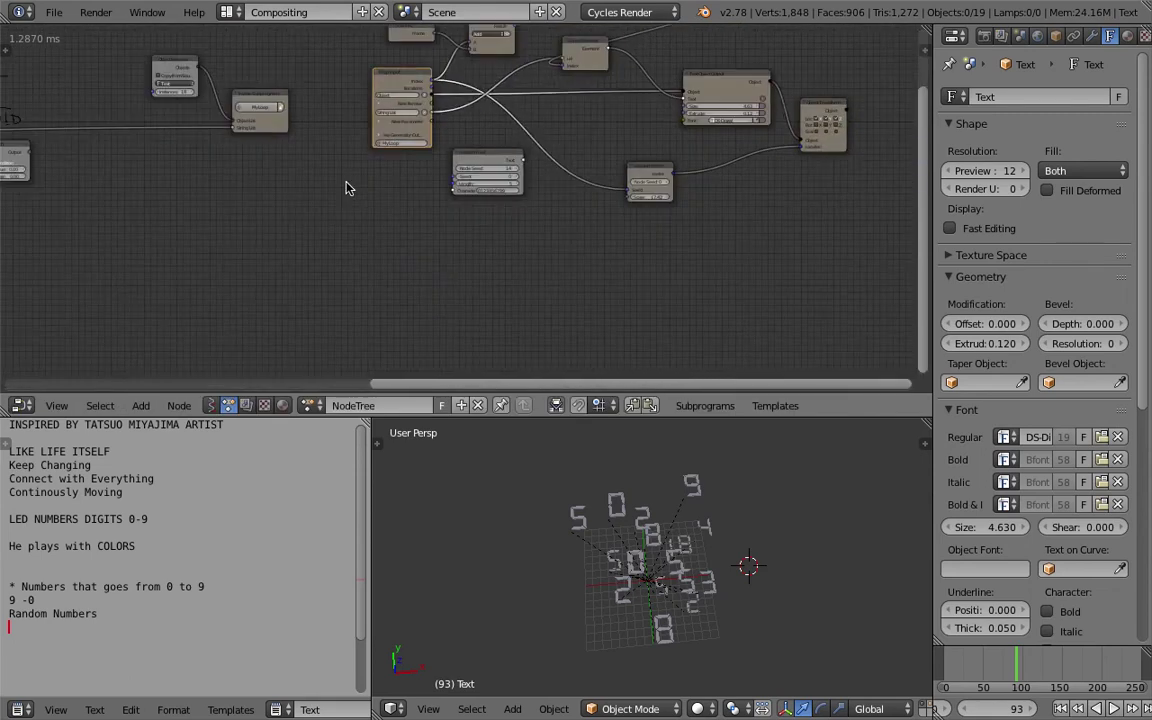
scroll(314, 262, "up", 2)
middle_click_drag(314, 262, 257, 339)
scroll(257, 339, "down", 1)
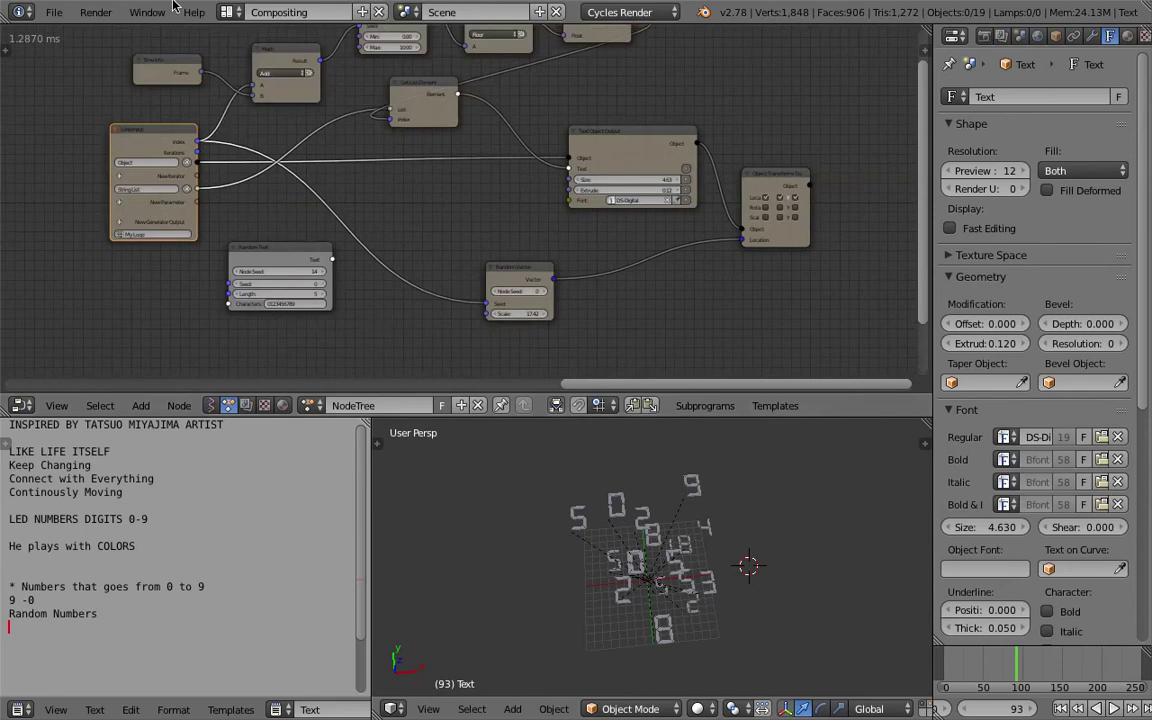
Step: Save the project as a separate file version
left_click(54, 12)
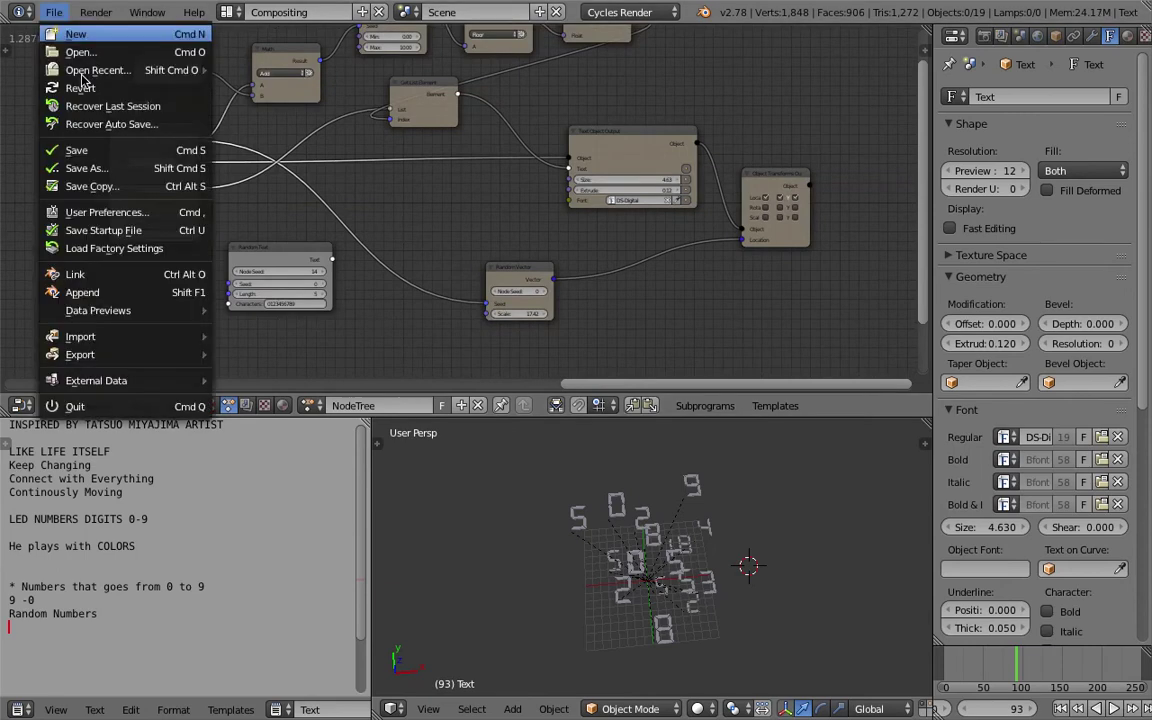
left_click(126, 180)
left_click(1020, 80)
left_click(1087, 60)
key("ctrl+s")
left_click(274, 258)
scroll(300, 300, "up", 2)
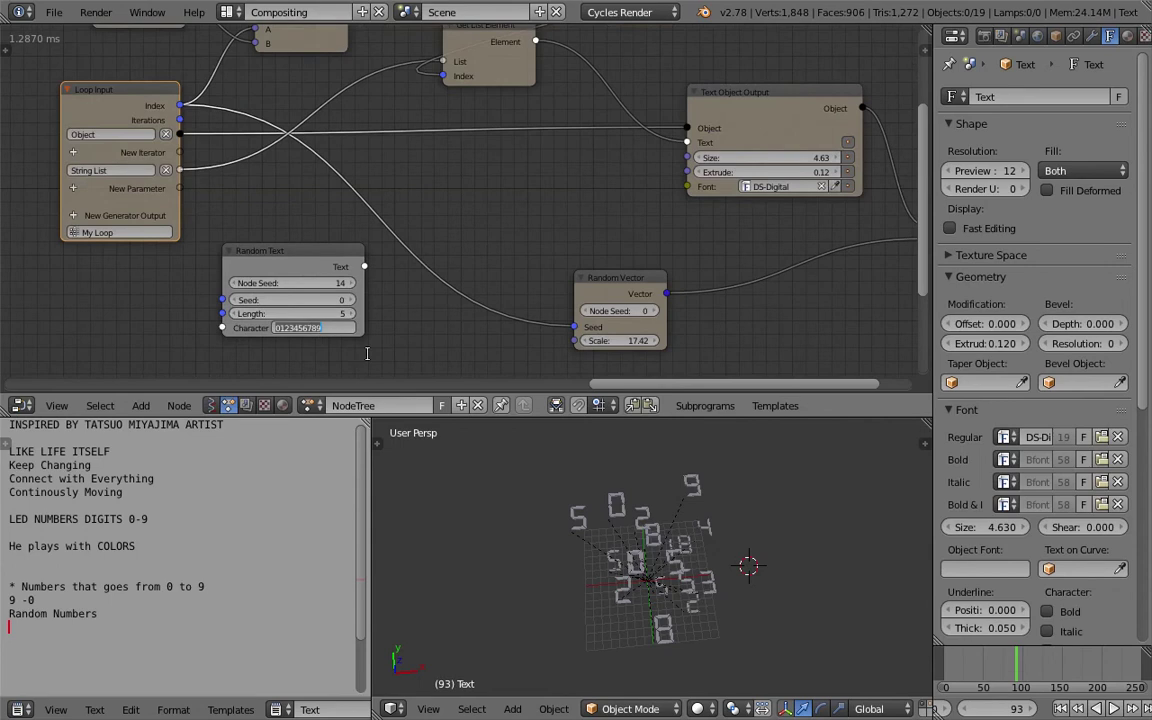
Step: Duplicate the Random Text node, place the copy just below the original and set its characters to ABC
middle_click_drag(255, 270, 308, 193)
left_click(308, 193)
key("shift+d")
left_click(310, 308)
key("ctrl+s")
left_click(310, 308)
scroll(320, 318, "down", 2, "shift")
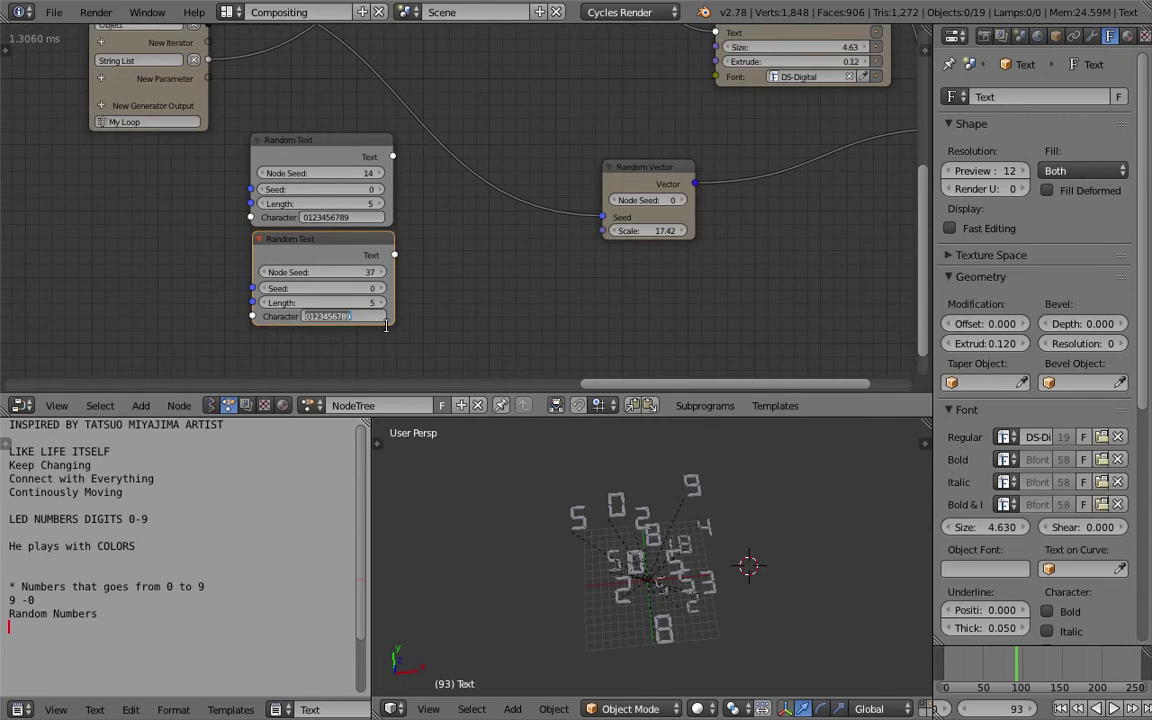
key("ctrl+s")
left_click(390, 250)
scroll(349, 333, "down", 3)
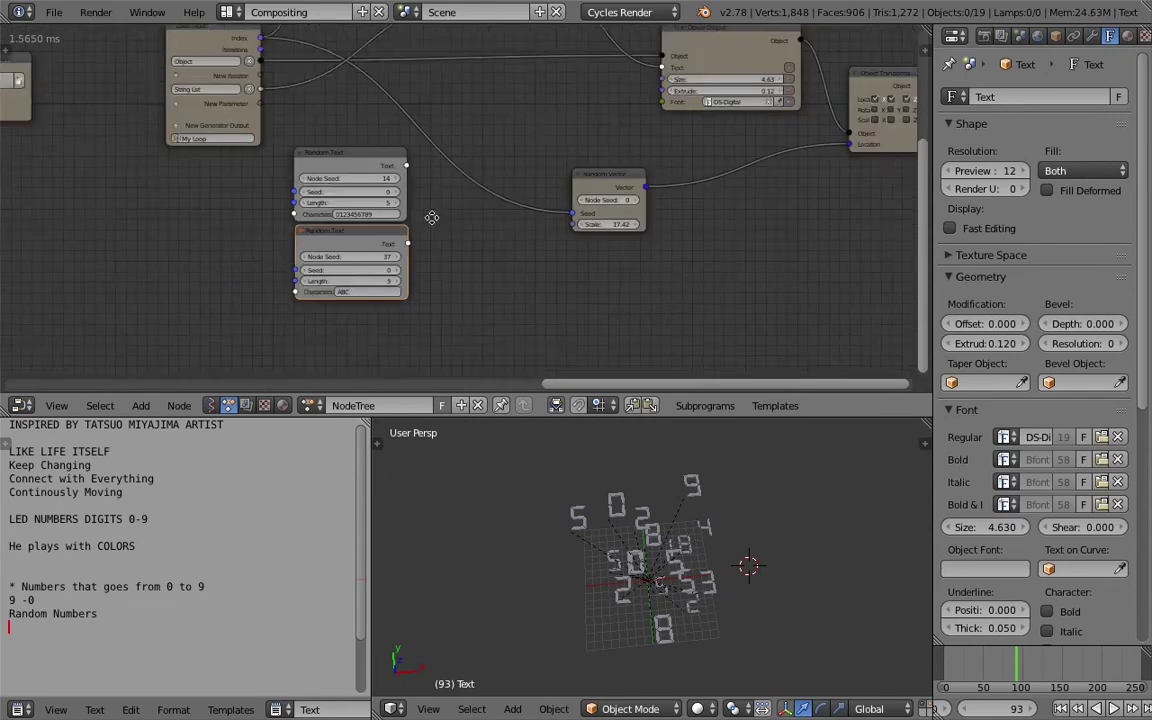
key("g")
left_click(309, 230)
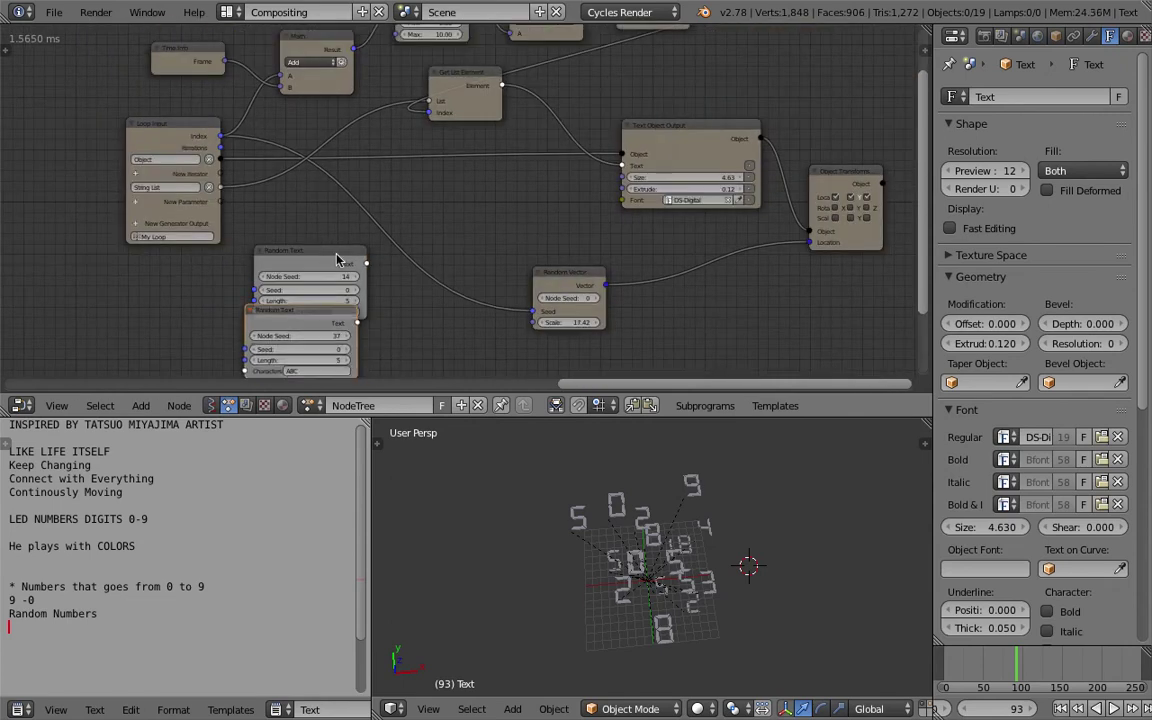
Step: Feed the ABC Random Text into Text Object Output's Text and Loop Input's Index into its Seed, and save
middle_click_drag(340, 272, 295, 233)
left_click_drag(333, 312, 565, 153)
left_click_drag(186, 118, 222, 338)
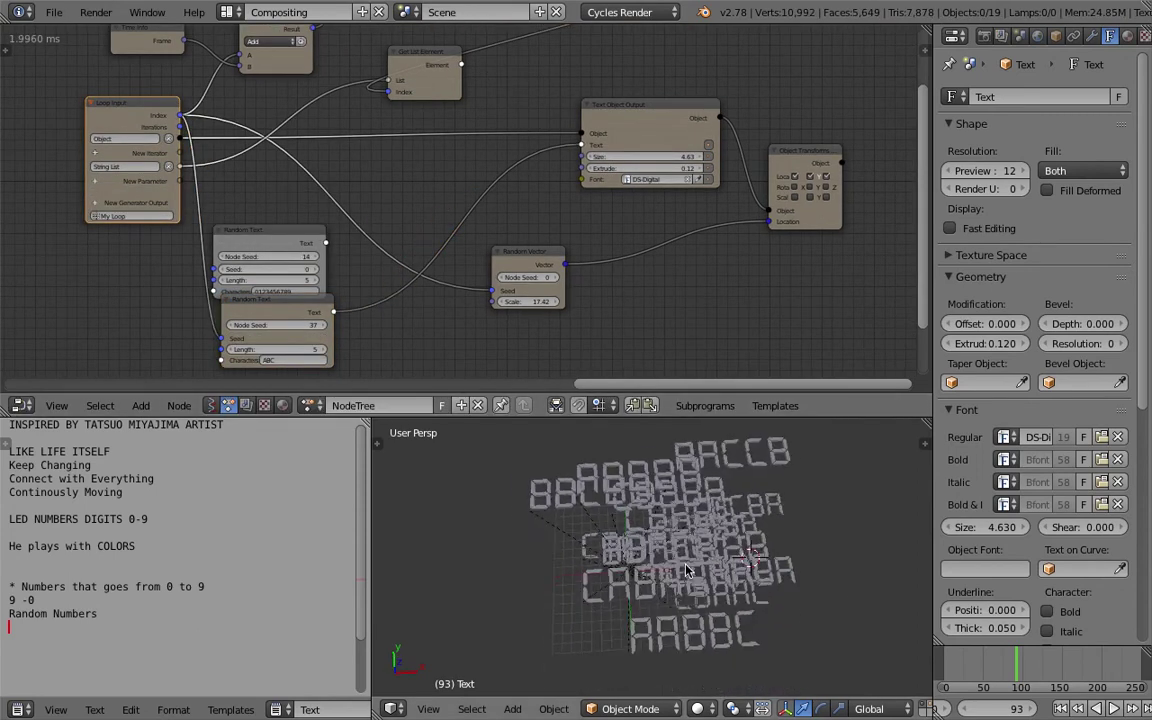
middle_click_drag(698, 558, 596, 610)
key("ctrl+s")
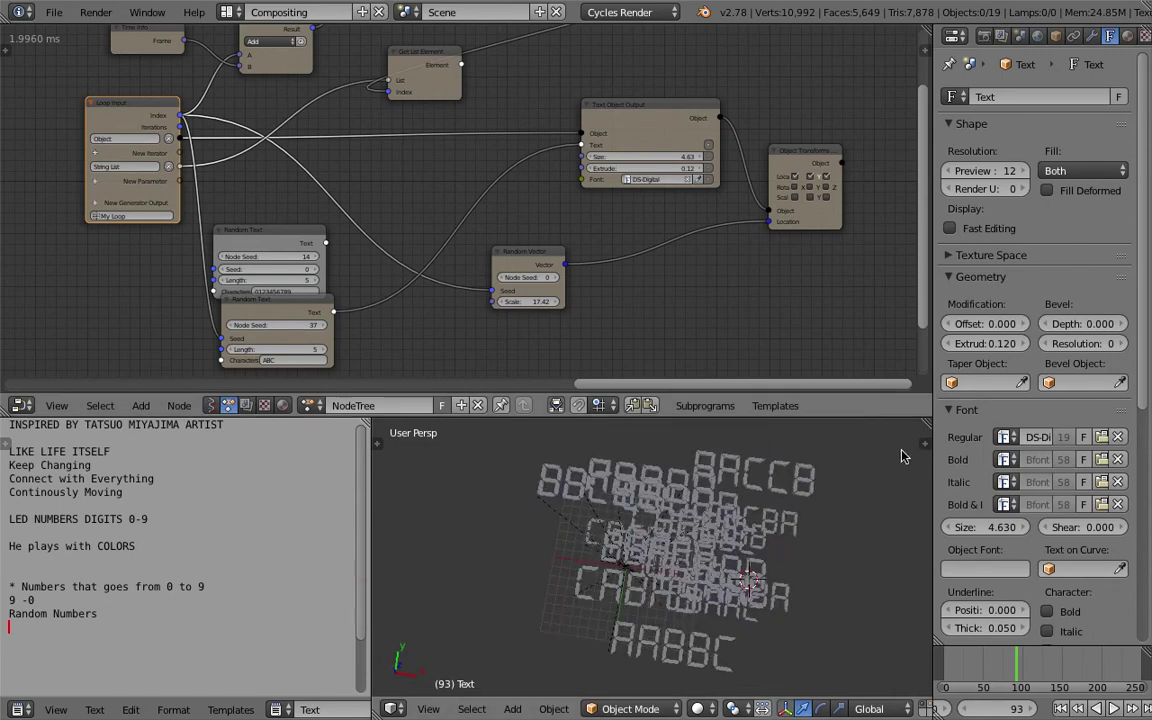
Step: Look through the 3D view's Display and Shading options
left_click(925, 443)
scroll(866, 600, "down", 6)
scroll(866, 612, "down", 8)
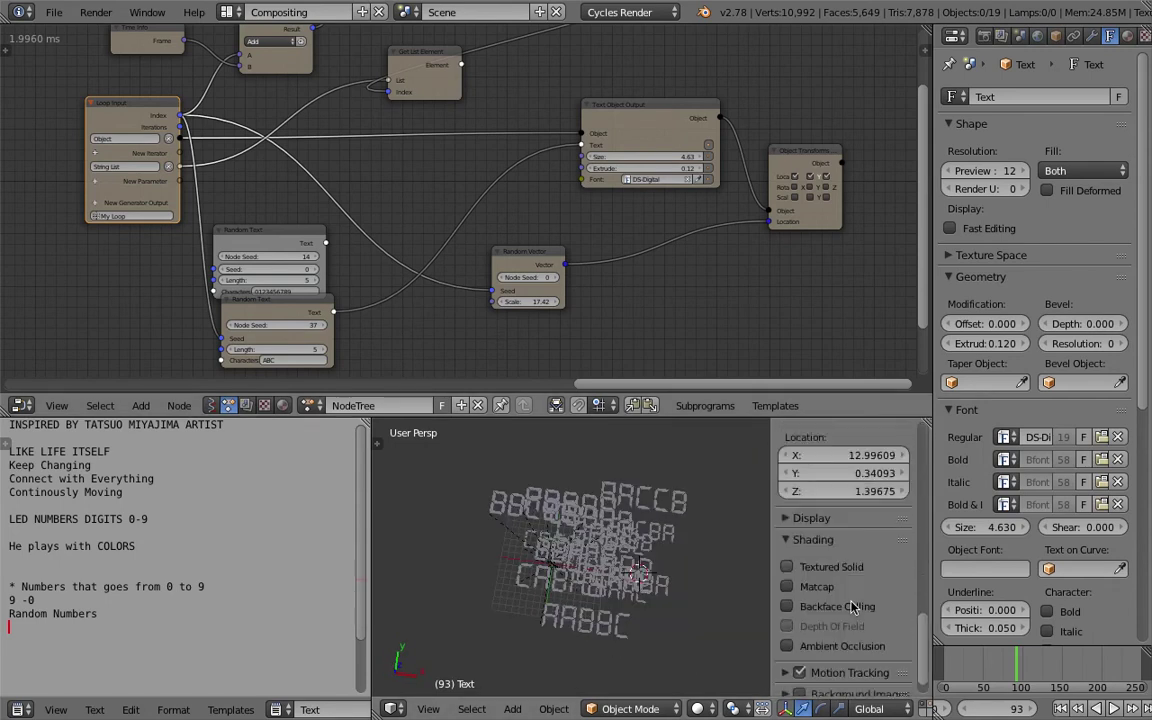
left_click(811, 488)
scroll(812, 490, "down", 3)
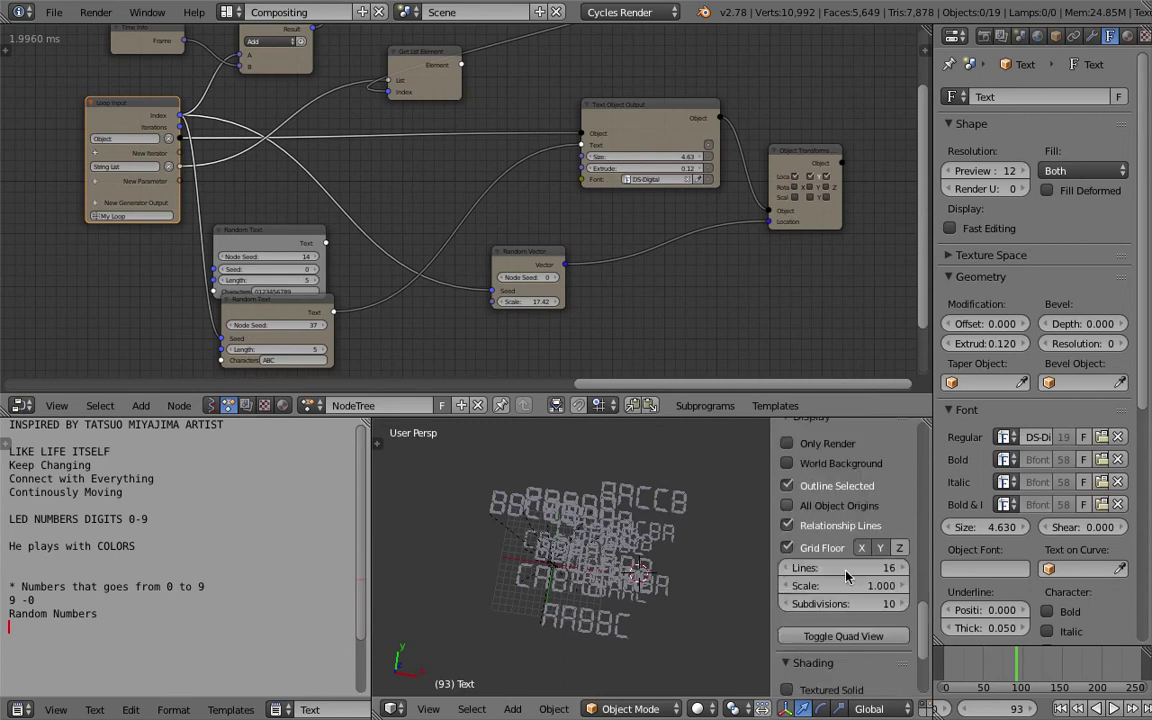
key("n")
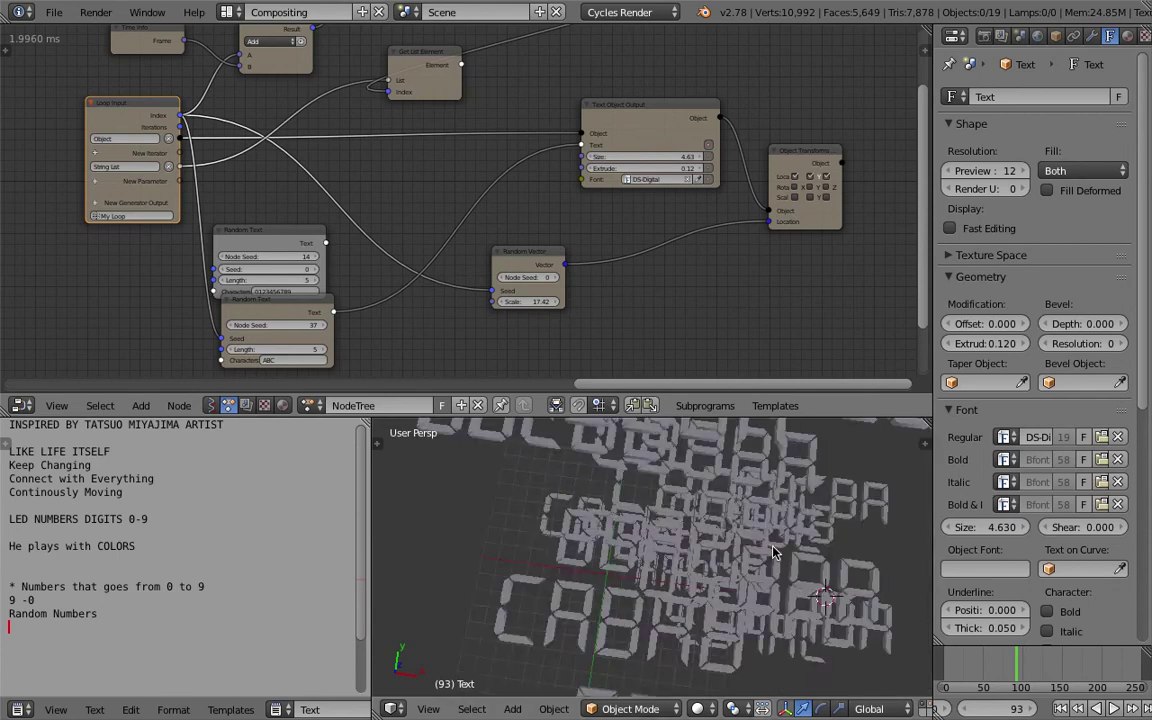
Step: Save the file, play the animation from frame 1 and stop it
key("ctrl+s")
left_click(777, 549)
key("shift+Left")
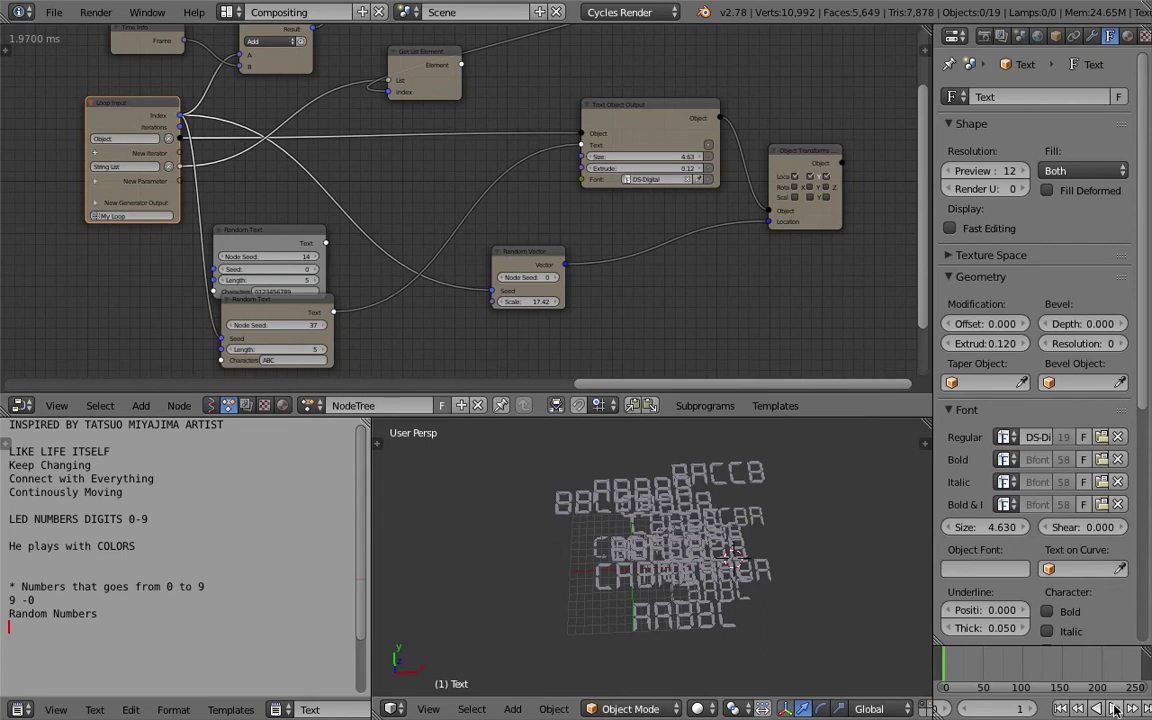
left_click(1115, 708)
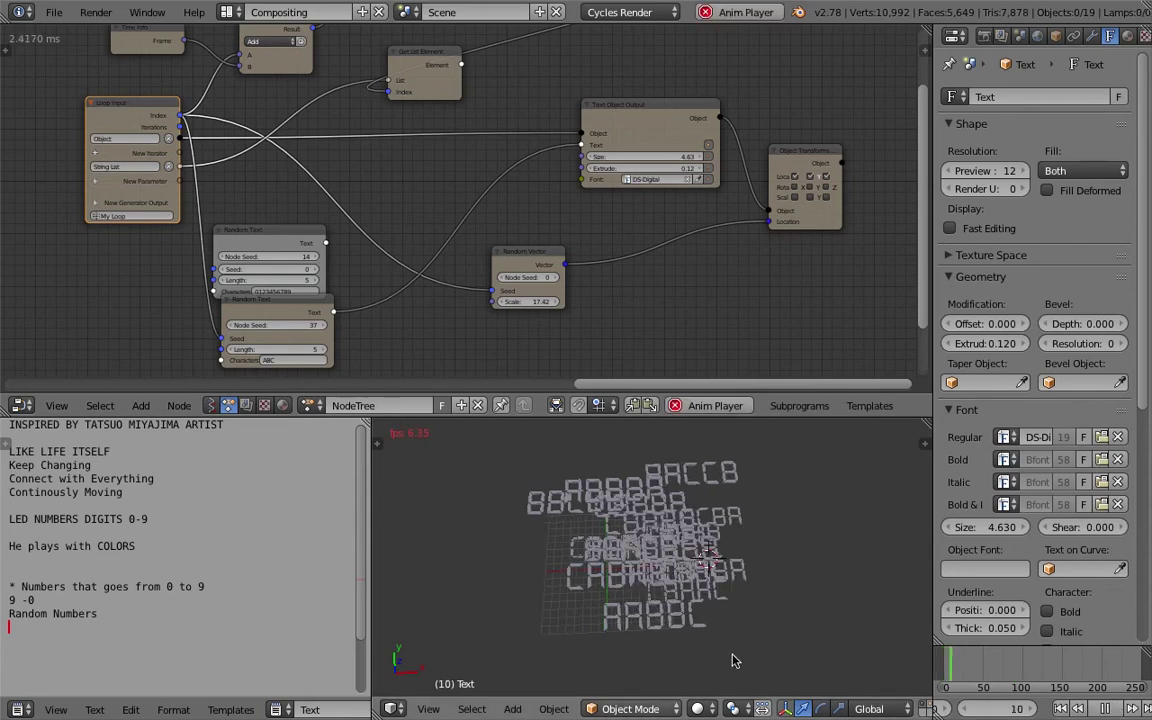
key("alt+a")
Step: Reposition the ABC Random Text node, set its Node Seed to 201 and set Random Vector's Scale to 44.99
middle_click_drag(355, 275, 370, 252)
left_click_drag(300, 264, 292, 279)
scroll(326, 256, "up", 2)
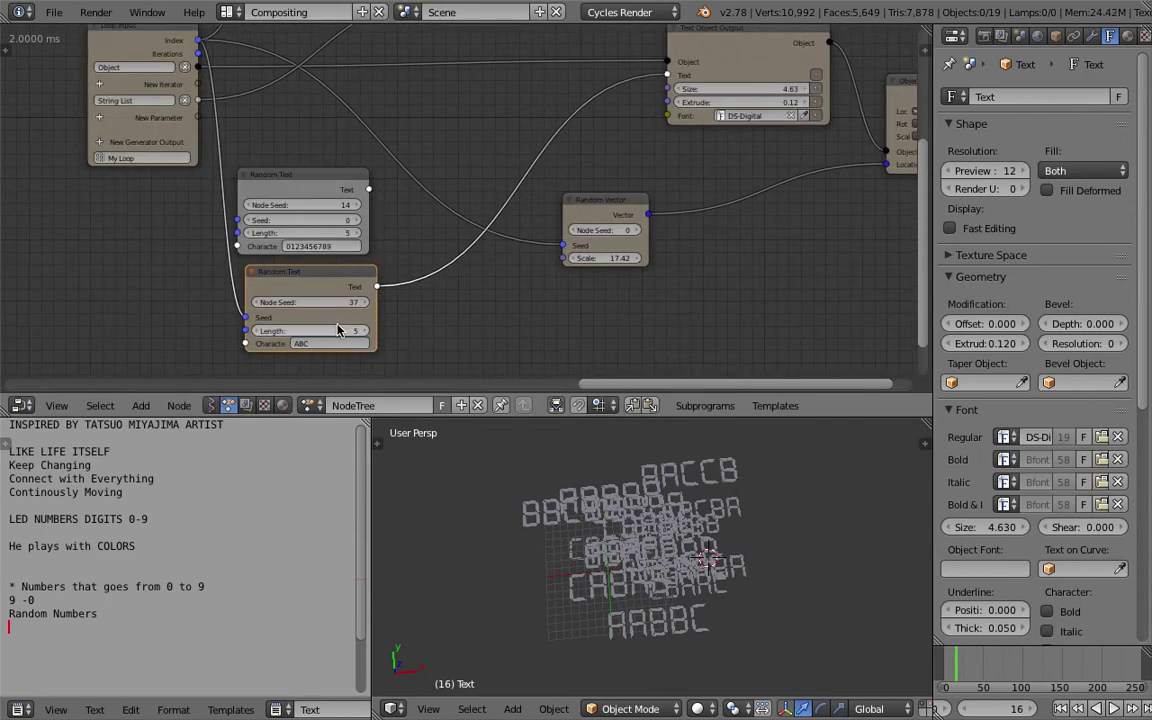
left_click_drag(296, 283, 286, 308)
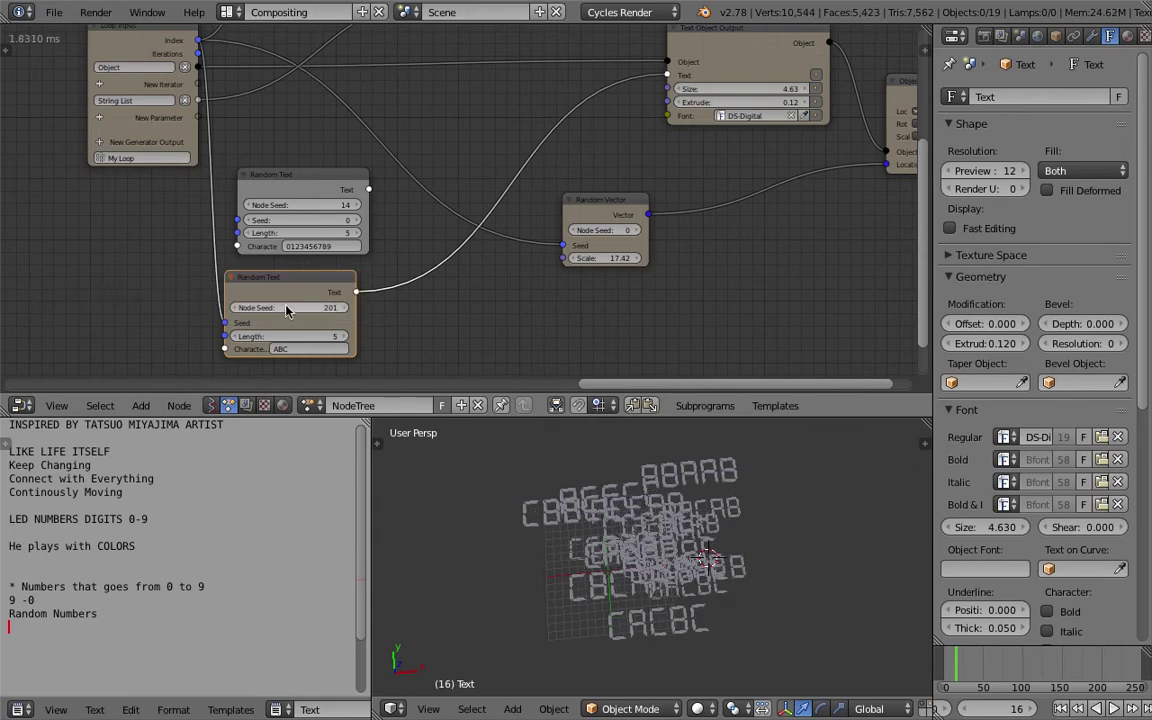
middle_click_drag(286, 310, 305, 271)
middle_click_drag(580, 520, 641, 519)
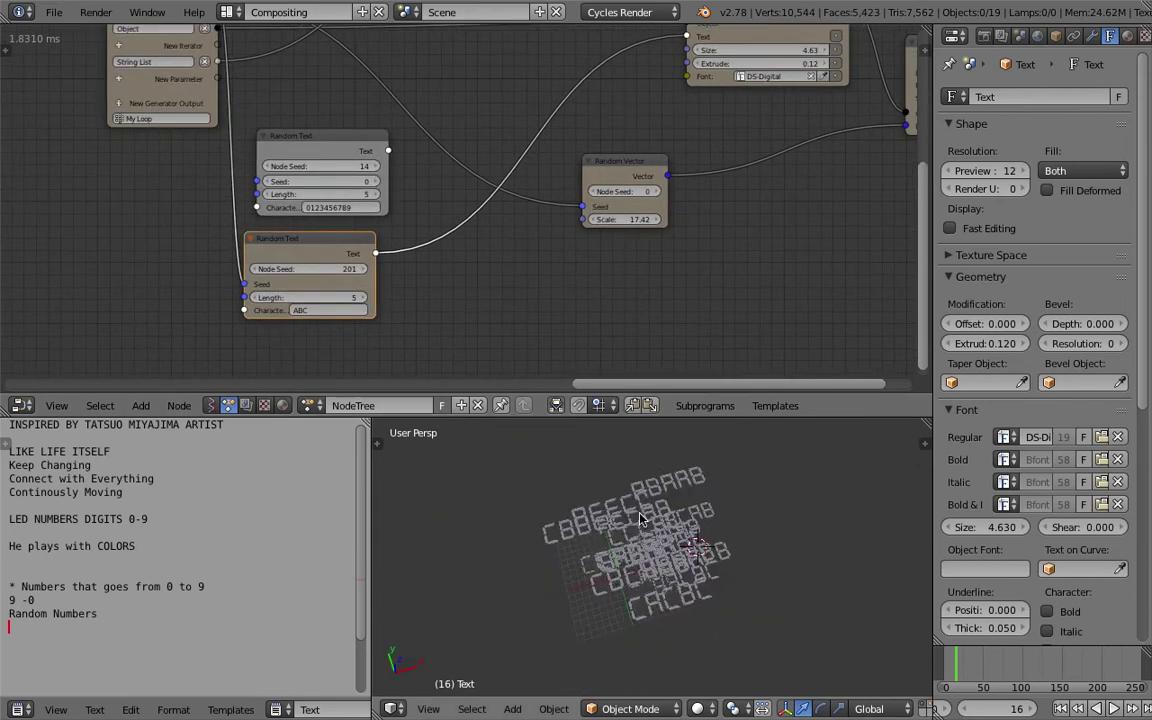
left_click_drag(600, 219, 700, 219)
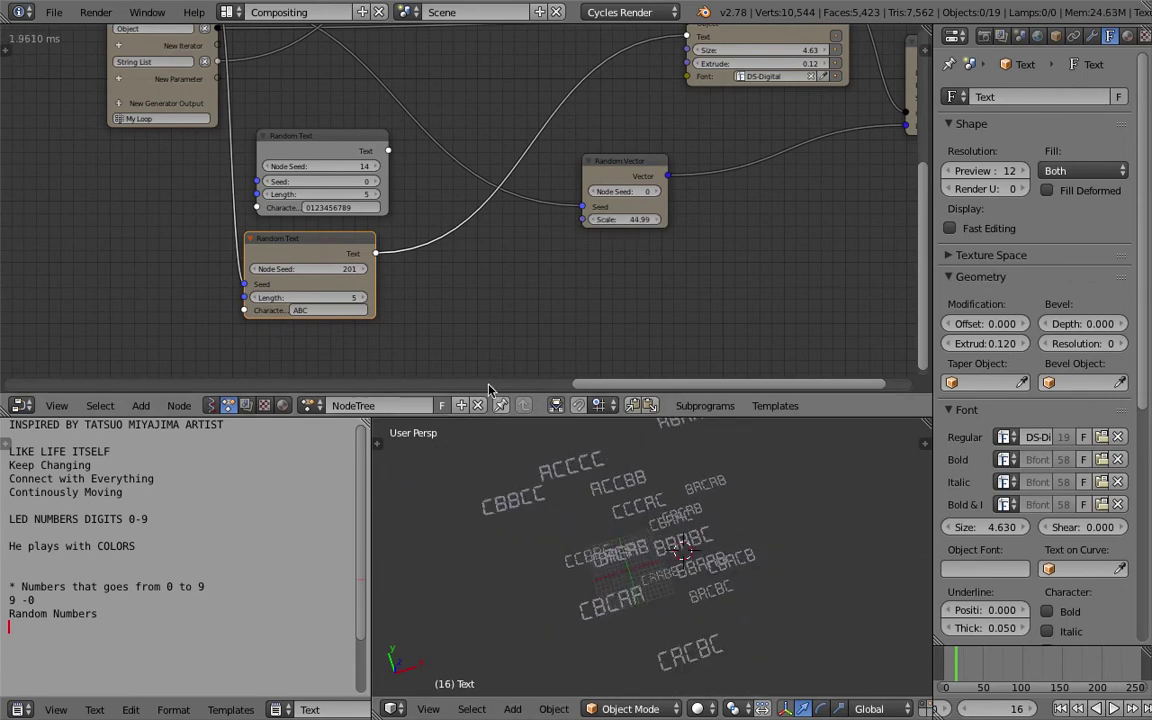
Step: Set the ABC Random Text node's Node Seed to 295 and Length to 8, and save the file
left_click_drag(347, 303, 345, 269)
type("8")
key("Return")
key("ctrl+s")
Step: Change the lower Random Text node's characters to GTAC and its Node Seed to 772, and save the file
middle_click_drag(425, 330, 391, 257)
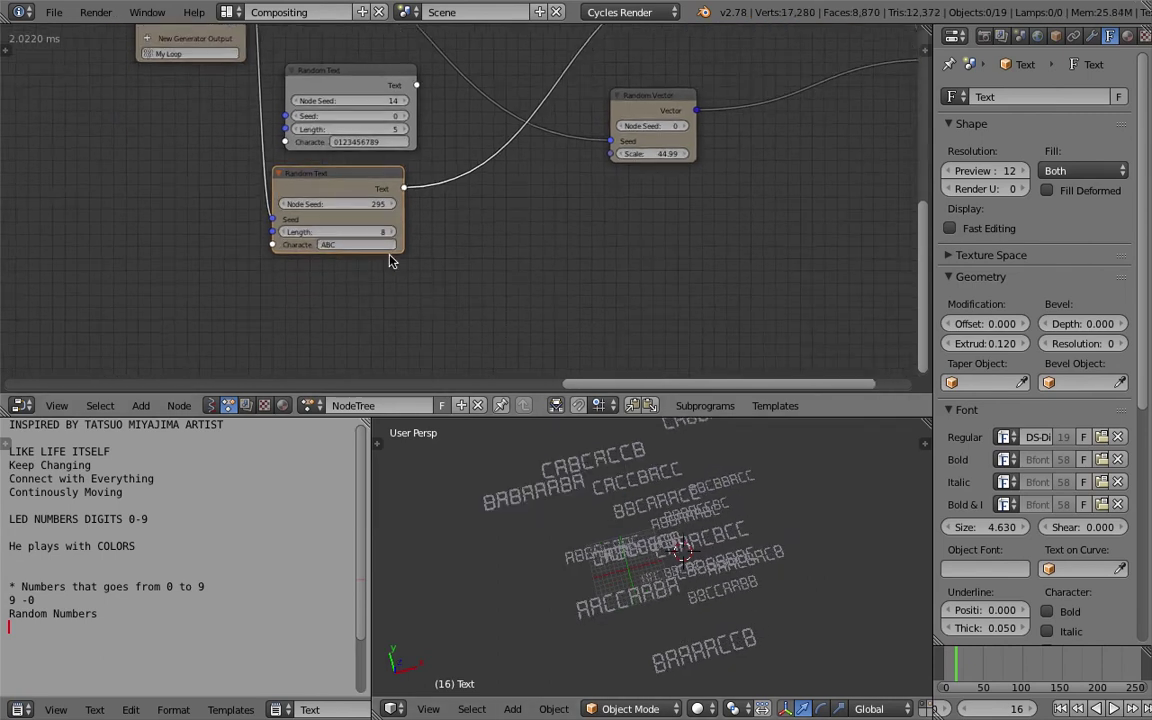
scroll(391, 257, "up", 1)
type("GTAC")
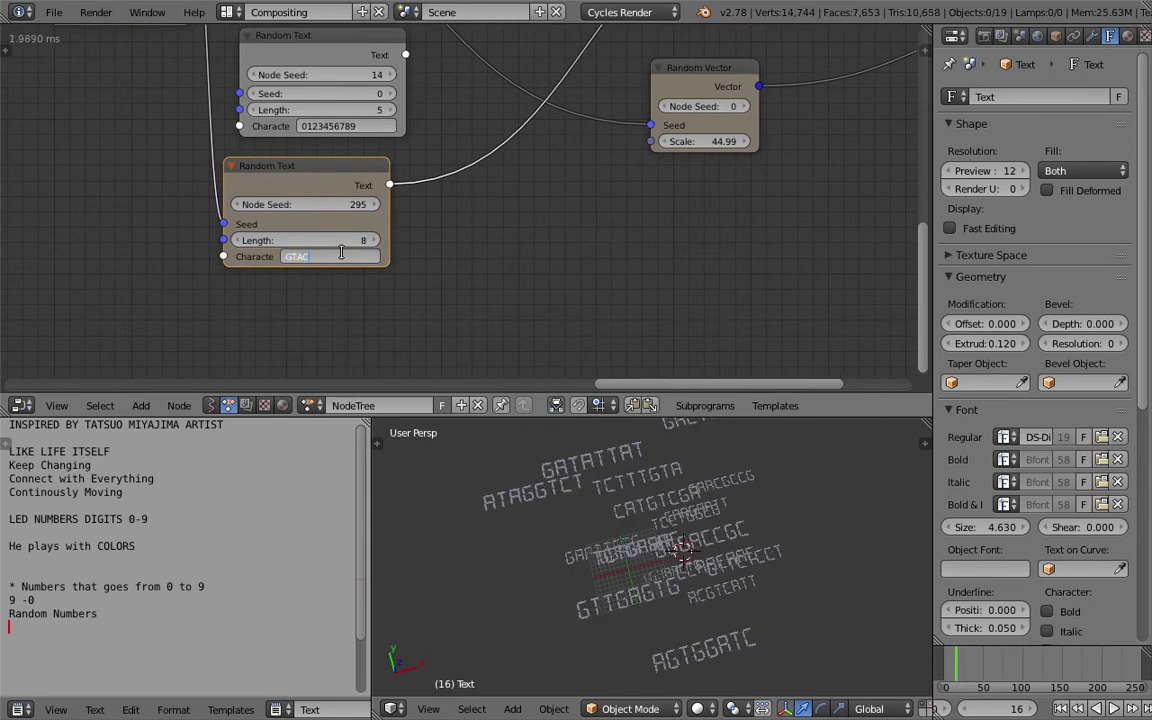
left_click_drag(345, 204, 540, 204)
left_click_drag(678, 519, 658, 462)
middle_click_drag(658, 462, 560, 605)
key("ctrl+s")
left_click(555, 615)
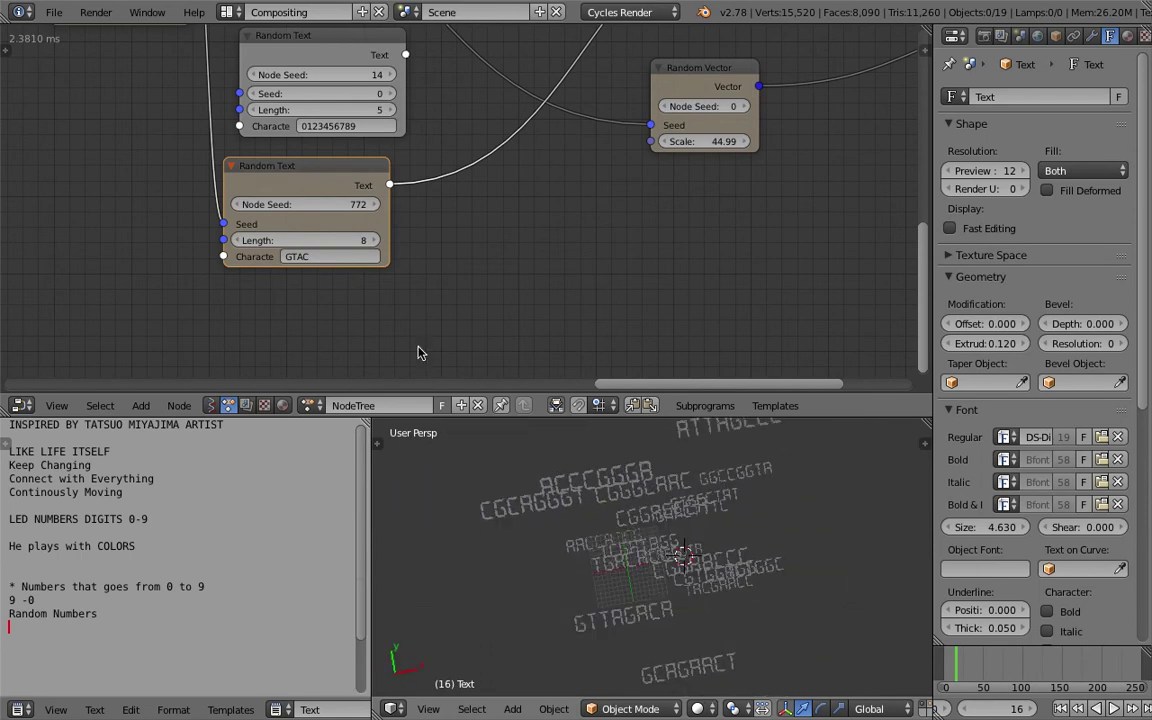
Step: Examine the node chain that picks a random digit, from Time Info through Get List Element to the loop nodes
scroll(440, 300, "down", 2)
key("ctrl+s")
mouse_move(347, 289)
left_mouse_down()
mouse_move(325, 283)
mouse_move(333, 270)
left_mouse_up()
middle_click_drag(340, 262, 310, 230)
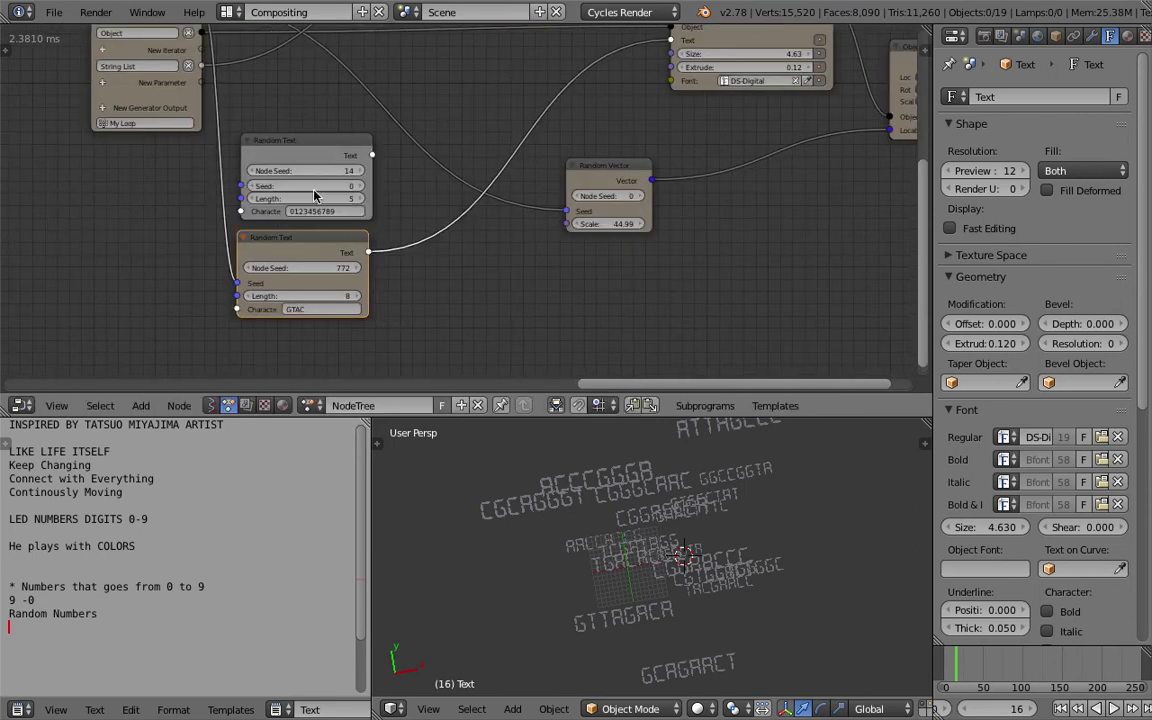
scroll(258, 163, "down", 1)
key("ctrl+s")
mouse_move(258, 163)
middle_mouse_down()
mouse_move(210, 225)
mouse_move(250, 200)
mouse_move(599, 123)
mouse_move(180, 138)
mouse_move(600, 200)
middle_mouse_up()
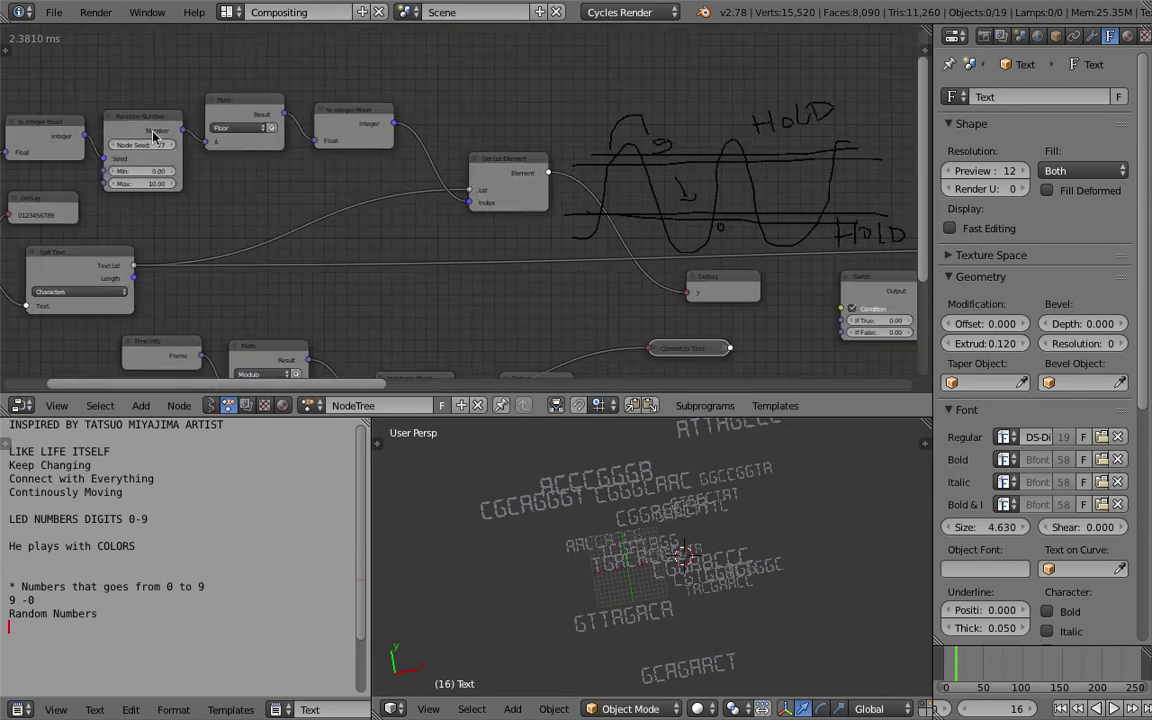
scroll(201, 133, "up", 2)
middle_click_drag(190, 140, 310, 108)
left_click(310, 108)
left_click_drag(460, 90, 465, 103)
left_click_drag(230, 117, 208, 108)
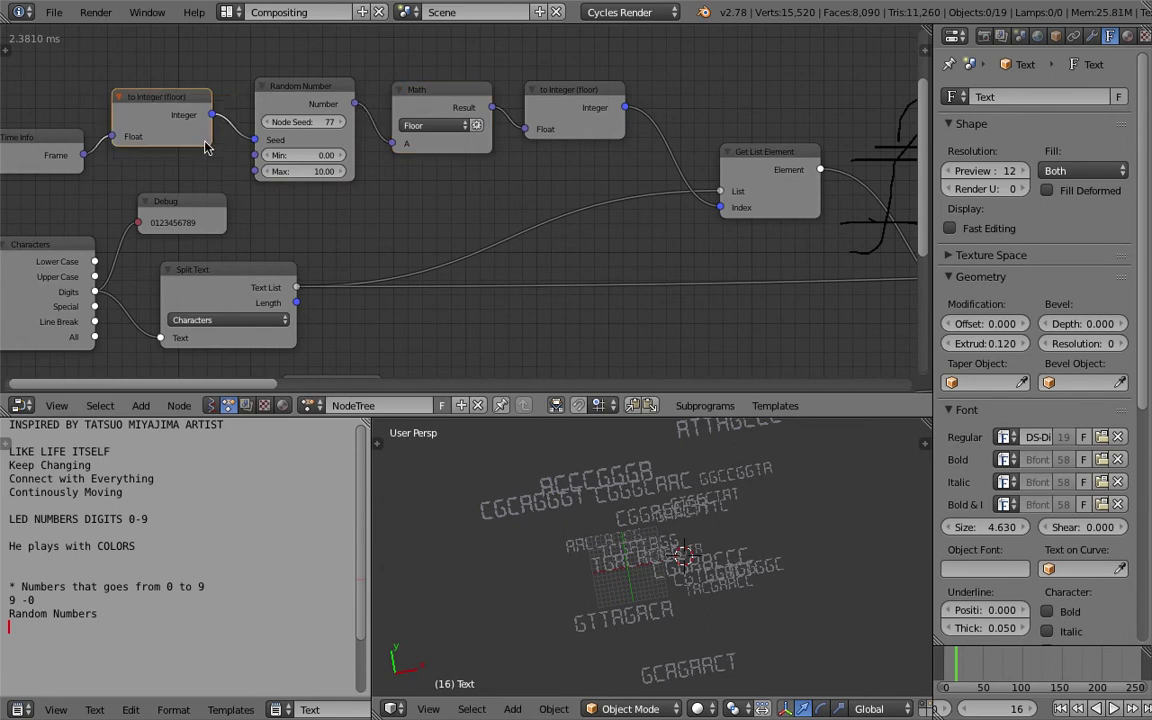
middle_click_drag(169, 144, 176, 142)
left_click_drag(256, 286, 263, 283)
scroll(430, 240, "down", 5)
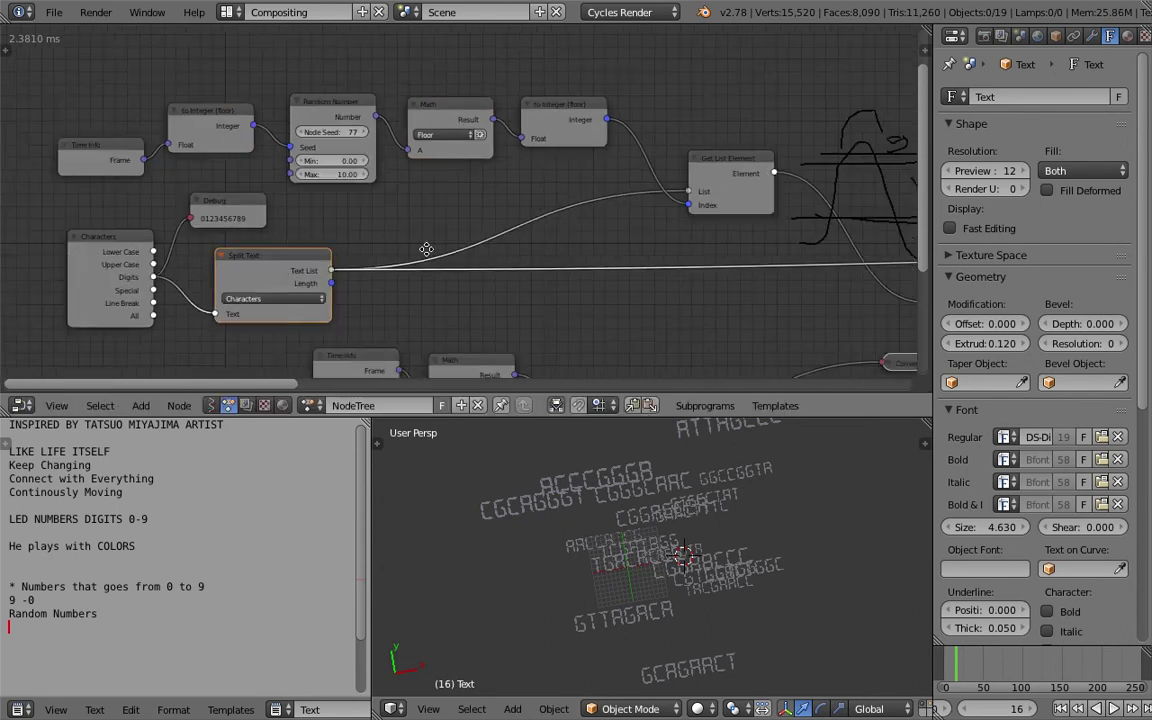
scroll(452, 207, "up", 6)
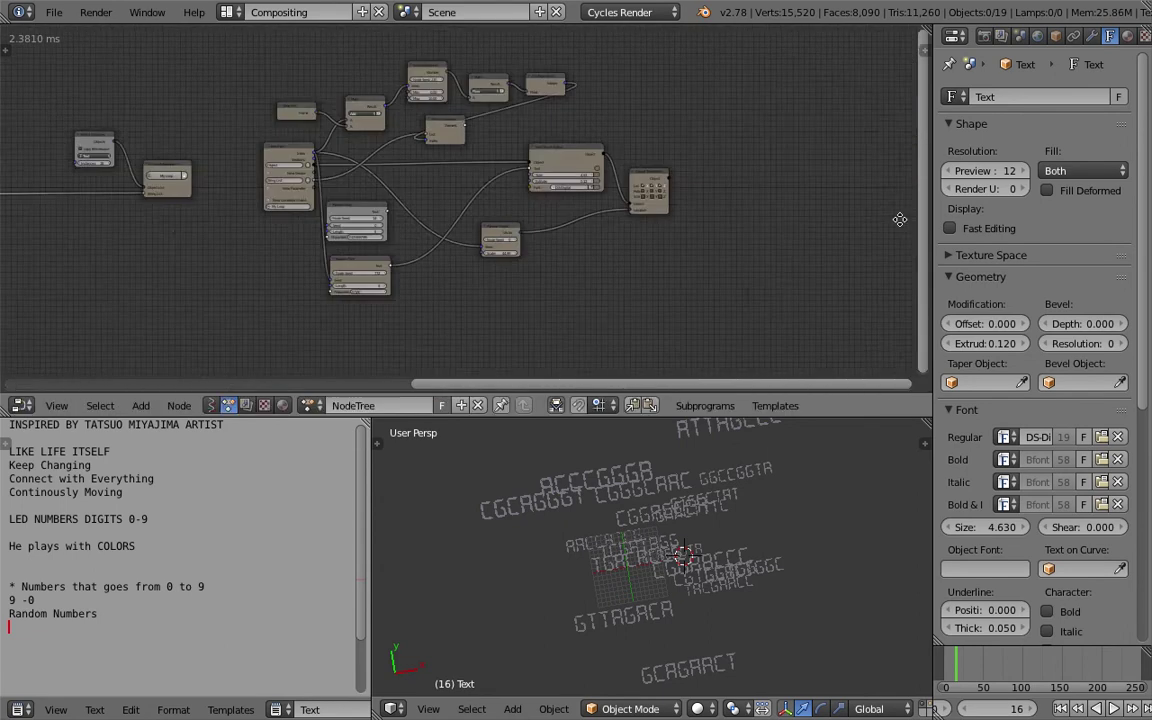
key("ctrl+s")
Step: Delete the Random Text node that generates digits and disconnect the GTAC Random Text node from the Text Object Output
left_click(347, 204)
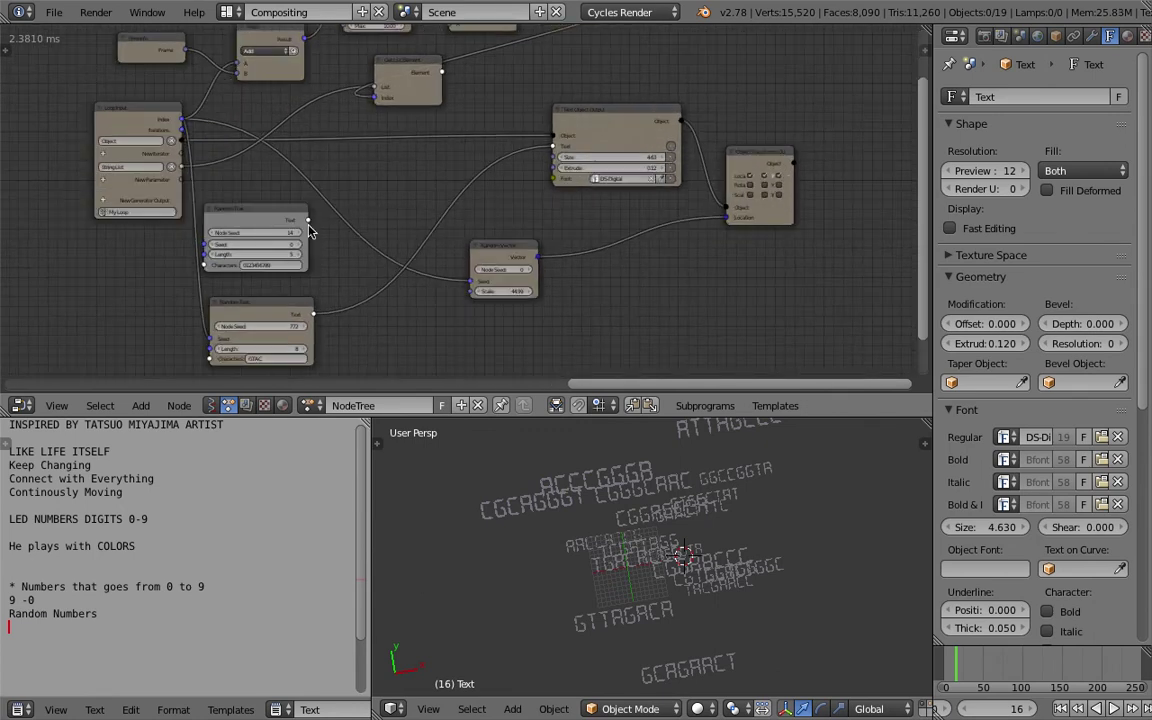
left_click(248, 228)
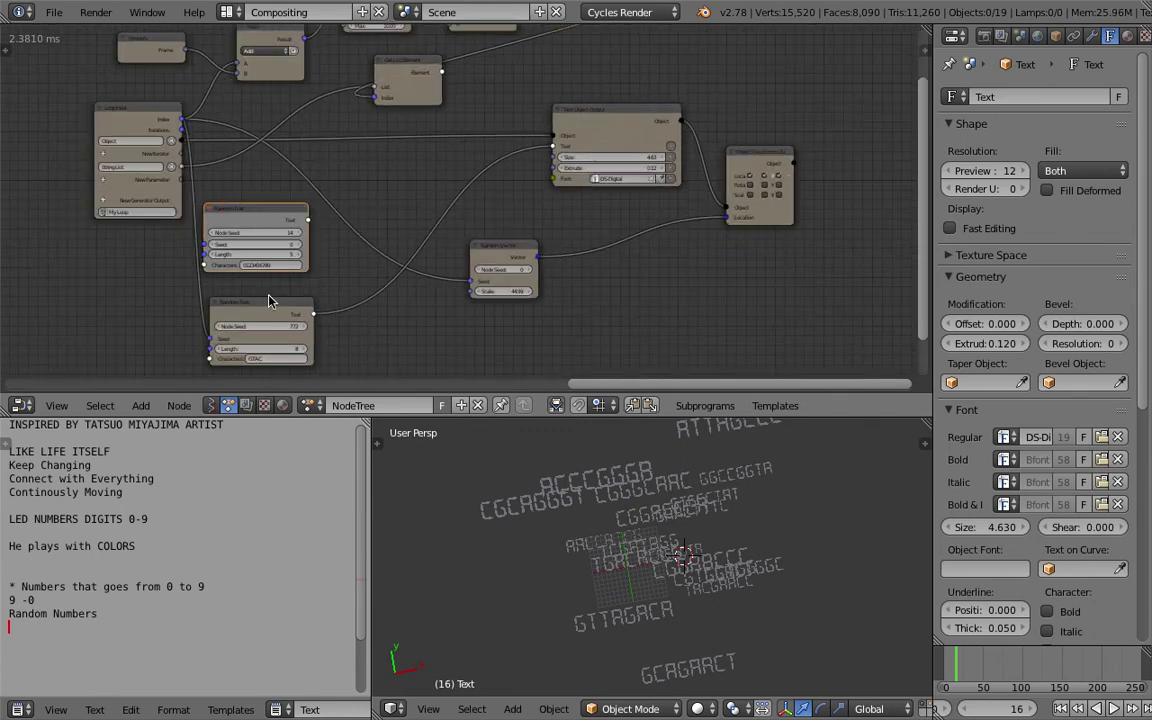
key("x")
left_click(268, 300)
middle_click_drag(268, 300, 260, 360)
key("x")
scroll(422, 231, "up", 2)
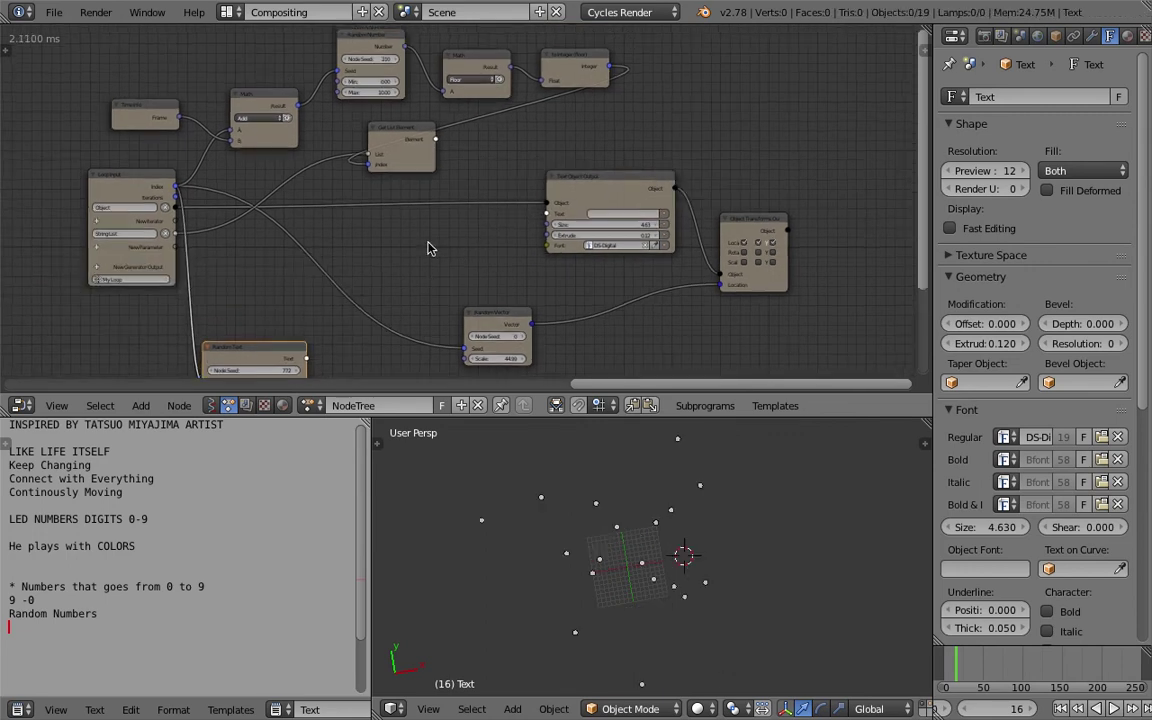
Step: Connect the Element output of Get List Element to the Text input of Text Object Output and save the file
left_click_drag(430, 123, 484, 165)
left_click_drag(570, 220, 570, 218)
middle_click_drag(522, 292, 558, 288)
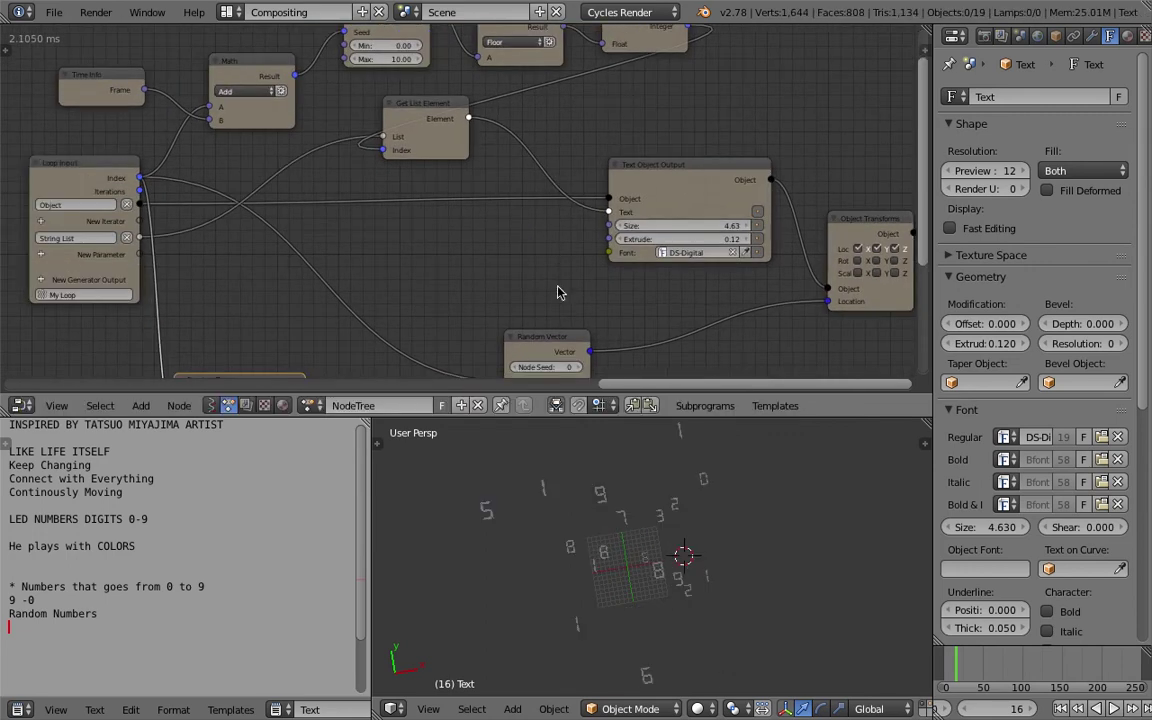
key("ctrl+s")
Step: Play the animation to preview the changing digits, then stop playback and view the text objects from another angle
left_click(760, 529)
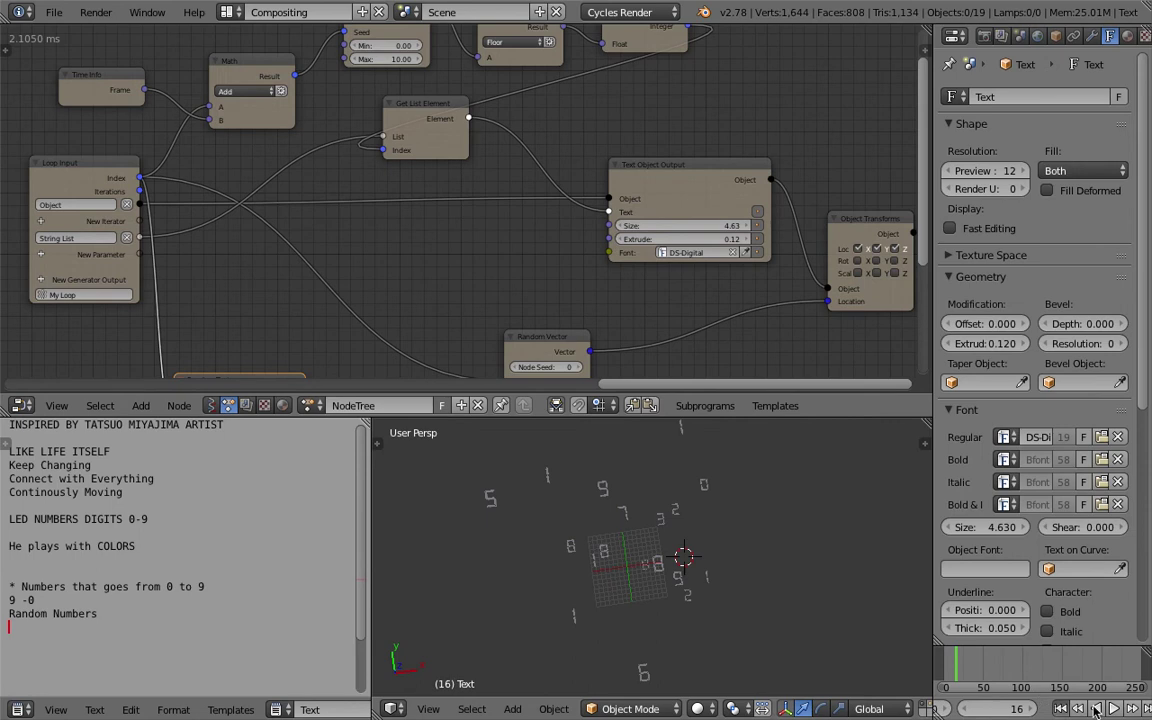
left_click(1113, 708)
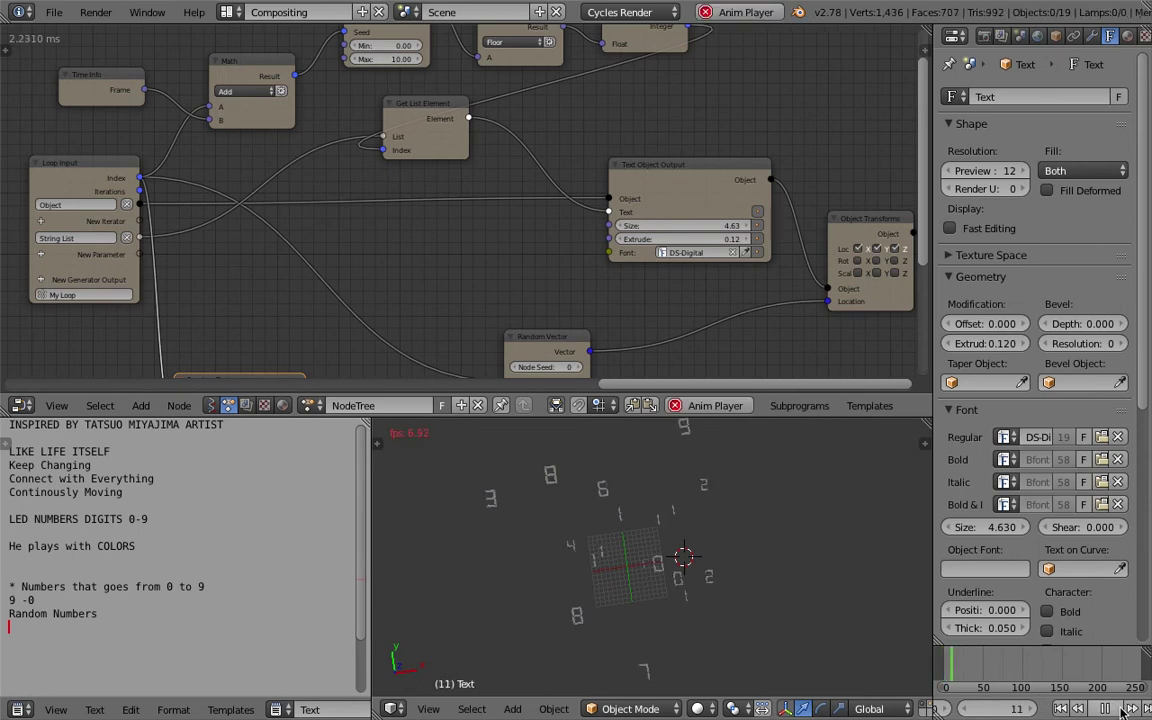
key("alt+a")
middle_click_drag(725, 620, 596, 472)
middle_click_drag(655, 531, 696, 574)
Step: Set the Object Instancer to 100 instances, preview the animation and save the file
scroll(460, 239, "left", 10, "ctrl")
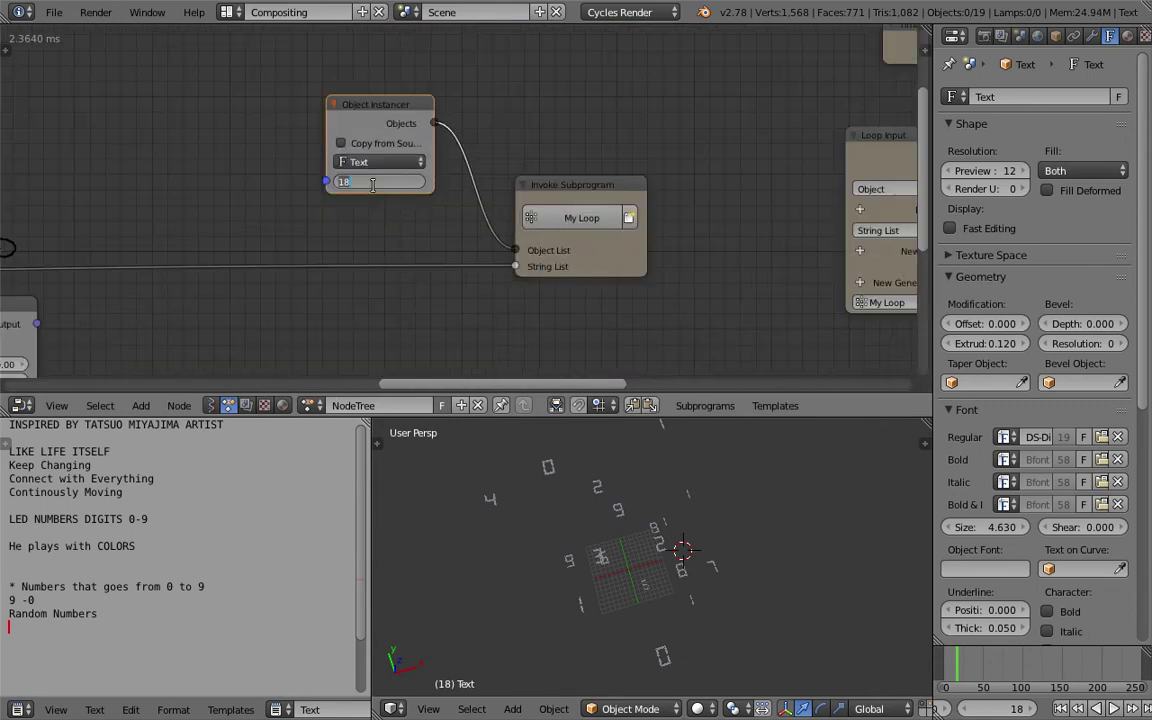
key("Return")
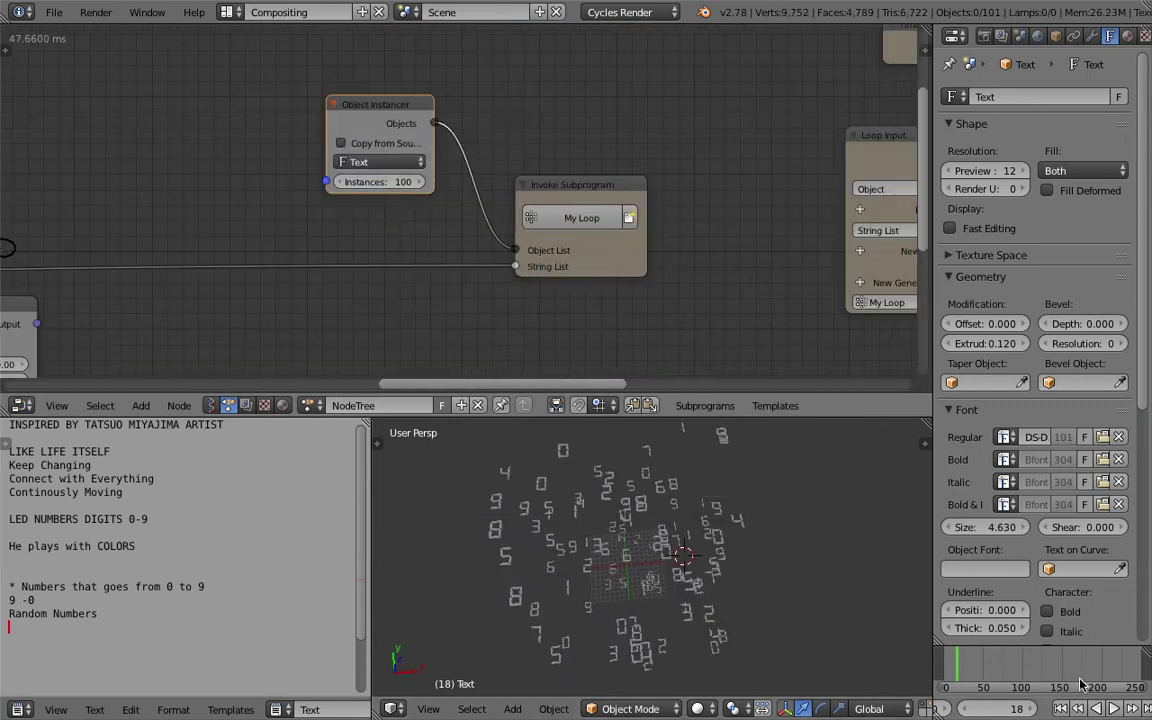
left_click(1060, 708)
key("alt+a")
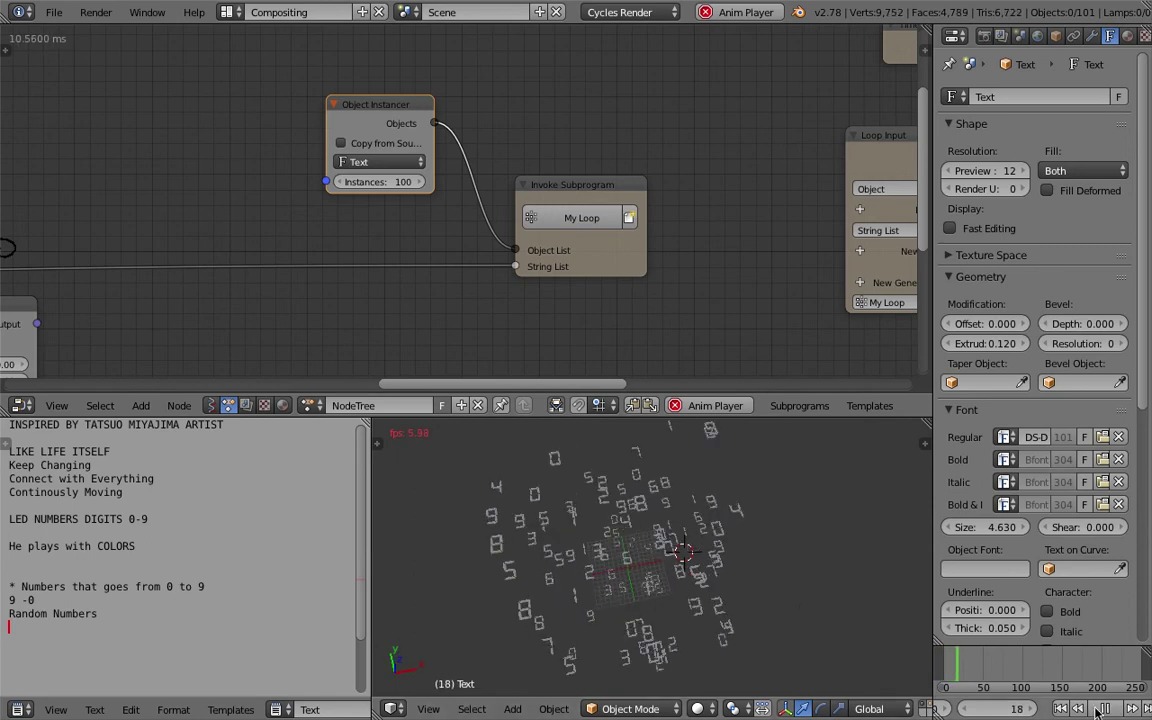
key("alt+a")
key("ctrl+s")
Step: Add the line "Arrangement" to the text notes below "Random Numbers"
left_click(690, 579)
left_click(238, 611)
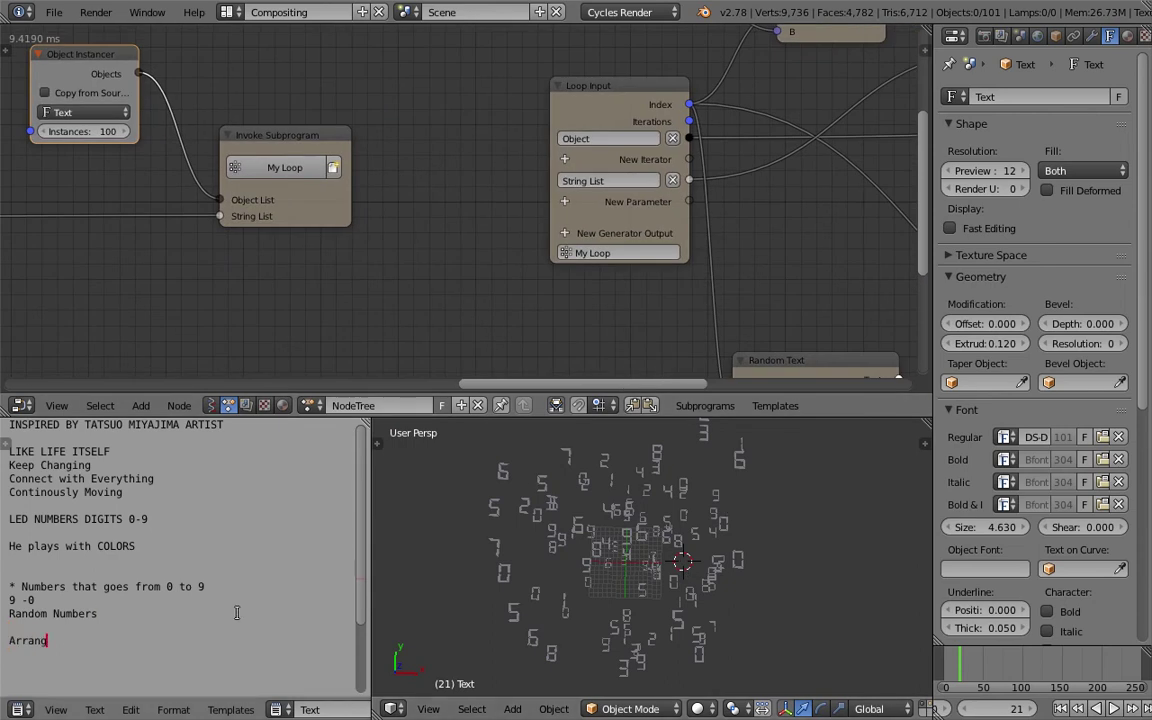
left_click(476, 585)
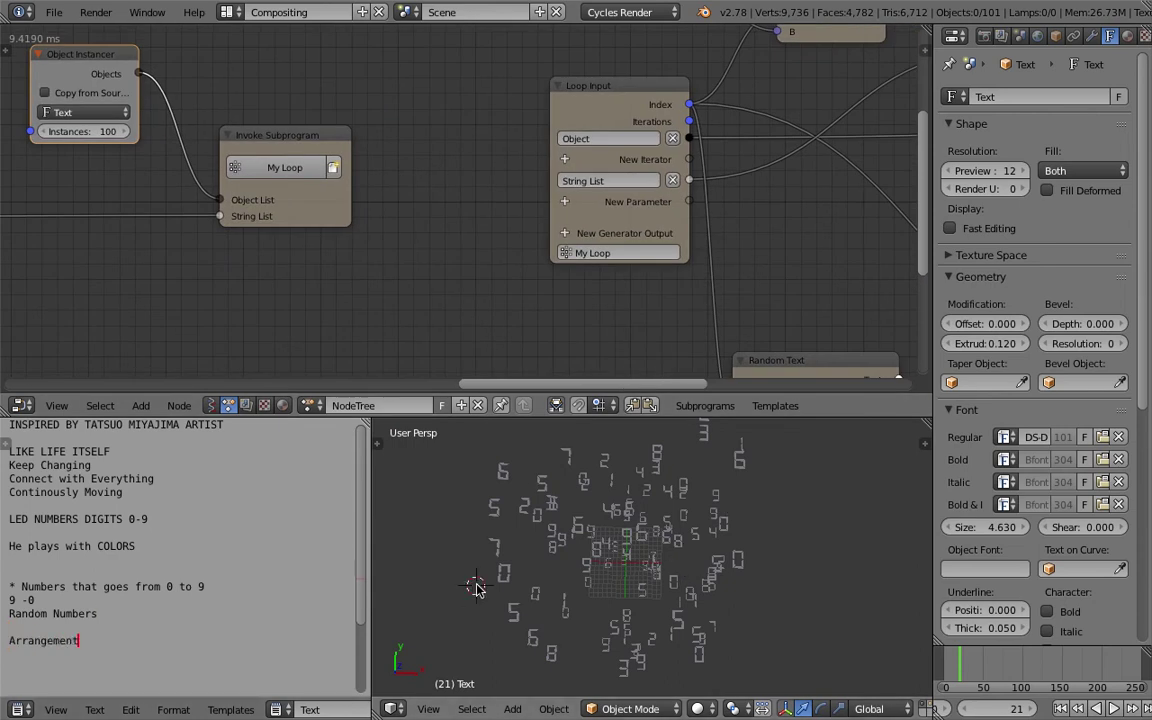
Step: Examine the Random Vector node that drives the location and the connections between the loop and its Invoke Subprogram node
scroll(404, 172, "right", 10)
scroll(426, 197, "right", 6, "ctrl")
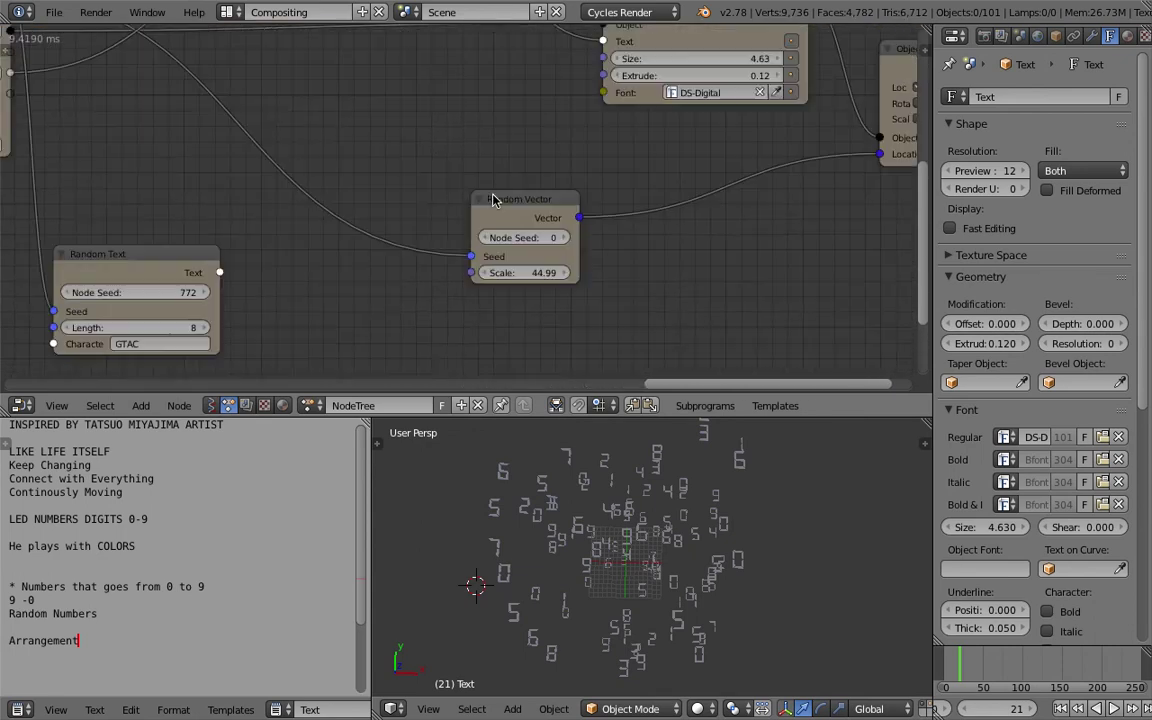
scroll(531, 175, "down", 2)
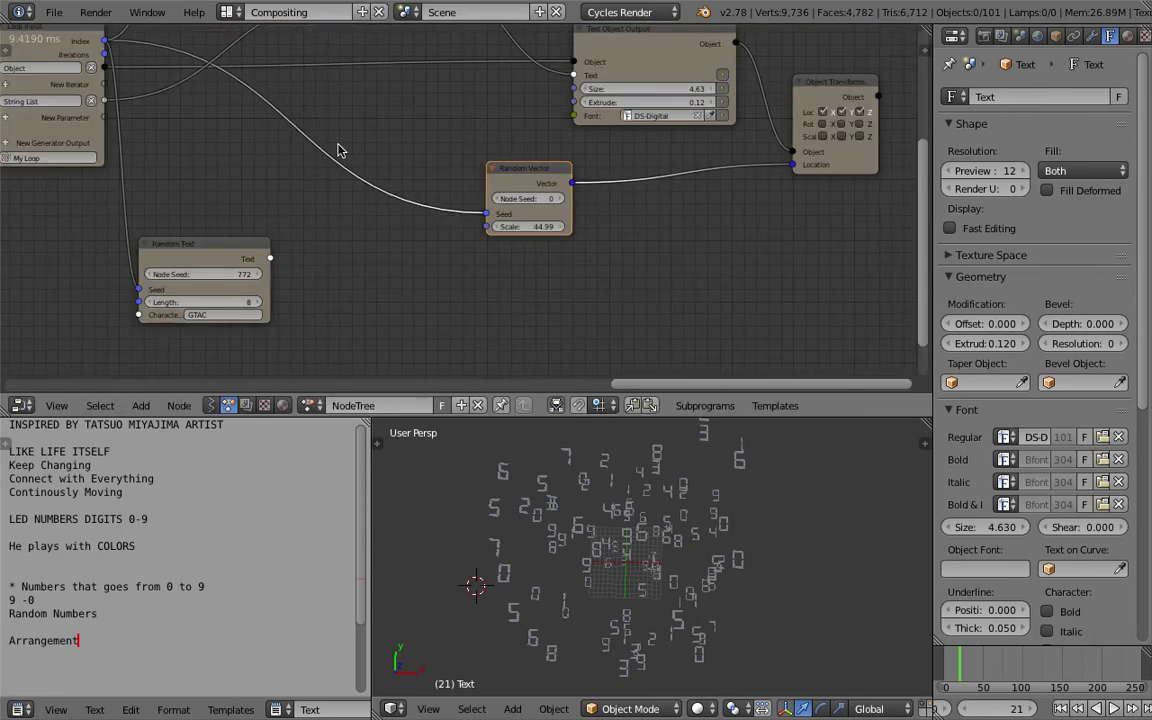
scroll(374, 175, "left", 8, "ctrl")
scroll(124, 190, "up", 5, "shift")
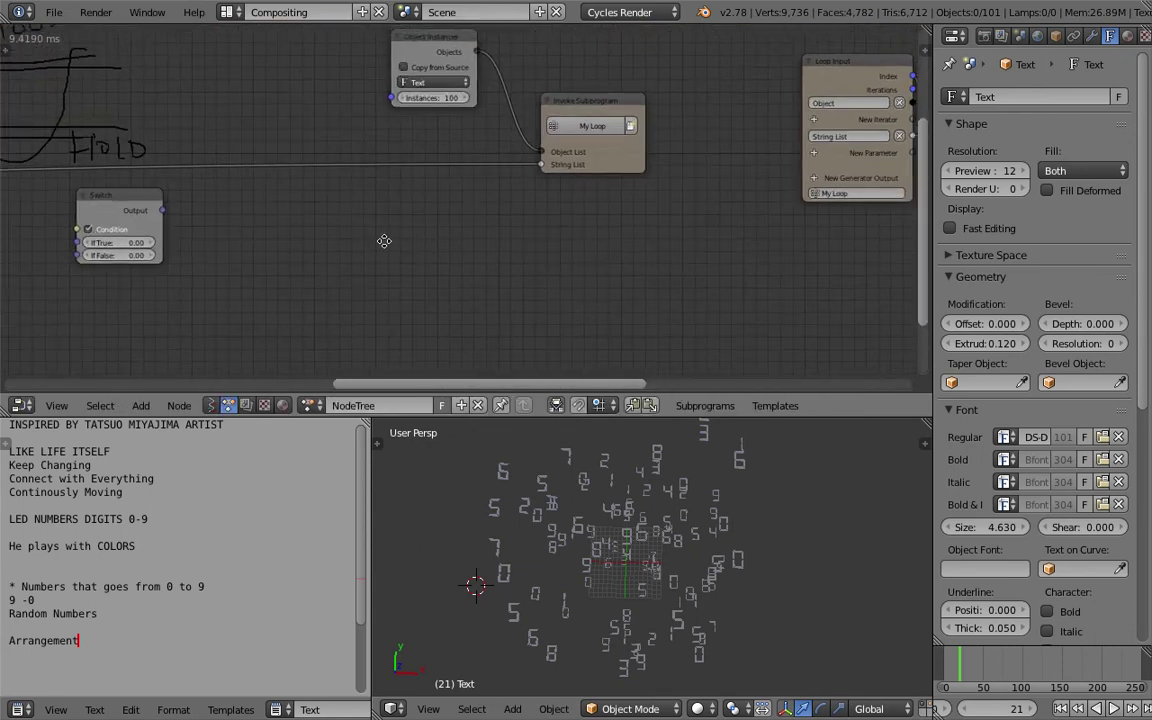
scroll(643, 237, "down", 5, "shift")
key("ctrl+s")
left_click(330, 278)
scroll(376, 253, "up", 2)
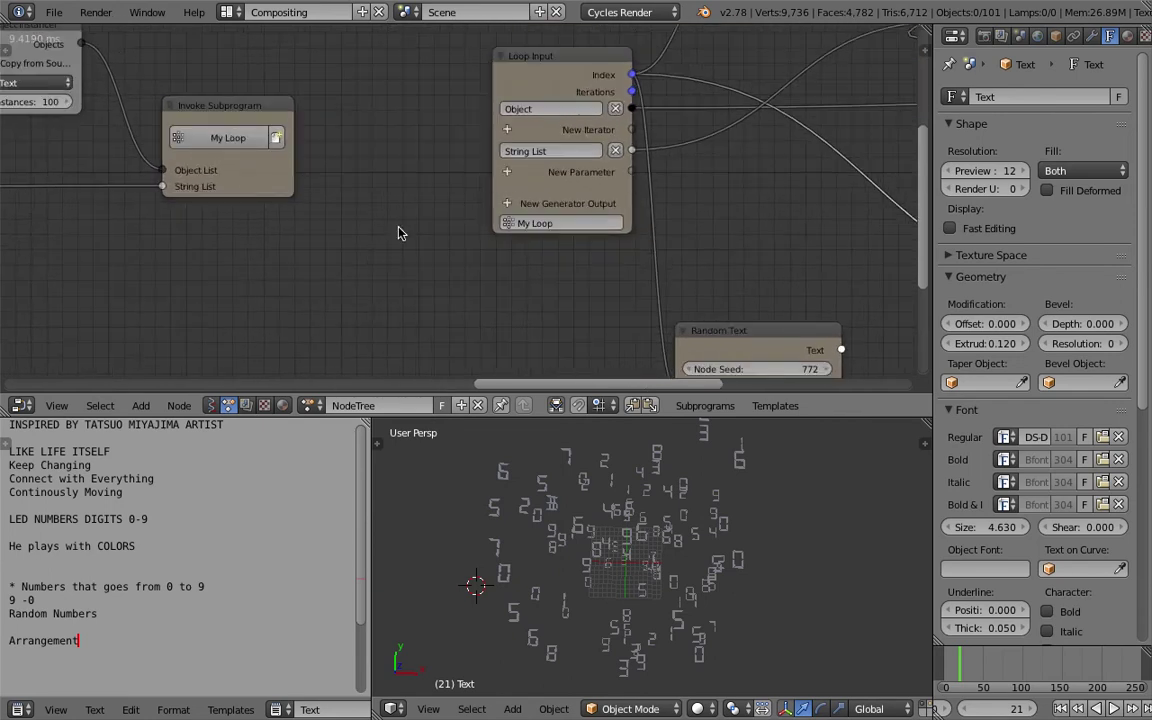
scroll(398, 233, "left", 3, "ctrl")
key("shift+a")
mouse_move(275, 246)
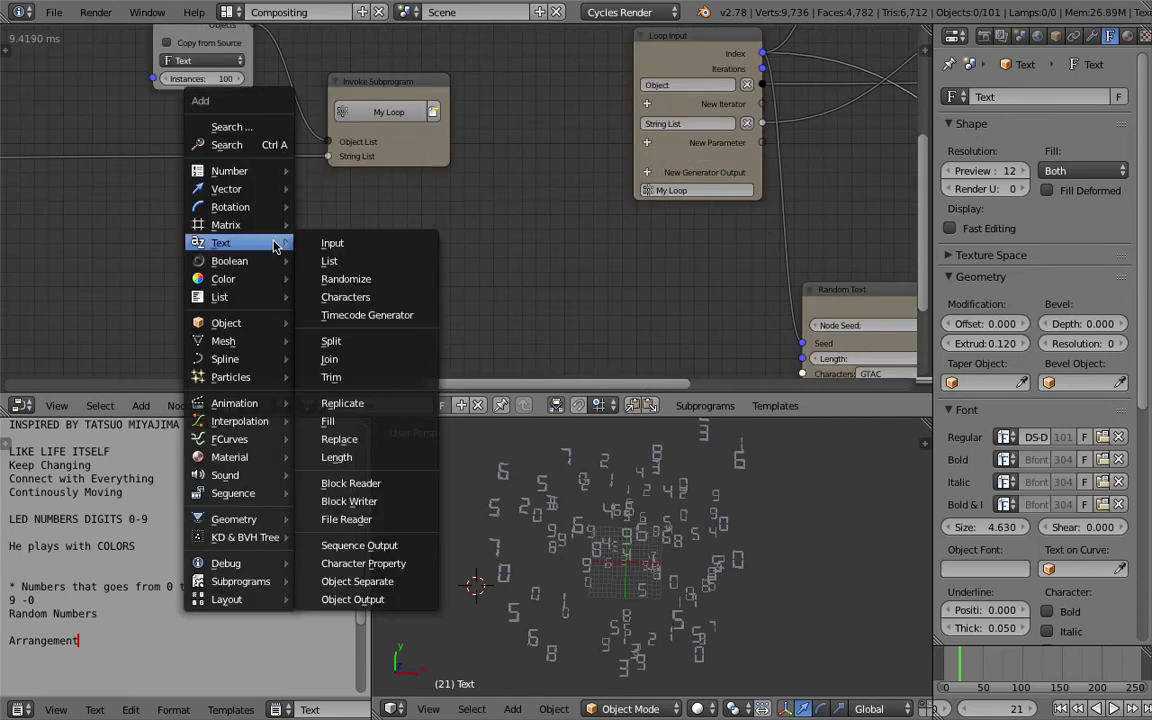
scroll(435, 151, "down", 2, "shift")
Step: Search the nodes for "grid" and place a Grid Mesh node below the Object Instancer
key("ctrl+s")
key("shift+a")
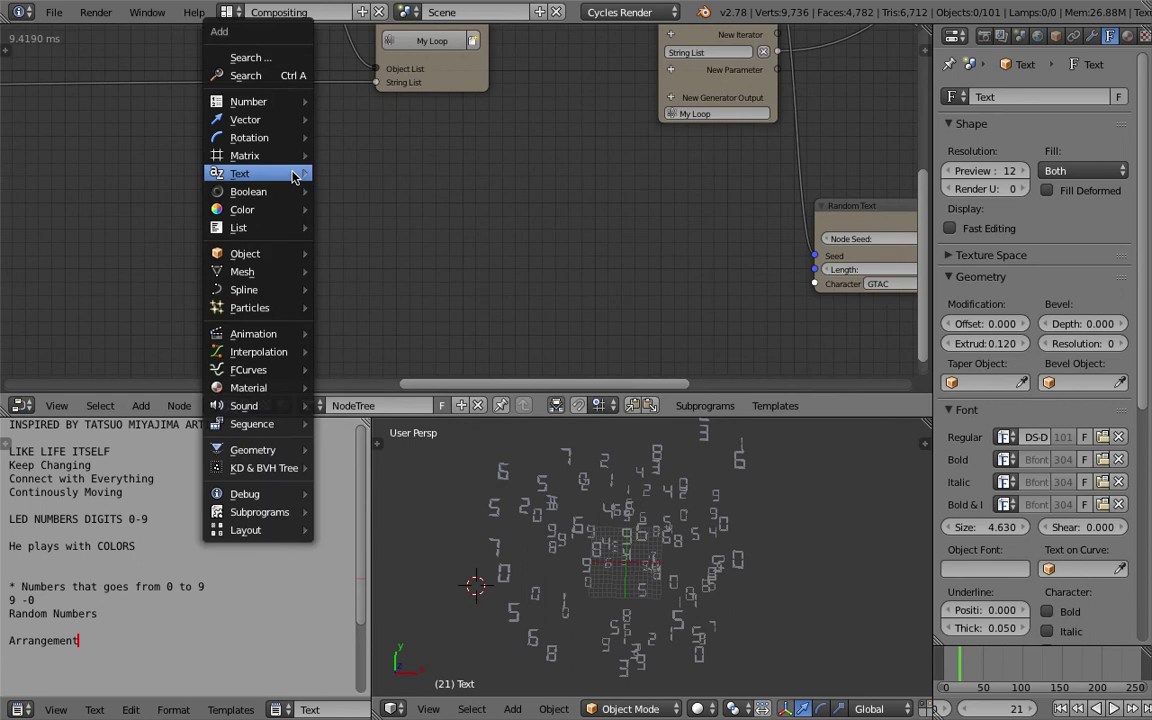
left_click(291, 76)
type("plane")
key("BackSpace")
key("BackSpace")
key("BackSpace")
key("BackSpace")
key("BackSpace")
type("grid")
key("Return")
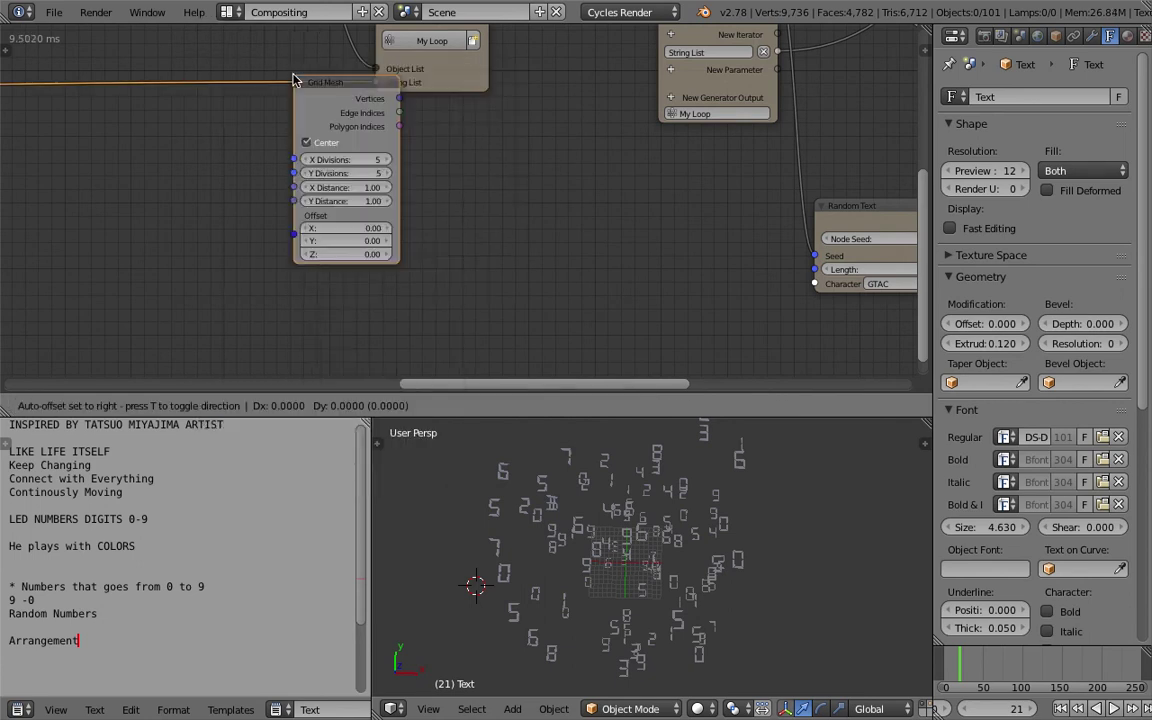
key("ctrl+s")
scroll(263, 196, "down", 1)
scroll(263, 196, "up", 1)
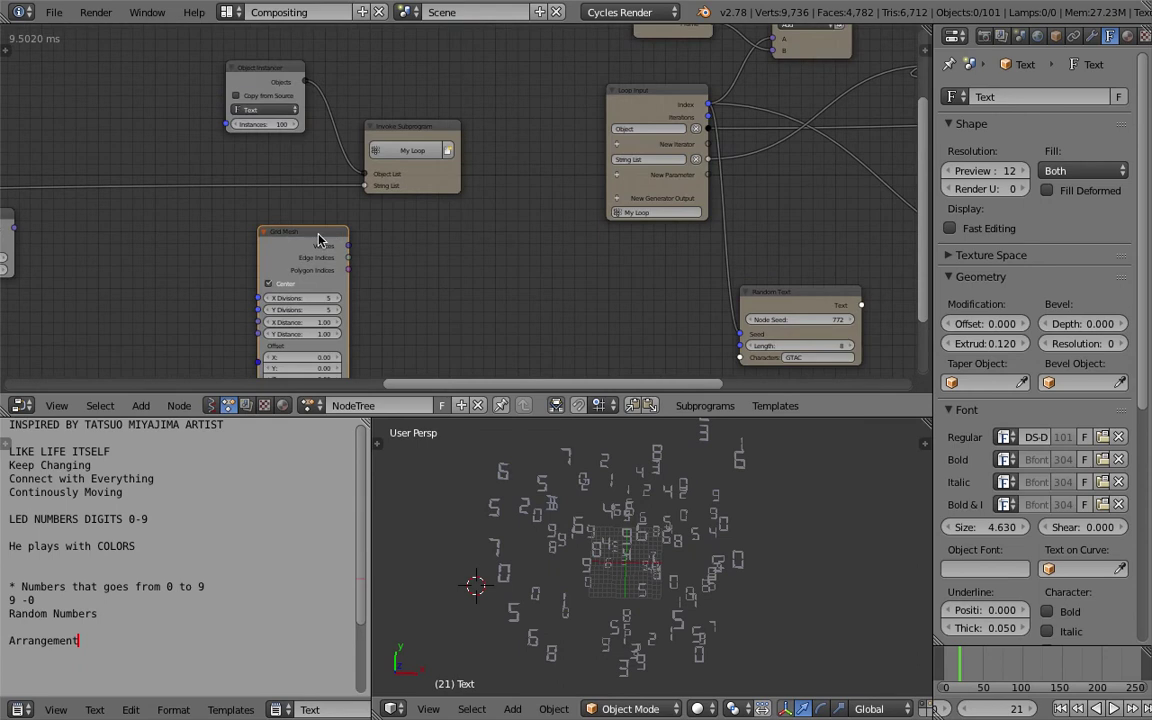
left_click(234, 248)
scroll(234, 248, "up", 1)
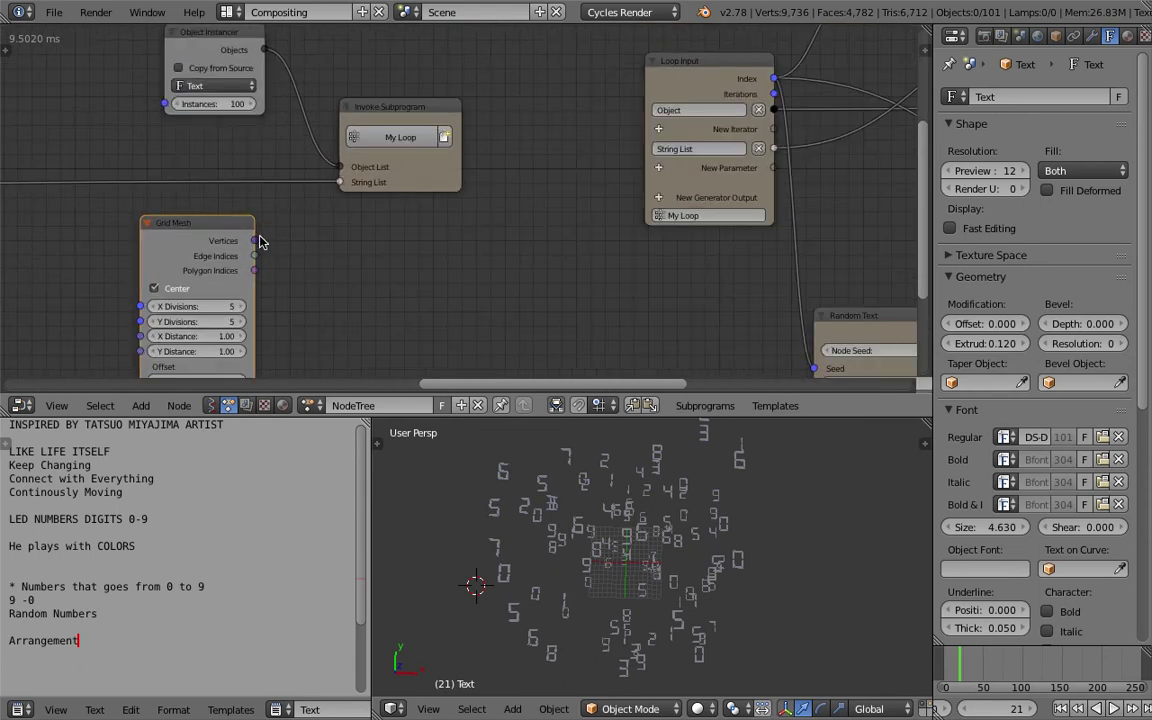
Step: Add a Vector iterator to the Loop Input and connect the Grid Mesh vertices to the Vector List of Invoke Subprogram
scroll(539, 279, "down", 3, "ctrl")
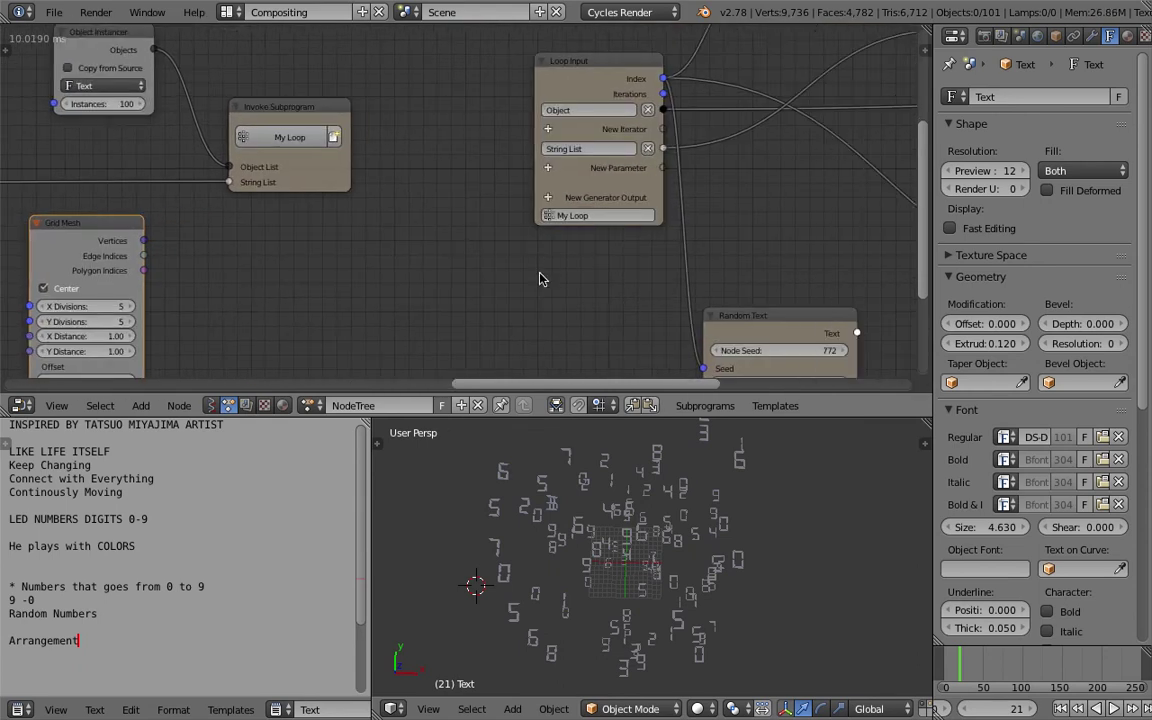
left_click(548, 169)
left_click(548, 169)
type("vec")
key("Return")
left_click_drag(145, 241, 229, 182)
scroll(270, 275, "down", 1)
middle_click_drag(270, 275, 445, 262)
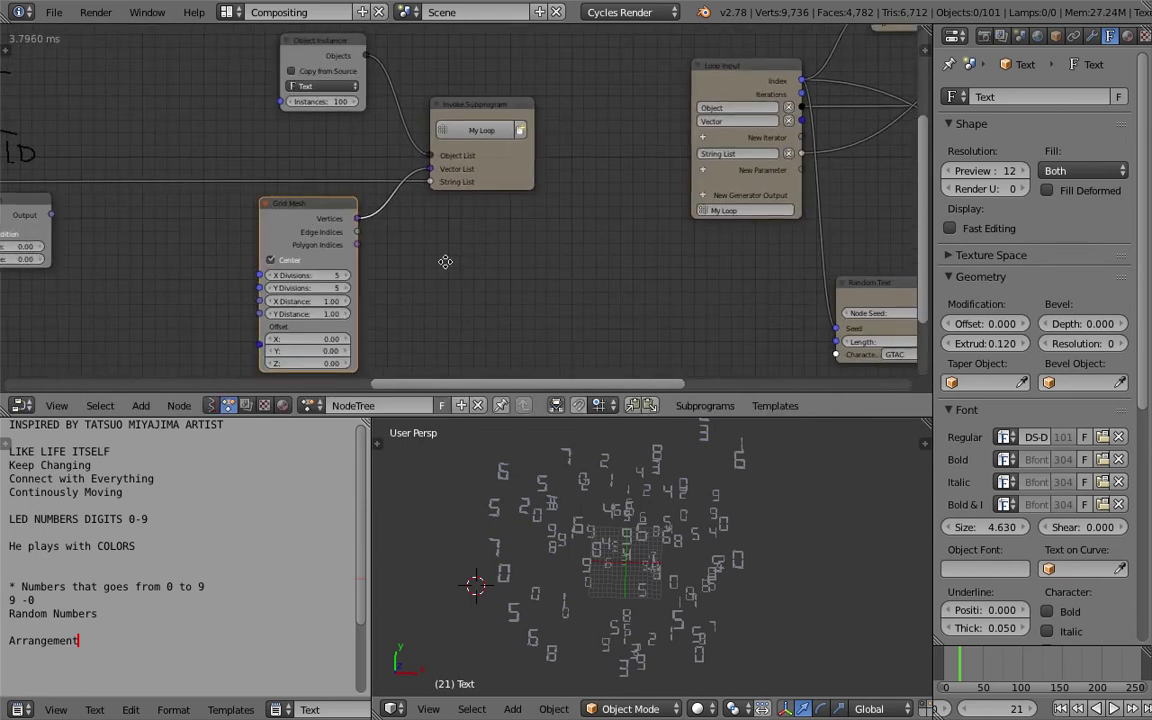
Step: Connect the Loop Input's Vector output to the Location input of the Object Transforms Output, replacing the Random Vector link
scroll(445, 262, "up", 1)
middle_click_drag(655, 296, 296, 298)
middle_click_drag(707, 258, 367, 260)
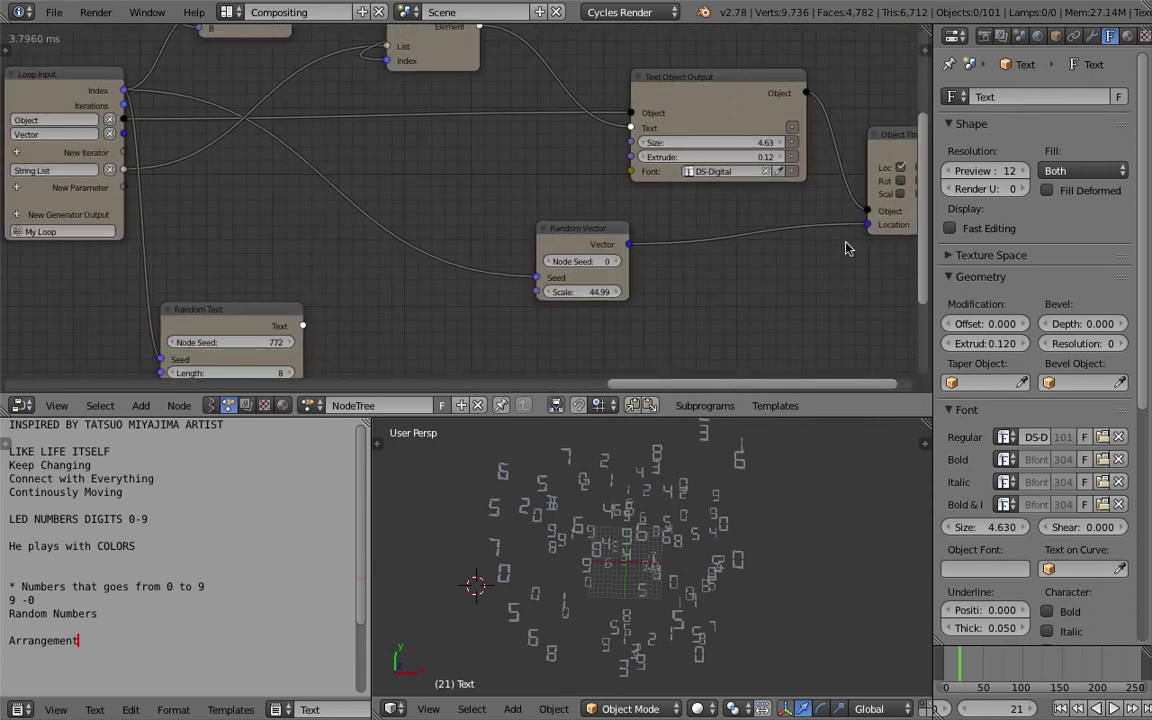
middle_click_drag(845, 248, 765, 258)
scroll(757, 215, "down", 1)
left_click_drag(107, 153, 747, 244)
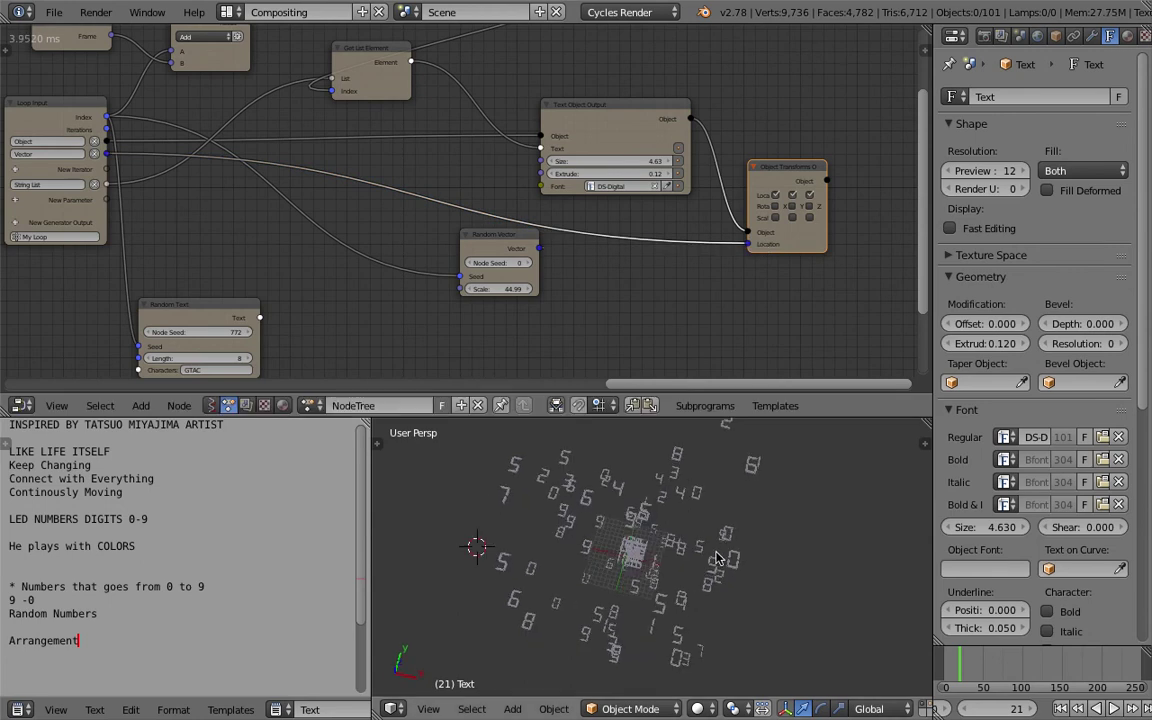
Step: Set both the X Distance and Y Distance of the Grid Mesh to 5.02
middle_click_drag(300, 250, 544, 175)
scroll(640, 557, "up", 4)
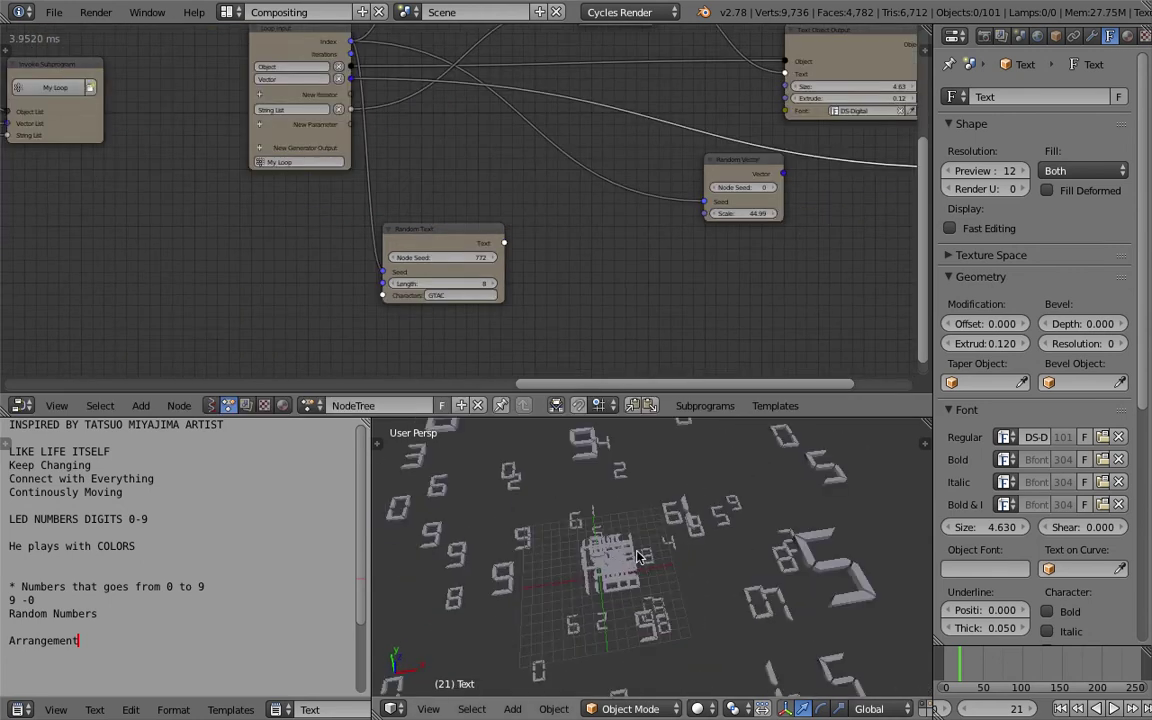
middle_click_drag(388, 263, 440, 228)
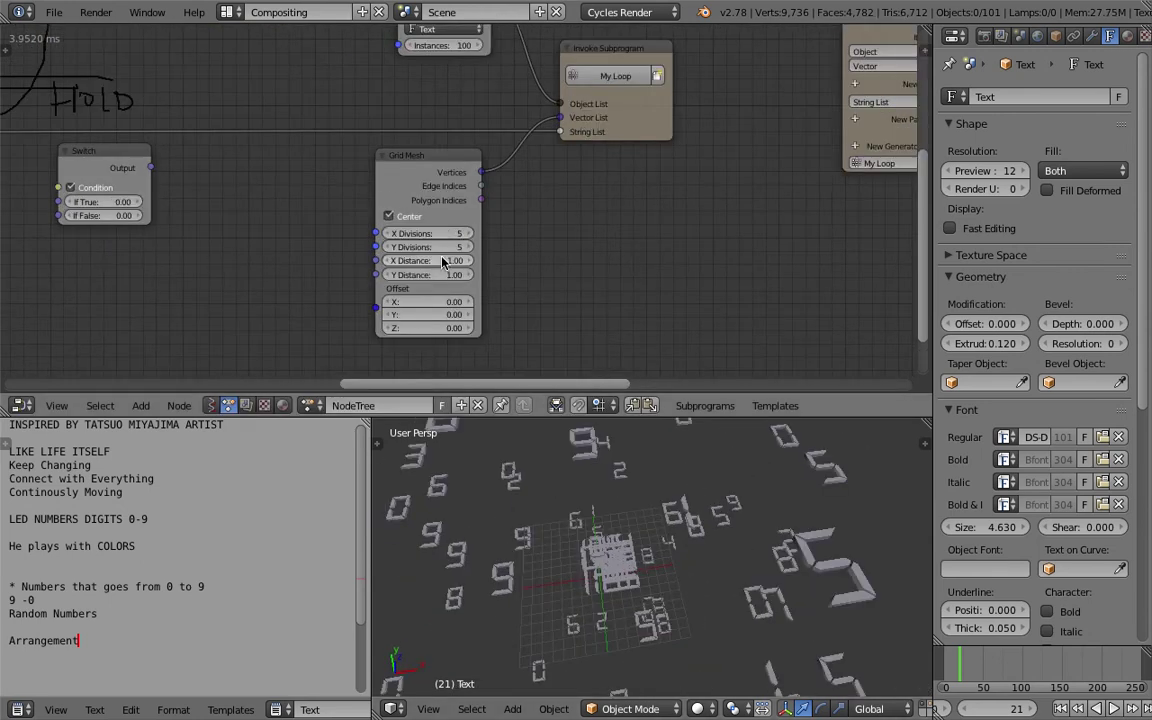
mouse_move(430, 260)
left_mouse_down()
mouse_move(510, 260)
mouse_move(445, 260)
left_mouse_up()
middle_click_drag(378, 177, 384, 159)
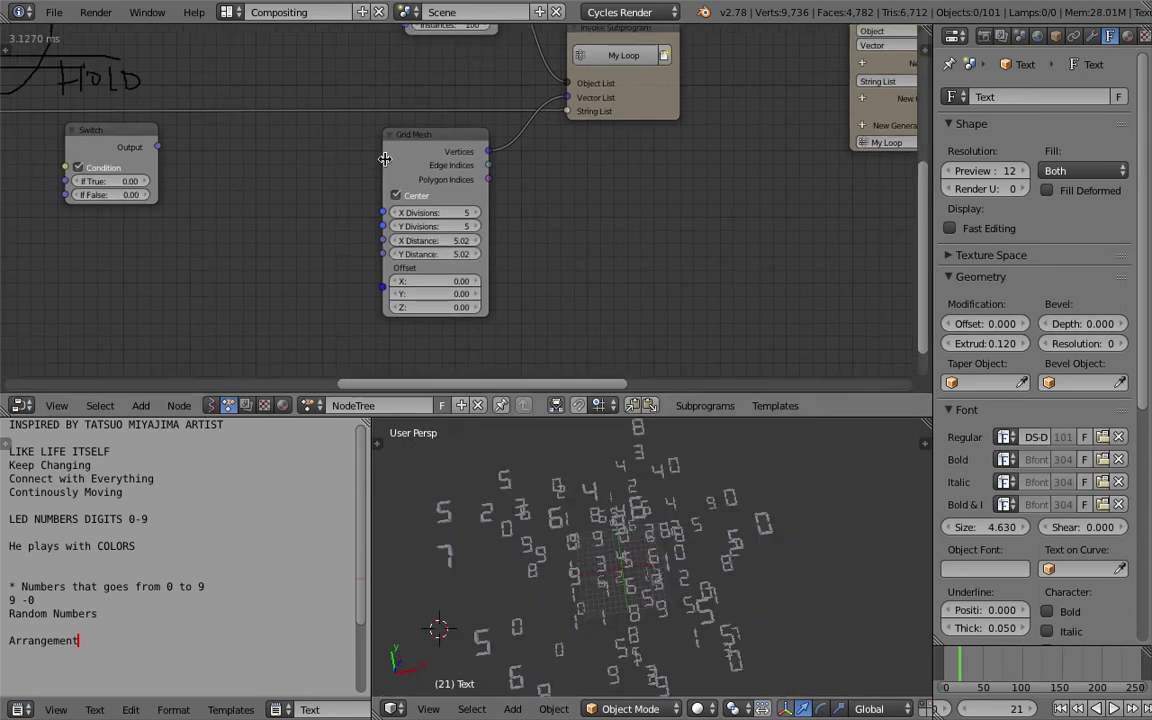
Step: Move the unconnected Switch node to the empty area beside the Grid Mesh, below Invoke Subprogram
left_click_drag(130, 143, 600, 200)
middle_click_drag(572, 177, 548, 197)
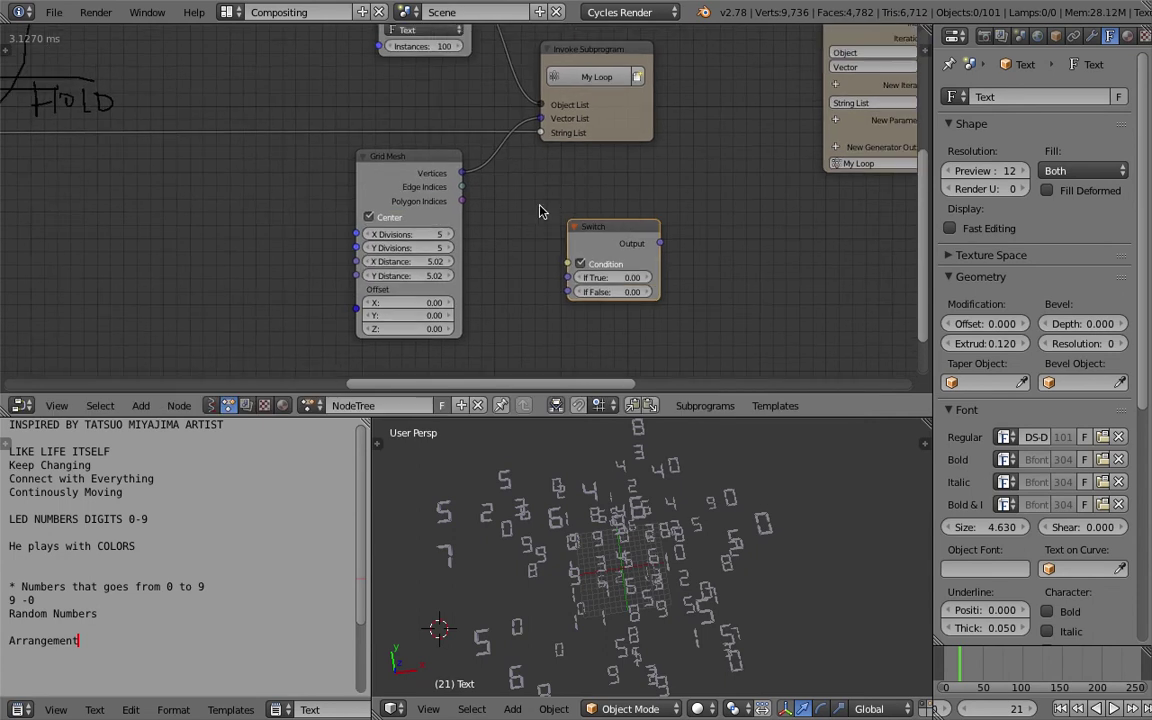
middle_click_drag(503, 245, 436, 246)
Step: Set the Grid Mesh's X Divisions to 20 and save the file
middle_click_drag(504, 275, 516, 361)
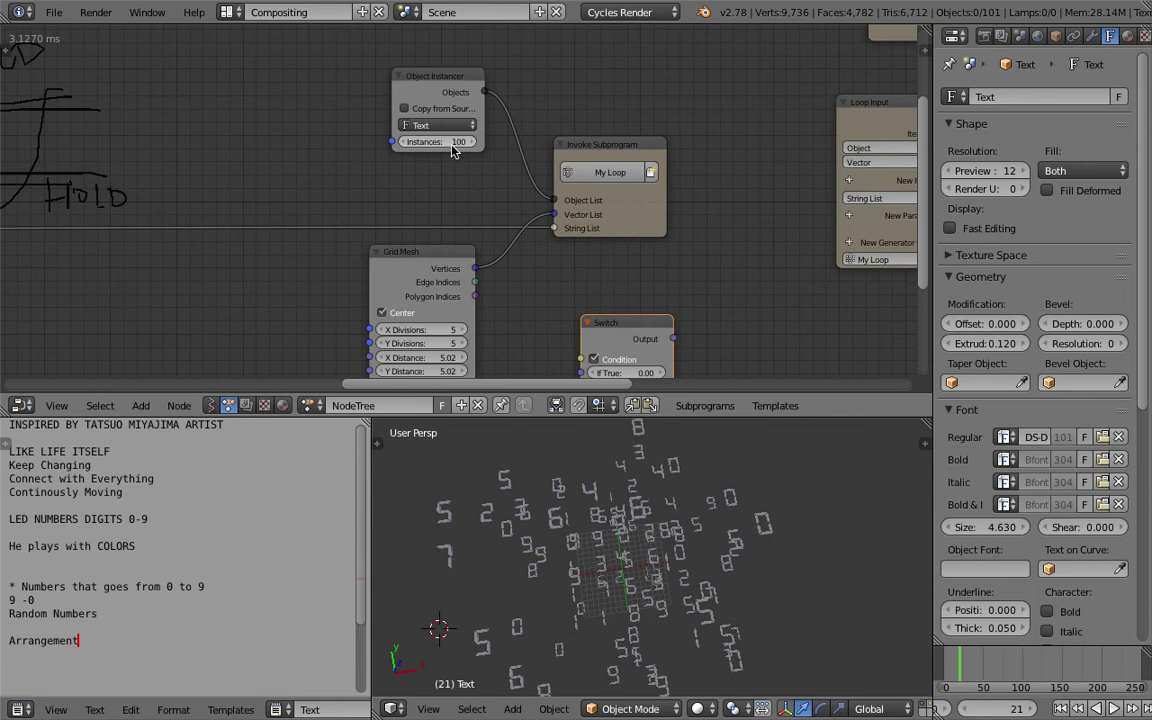
middle_click_drag(453, 149, 446, 85)
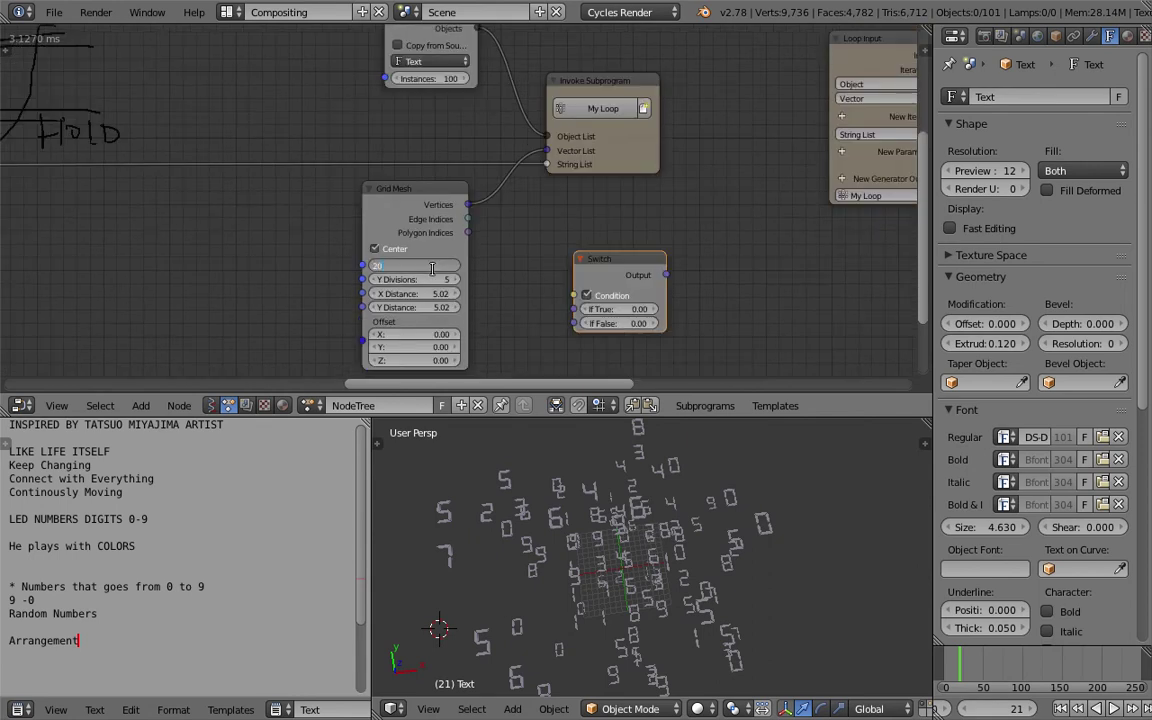
key("Return")
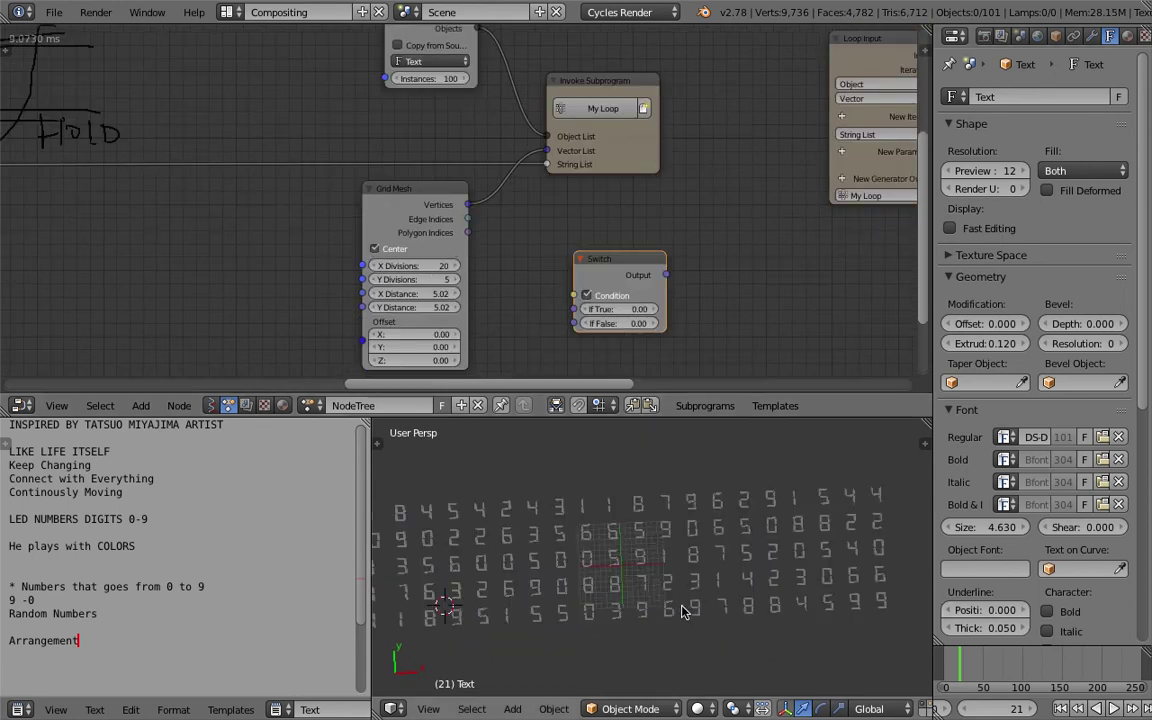
key("ctrl+s")
left_click(462, 472)
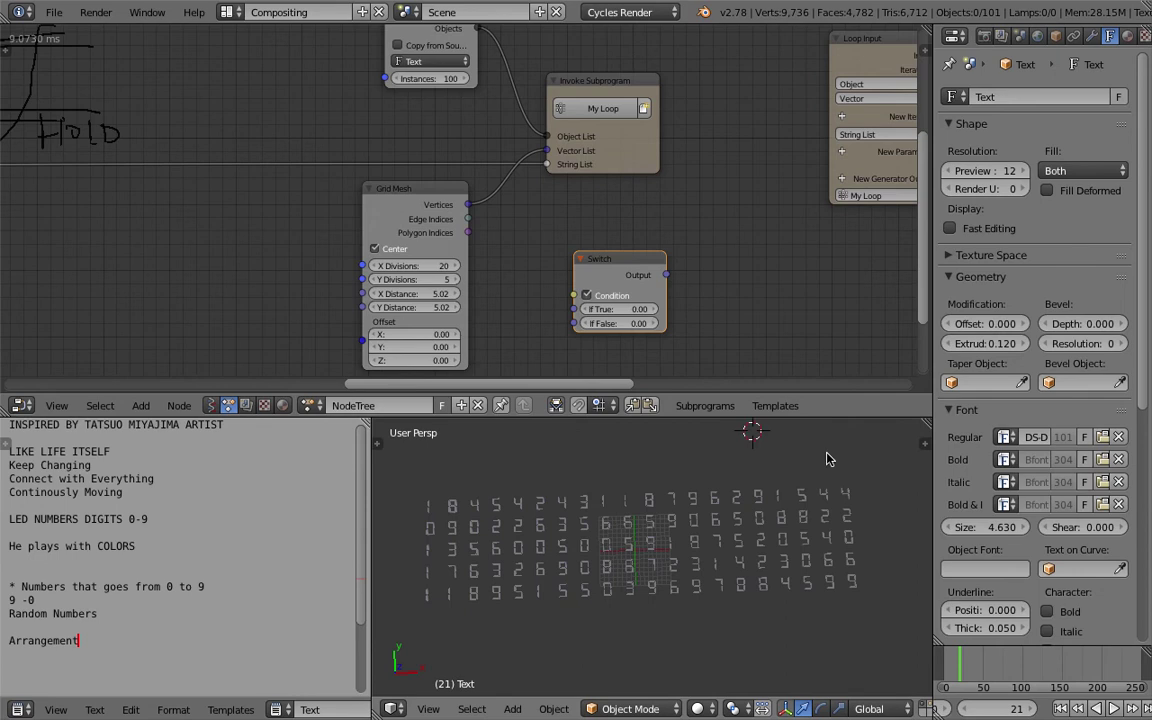
Step: Enlarge the 3D viewport by narrowing the text editor and reducing the height of the node editor
left_click_drag(368, 460, 318, 440)
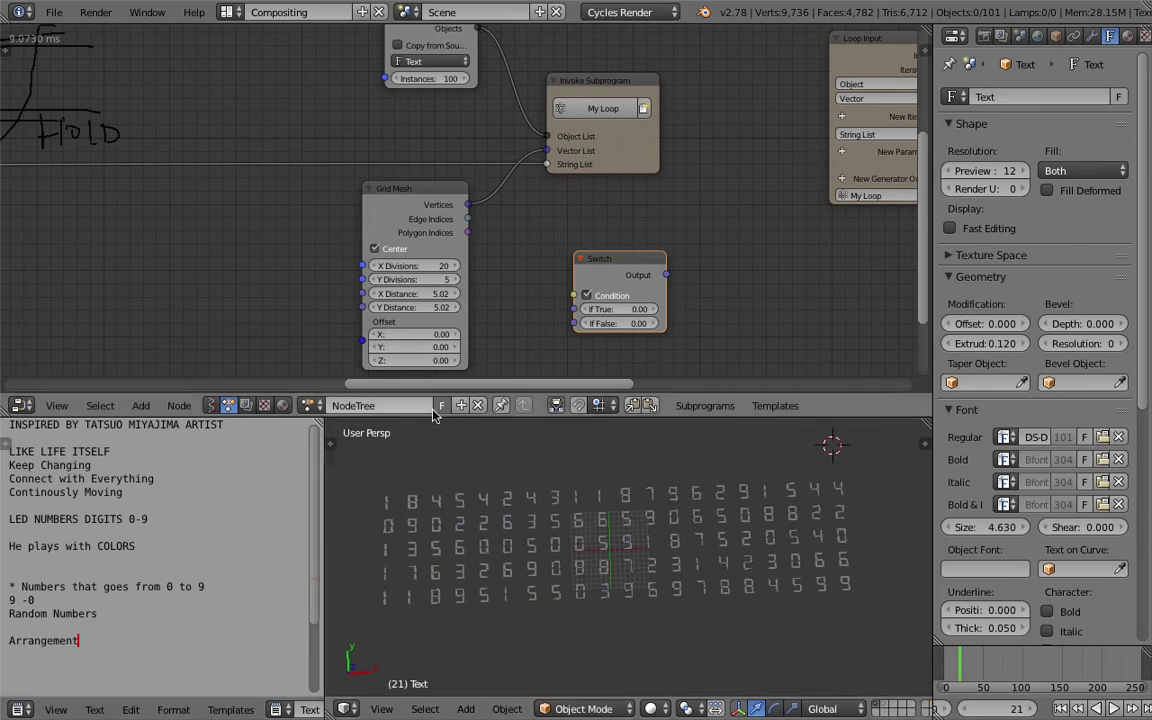
left_click_drag(435, 397, 432, 284)
left_click(680, 381)
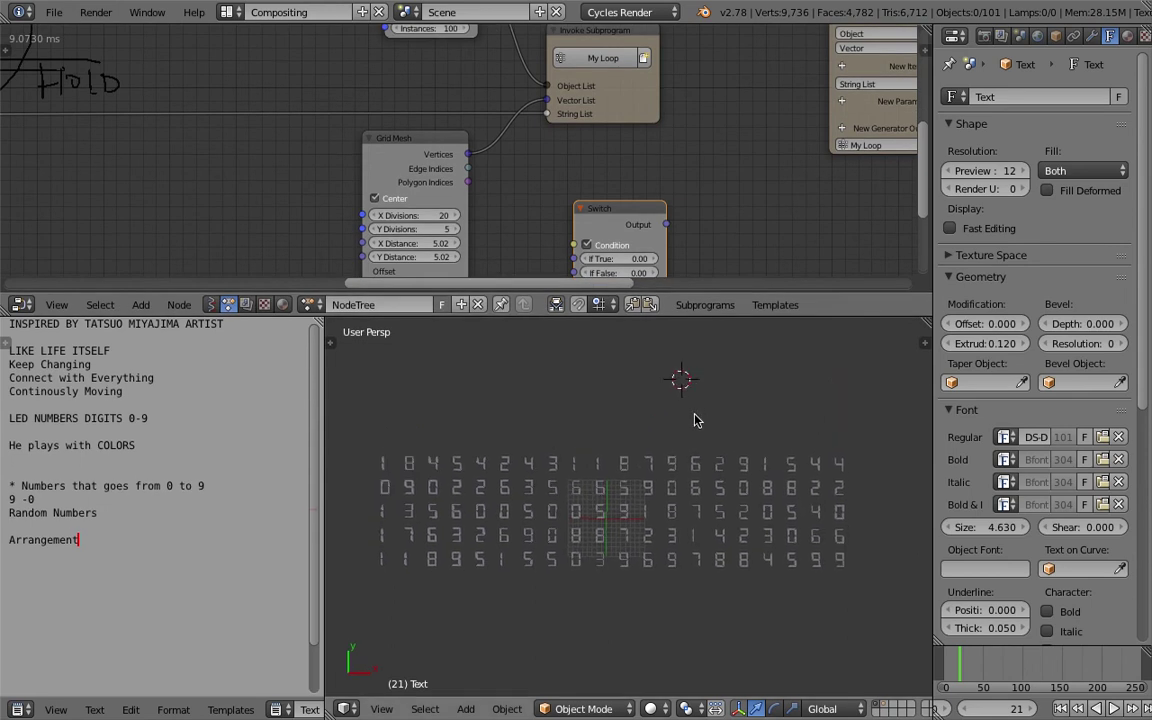
Step: Play the animation from the first frame to check the changing digits on the grid, and stop playback
left_click(1062, 708)
left_click(1115, 708)
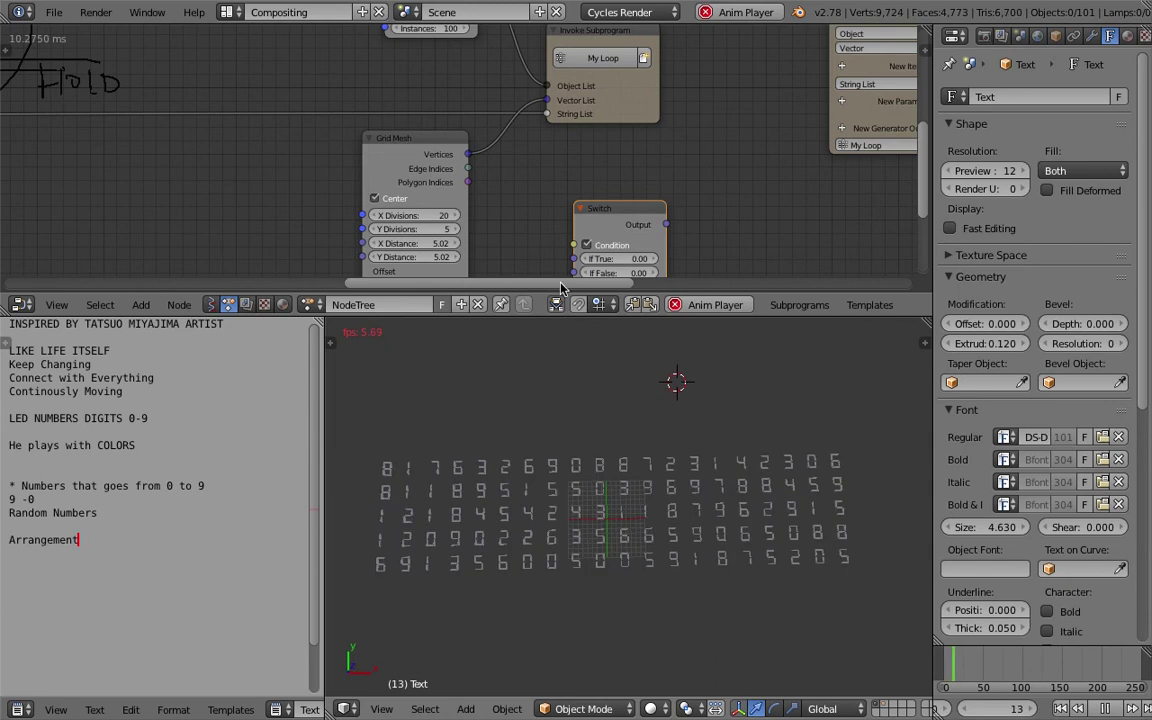
key("Home")
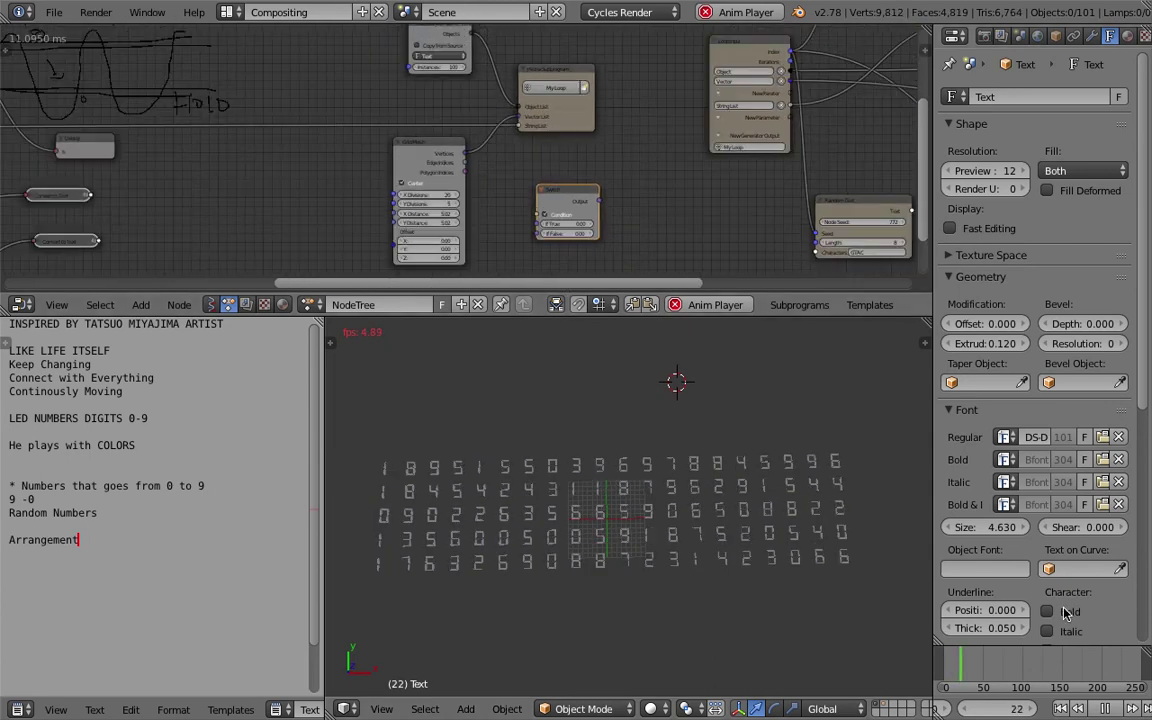
key("alt+a")
middle_click_drag(700, 470, 645, 535)
scroll(716, 490, "up", 4)
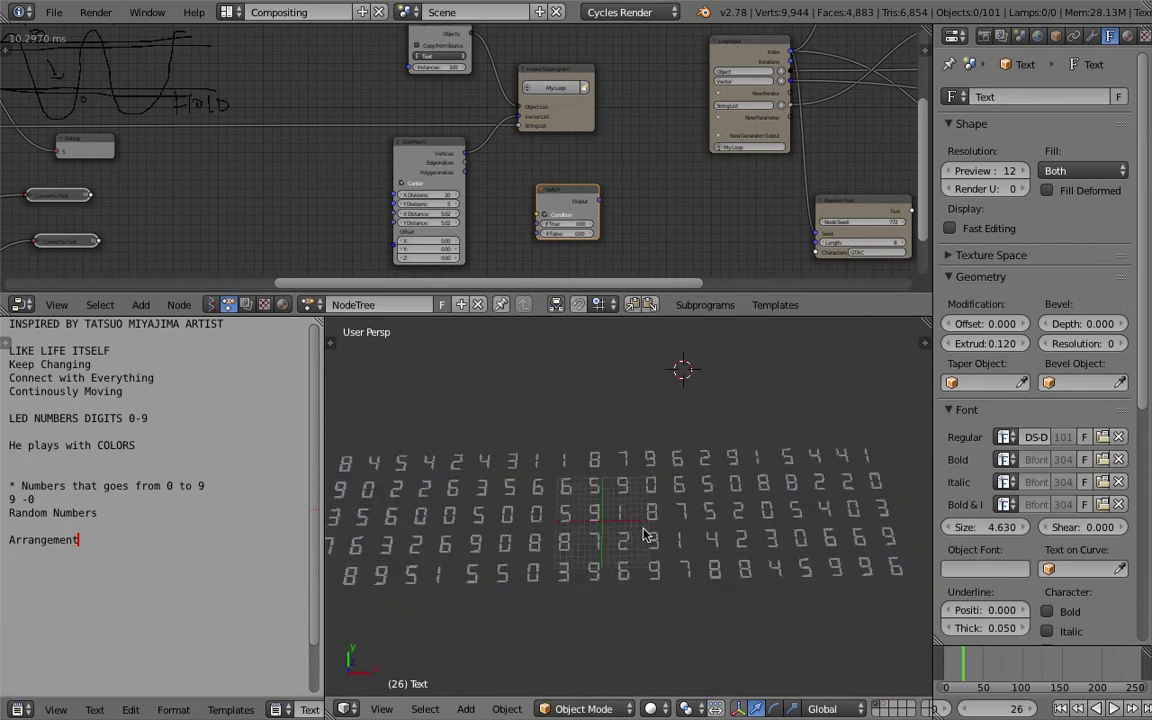
Step: Add a mesh plane and move it to the centre of the digit grid
key("shift+a")
mouse_move(600, 441)
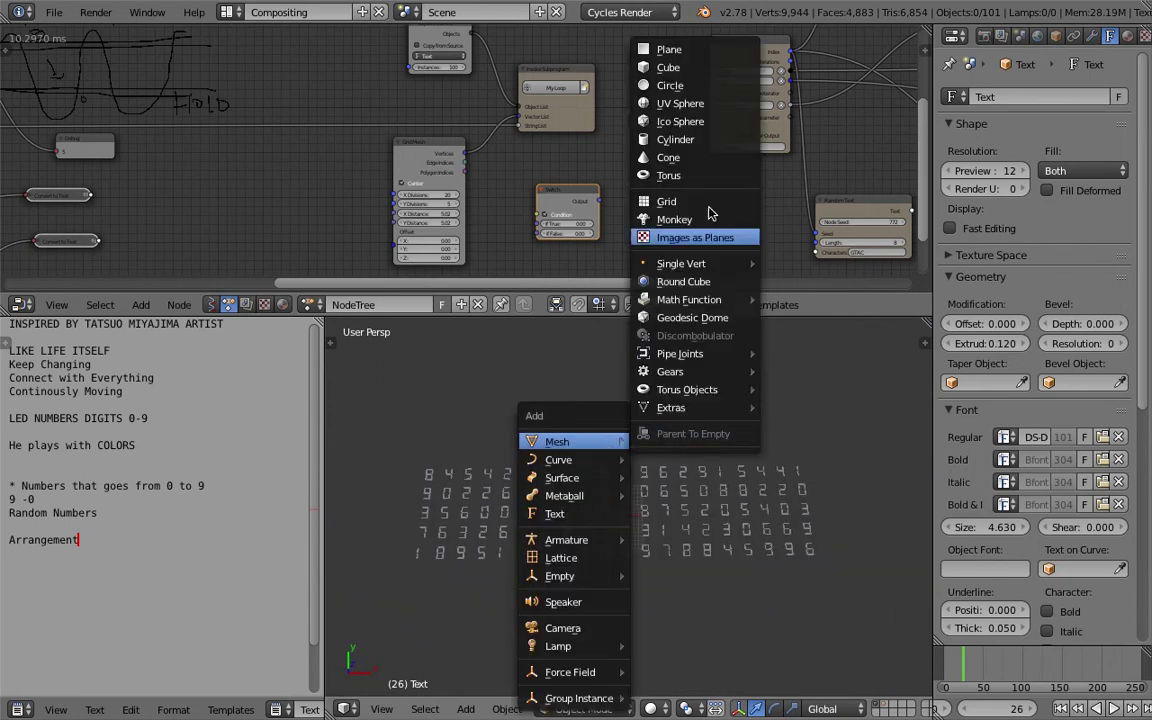
left_click(669, 49)
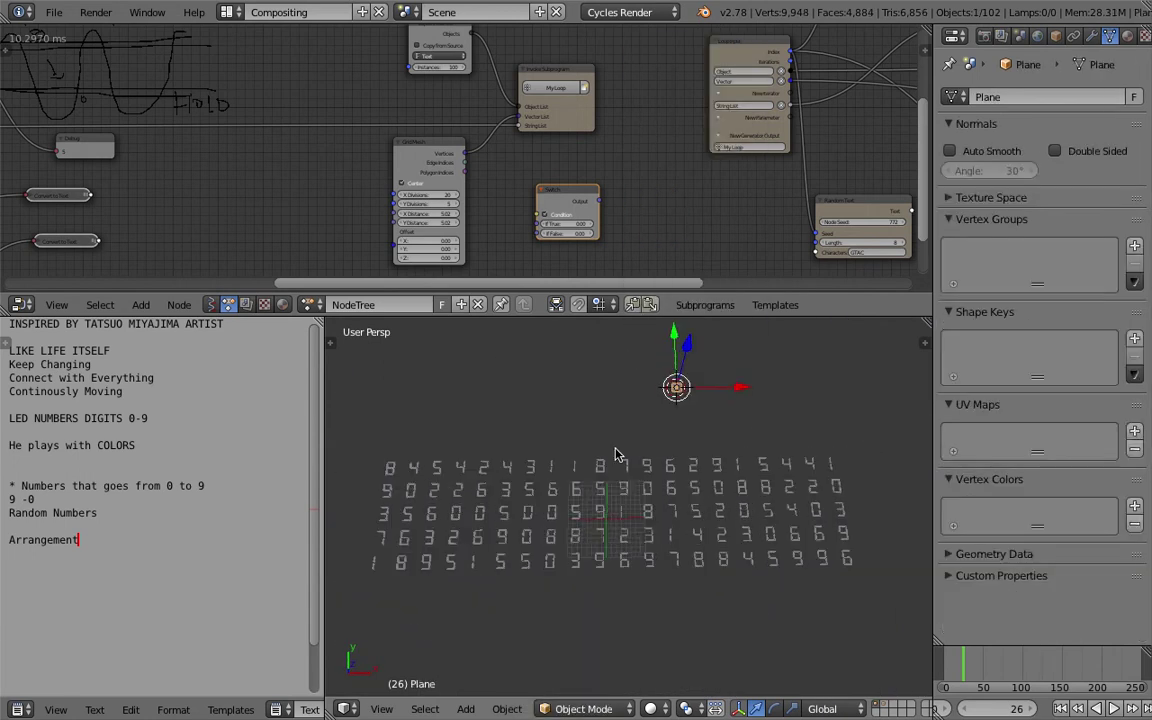
key("g")
left_click(645, 518)
Step: Scale the plane up and stretch it along X until it covers all the digit columns
key("s")
left_click(648, 578)
key("s")
left_click(710, 600)
key("s")
key("x")
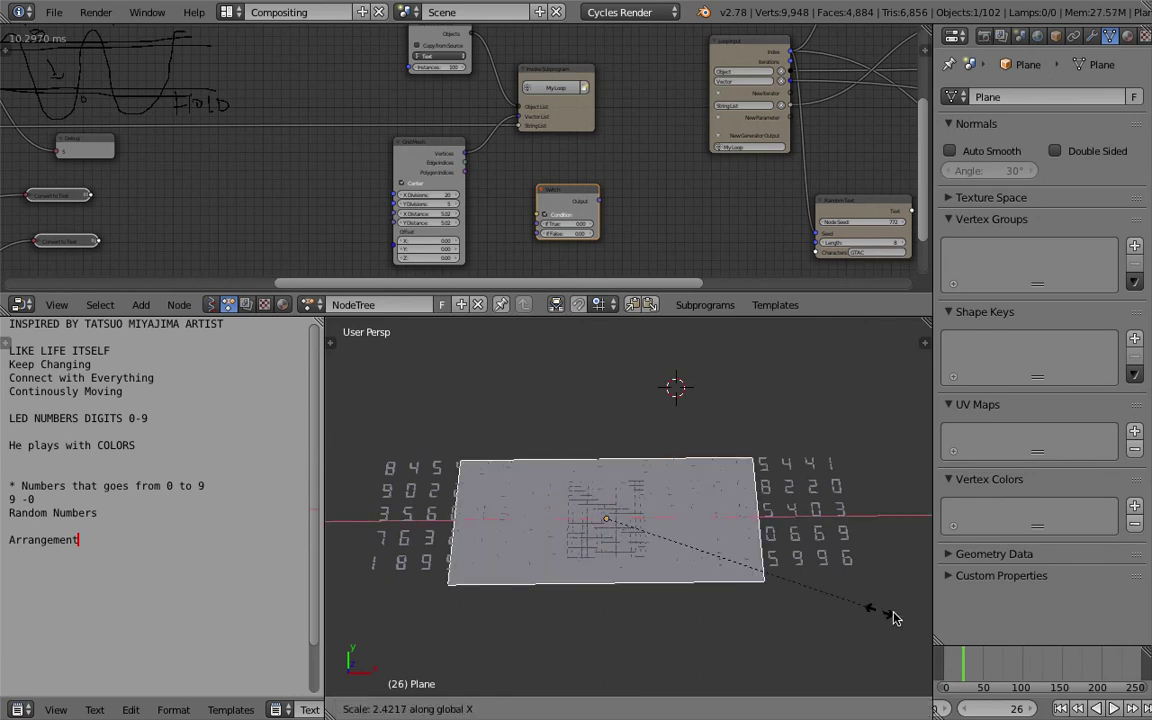
left_click(452, 625)
key("s")
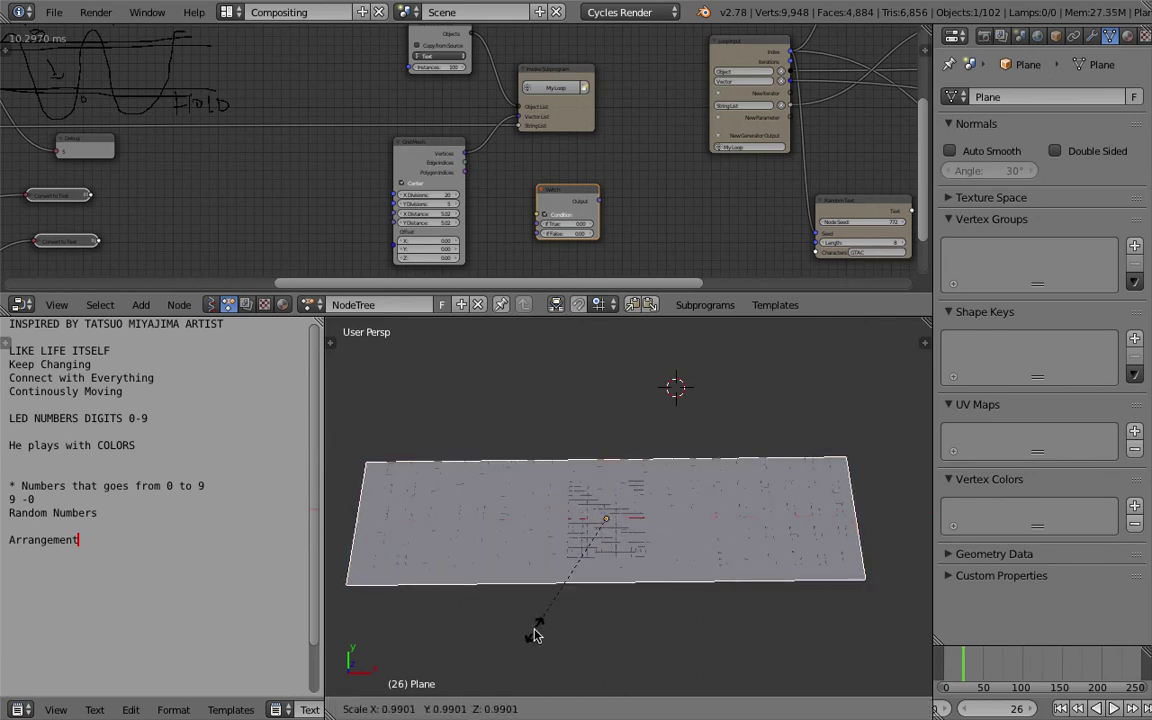
left_click(533, 628)
Step: Reposition the plane so it lies centred under the digit grid, and save the file
middle_click_drag(540, 617, 532, 553)
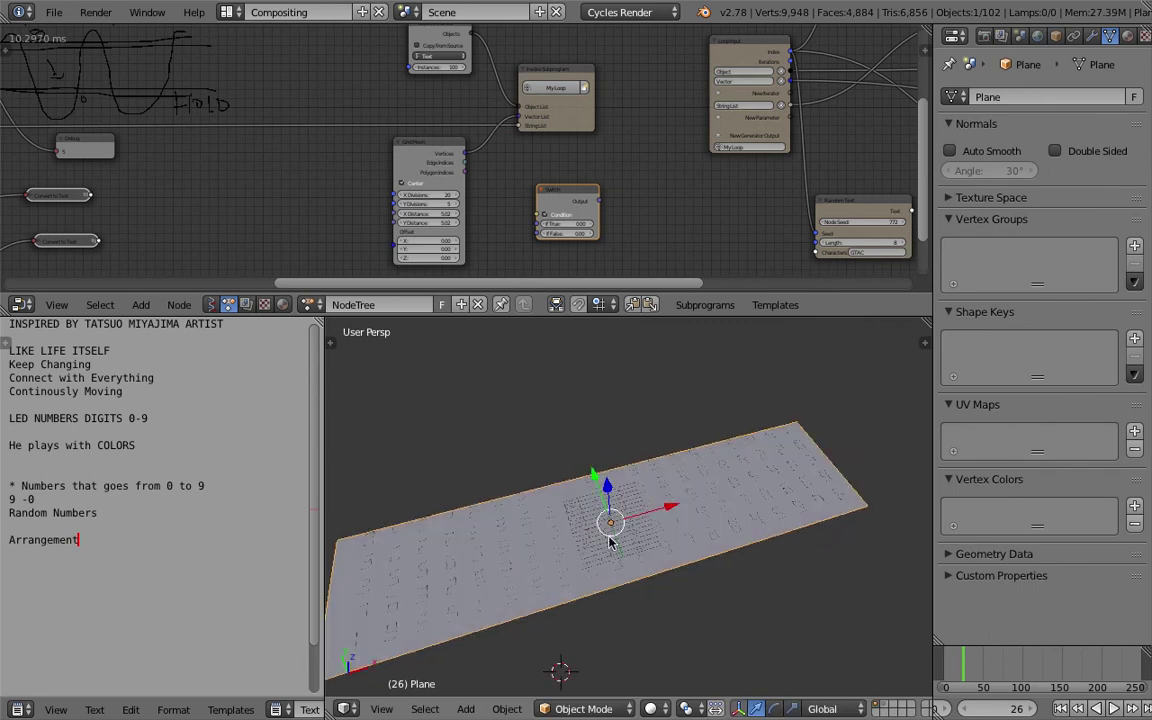
key("g")
left_click(630, 487)
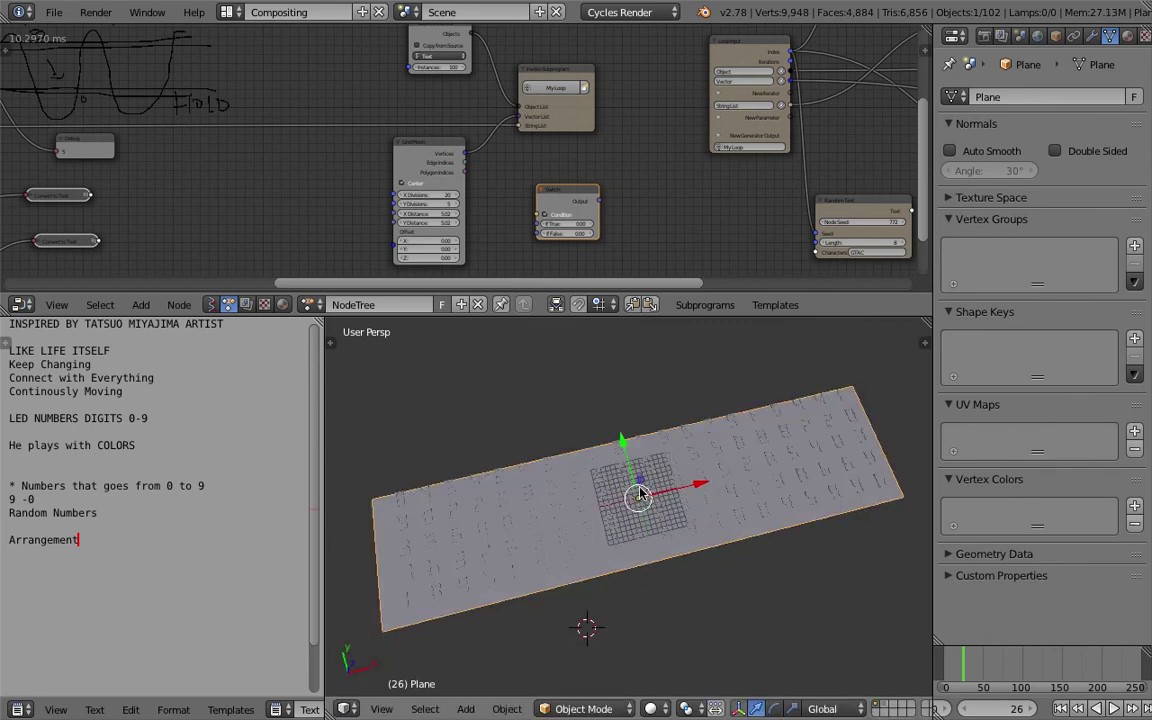
key("g")
left_click(648, 490)
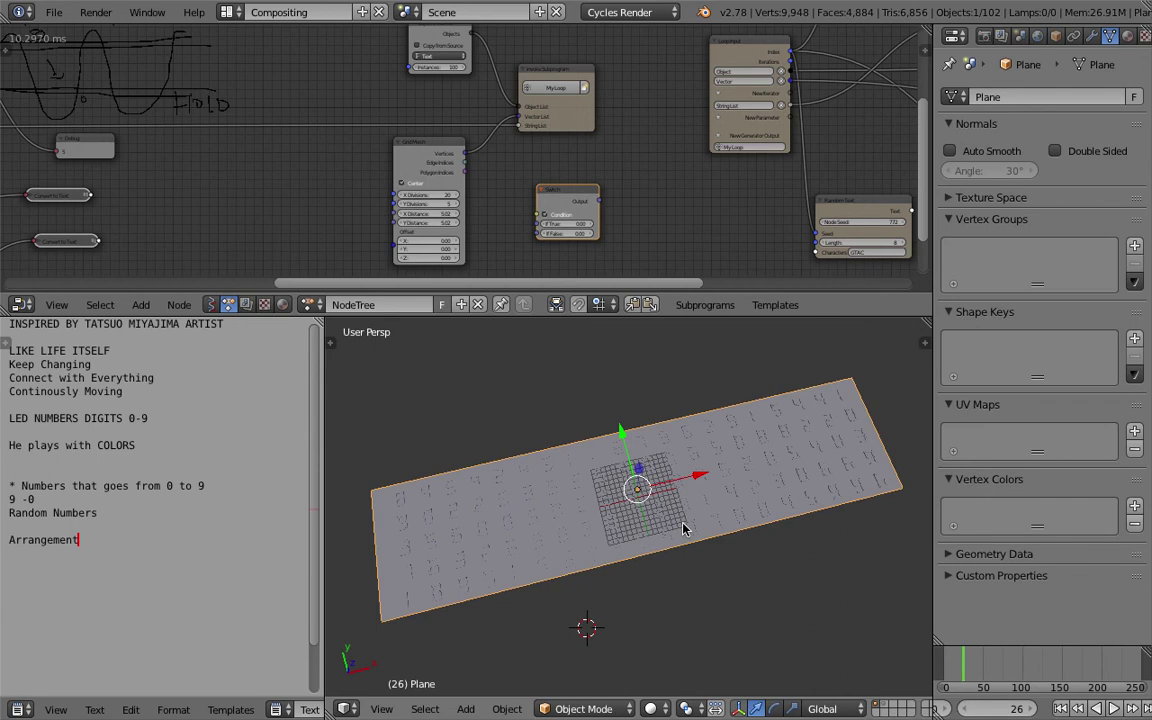
middle_click_drag(683, 528, 665, 525)
key("ctrl+s")
left_click(665, 525)
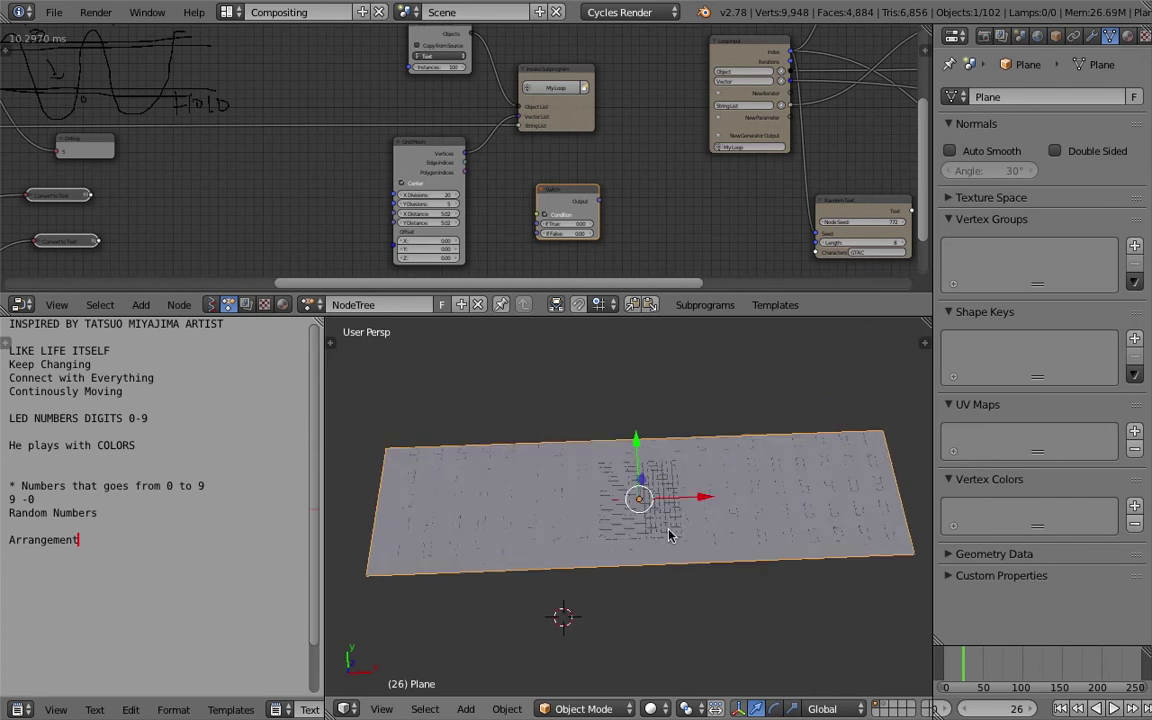
Step: Fine-tune the plane's size by scaling it along X and along Y
key("s")
key("x")
left_click(688, 533)
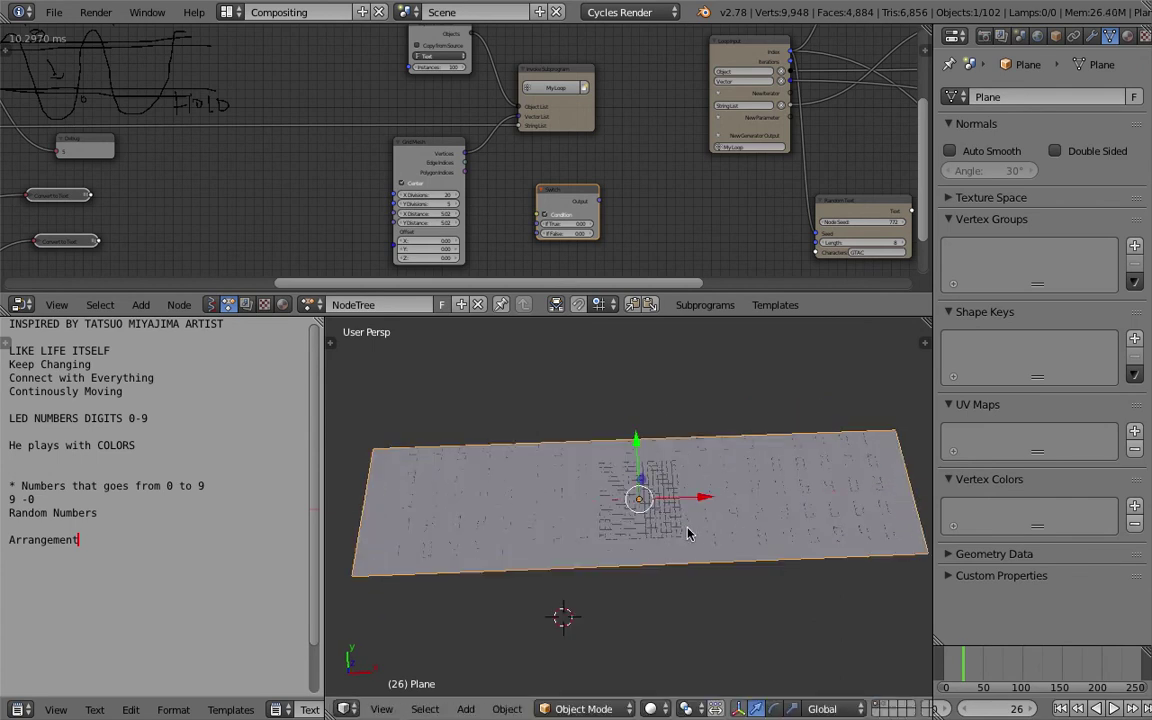
key("s")
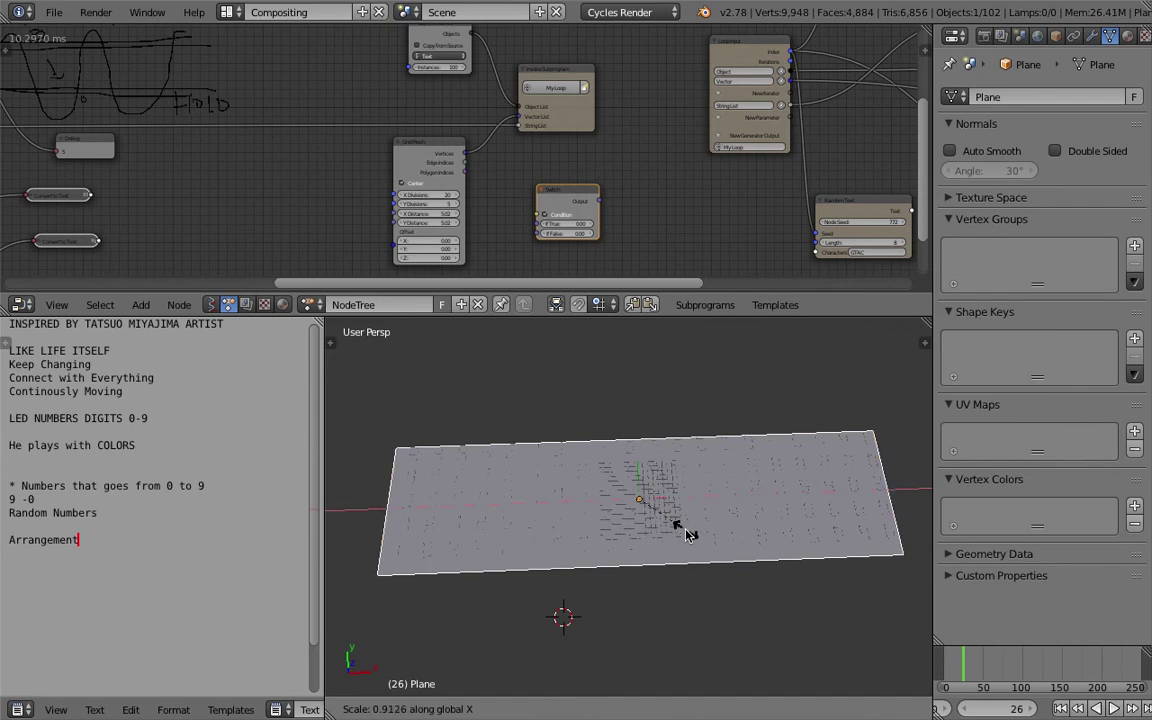
key("y")
left_click(682, 537)
Step: Adjust the plane's height relative to the digits by moving it along Z
middle_click_drag(682, 537, 689, 499)
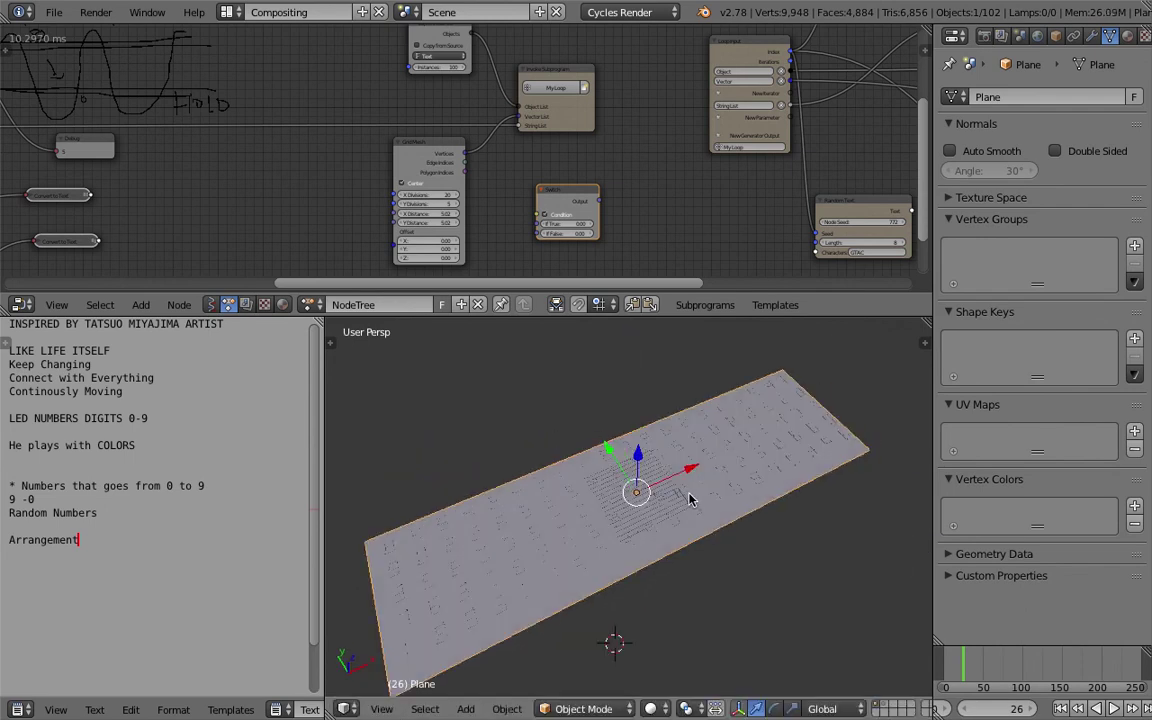
key("g")
key("z")
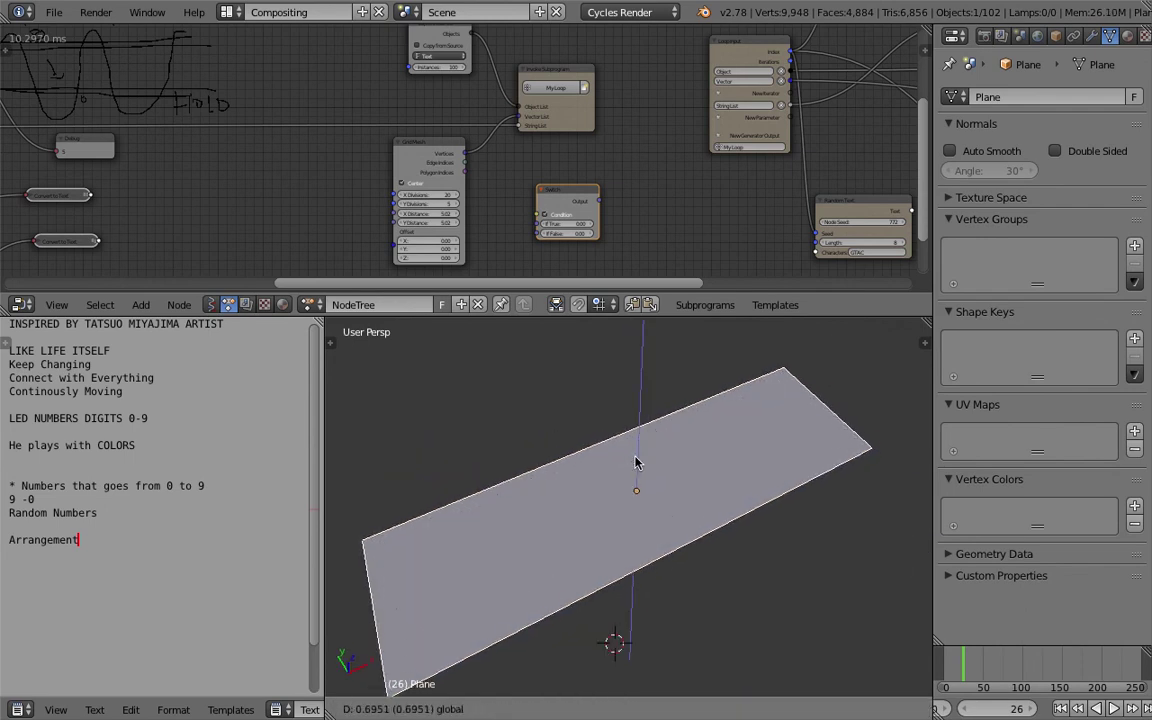
left_click(636, 463)
Step: Widen the 3D viewport further by narrowing the text editor, with the whole plane in view
mouse_move(636, 463)
middle_mouse_down()
mouse_move(653, 488)
mouse_move(630, 480)
middle_mouse_up()
middle_click_drag(335, 397, 330, 400)
left_click_drag(322, 400, 268, 400)
mouse_move(628, 463)
middle_mouse_down()
mouse_move(626, 478)
mouse_move(641, 483)
middle_mouse_up()
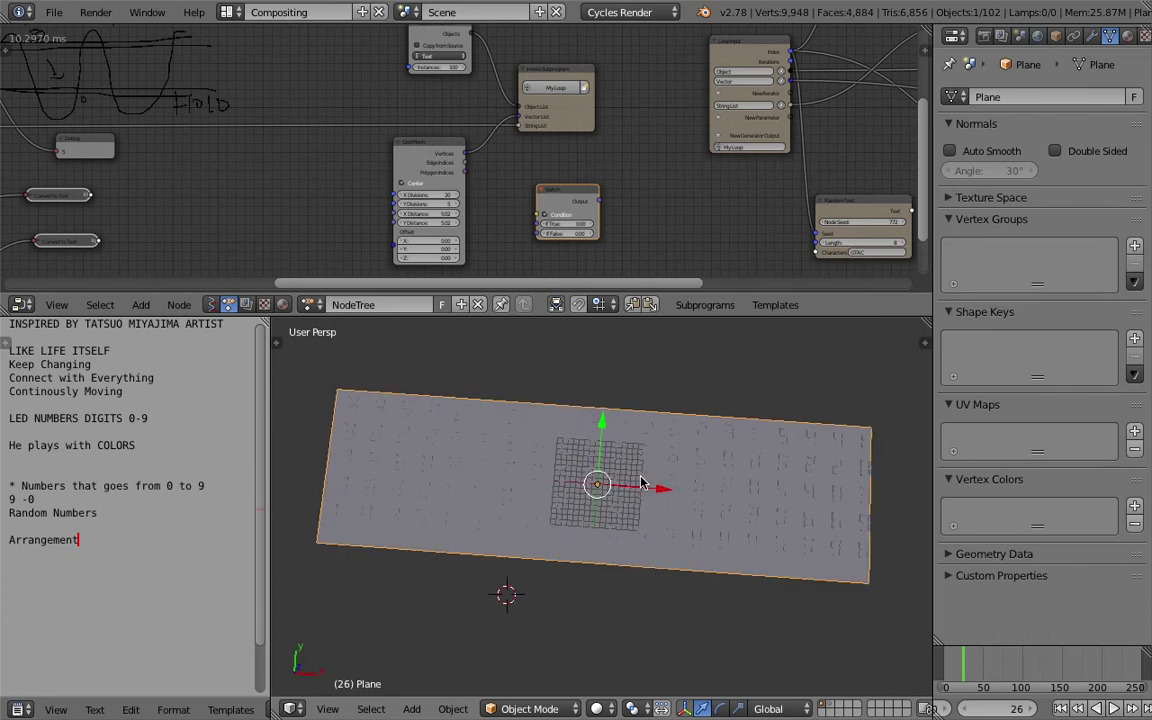
Step: Scale the plane along X and Y to leave a margin around the outer digits
key("s")
key("x")
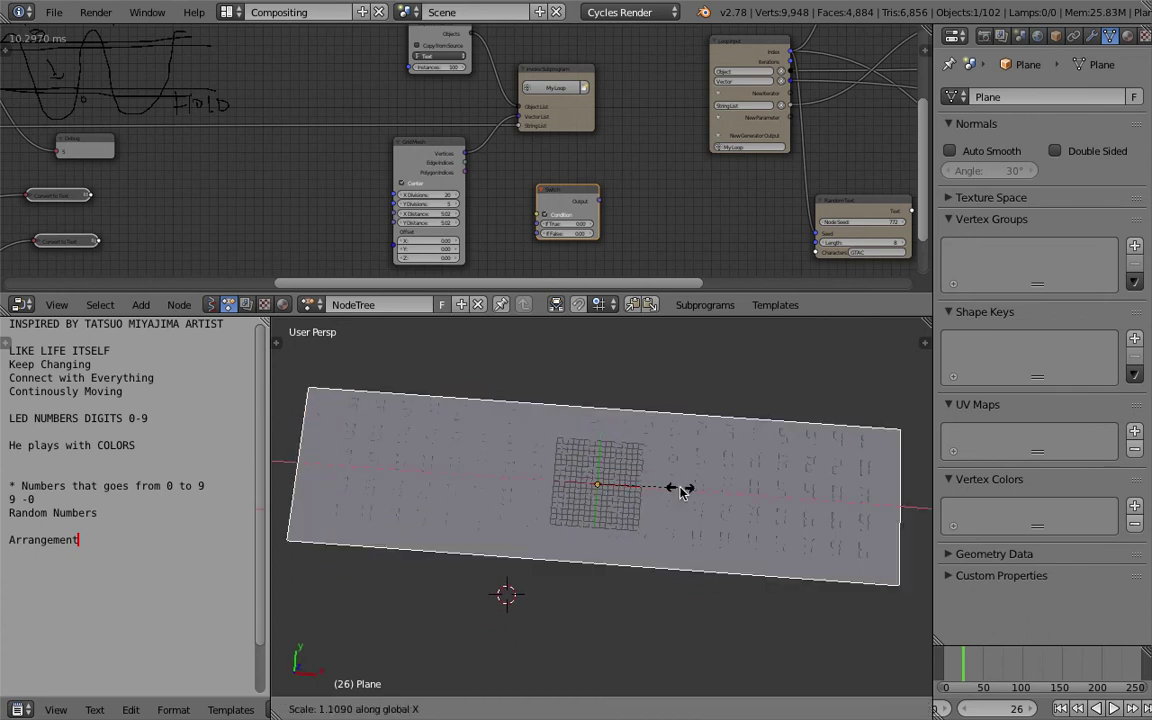
left_click(669, 515)
middle_click_drag(669, 515, 706, 497)
key("s")
key("y")
left_click(688, 524)
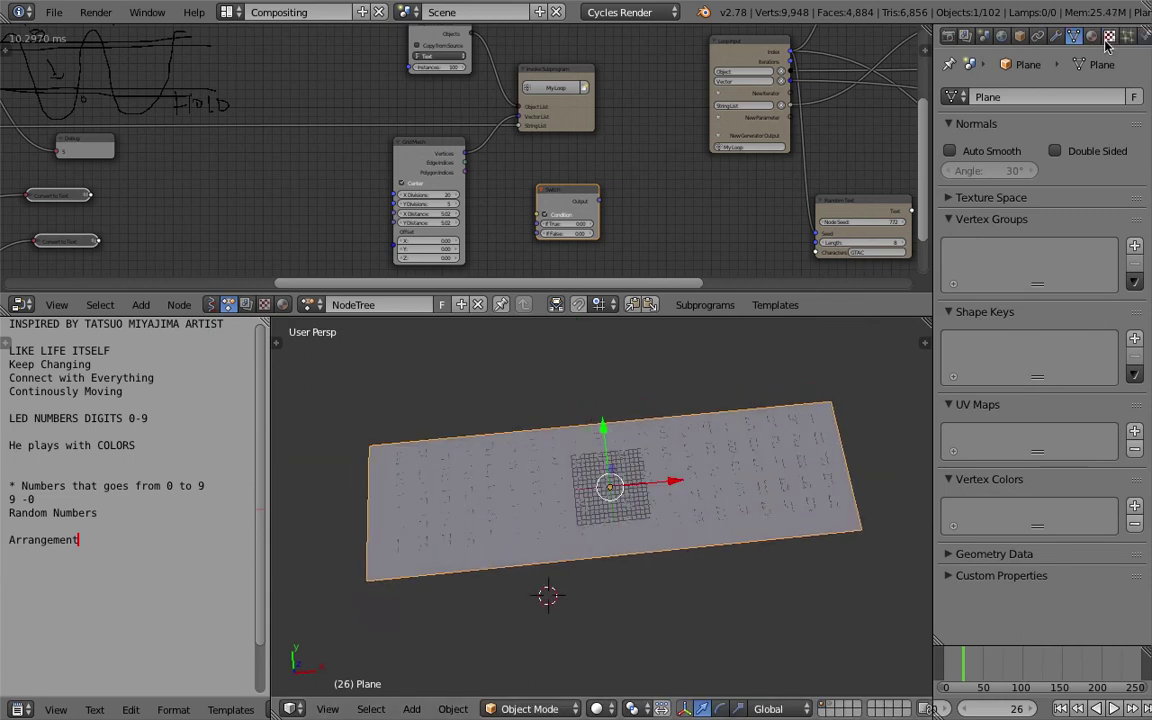
Step: Give the plane a new Diffuse BSDF material with a darker grey color and save the file
scroll(988, 38, "down", 1, "ctrl")
left_click(1022, 157)
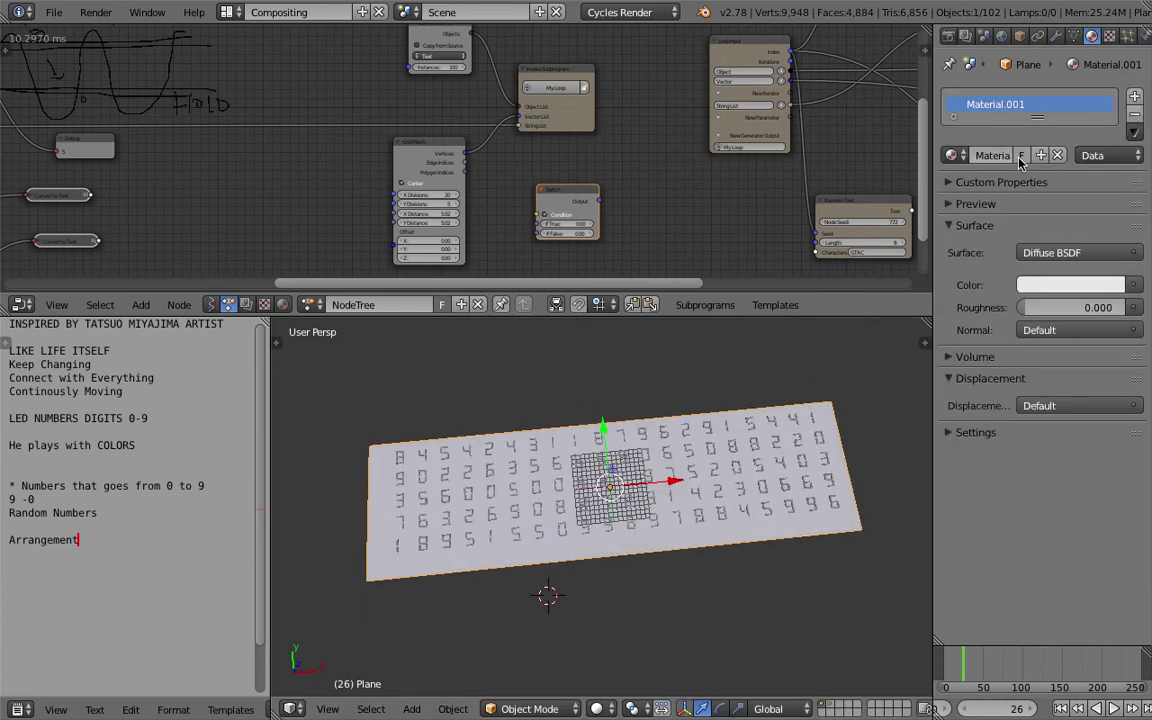
left_click(1047, 287)
scroll(1047, 90, "down", 10)
scroll(1047, 90, "up", 6)
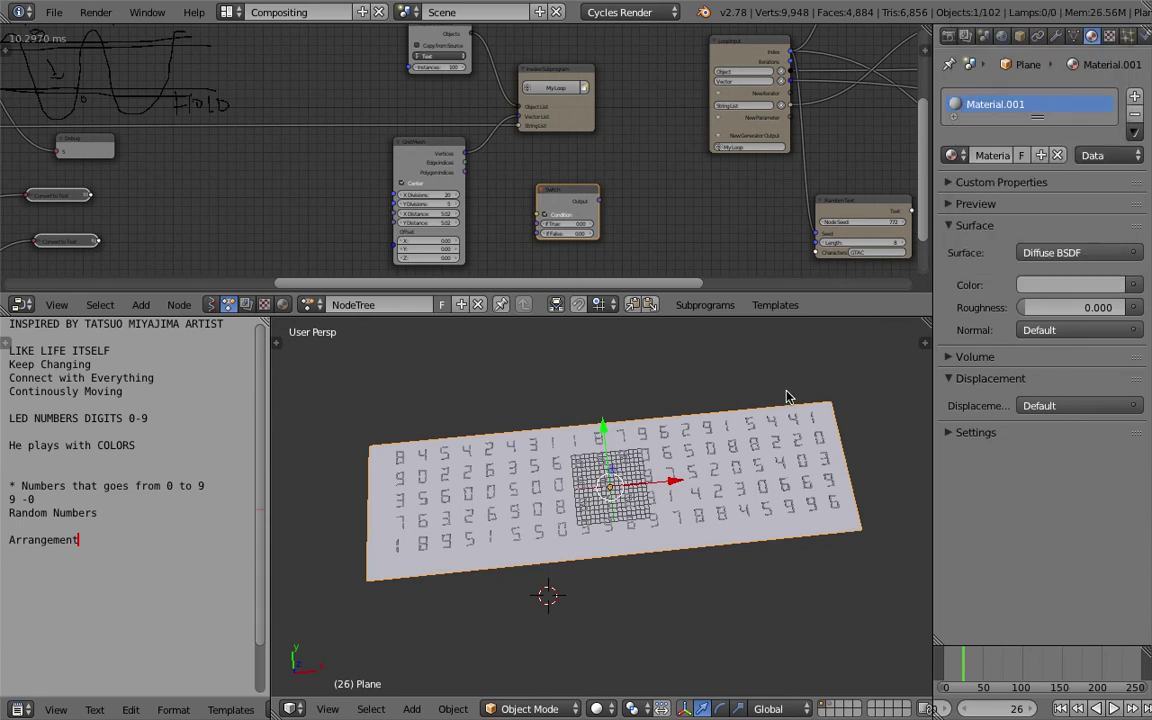
middle_click_drag(655, 383, 620, 450)
key("ctrl+s")
Step: Switch the viewport shading to Rendered and view the digits on the plane up close
left_click(597, 708)
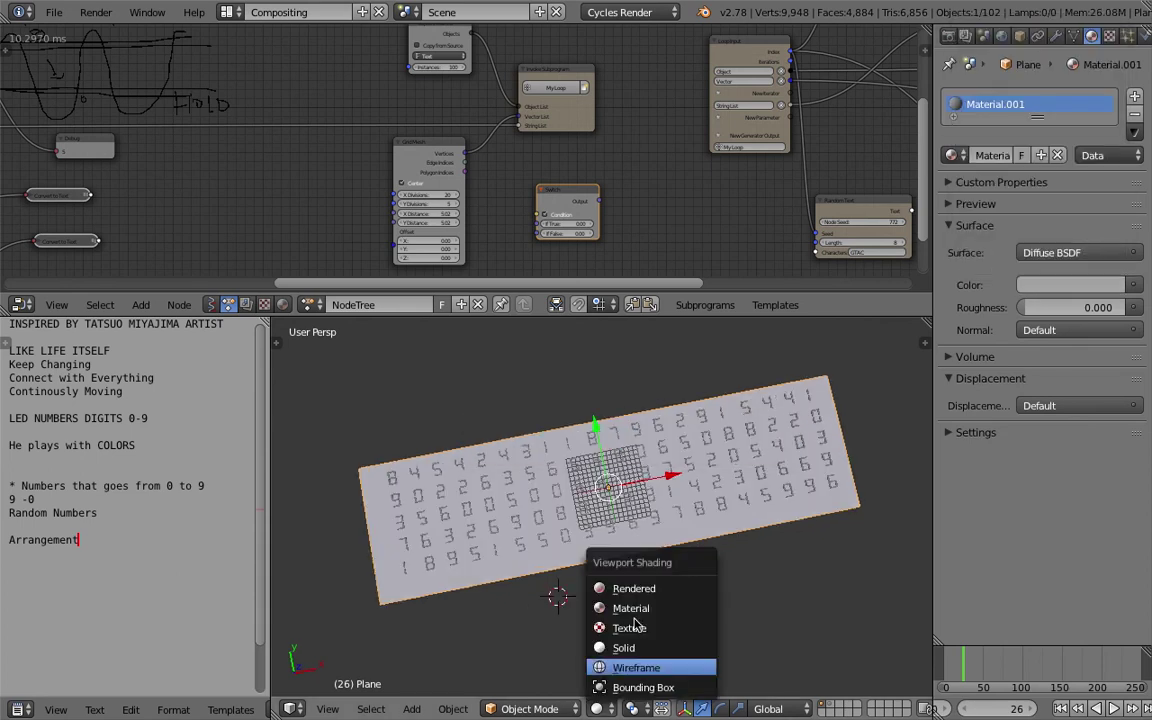
left_click(636, 590)
scroll(579, 587, "up", 5)
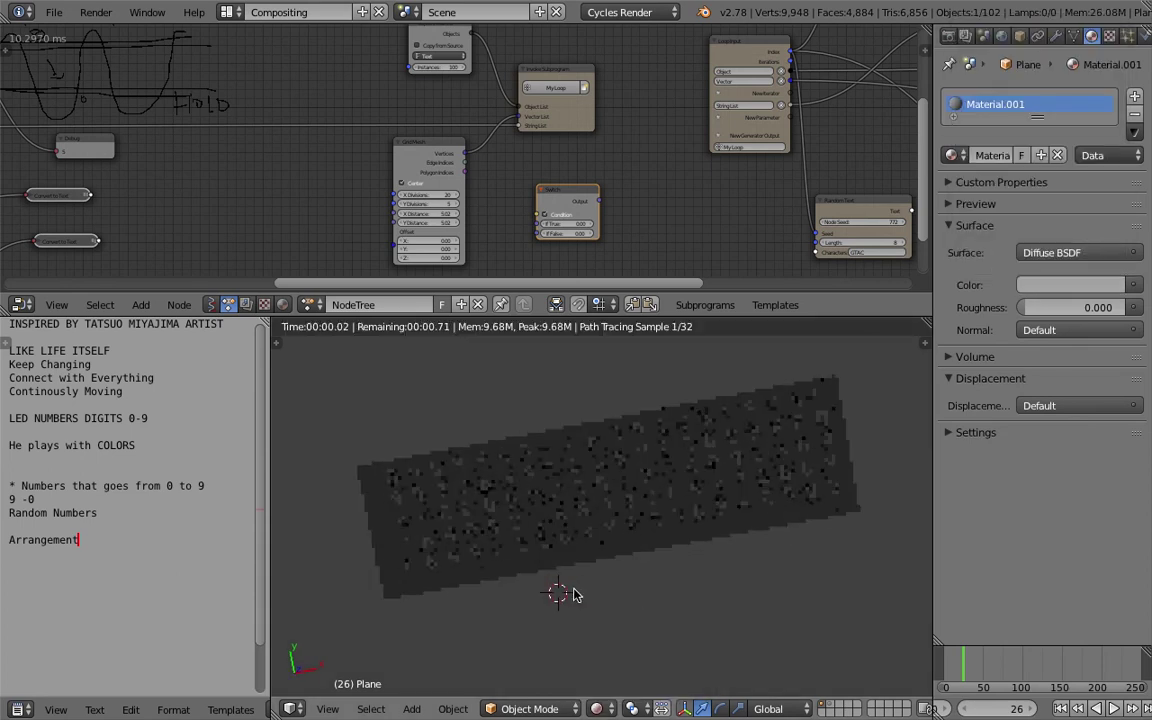
scroll(578, 587, "up", 3)
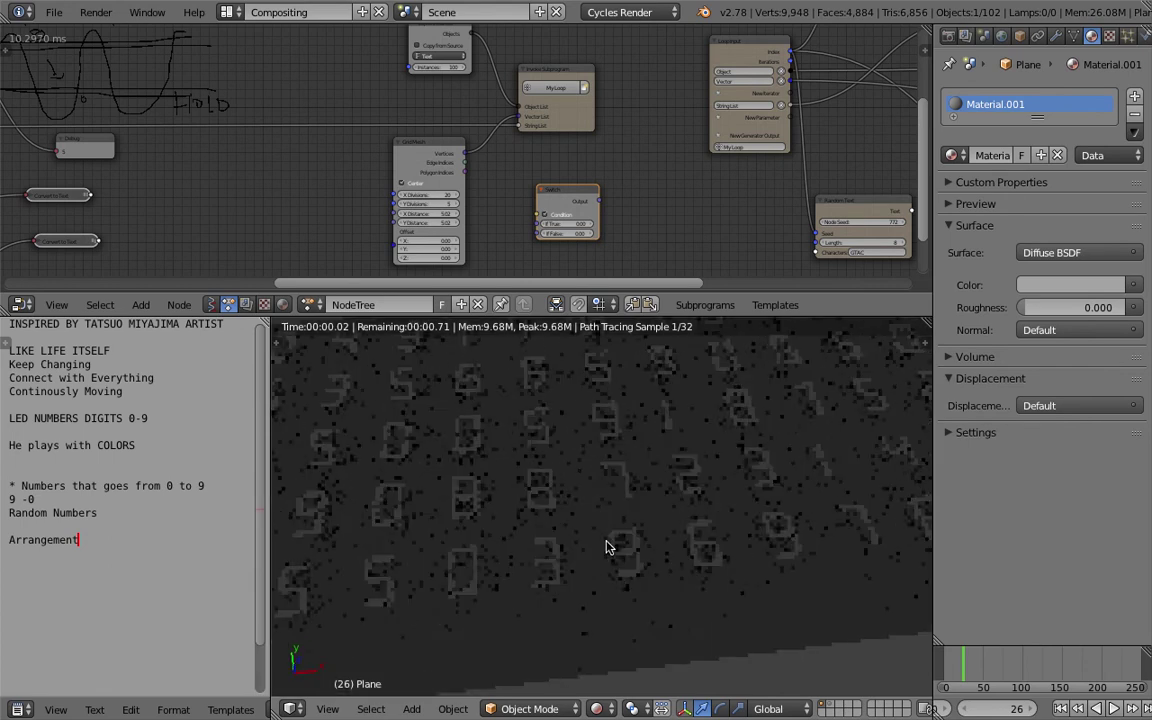
scroll(662, 597, "up", 3)
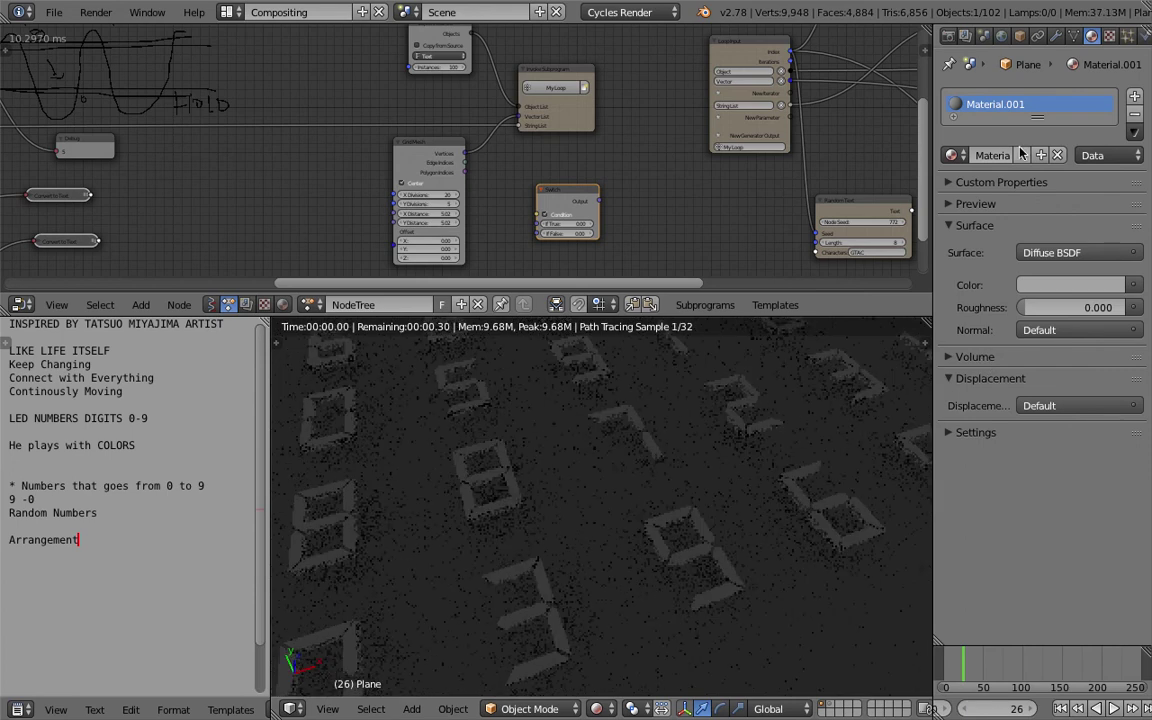
Step: Enable Ambient Occlusion for the world and set its factor to 0.1
left_click(1001, 36)
left_click(962, 243)
left_click(985, 270)
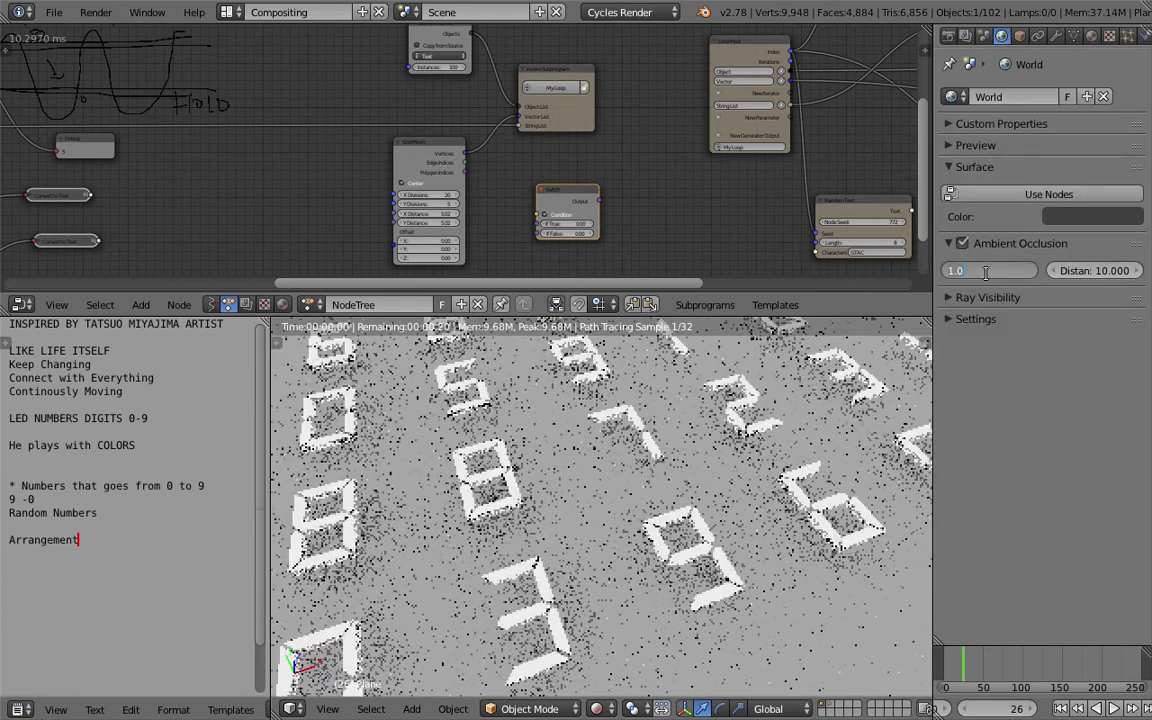
type("0.1")
key("Return")
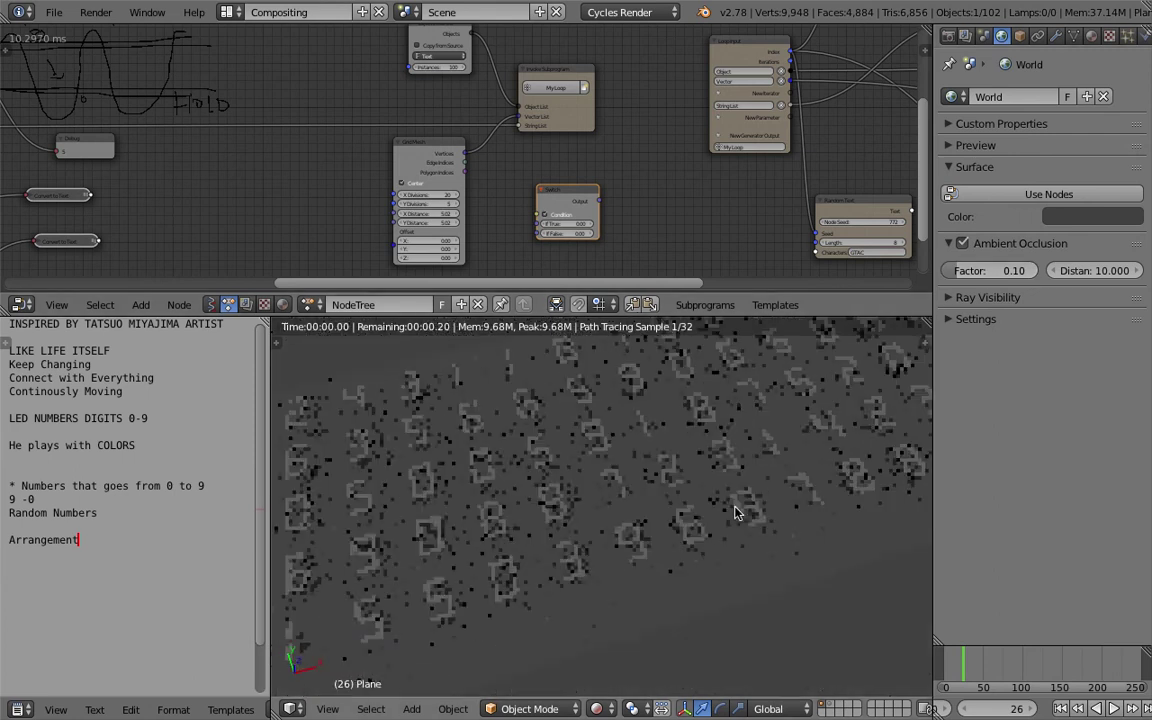
Step: Examine the rendered digit wall as a whole from different angles, keeping Rendered shading
left_click(596, 708)
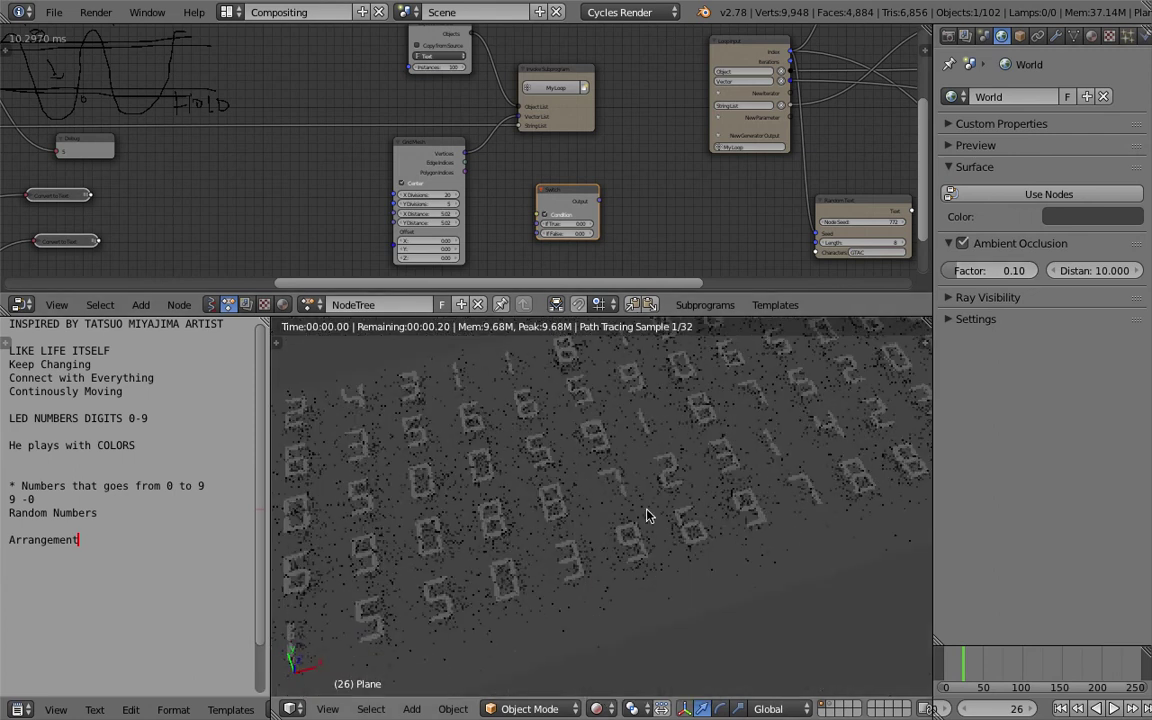
scroll(646, 515, "down", 5)
left_click(596, 708)
mouse_move(600, 560)
middle_mouse_down()
mouse_move(636, 477)
mouse_move(584, 621)
middle_mouse_up()
left_click(596, 708)
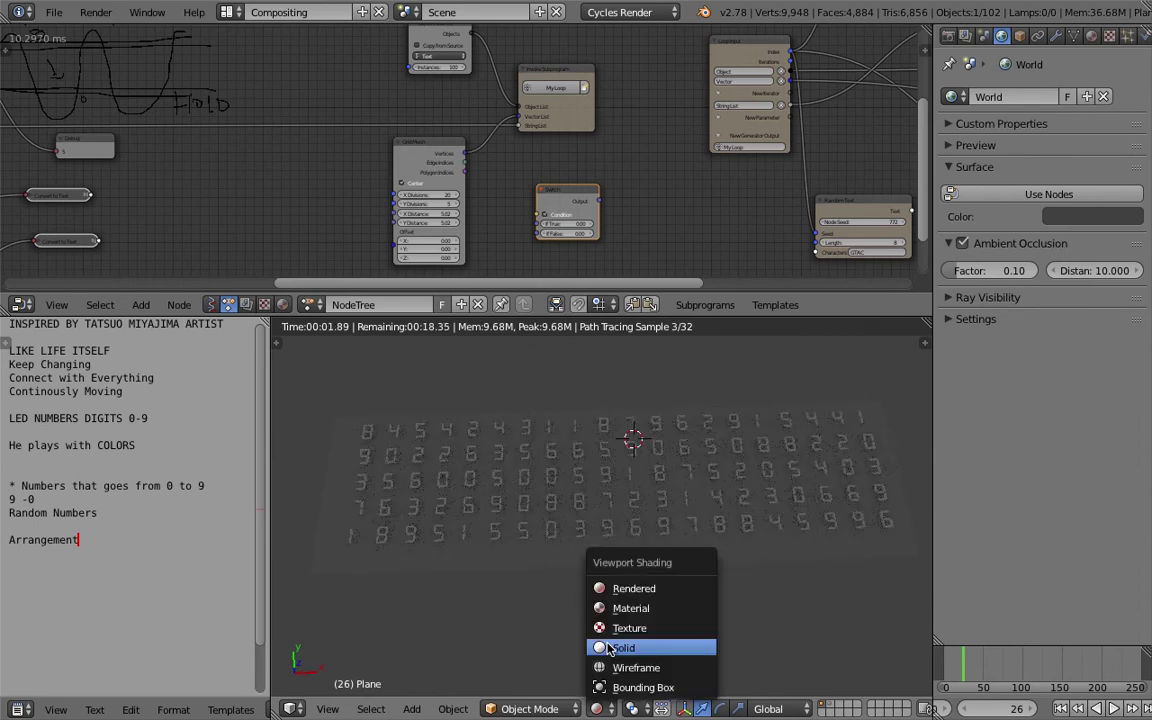
left_click(520, 507)
middle_click_drag(561, 507, 614, 557)
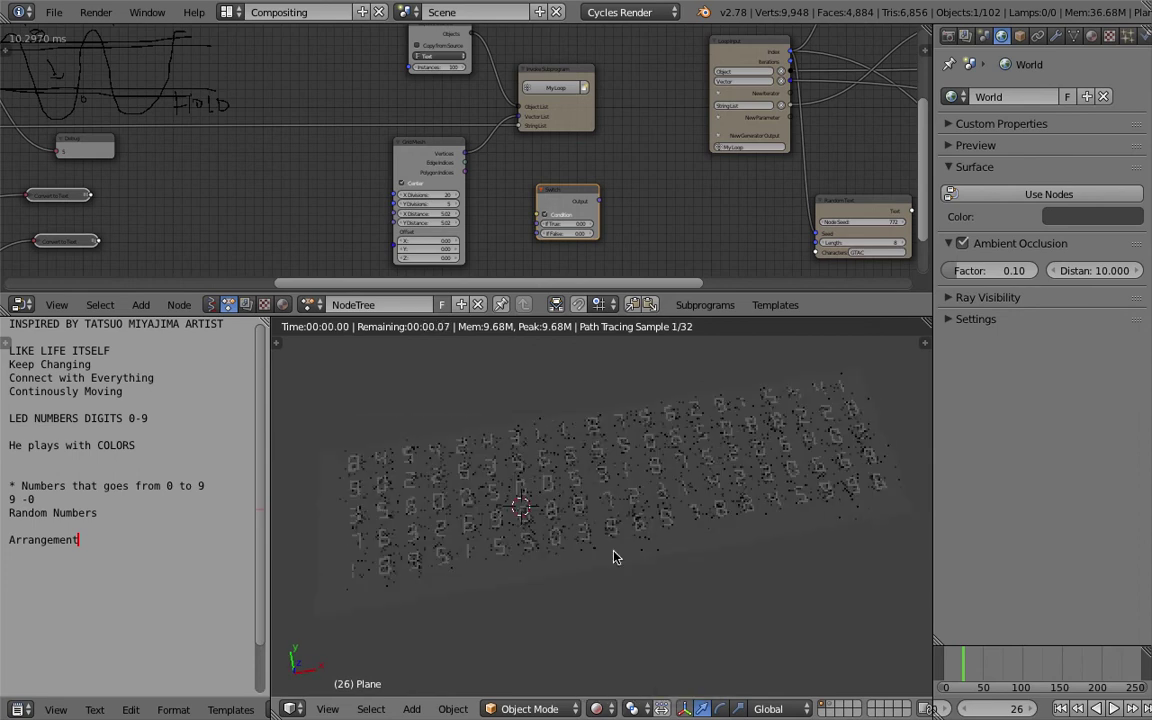
Step: Switch the viewport shading from Rendered to Solid
left_click(596, 708)
left_click(630, 645)
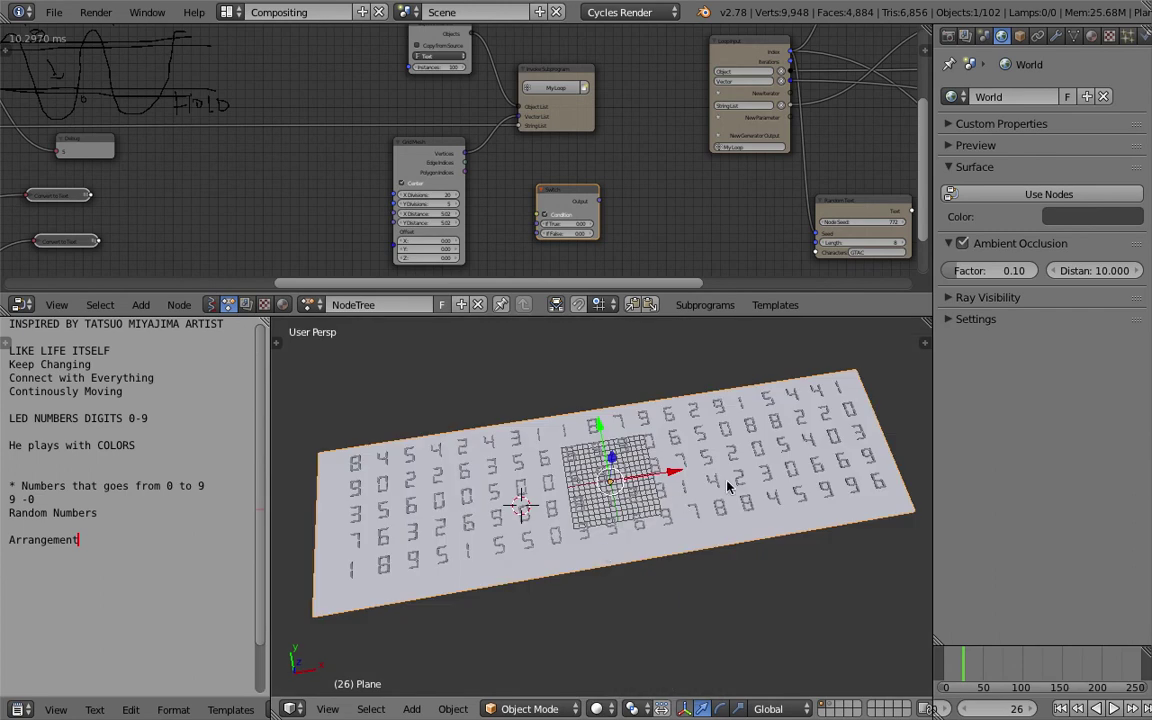
middle_click_drag(694, 257, 168, 191)
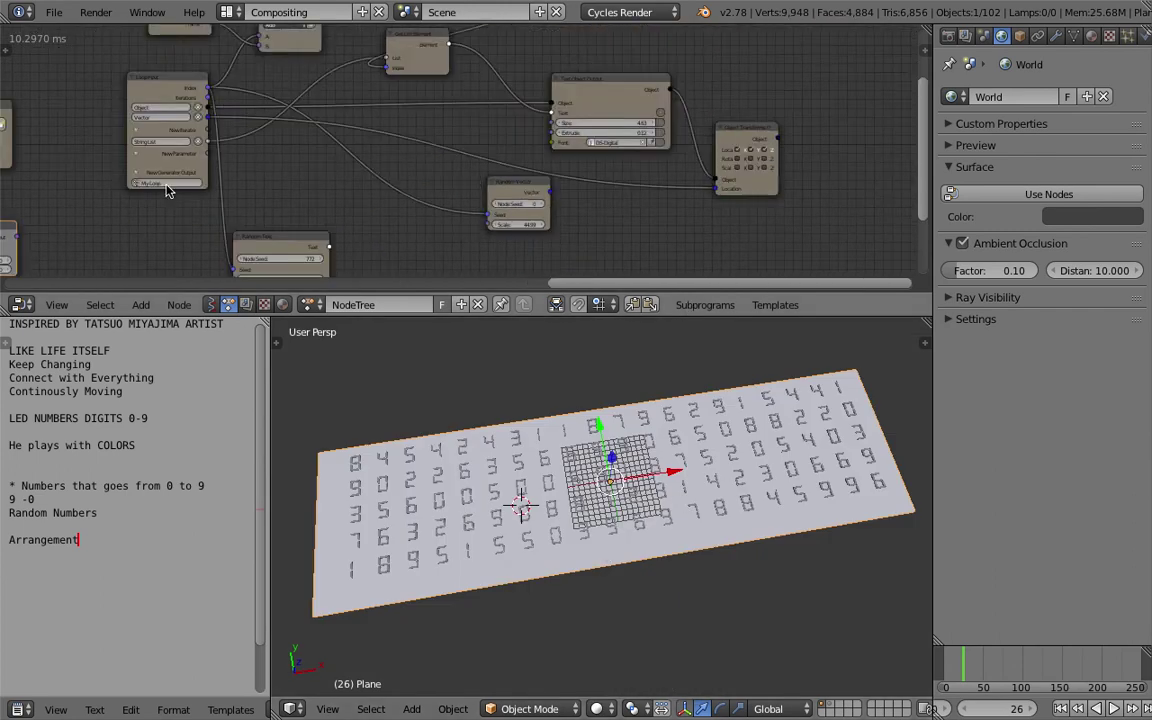
scroll(620, 193, "up", 2)
key("shift+a")
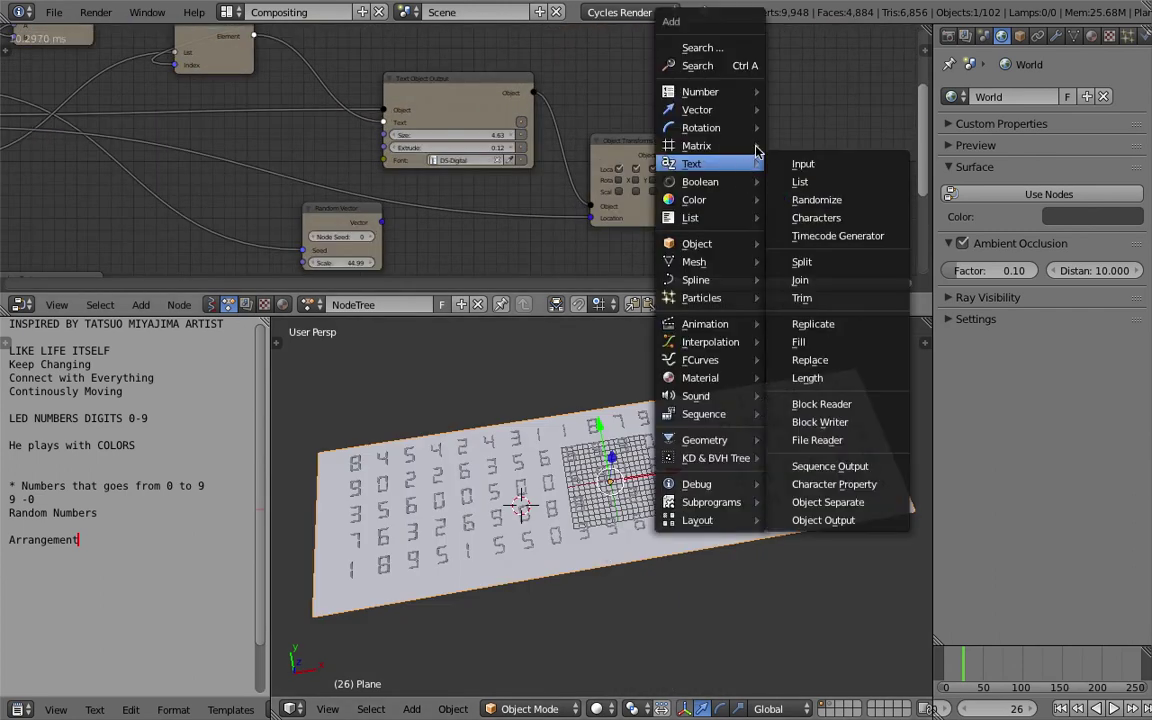
left_click(745, 67)
type("materia")
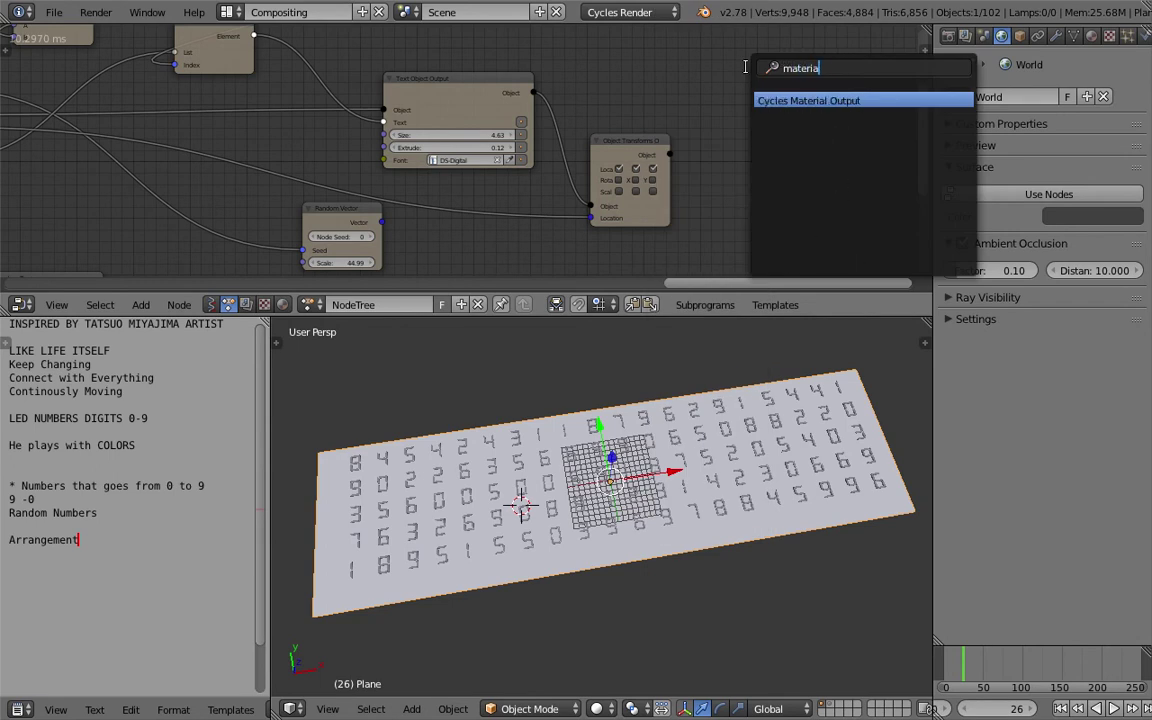
key("Return")
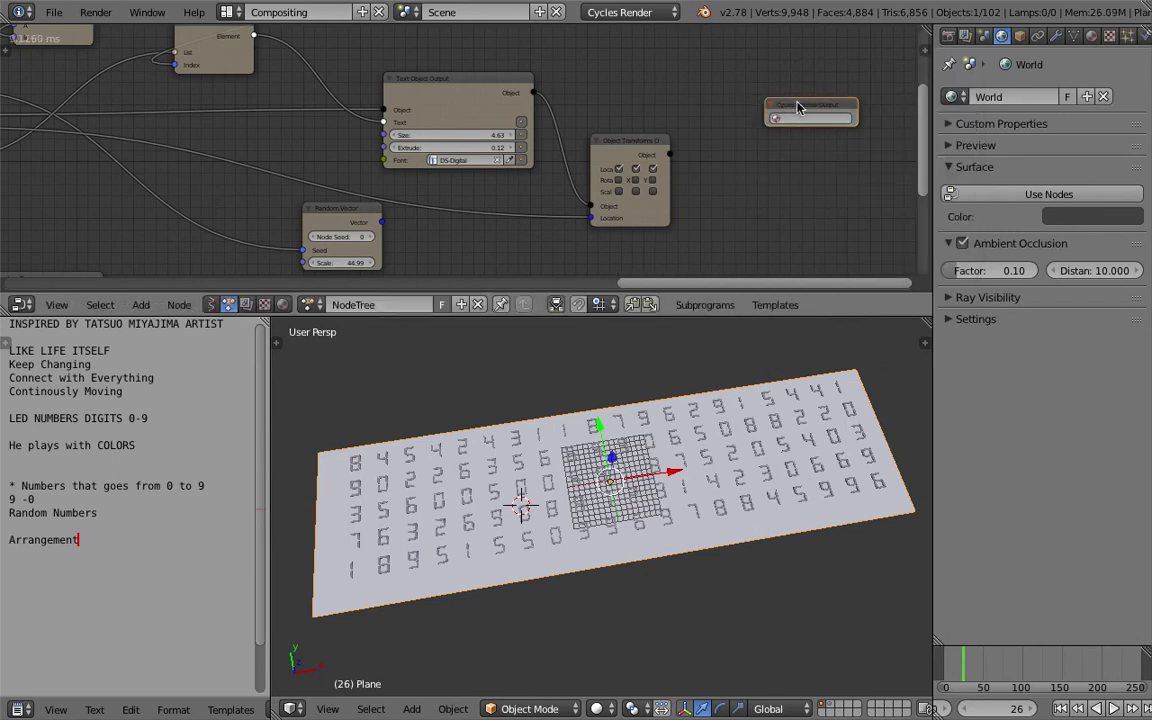
key("Escape")
Step: Save the project over the existing AN_Tatsuo_Miyajima_004.blend file
middle_click_drag(758, 136, 638, 123)
scroll(647, 133, "up", 1)
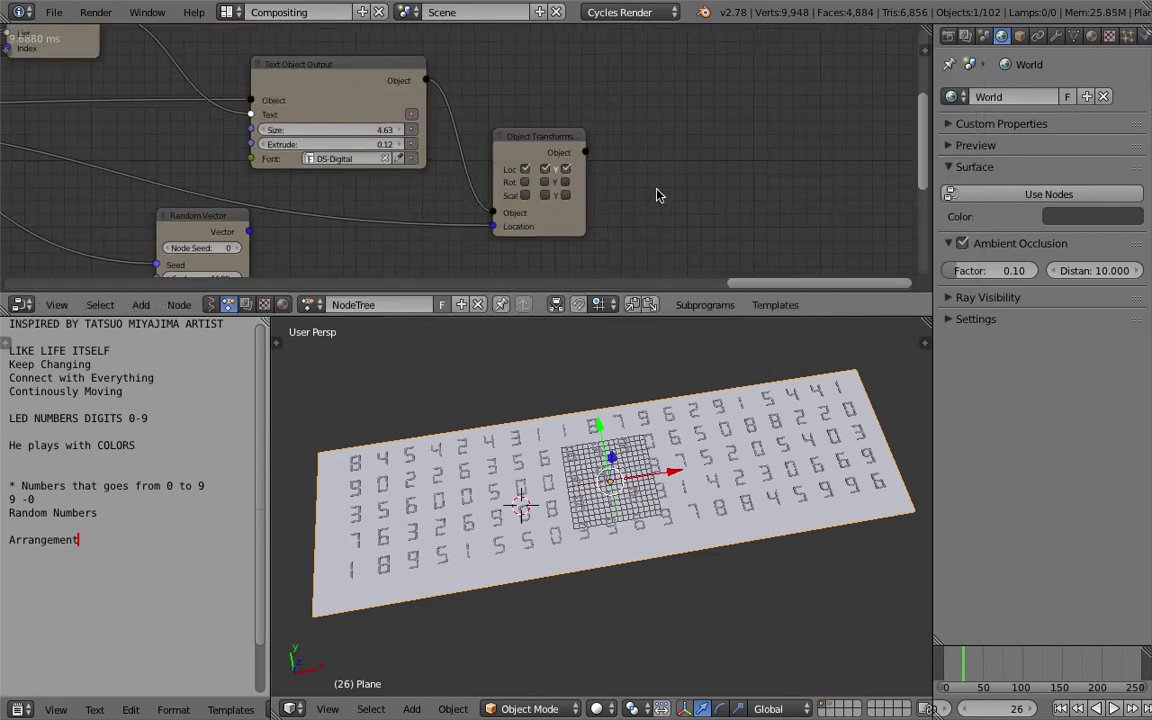
scroll(622, 193, "down", 4)
scroll(548, 165, "up", 2)
mouse_move(548, 165)
middle_mouse_down()
mouse_move(638, 120)
mouse_move(436, 29)
mouse_move(300, 63)
mouse_move(450, 115)
mouse_move(446, 105)
mouse_move(180, 108)
middle_mouse_up()
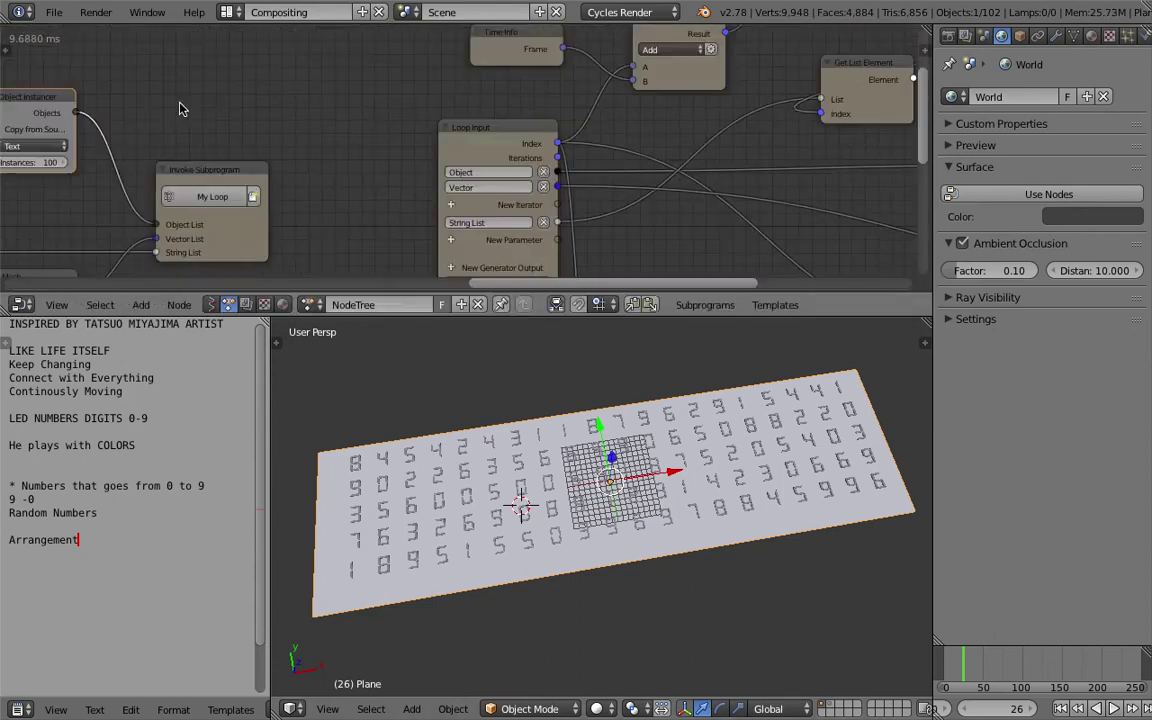
scroll(290, 101, "down", 3)
key("ctrl+s")
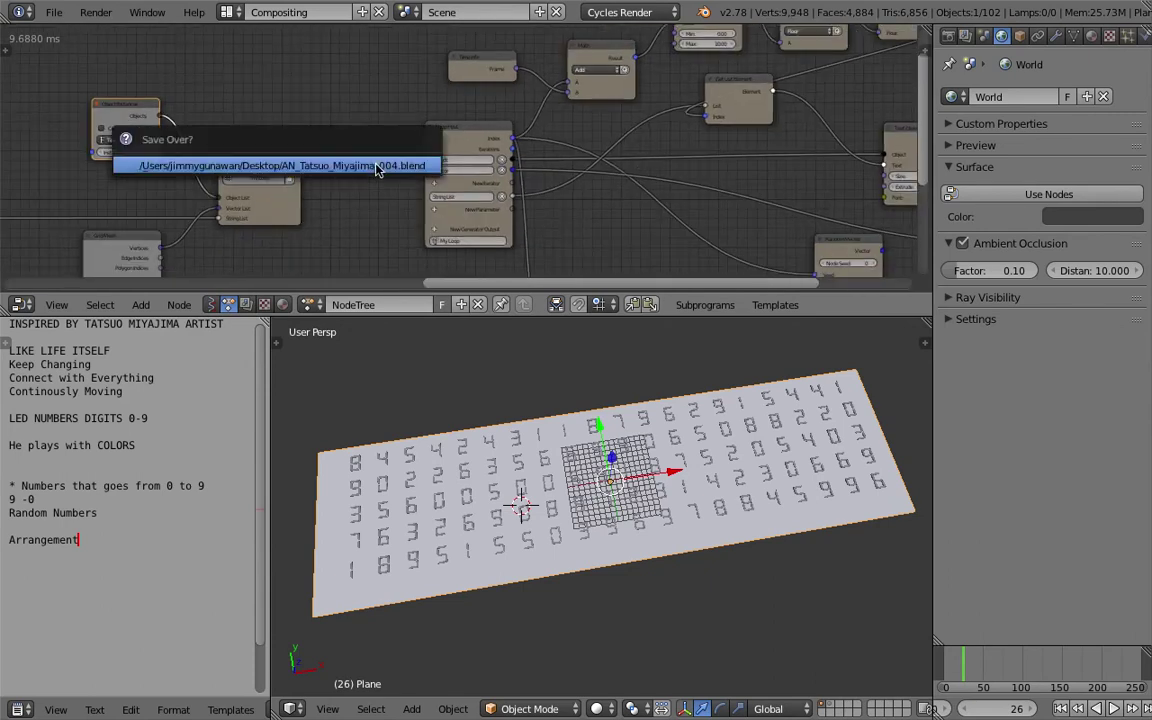
left_click(377, 166)
Step: Add a text object, place it beyond the far edge of the plane and scale it up
scroll(529, 191, "up", 2)
scroll(612, 455, "down", 2)
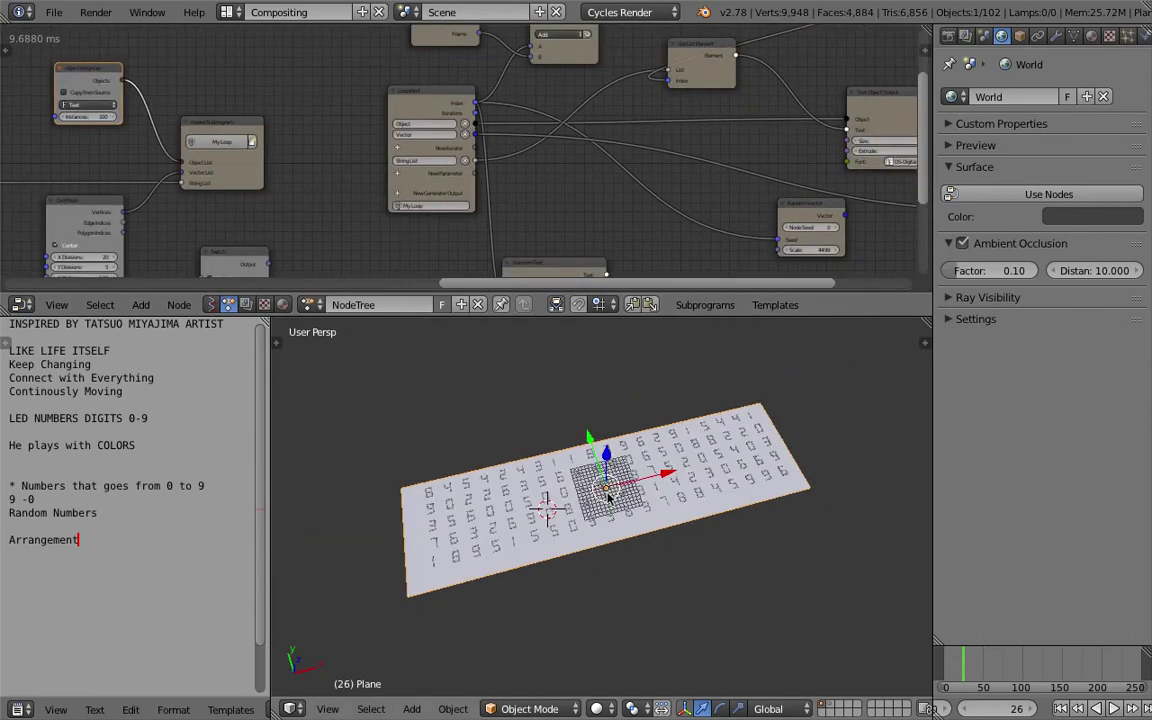
key("shift+a")
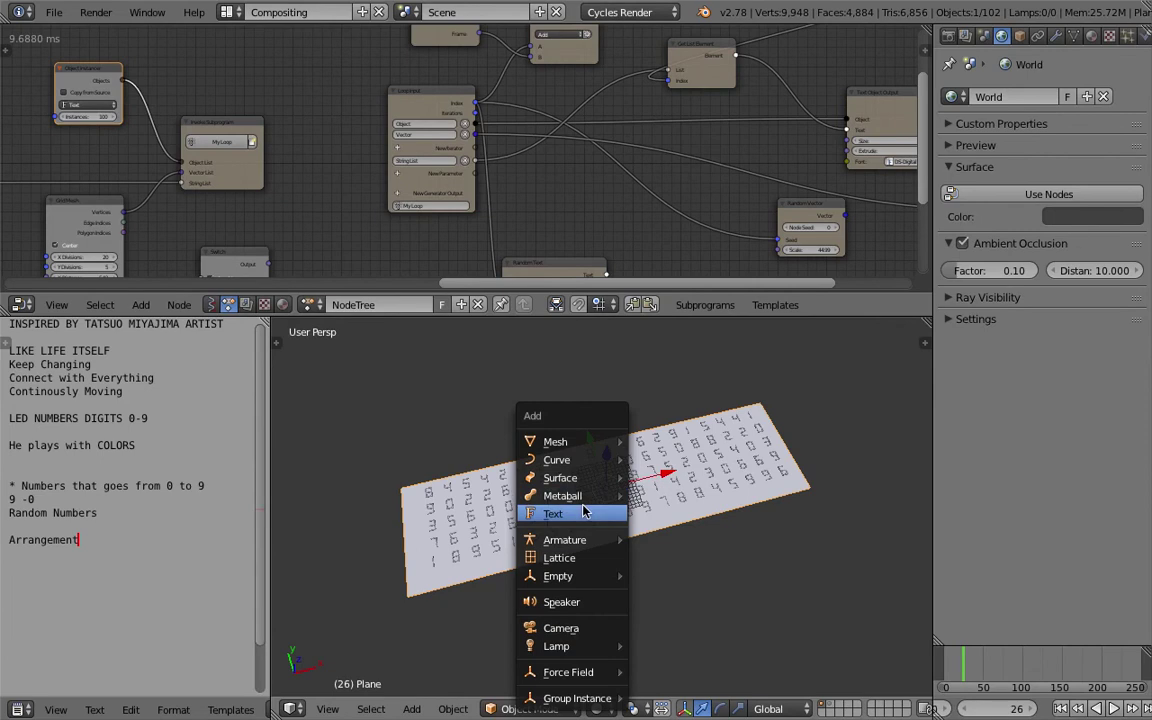
left_click(585, 512)
key("g")
left_click(604, 399)
key("s")
left_click(684, 452)
key("s")
left_click(779, 474)
middle_click_drag(779, 476, 672, 503)
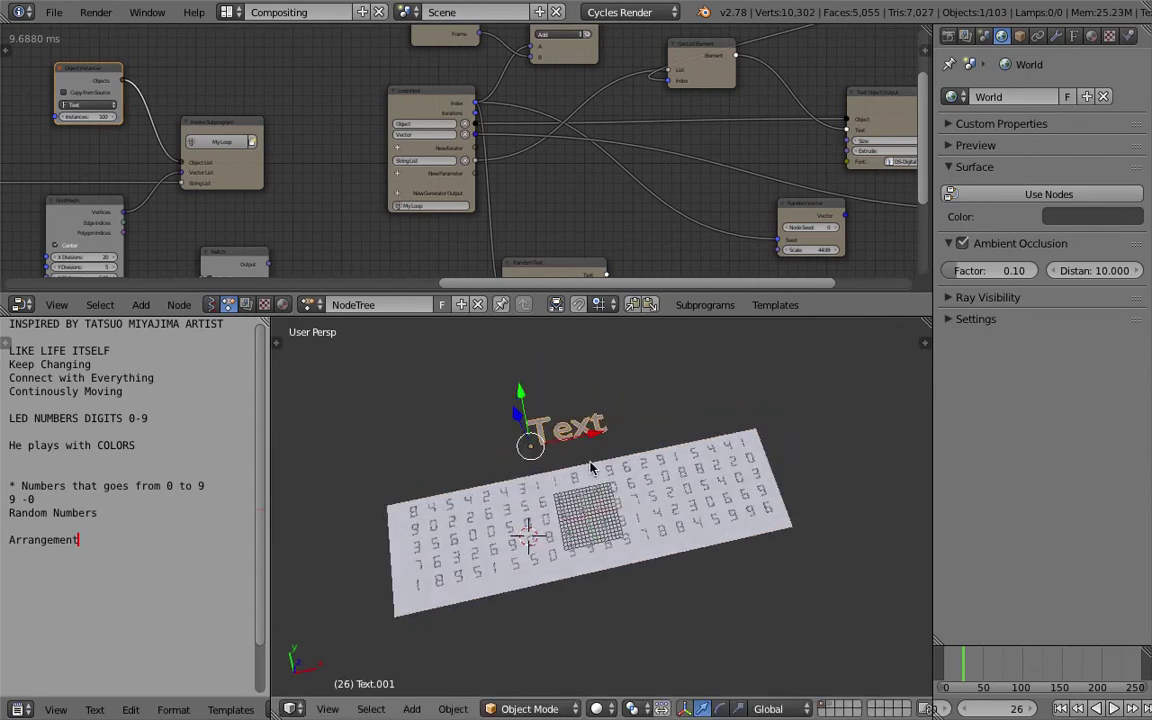
Step: Widen the Object Instancer node so its option labels can be read in full
scroll(298, 121, "up", 3)
middle_click_drag(298, 121, 336, 104)
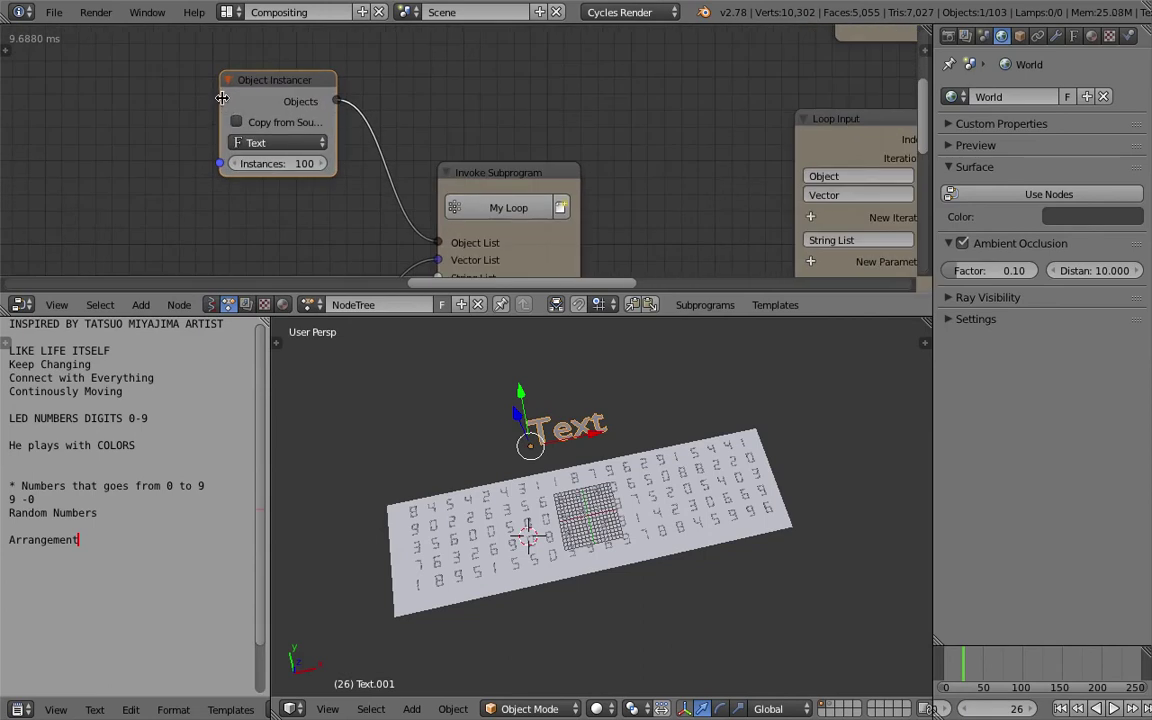
left_click_drag(219, 101, 187, 101)
Step: Give the separate text object a new Diffuse BSDF material
middle_click_drag(590, 468, 584, 432)
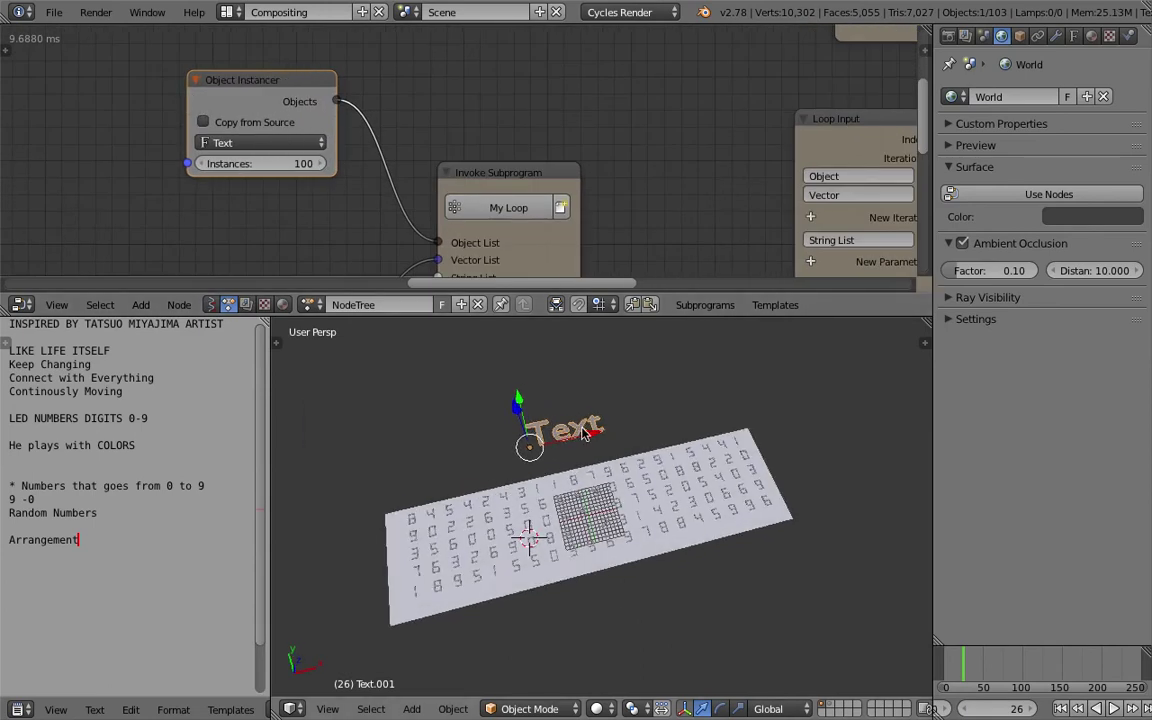
left_click(1091, 36)
left_click(1022, 155)
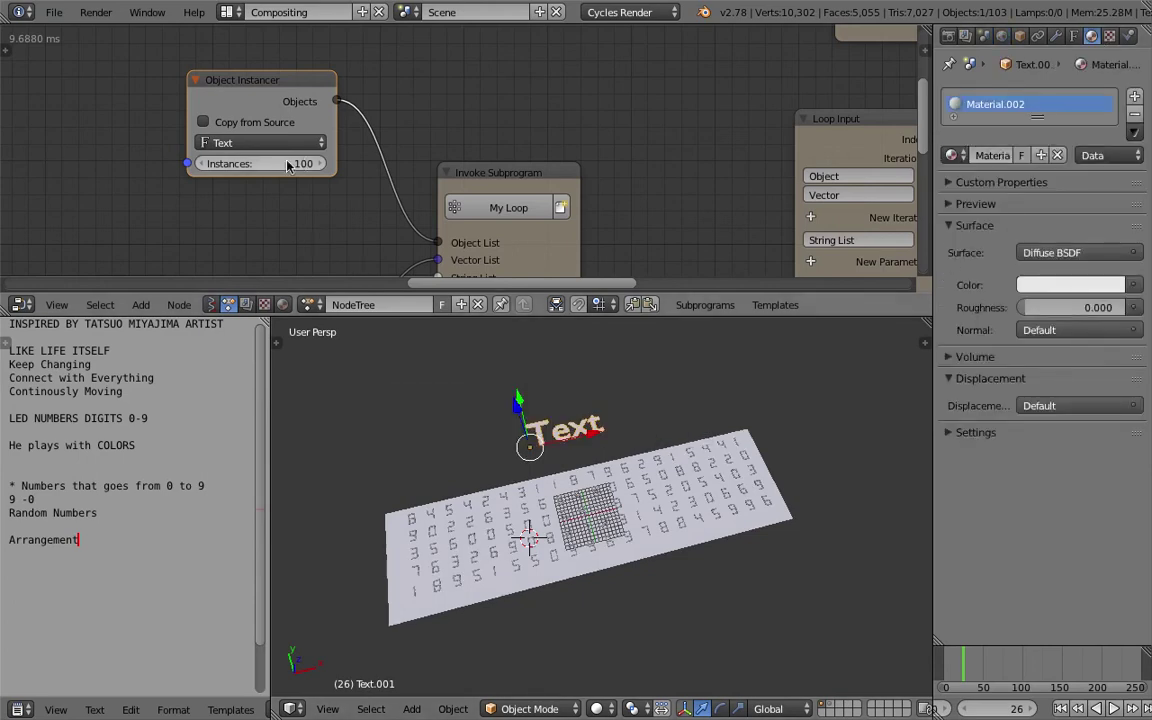
Step: Set the Object Instancer to copy from source Text.001, with Copy Full Object and Deep Copy enabled
left_click(250, 124)
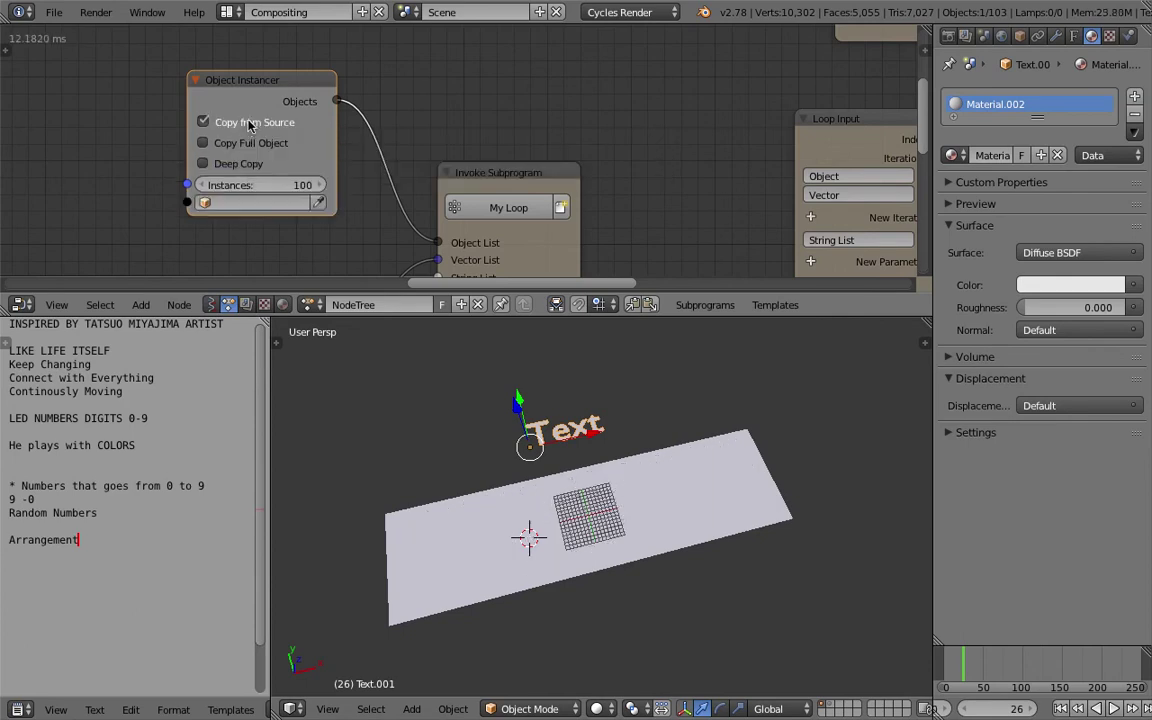
left_click(289, 203)
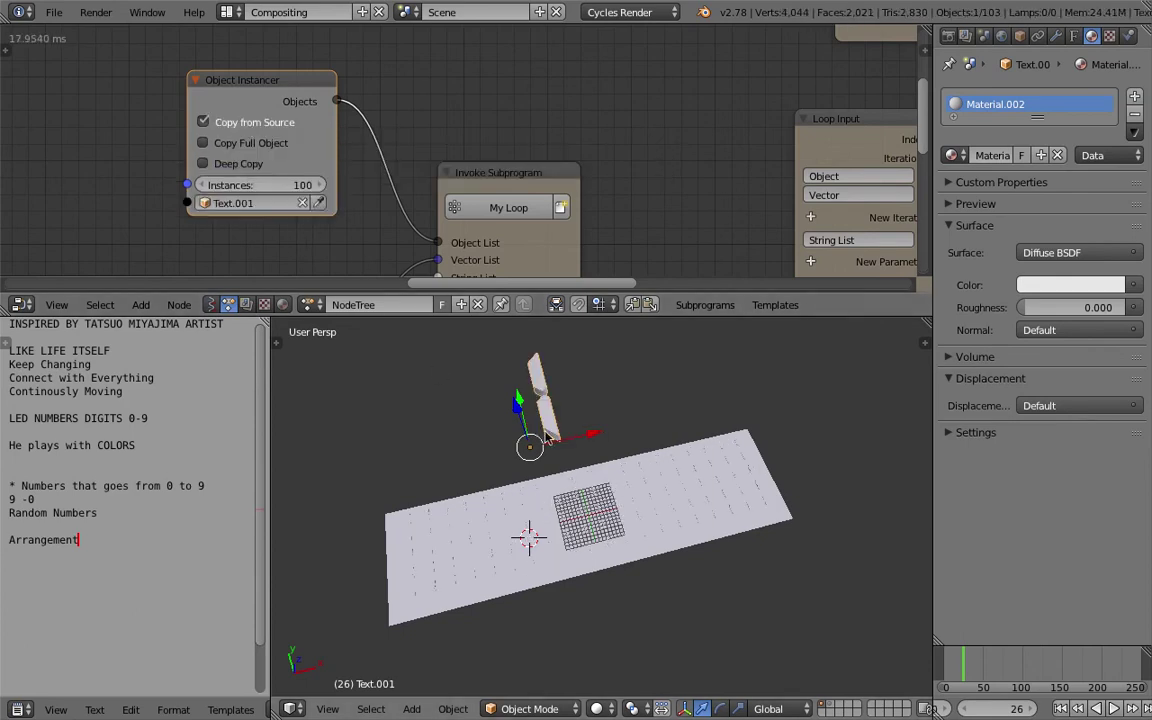
left_click(255, 145)
left_click(255, 164)
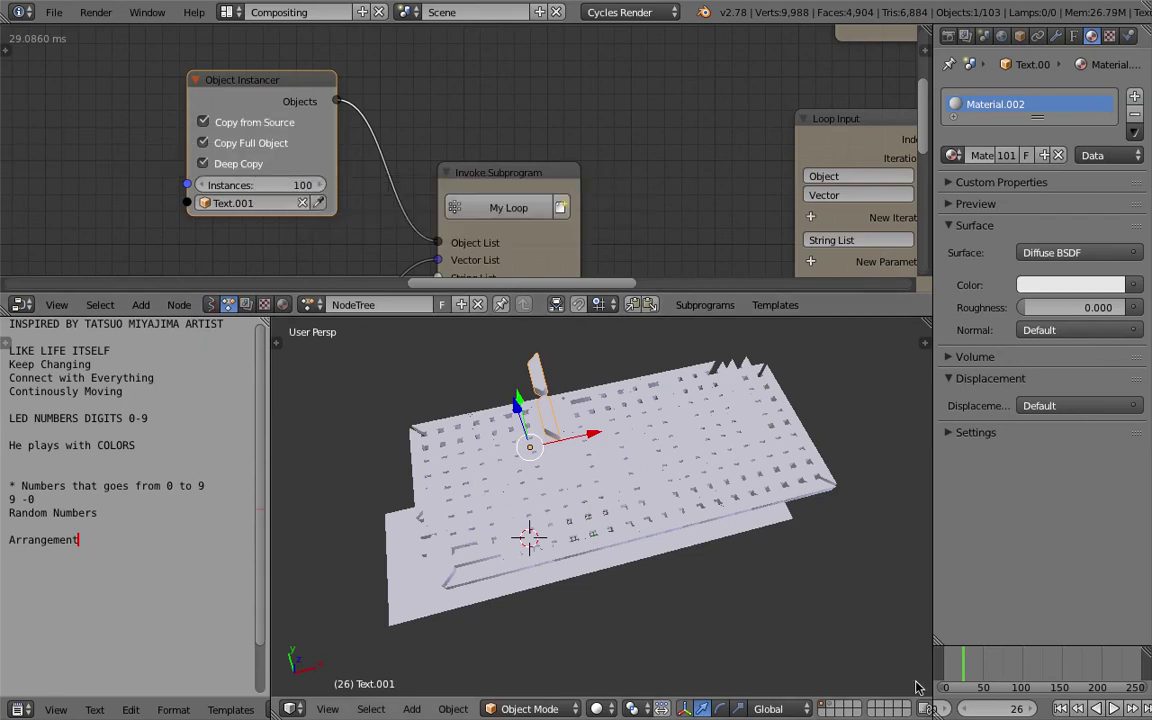
Step: Scale down the source text object and play the animation to check the digit instances
left_click(955, 673)
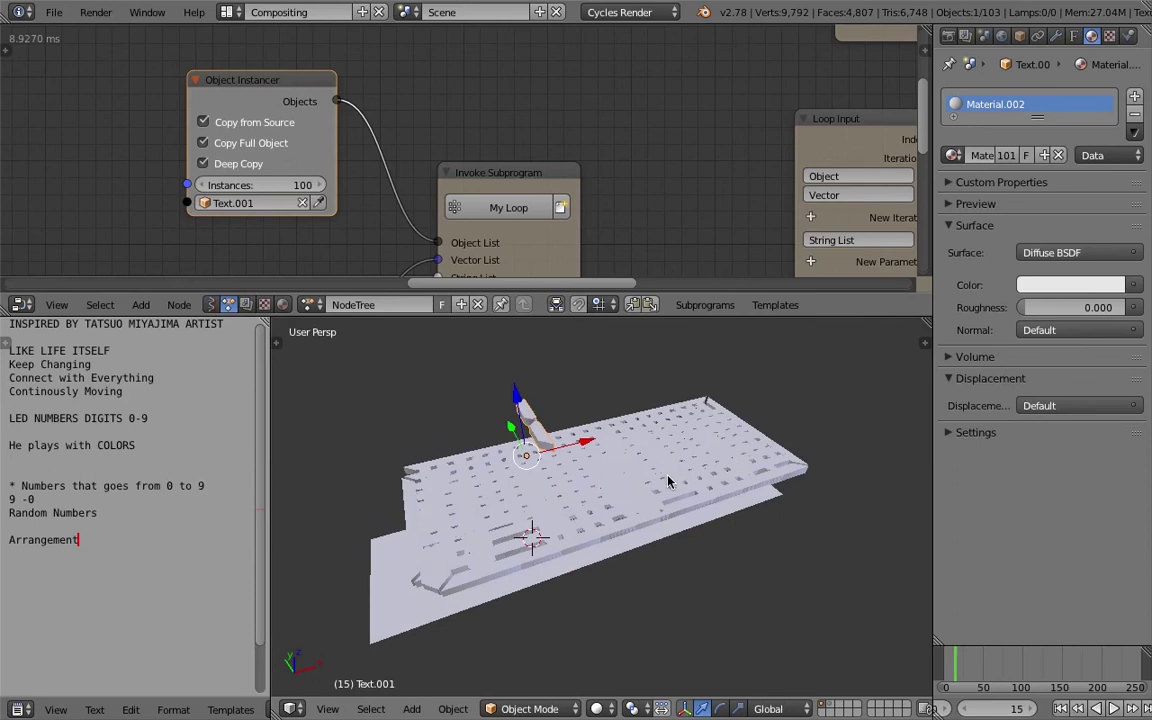
key("s")
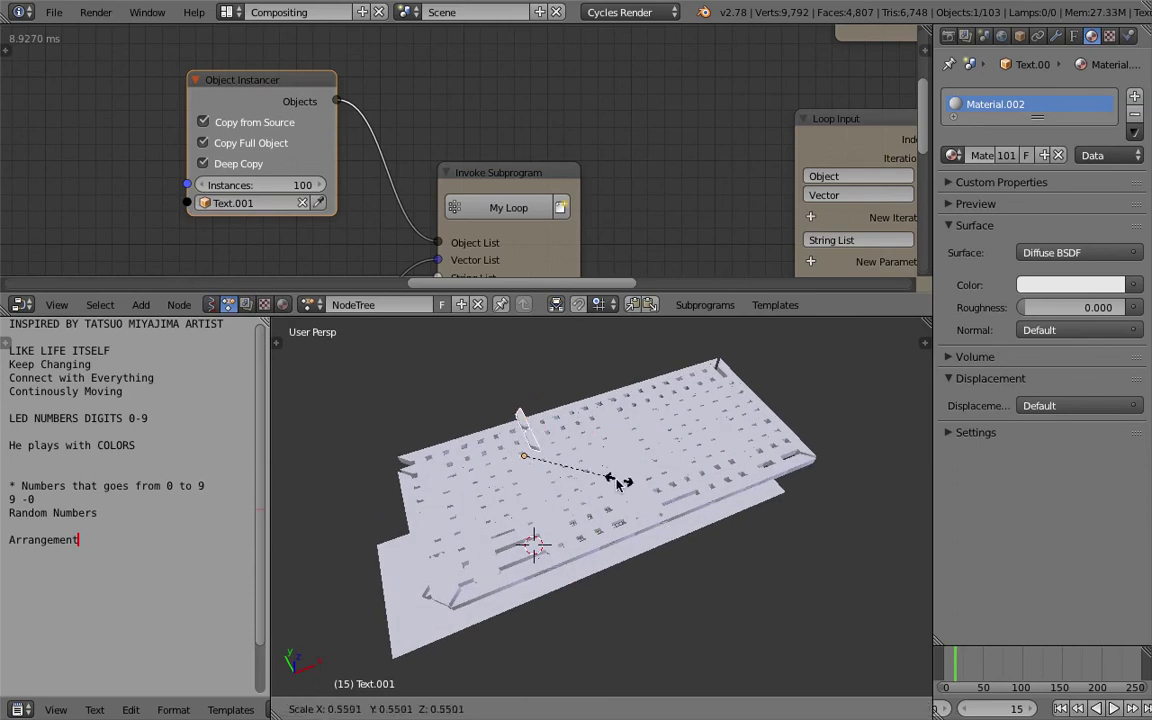
left_click(538, 434)
key("alt+a")
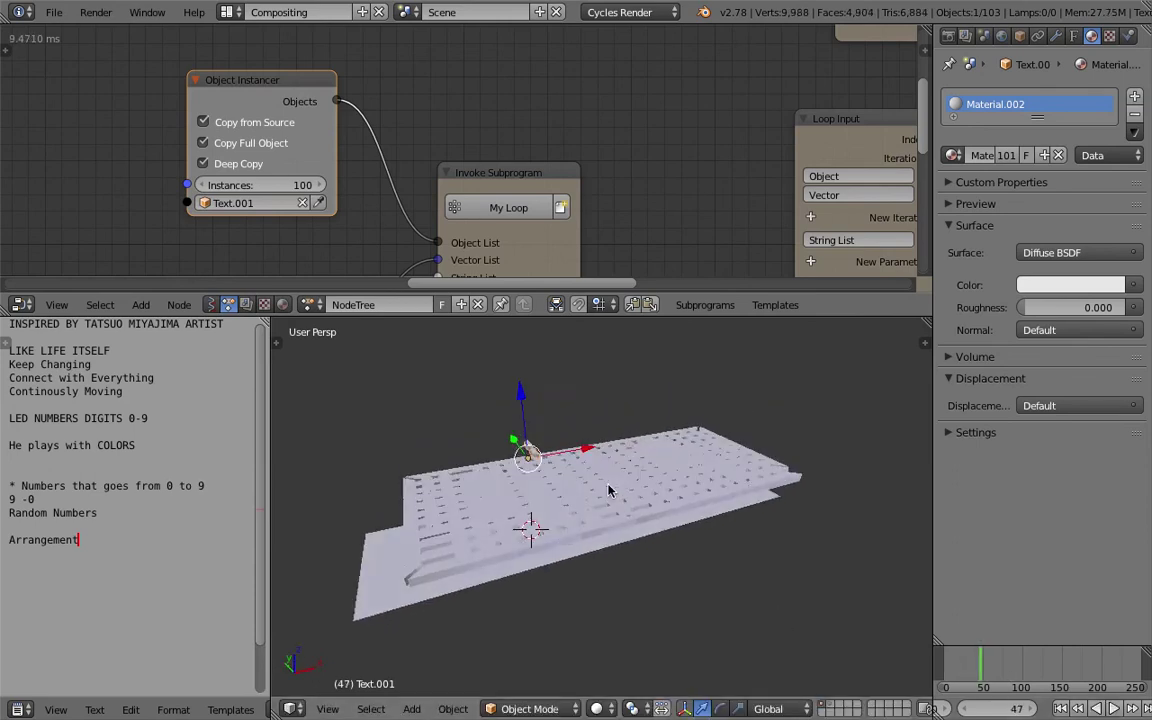
middle_click_drag(674, 432, 610, 530)
middle_click_drag(586, 582, 566, 536)
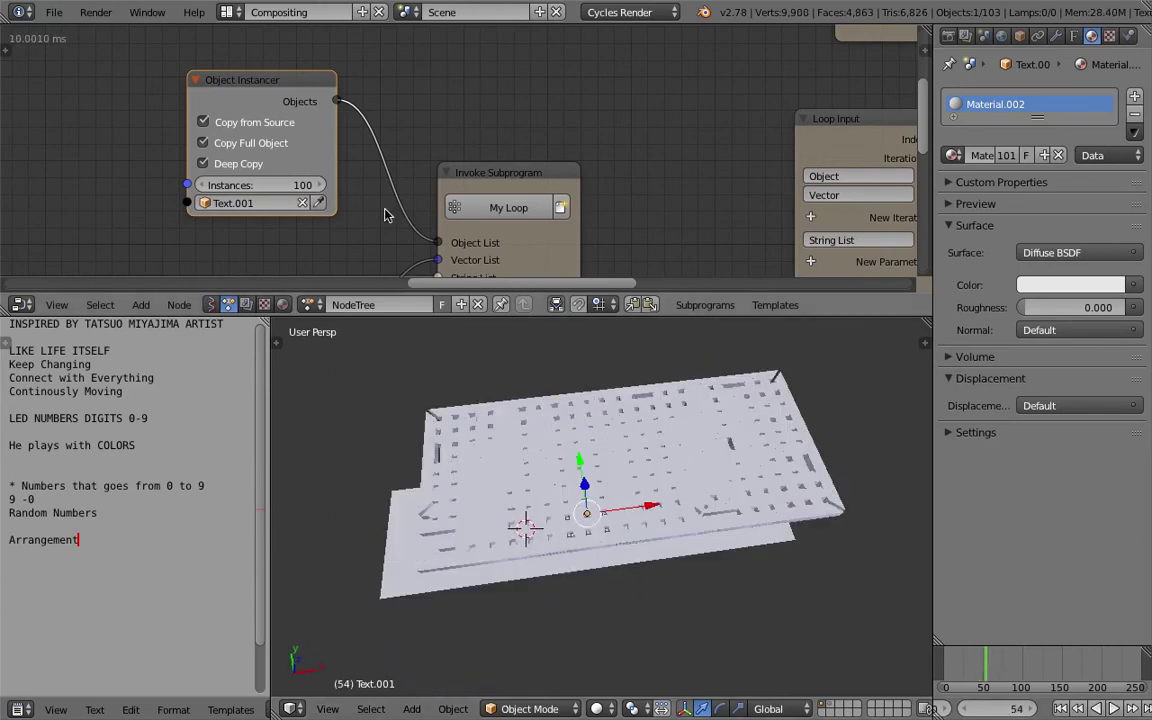
Step: Reset the source data of the Object Instancer node through its advanced settings
scroll(470, 168, "down", 1)
key("u")
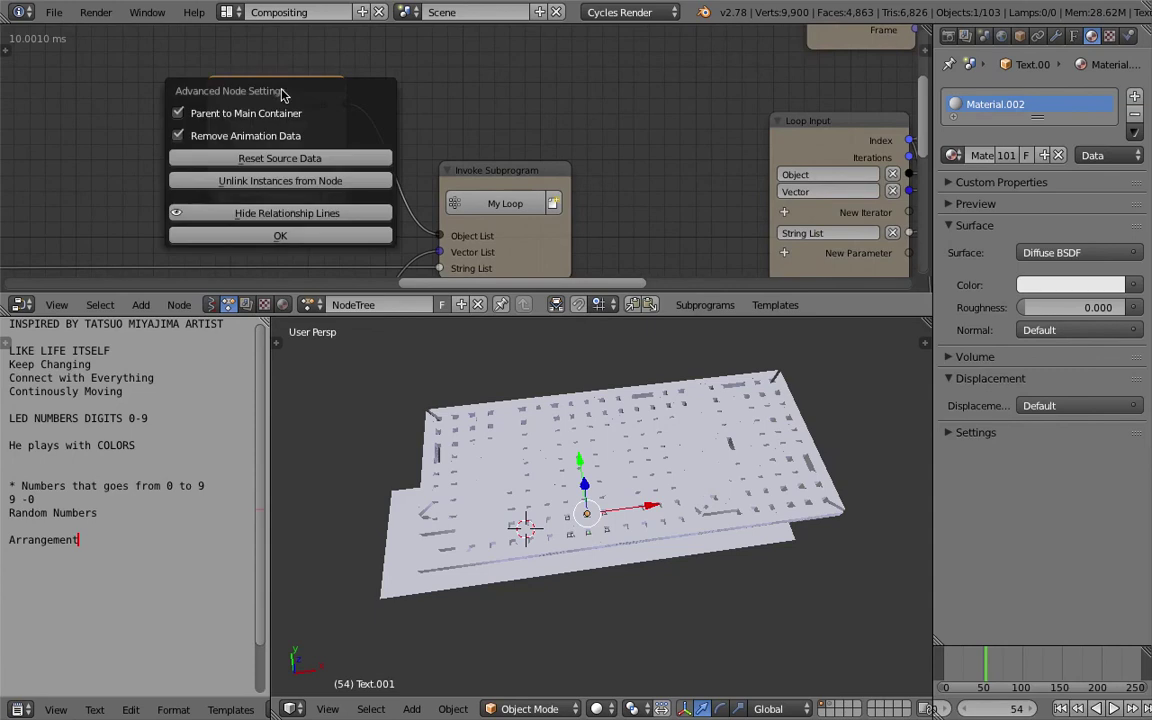
left_click(338, 160)
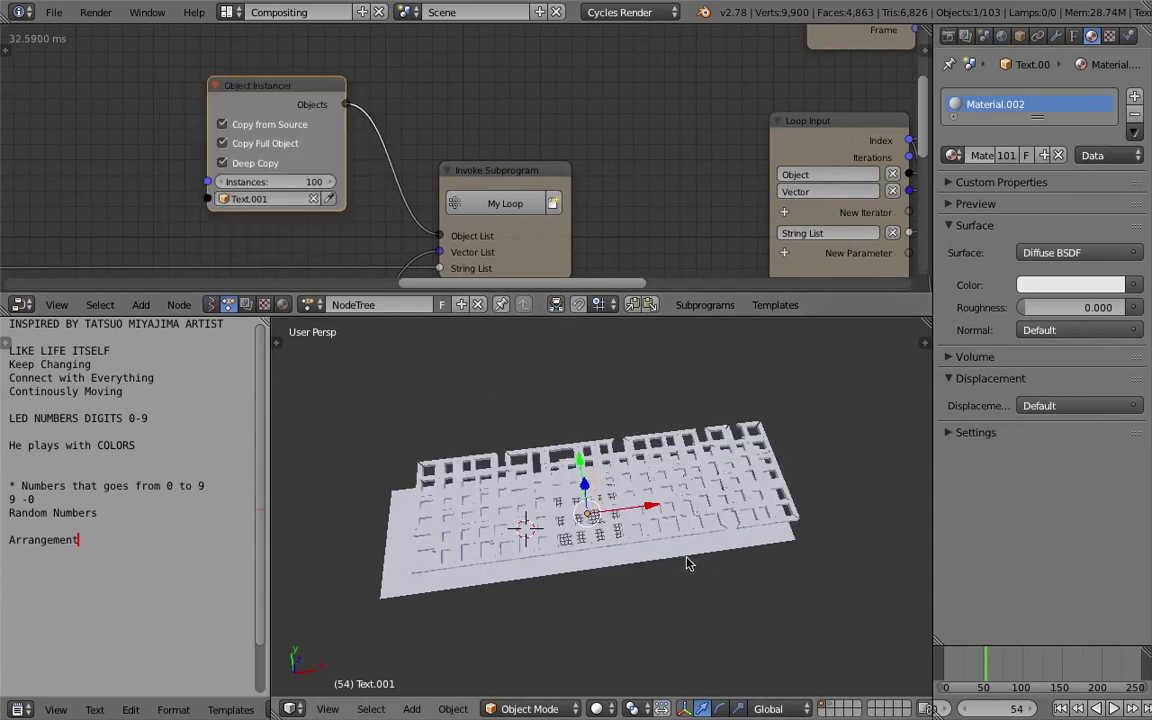
Step: Try the Always auto execution option for the node tree while changing frames, restoring the original triggers
key("t")
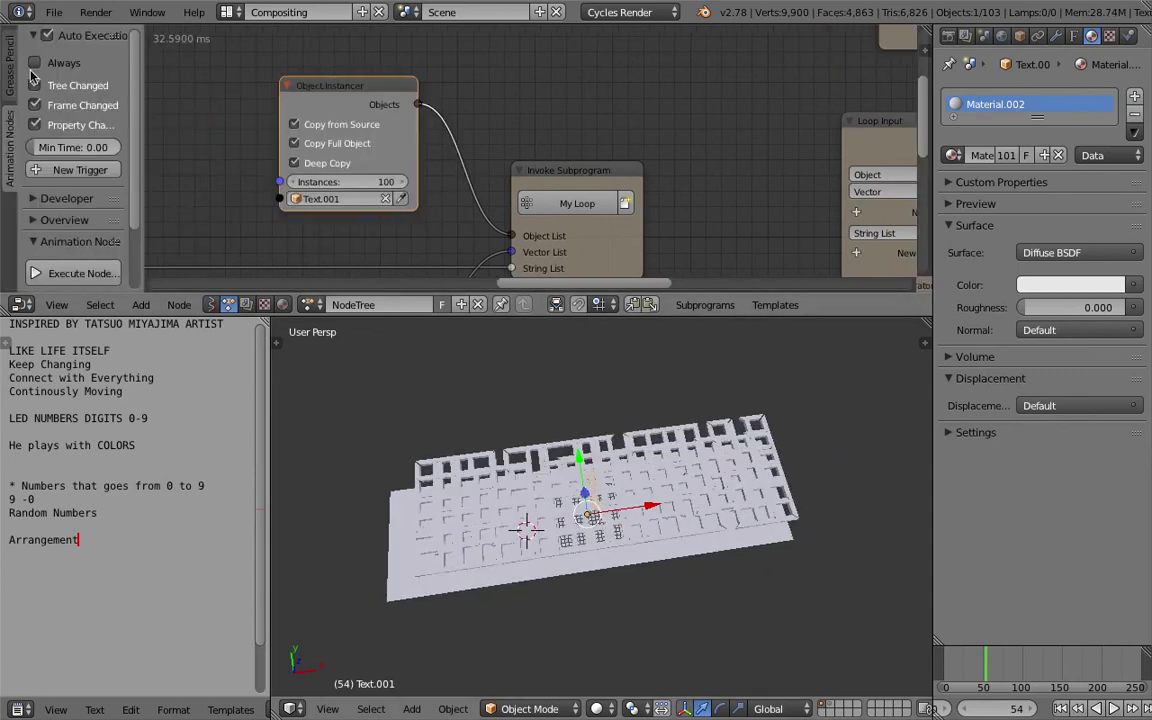
left_click(36, 63)
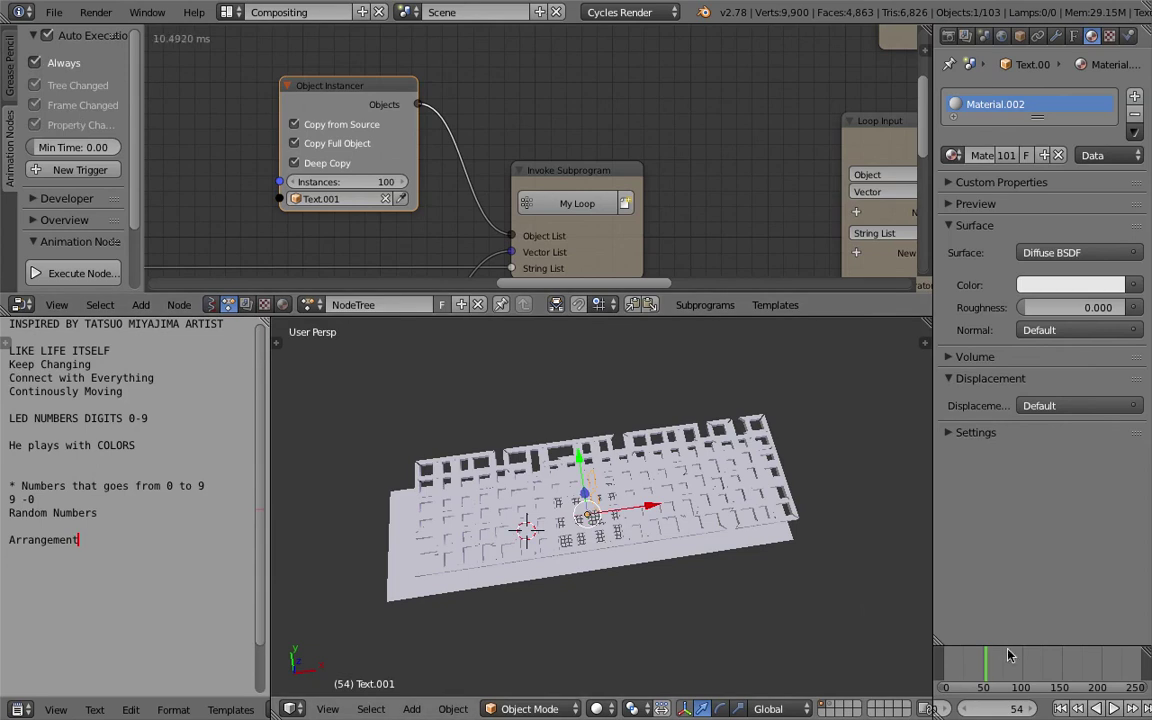
left_click(64, 64)
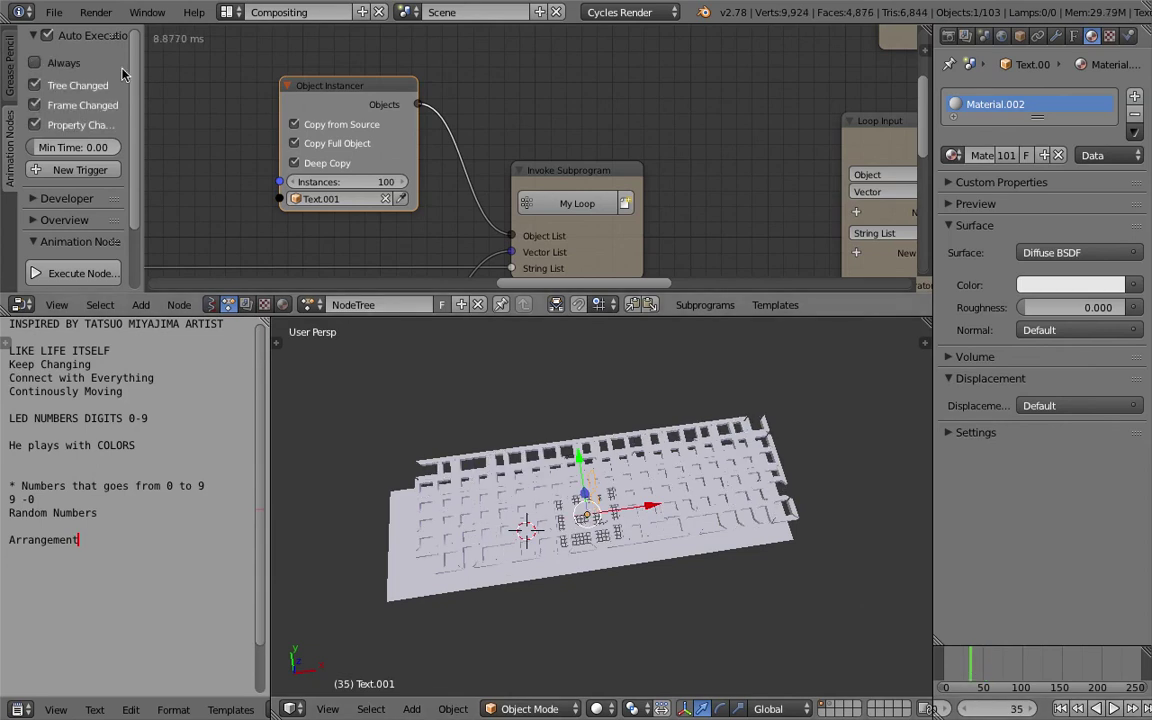
key("t")
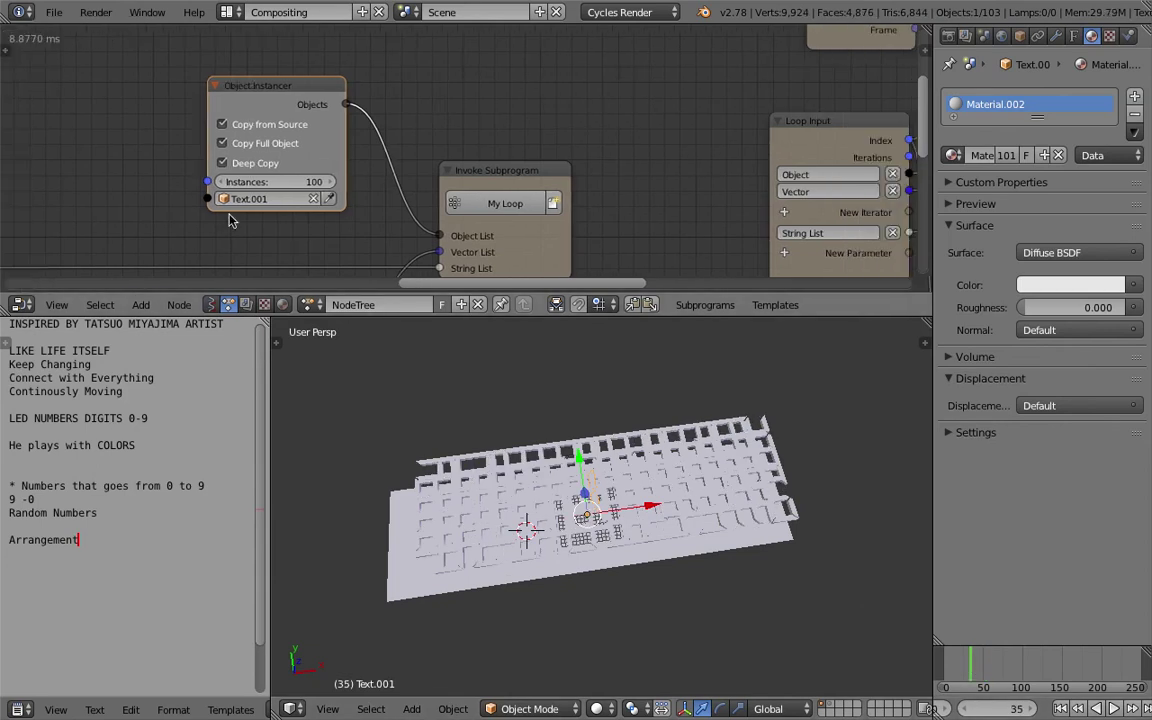
Step: Scale the source text object to about 0.59 and reset the Object Instancer's source data again
middle_click_drag(560, 480, 610, 435)
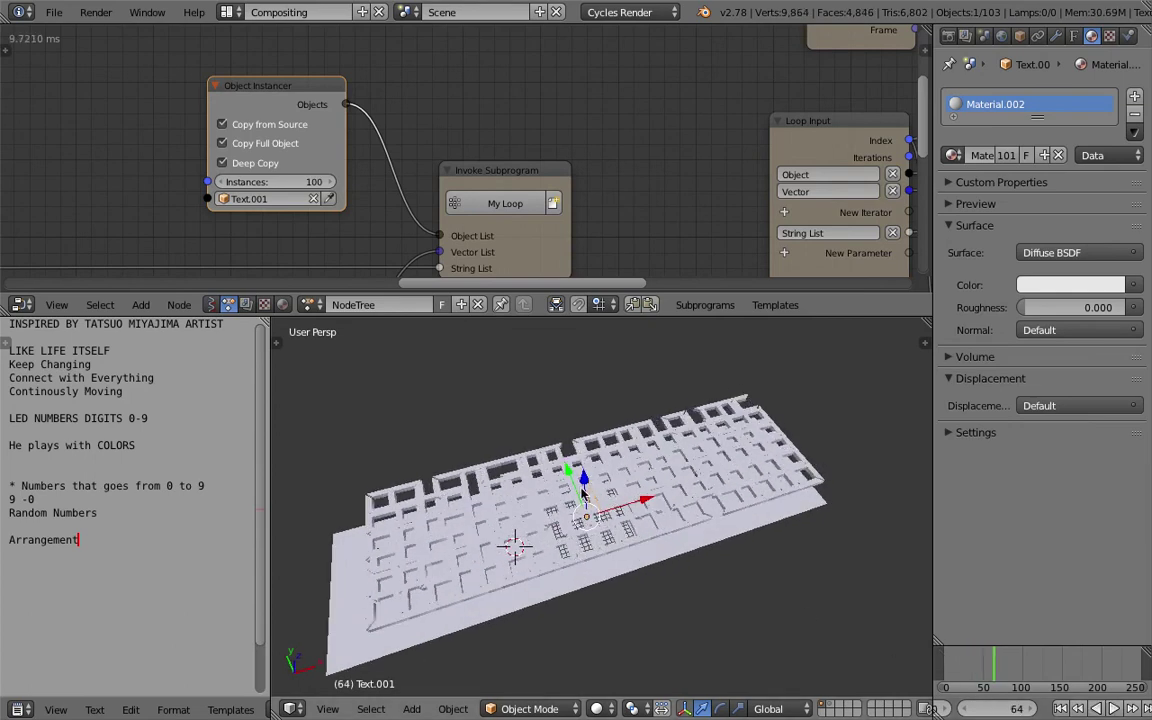
key("s")
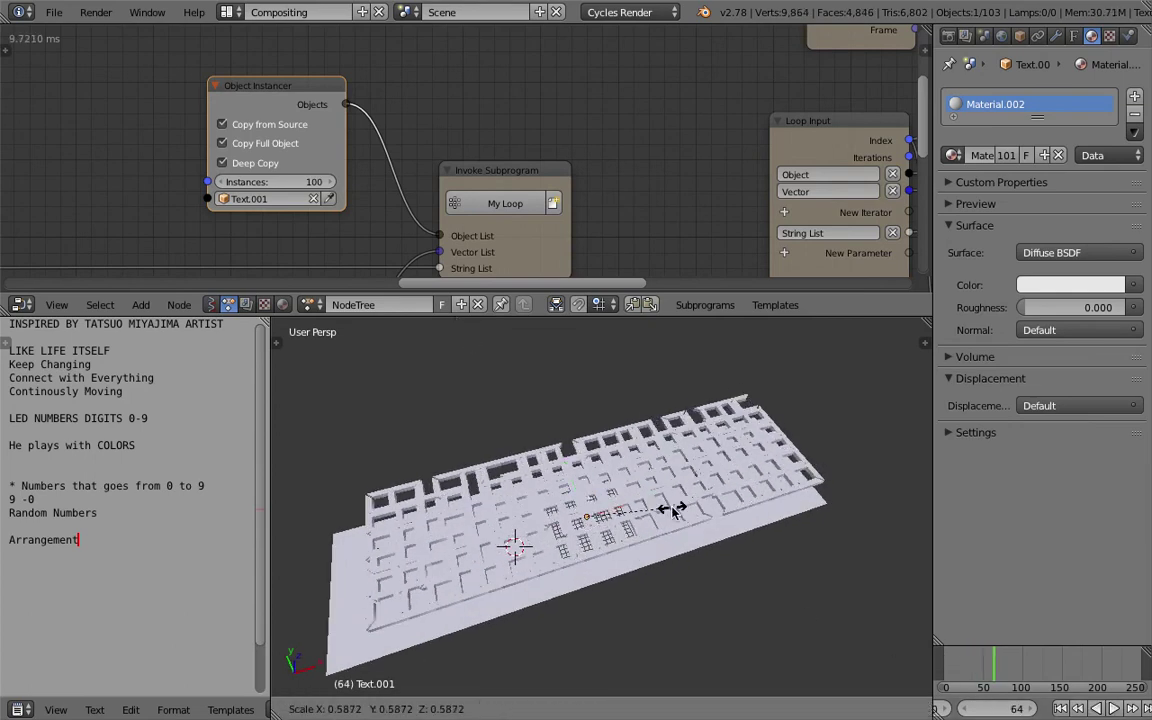
left_click(672, 510)
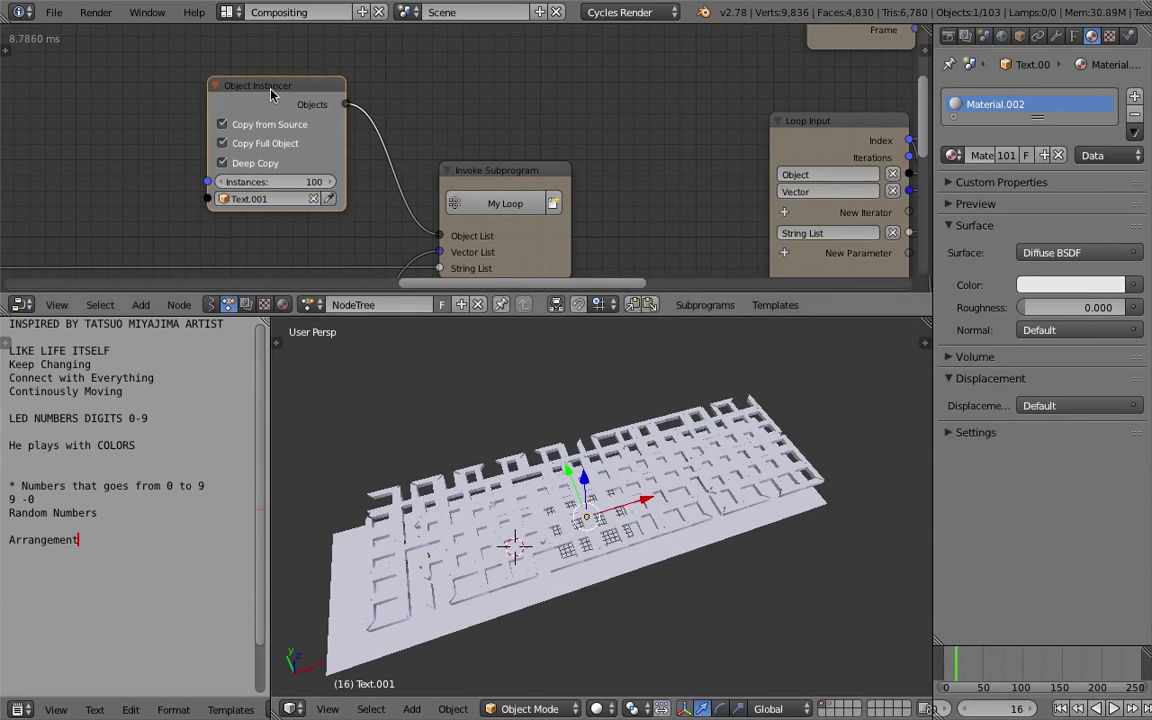
key("u")
left_click(250, 146)
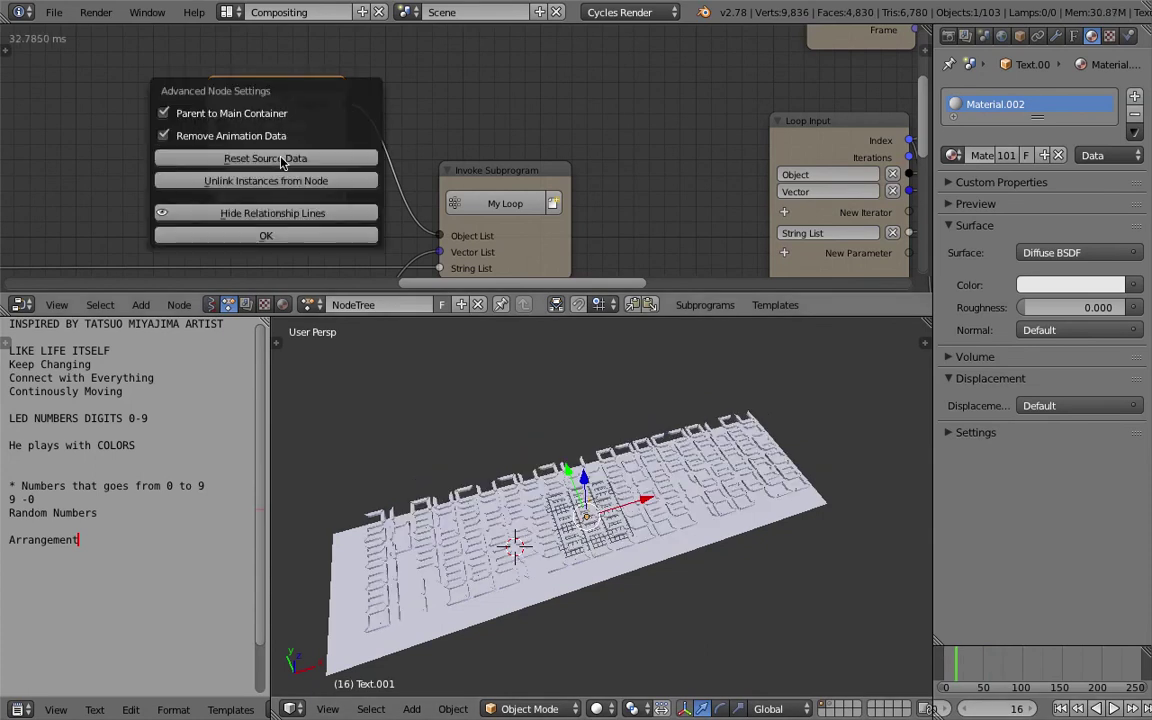
Step: Set the text size in the Text Object Output node to 1.49
middle_click_drag(600, 200, 225, 96)
left_click(489, 118)
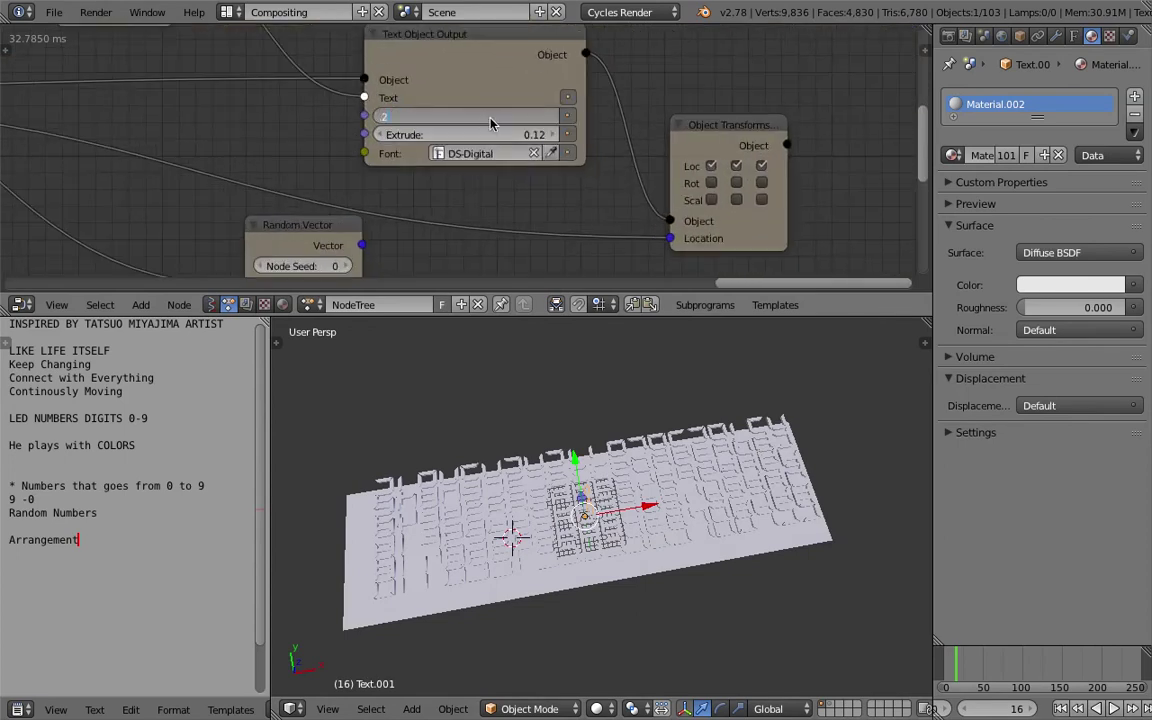
type(".2")
key("Return")
scroll(632, 450, "up", 4)
scroll(632, 470, "up", 2)
left_click_drag(470, 116, 670, 116)
middle_click_drag(600, 480, 315, 232)
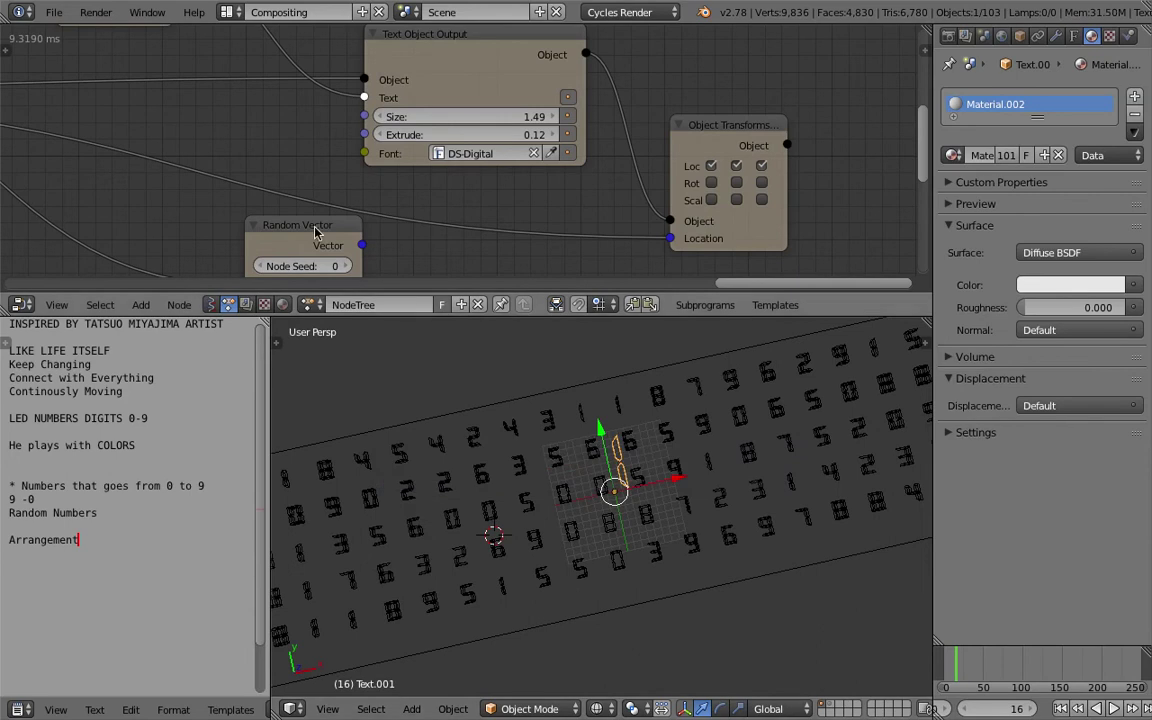
Step: Return to the Object Instancer node, view the whole digit grid and save the file
scroll(200, 147, "down", 1)
middle_click_drag(200, 147, 531, 161)
middle_click_drag(318, 146, 465, 143)
middle_click_drag(600, 575, 640, 537)
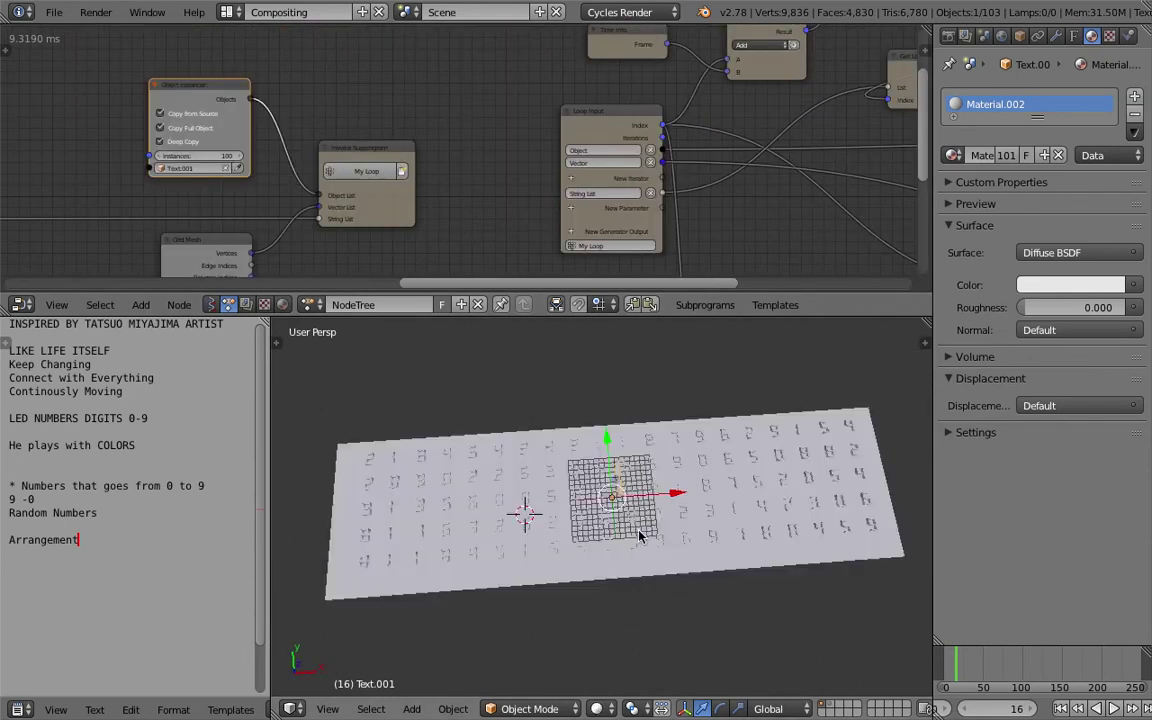
key("ctrl+s")
left_click(640, 545)
Step: Move the source text object to layer 2, leaving the digit grid on its own layer
key("m")
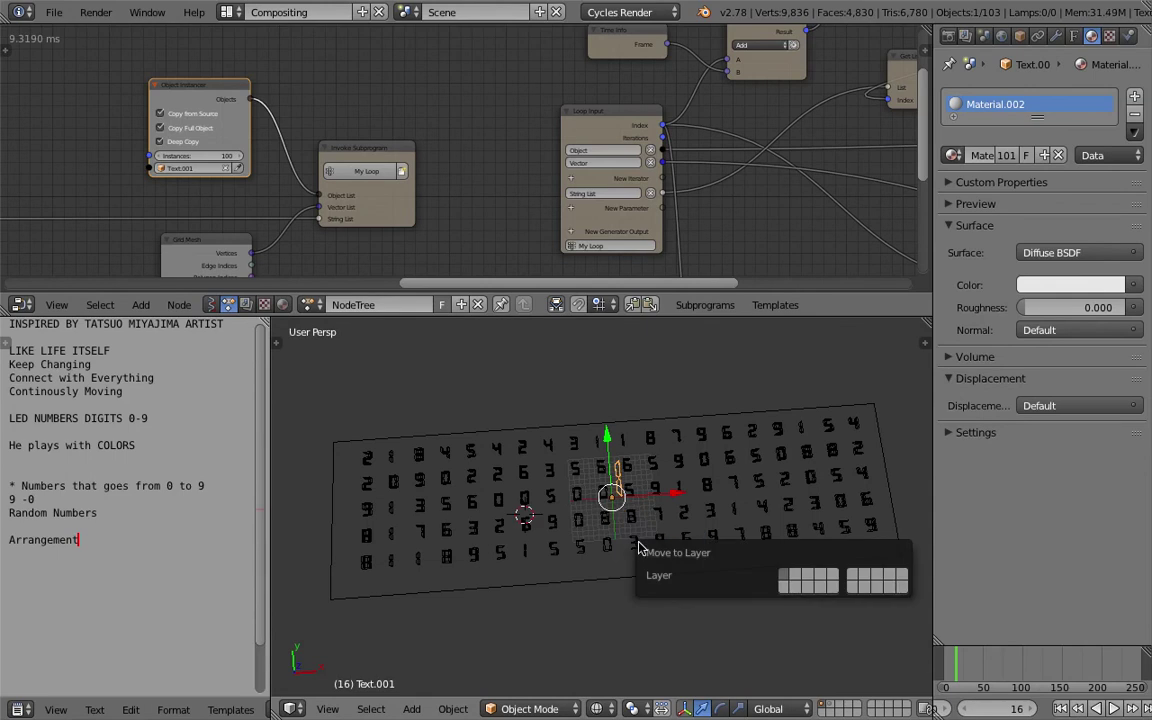
left_click(800, 577)
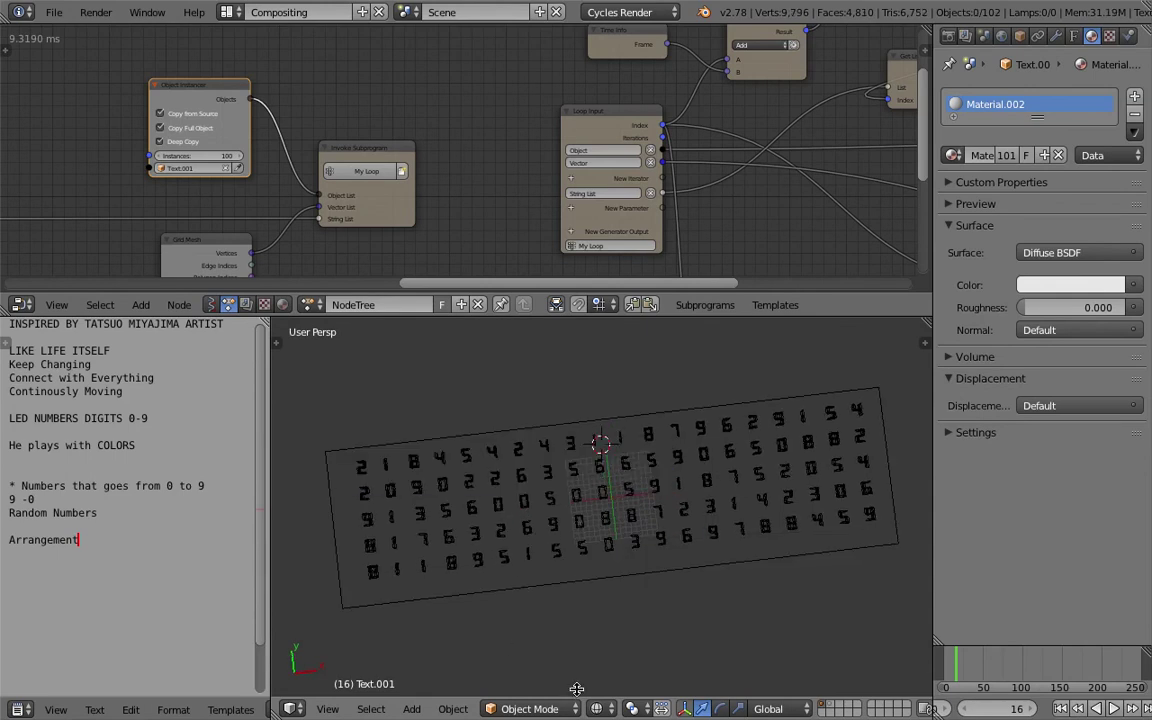
scroll(578, 548, "up", 2)
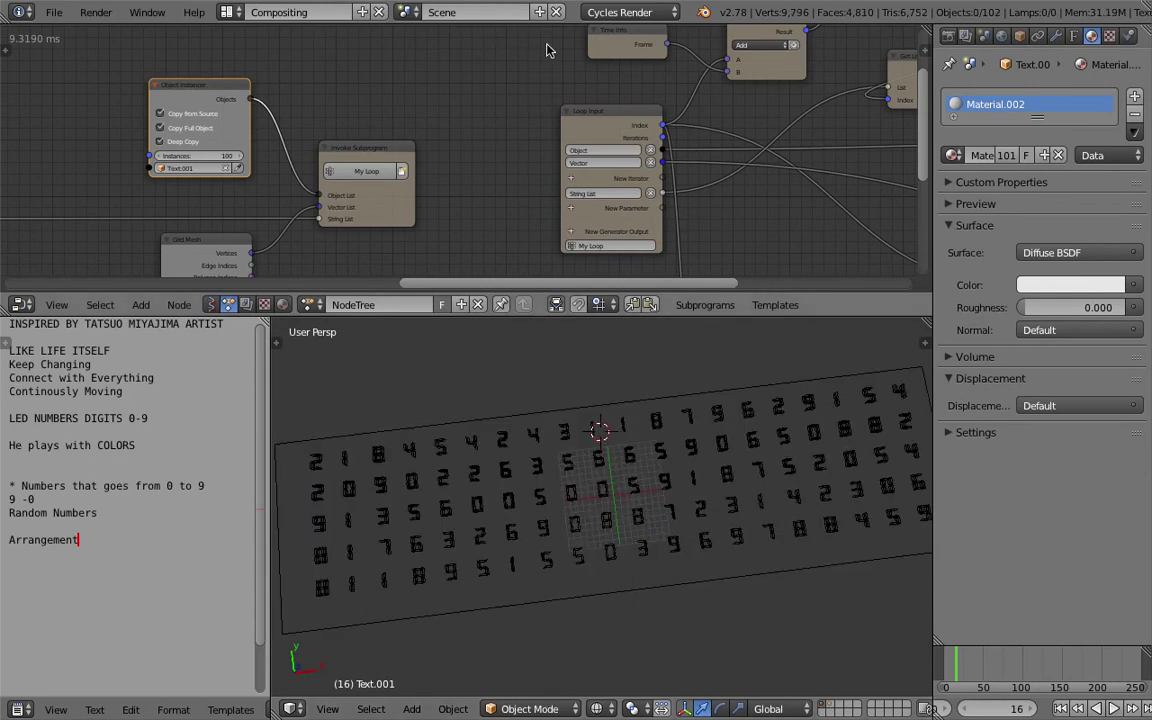
Step: Switch the node editor to the material shader nodes and display layer 2 in solid shading
left_click(284, 305)
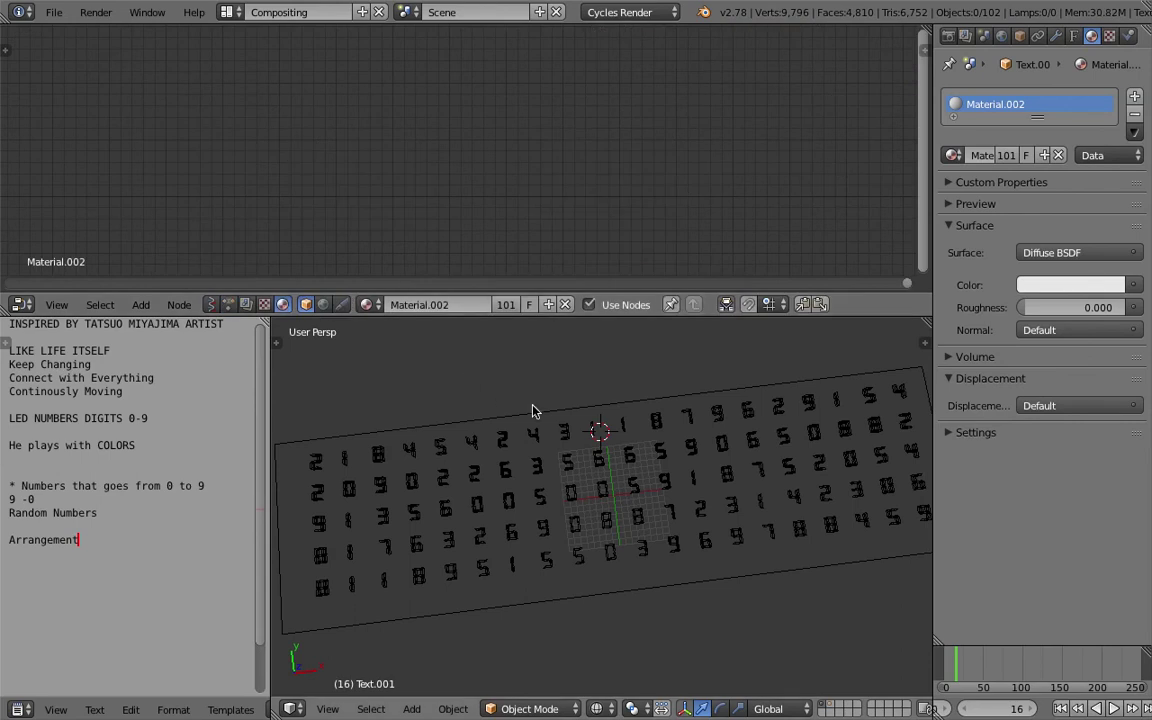
scroll(496, 396, "down", 5)
key("2")
middle_click_drag(608, 483, 560, 465)
middle_click_drag(493, 400, 497, 397)
key("z")
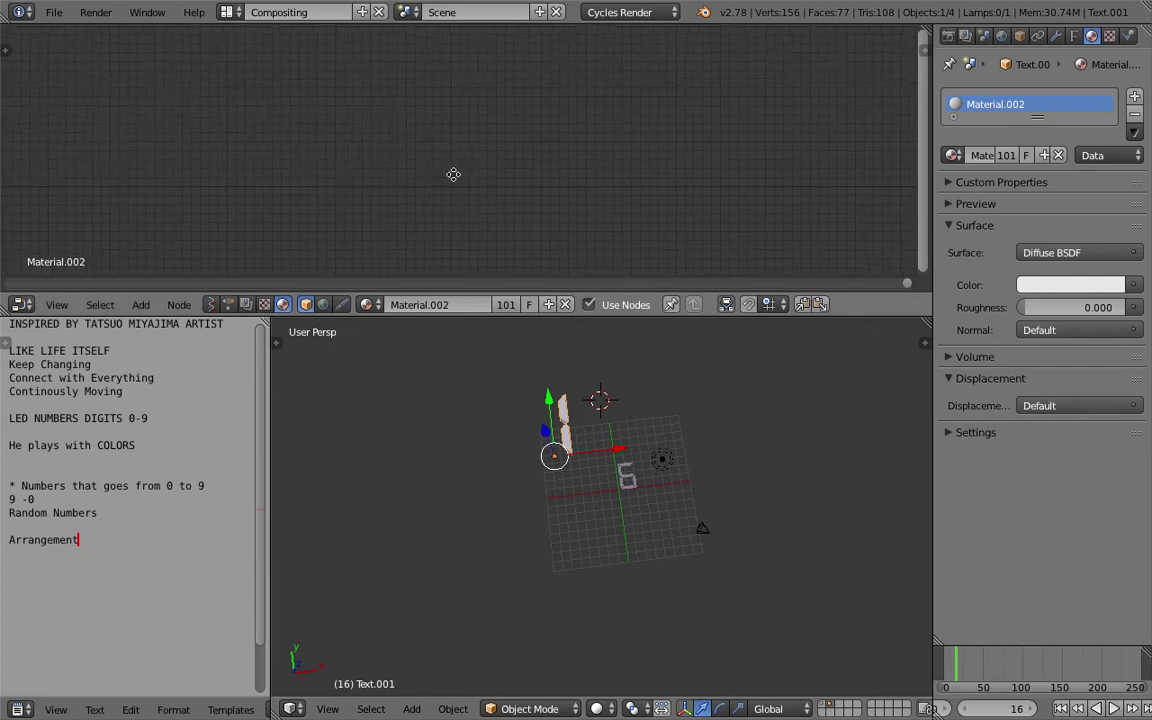
Step: Replace the existing Diffuse shader in Material.002 with a newly added Diffuse BSDF node
key("Home")
scroll(300, 165, "up", 4)
scroll(470, 155, "up", 1)
left_click_drag(540, 134, 501, 132)
key("x")
key("shift+a")
left_click(441, 122)
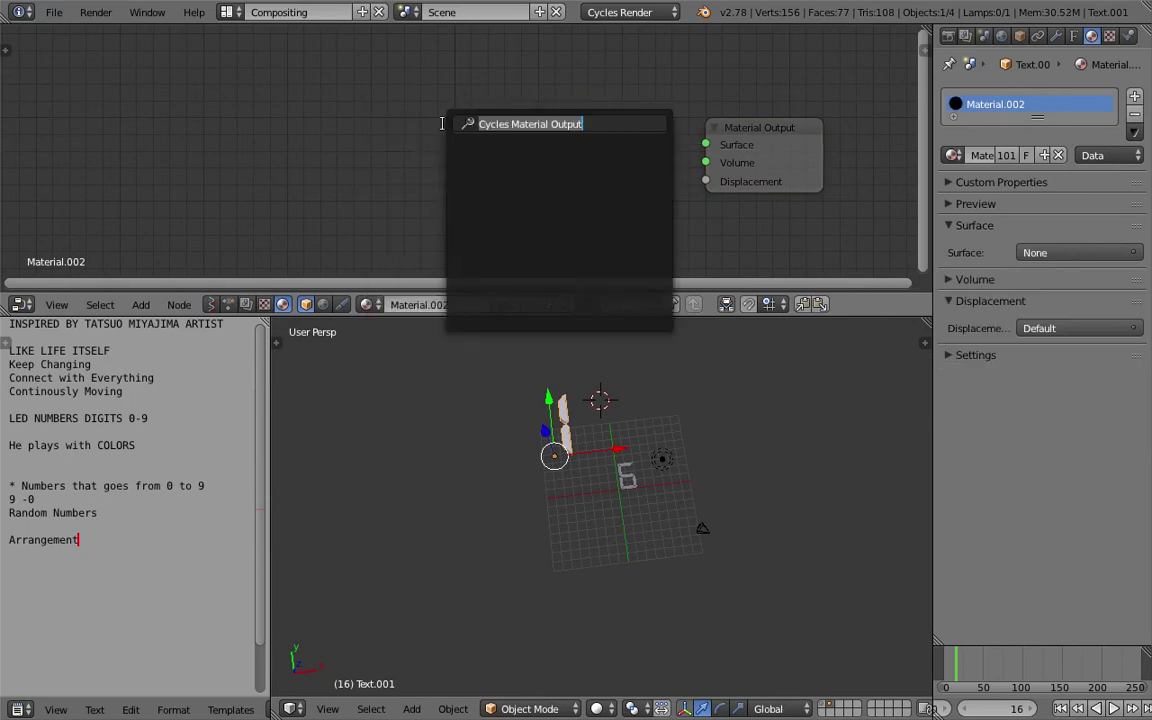
type("di")
key("Down")
key("Return")
left_click(323, 76)
Step: Add an Emission node and place it beneath the Diffuse BSDF node
key("shift+a")
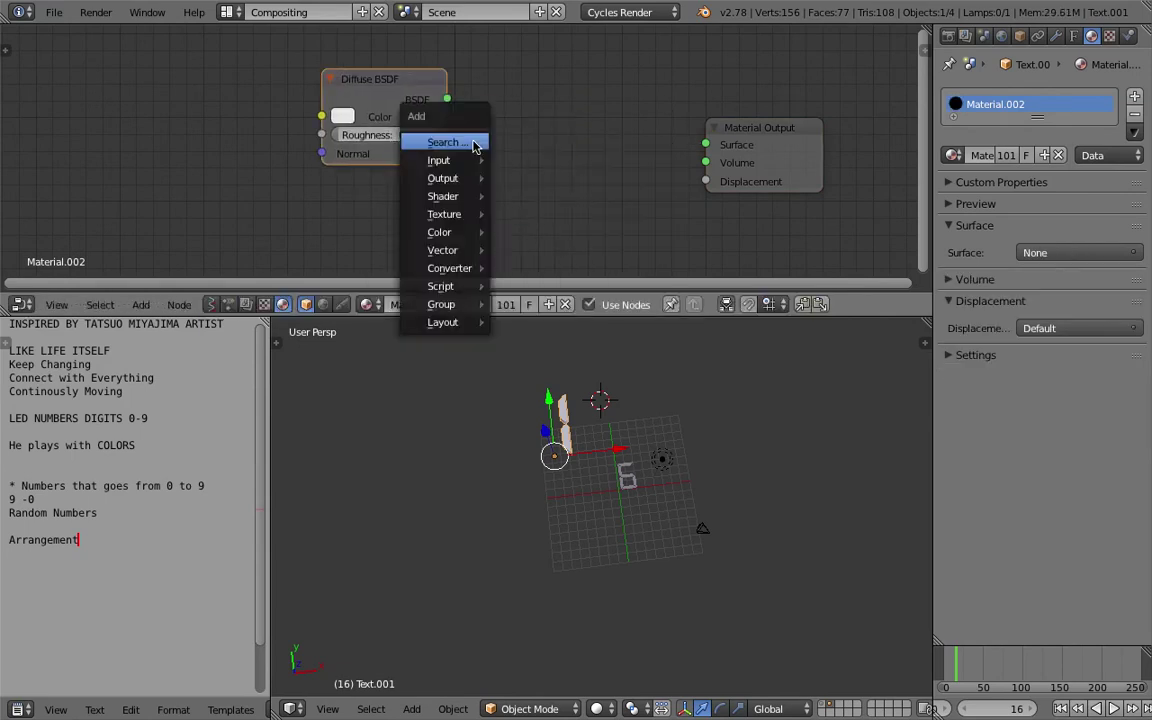
left_click(468, 141)
type("emi")
key("Return")
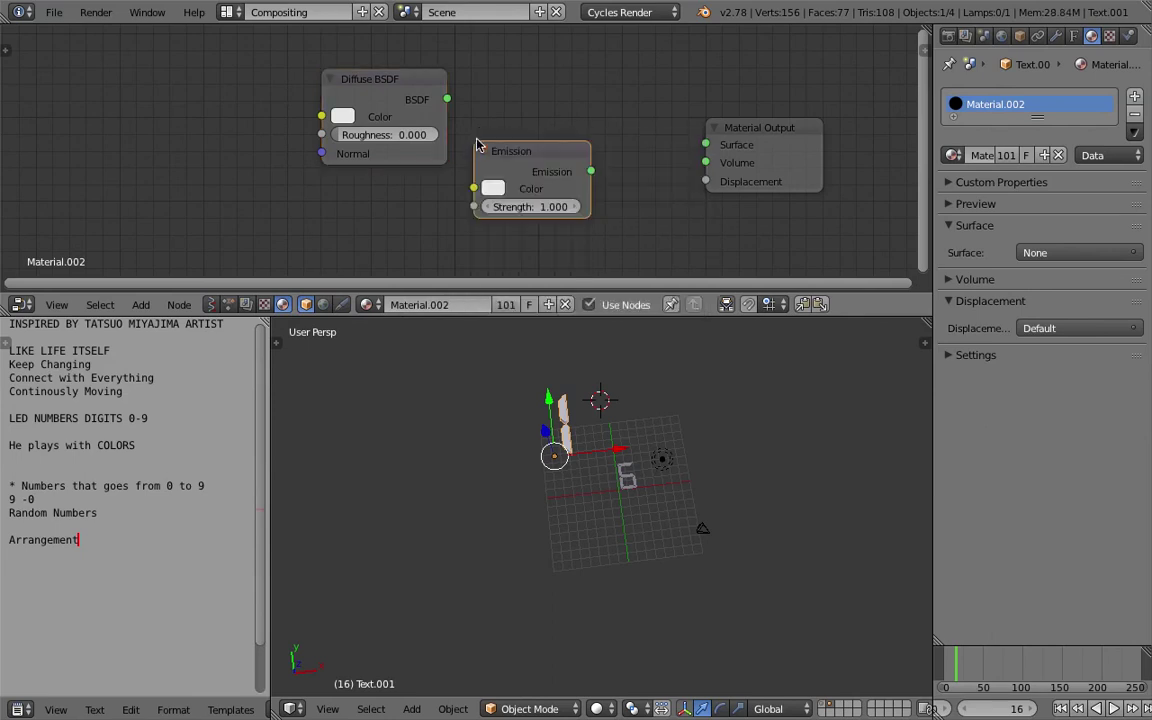
left_click(400, 166)
Step: Add a Mix Shader combining the Diffuse BSDF and Emission nodes, and connect it to the Material Output's Surface
key("shift+a")
left_click(514, 131)
type("mix")
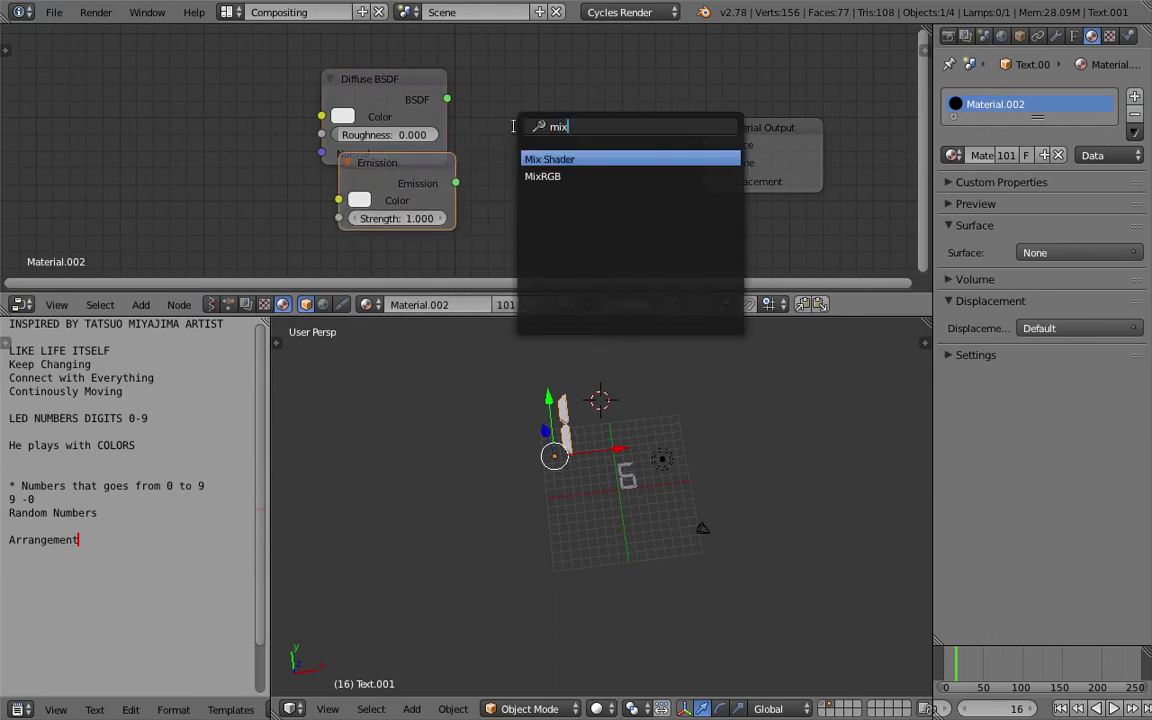
key("Return")
left_click(513, 126)
left_click_drag(447, 99, 514, 210)
left_click_drag(420, 192, 403, 215)
left_click_drag(631, 156, 705, 145)
middle_click_drag(370, 144, 406, 129)
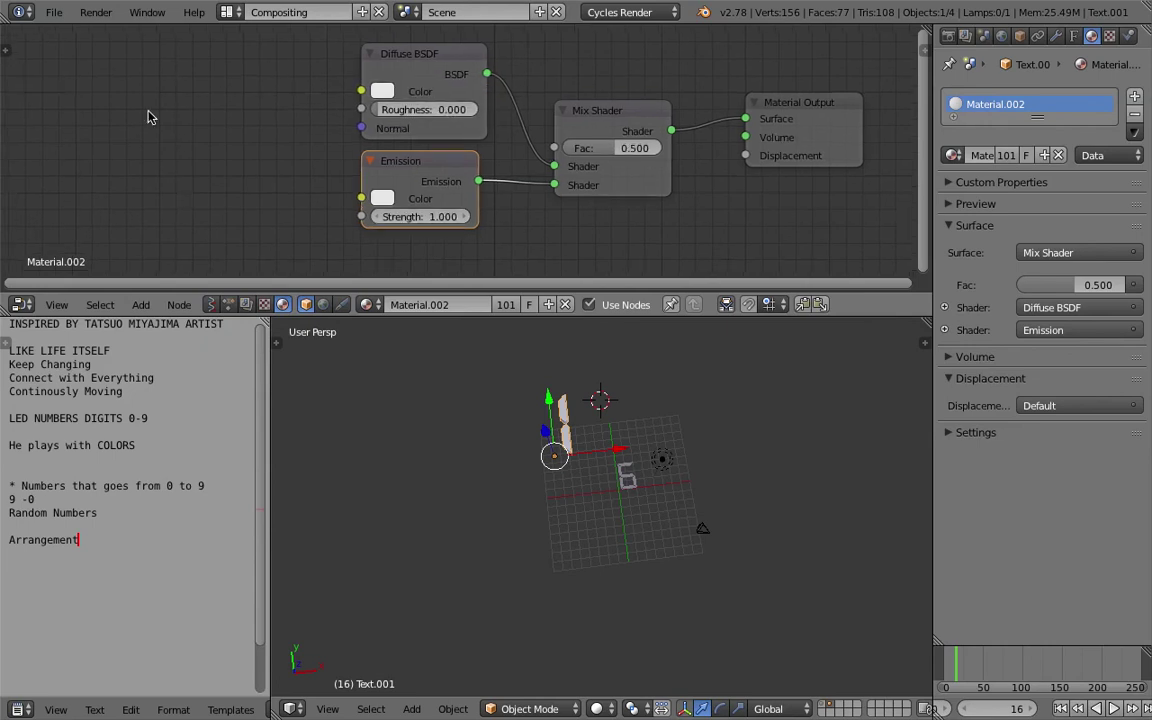
Step: Search for a random node, then add a ColorRamp node before the Diffuse and Emission shaders instead
key("space")
type("random")
key("ctrl+a")
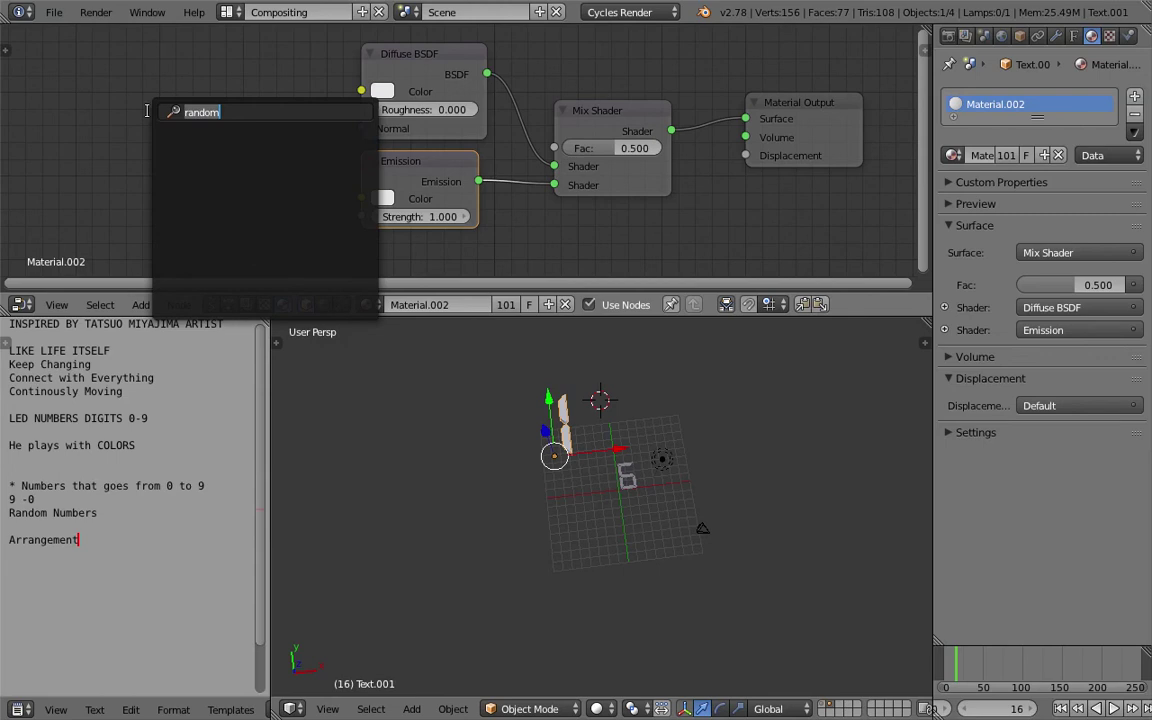
type("col")
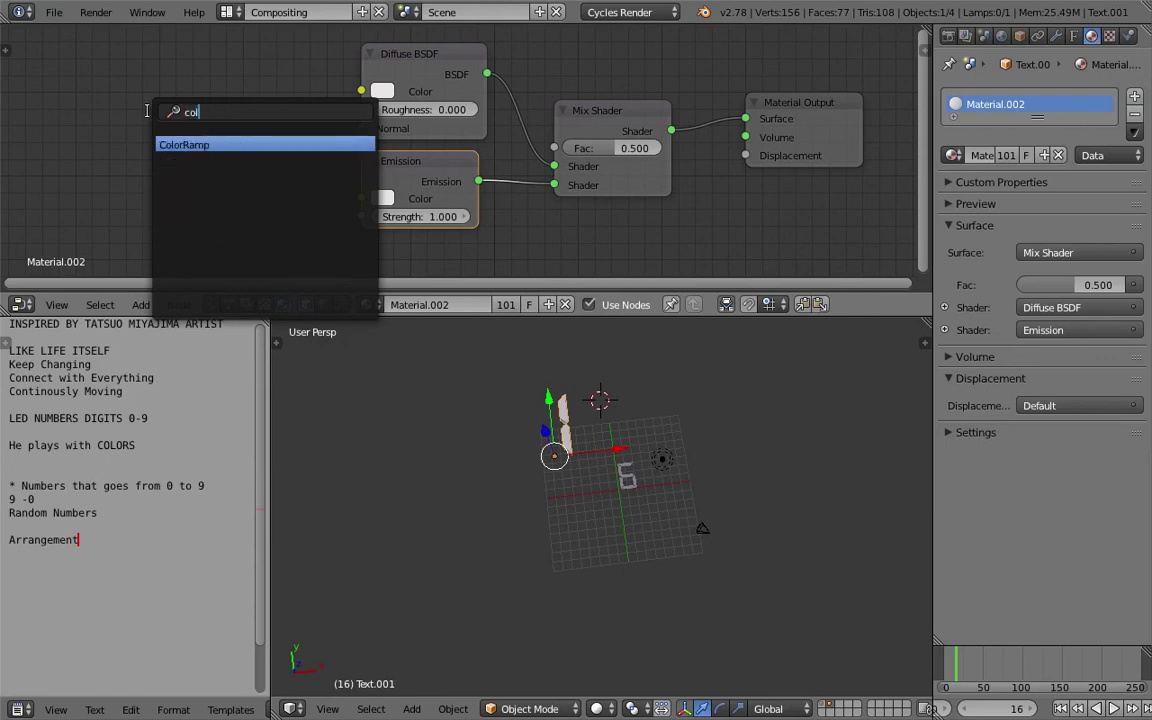
key("Return")
left_click(135, 84)
middle_click_drag(135, 84, 256, 92)
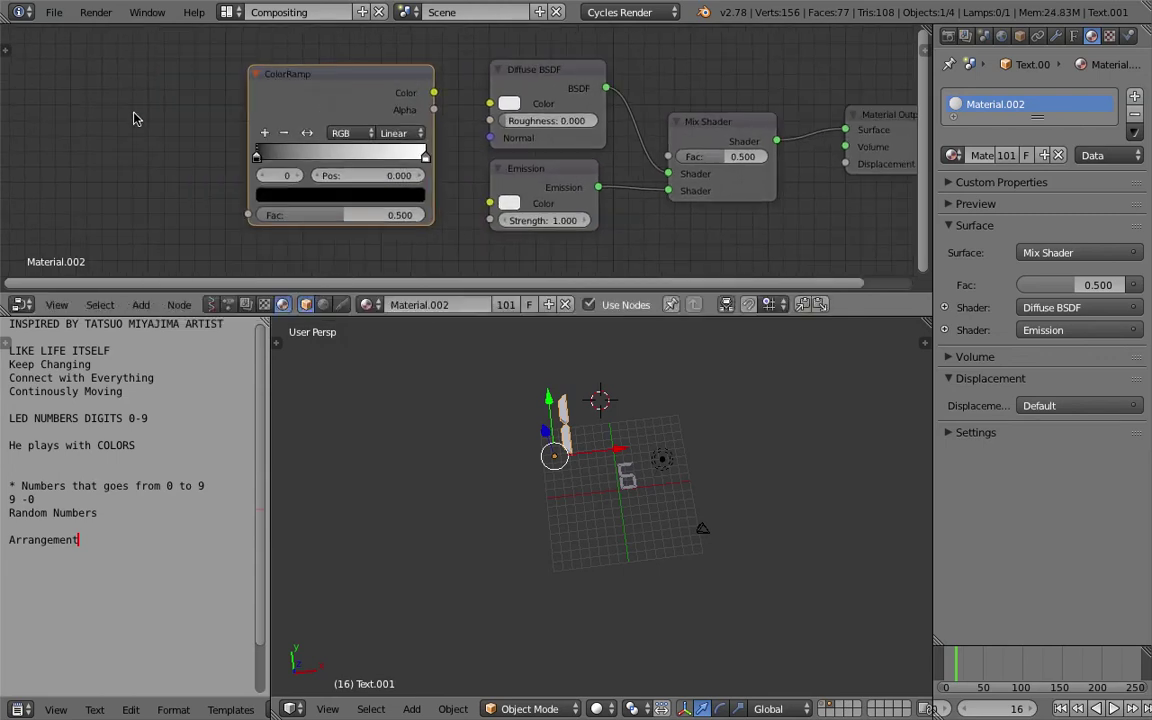
Step: Add an Object Info node, linking its Random output to the ColorRamp's Fac and the ramp's Color to the Diffuse and Emission colors
key("shift+a")
mouse_move(141, 205)
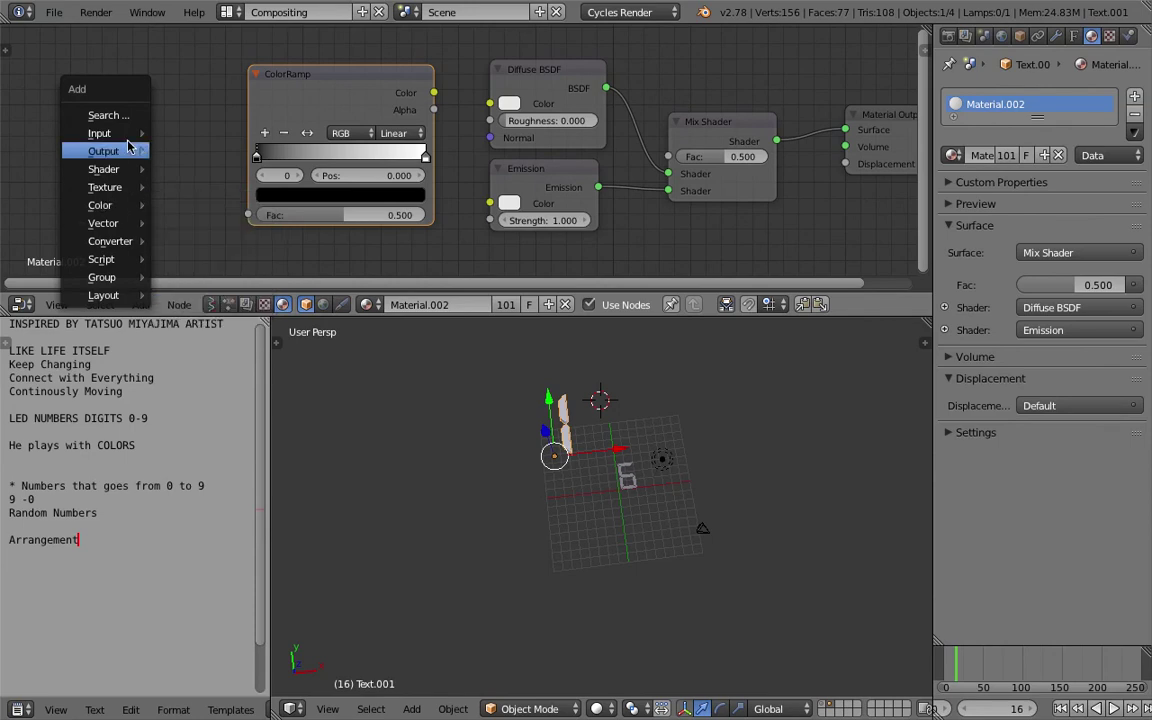
mouse_move(125, 135)
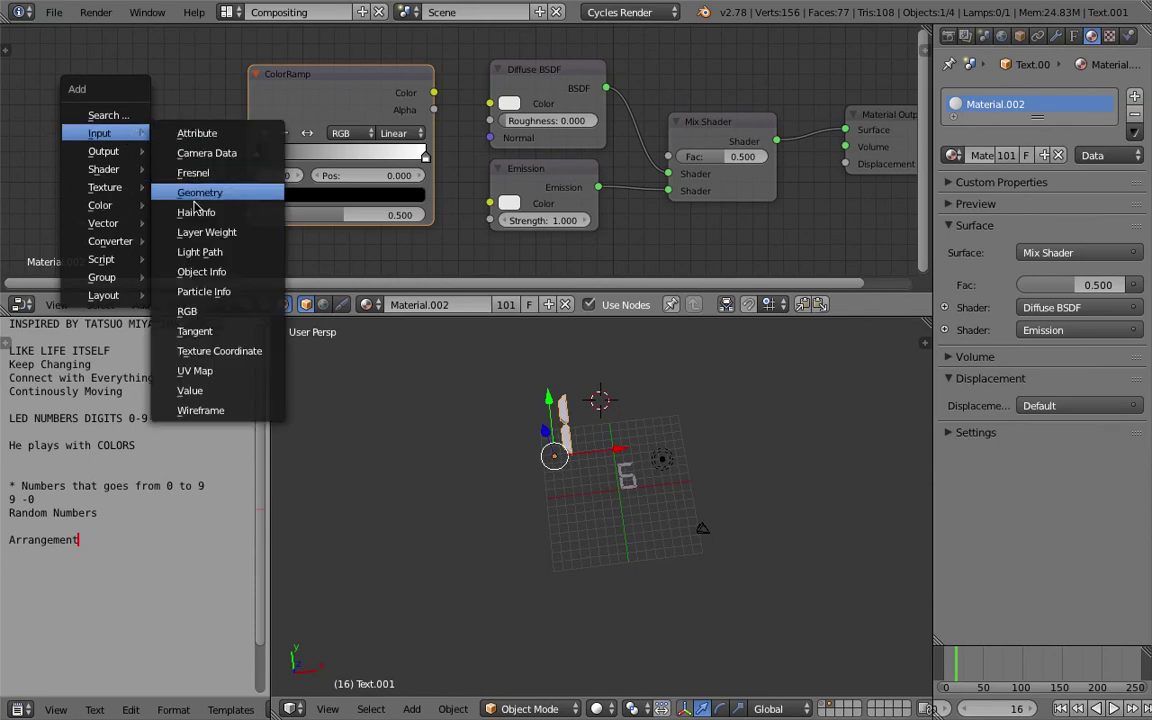
left_click(205, 271)
left_click(80, 128)
left_click_drag(190, 200, 248, 215)
middle_click_drag(189, 156, 183, 153)
left_click_drag(181, 152, 151, 147)
left_click_drag(337, 82, 312, 92)
left_click_drag(404, 100, 481, 200)
Step: Set the ColorRamp interpolation to Constant and move the white stop to about position 0.618
left_click(395, 166)
left_click(363, 141)
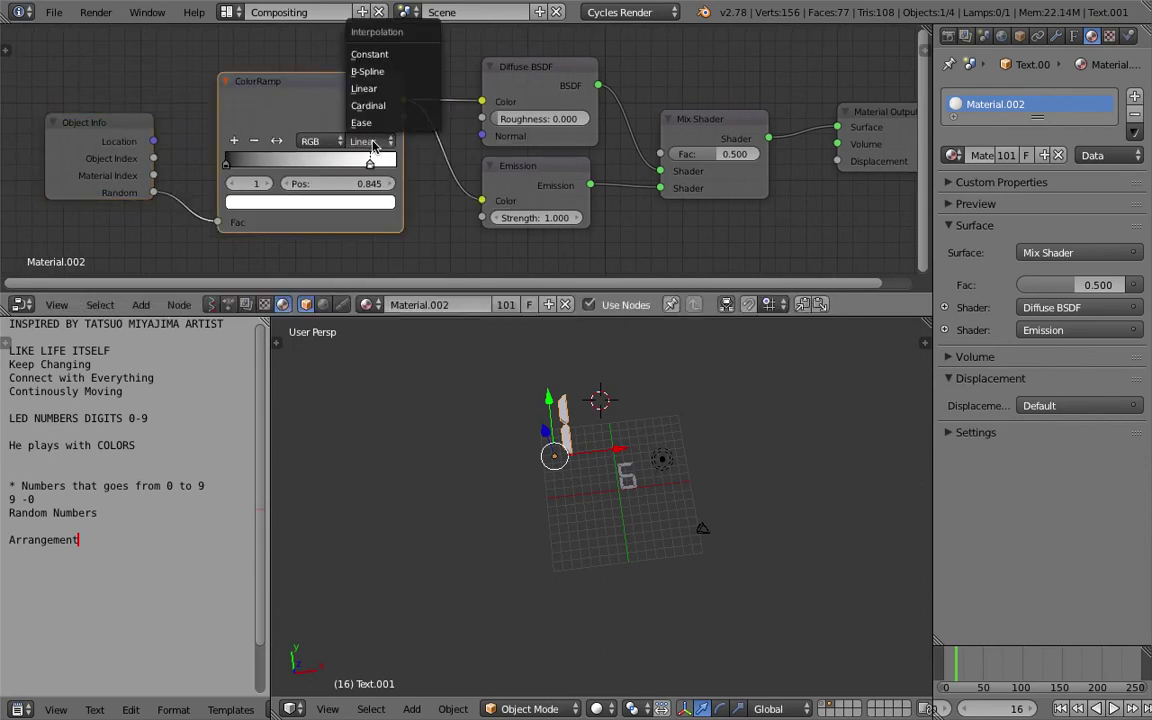
left_click(368, 52)
left_click_drag(395, 164, 309, 160)
Step: Color the ColorRamp's white stop red and its black stop bright blue
left_click(285, 199)
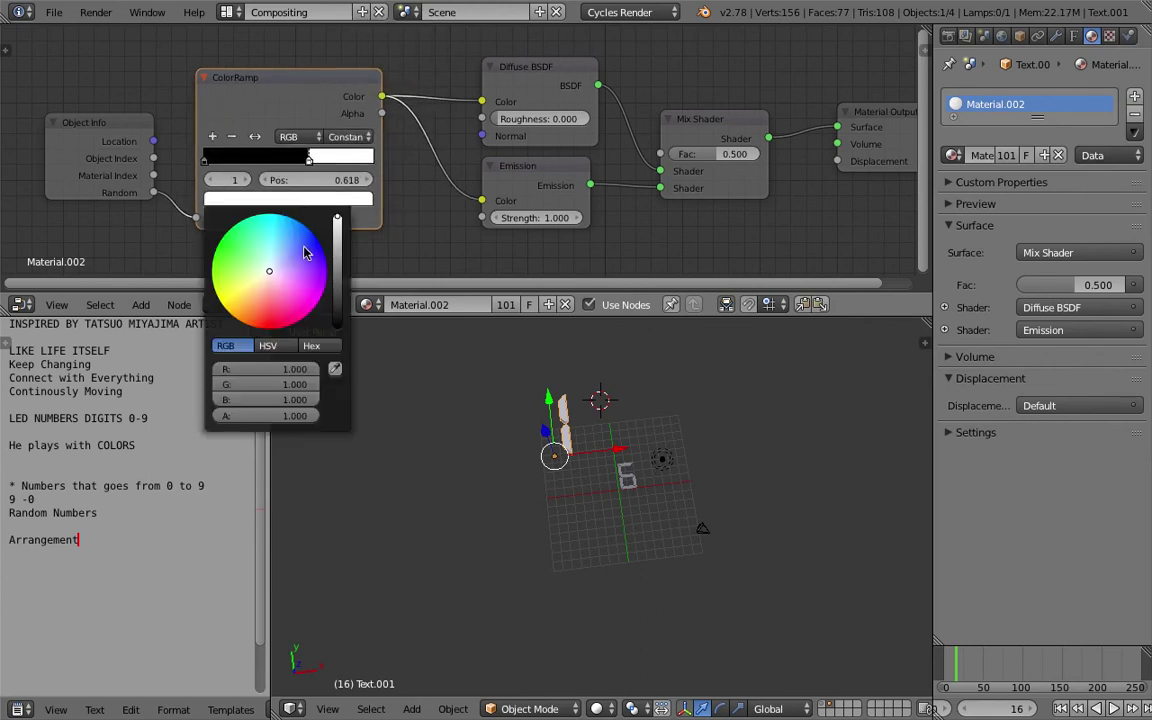
left_click(268, 323)
left_click(204, 158)
left_click(288, 198)
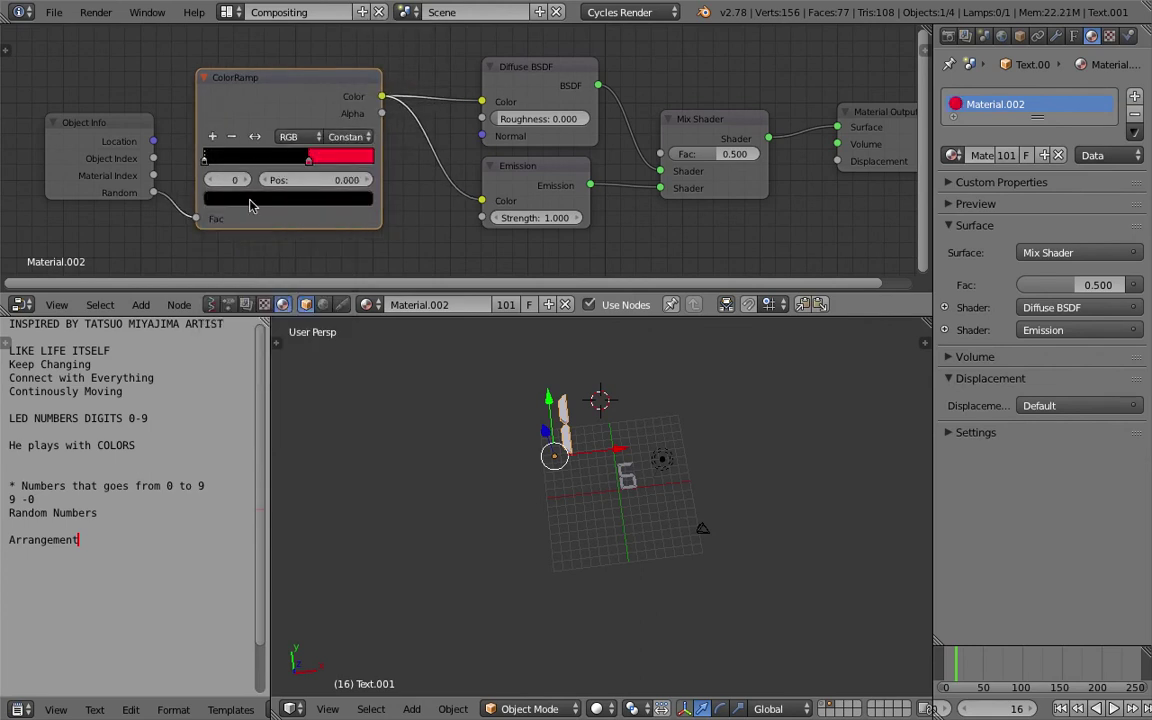
left_click(240, 198)
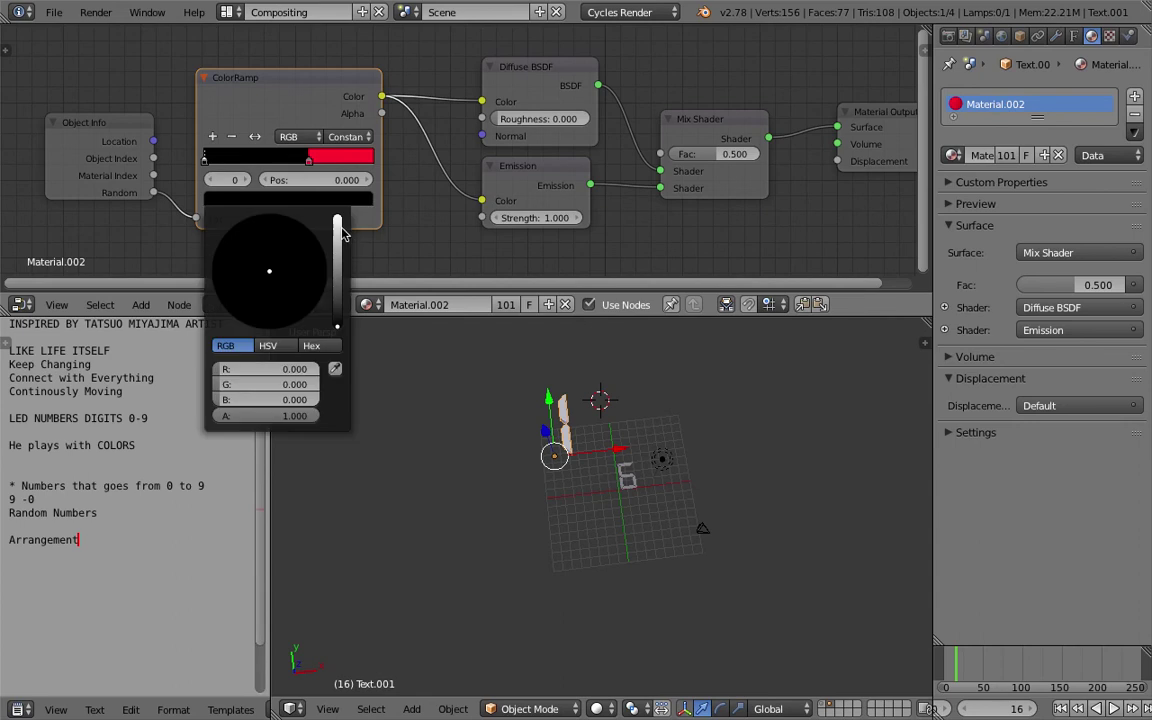
left_click(337, 220)
left_click(245, 292)
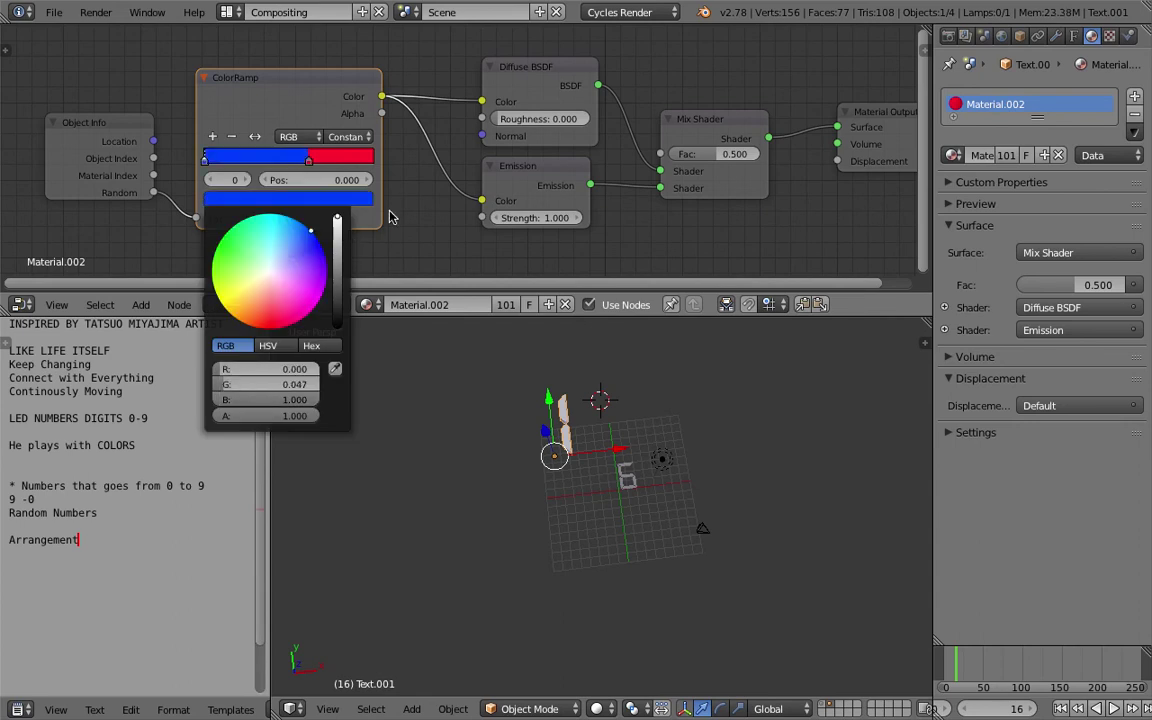
Step: Return to the layer holding the digit grid and save over AN_Tatsuo_Miyajima_004.blend
scroll(617, 525, "up", 2)
scroll(635, 517, "down", 3)
key("ctrl+s")
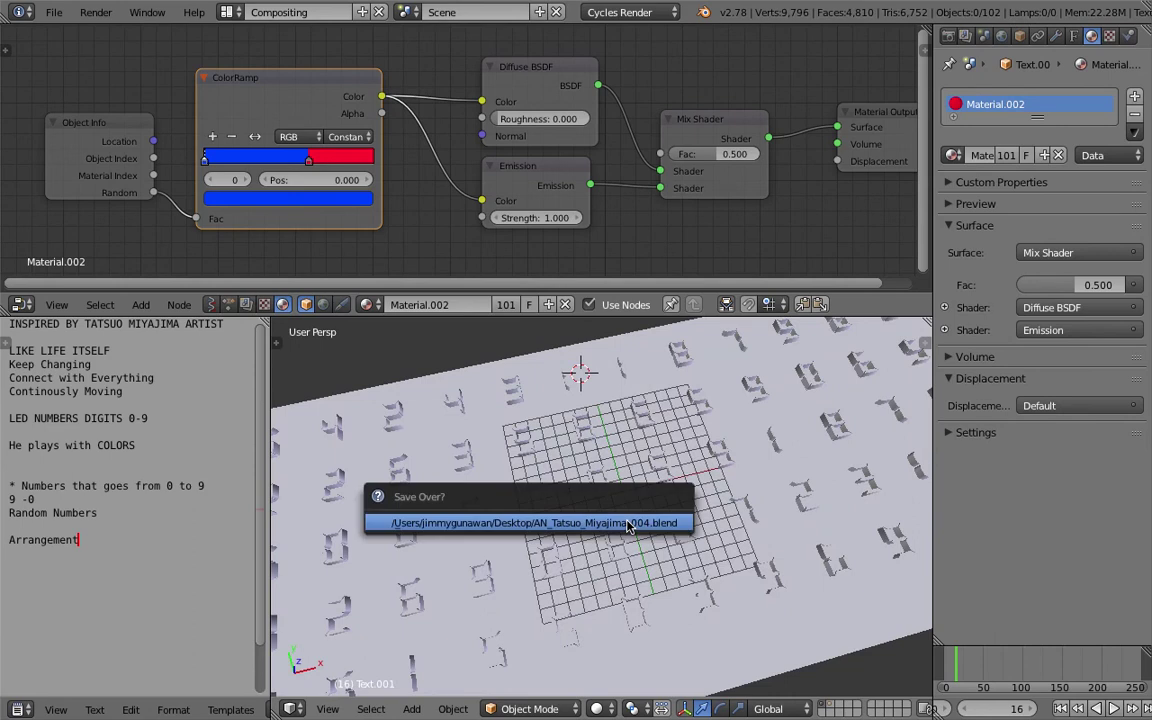
left_click(628, 522)
Step: Show the digit grid in Rendered shading and widen the 3D viewport over the text notes area
scroll(628, 525, "down", 4)
left_click(597, 708)
left_click(612, 592)
scroll(614, 594, "down", 2)
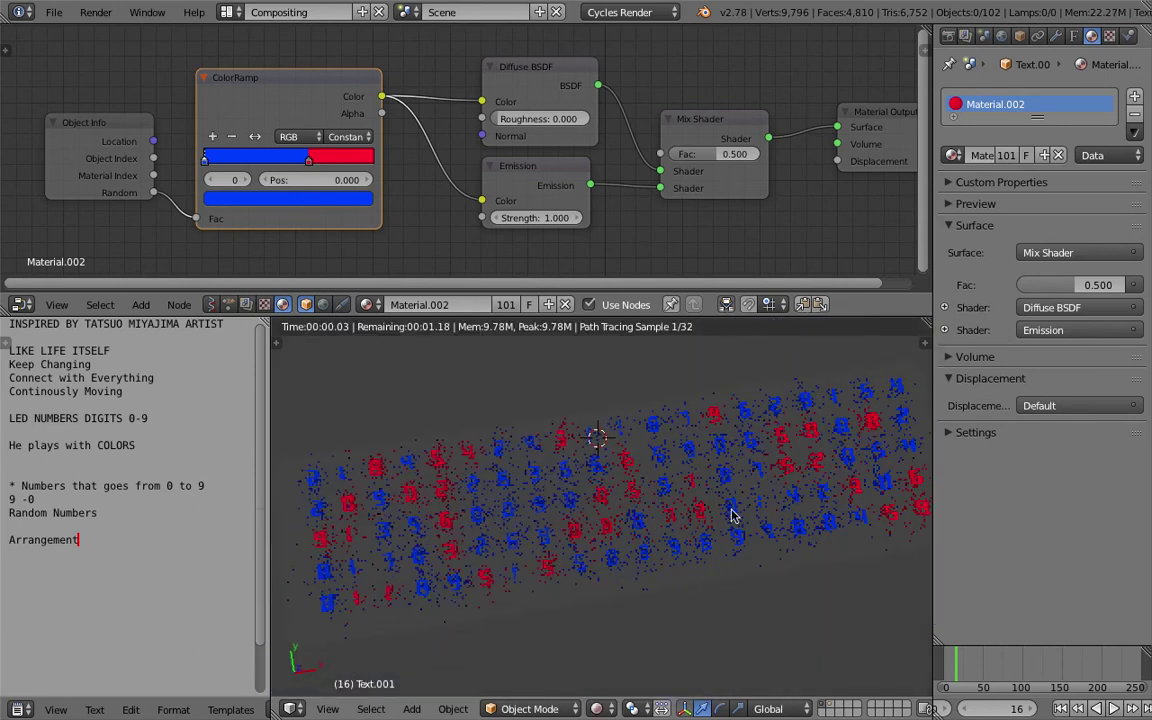
left_click_drag(268, 318, 100, 332)
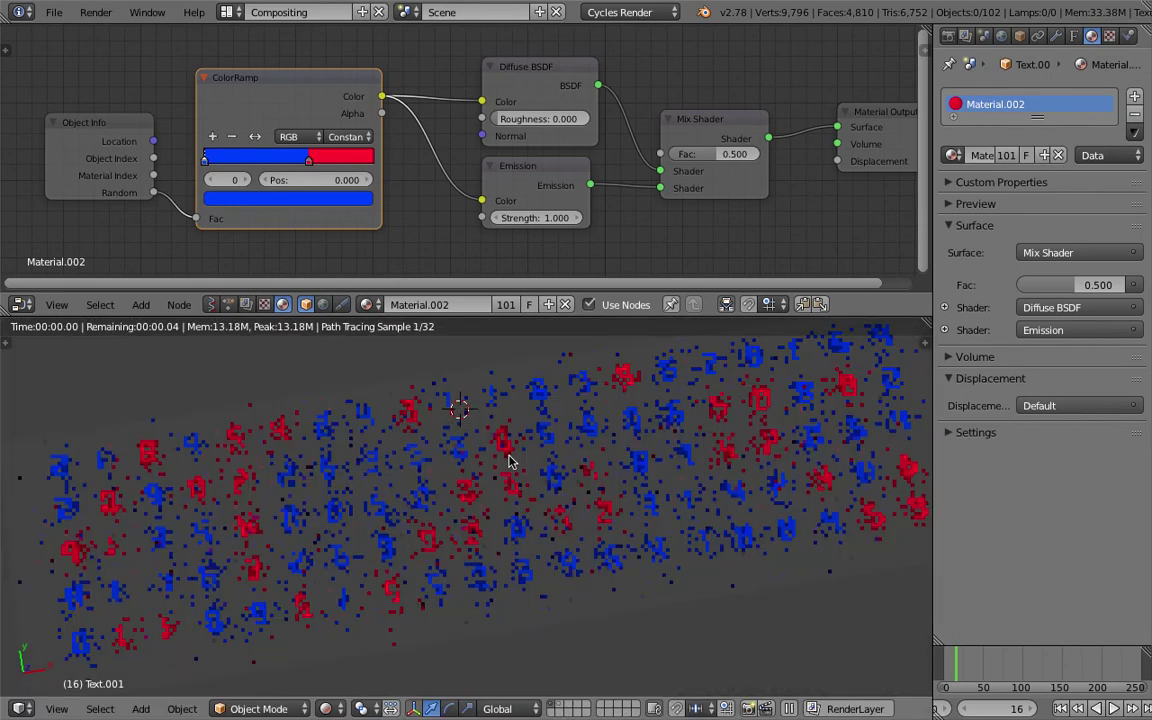
scroll(533, 457, "down", 1)
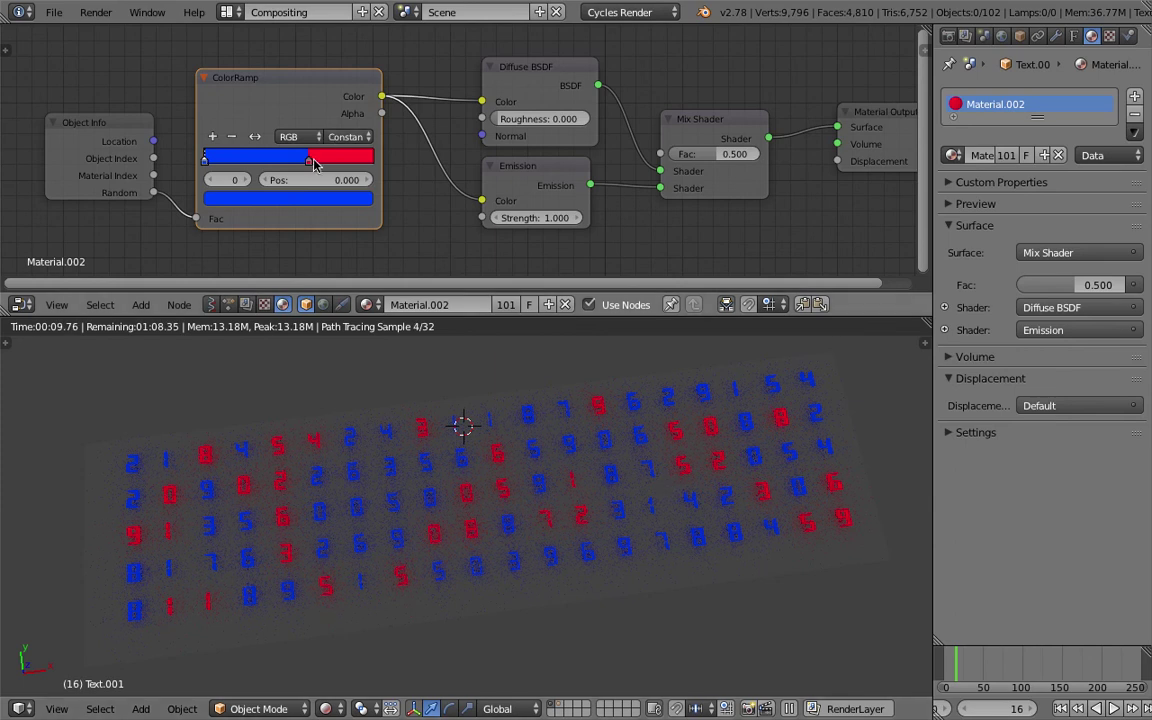
Step: Move the ColorRamp's red stop to 0.368 and add a bright green third stop at 0.761
left_click_drag(310, 165, 268, 170)
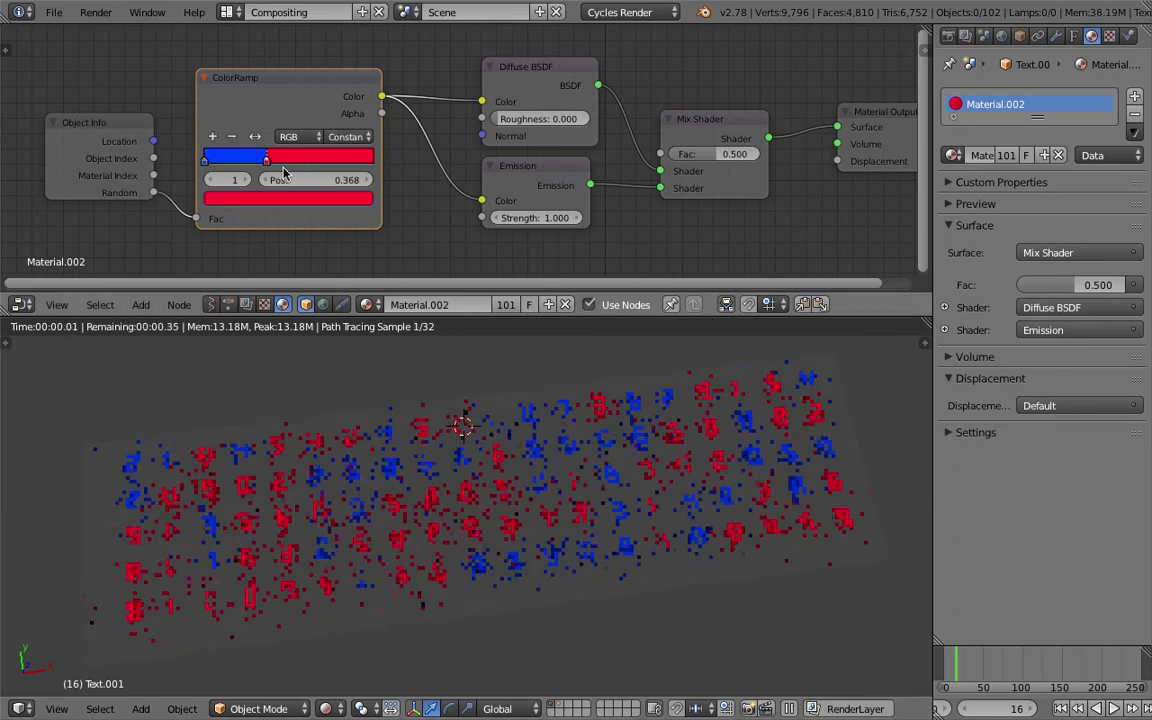
left_click(213, 137)
left_click_drag(236, 160, 334, 160)
left_click(288, 198)
left_click(231, 267)
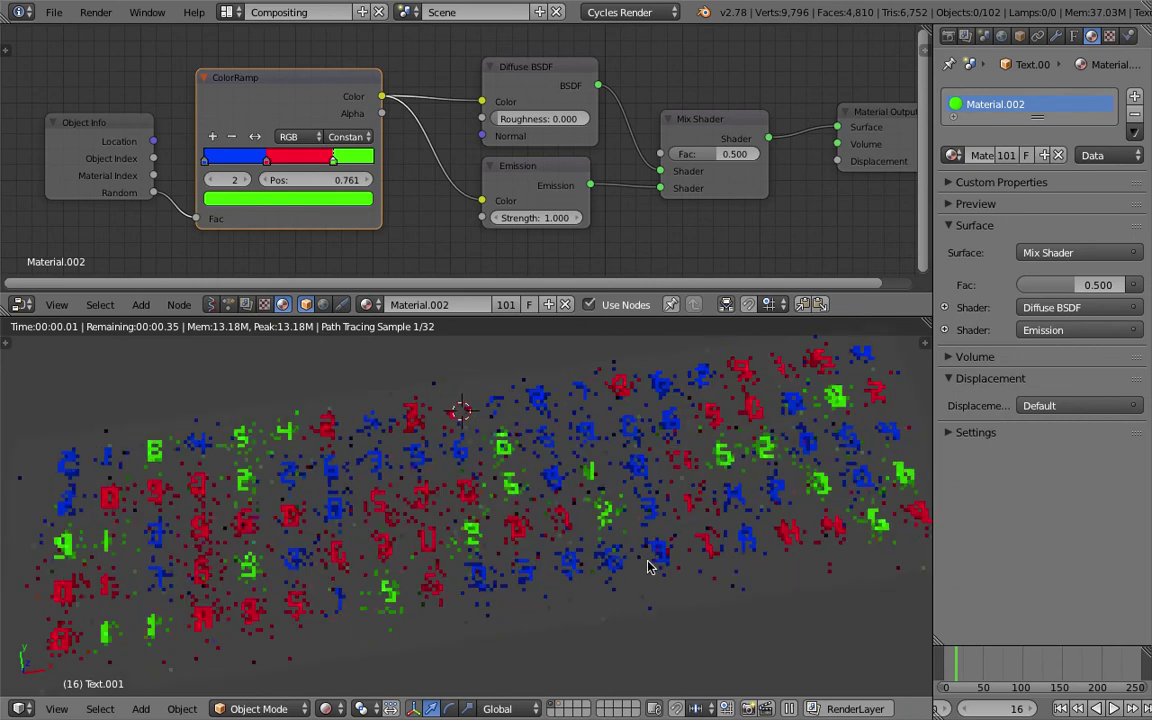
Step: Set the Emission strength to 3.0 and the Mix Shader factor to 0.764
scroll(527, 208, "down", 2)
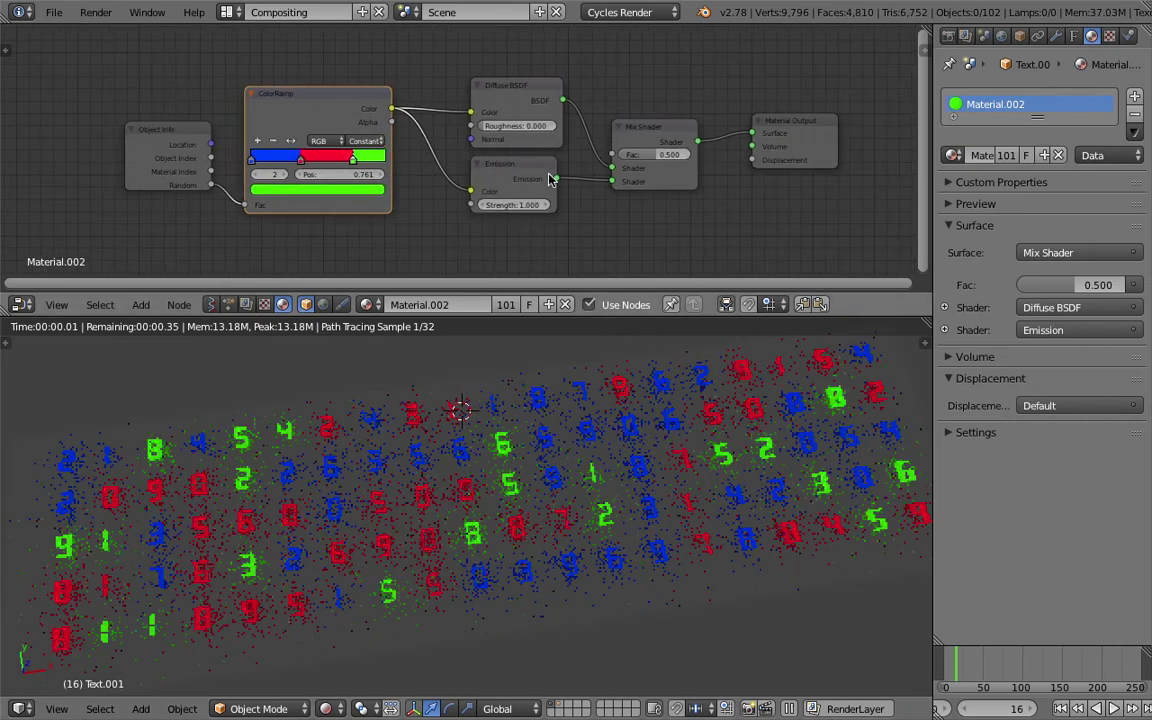
left_click(528, 205)
type("2.0")
key("Return")
scroll(550, 205, "up", 1)
mouse_move(705, 155)
left_mouse_down()
mouse_move(655, 155)
mouse_move(728, 155)
left_mouse_up()
scroll(595, 497, "down", 1)
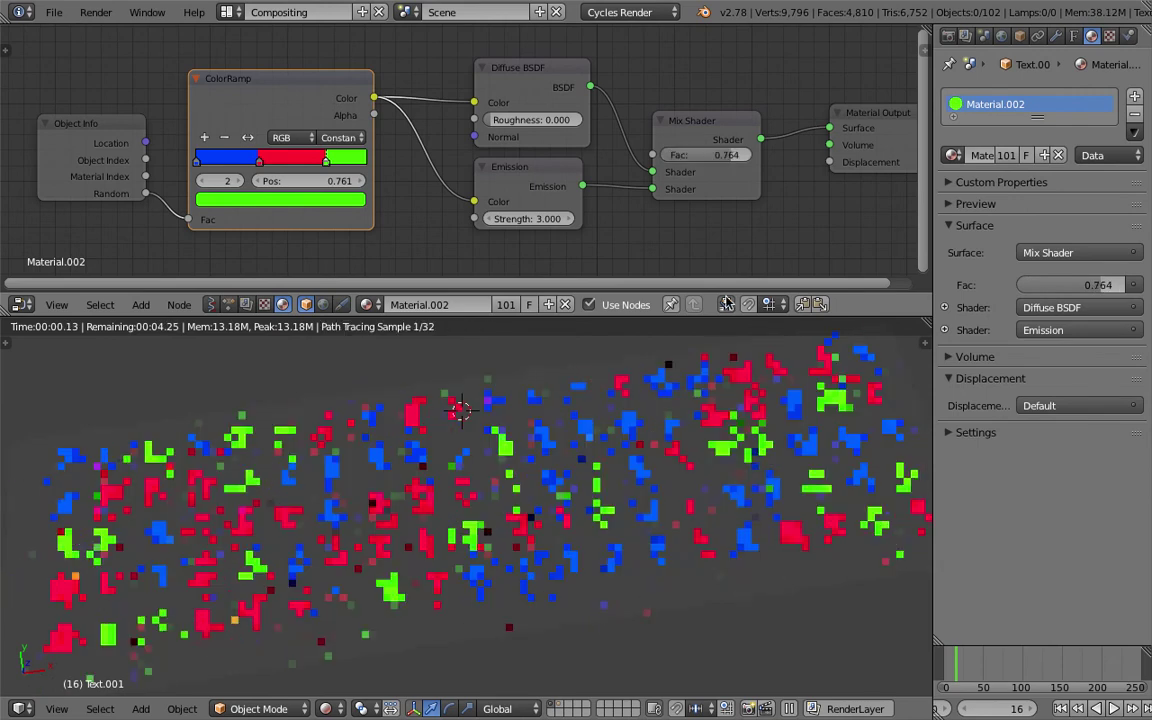
Step: Save the scene over the existing file
key("ctrl+s")
left_click(595, 492)
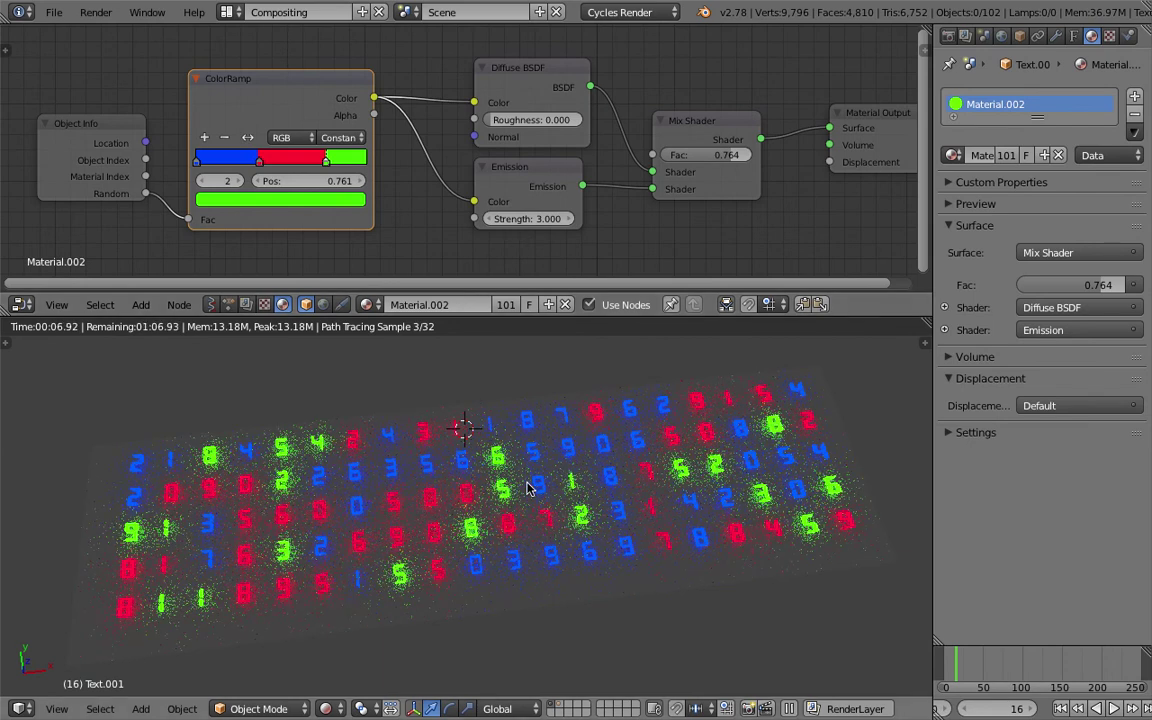
Step: Set the Emission strength to 2.0 and the Mix Shader factor to 0.673
left_click(535, 218)
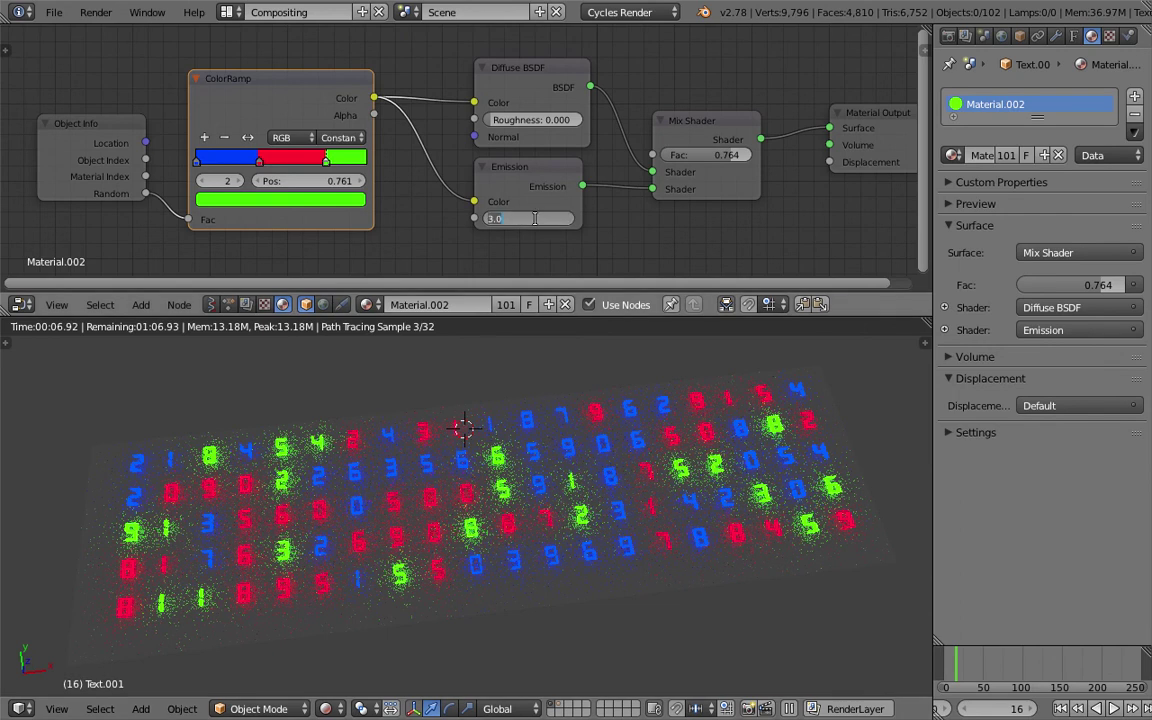
type("2")
key("Return")
left_click_drag(745, 155, 727, 160)
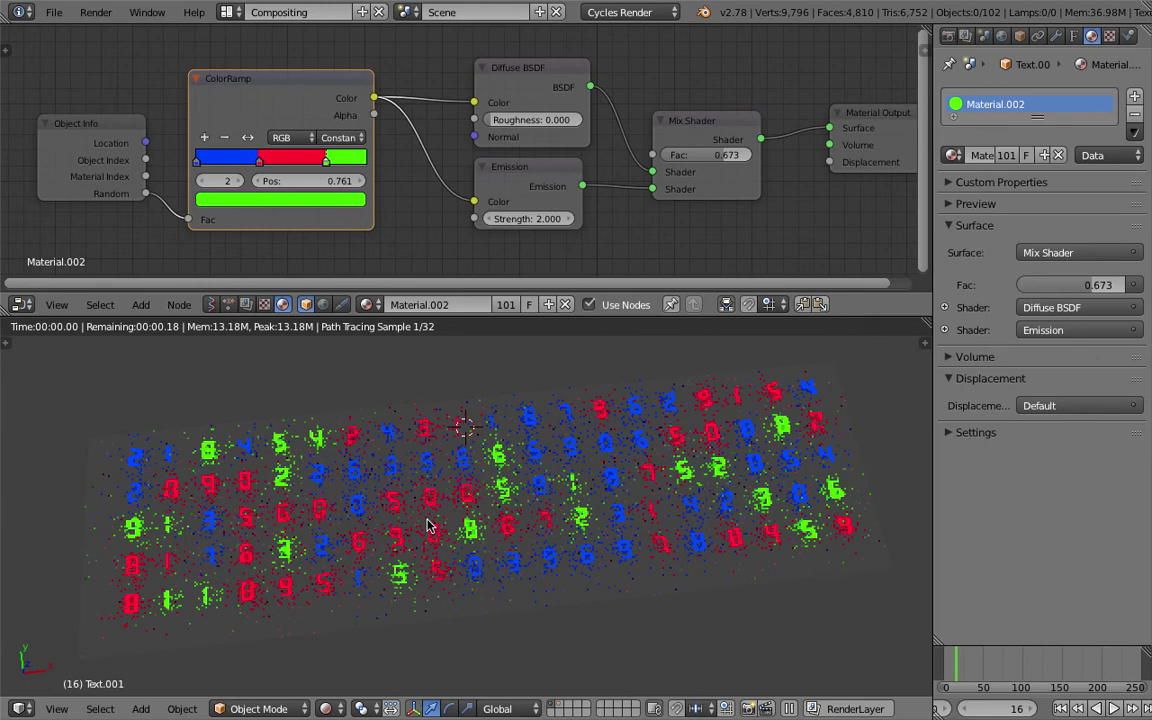
Step: Enable nodes for the World surface and darken its Background color to near black
left_click(1002, 37)
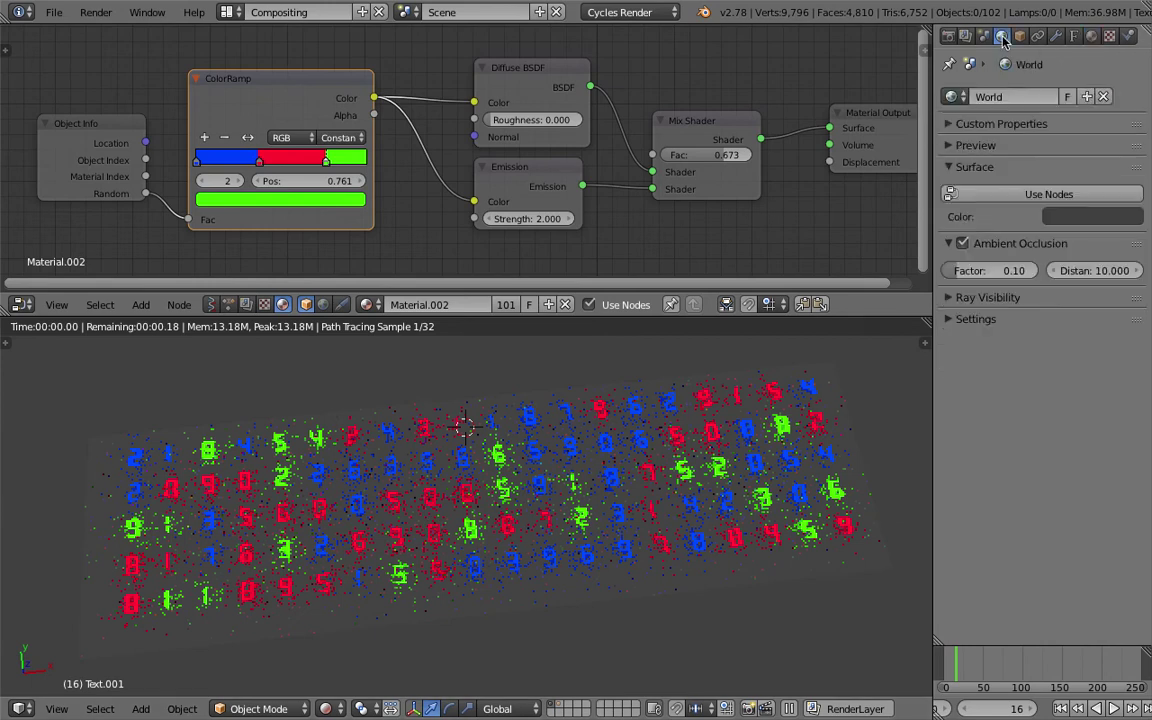
left_click(1049, 194)
left_click(1095, 226)
left_click_drag(1110, 345, 1110, 372)
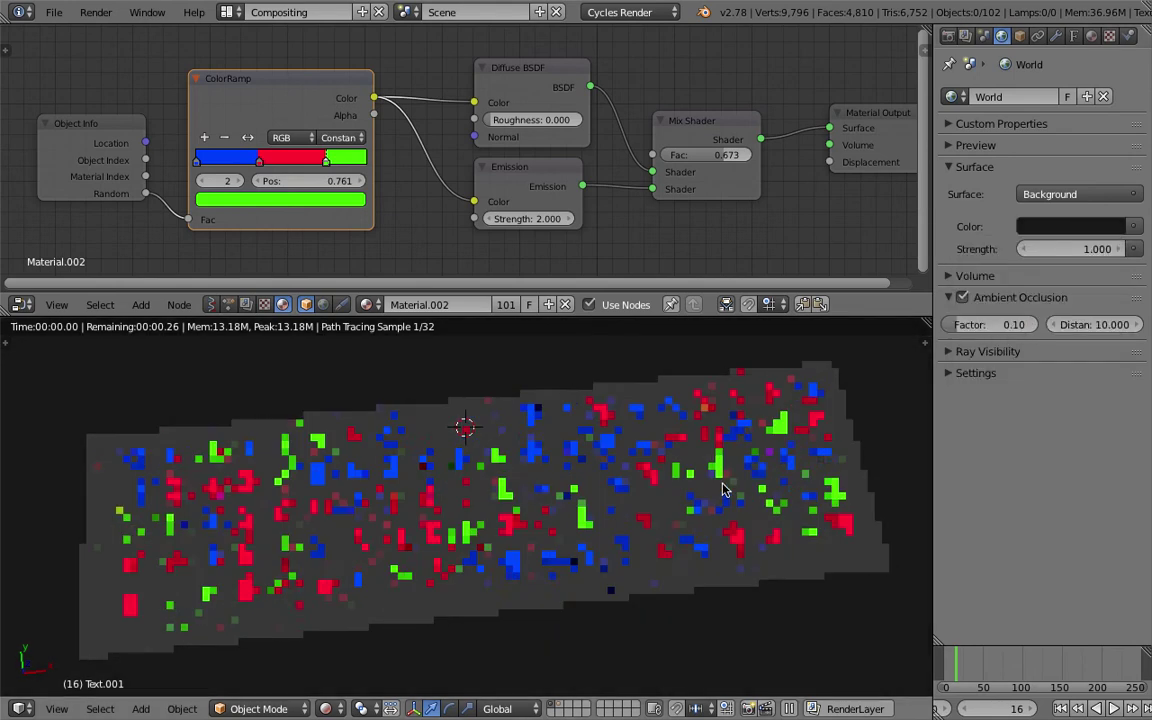
Step: Set the ground plane's Diffuse BSDF color to a lighter gray of about 0.568 and save over the existing file
middle_click_drag(650, 428, 770, 400)
right_click(831, 388)
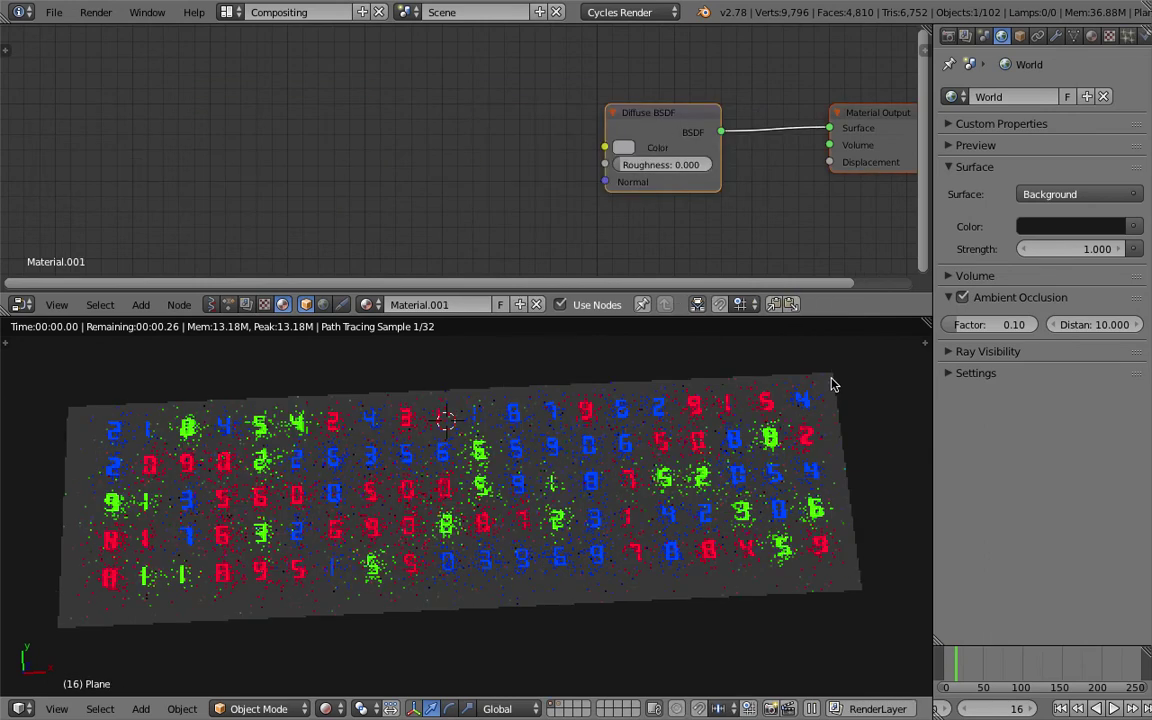
left_click(623, 147)
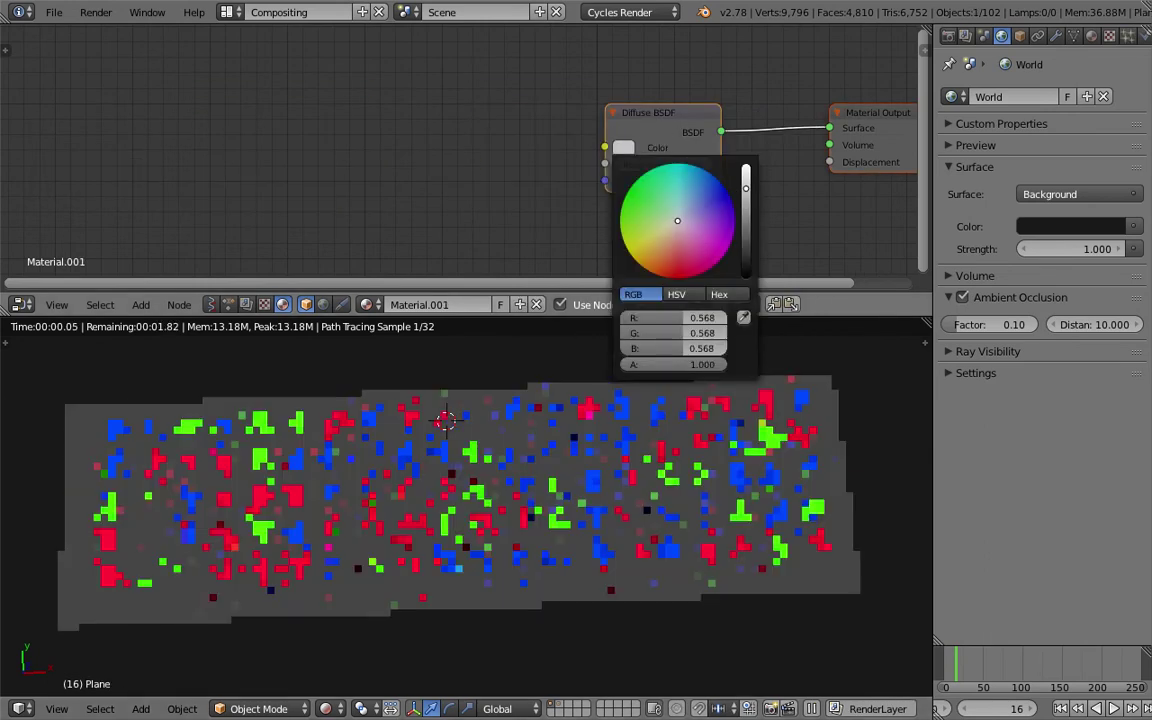
key("ctrl+s")
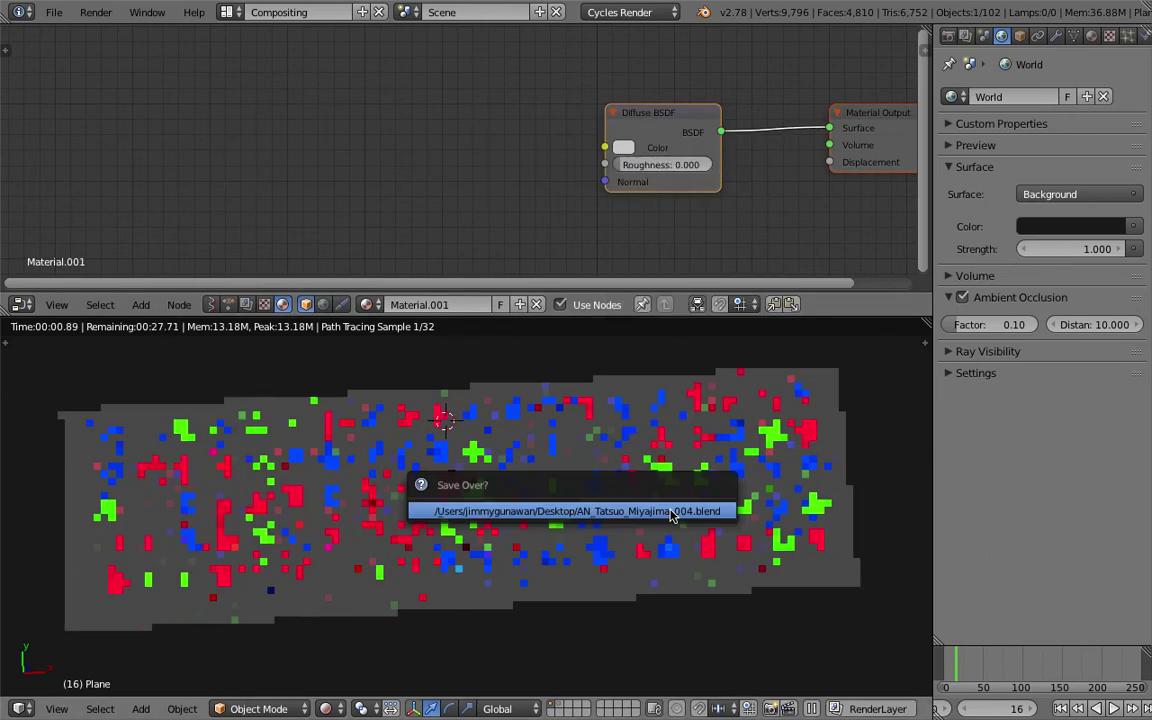
left_click(672, 515)
Step: Add a Glossy BSDF node to the plane's material and connect it to the Material Output's Surface instead of the Diffuse BSDF
key("g")
left_click(614, 167)
key("shift+a")
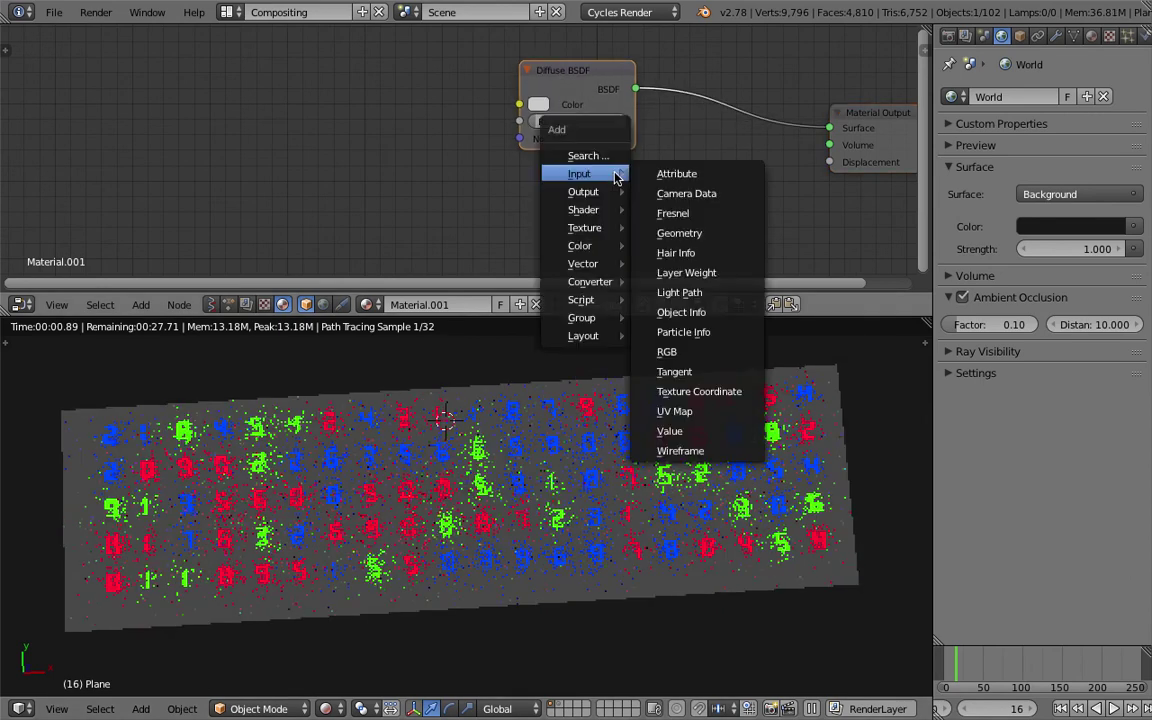
left_click(611, 157)
type("glos")
key("Return")
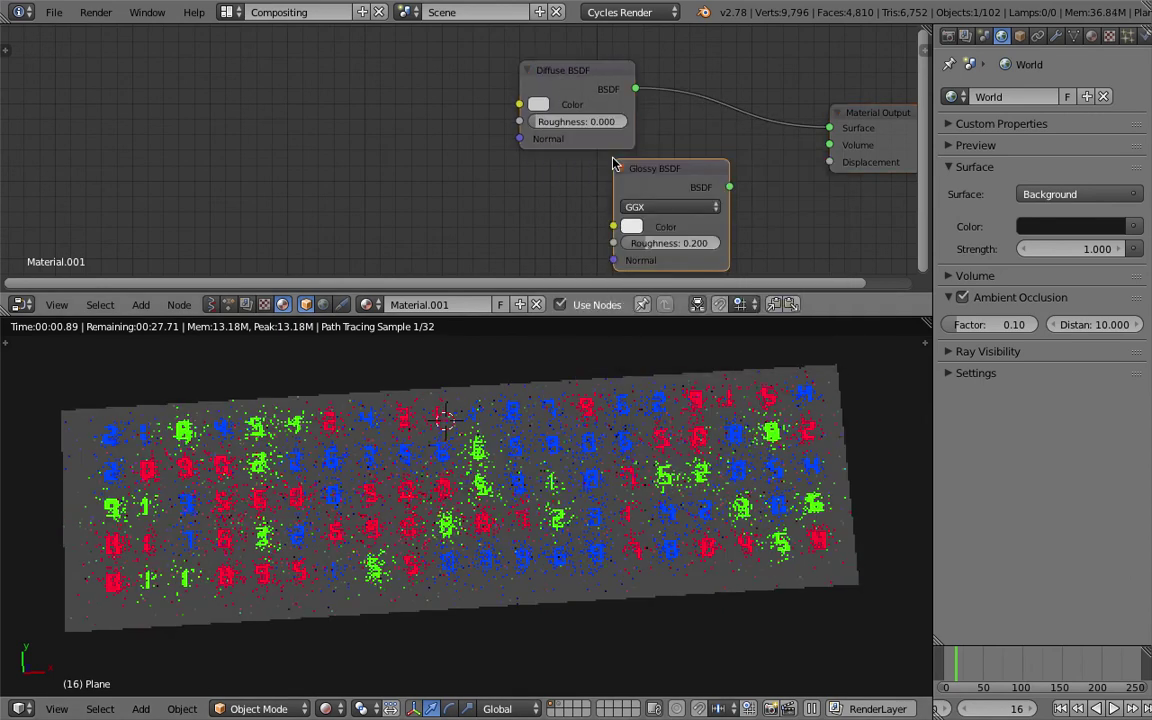
left_click_drag(729, 187, 829, 128)
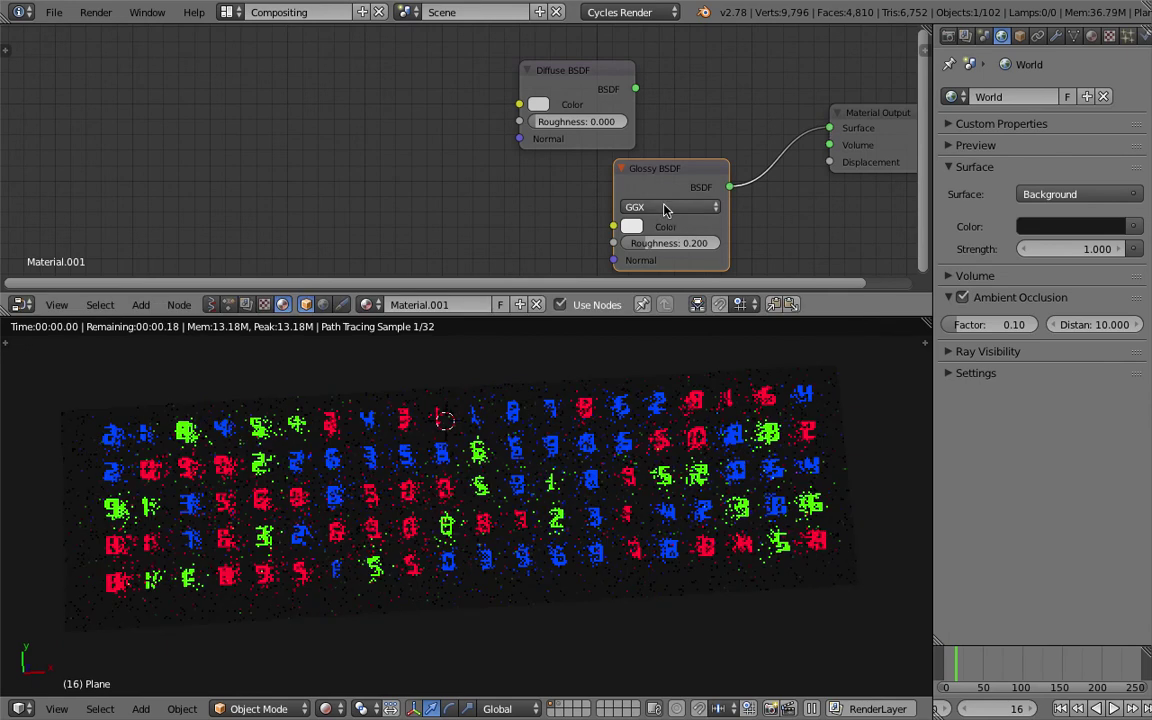
Step: Set the Glossy BSDF roughness to 0.325 and arrange the Diffuse BSDF node above it without overlap
scroll(610, 452, "up", 3)
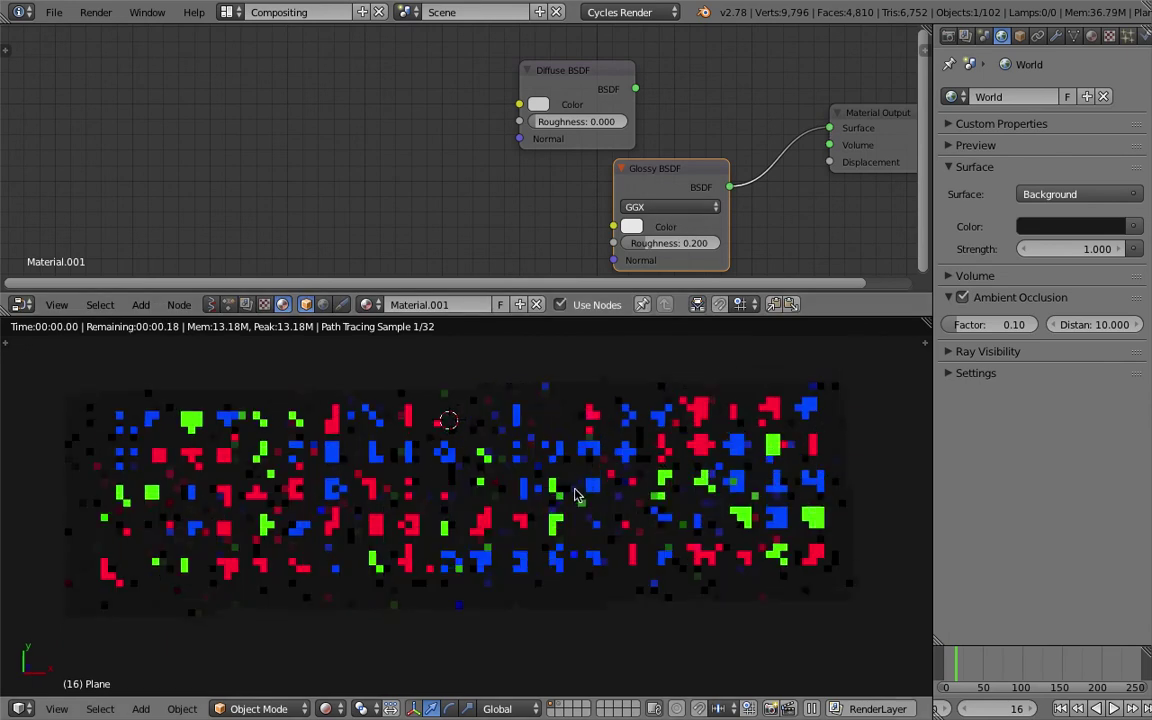
left_click_drag(668, 243, 662, 290)
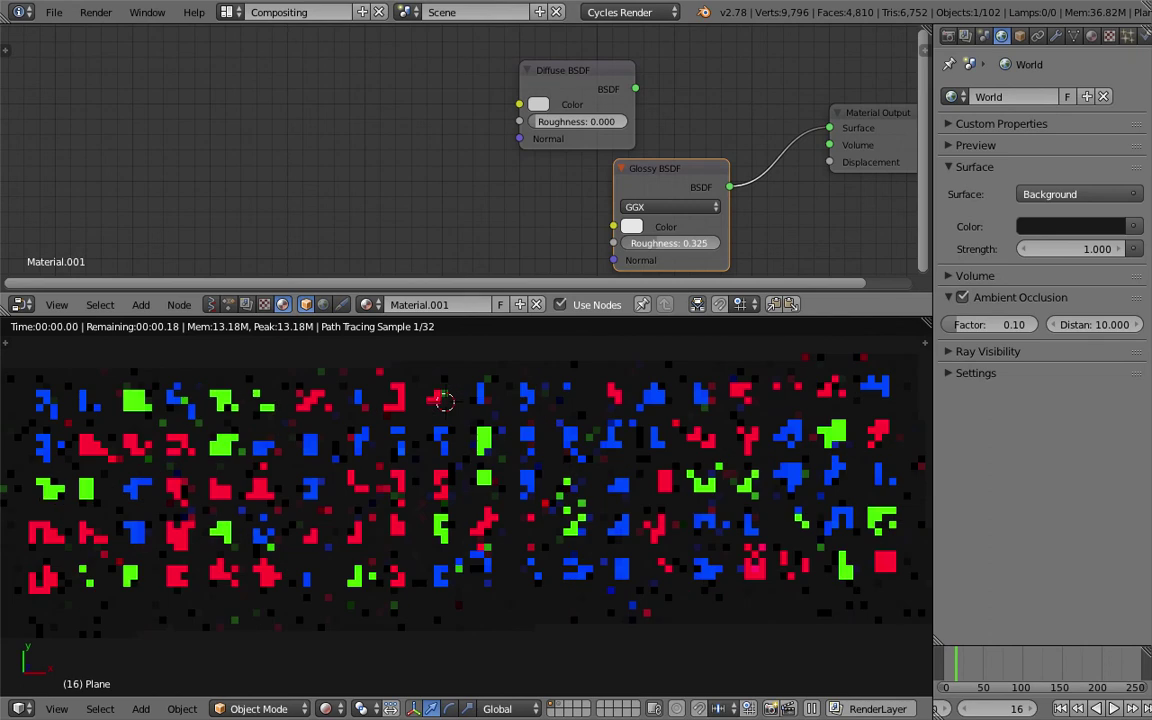
left_click_drag(660, 191, 676, 172)
left_click_drag(589, 83, 667, 77)
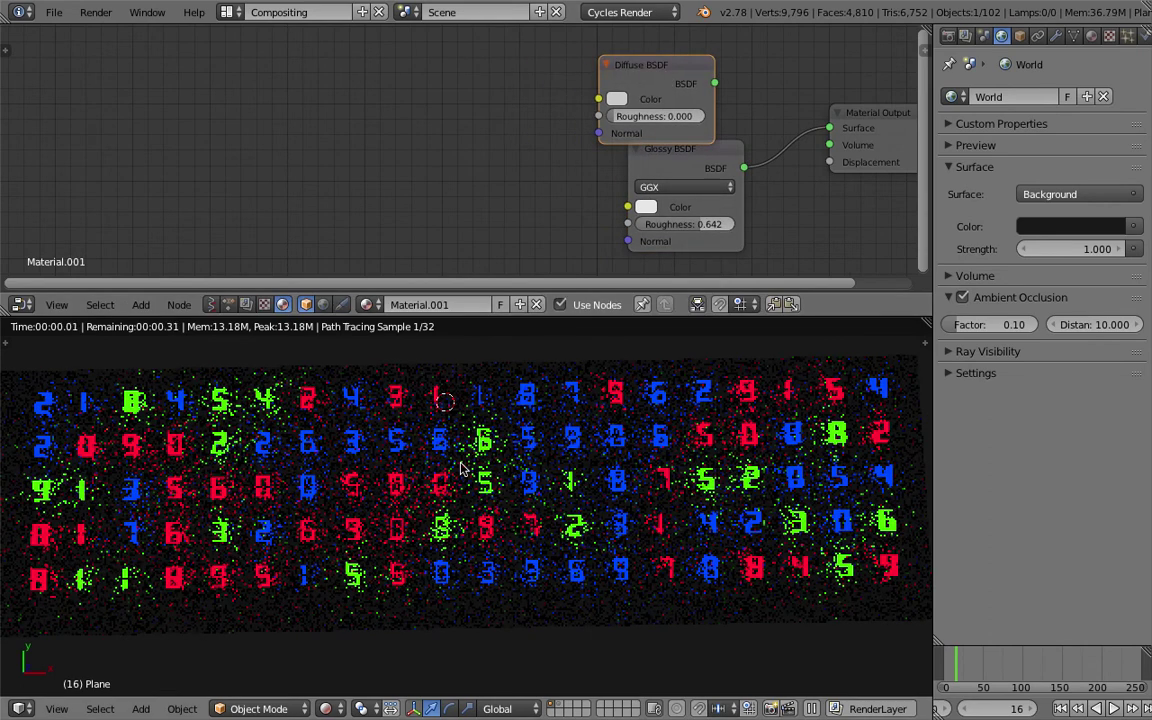
left_click_drag(706, 225, 674, 228)
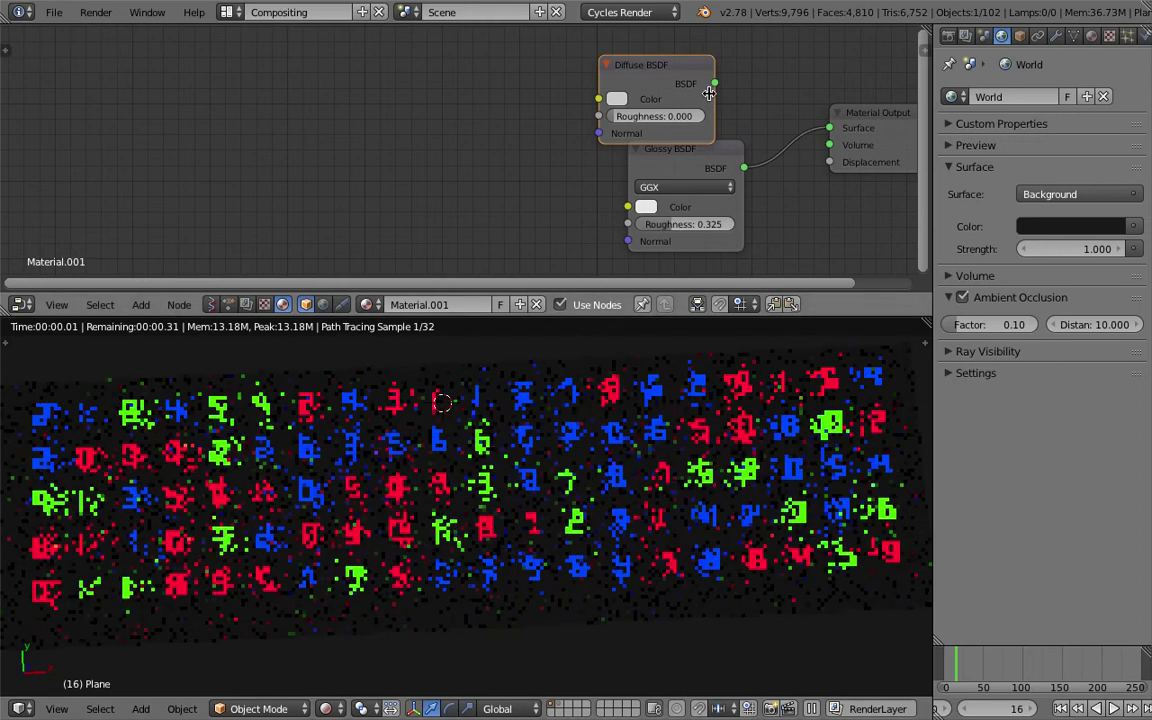
left_click_drag(708, 92, 711, 76)
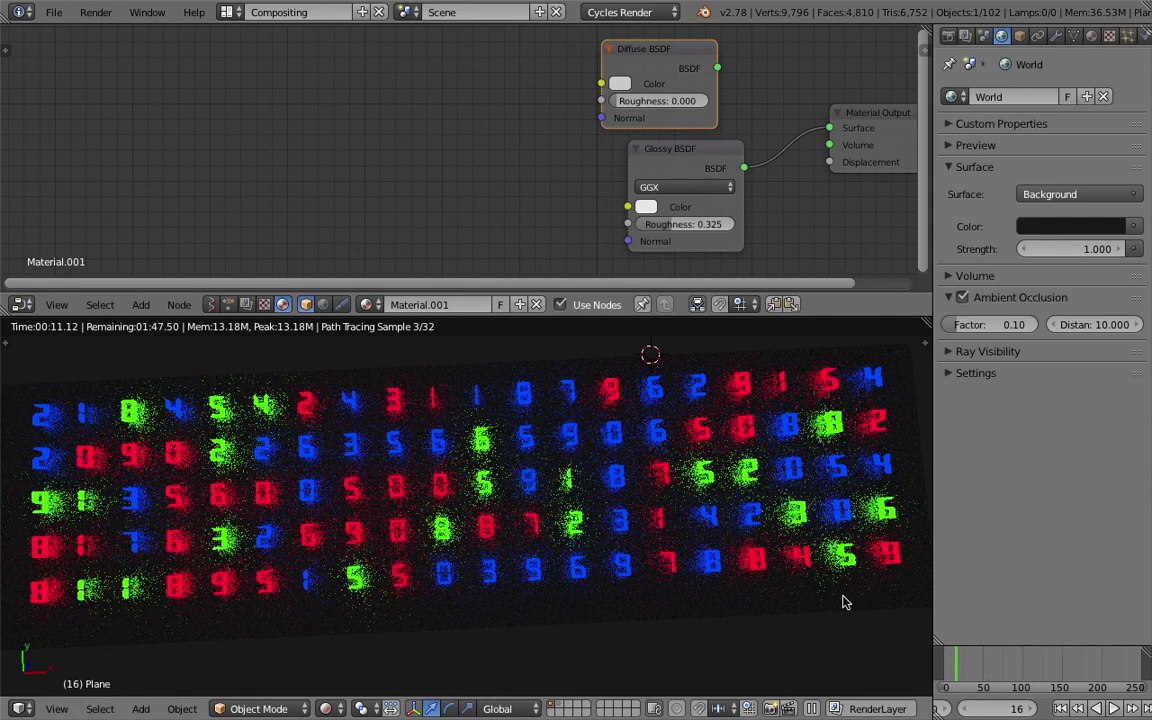
Step: Save the scene as a new version named AN_Tatsuo_Miyajima_005.blend on the Desktop
middle_click_drag(813, 617, 714, 527)
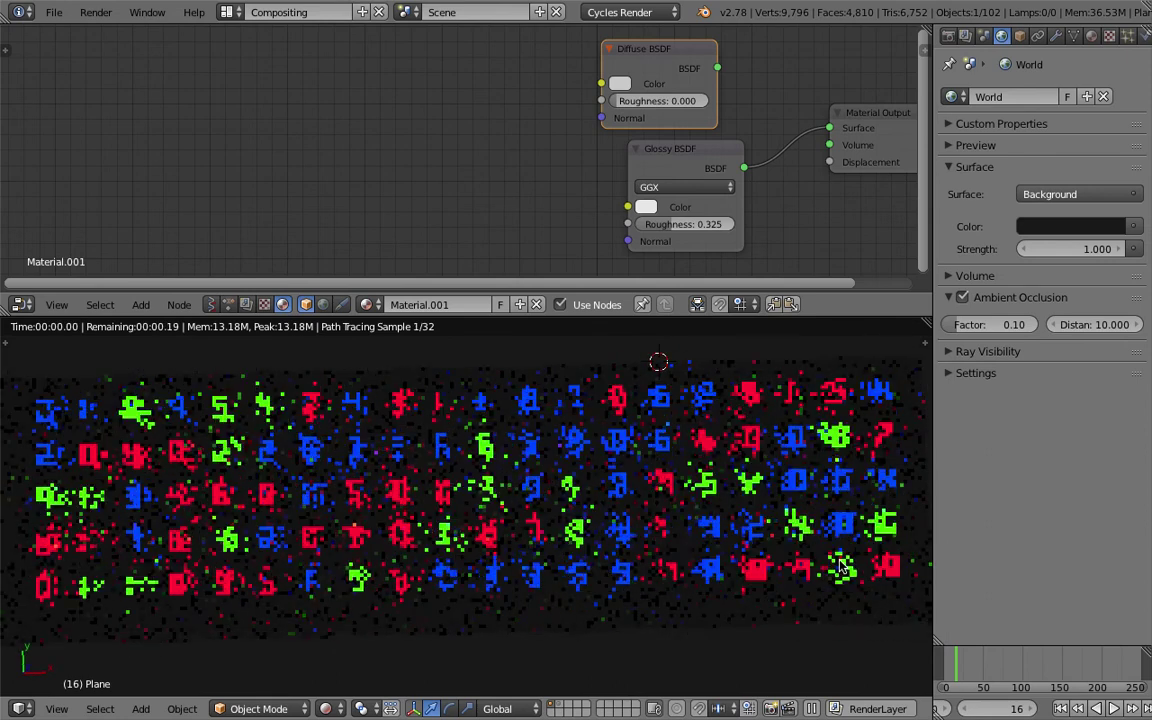
left_click(54, 12)
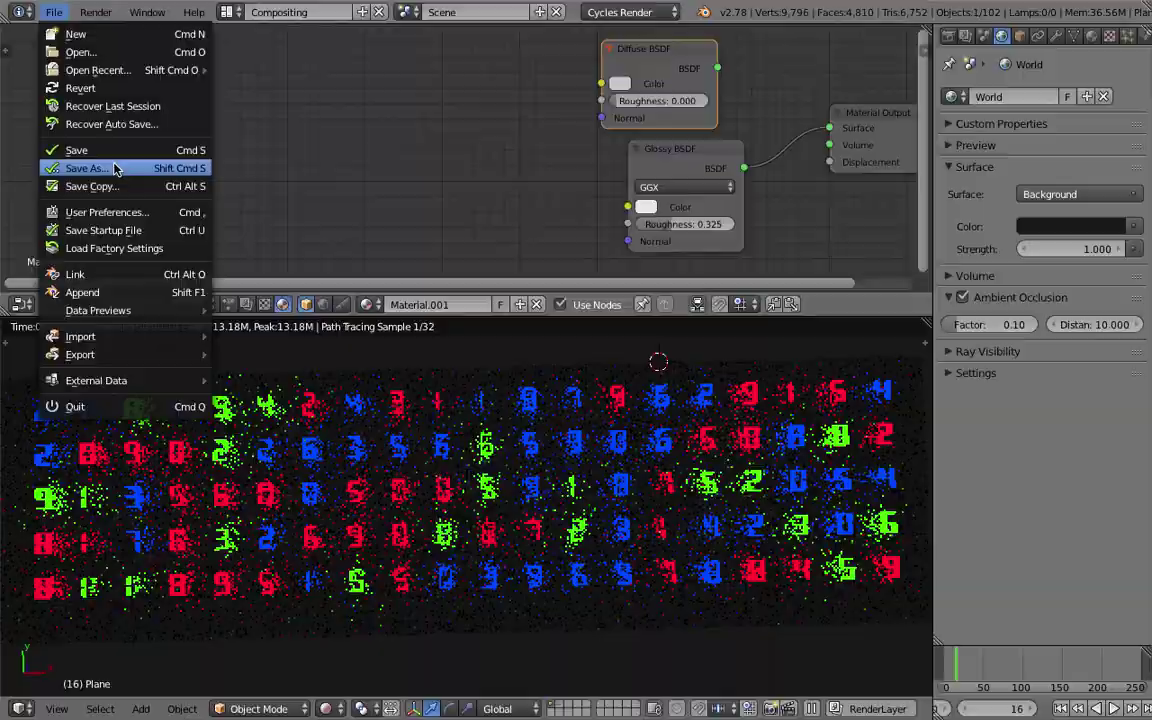
left_click(85, 159)
left_click(1020, 80)
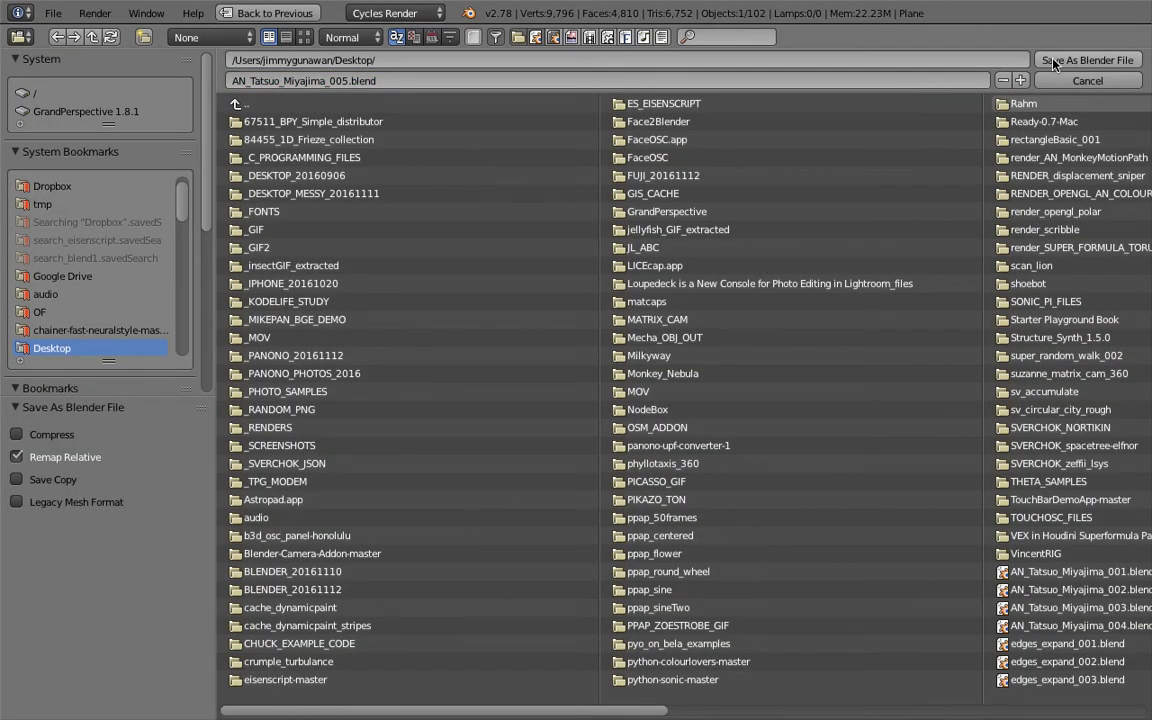
left_click(1053, 62)
Step: Reconnect the plane's Diffuse BSDF to the Material Output's Surface and darken its color to 0.102 gray
left_click_drag(717, 68, 829, 128)
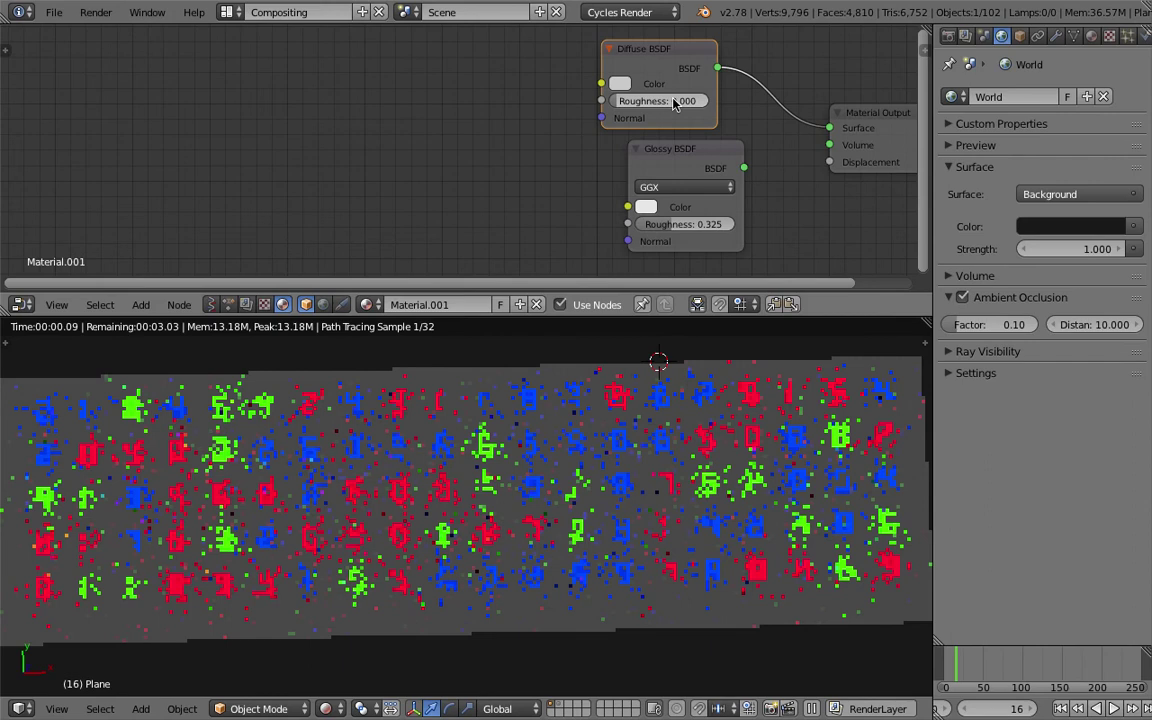
left_click(620, 83)
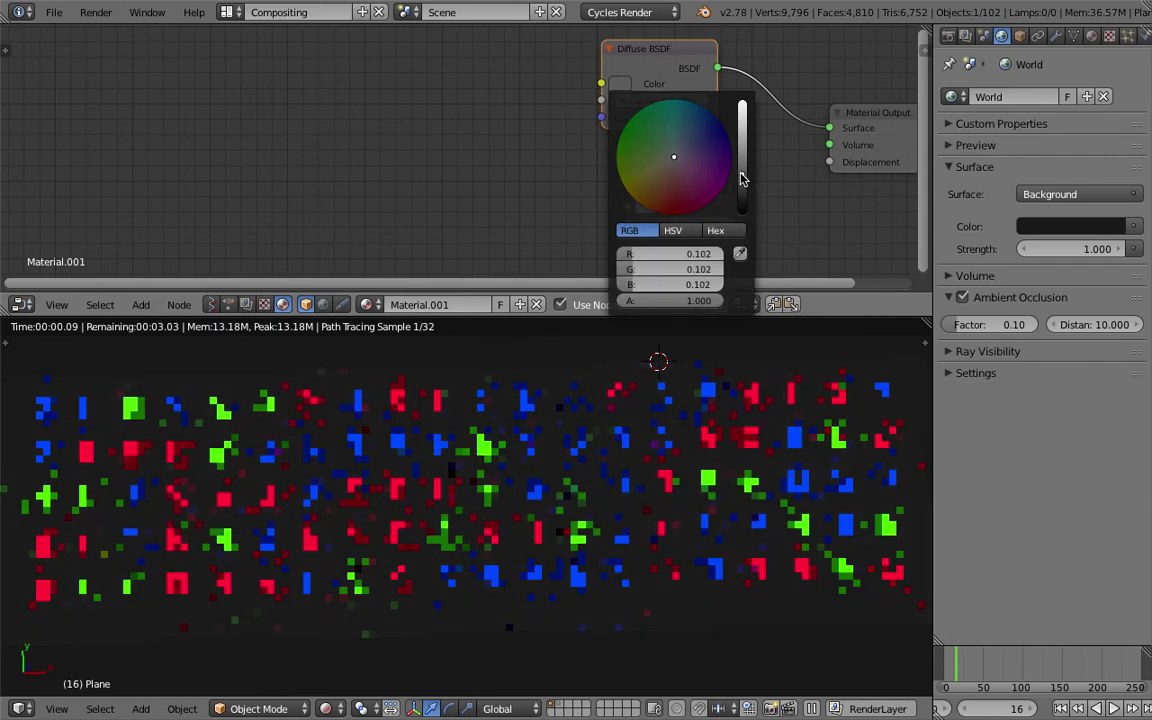
left_click(550, 355)
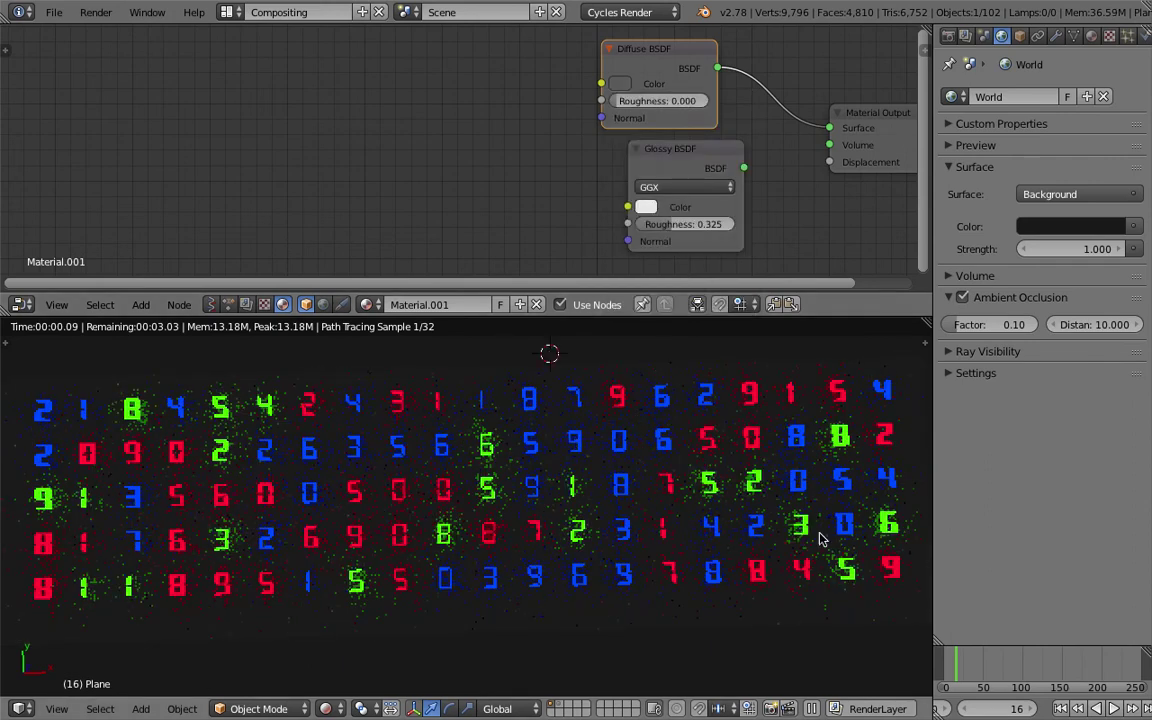
Step: Play the animation briefly up to frame 24, stop it, and save the scene over the existing file
left_click(1114, 708)
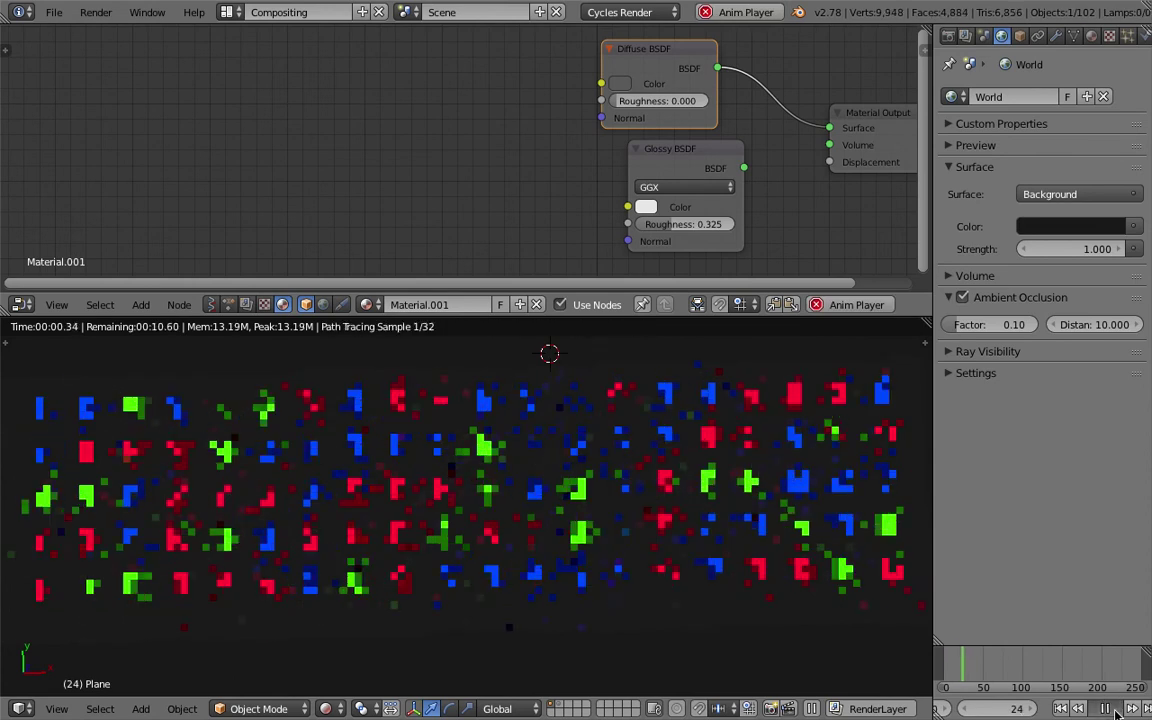
left_click(1108, 709)
key("ctrl+s")
left_click(699, 593)
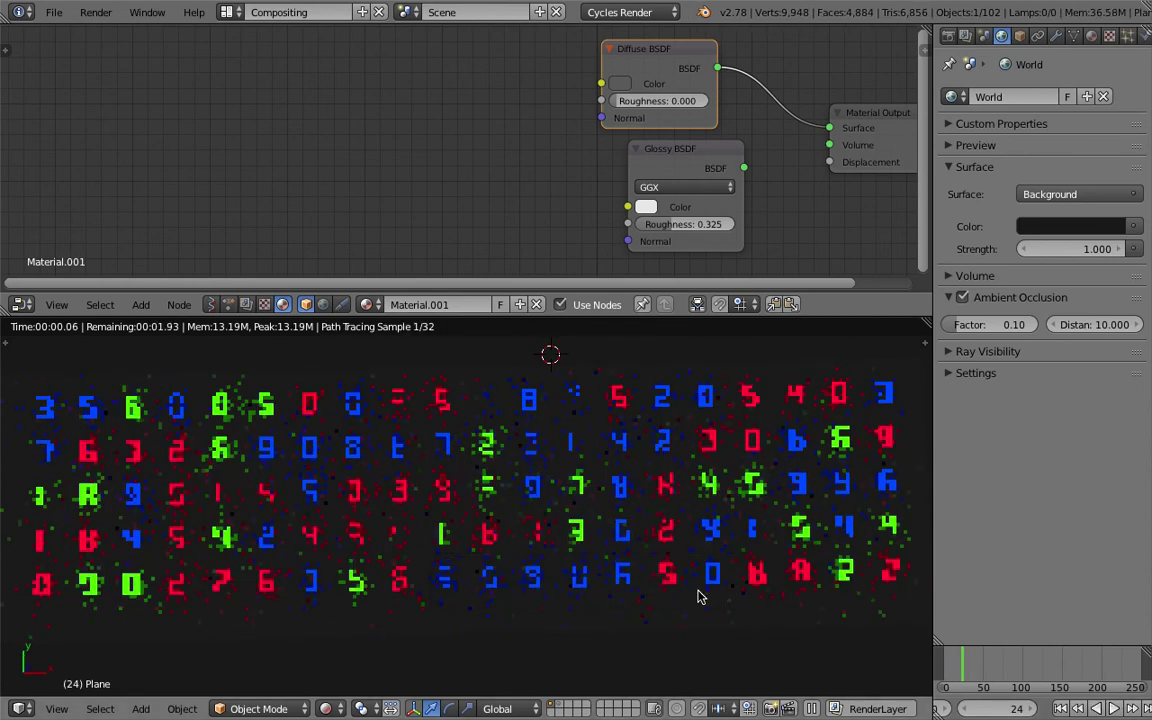
left_click(54, 12)
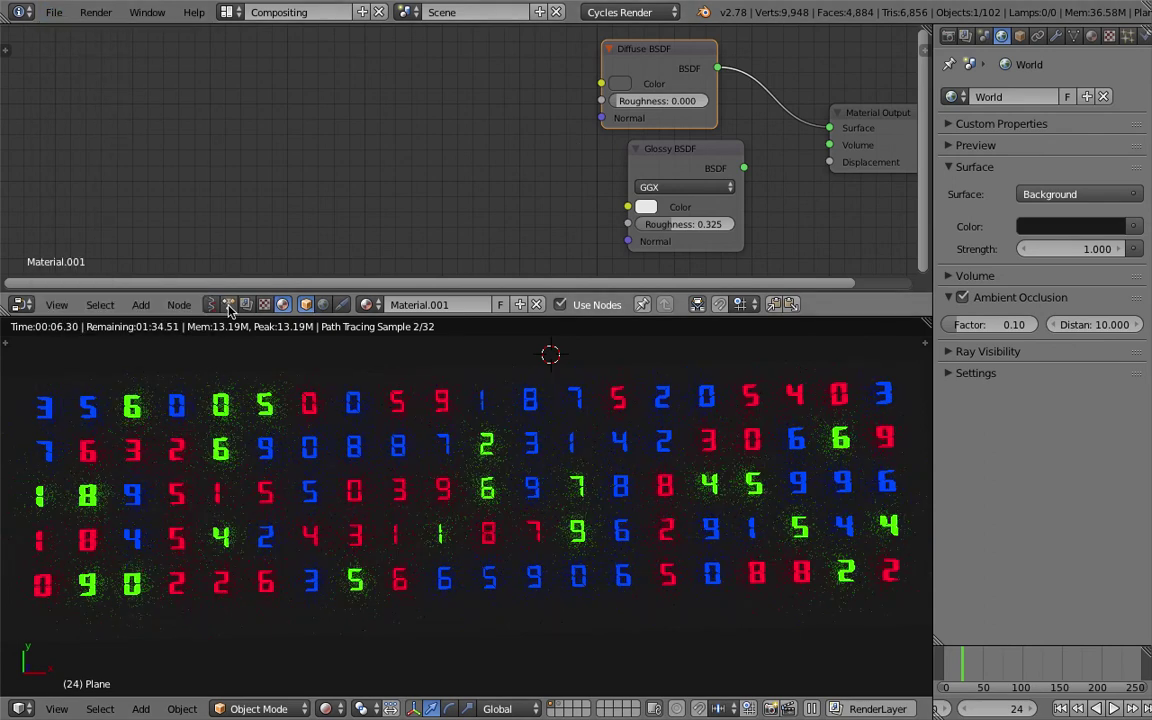
Step: Move the red stop of the digit material's ColorRamp to position 0.282 and save over the existing file
right_click(350, 400)
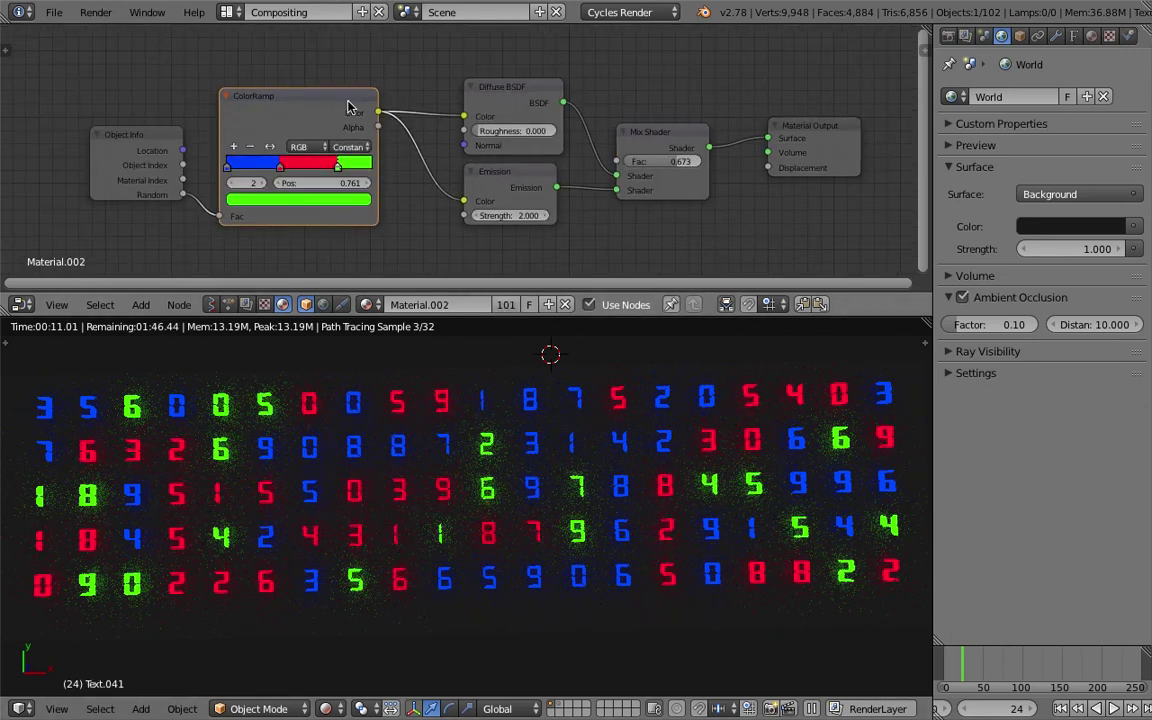
scroll(345, 103, "up", 1)
scroll(333, 97, "up", 1)
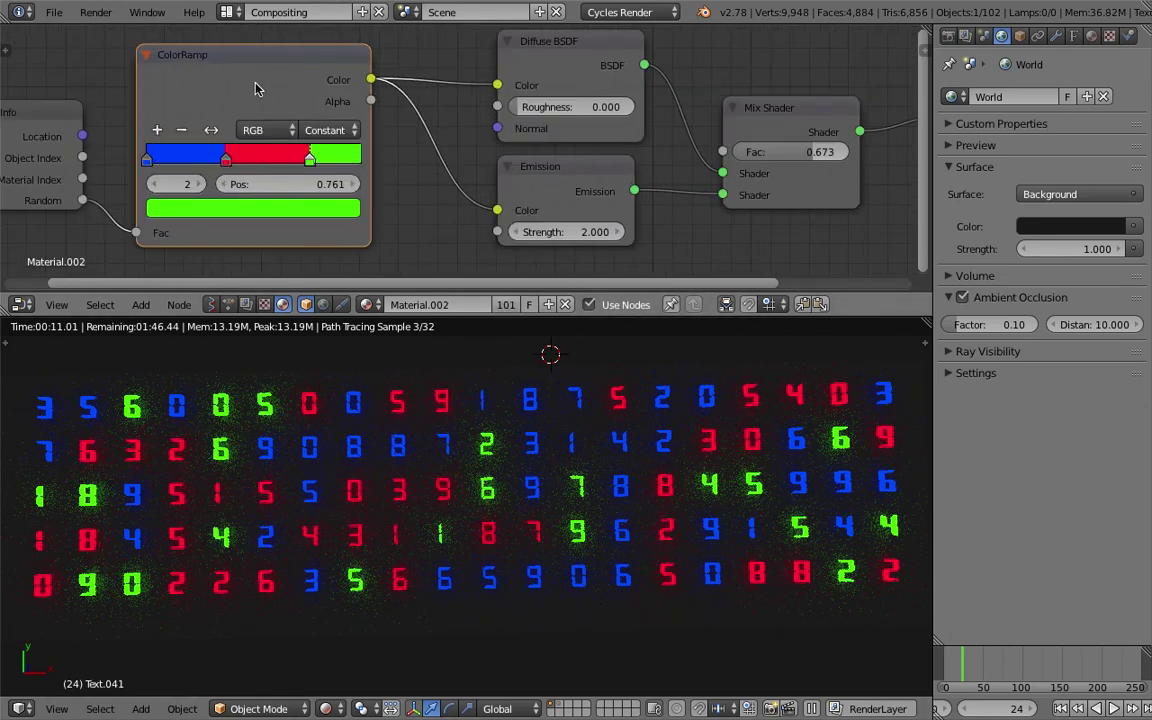
left_click_drag(318, 157, 348, 158)
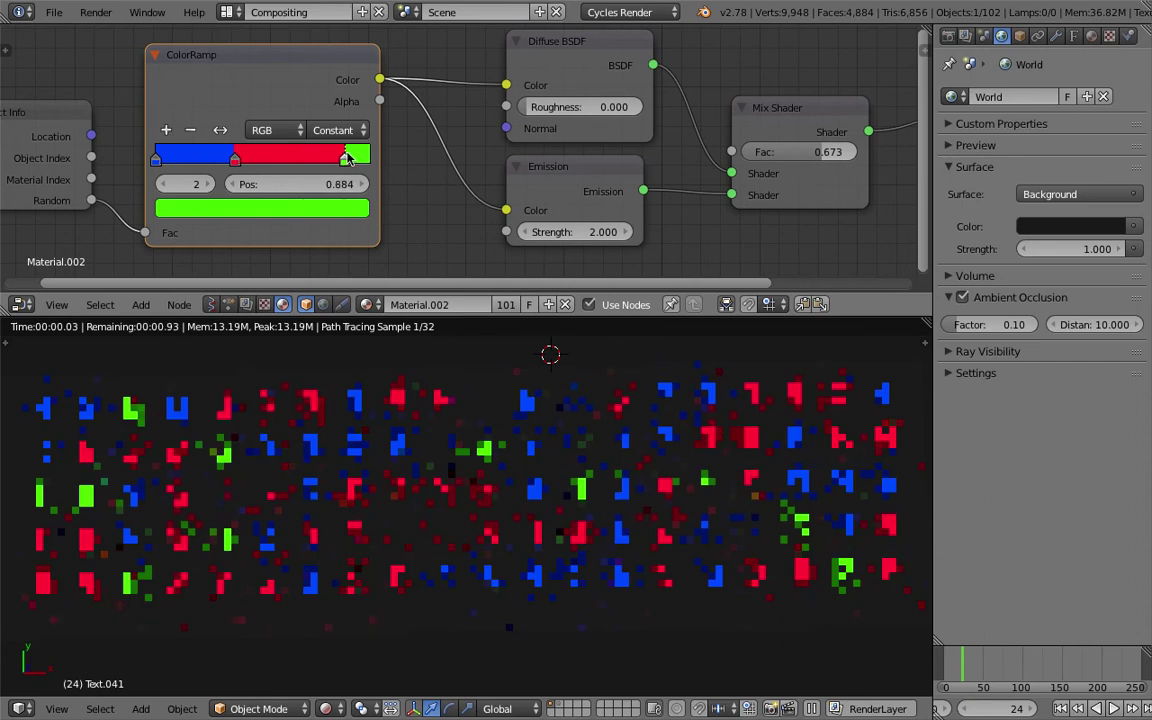
key("ctrl+z")
mouse_move(234, 157)
left_mouse_down()
mouse_move(186, 160)
mouse_move(251, 160)
mouse_move(215, 160)
left_mouse_up()
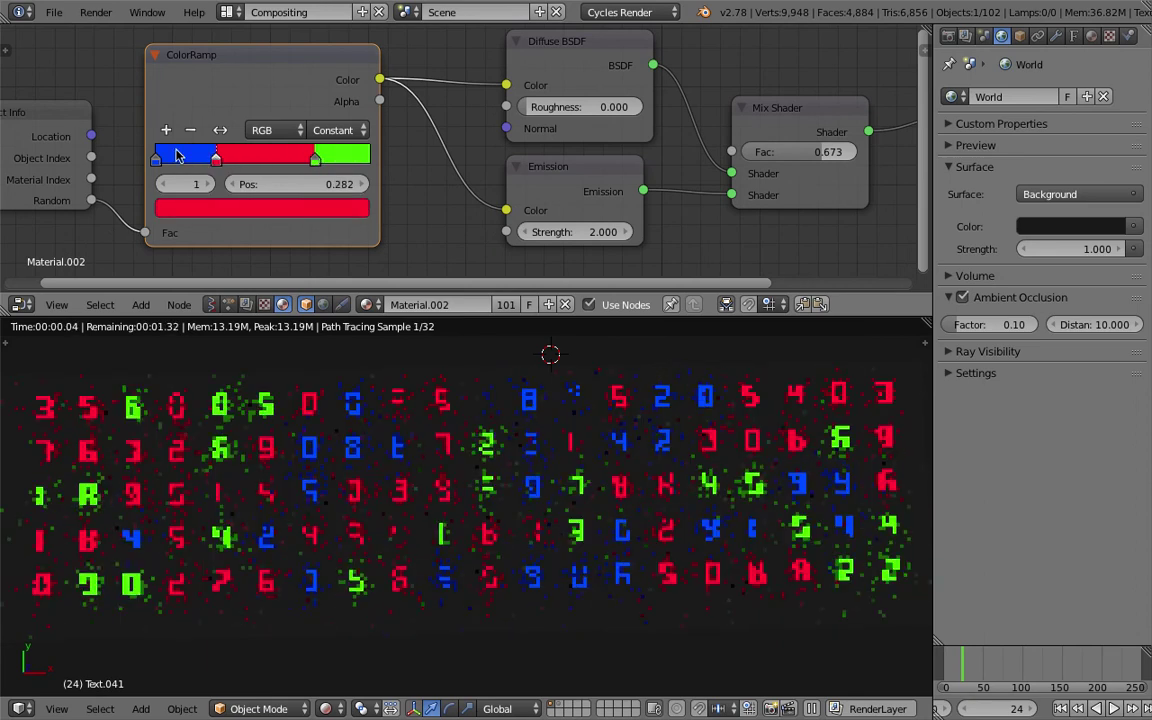
scroll(300, 160, "down", 1)
key("ctrl+s")
scroll(371, 167, "left", 3, "ctrl")
key("ctrl+s")
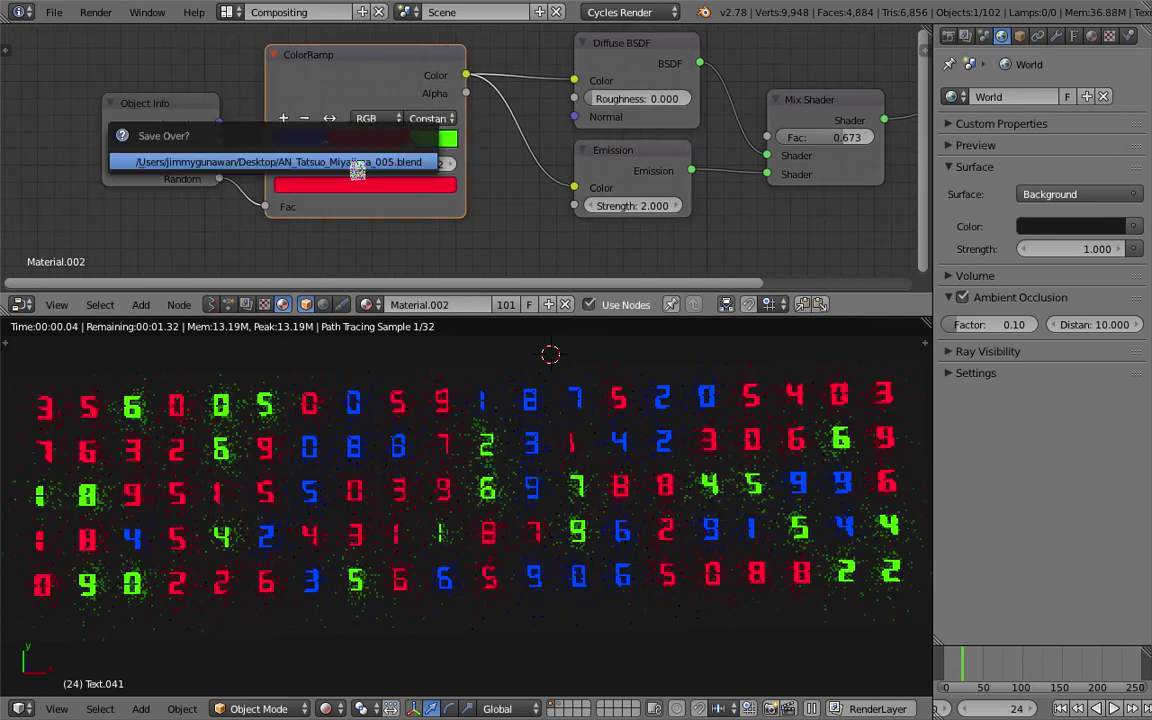
left_click(357, 170)
Step: Insert a Math node between the Object Info node's Random output and the ColorRamp's Fac input
left_click_drag(208, 116, 85, 128)
middle_click_drag(195, 180, 238, 102)
key("shift+a")
left_click(262, 196)
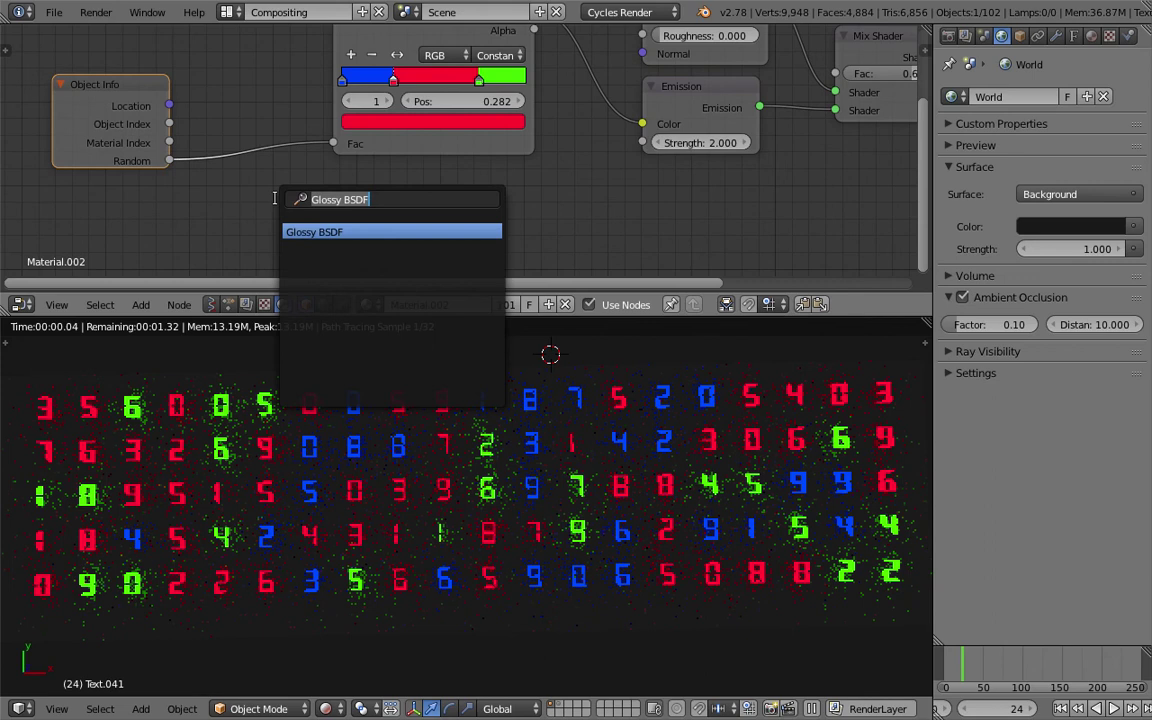
type("math")
key("Return")
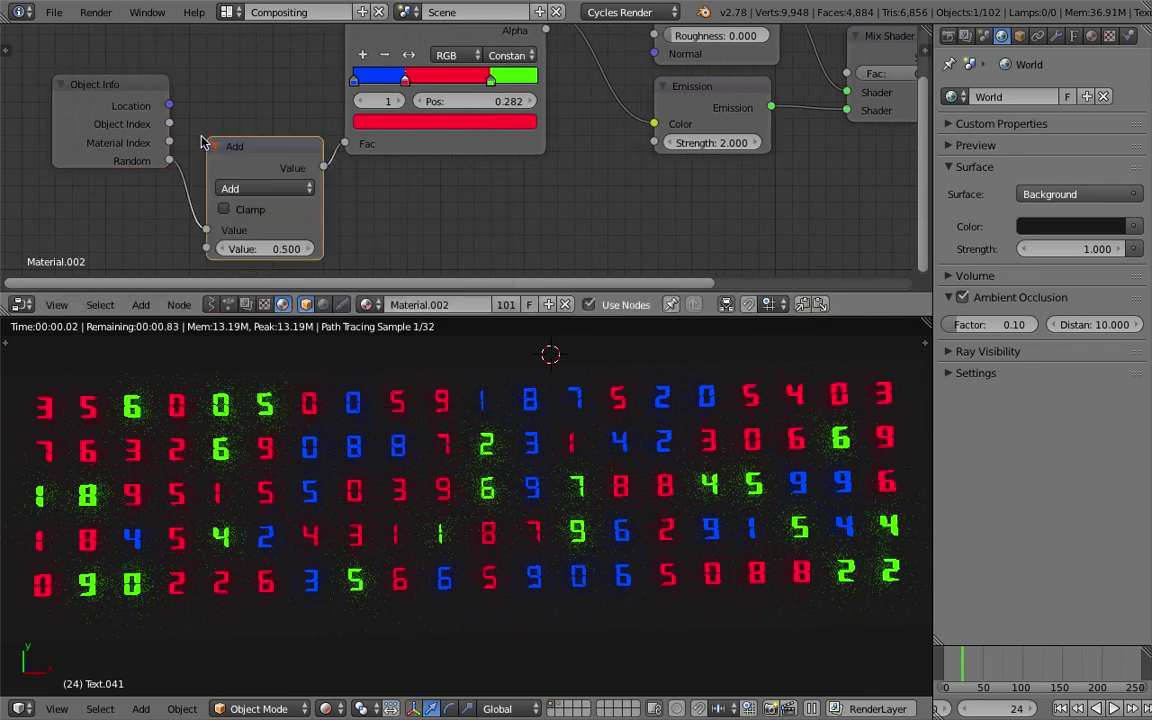
left_click(254, 143)
Step: Change the Math node's operation to Multiply with a value of 1.000 and space it apart from the Object Info node
left_click_drag(334, 222, 300, 222)
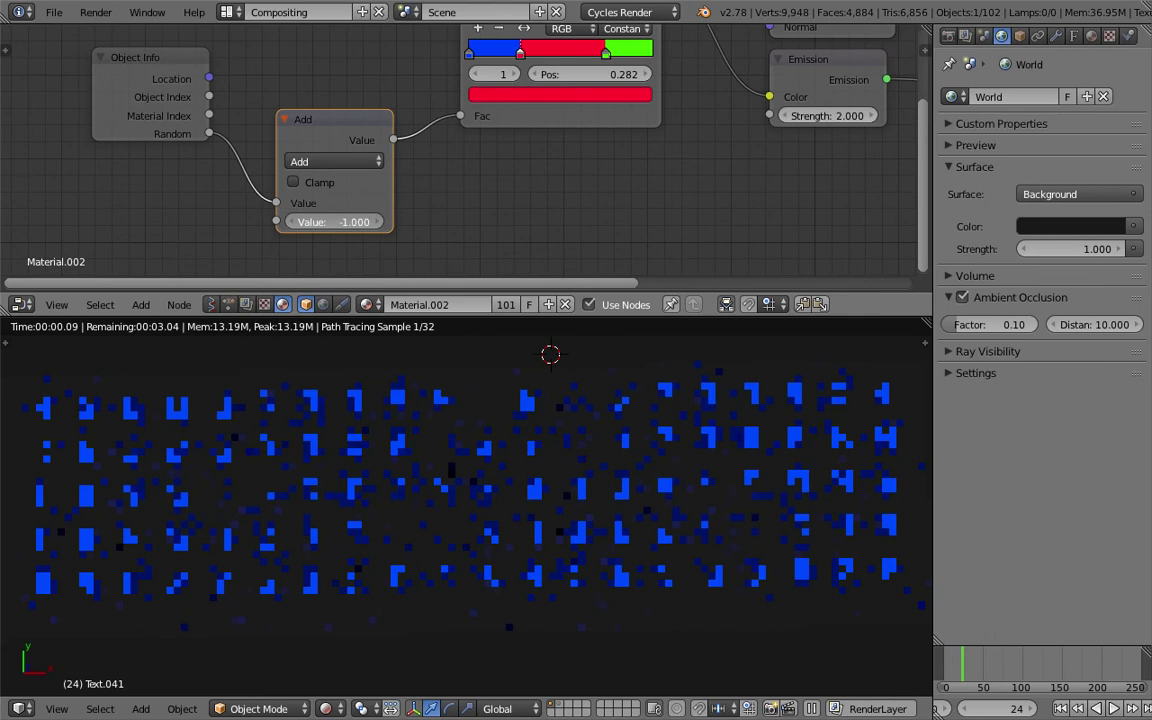
key("Escape")
left_click_drag(192, 57, 155, 70)
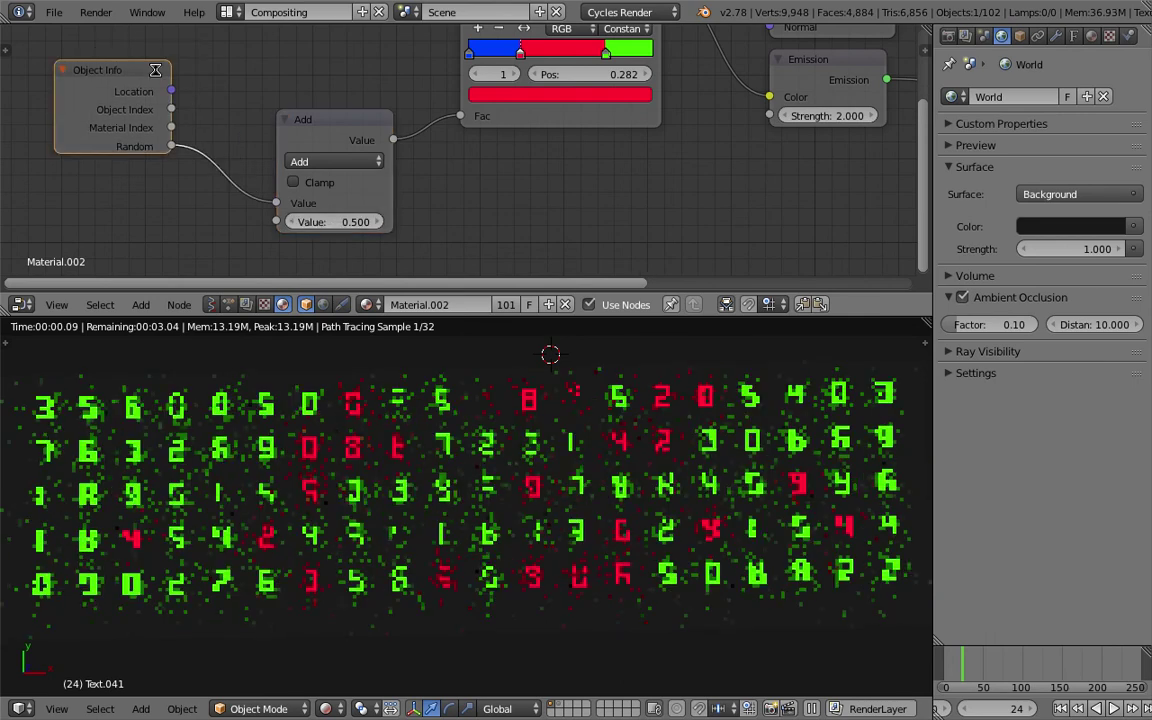
left_click(334, 161)
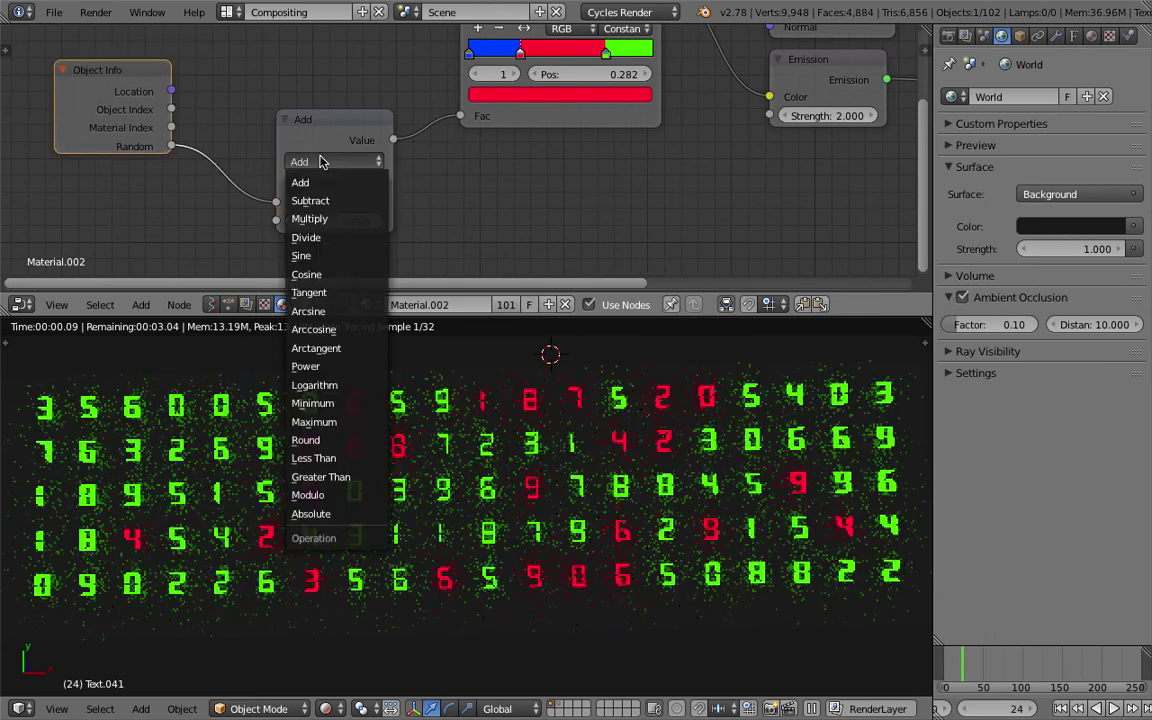
left_click(347, 218)
left_click_drag(347, 222, 290, 222)
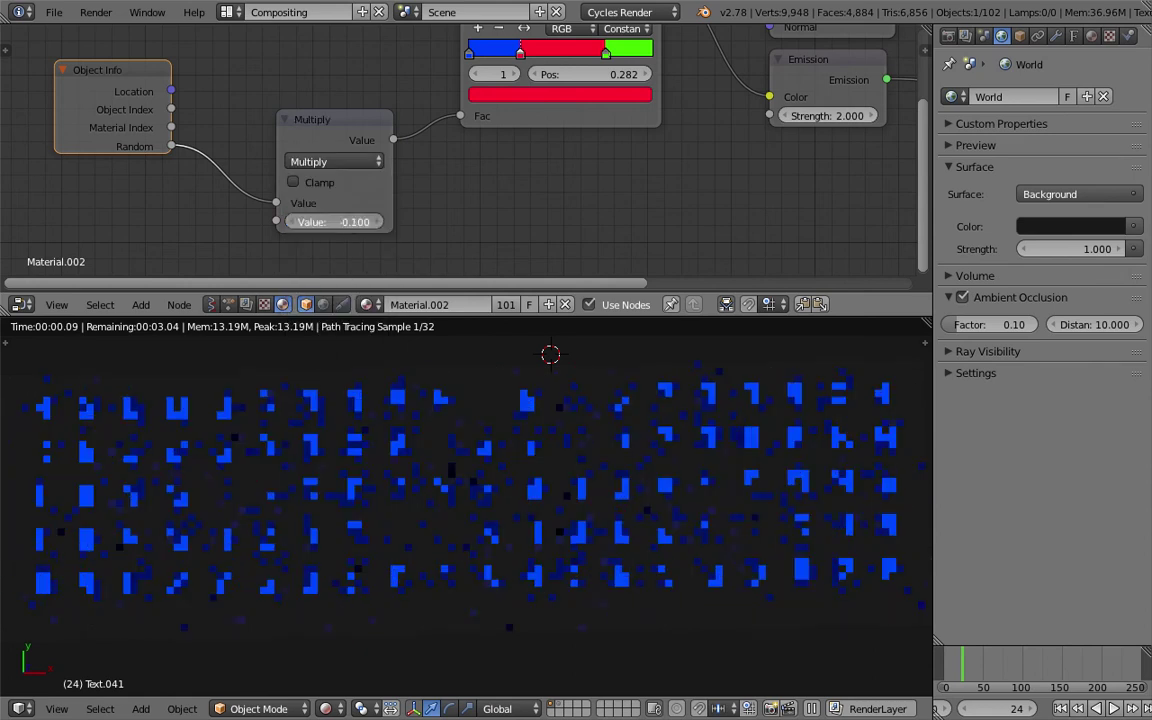
scroll(301, 118, "down", 2)
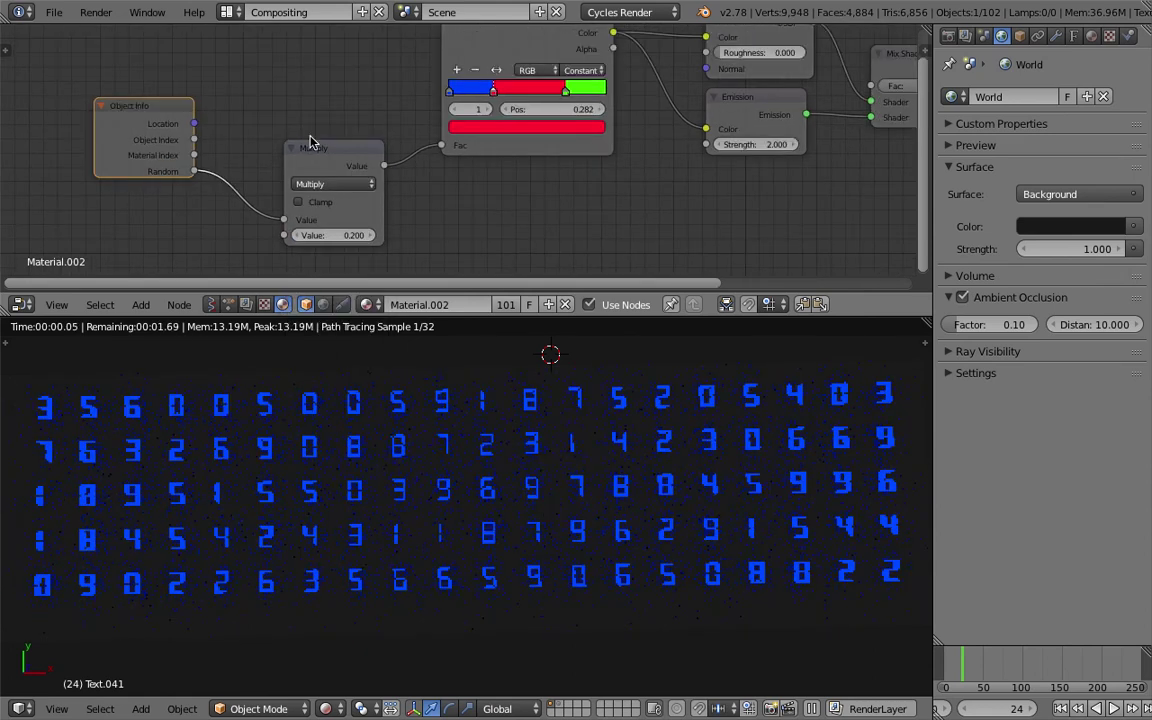
mouse_move(330, 235)
left_mouse_down()
mouse_move(375, 235)
mouse_move(340, 235)
left_mouse_up()
left_click_drag(328, 168, 305, 145)
middle_click_drag(295, 147, 330, 136)
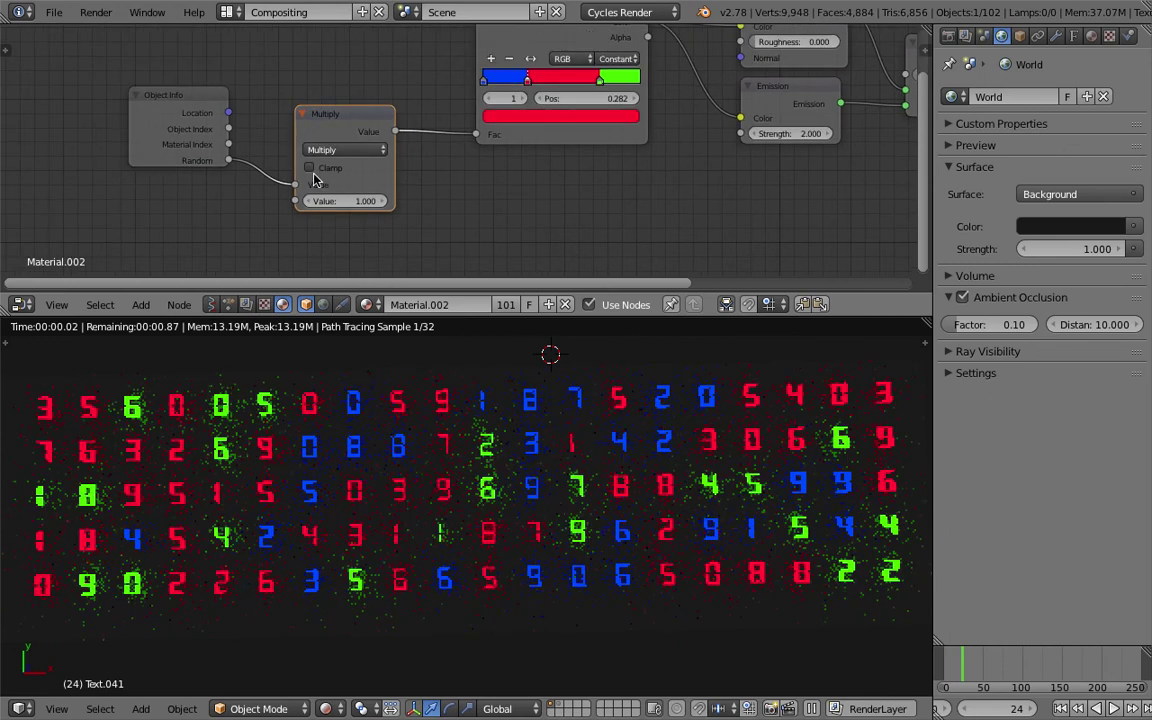
Step: Set the Multiply value to 1.700 with Clamp left off, move Object Info farther away, and save over the file
left_click(309, 167)
mouse_move(340, 201)
left_mouse_down()
mouse_move(360, 201)
mouse_move(347, 184)
left_mouse_up()
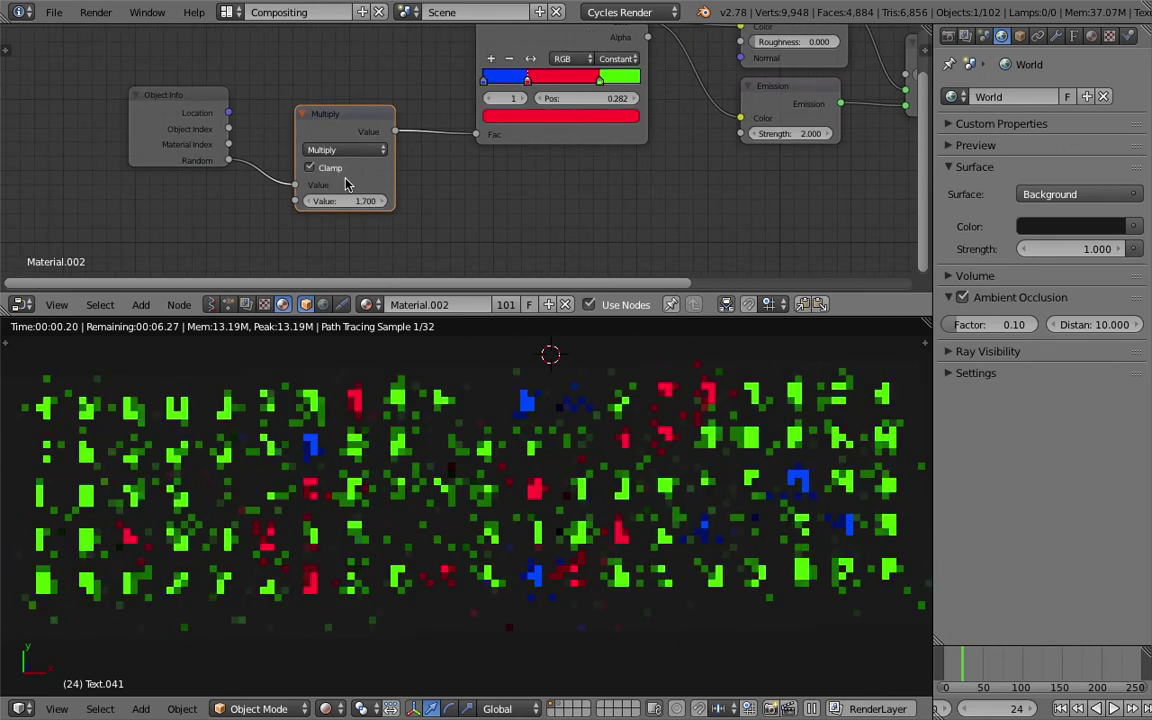
left_click(309, 167)
left_click_drag(160, 95, 107, 84)
middle_click_drag(256, 120, 273, 122)
key("ctrl+s")
left_click(273, 122)
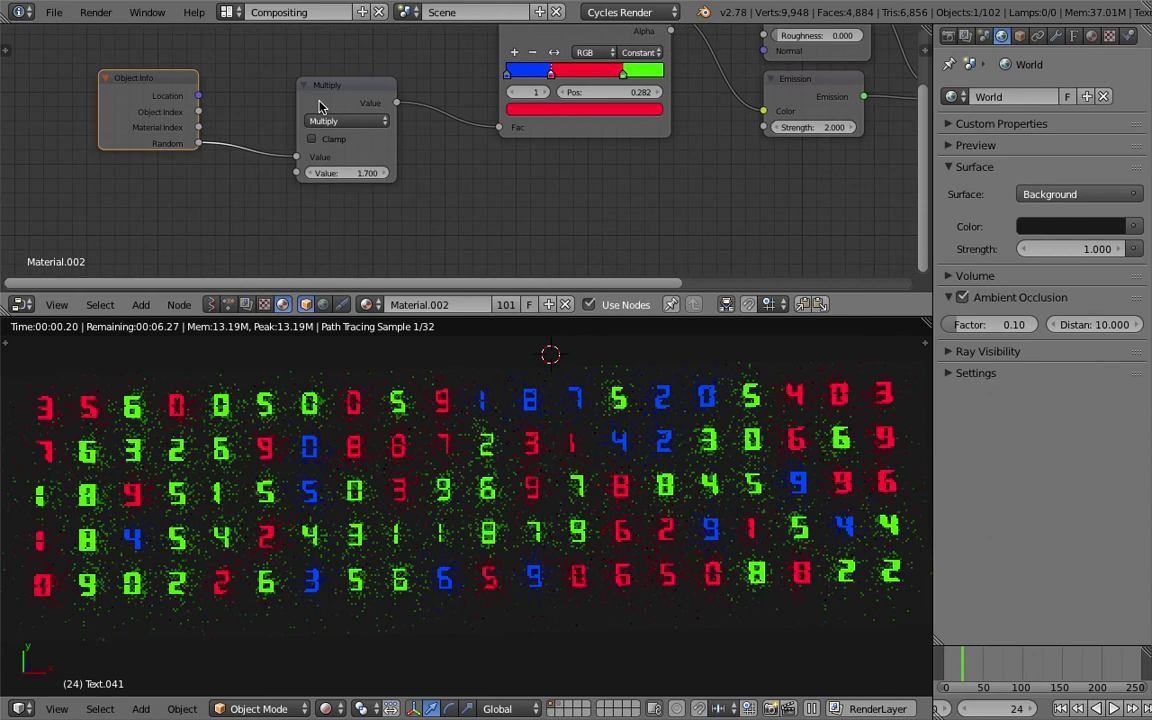
Step: Set the Multiply node's value to 0.500 and lower the node between Object Info and ColorRamp
middle_click_drag(315, 105, 311, 113)
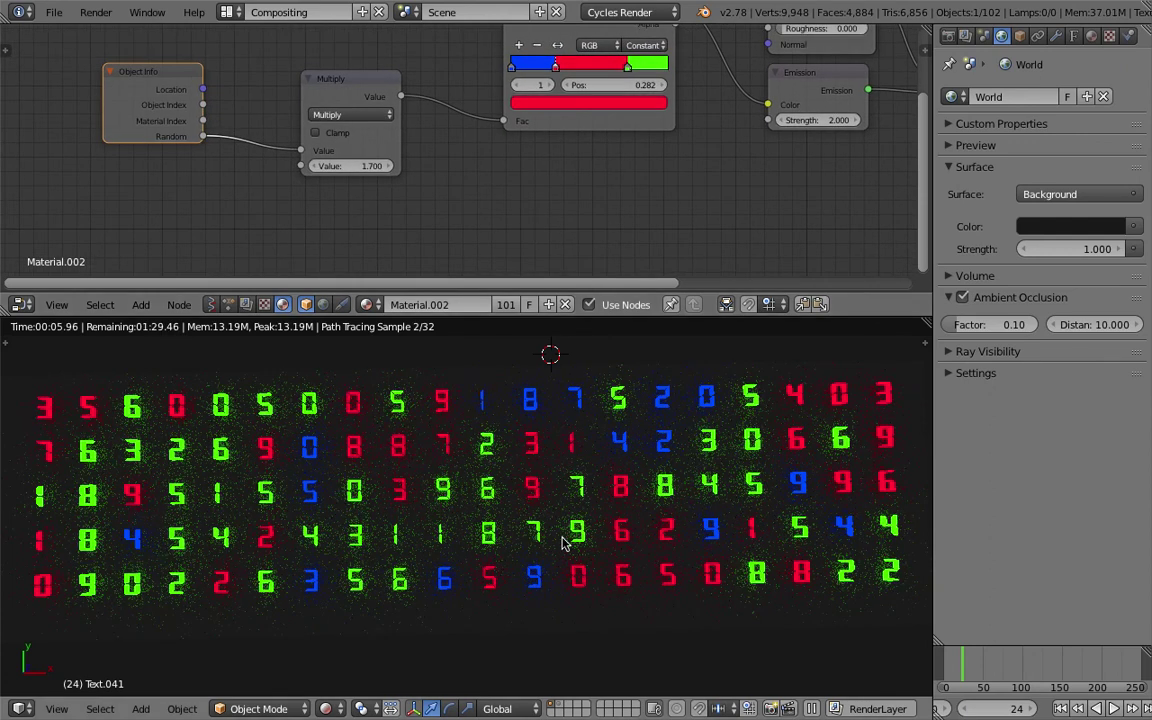
left_click_drag(350, 165, 330, 165)
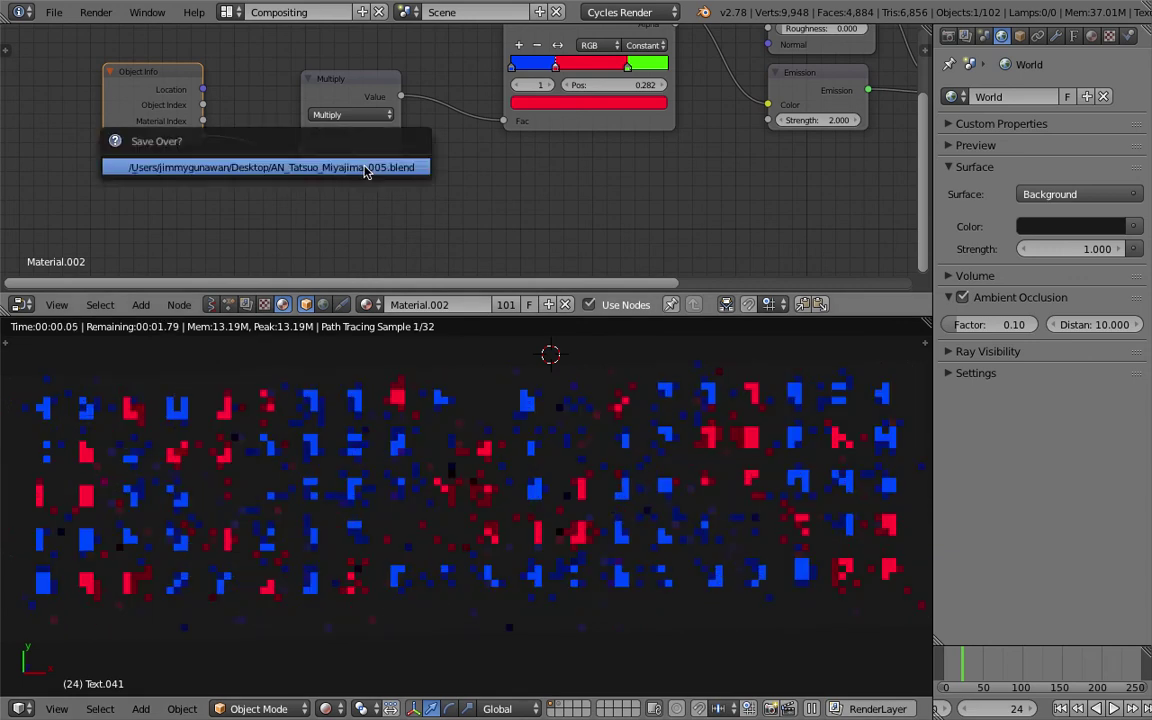
left_click(382, 115)
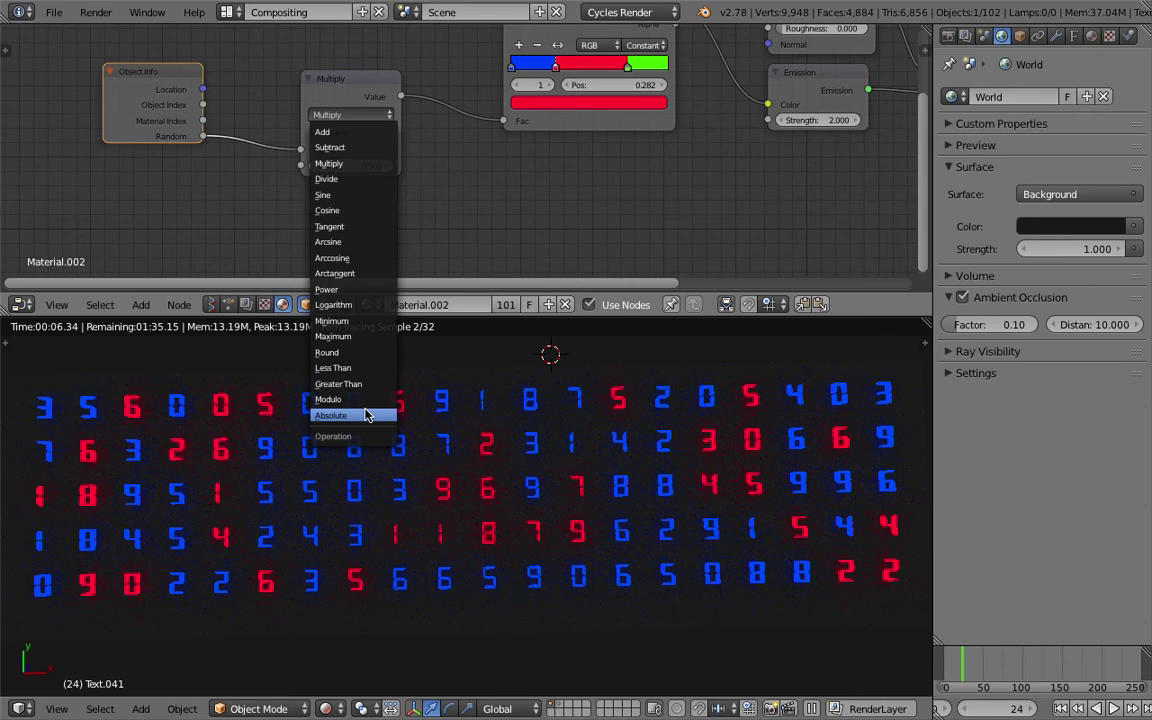
left_click_drag(355, 86, 366, 119)
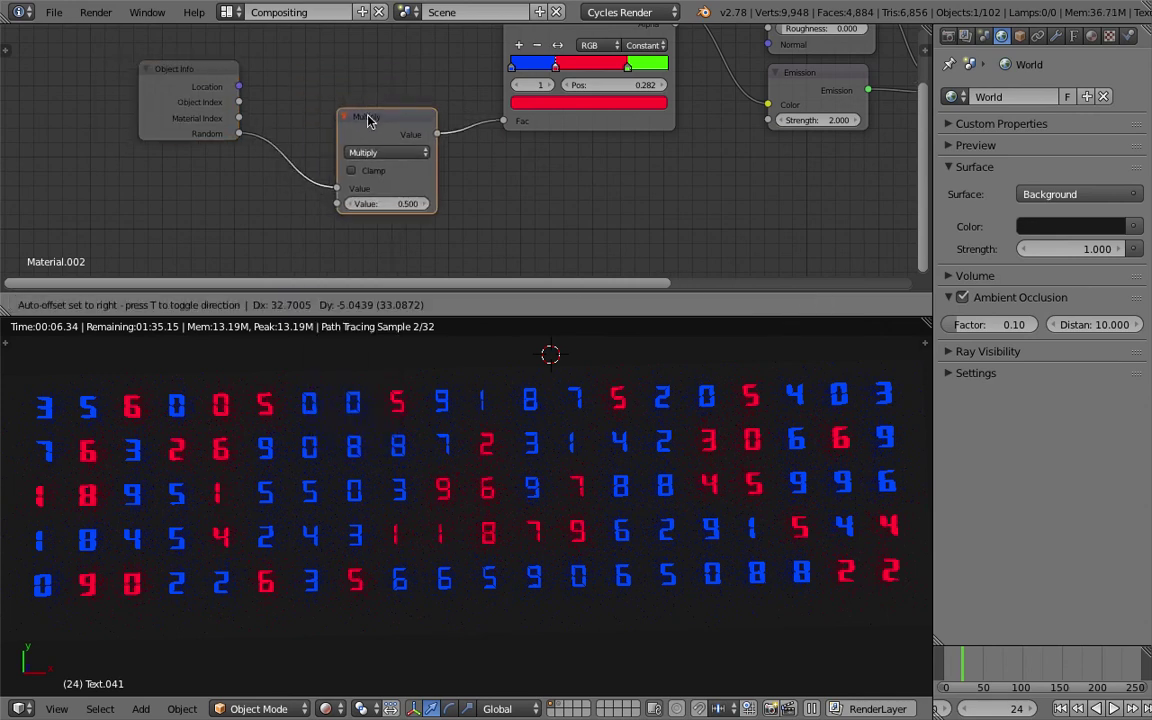
left_click_drag(368, 121, 380, 119)
scroll(372, 122, "right", 3, "ctrl")
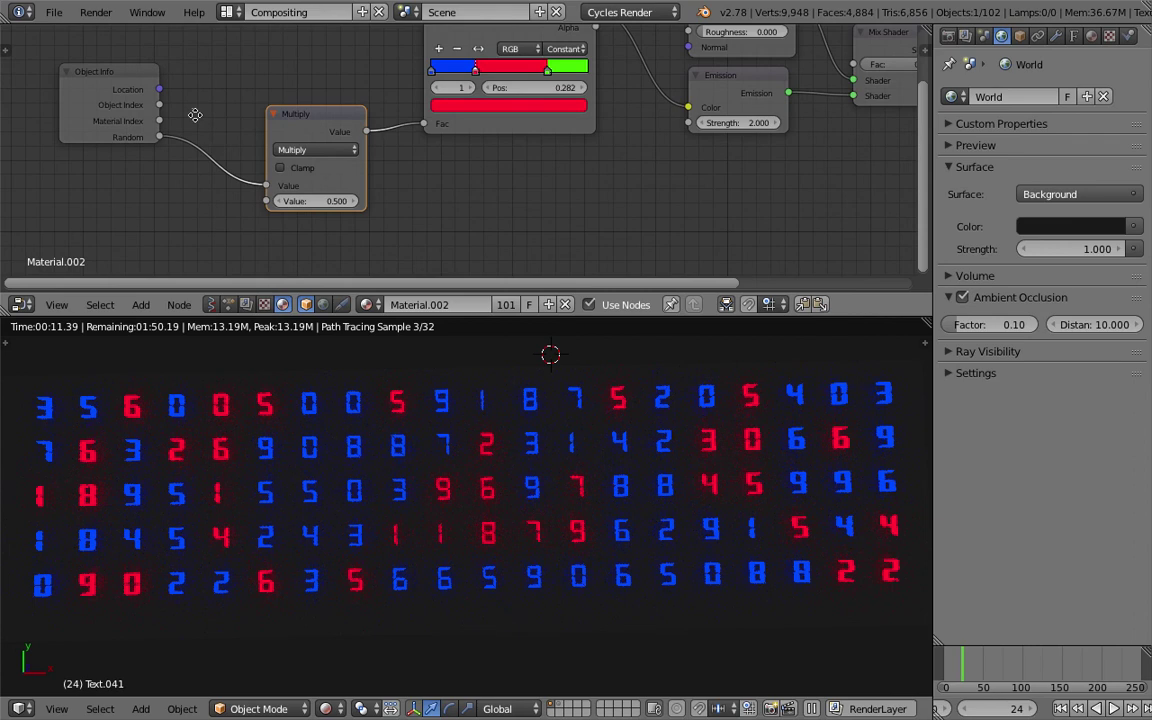
scroll(251, 122, "left", 3, "ctrl")
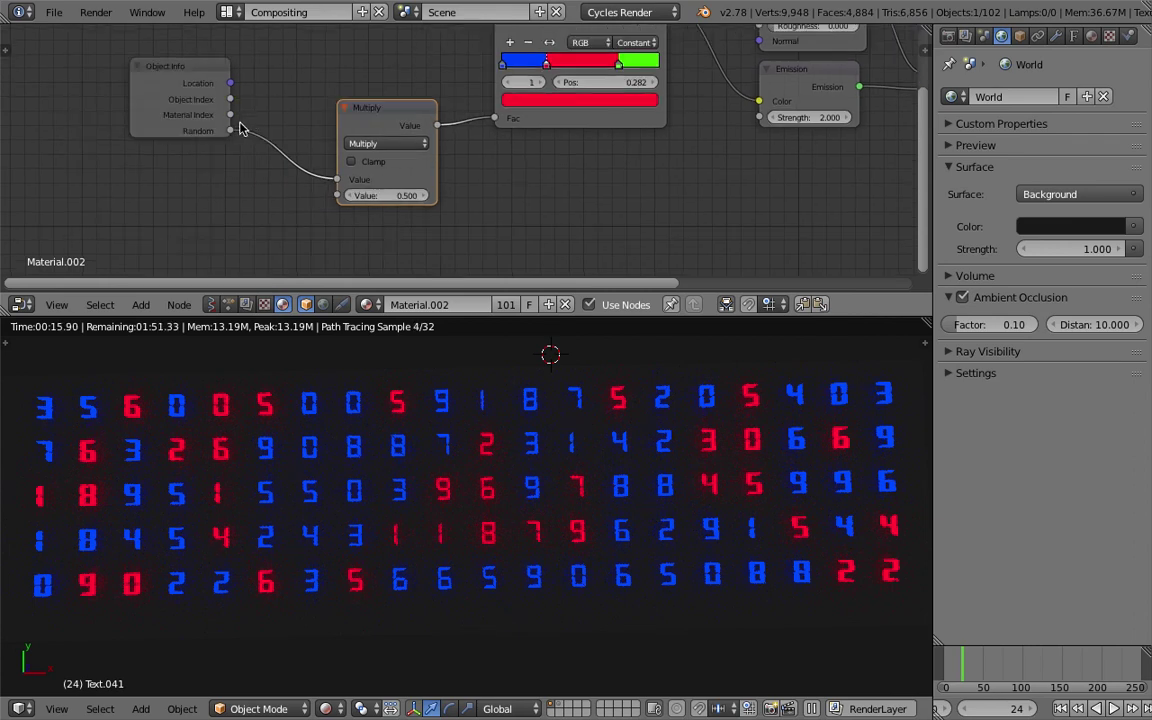
Step: Delete the Multiply node, link Object Info's Random output directly to the ColorRamp's Fac input, and move Object Info closer
key("x")
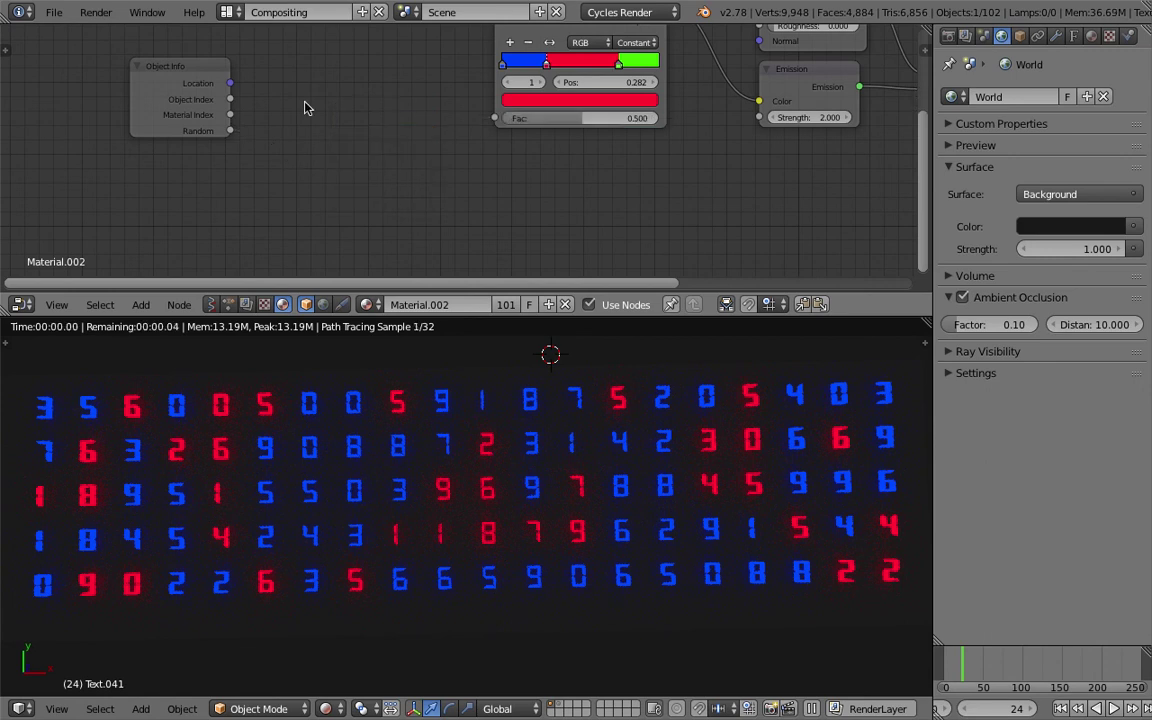
left_click_drag(230, 130, 494, 118)
left_click_drag(201, 81, 309, 81)
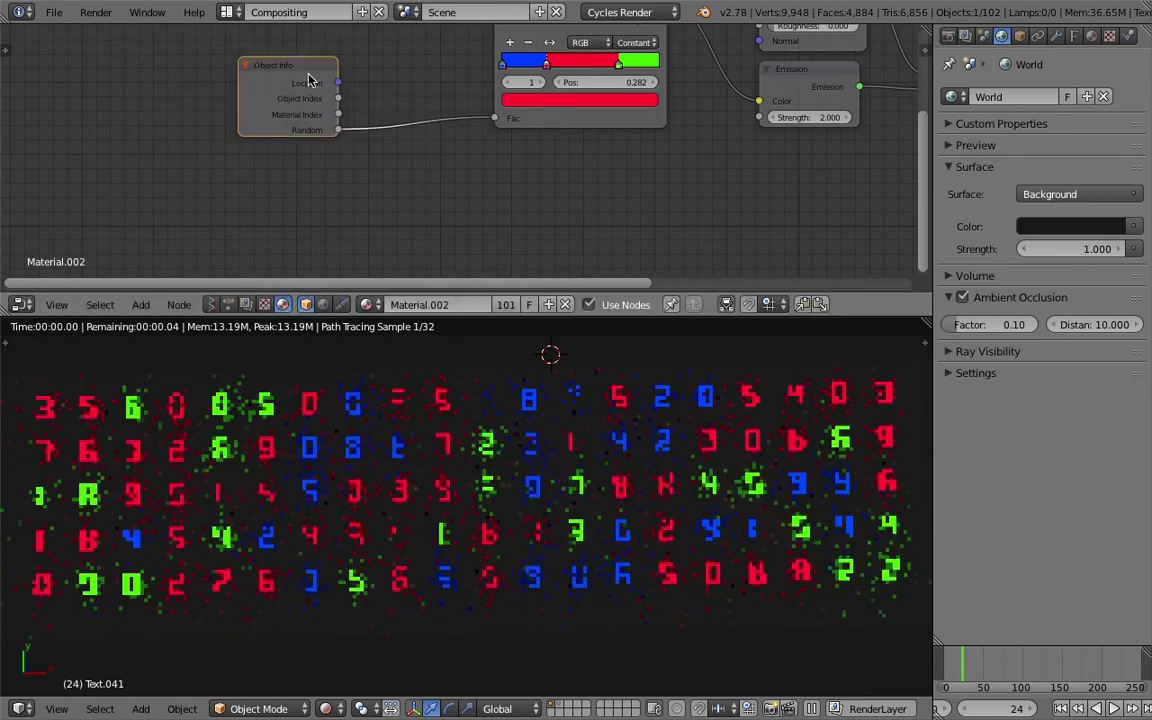
Step: Rearrange the Object Info, ColorRamp, Diffuse BSDF, Emission, Mix Shader and Material Output nodes into a compact layout
scroll(380, 175, "down", 2)
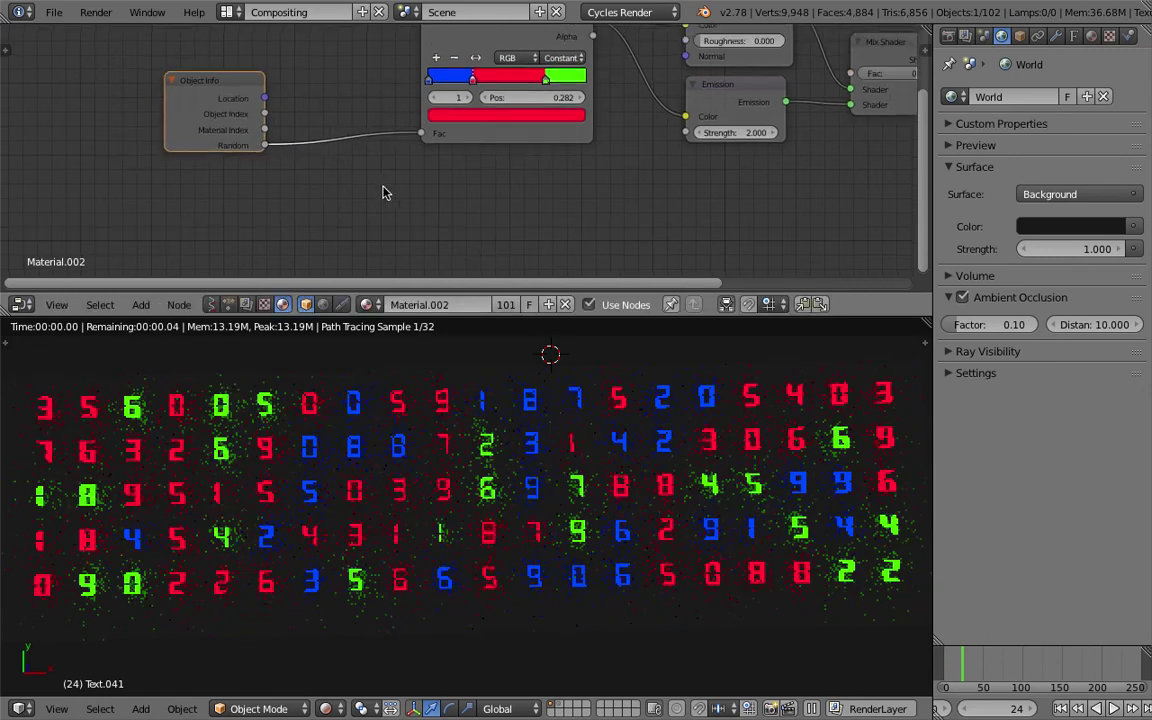
left_click_drag(255, 90, 233, 104)
left_click_drag(410, 57, 327, 87)
middle_click_drag(327, 87, 287, 99)
left_click_drag(605, 44, 513, 48)
left_click_drag(613, 118, 523, 143)
left_click_drag(726, 78, 663, 74)
left_click_drag(870, 73, 715, 94)
scroll(468, 123, "up", 1)
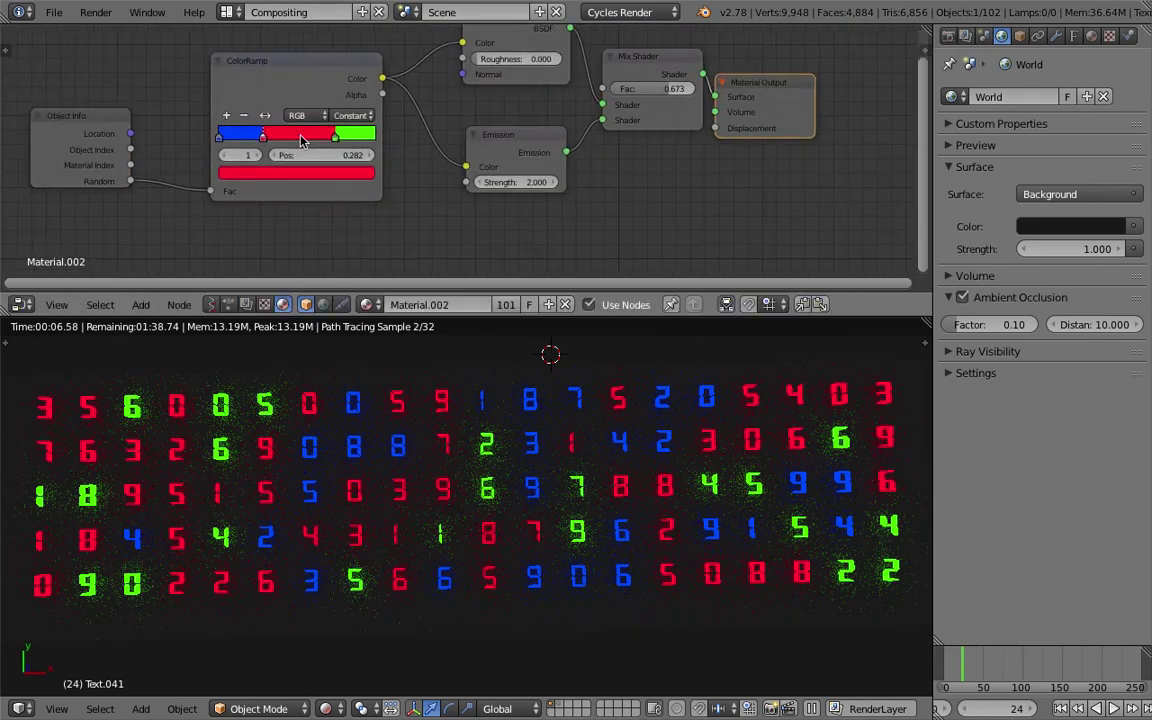
middle_click_drag(313, 148, 317, 175)
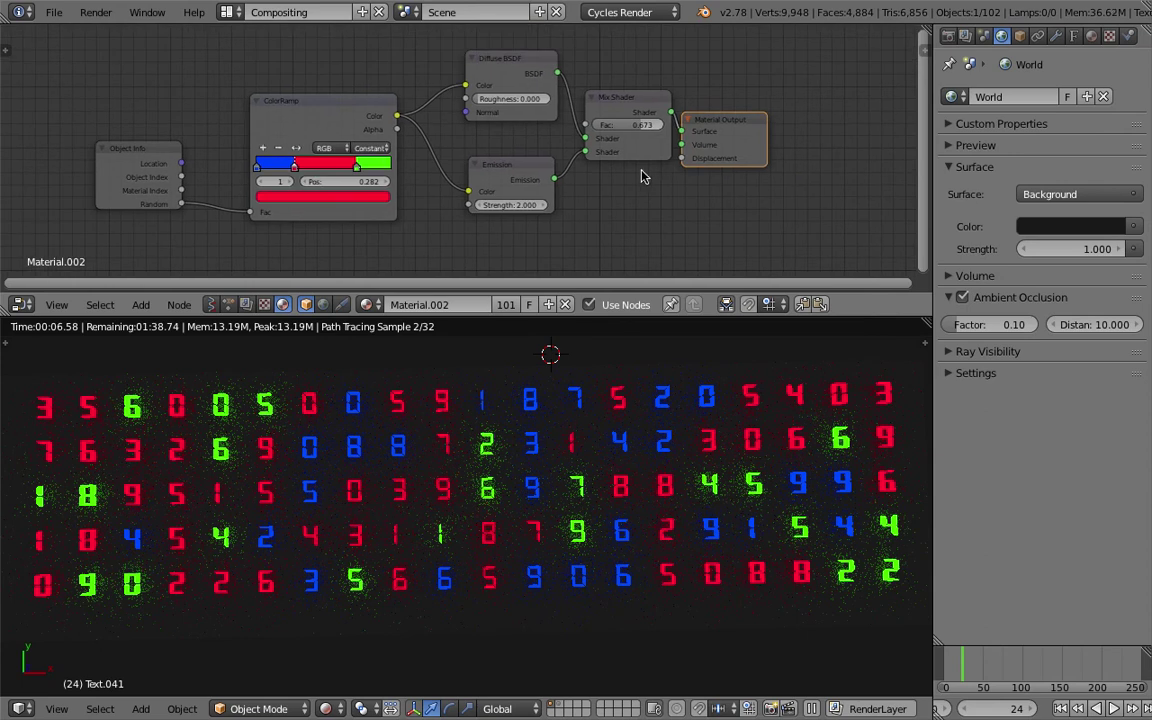
scroll(603, 175, "down", 1)
Step: Save the project under the name AN_Tatsuo_Miyajima_006.blend, overwriting the existing file
left_click(54, 12)
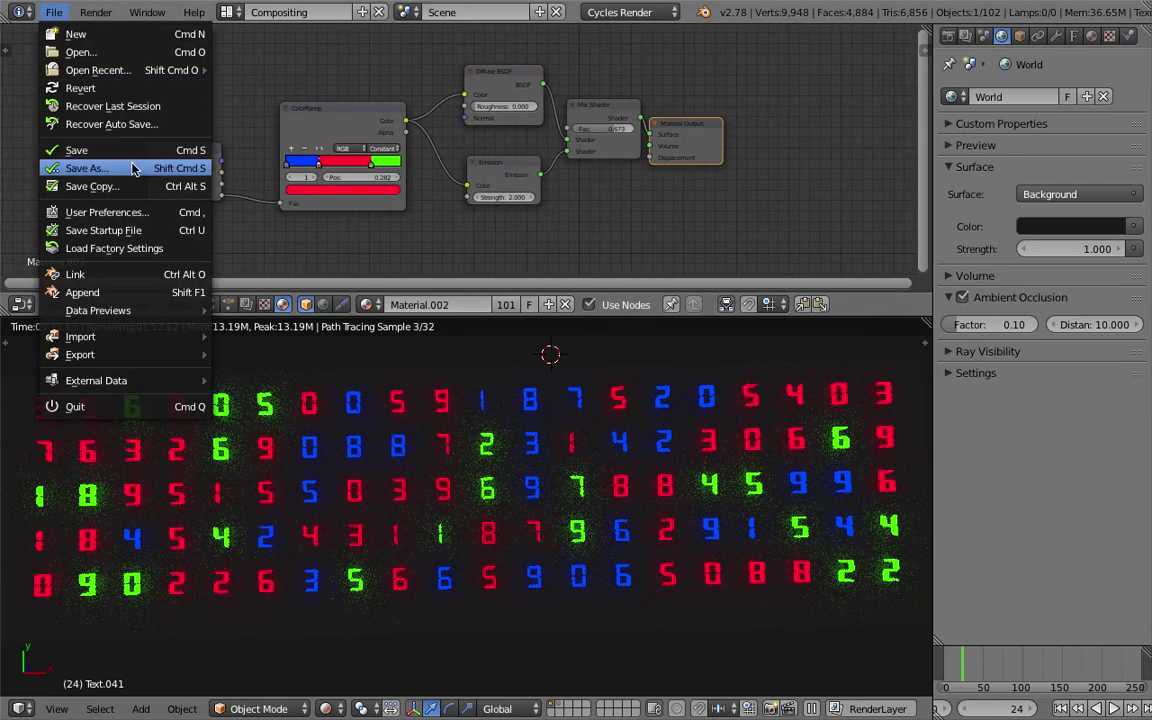
left_click(60, 175)
left_click(1047, 62)
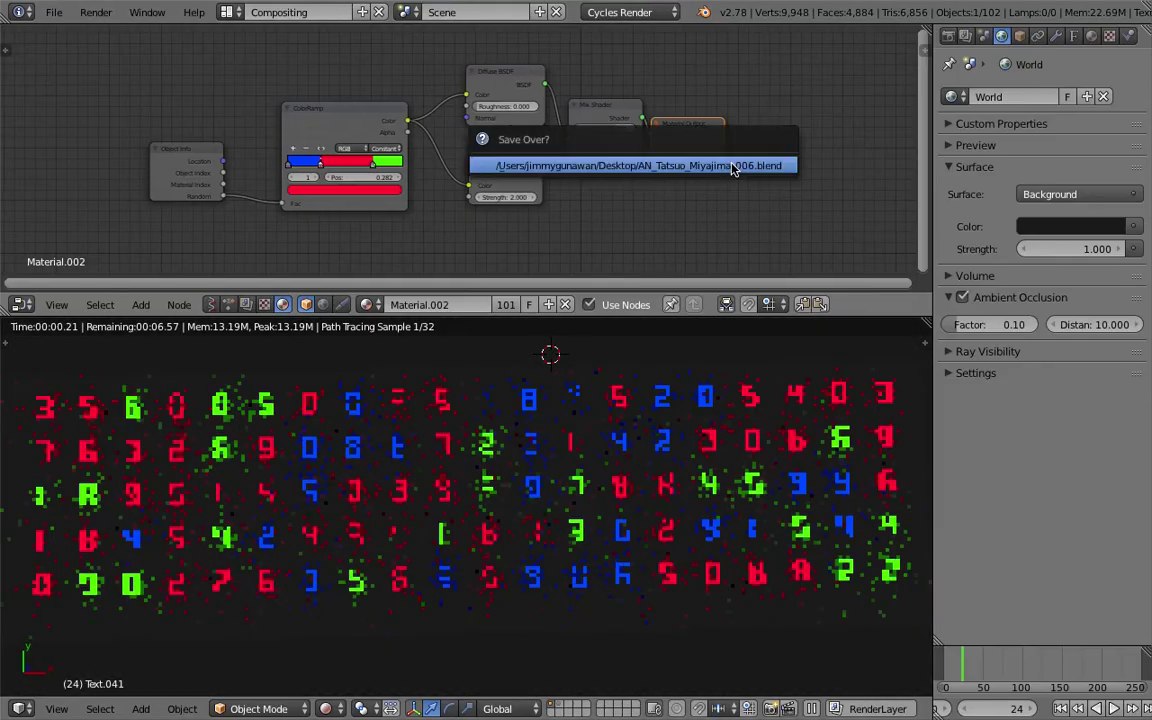
left_click(733, 166)
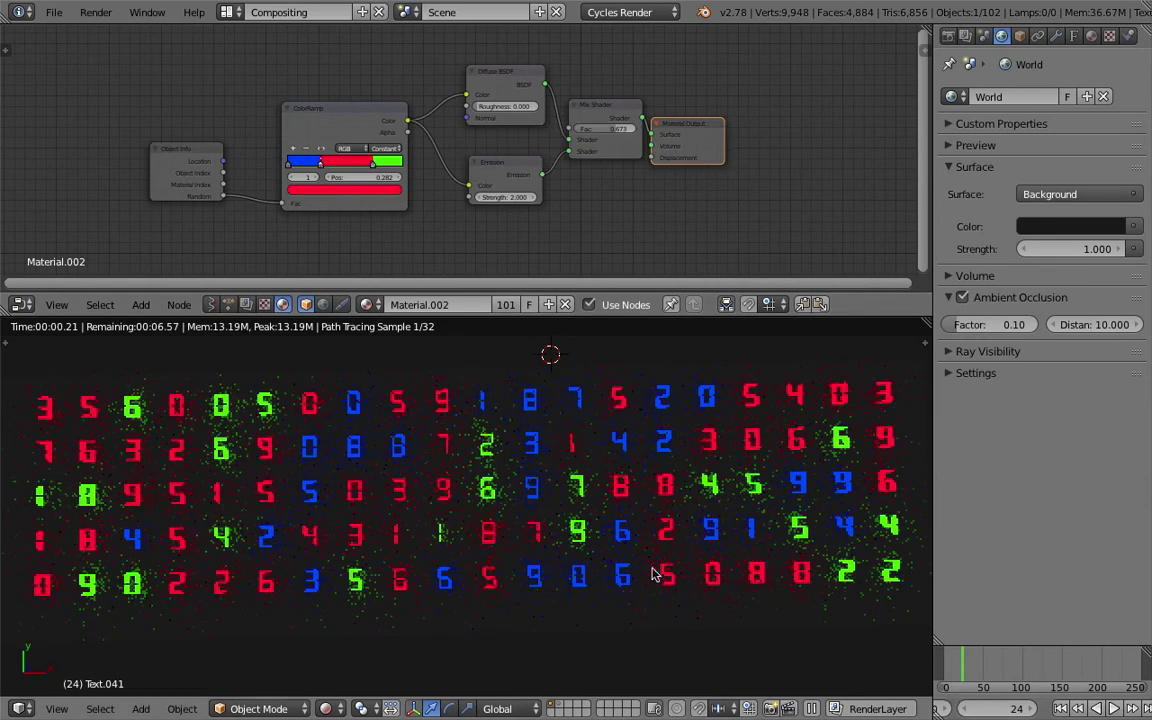
Step: Switch the 3D view to Solid shading and show the Animation Nodes tree in the node editor
left_click(325, 708)
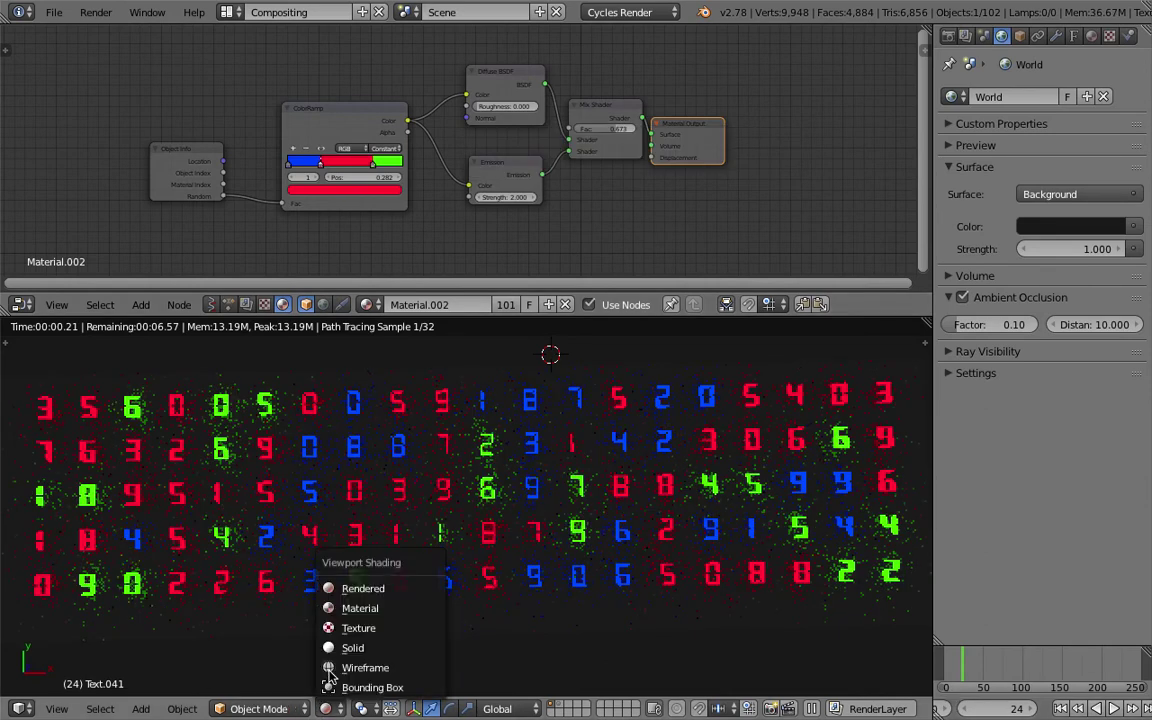
left_click(345, 643)
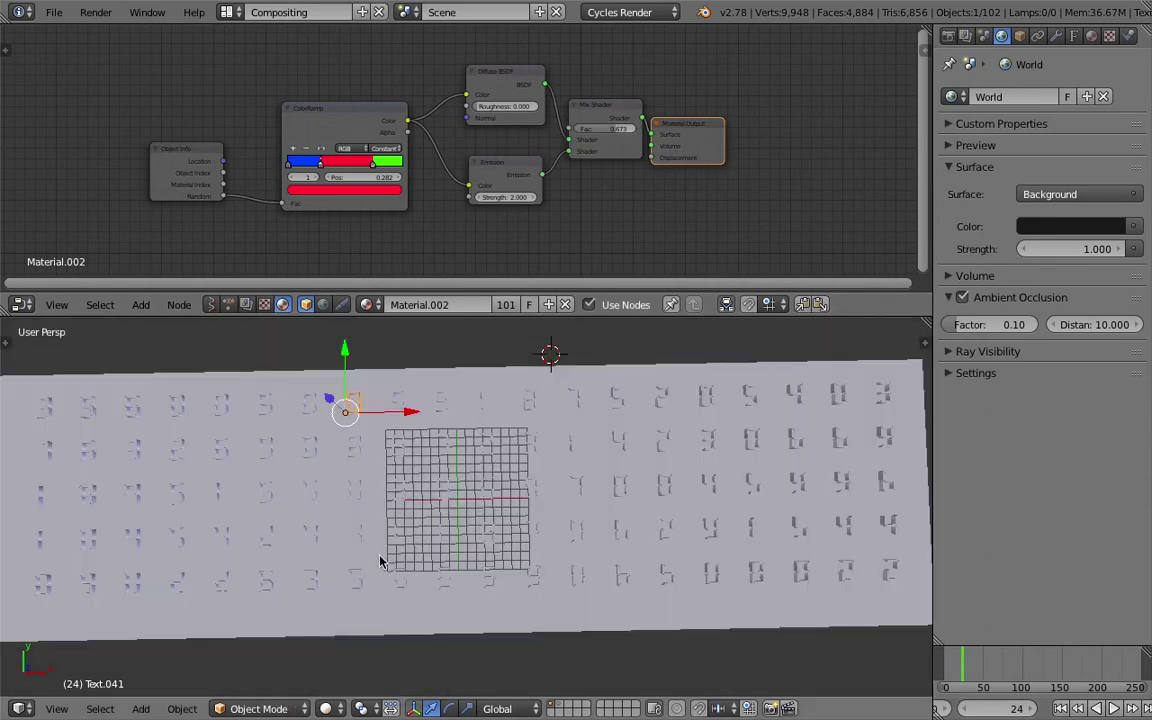
left_click(228, 304)
scroll(112, 133, "up", 5)
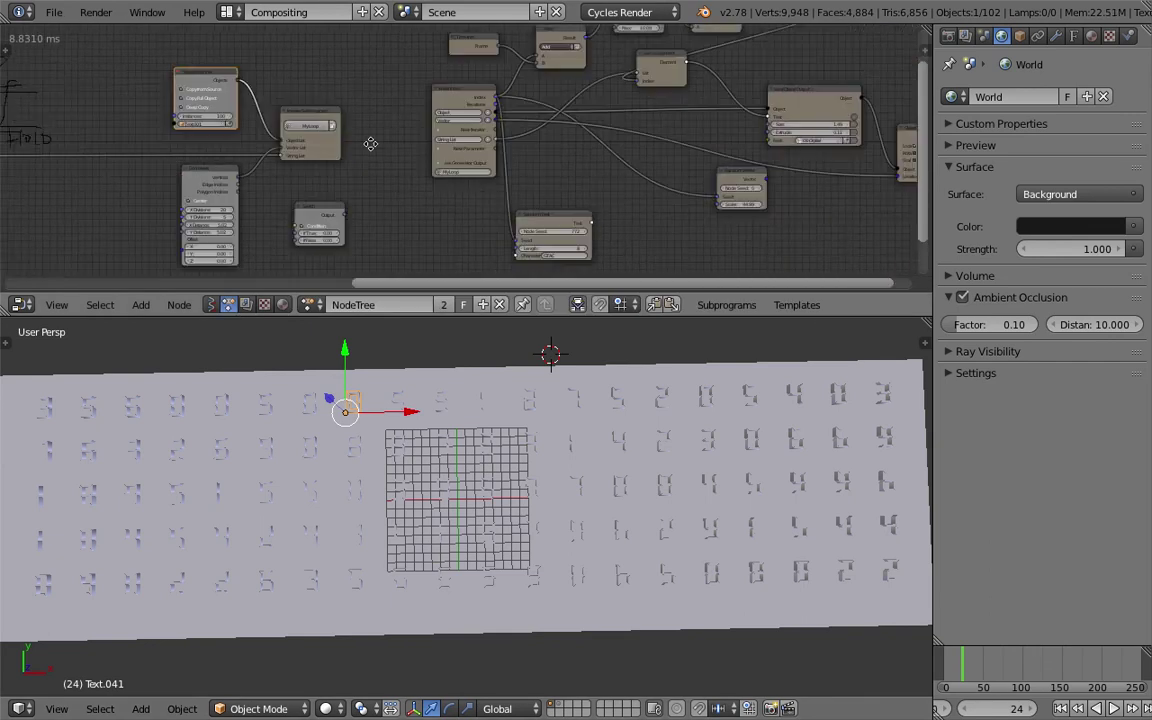
key("ctrl+a")
type("verte")
key("Escape")
Step: Add a Set Vertex Color node beyond the Text Object Output node and save over the file
middle_click_drag(345, 103, 414, 126)
key("shift+a")
left_click(410, 139)
type("set")
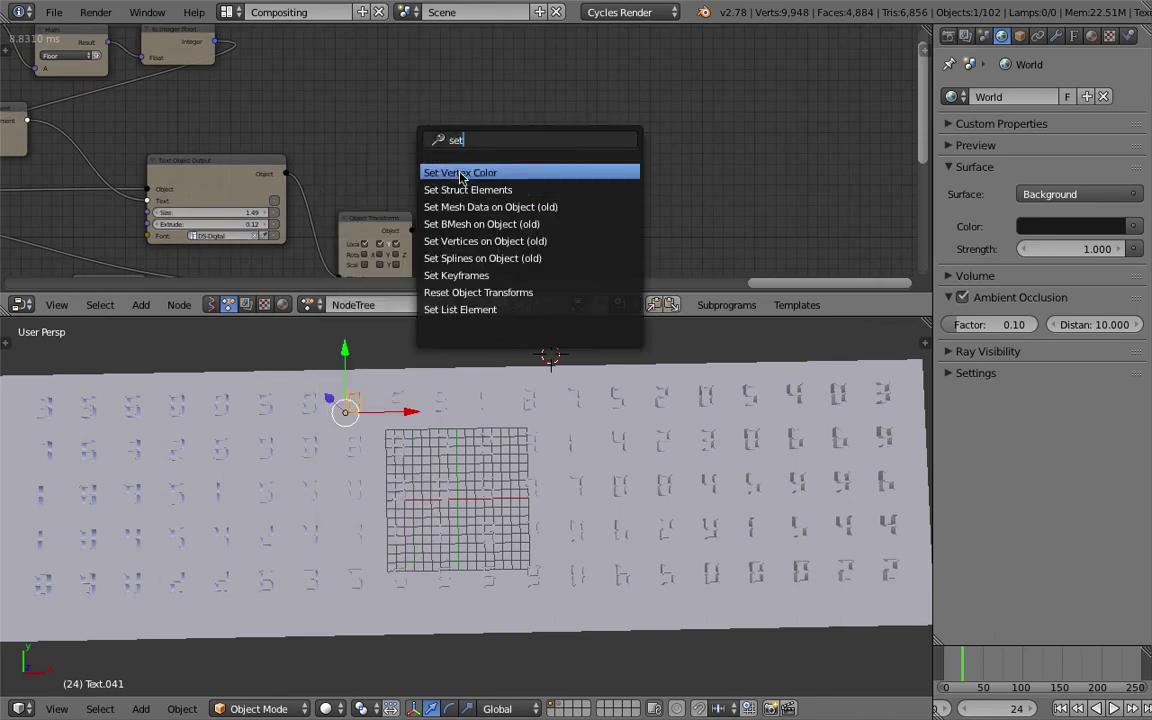
left_click(437, 172)
key("ctrl+s")
left_click(413, 120)
scroll(452, 108, "up", 3)
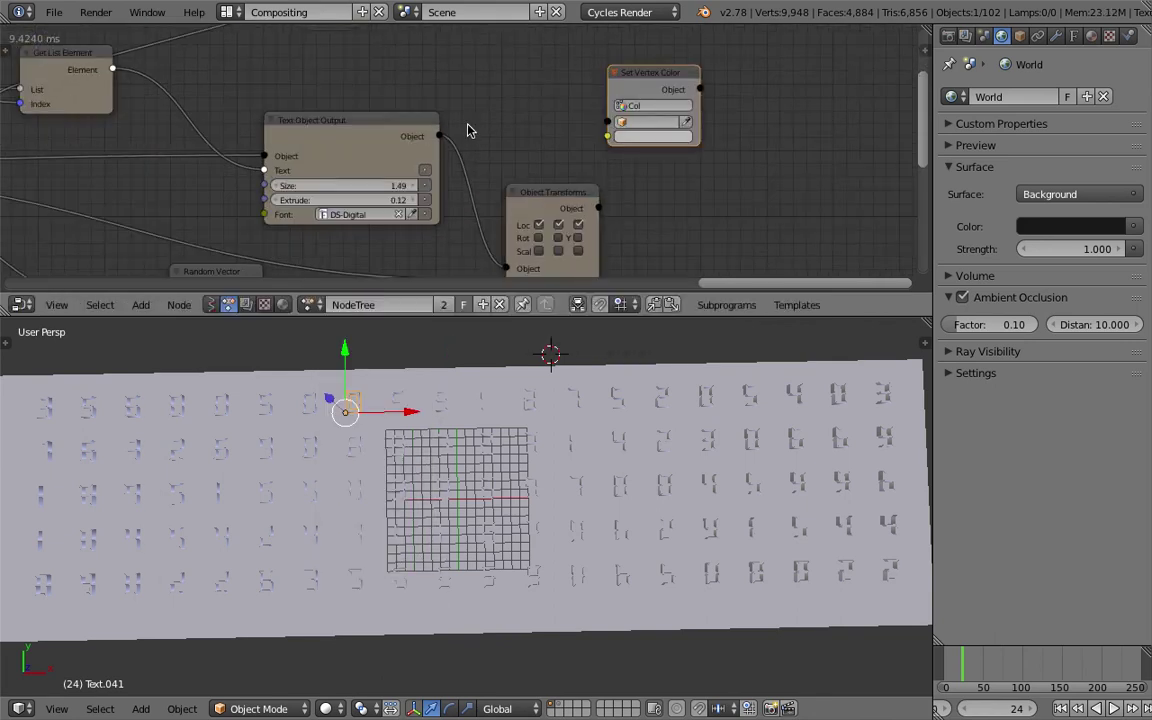
Step: Link the Text Object Output's Object output to Set Vertex Color's Object input and space the node farther away
left_click_drag(440, 136, 608, 122)
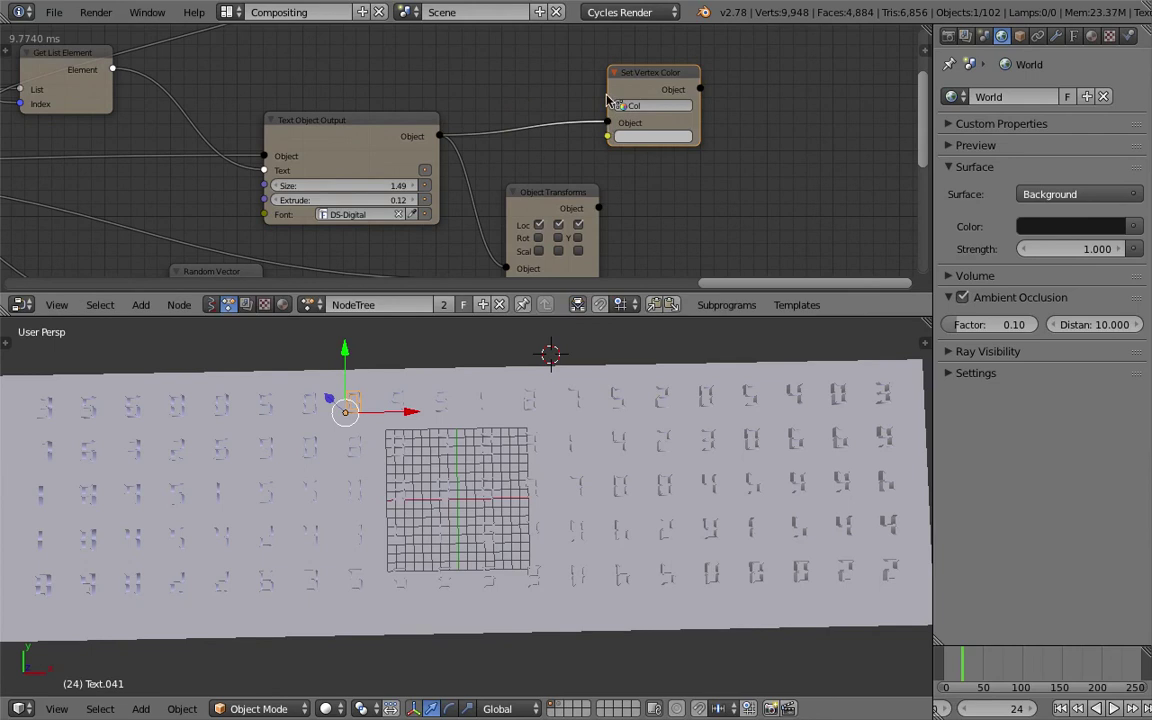
scroll(630, 97, "up", 1)
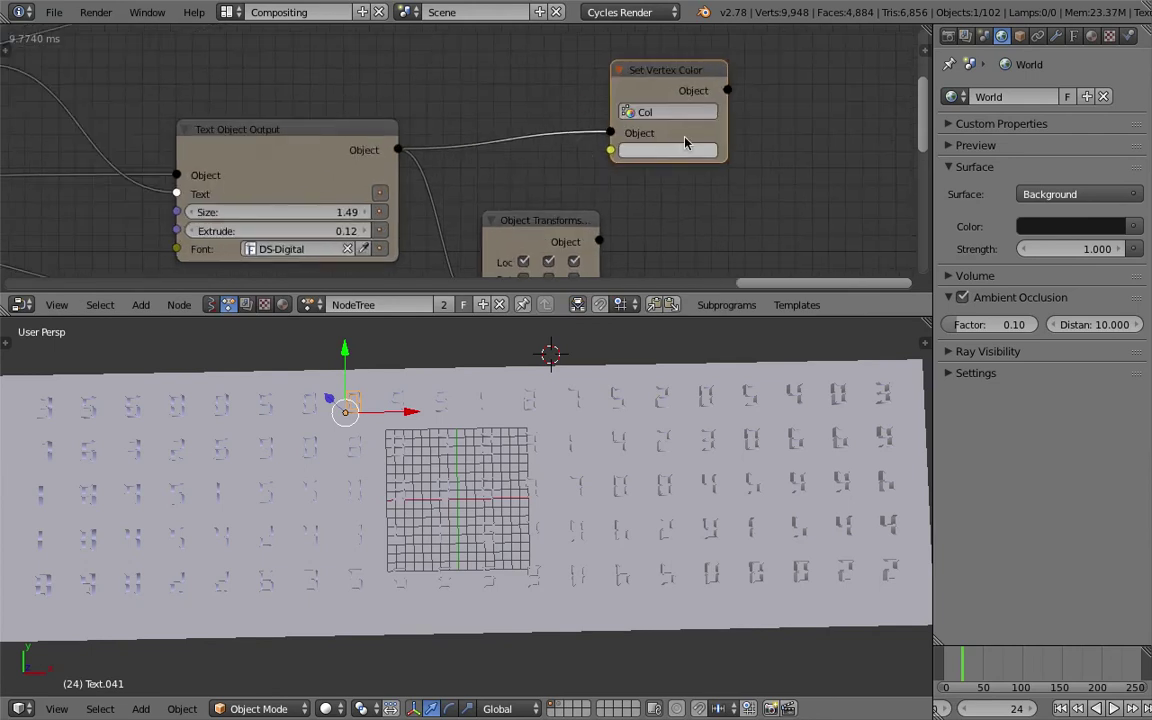
scroll(590, 138, "down", 1)
left_click_drag(660, 131, 706, 134)
Step: Add a Combine Color node, save over the file, and link its Color output to Set Vertex Color's color input
key("ctrl+a")
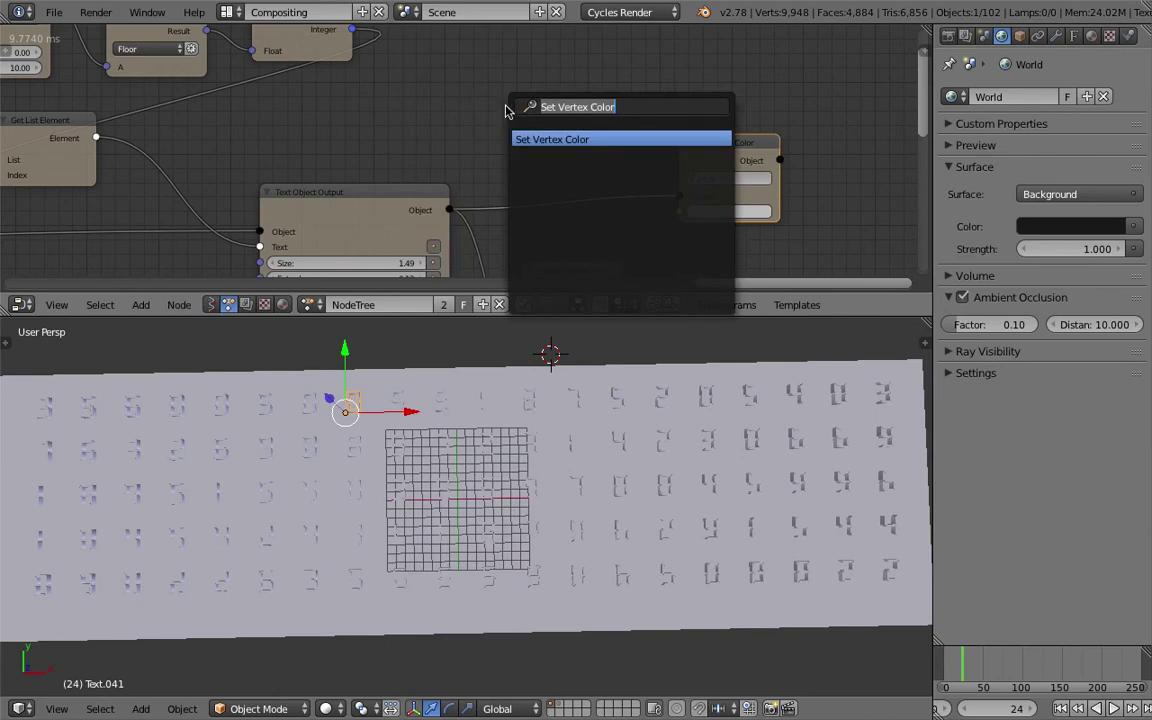
key("Return")
key("ctrl+a")
type("combine co")
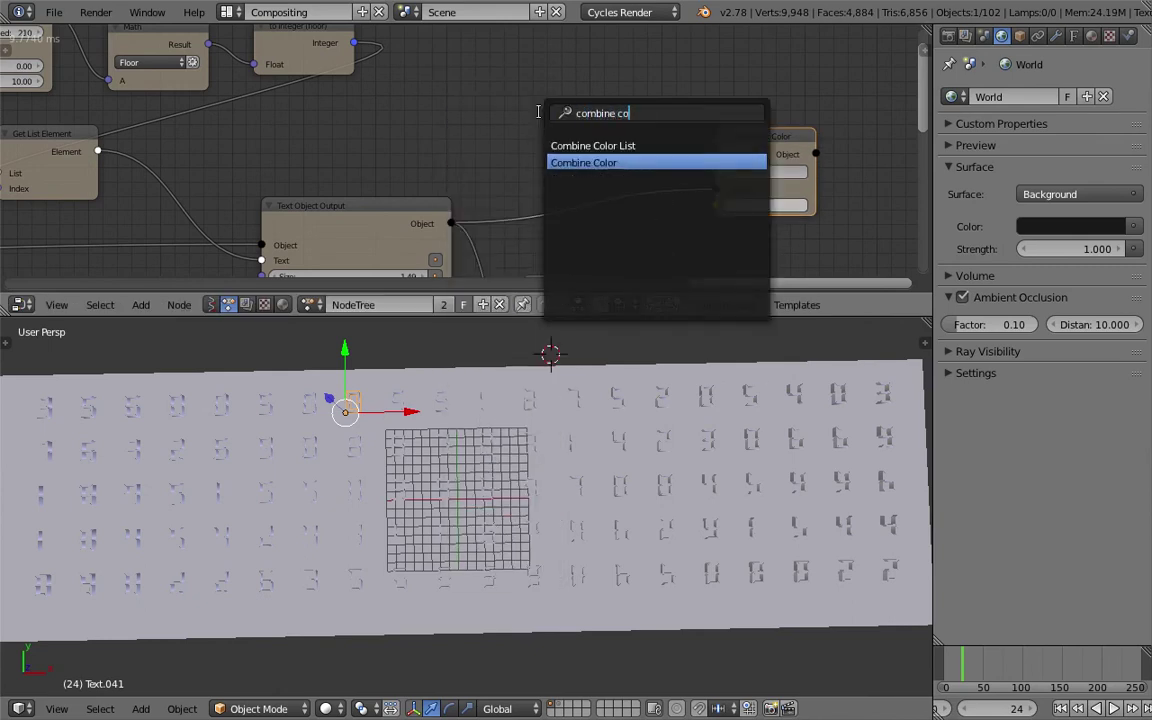
key("Return")
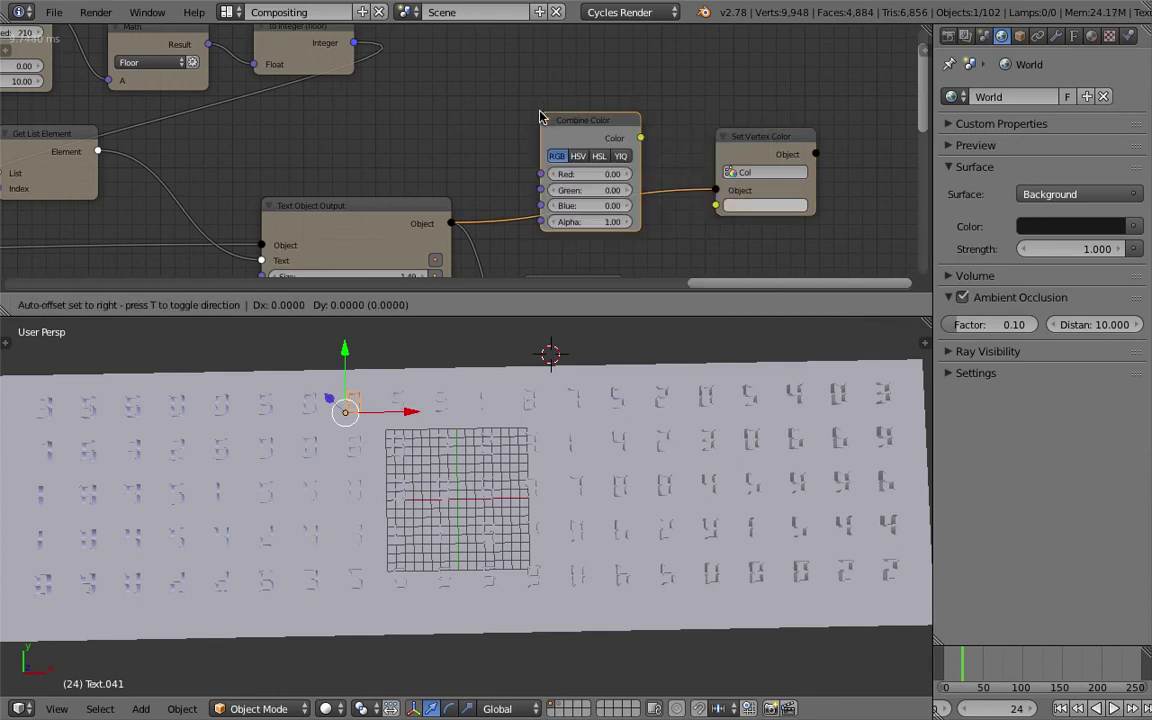
left_click(530, 62)
key("ctrl+s")
key("Return")
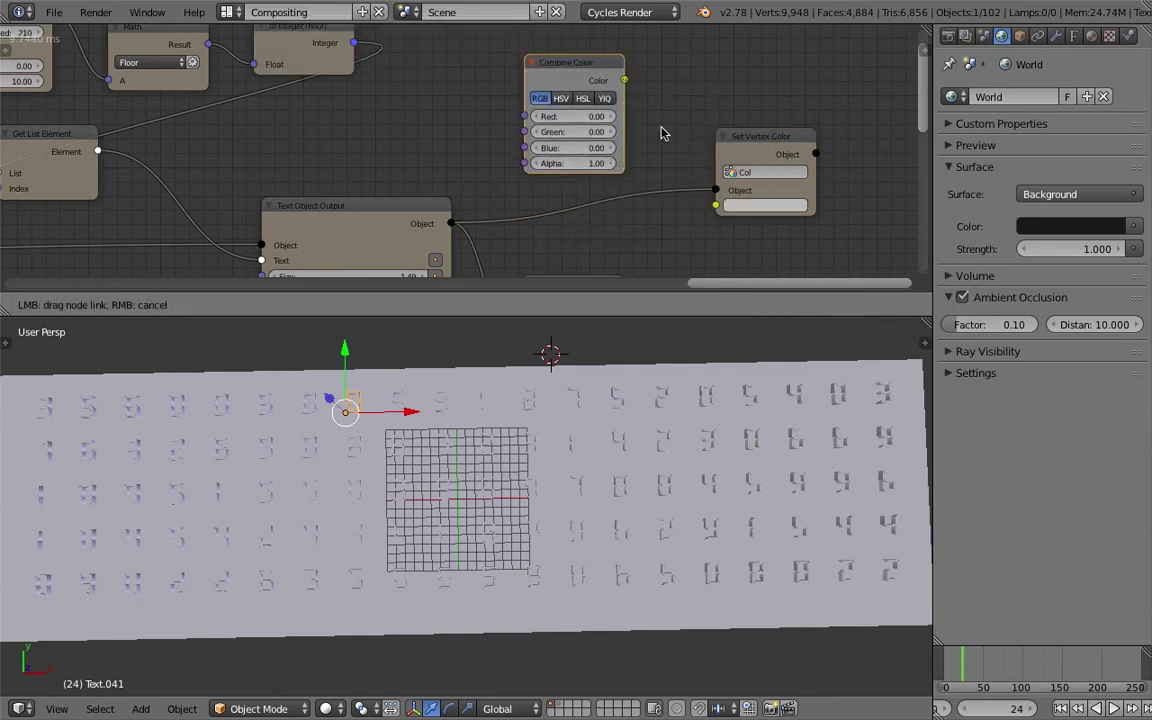
left_click_drag(624, 80, 716, 205)
Step: Switch the Combine Color node to HSV with Saturation and Value at 1.00, and save over the file
left_click(561, 98)
middle_click_drag(559, 126, 596, 147)
left_click_drag(596, 153, 596, 169)
type("1")
key("Return")
scroll(500, 148, "down", 3)
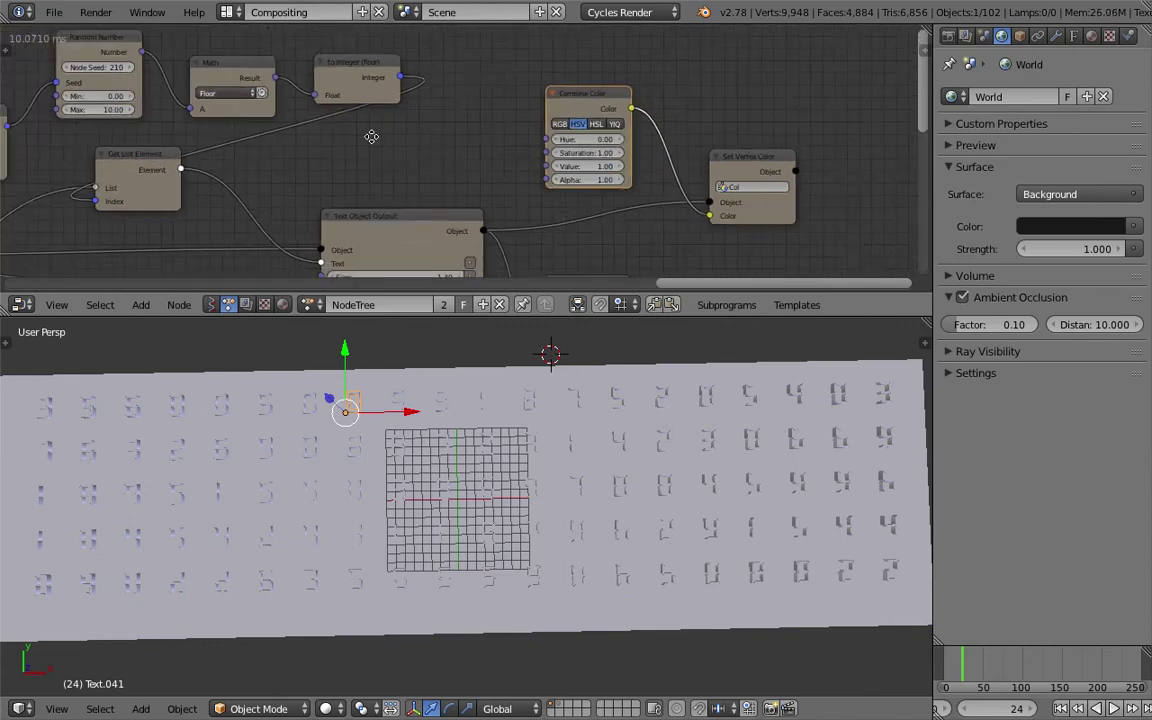
middle_click_drag(373, 134, 602, 149)
key("ctrl+s")
left_click(597, 143)
Step: Link the Random Number node's Number output to Combine Color's Hue input and save over the file
left_click_drag(446, 91, 443, 76)
middle_click_drag(425, 97, 442, 97)
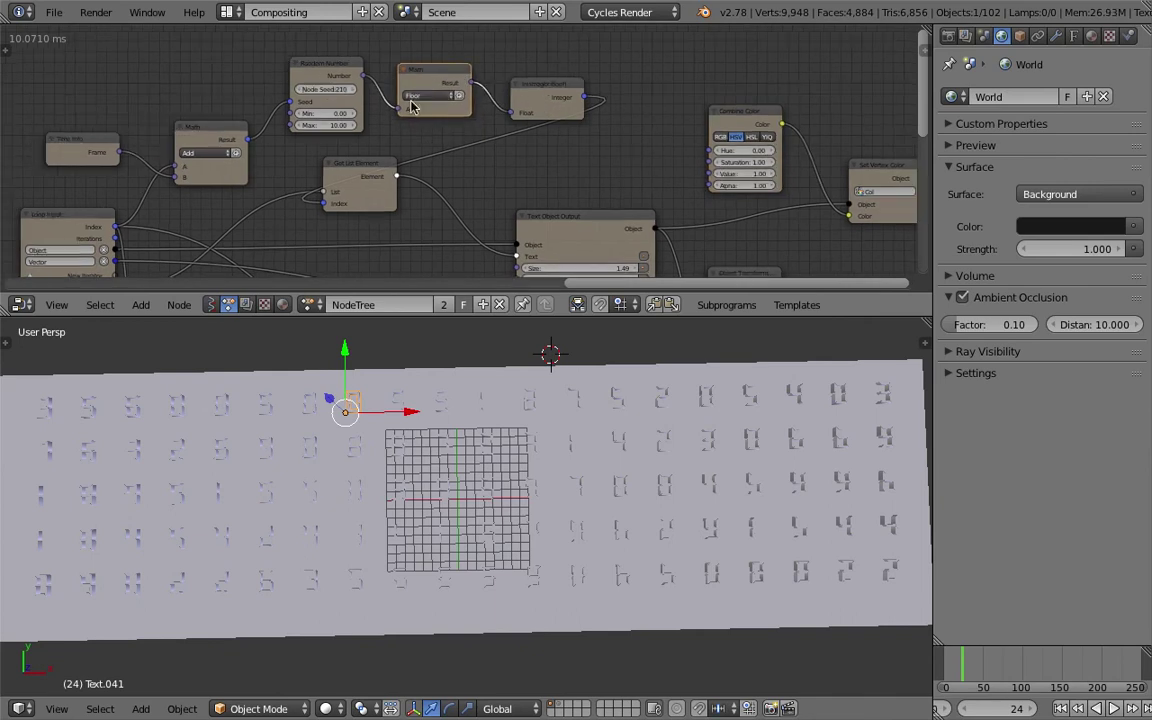
key("ctrl+s")
left_click_drag(327, 64, 578, 150)
left_click(318, 47)
middle_click_drag(578, 150, 516, 150)
key("ctrl+s")
left_click(440, 167)
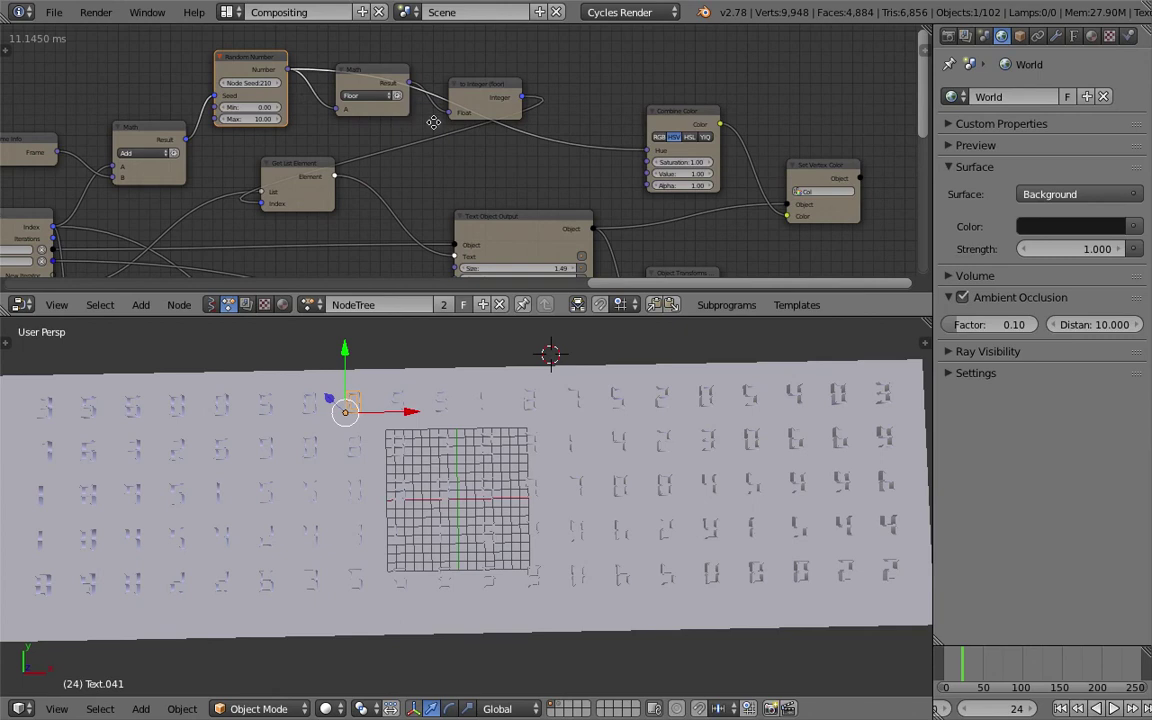
Step: Select the seventh digit in the back row of the grid and show its material nodes in the node editor
scroll(433, 122, "right", 5)
scroll(433, 122, "down", 2)
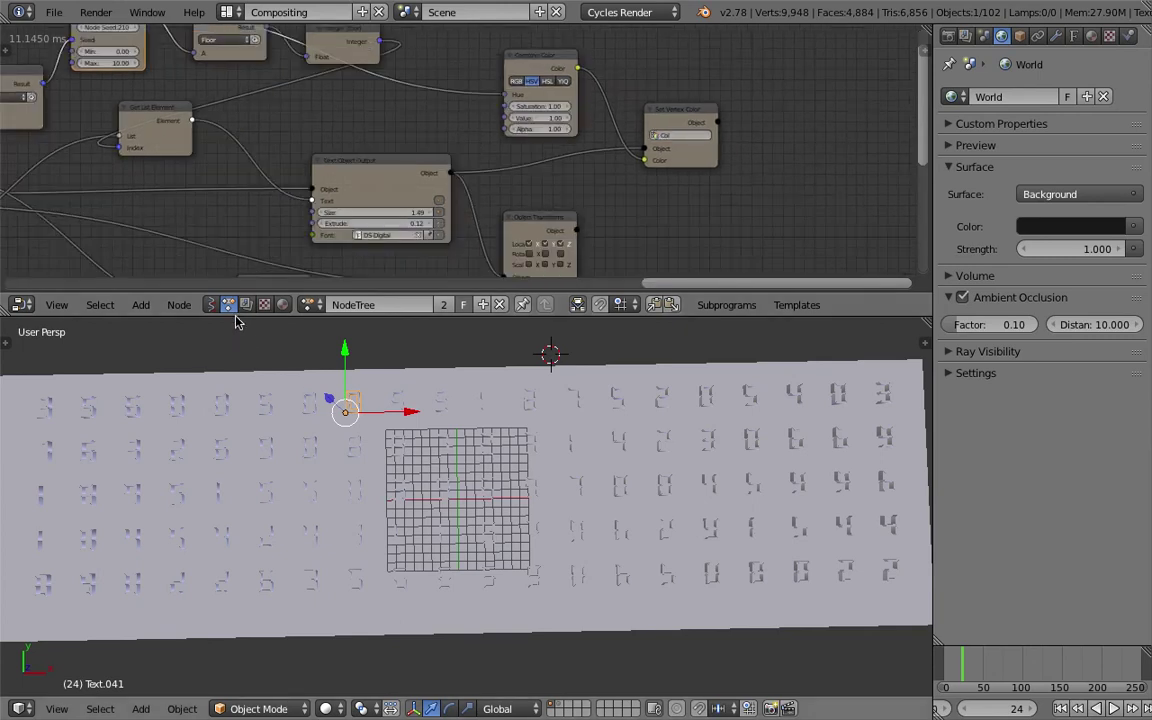
right_click(303, 402)
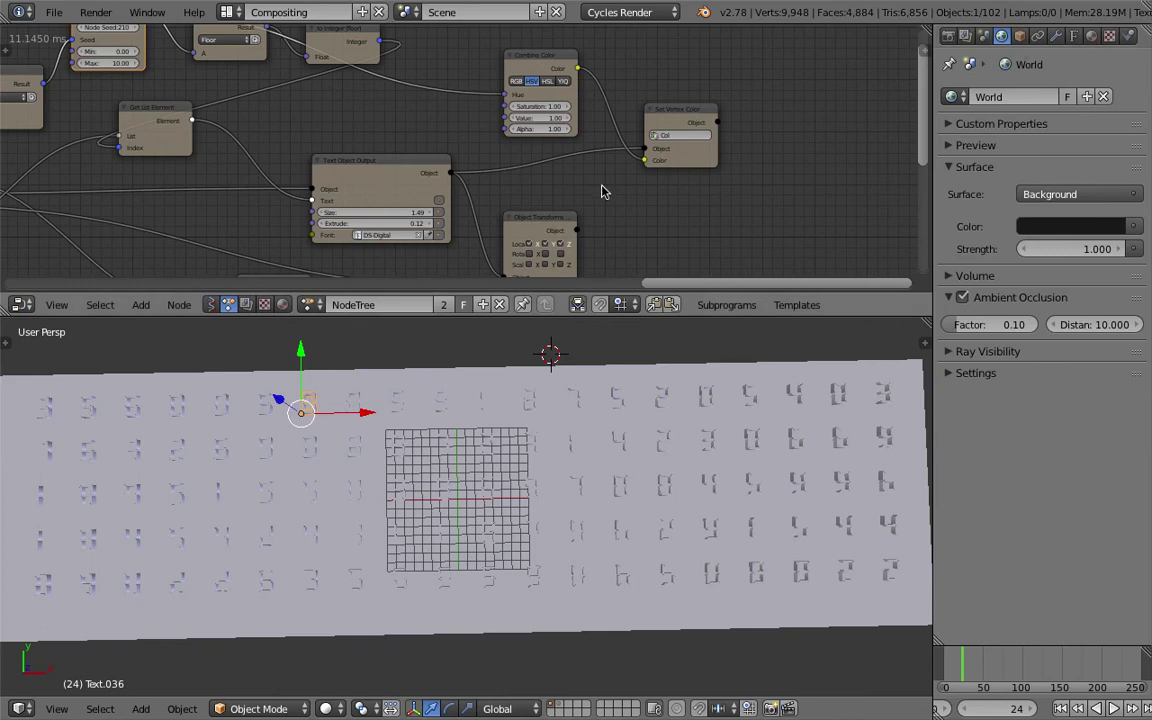
left_click(282, 304)
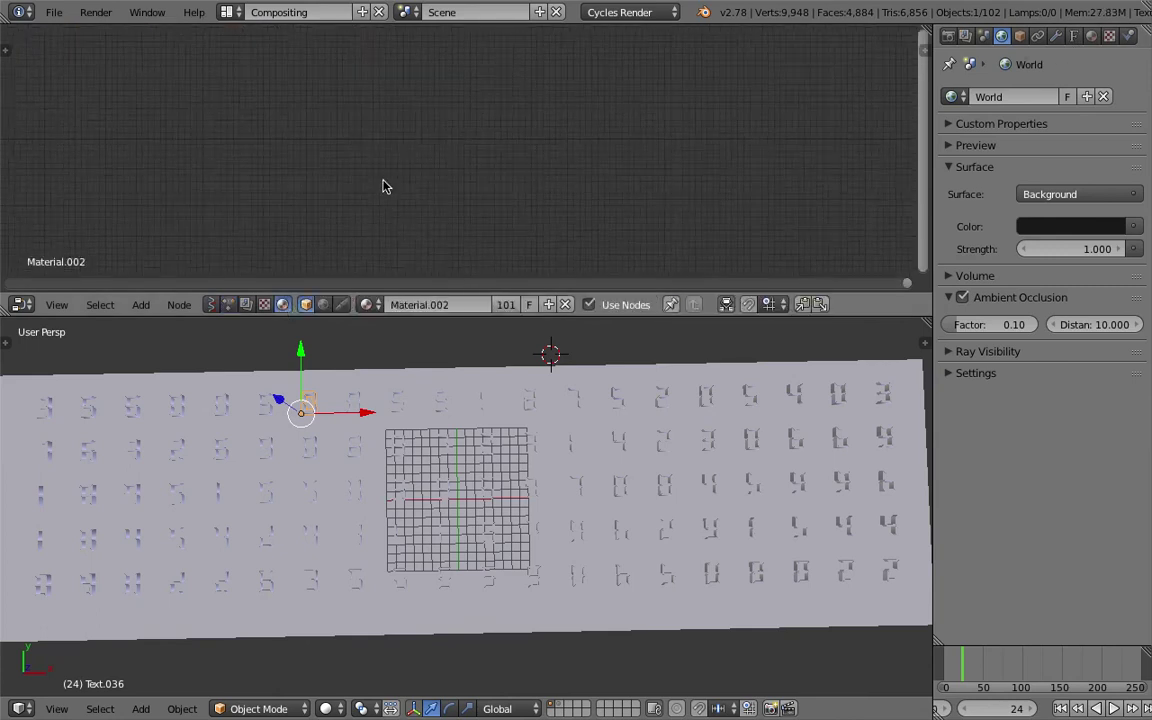
Step: Move the Material Output, Mix Shader, Diffuse BSDF and Emission nodes away from the ColorRamp to leave space between them
key("Home")
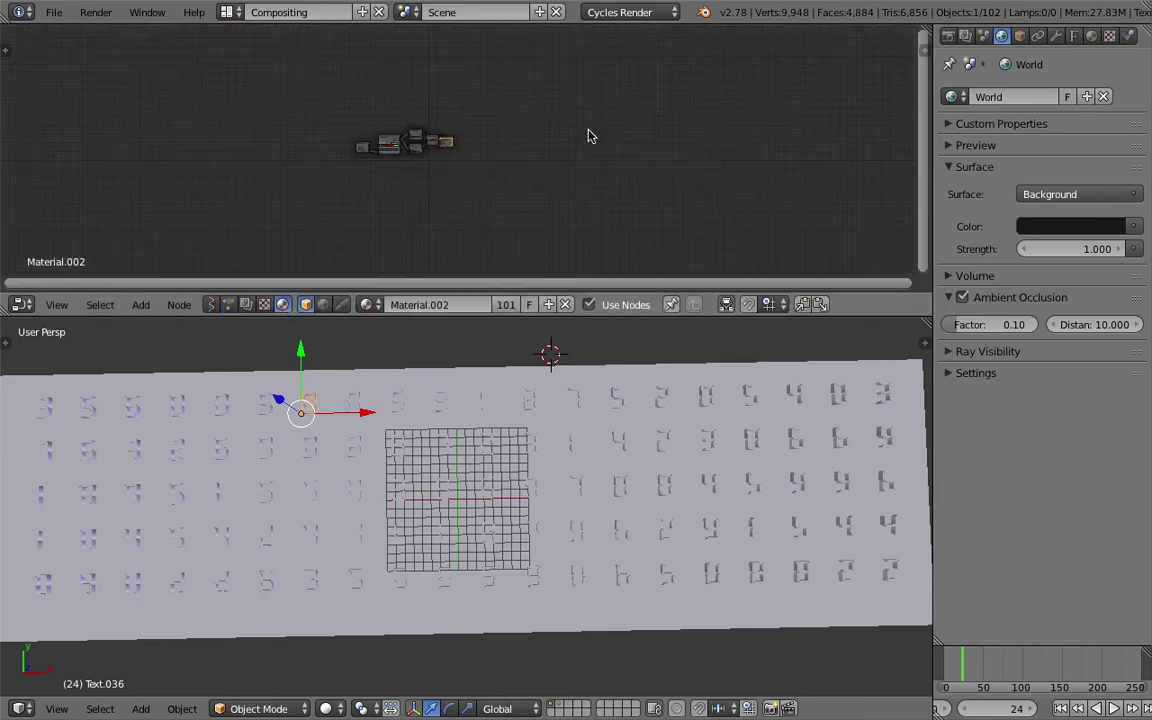
scroll(543, 170, "up", 5)
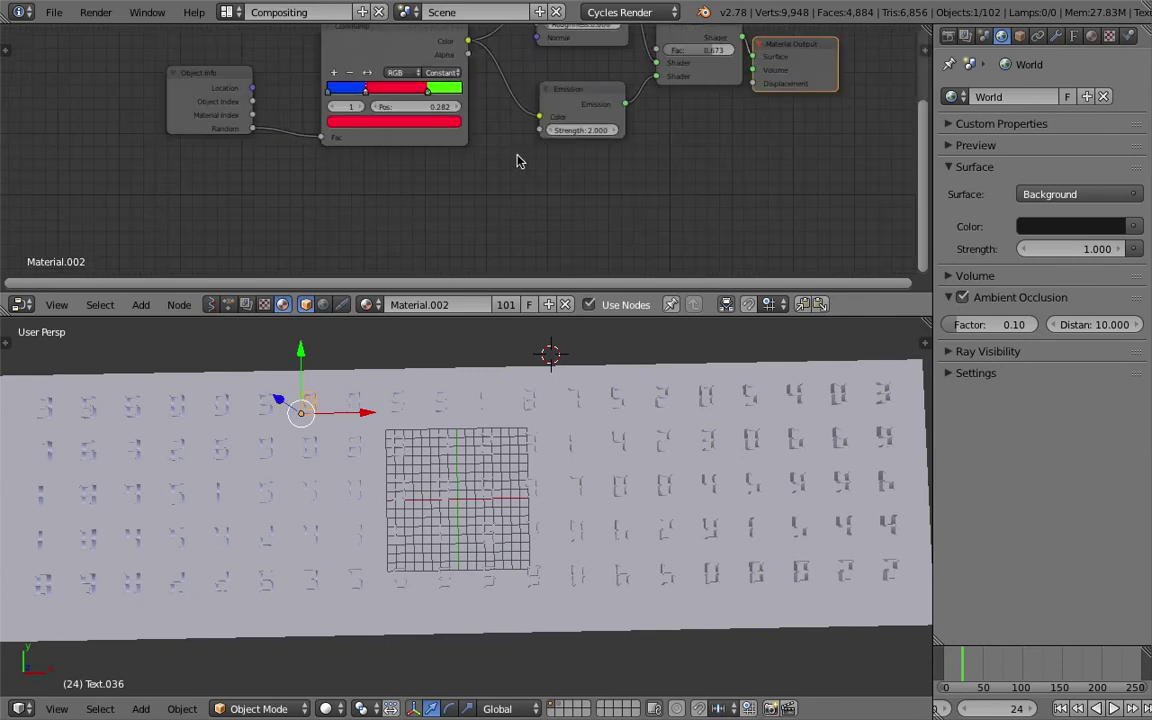
left_click_drag(731, 99, 822, 99)
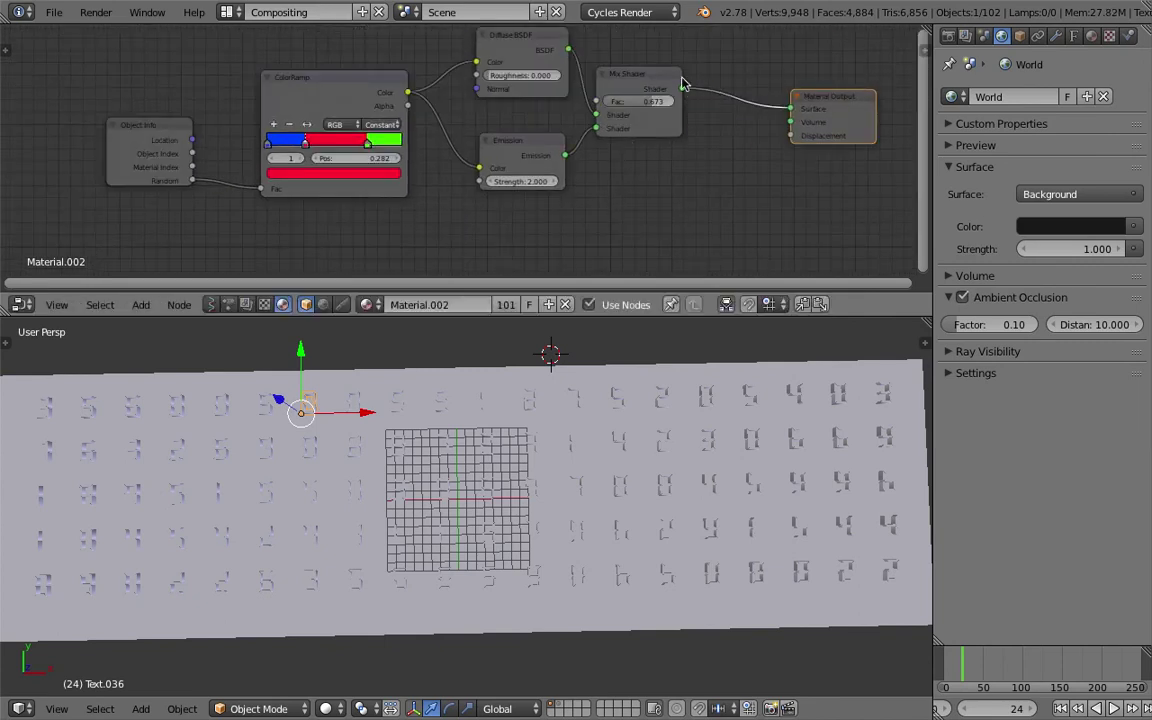
left_click_drag(640, 74, 750, 90)
left_click_drag(502, 68, 615, 72)
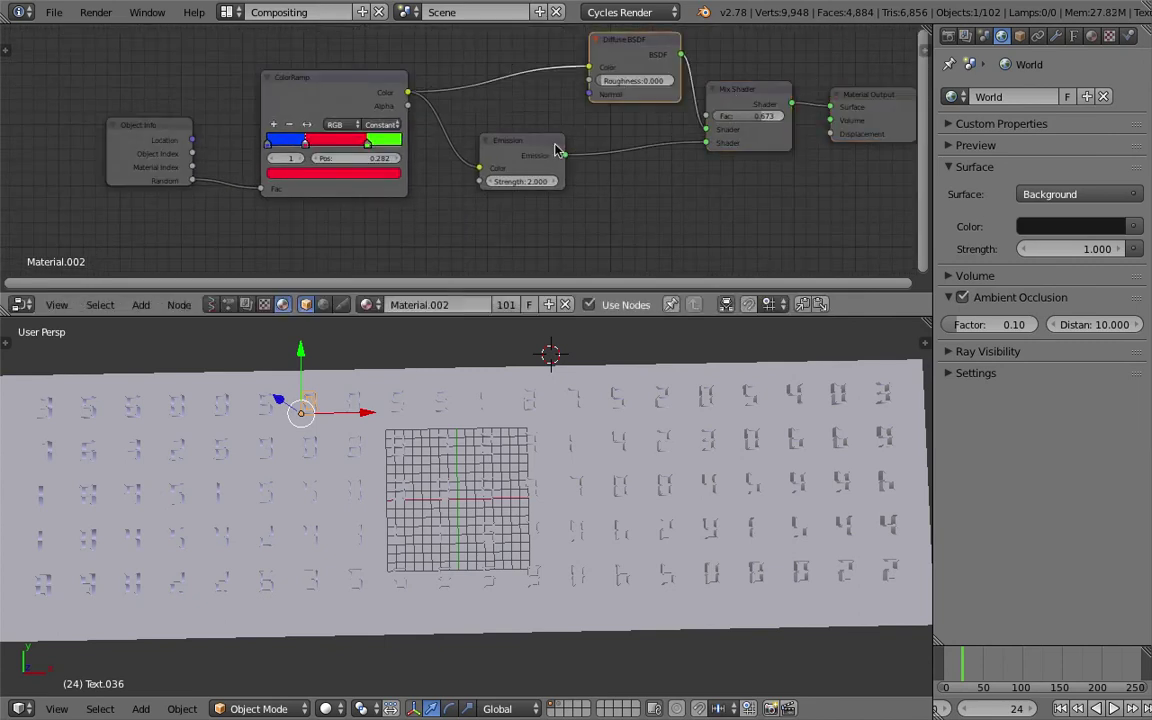
left_click_drag(520, 146, 631, 146)
Step: Add an Attribute node named Col and link its Color output to the Diffuse BSDF and Emission color inputs
key("shift+a")
left_click(440, 222)
type("att")
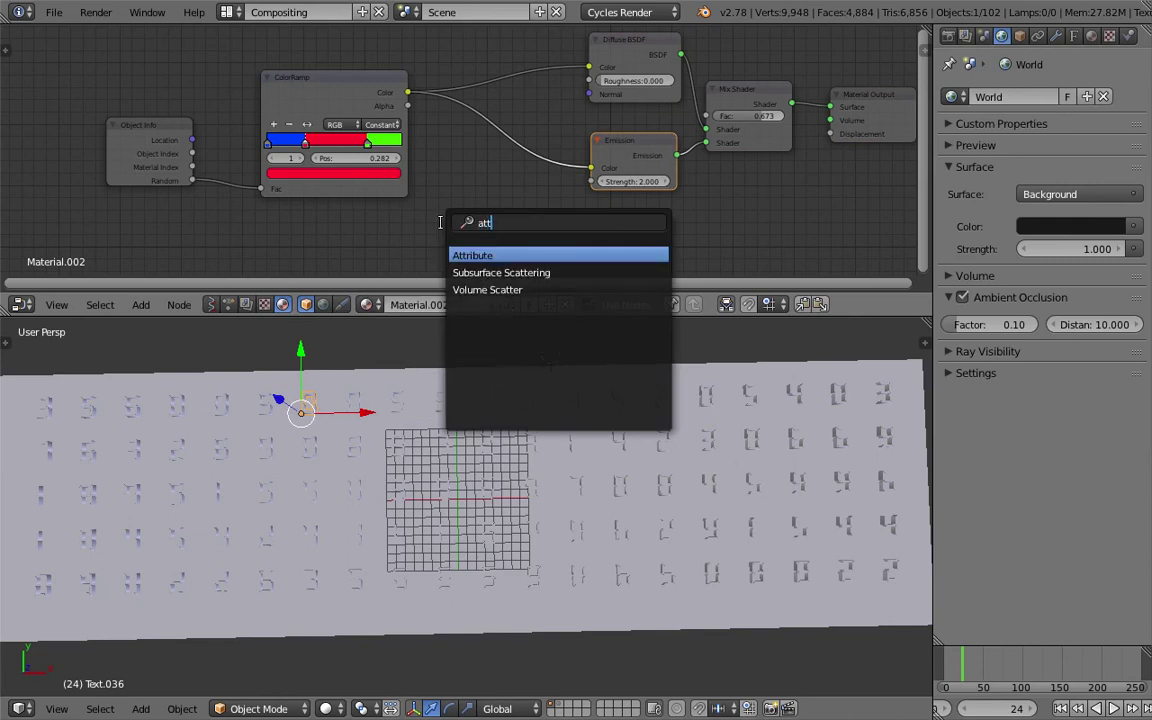
key("Return")
left_click(444, 227)
scroll(504, 224, "down", 2, "shift")
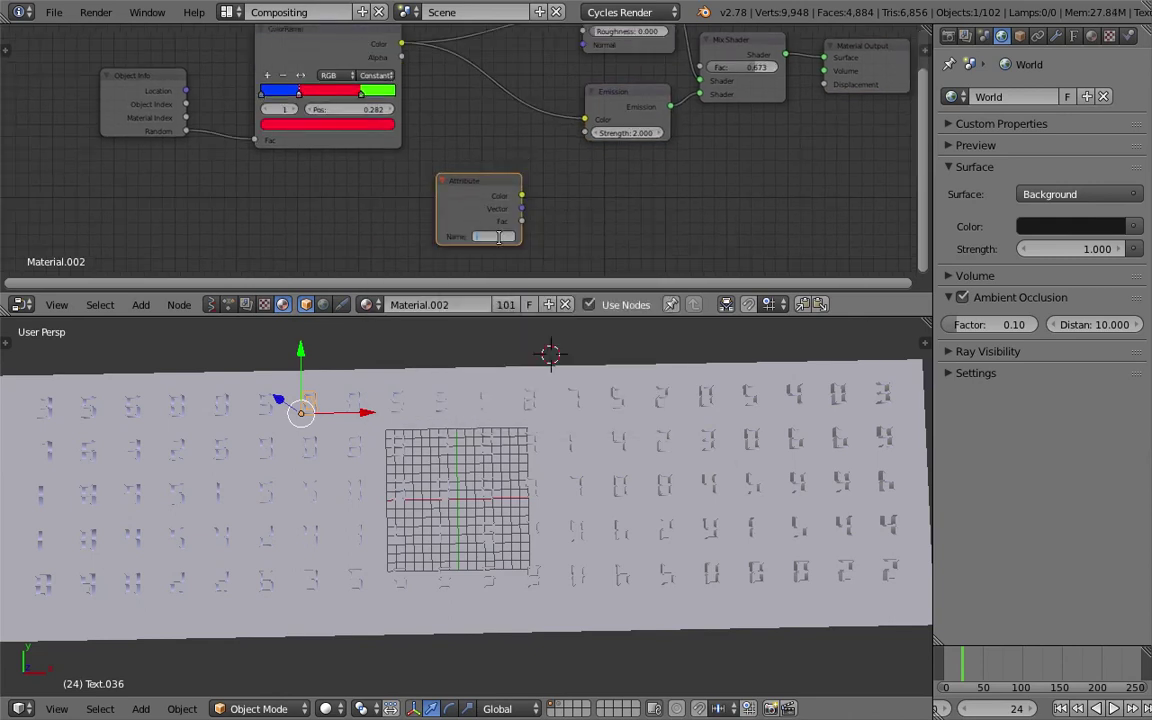
middle_click_drag(498, 237, 468, 265)
left_click_drag(468, 266, 530, 90)
middle_click_drag(600, 200, 614, 143)
Step: Preview the digit grid in Rendered viewport shading and return to Solid shading
left_click(330, 708)
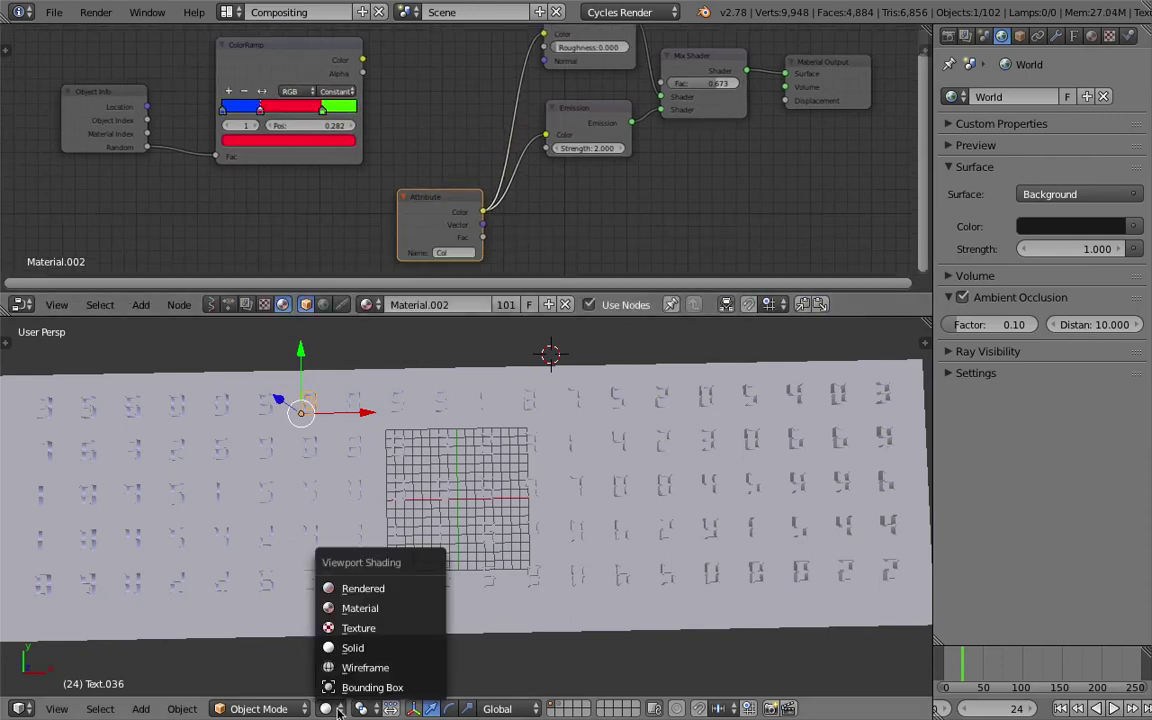
left_click(338, 587)
key("ctrl+s")
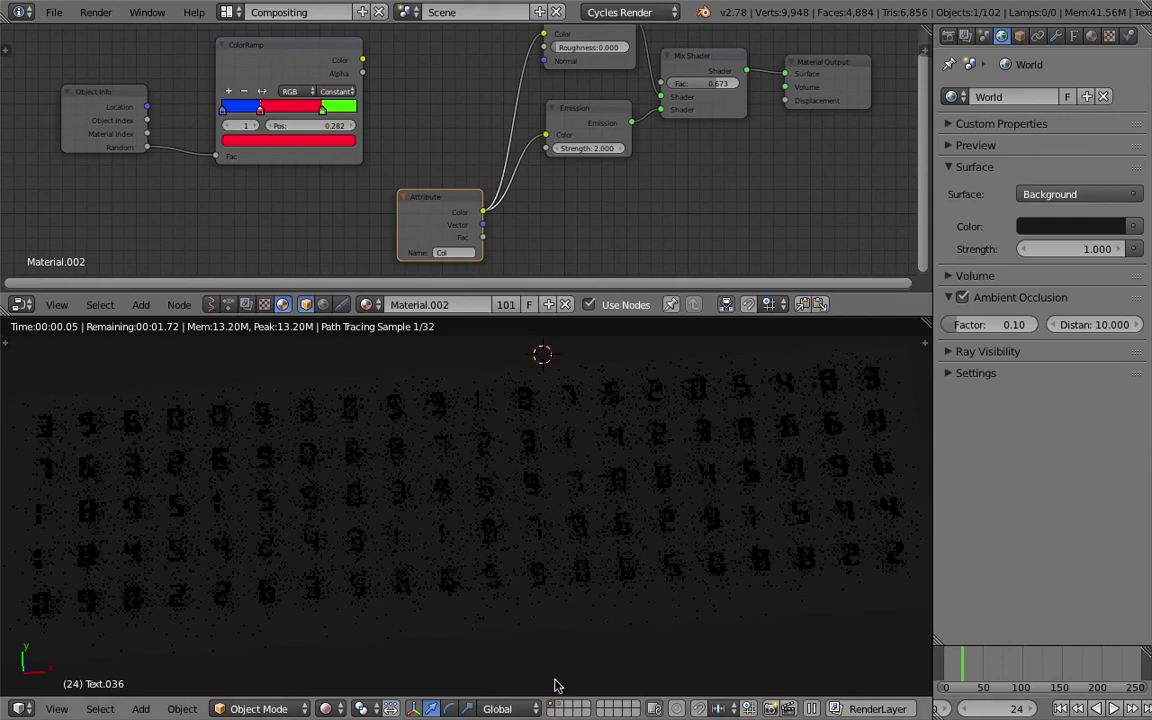
left_click(325, 708)
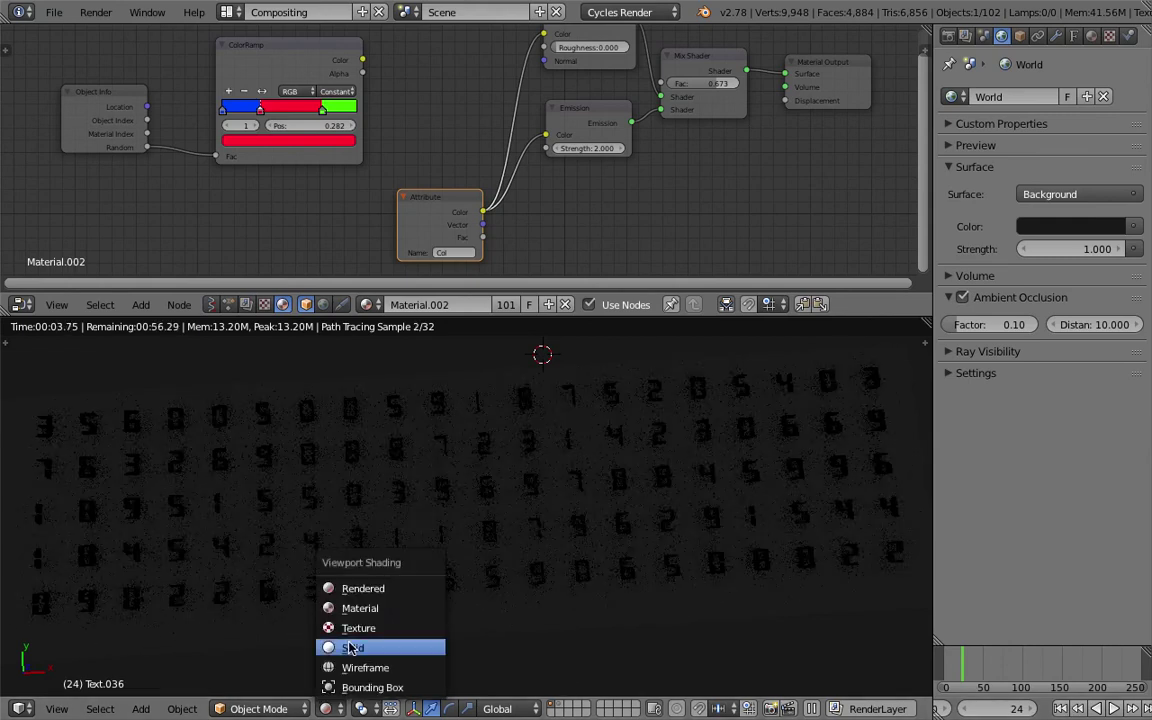
left_click(345, 645)
Step: Save over the file, select the thirteenth digit in the back row of the grid, and widen the properties area
middle_click_drag(361, 628, 521, 453)
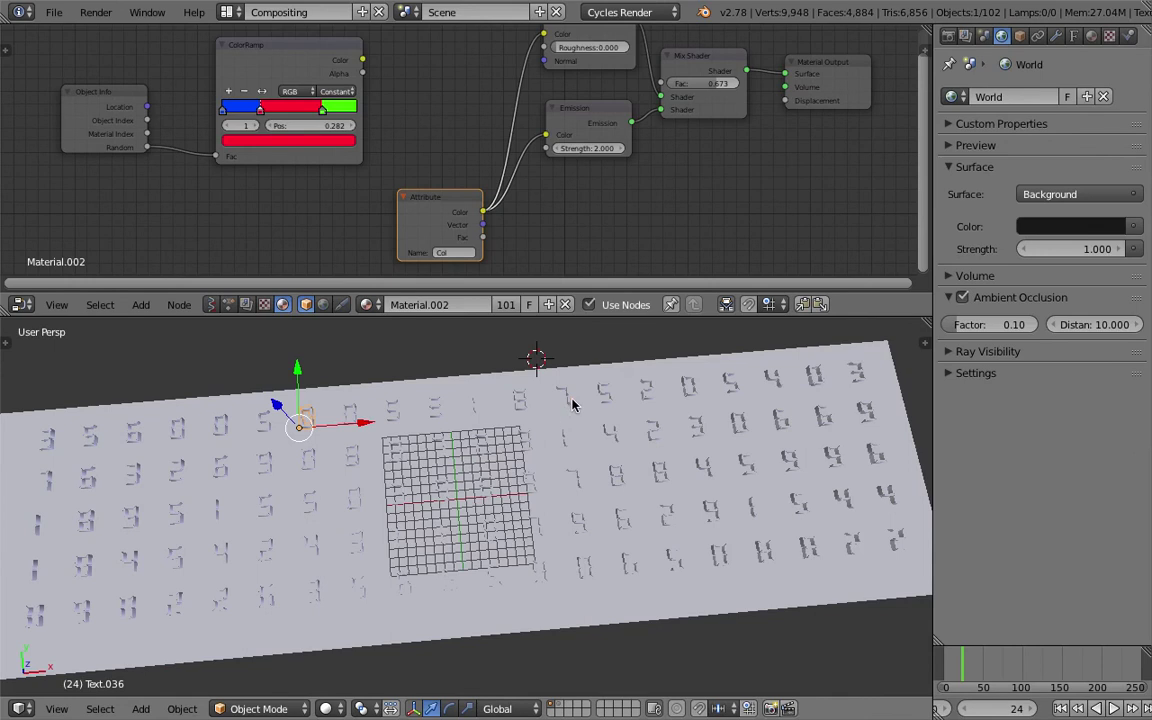
middle_click_drag(572, 404, 632, 512)
key("ctrl+s")
left_click(631, 510)
right_click(597, 397)
middle_click_drag(597, 397, 563, 401)
key("ctrl+z")
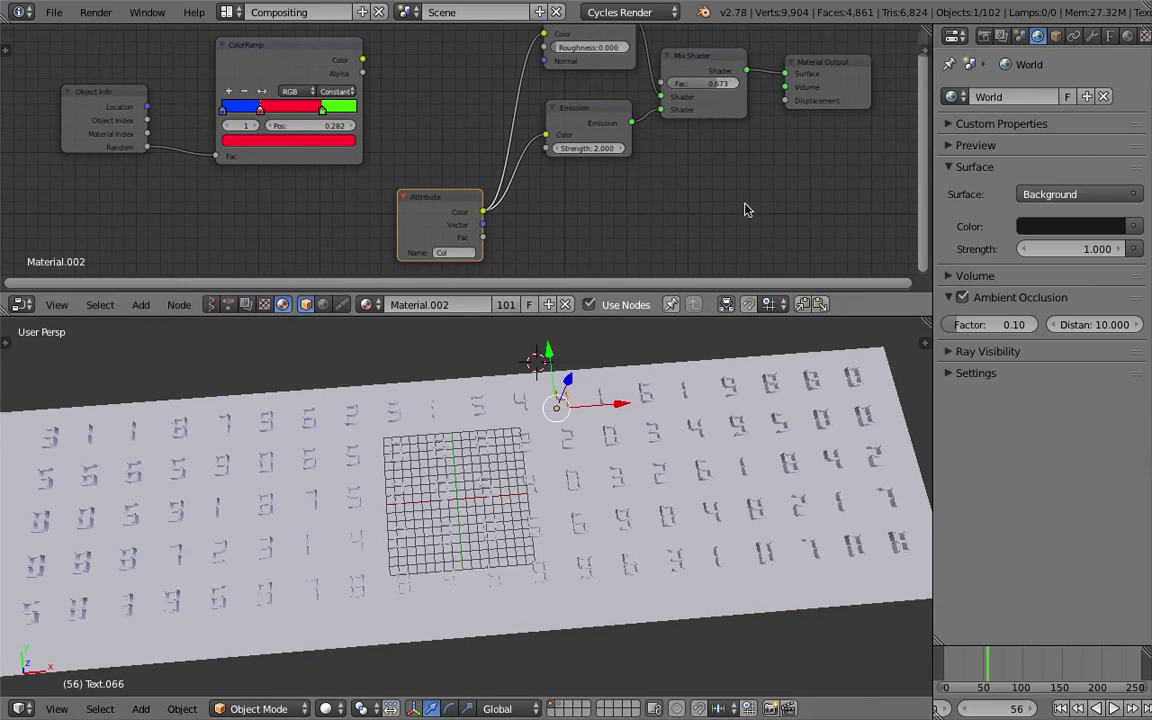
key("Home")
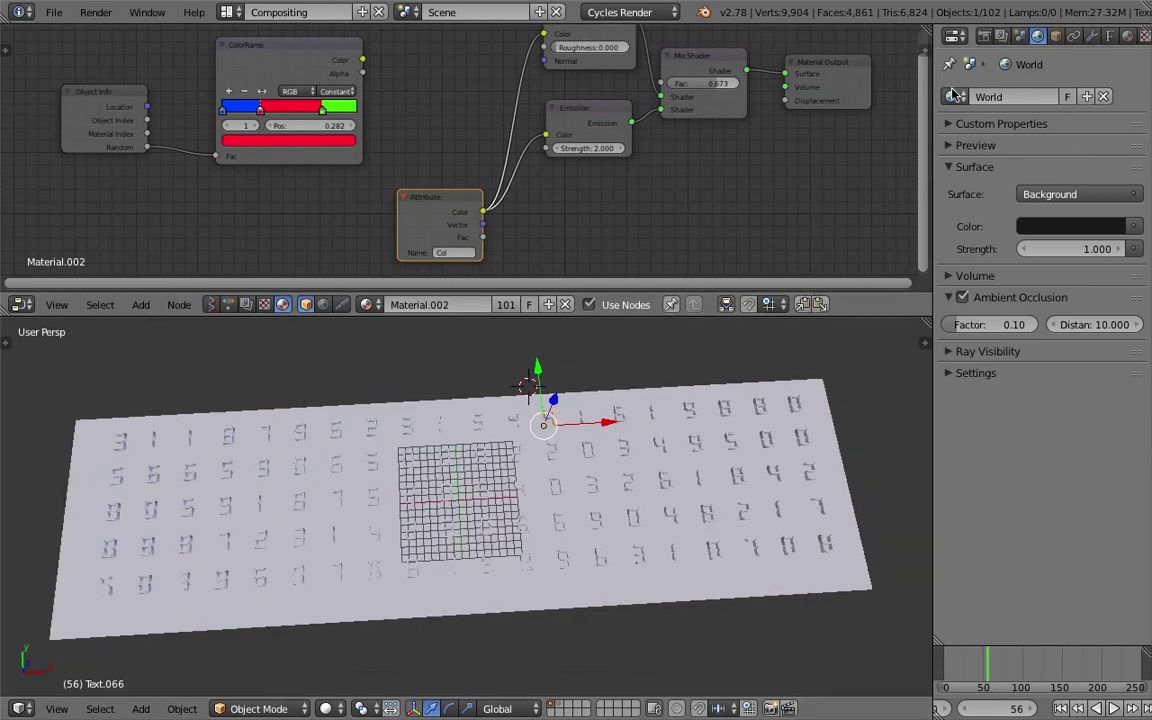
left_click_drag(933, 92, 880, 92)
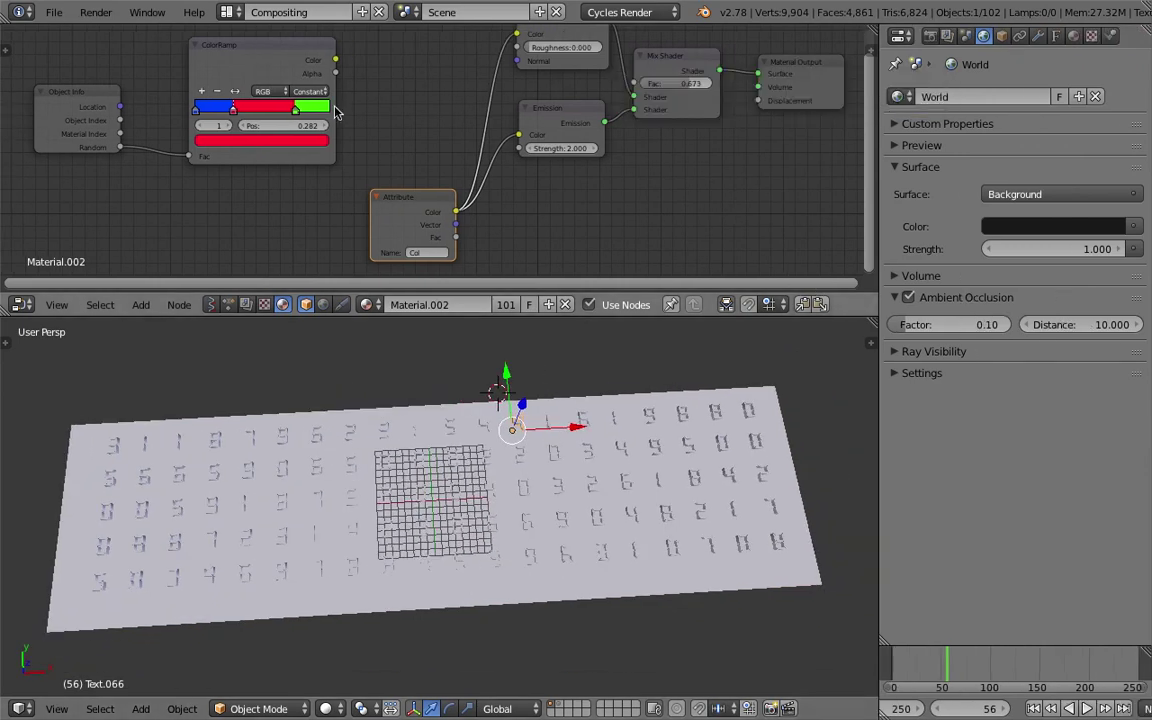
Step: Save incremental versions of the file as AN_Tatsuo_Miyajima_007.blend and AN_Tatsuo_Miyajima_008.blend
left_click(53, 12)
left_click(85, 170)
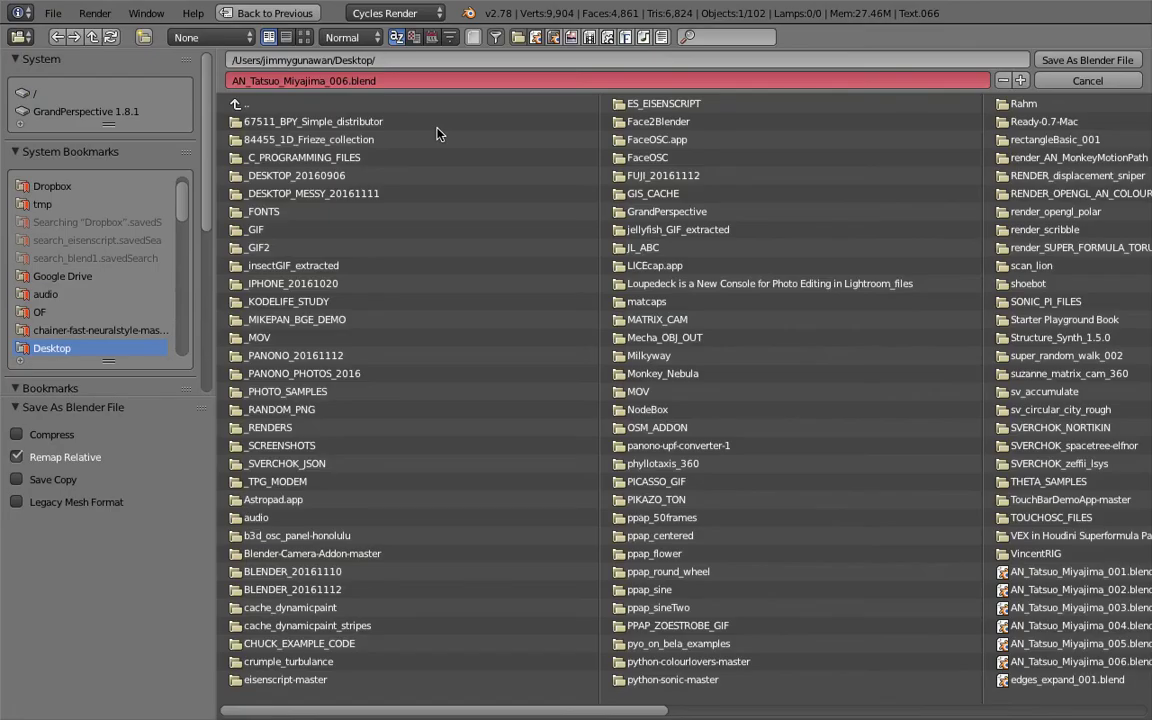
left_click(1020, 80)
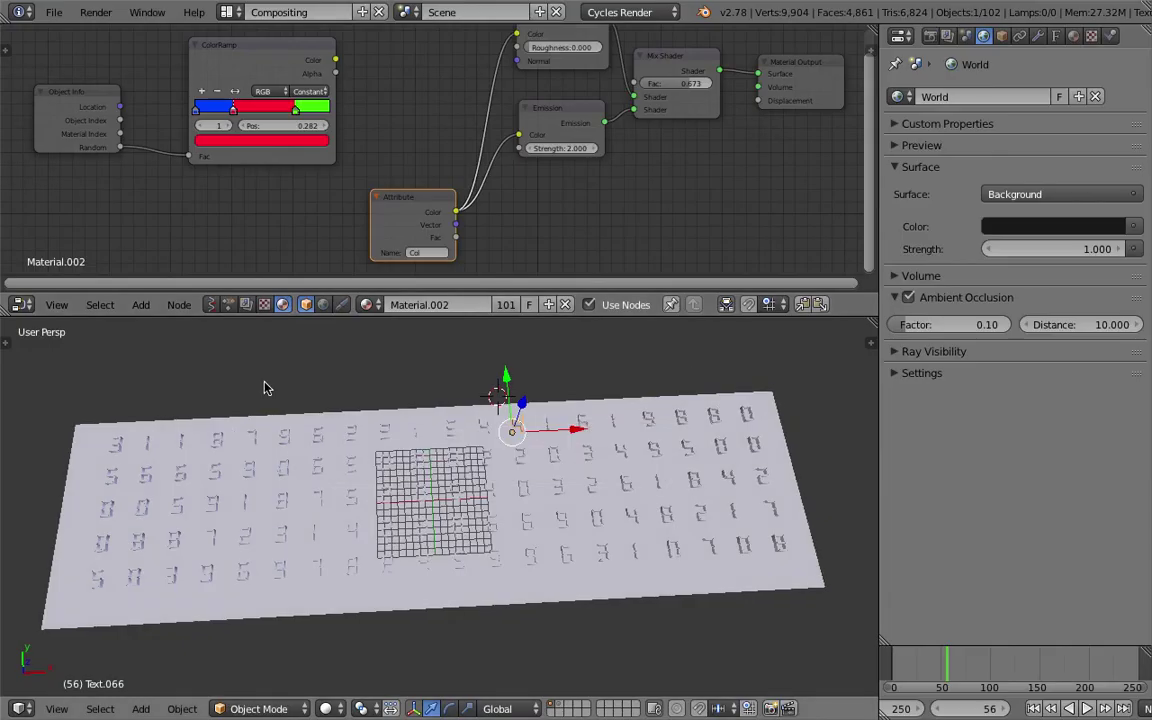
left_click(54, 12)
left_click(60, 152)
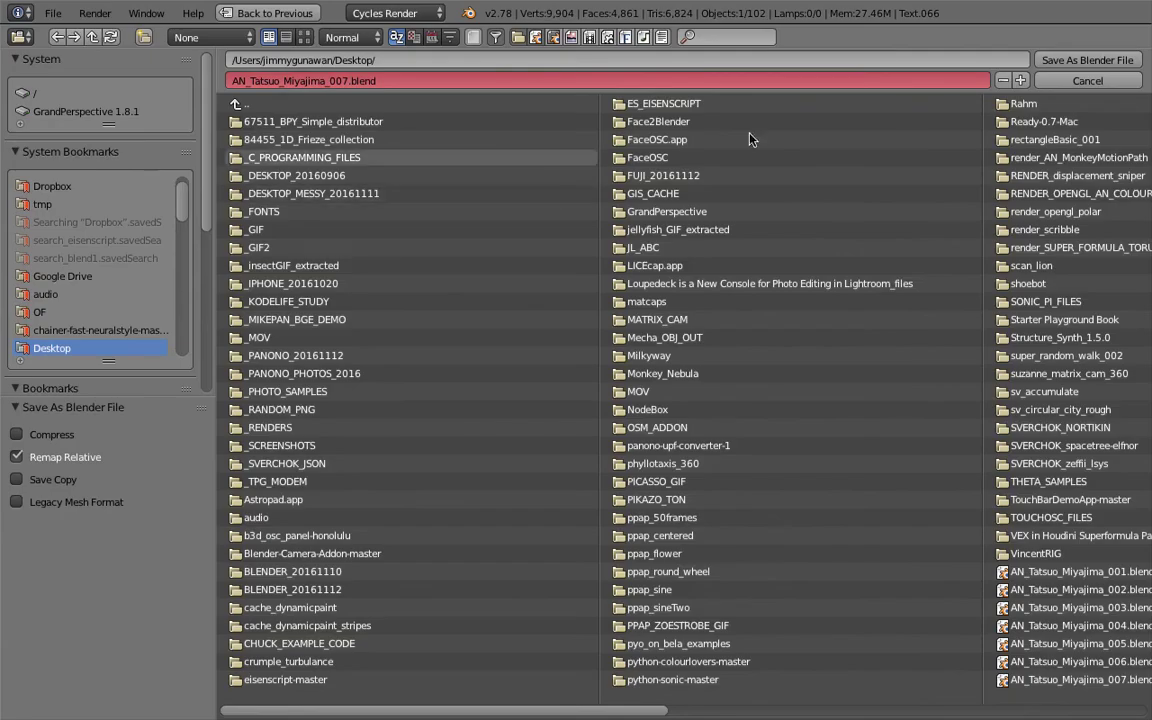
left_click(1020, 80)
left_click(1087, 60)
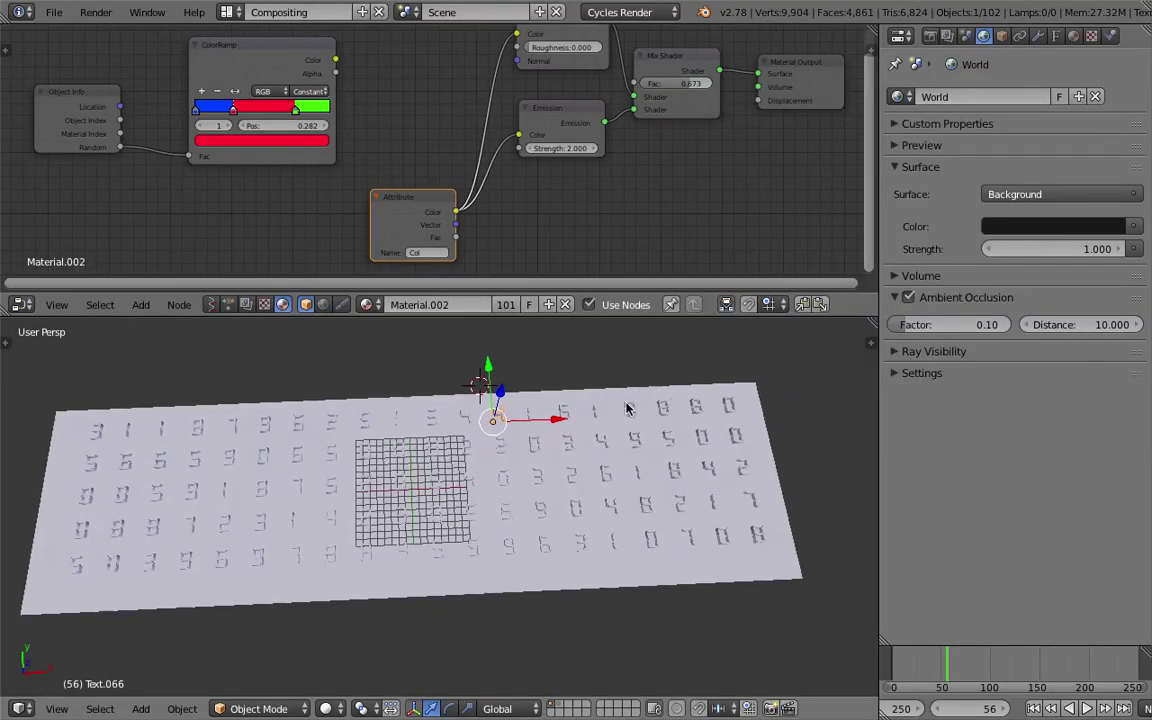
Step: Examine the selected digit's object properties, including its relations and display settings
middle_click_drag(650, 390, 635, 432, "shift")
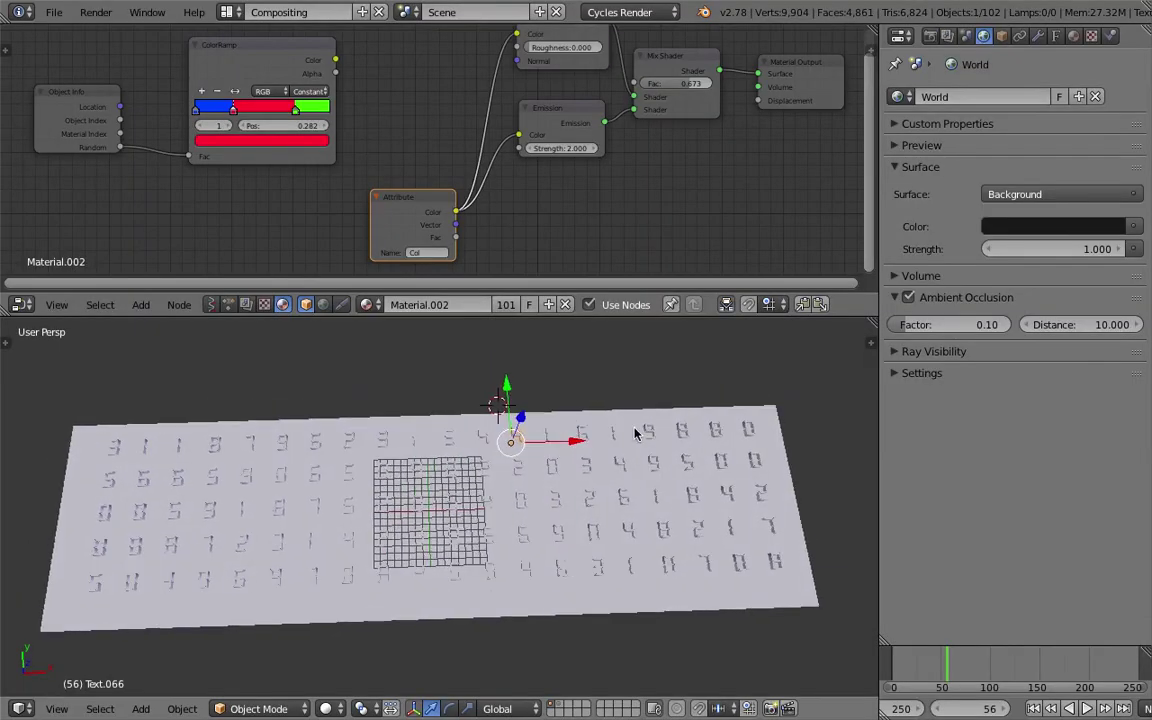
left_click(1056, 37)
left_click(1001, 36)
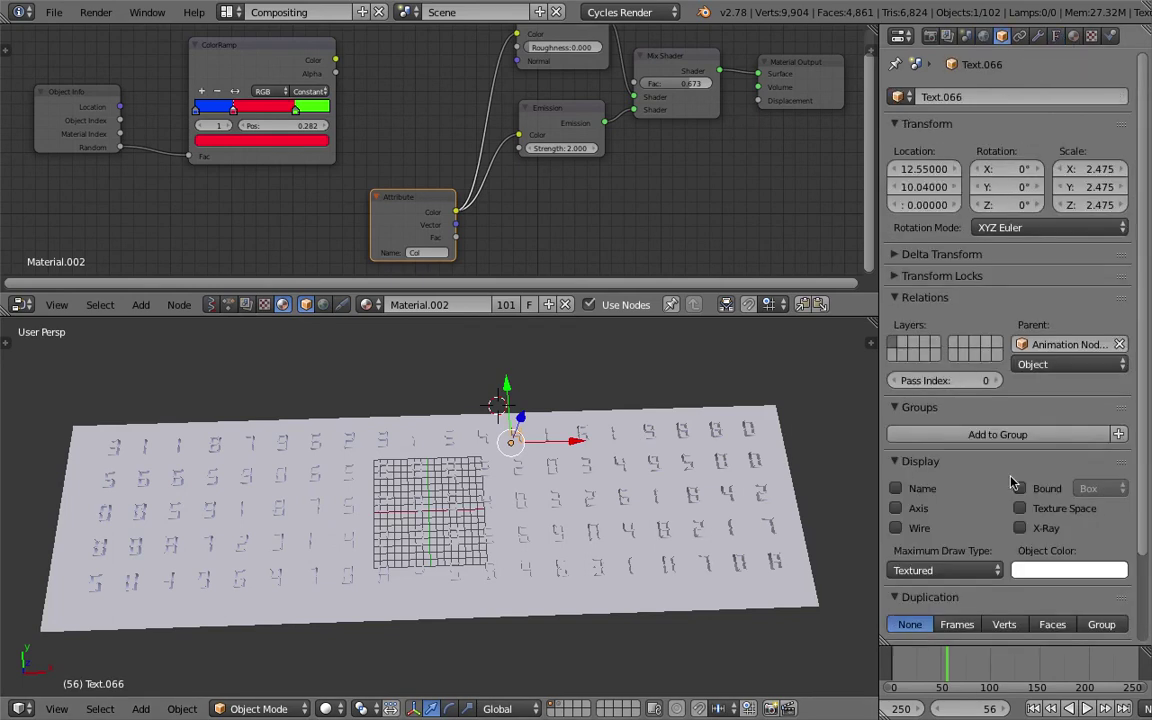
scroll(1078, 550, "down", 2)
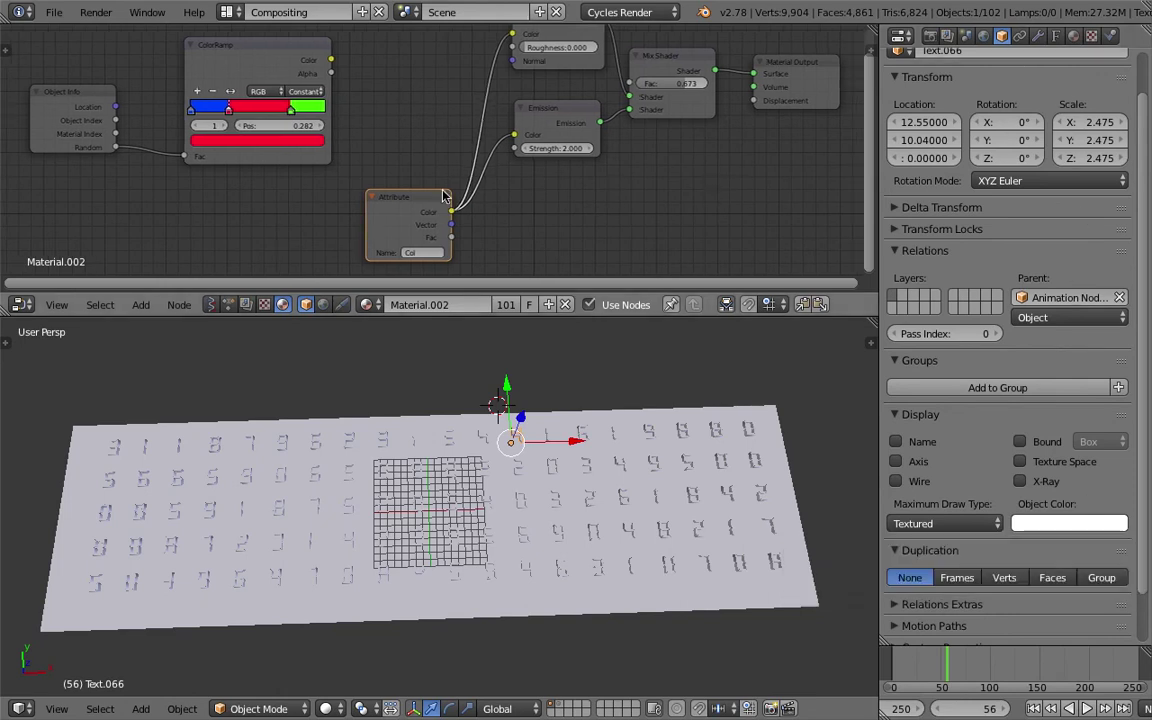
Step: Enlarge the node editor and line up the Attribute node with the shaders, shifting ColorRamp and Object Info aside
left_click_drag(405, 197, 398, 135)
left_click_drag(536, 318, 532, 361)
left_click_drag(426, 176, 424, 150)
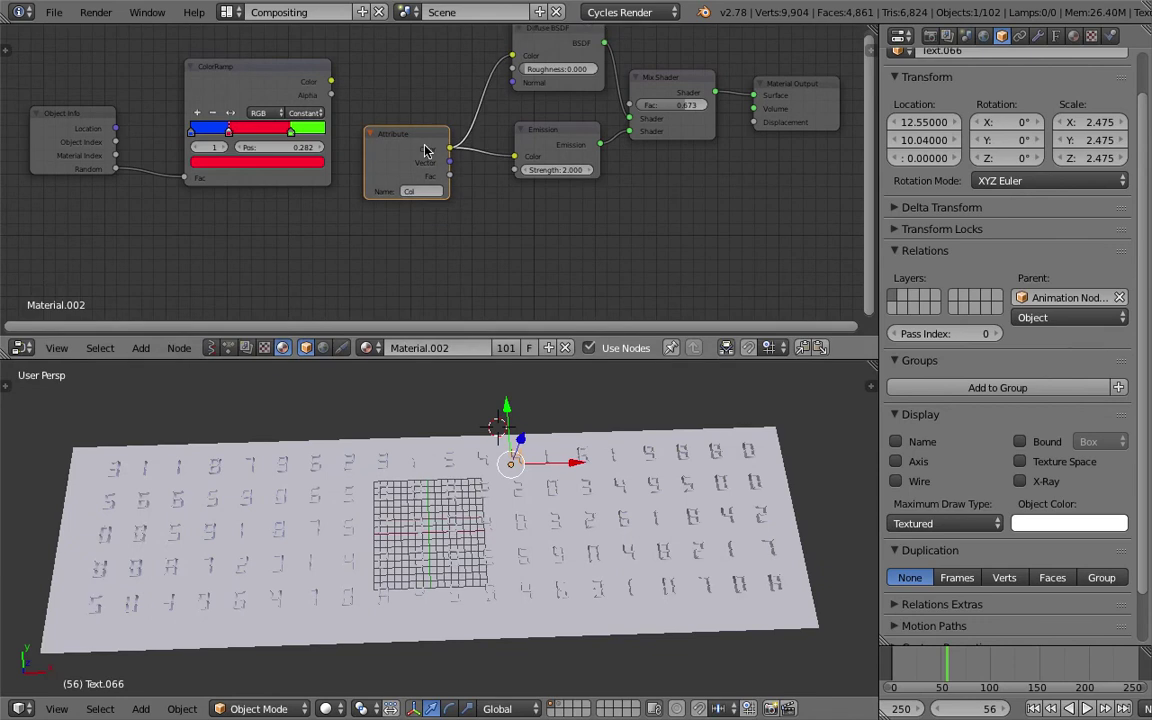
left_click_drag(250, 68, 218, 52)
left_click_drag(76, 113, 71, 127)
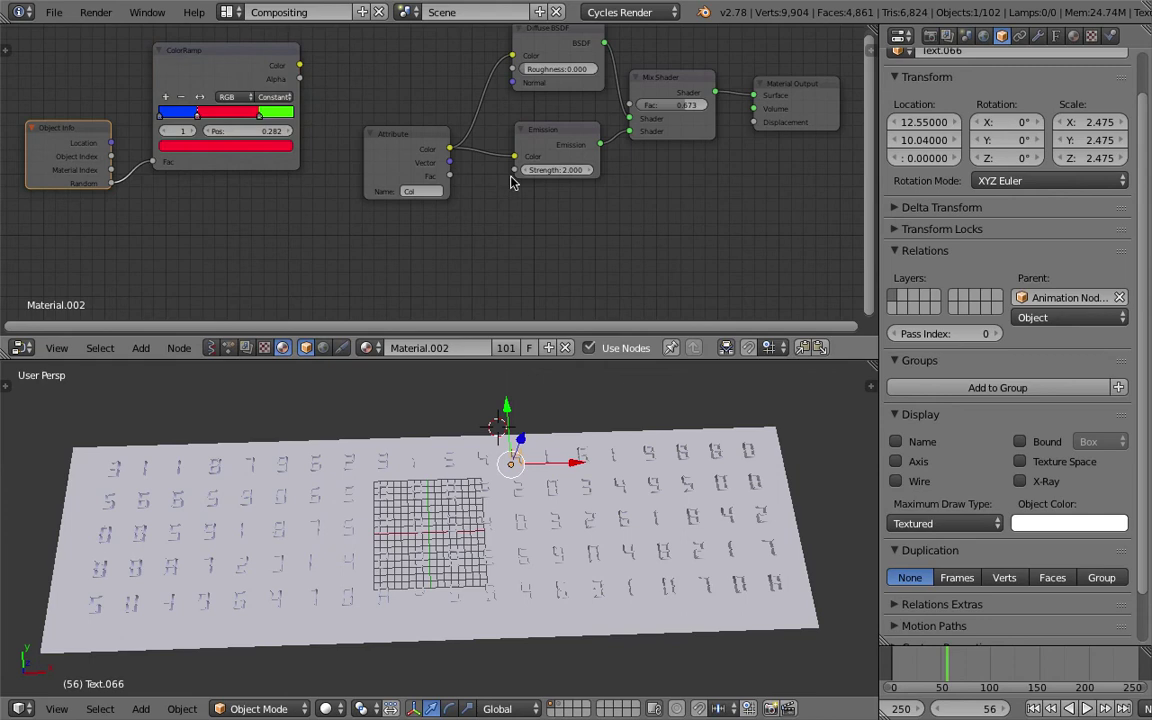
Step: Examine the selected digit's text data settings, including geometry, font and paragraph options
left_click(1057, 37)
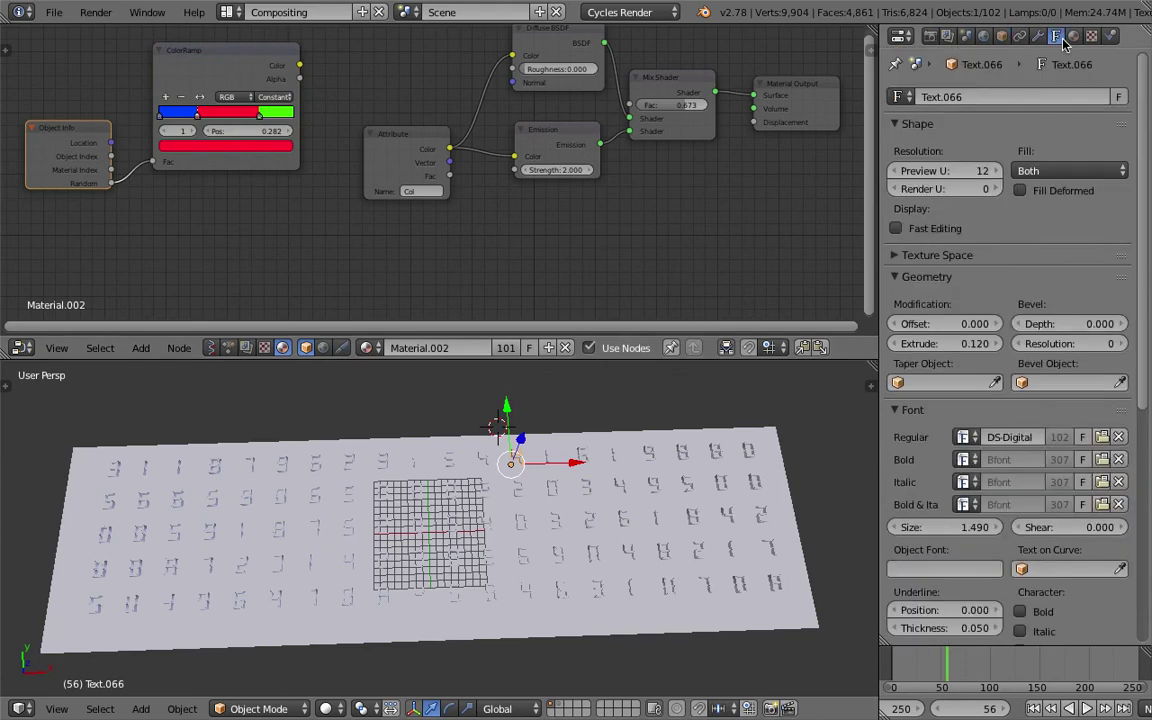
scroll(1036, 305, "down", 4)
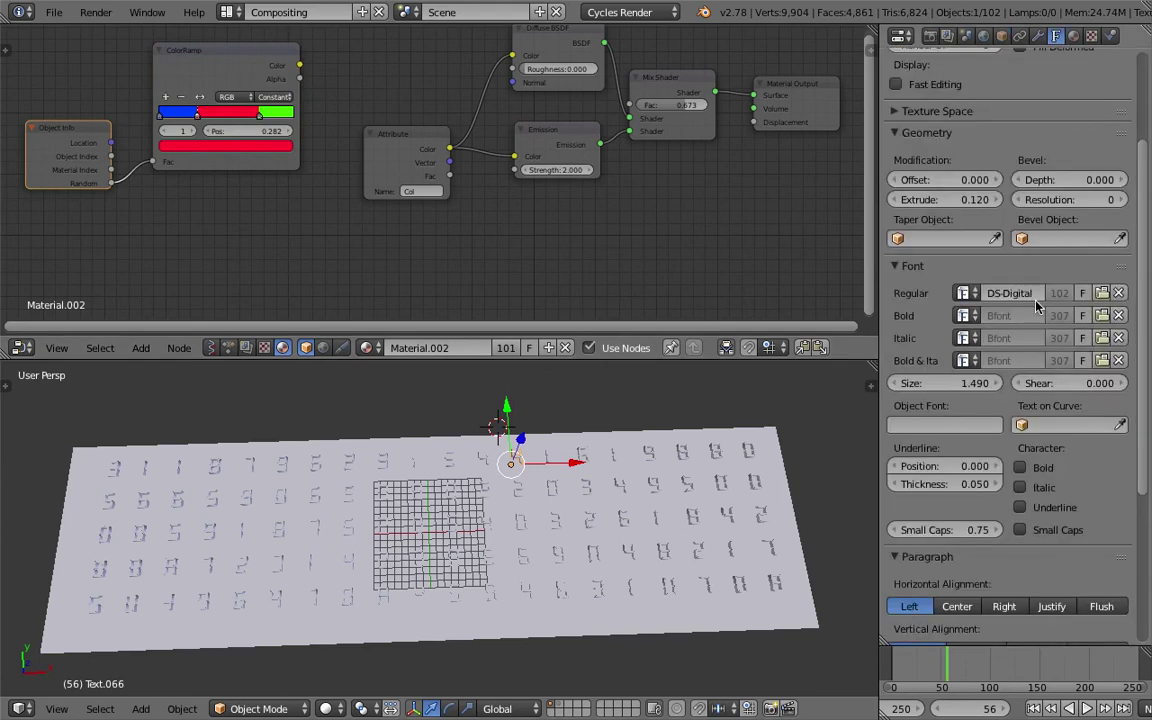
middle_click_drag(514, 489, 495, 493)
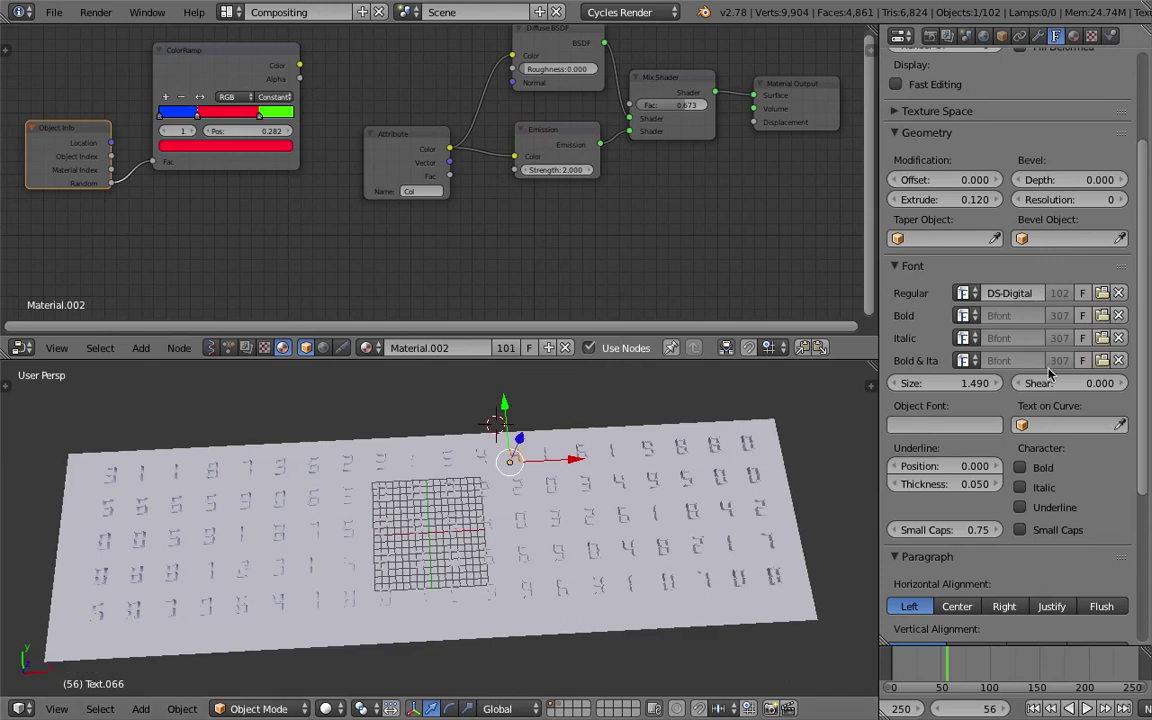
scroll(1148, 178, "up", 4)
Step: Save over the file and save a further version with the number in its file name incremented
middle_click_drag(585, 530, 612, 507)
key("ctrl+s")
left_click(600, 497)
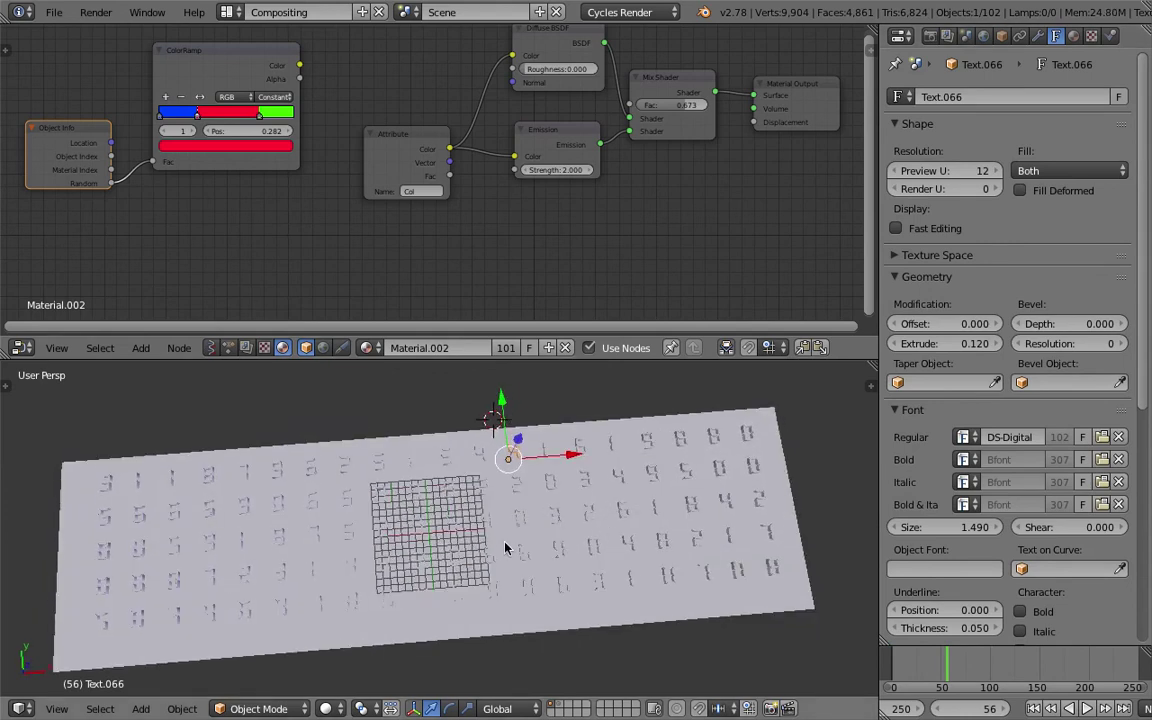
left_click(54, 12)
left_click(80, 155)
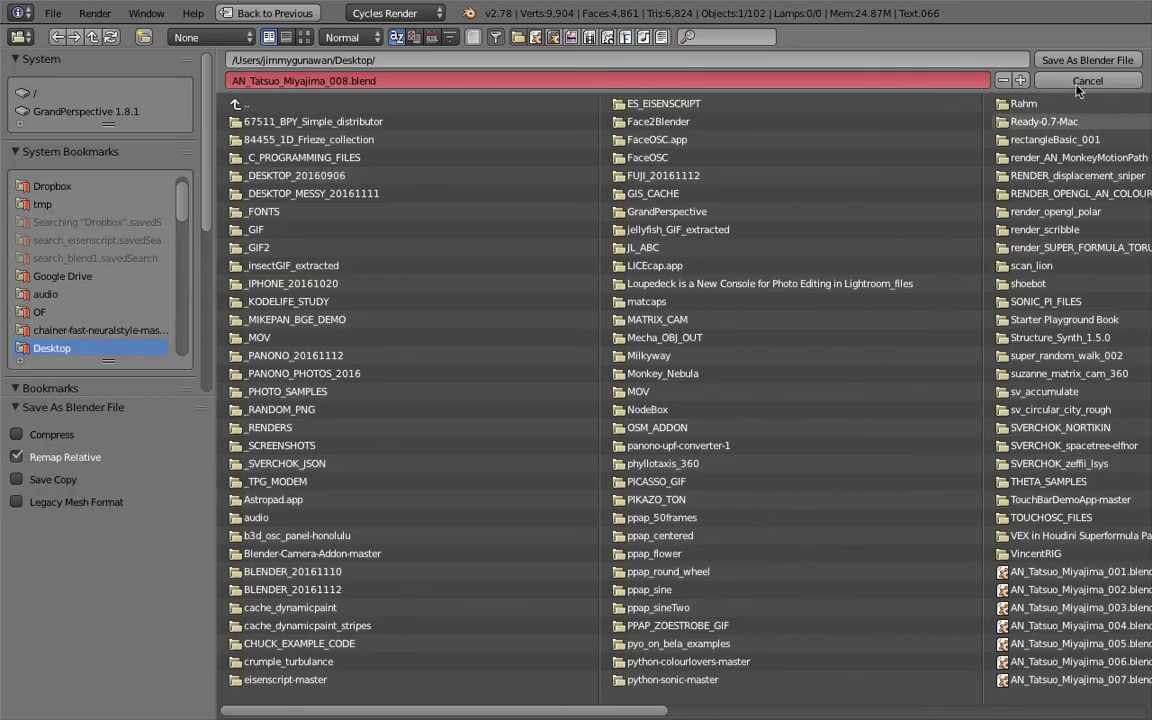
left_click(1020, 80)
left_click(1087, 60)
key("ctrl+s")
left_click(497, 620)
Step: Show the layer with the source text objects and select the large digit 1 beside the floor grid
middle_click_drag(652, 510, 663, 597)
right_click(663, 597)
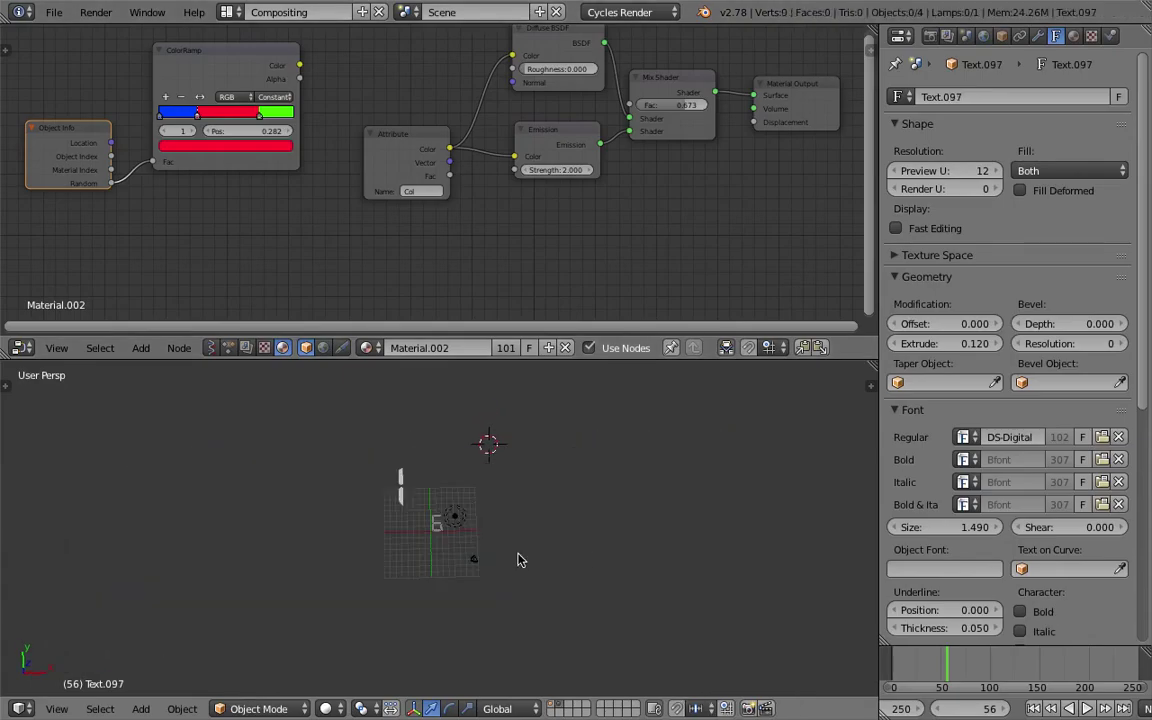
right_click(400, 485)
right_click(385, 473)
middle_click_drag(385, 473, 383, 503)
left_click(545, 478)
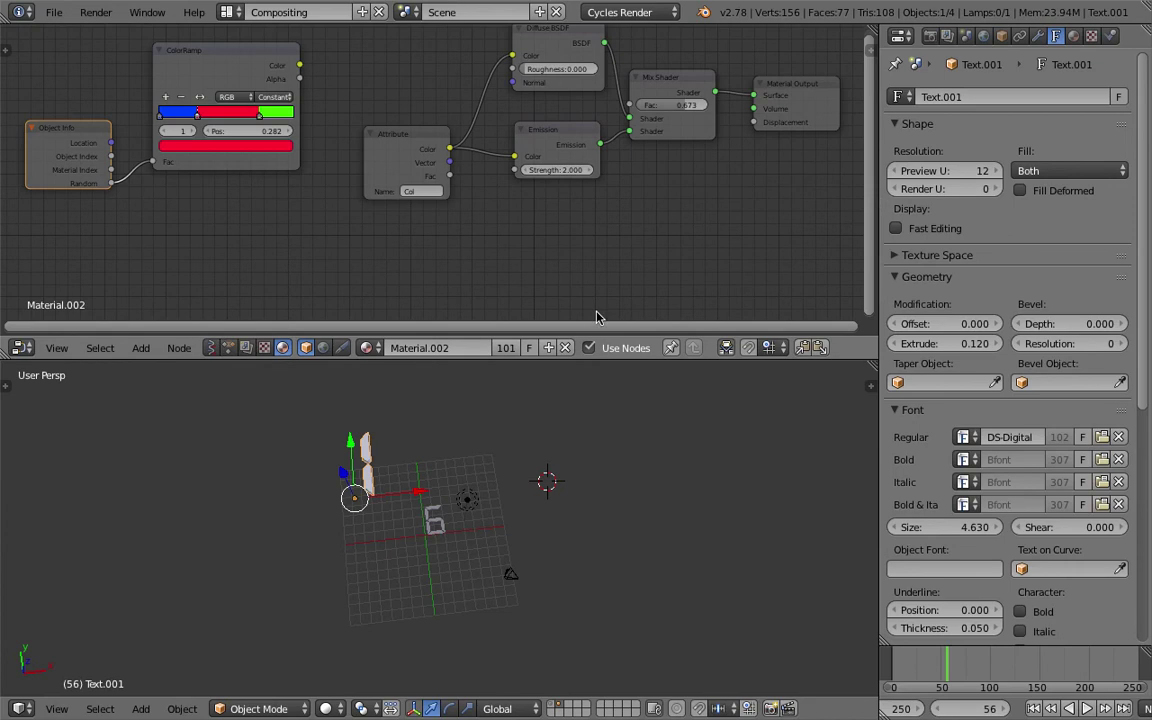
middle_click_drag(485, 475, 386, 479)
scroll(432, 531, "down", 2)
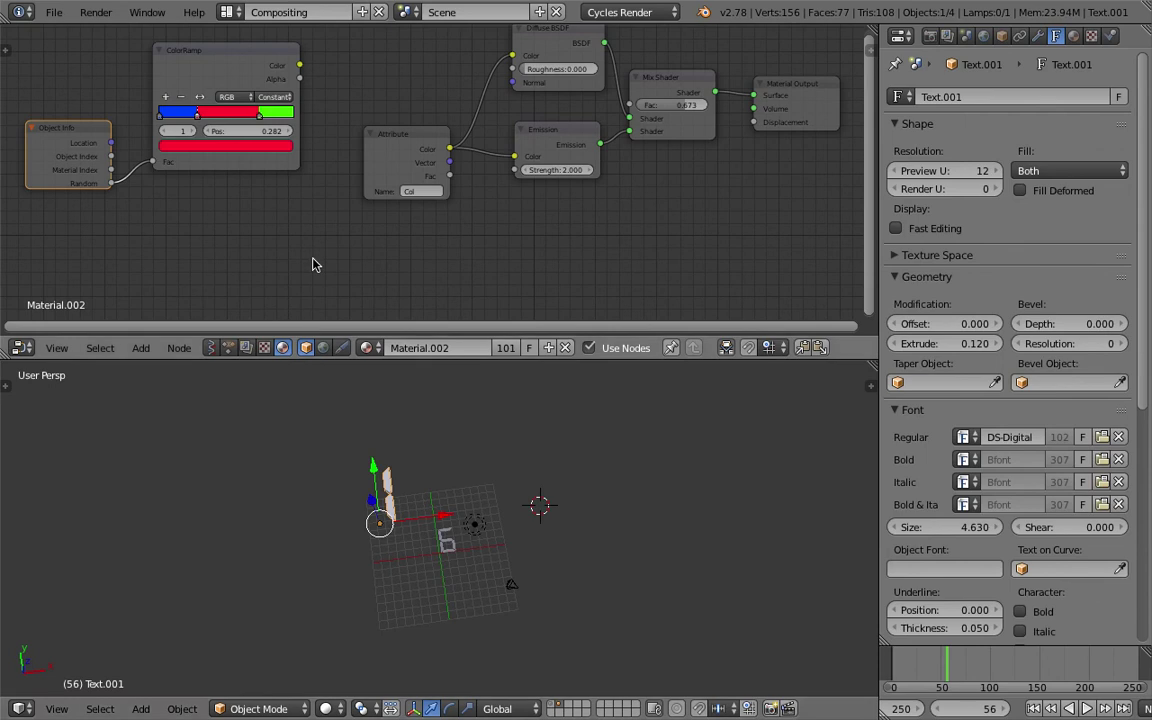
Step: Move the Attribute node closer to the ColorRamp and switch the node editor to the Animation Nodes tree type
left_click_drag(397, 153, 377, 124)
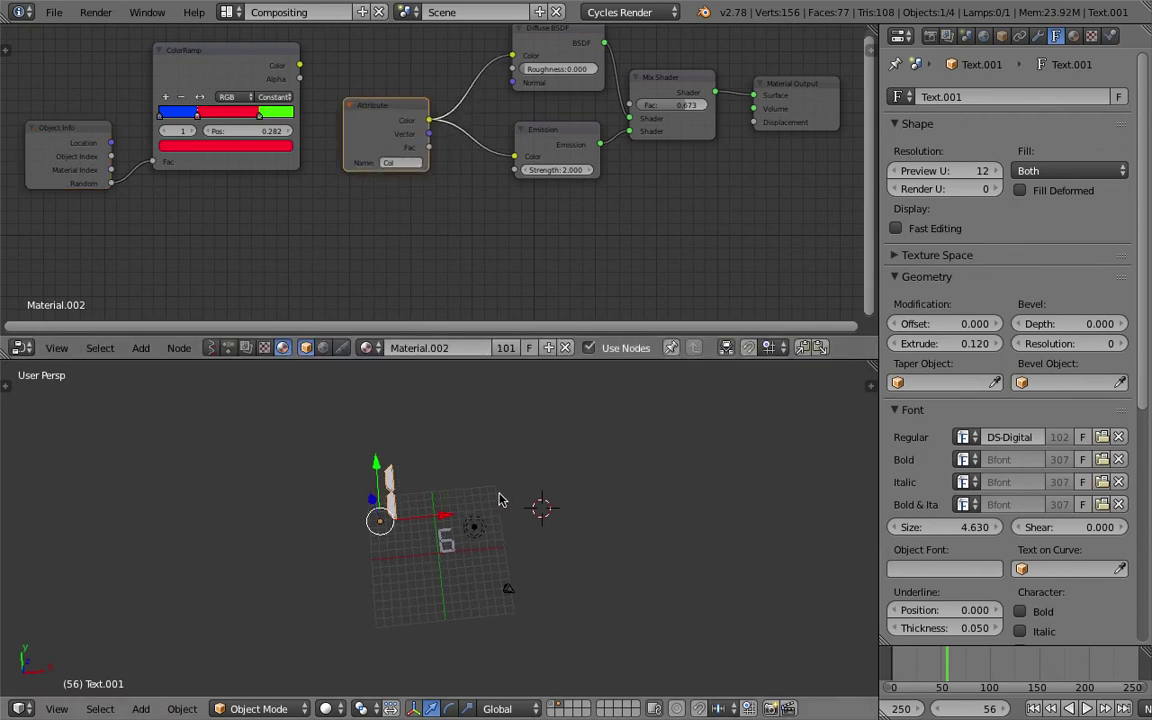
middle_click_drag(504, 499, 480, 484, "shift")
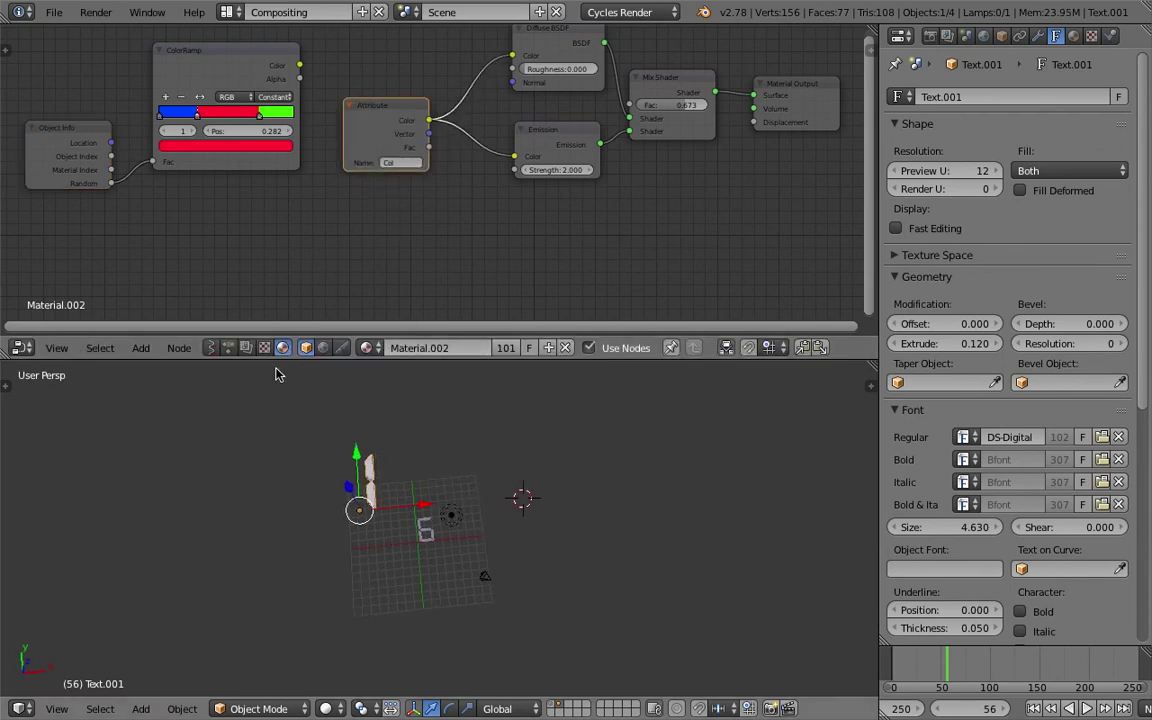
left_click(211, 347)
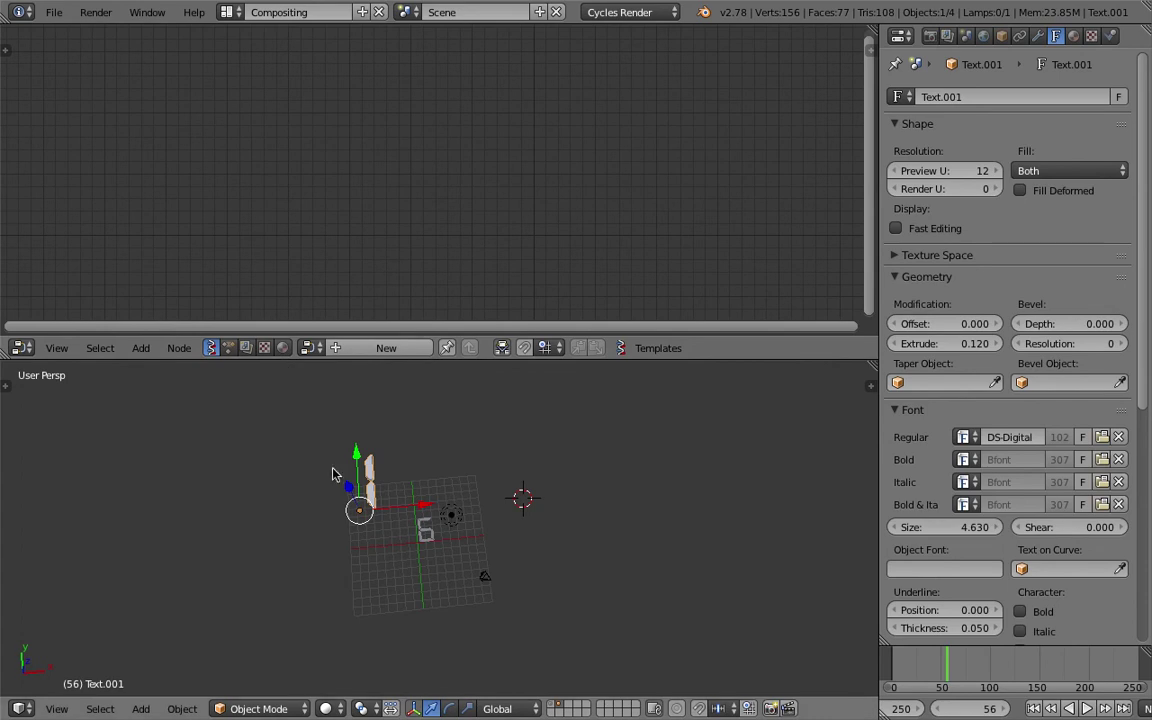
Step: Show the digit grid's layer again and save over the file
key("2")
key("ctrl+s")
left_click(362, 514)
scroll(362, 514, "down", 4)
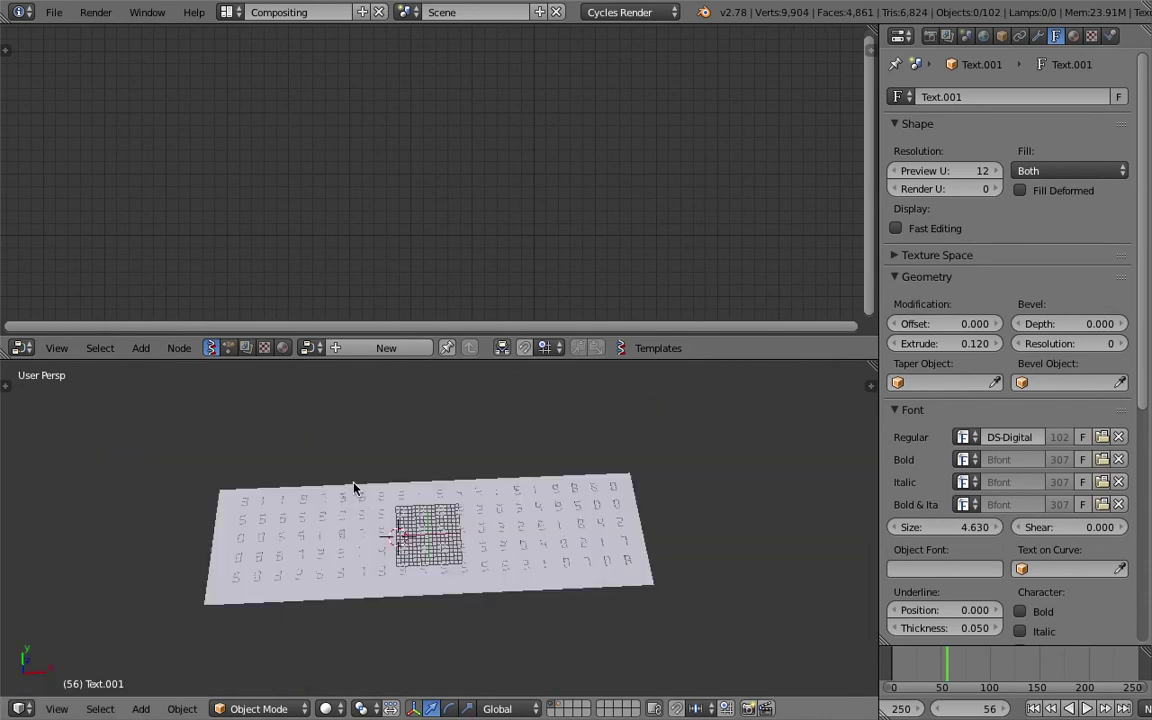
Step: Clear the selection and select the thirteenth digit in the back row of the grid
right_click(355, 490)
scroll(342, 485, "up", 2)
scroll(345, 505, "down", 2)
key("a")
key("a")
key("a")
scroll(485, 480, "up", 4)
right_click(485, 481)
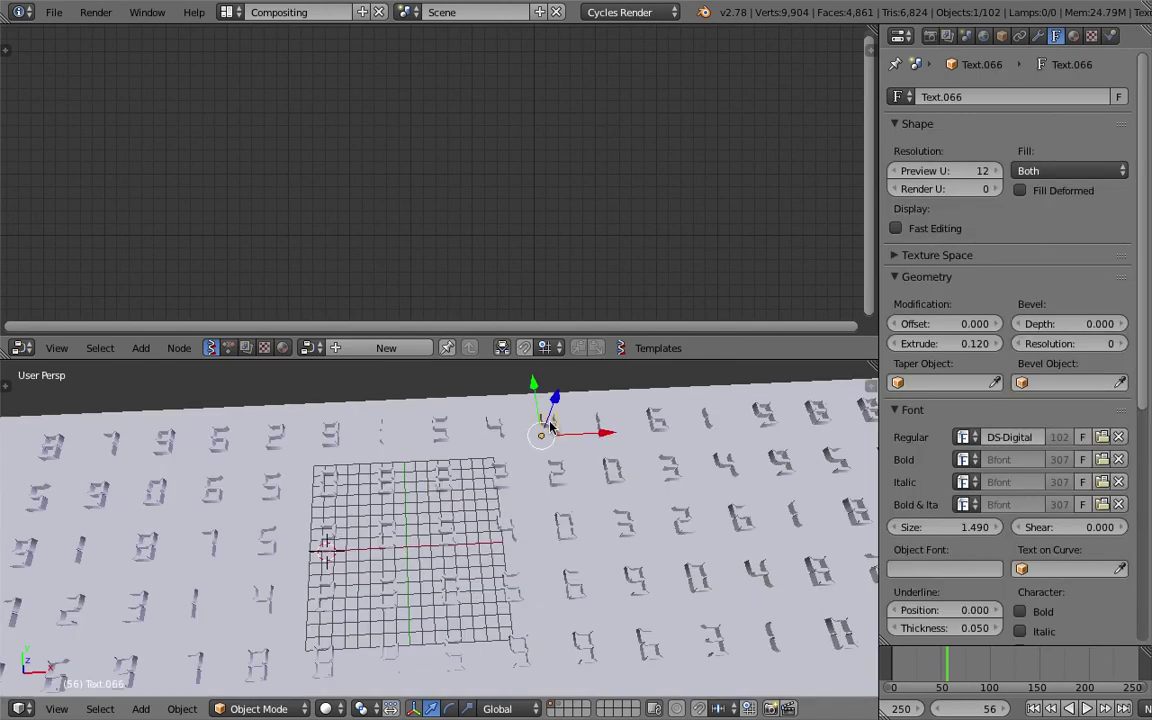
Step: Inspect the selected digit up close in both wireframe and solid shading
scroll(555, 478, "down", 3)
scroll(500, 505, "up", 5)
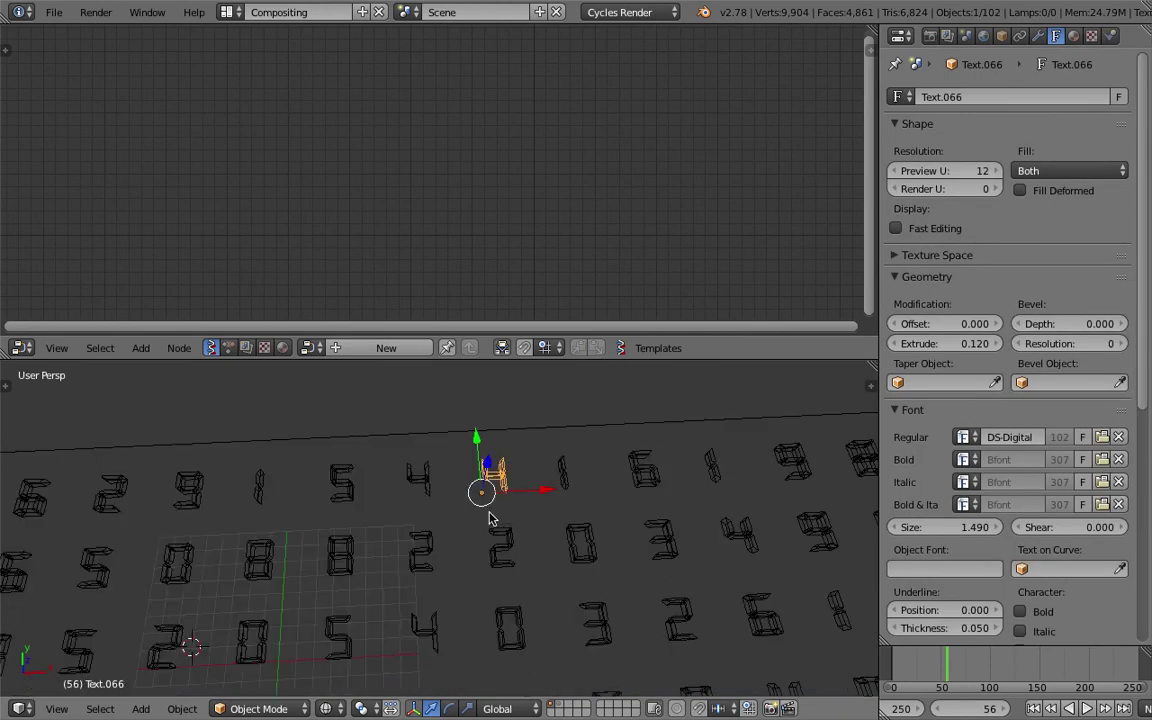
scroll(403, 544, "up", 2)
middle_click_drag(404, 543, 421, 536)
key("z")
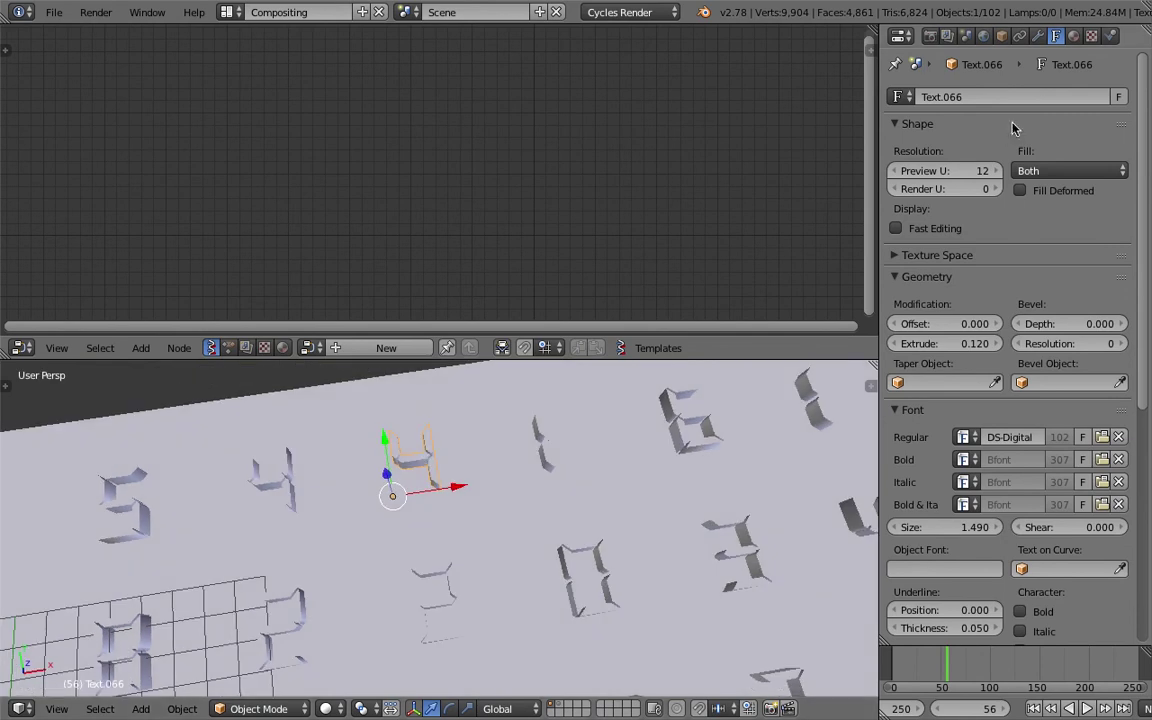
middle_click_drag(480, 420, 420, 492)
Step: Add a torus mesh, place it behind the back edge of the digit floor and scale it up
key("shift+a")
mouse_move(380, 441)
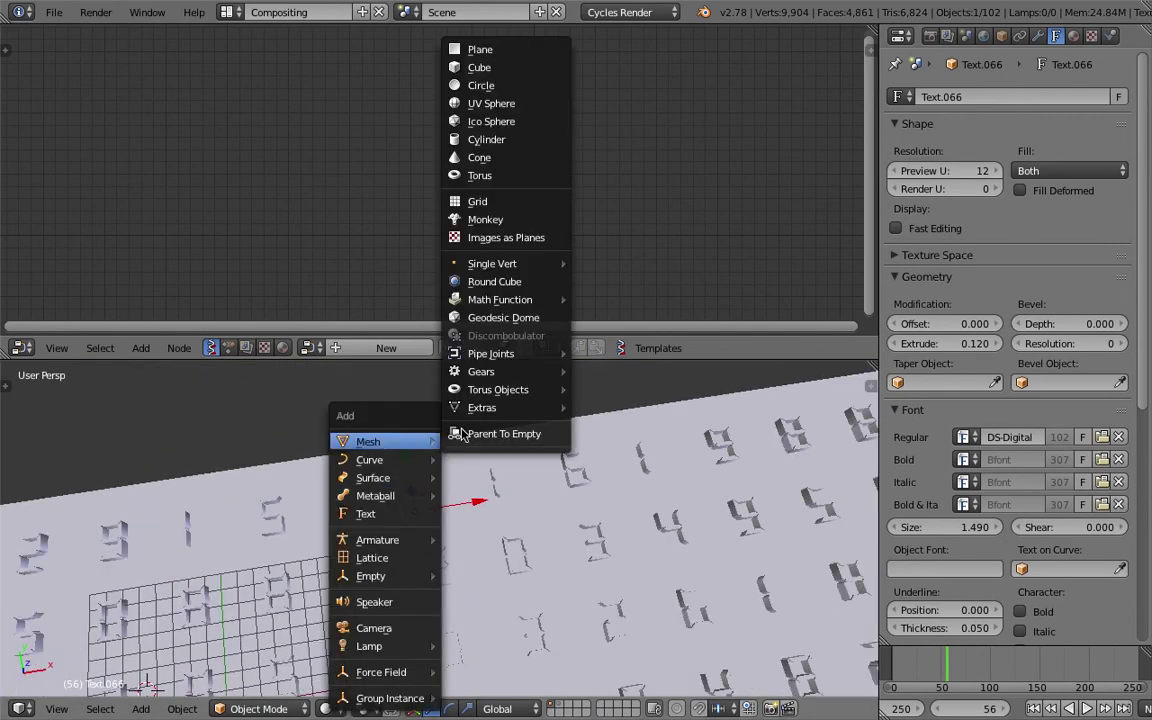
left_click(507, 176)
key("g")
left_click(482, 455)
key("s")
left_click(410, 400)
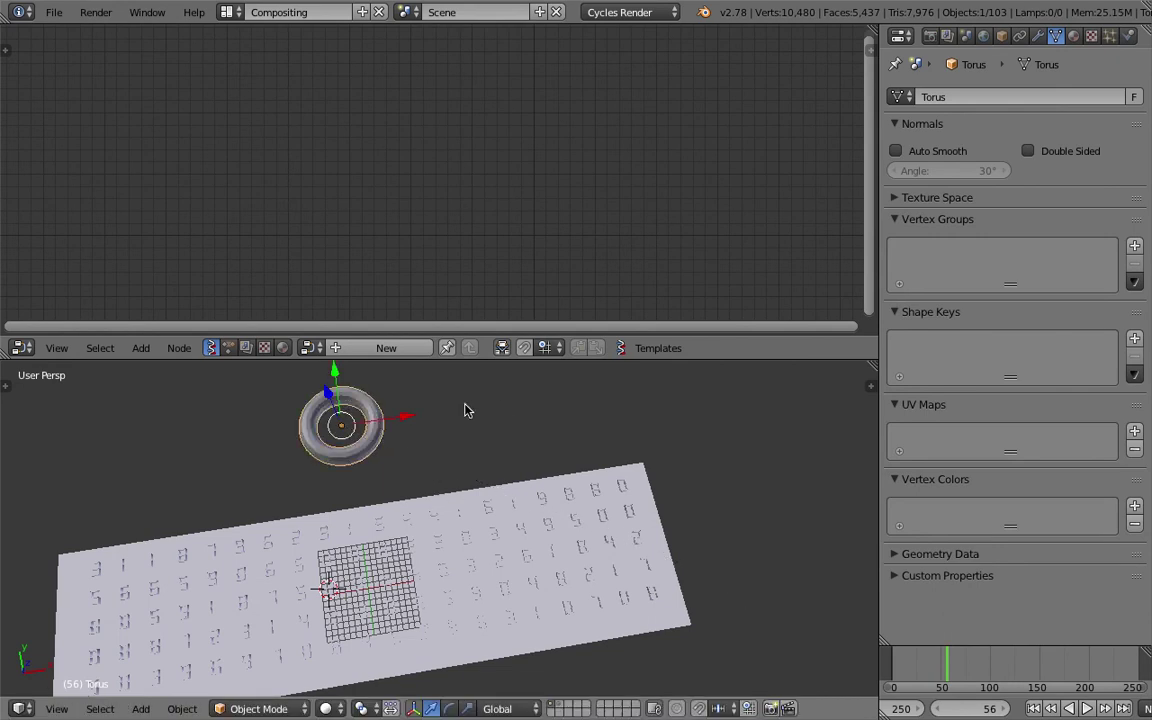
middle_click_drag(484, 455, 495, 530)
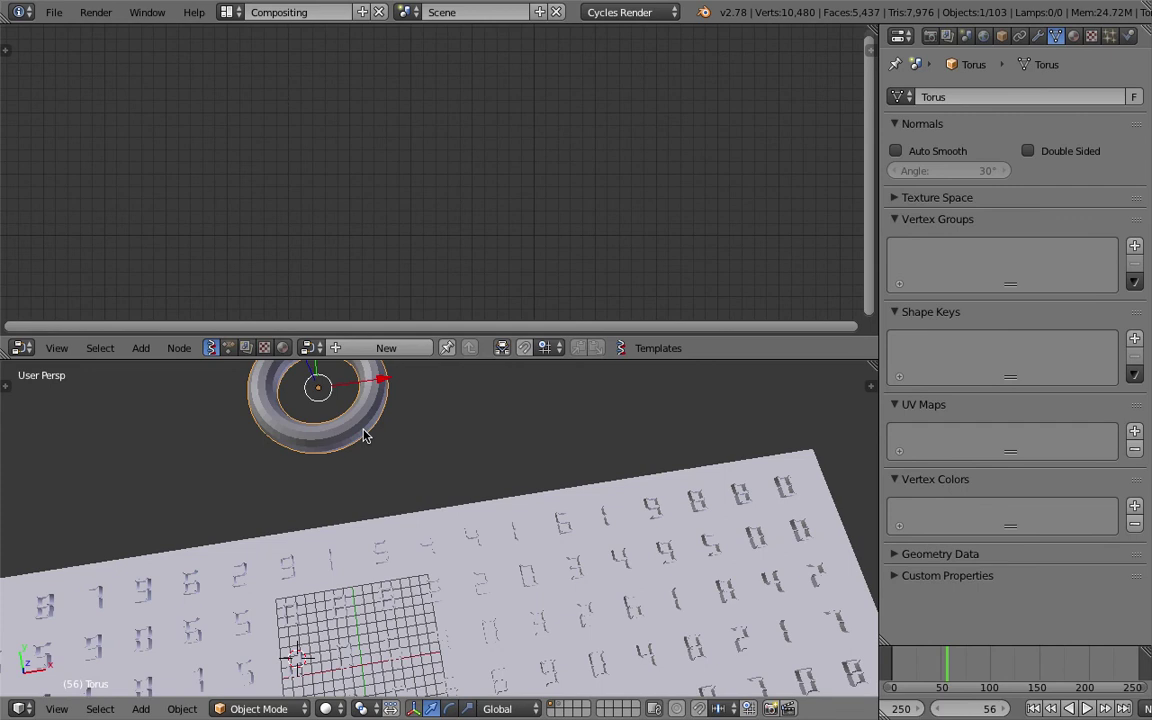
middle_click_drag(433, 515, 404, 478)
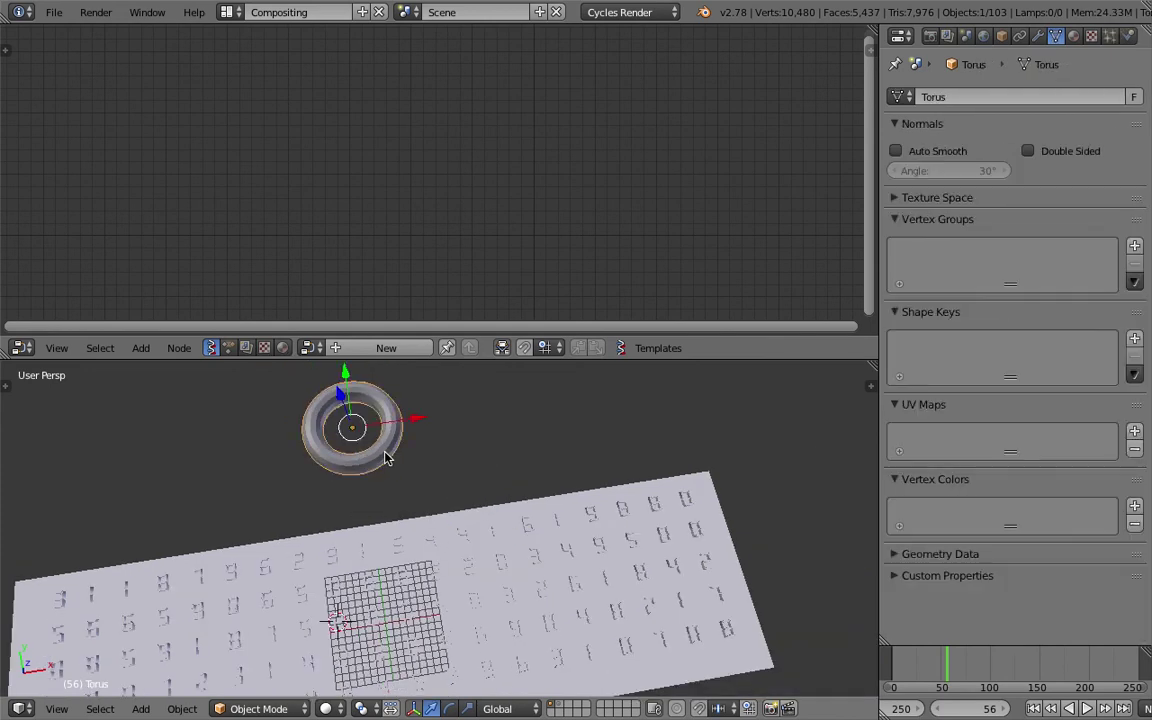
Step: Delete the torus and save over the file
key("Delete")
key("ctrl+s")
left_click(383, 471)
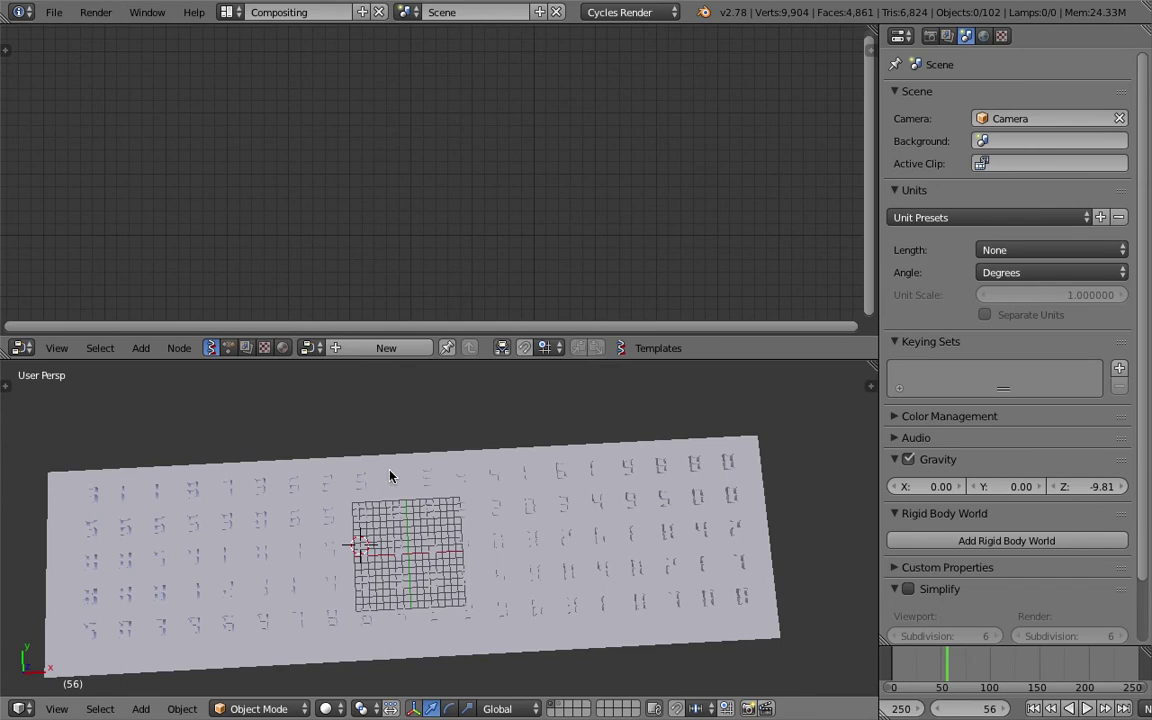
Step: Select the last digit at the far corner of the back row
middle_click_drag(555, 463, 609, 479)
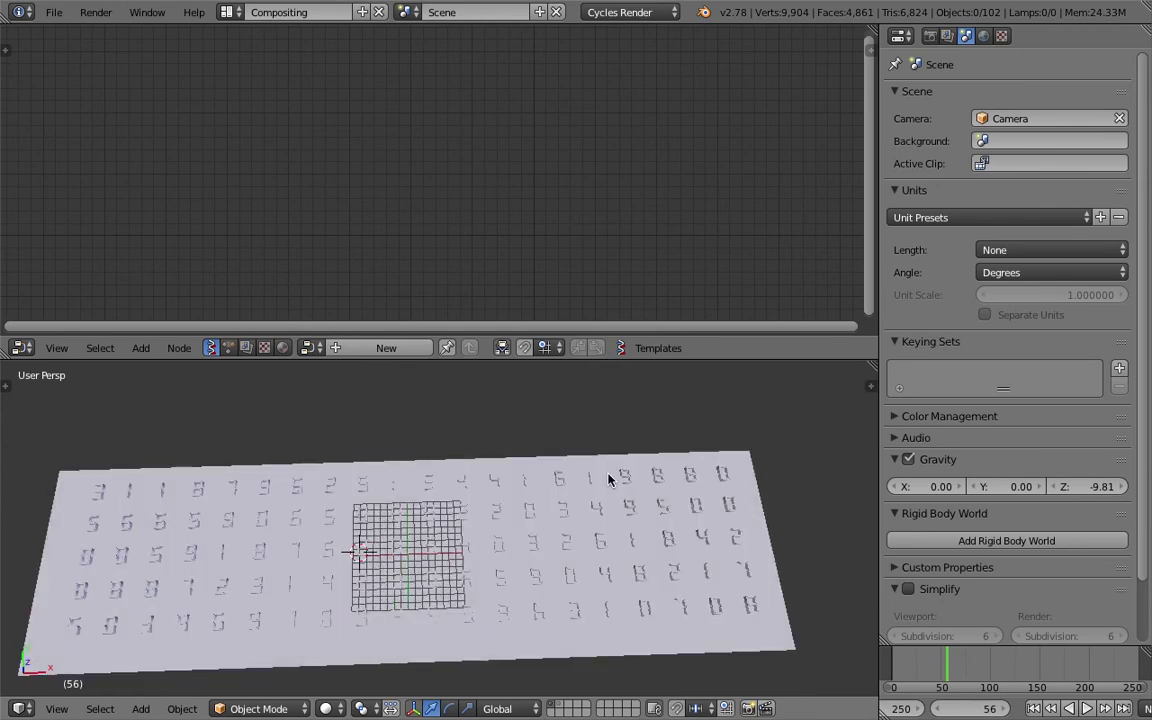
middle_click_drag(404, 453, 411, 481)
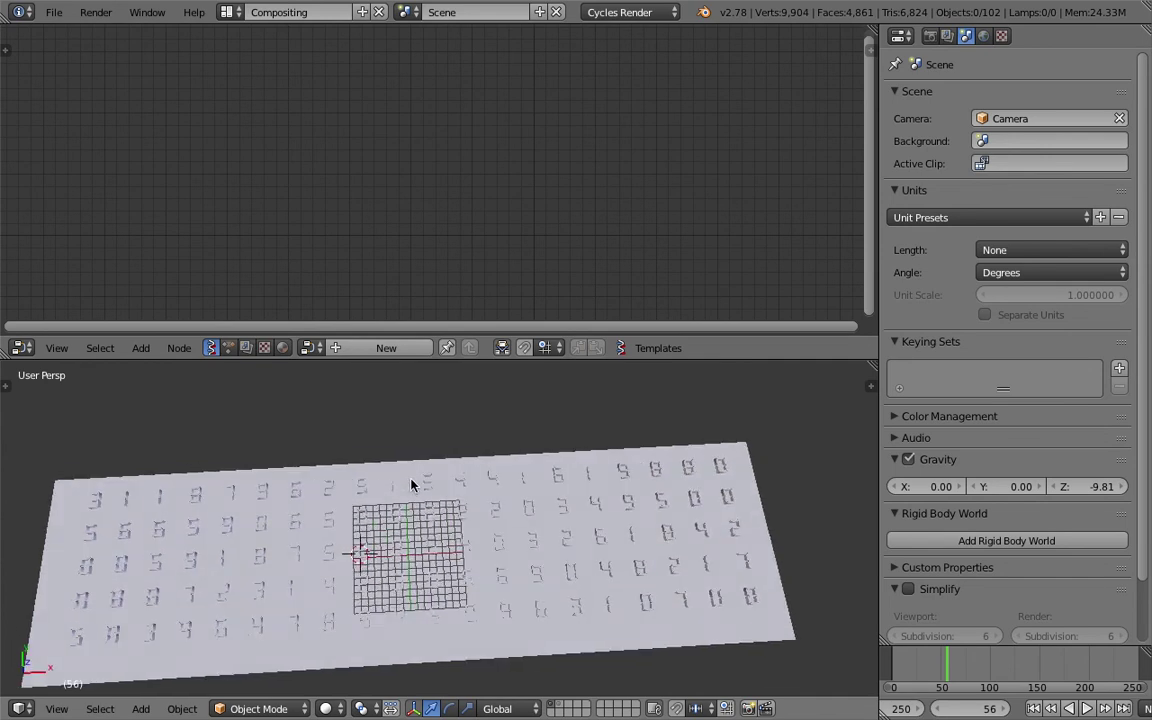
right_click(712, 476)
right_click(716, 474)
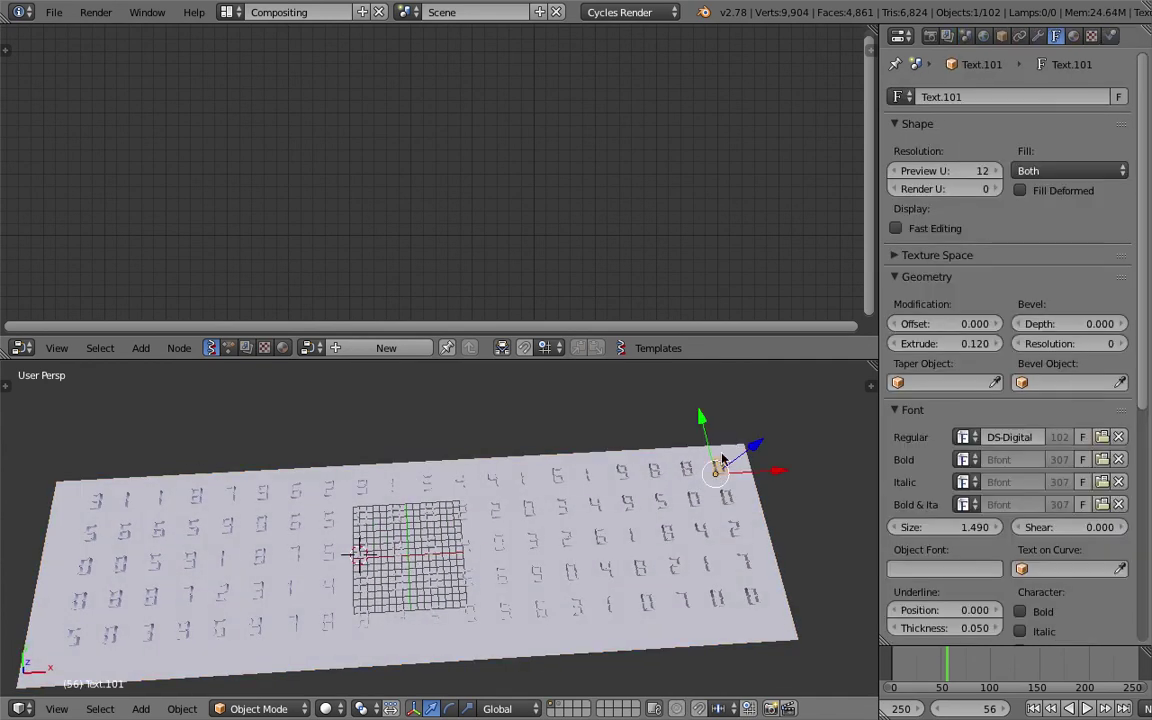
scroll(420, 398, "up", 1)
scroll(520, 470, "down", 1)
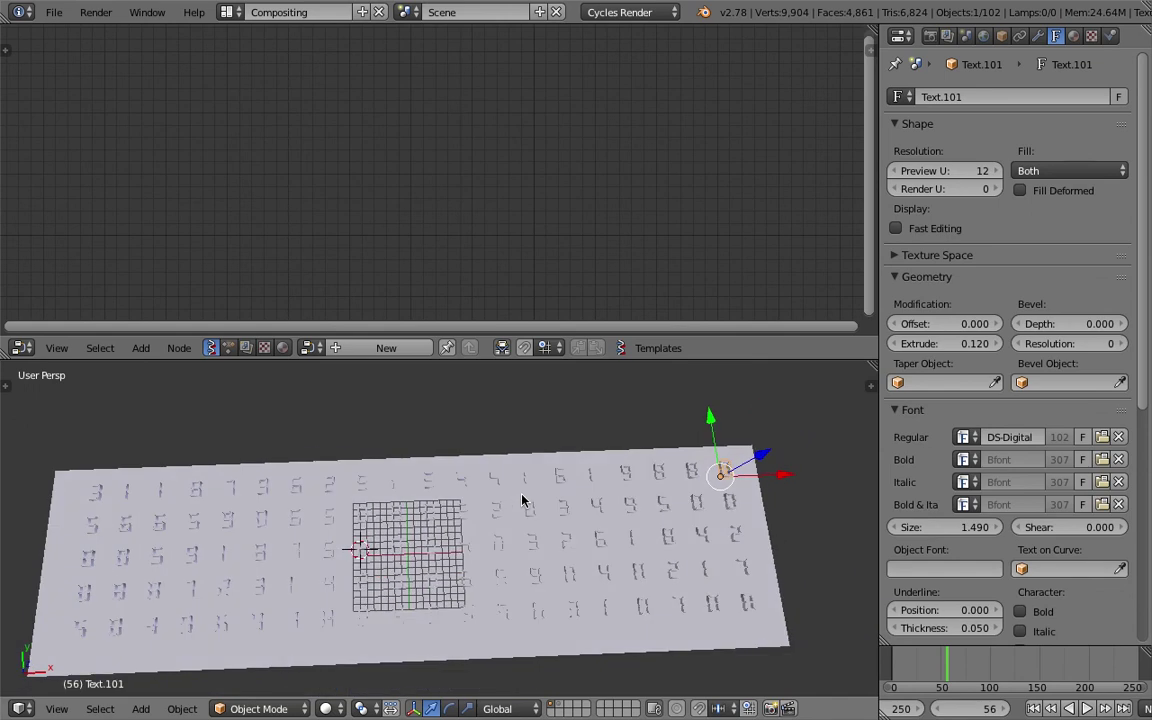
Step: Set the viewport shading to Rendered and save over the file
left_click(330, 708)
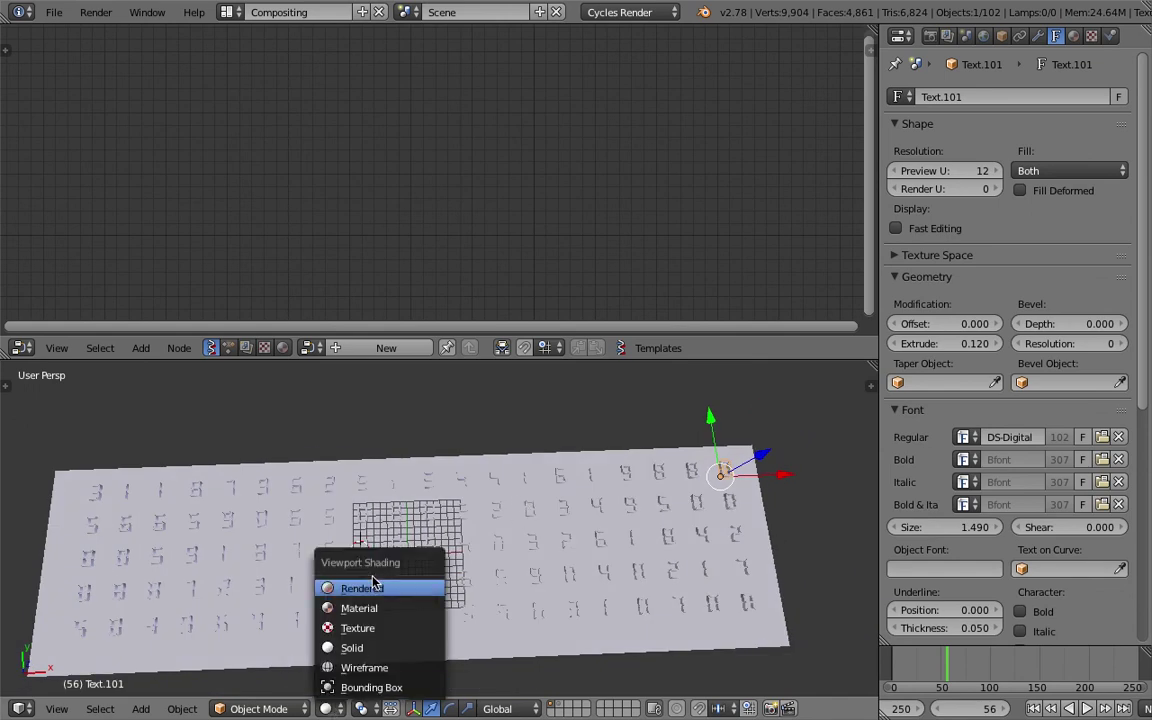
left_click(373, 588)
key("ctrl+s")
left_click(397, 490)
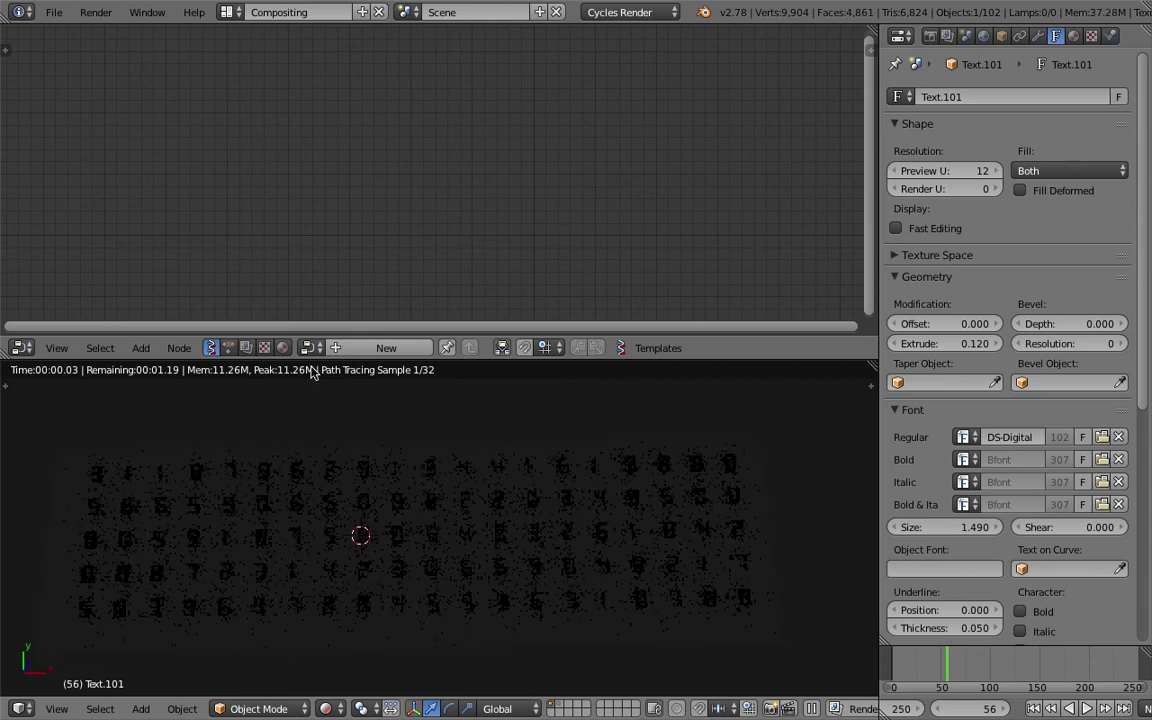
Step: Show the digits' material nodes and link the ColorRamp's Color output to the Emission shader's Color input
left_click(282, 347)
middle_click_drag(287, 90, 287, 121)
left_click_drag(298, 100, 512, 191)
left_click(629, 403)
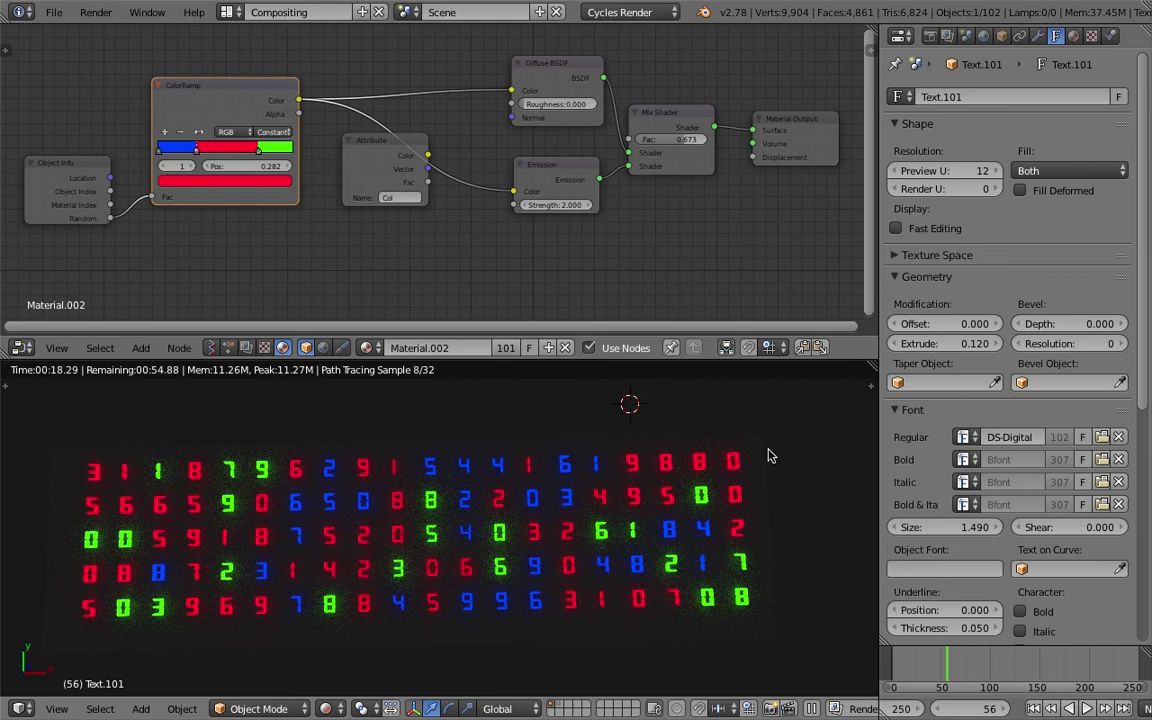
middle_click_drag(430, 272, 448, 281)
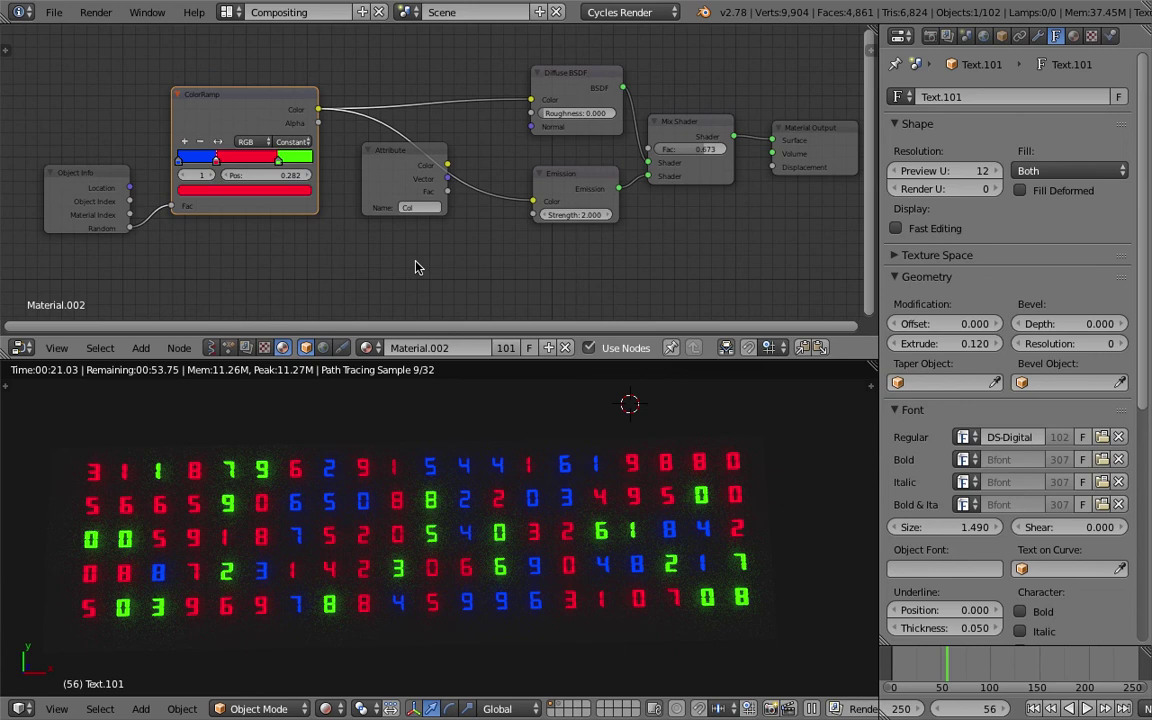
Step: Switch the node editor to the Animation Nodes tree and look through the nodes matching "text"
left_click(228, 347)
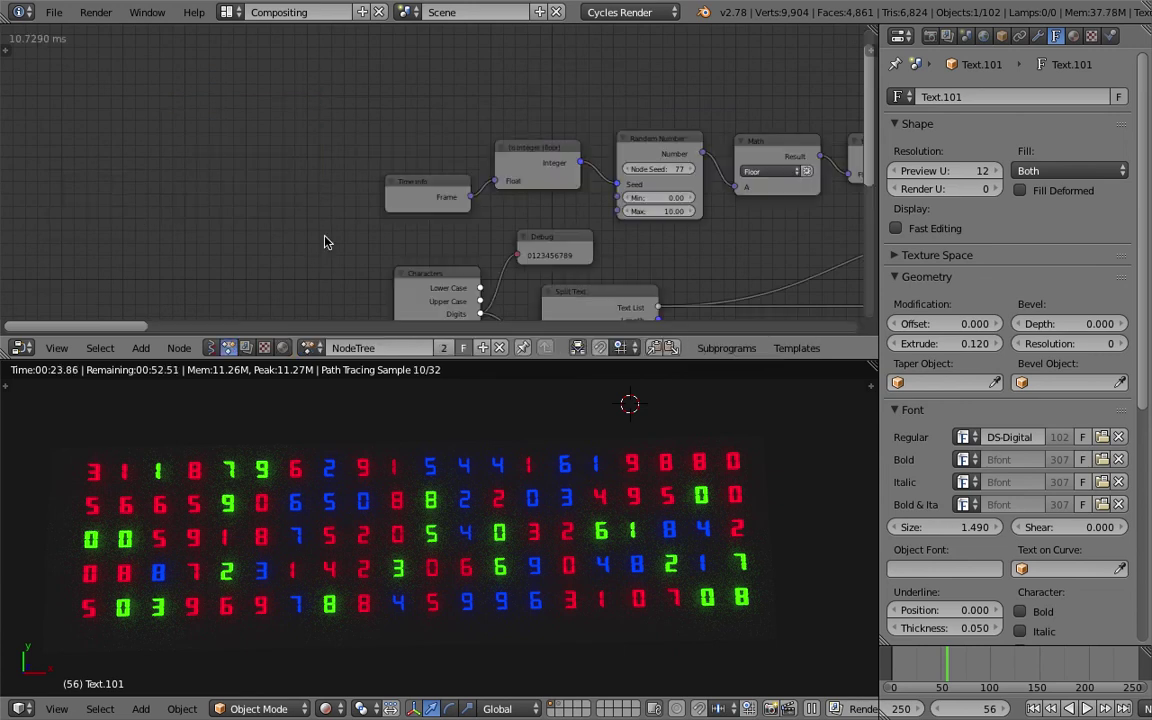
key("shift+a")
mouse_move(170, 128)
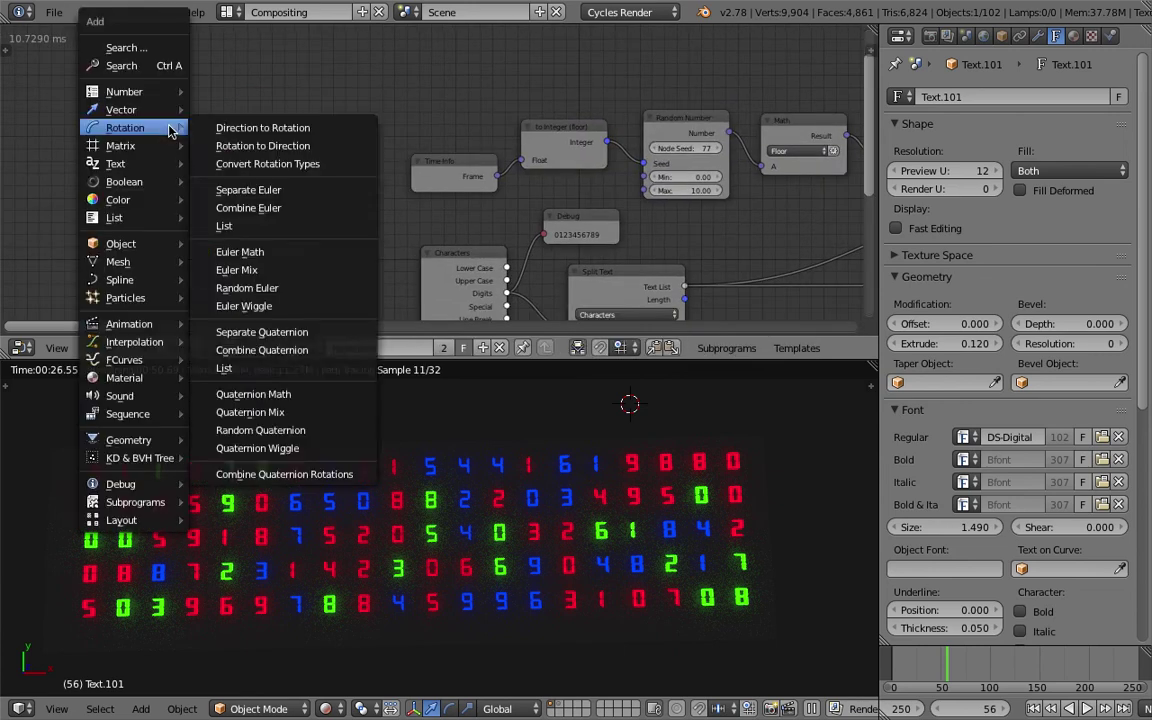
left_click(172, 64)
type("text")
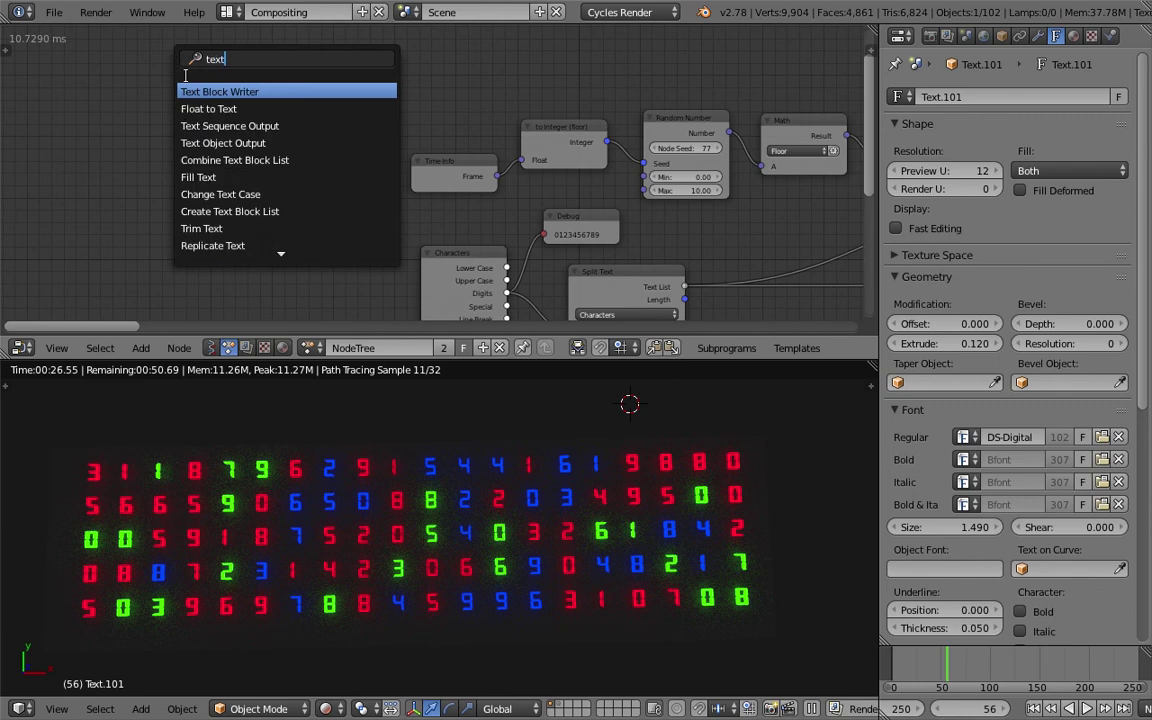
key("Down")
key("Down")
key("Down")
key("Down")
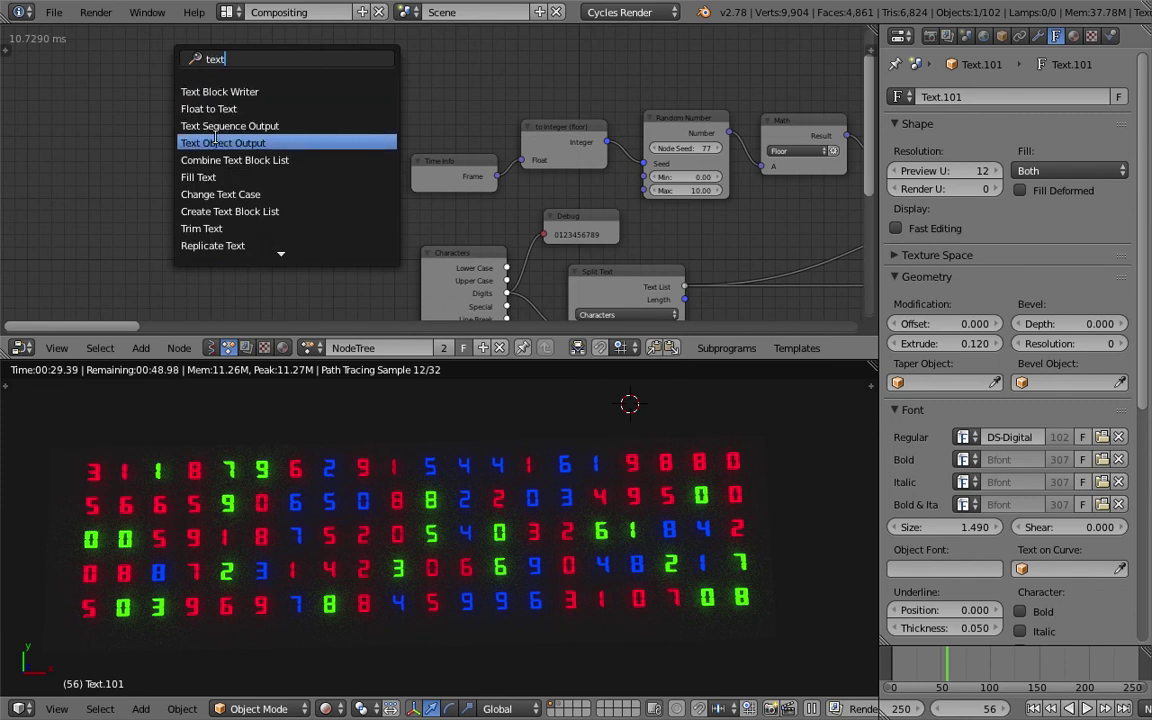
key("Down")
key("Down")
key("Down")
key("Down")
key("Down")
key("Down")
key("Down")
key("Down")
key("Down")
key("Down")
key("Down")
key("Down")
key("Down")
key("Down")
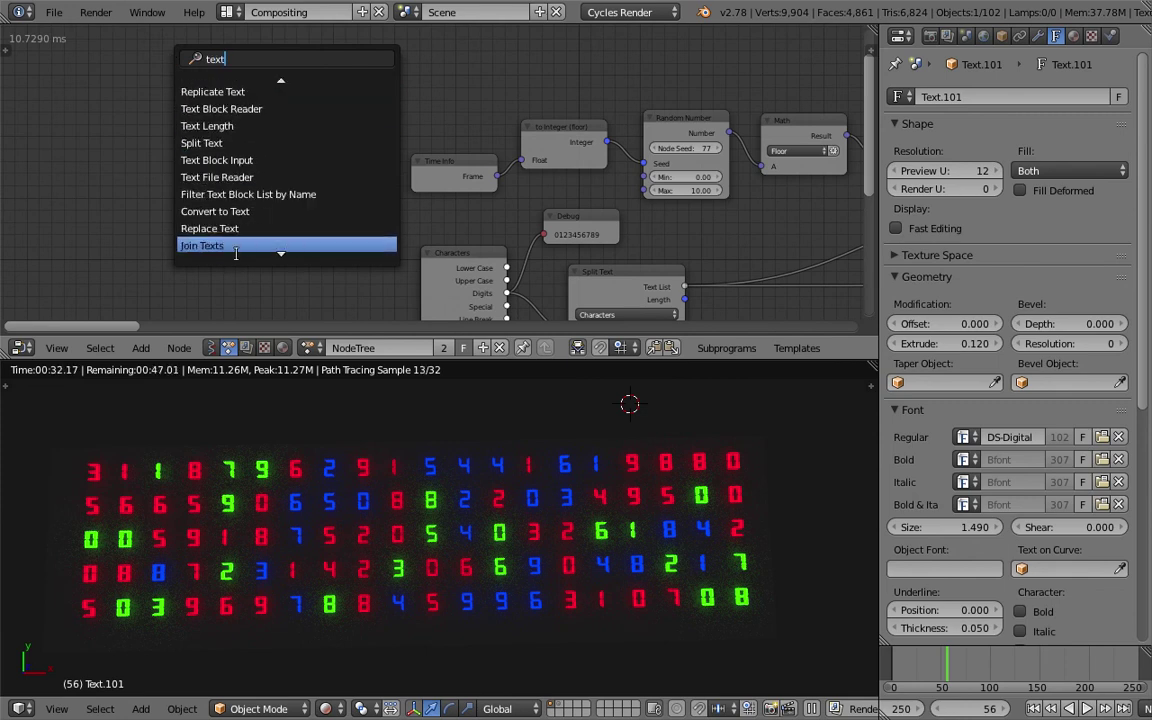
key("Escape")
Step: Add a Separate Text Object node in the empty area beside the Time Info node and open its Source for editing
key("shift+a")
mouse_move(128, 288)
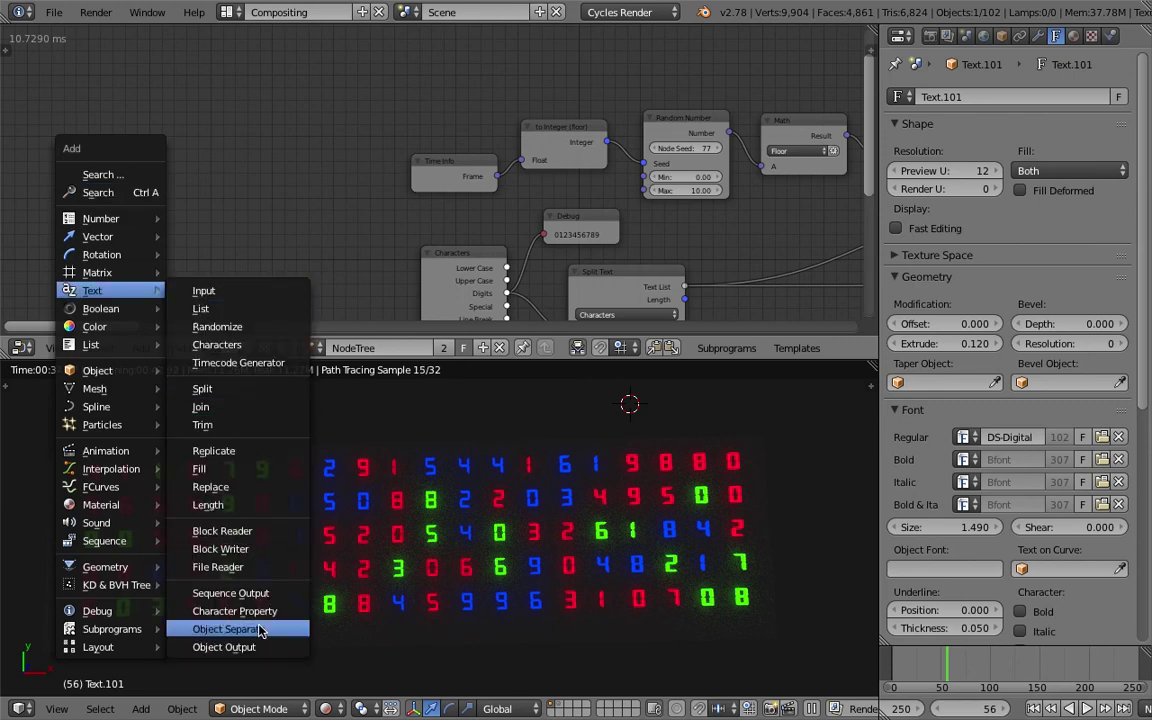
left_click(224, 647)
left_click(144, 161)
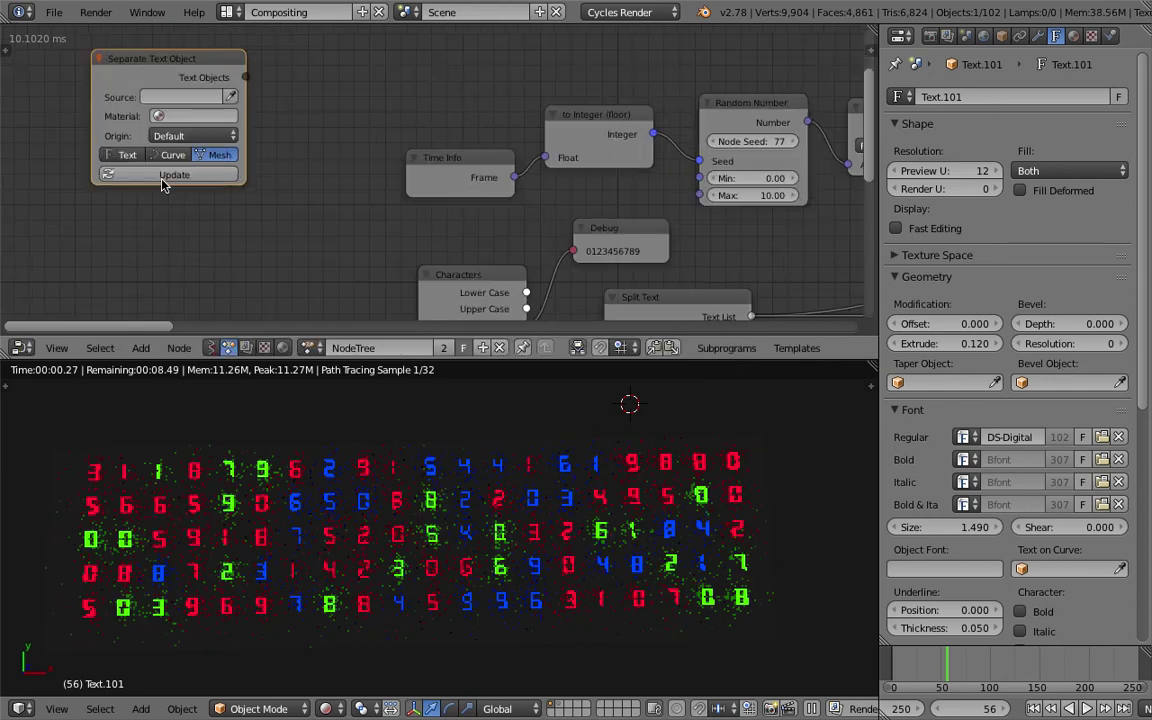
scroll(170, 145, "up", 2)
left_click(174, 141)
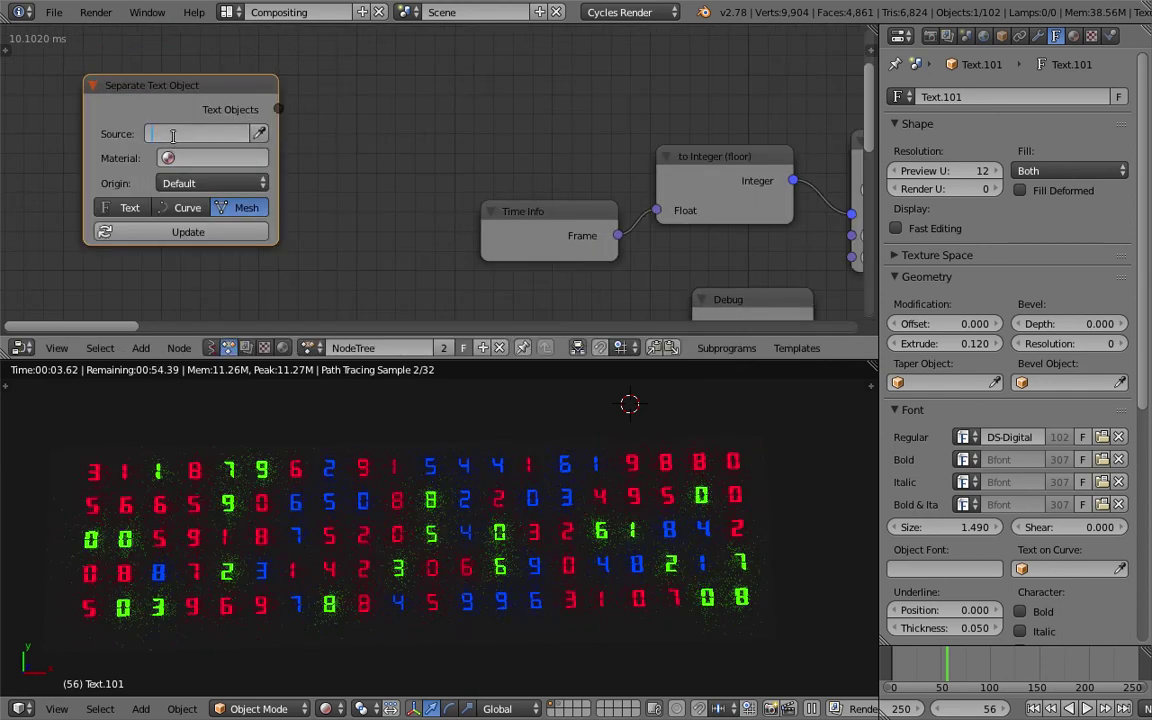
key("Escape")
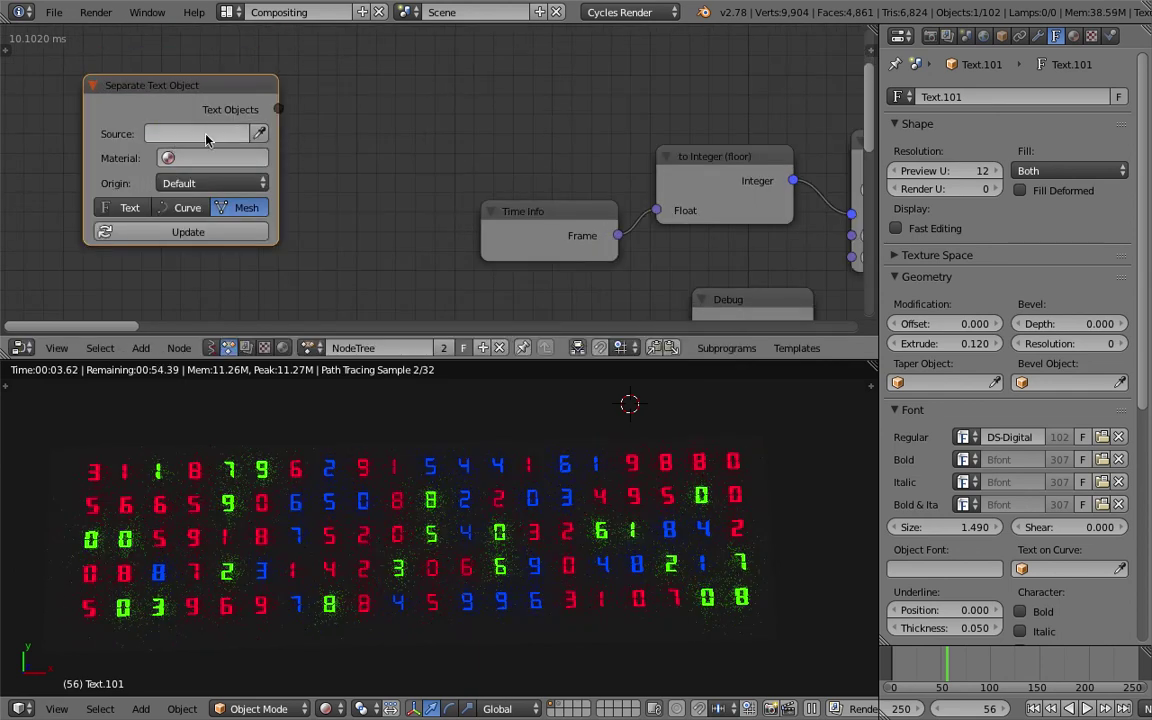
scroll(229, 168, "down", 1)
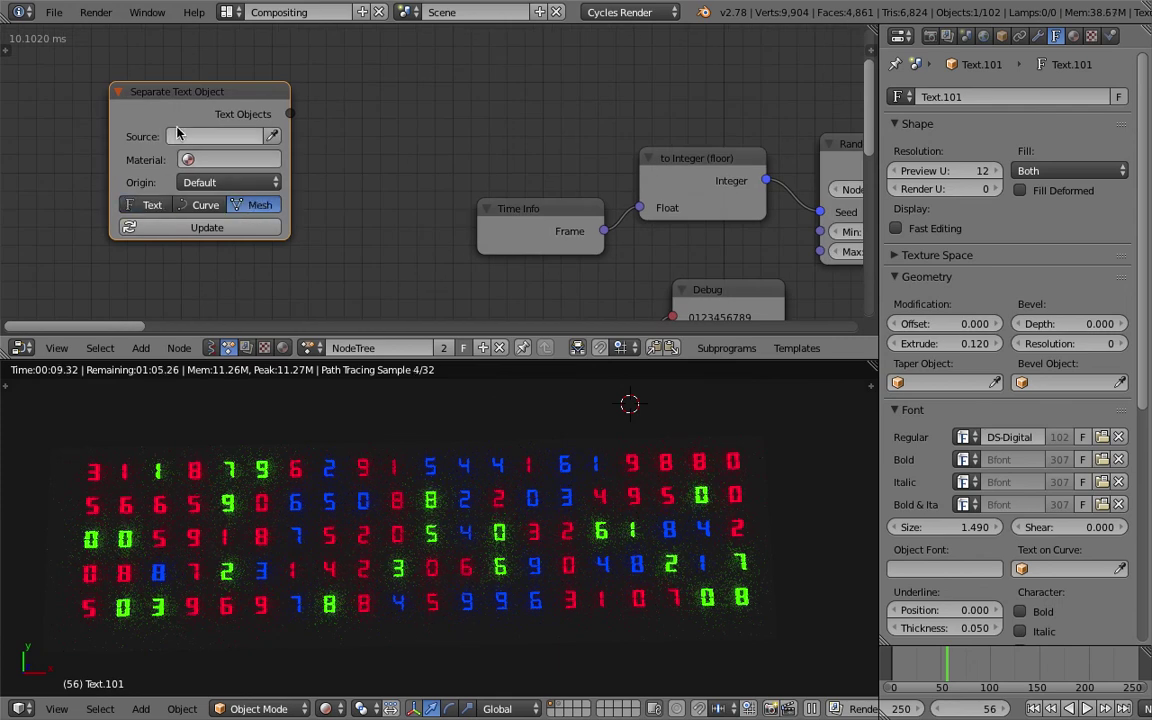
left_click(235, 136)
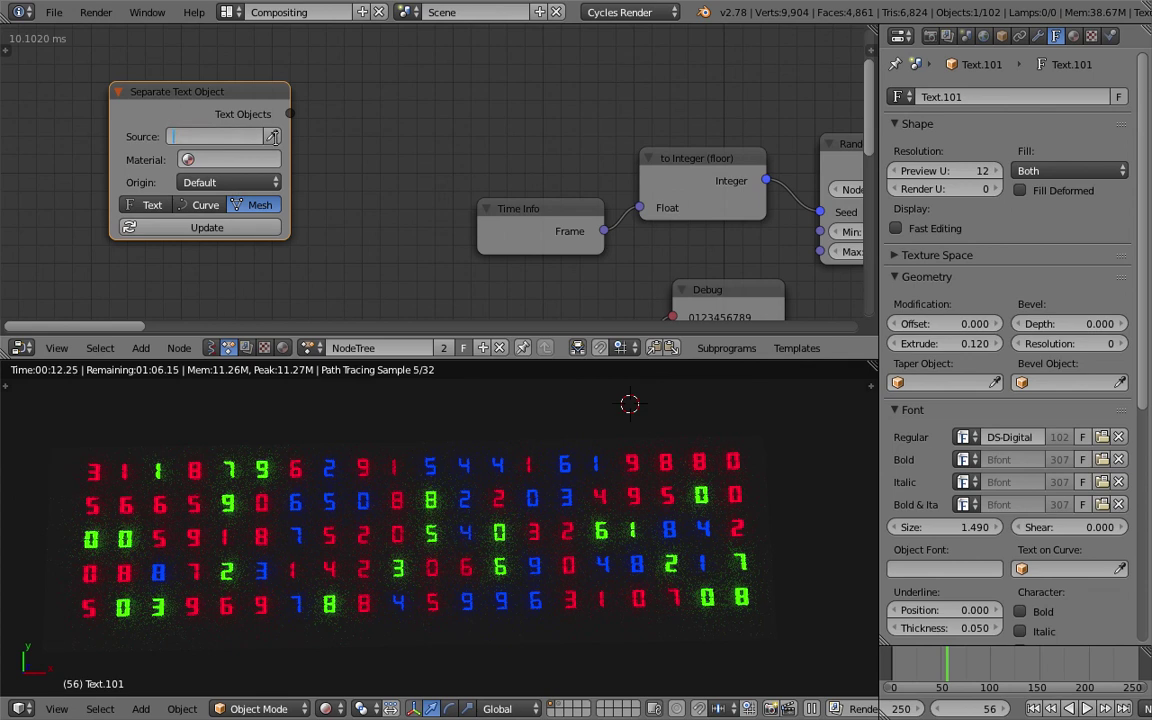
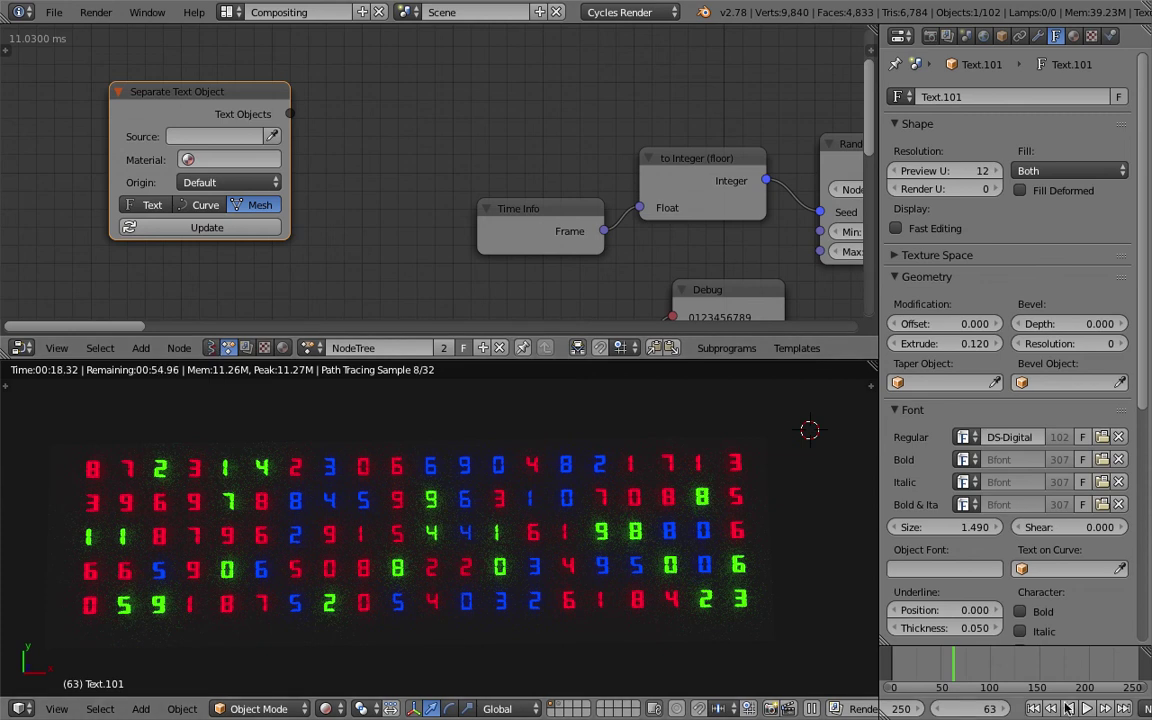
Step: Bring the loop's nodes into view in the Animation Nodes tree and make the node editor slightly taller
left_click(210, 347)
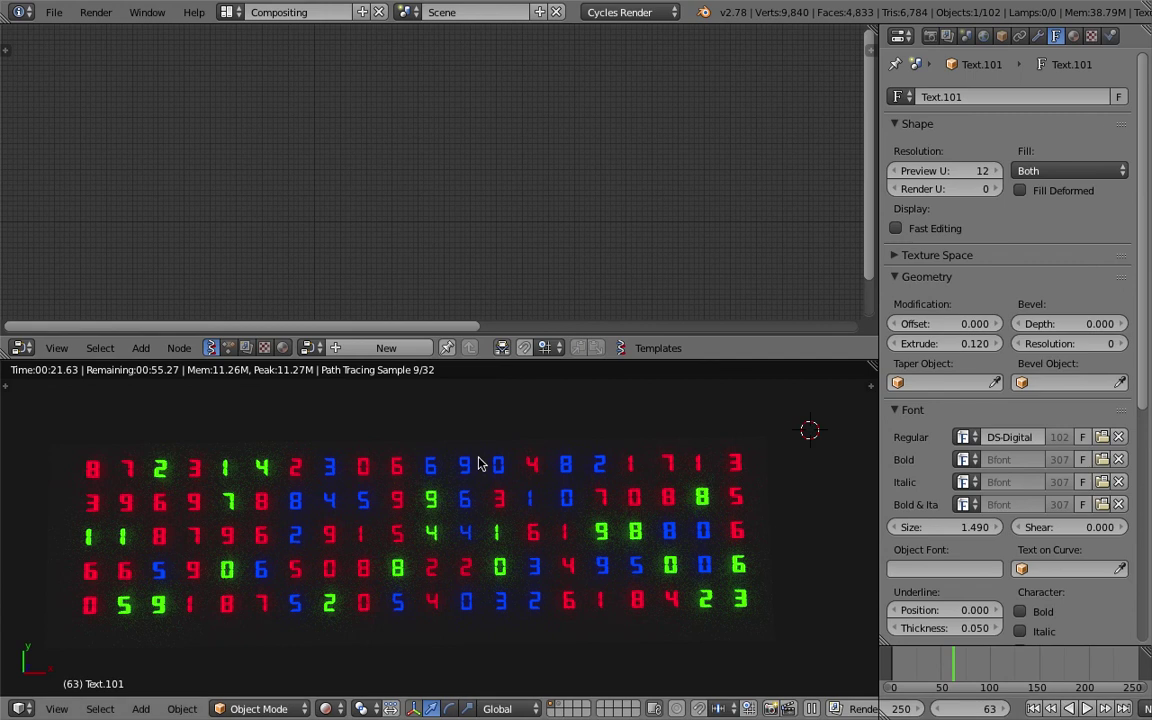
left_click(228, 347)
scroll(400, 180, "up", 3)
middle_click_drag(330, 175, 522, 193)
scroll(522, 193, "up", 2)
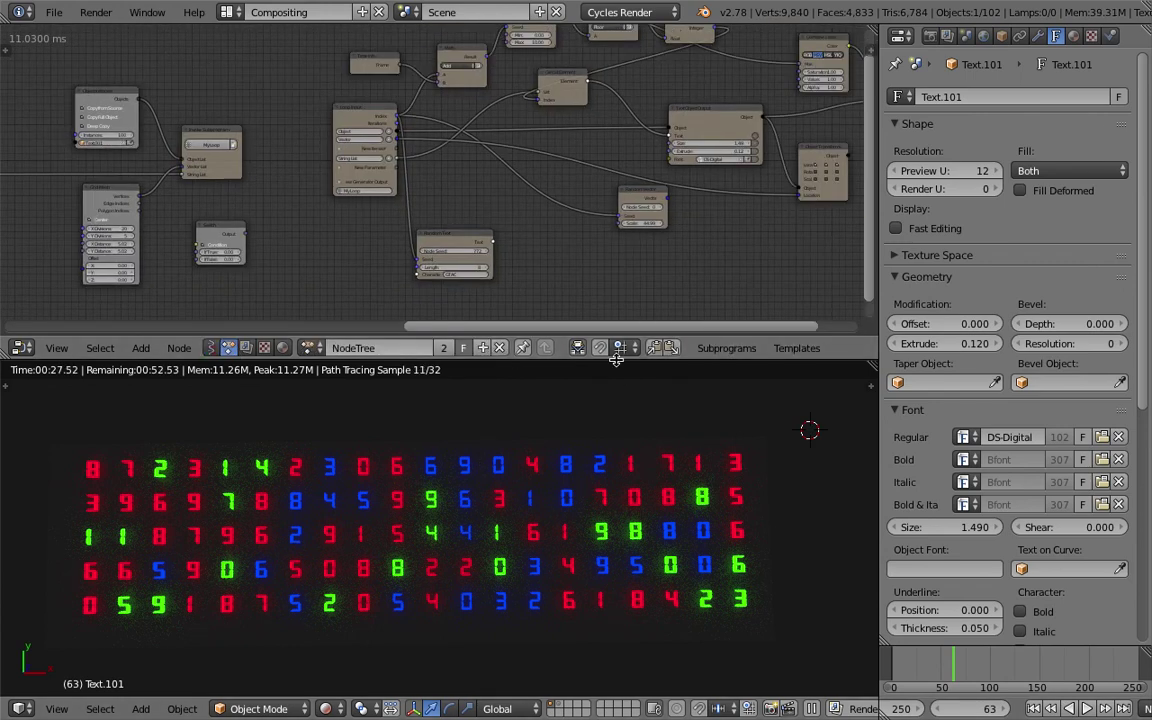
left_click_drag(616, 360, 616, 277)
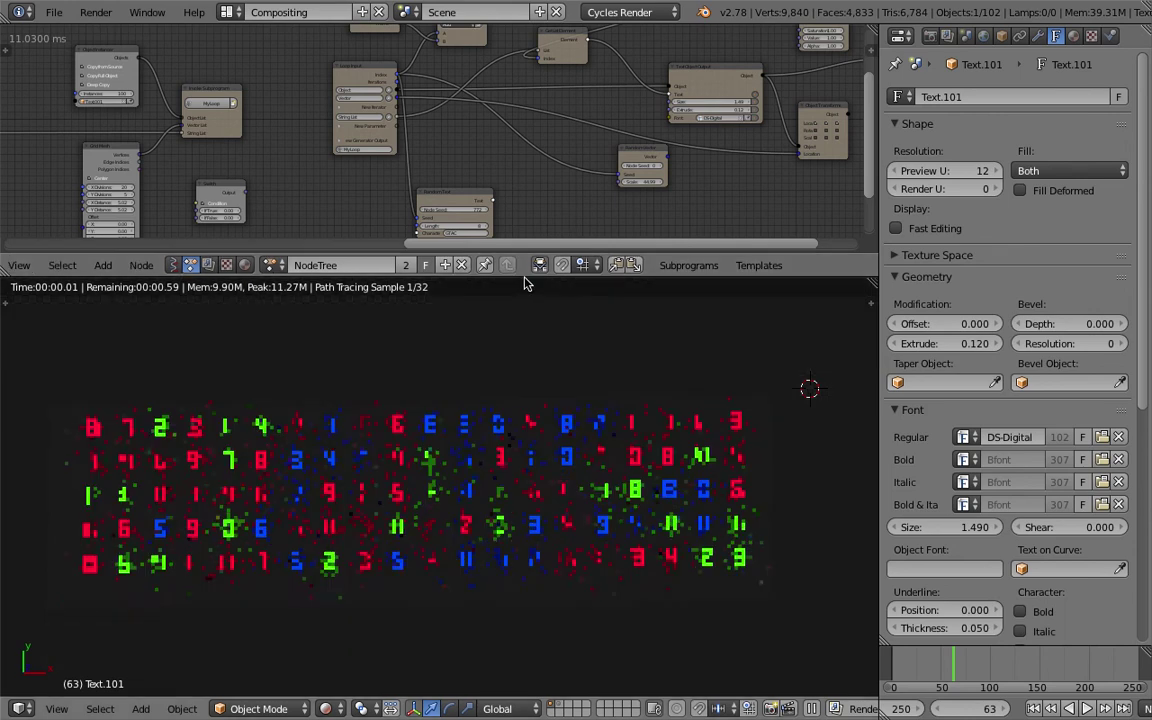
left_click_drag(527, 276, 556, 374)
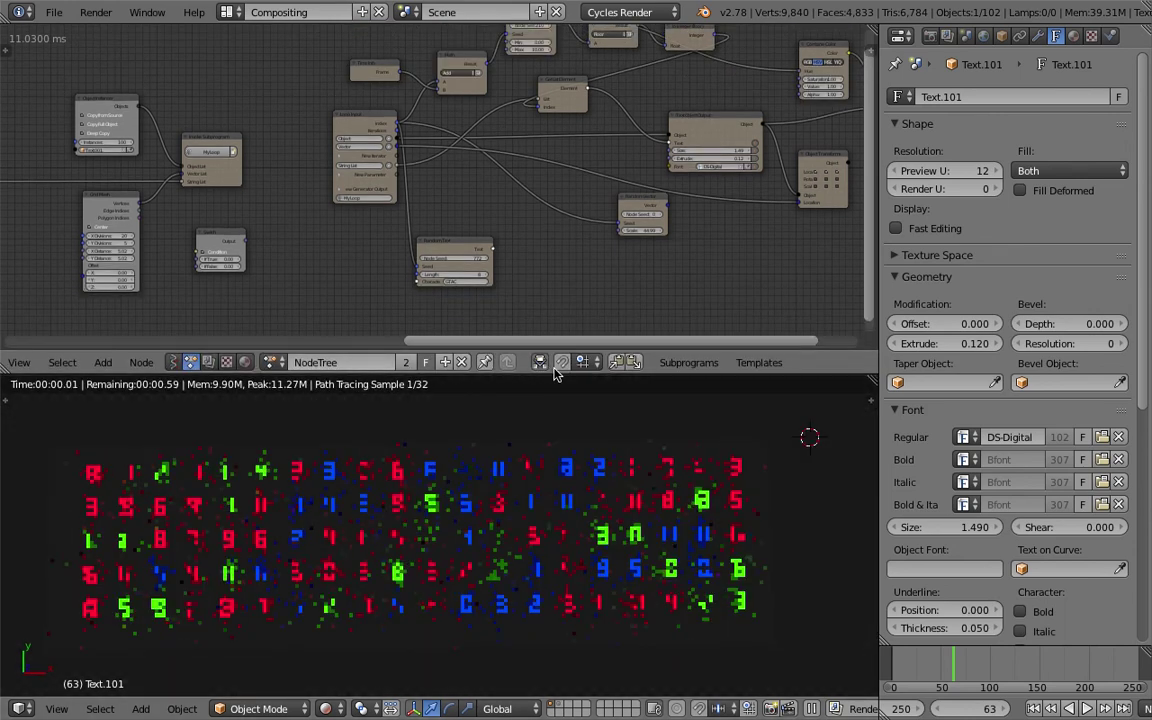
Step: Set the viewport shading back to Solid
left_click(325, 708)
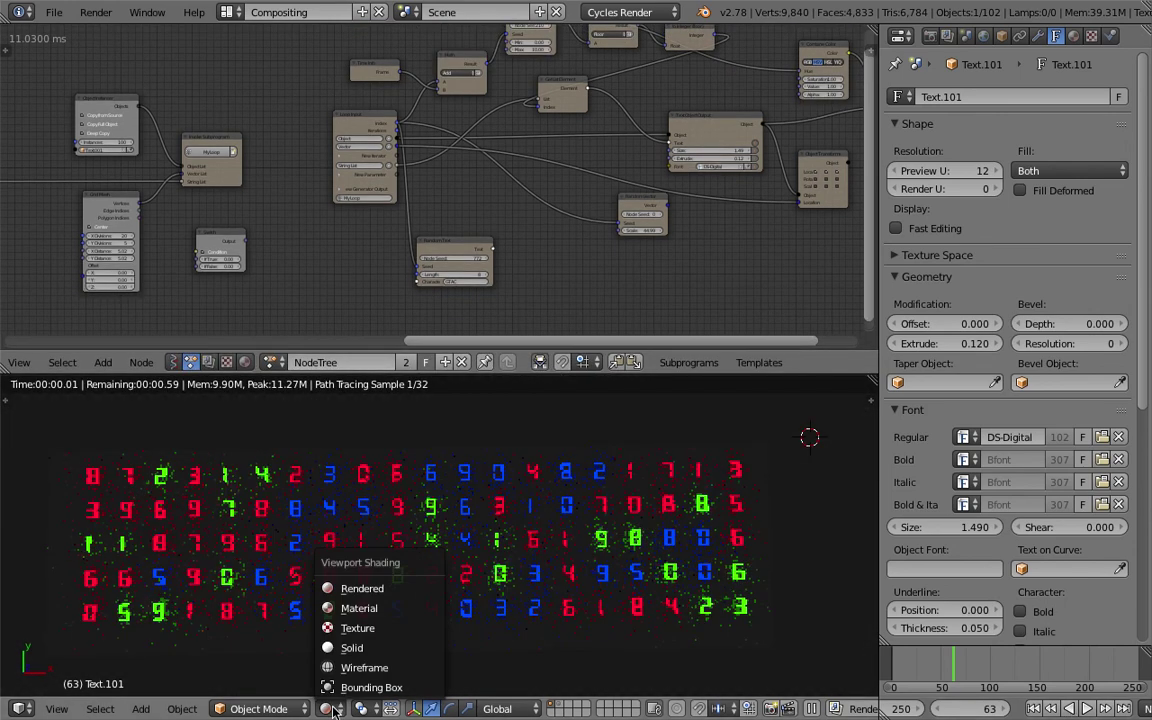
left_click(355, 647)
middle_click_drag(428, 570, 527, 540)
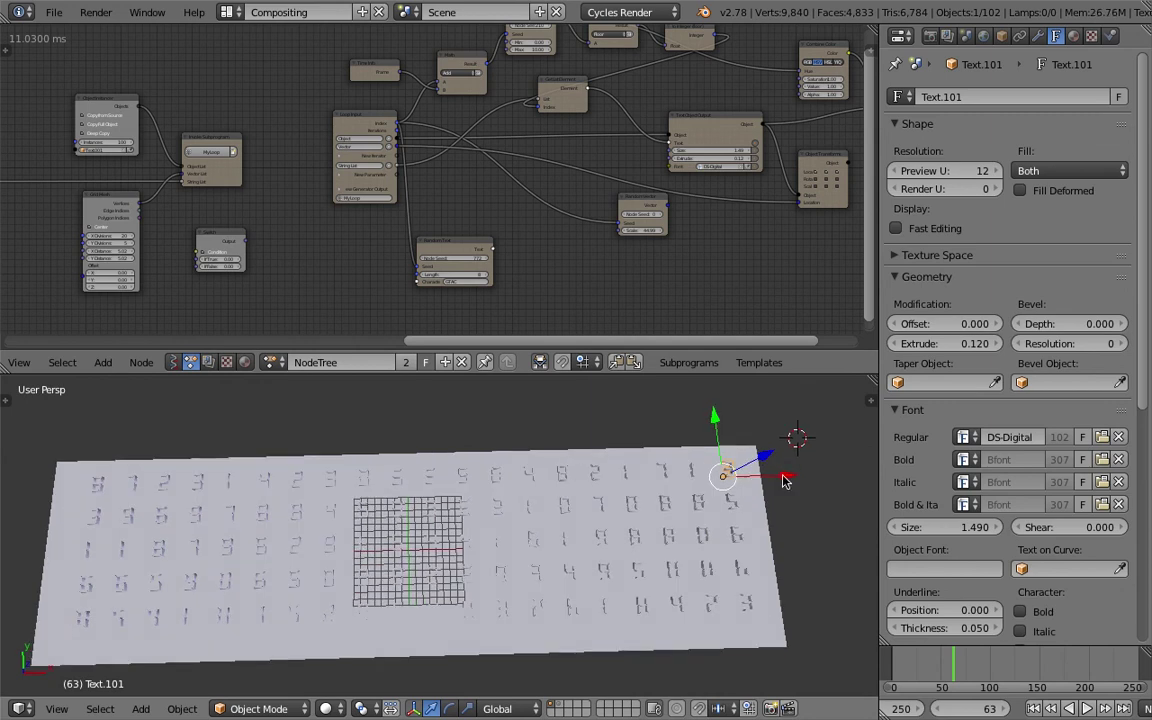
Step: Cut the link feeding the Object Transforms Output's Location and move the Random Vector node away from it
scroll(414, 190, "up", 3)
left_click(676, 129)
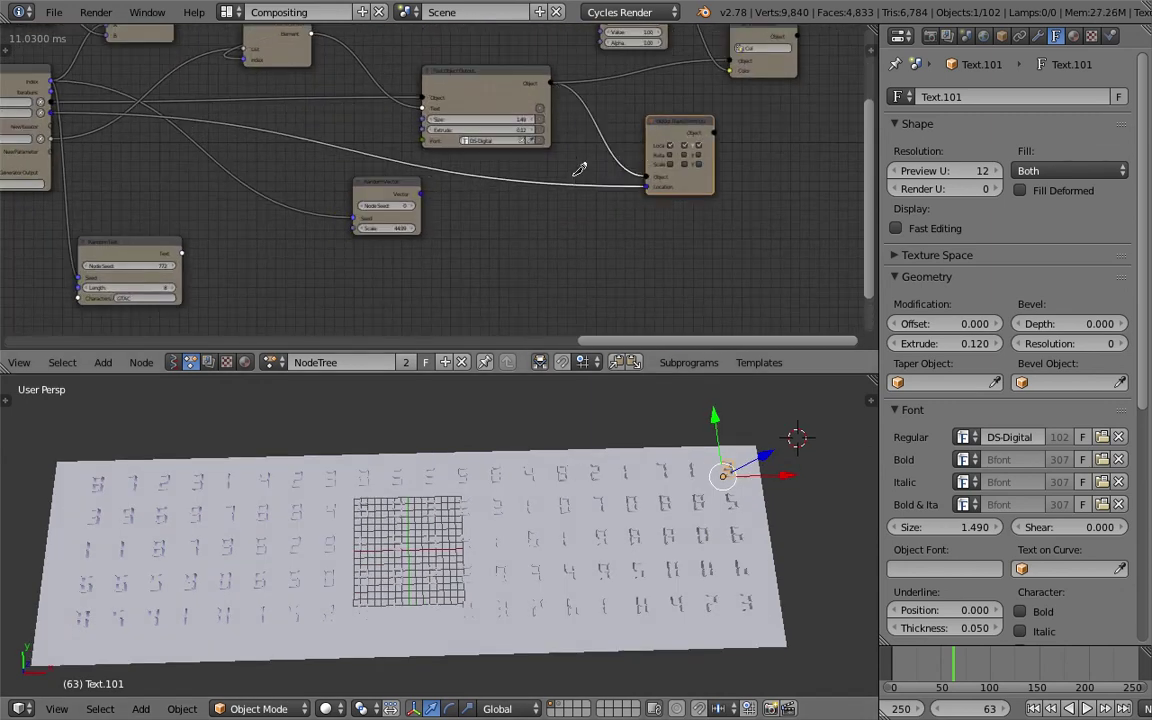
right_click_drag(578, 176, 576, 196, "ctrl")
left_click_drag(386, 183, 295, 188)
Step: Add a Vector Wiggle node below the Text Object Output and connect the loop's Index to its Seed
key("shift+a")
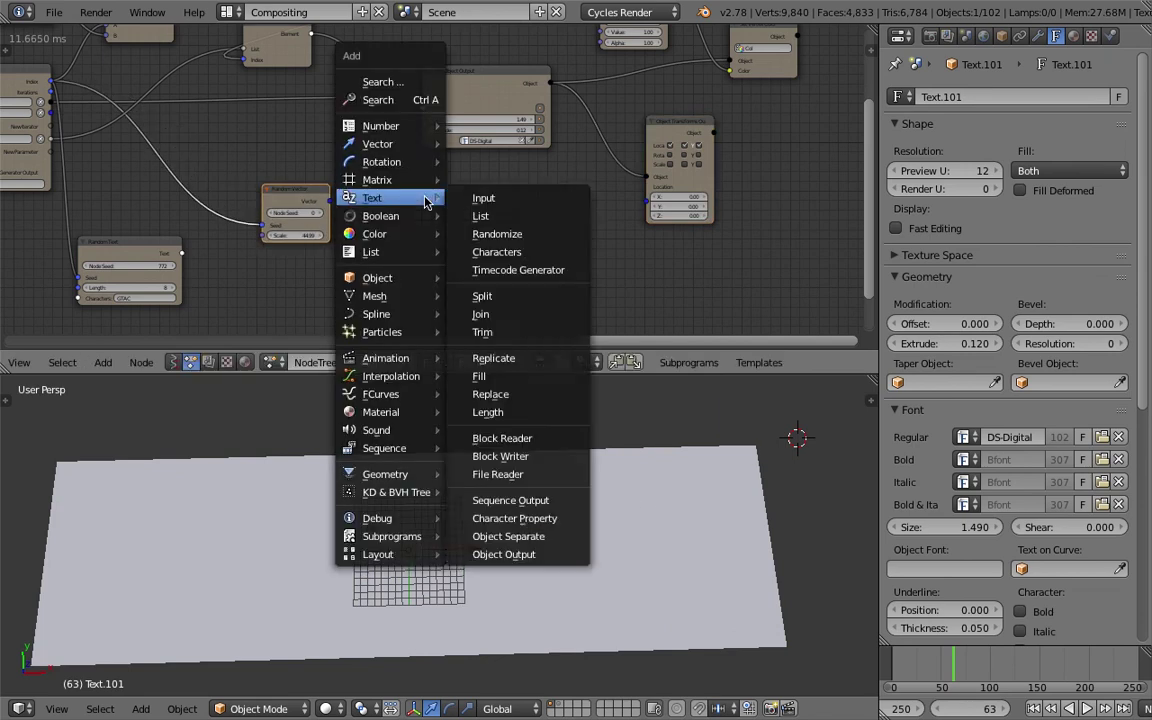
left_click(411, 100)
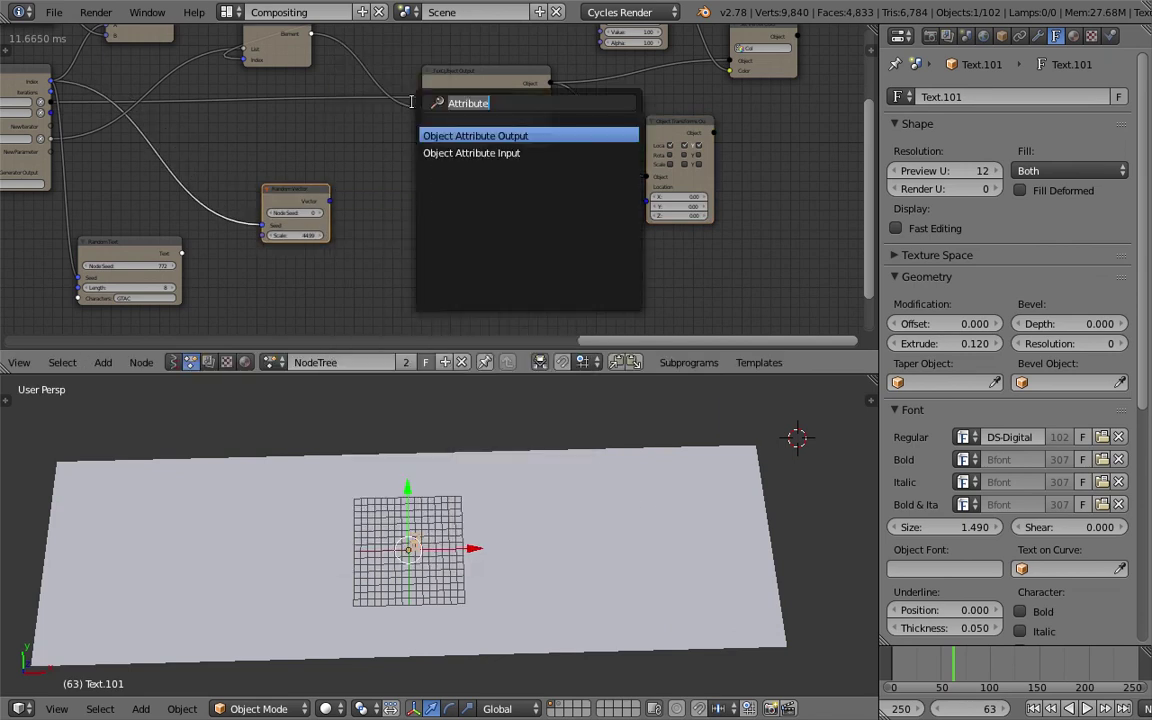
type("ran")
key("BackSpace")
key("BackSpace")
key("BackSpace")
type("wig")
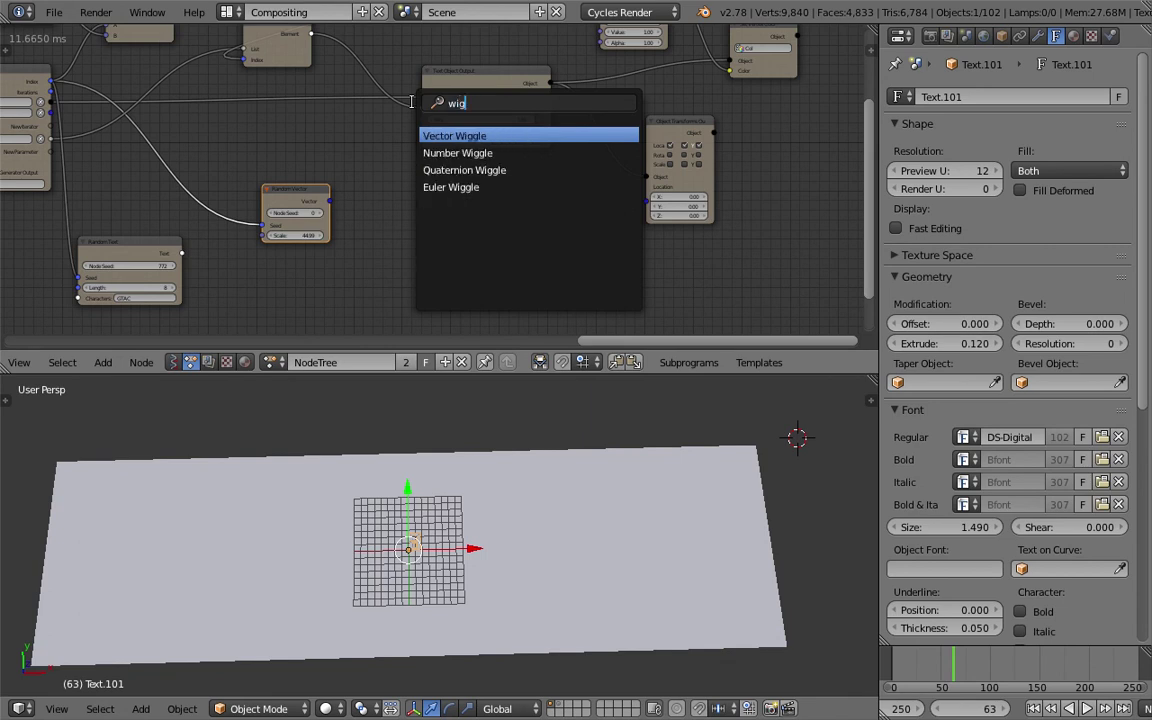
type("gl")
key("Return")
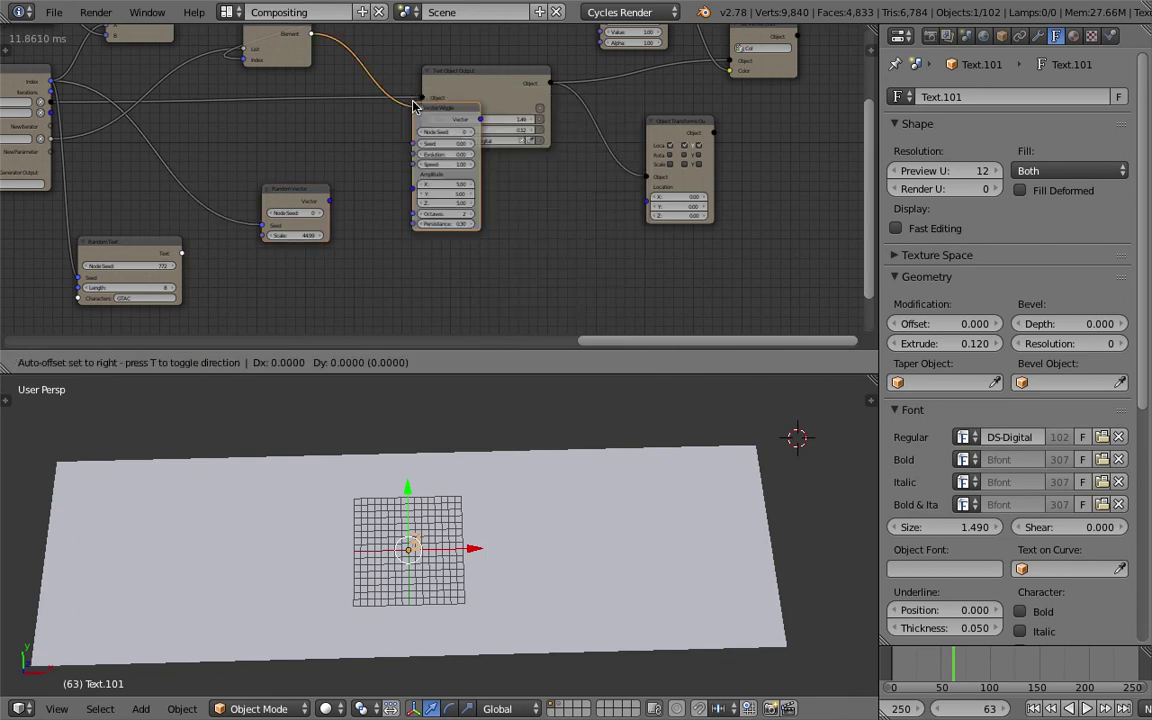
left_click(440, 204)
middle_click_drag(249, 136, 290, 136)
left_click_drag(93, 80, 484, 240)
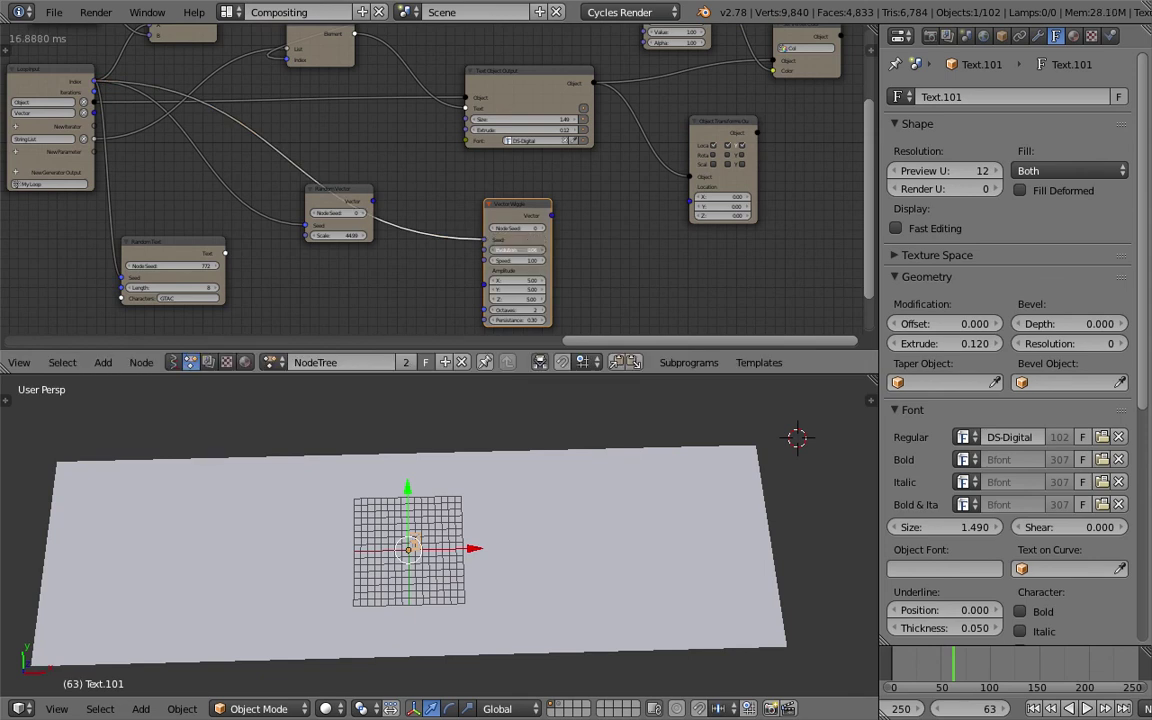
Step: Add a Time Info node beside the Vector Wiggle and connect its Frame to Evolution
key("shift+a")
left_click(369, 244)
type("frame")
left_click(397, 281)
left_click(386, 250)
left_click_drag(431, 271, 484, 249)
Step: Connect the Vector Wiggle to the Object Transforms Output's Location and raise its X, Y and Z amplitude to about 27.5
left_click_drag(550, 215, 650, 203)
left_click_drag(552, 216, 690, 187)
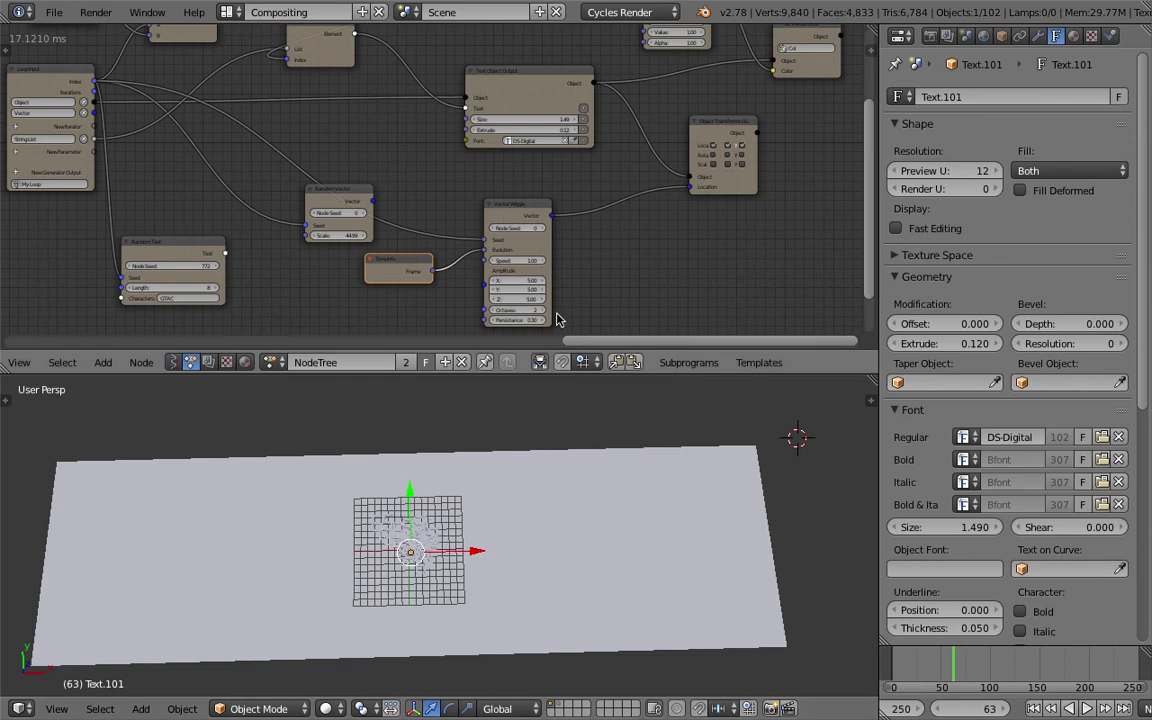
left_click(515, 280)
mouse_move(515, 280)
left_mouse_down()
mouse_move(515, 298)
mouse_move(525, 288)
left_mouse_up()
Step: Scale the background plane up, then narrow it along X around the scattered digits
right_click(630, 476)
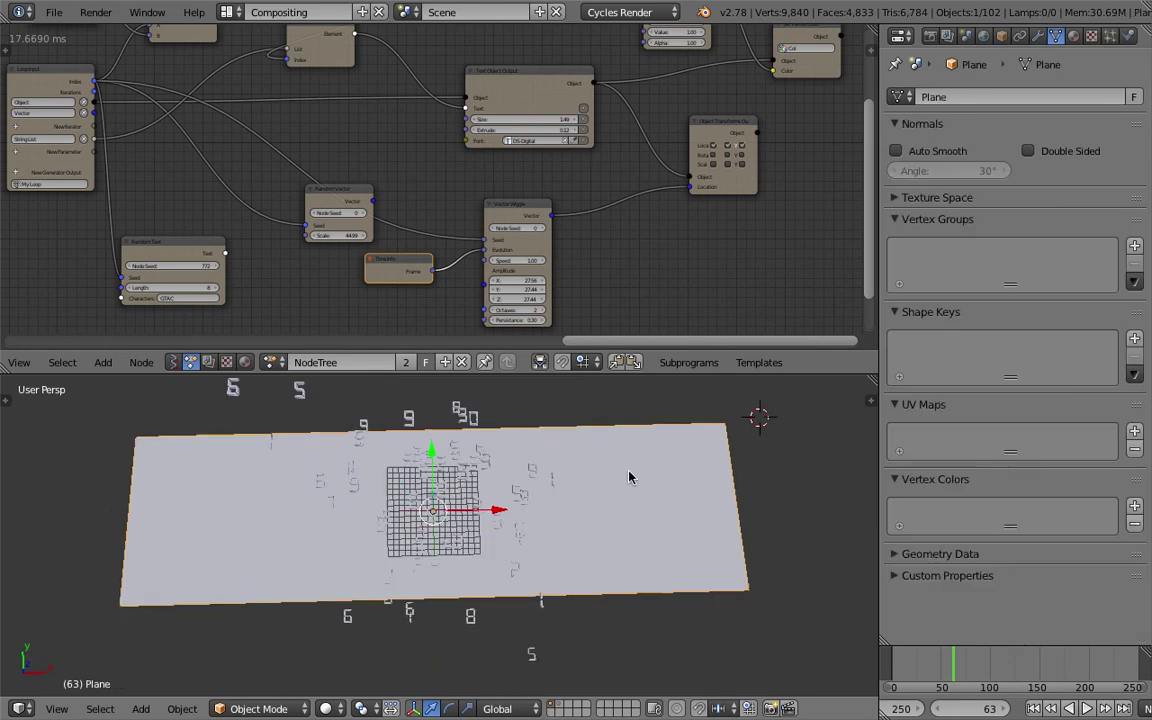
key("s")
left_click(760, 541)
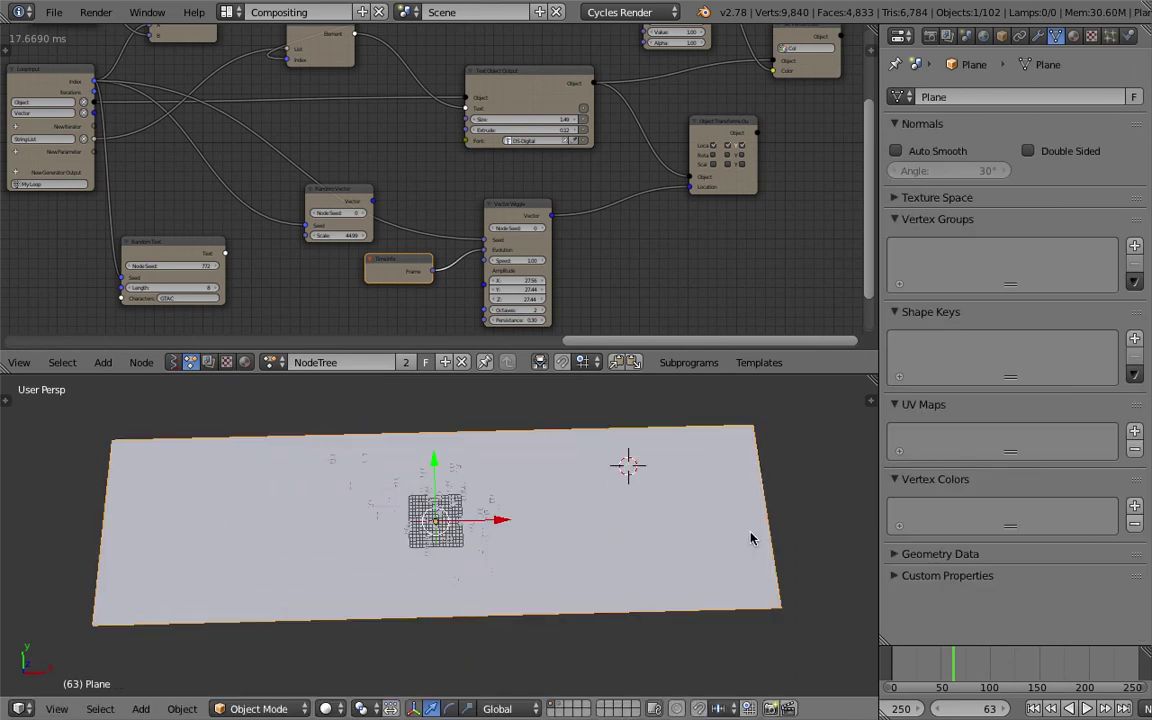
key("s")
key("x")
left_click(600, 531)
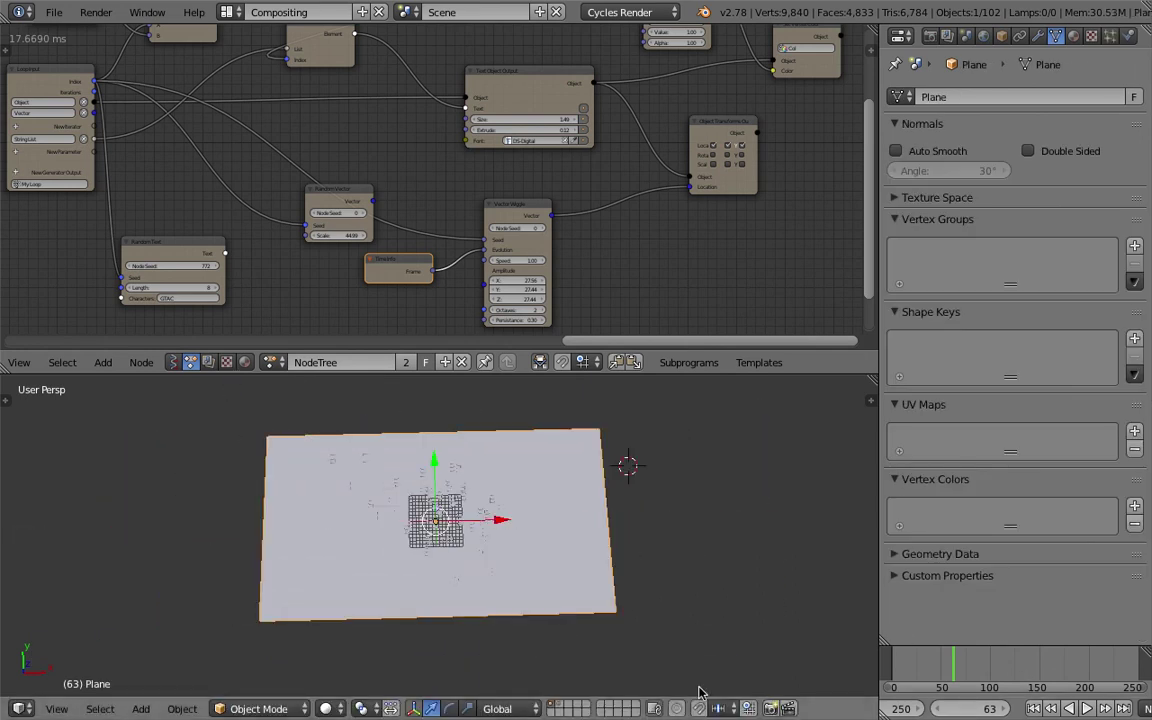
Step: Show the scene in wireframe and play the animation of the wiggling digits
key("z")
middle_click_drag(470, 500, 710, 537)
key("alt+a")
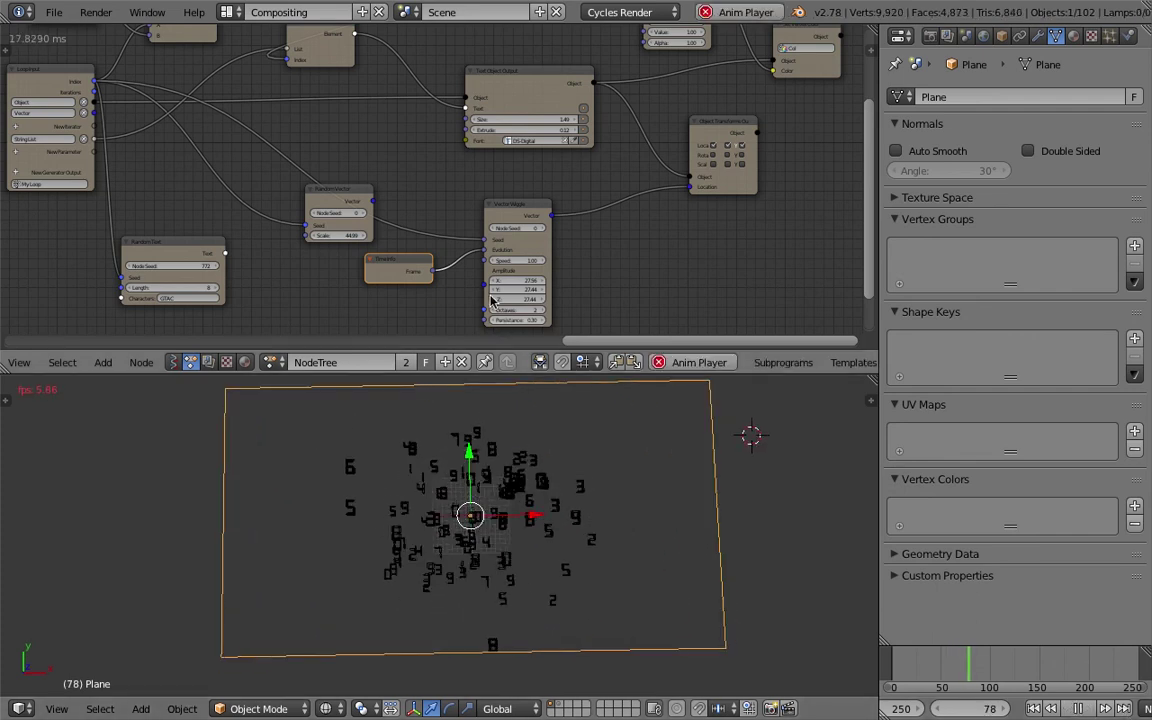
Step: Set the Vector Wiggle's X, Y and Z amplitude to 30 and save the file
scroll(486, 263, "up", 2)
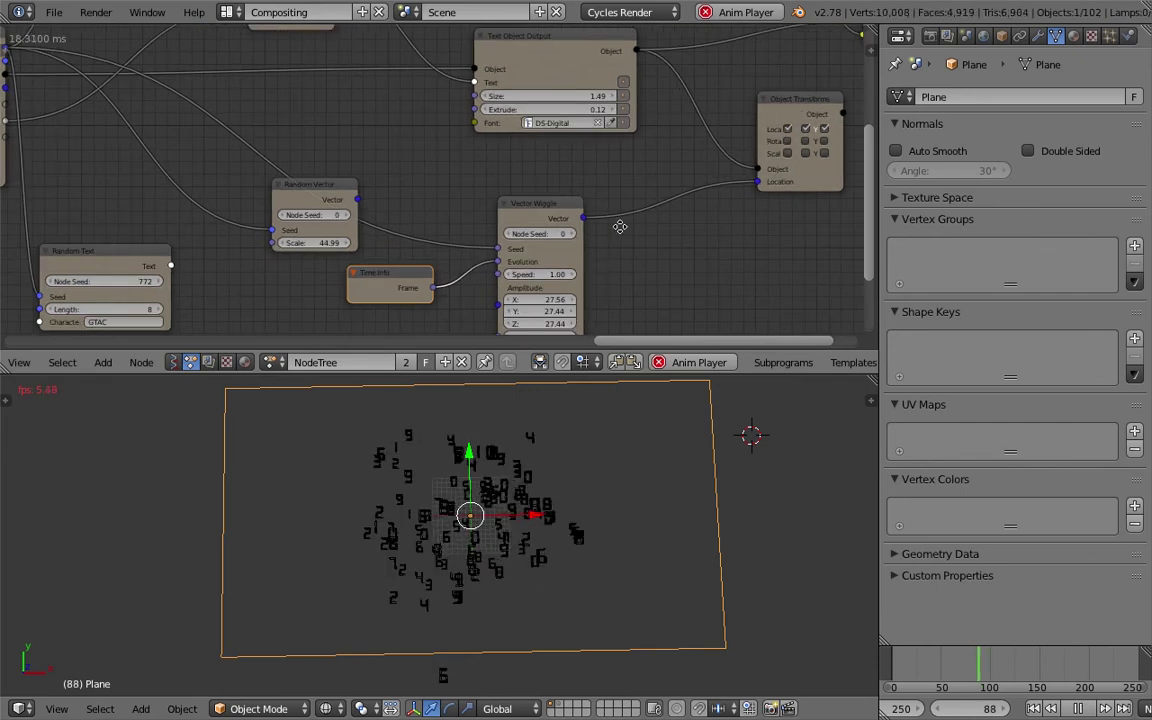
scroll(597, 265, "up", 1)
left_click_drag(586, 259, 579, 269)
type("30")
key("Return")
key("ctrl+s")
key("Return")
Step: Enable Scale on X, Y and Z in the Object Transforms Output and move the Random Vector clear of the wiggle nodes
middle_click_drag(736, 190, 634, 197)
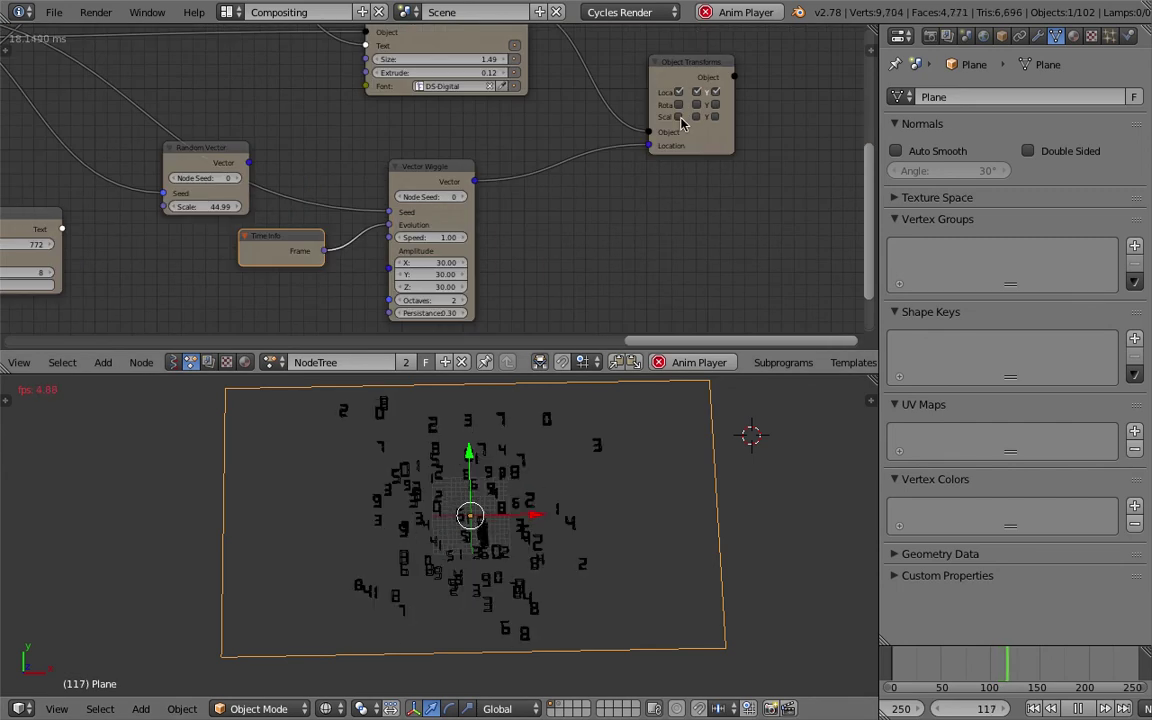
left_click_drag(679, 116, 783, 140)
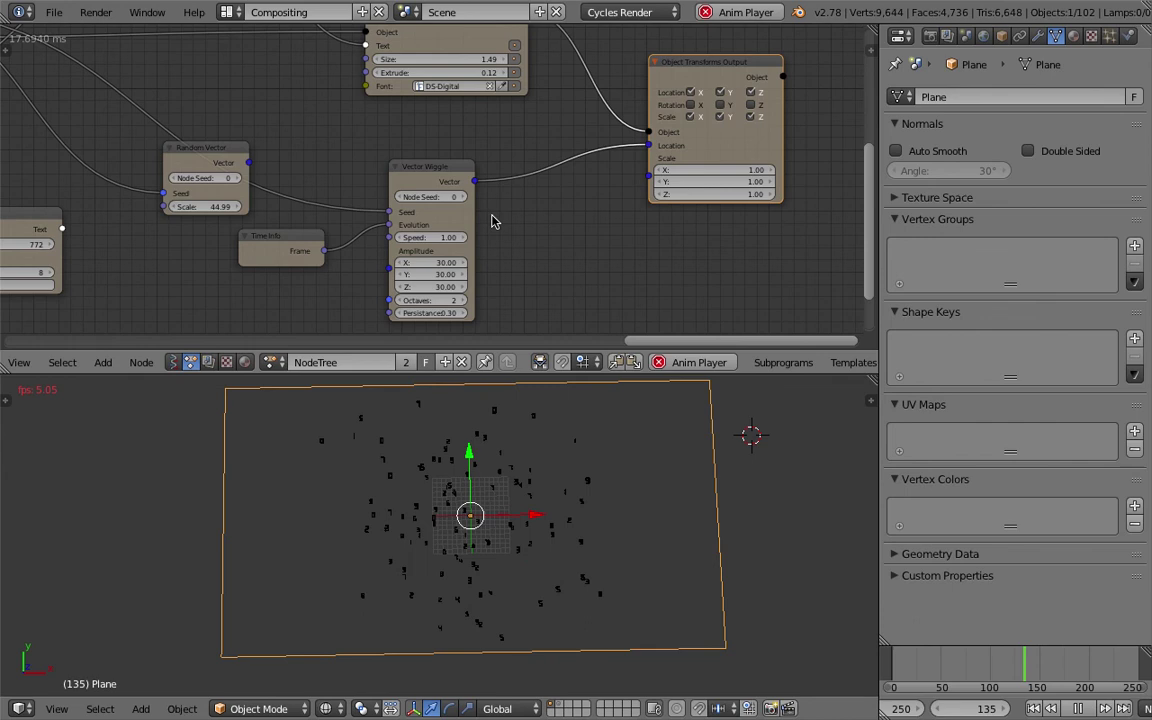
scroll(242, 160, "down", 1)
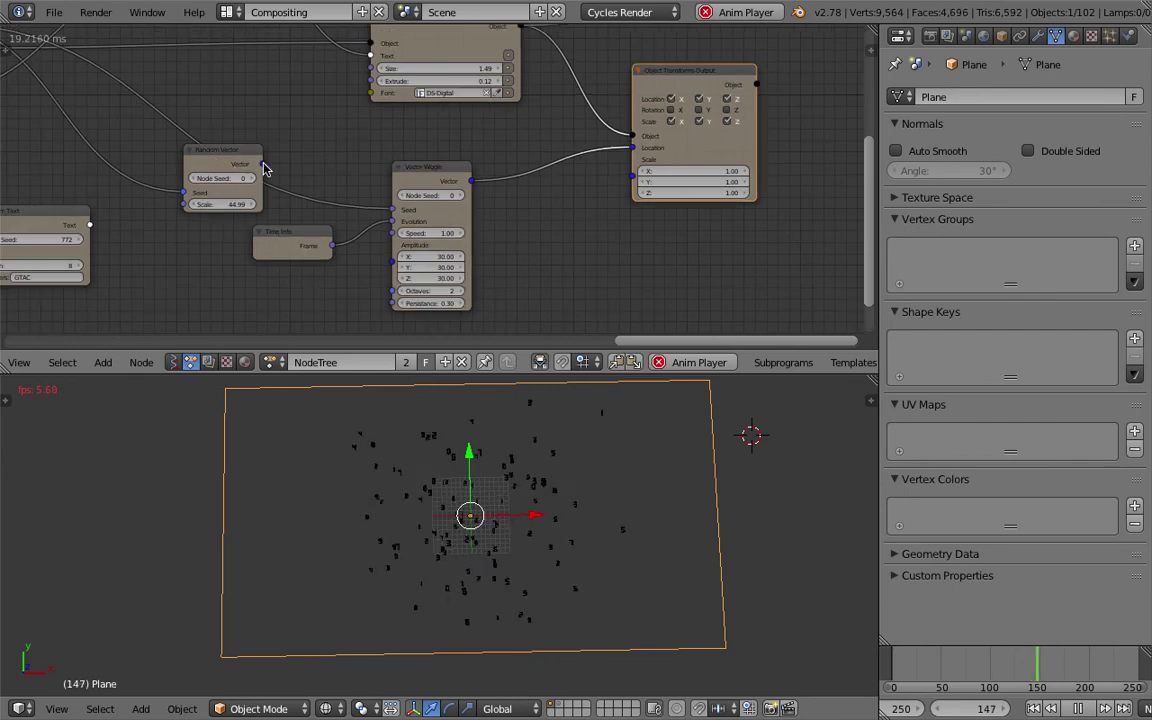
left_click_drag(242, 160, 291, 107)
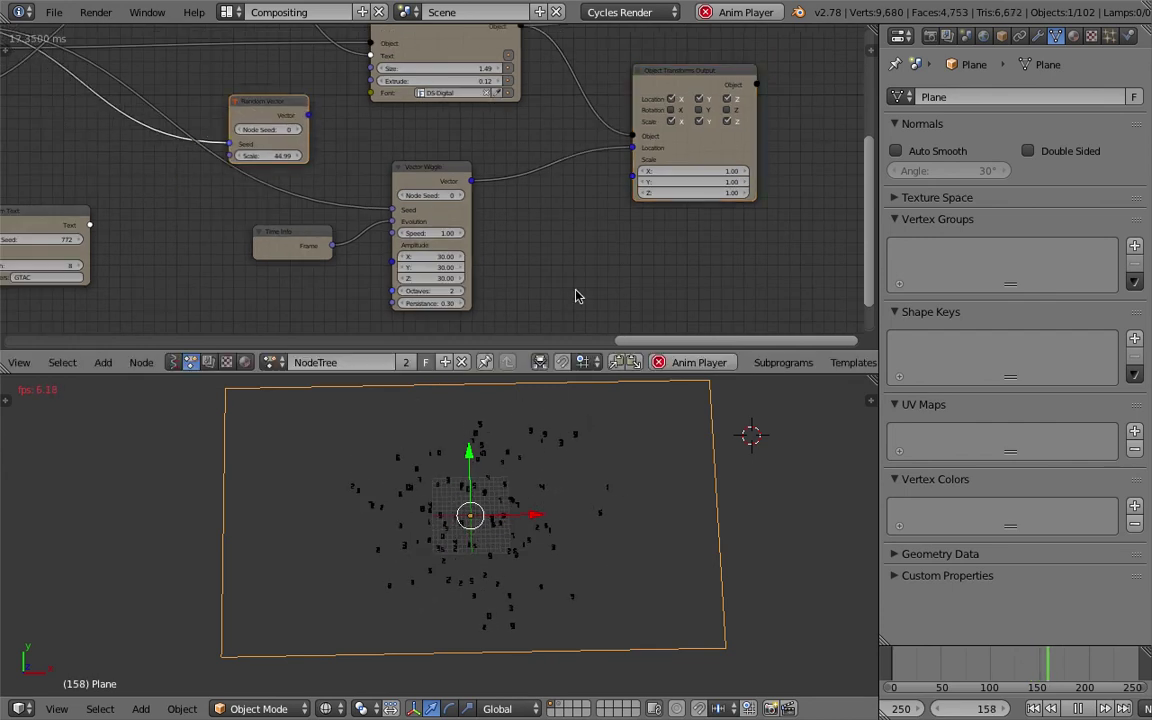
Step: Add a Map Range node beside the Vector Wiggle and feed its Value from the Random Vector
key("shift+a")
left_click(559, 249)
type("map")
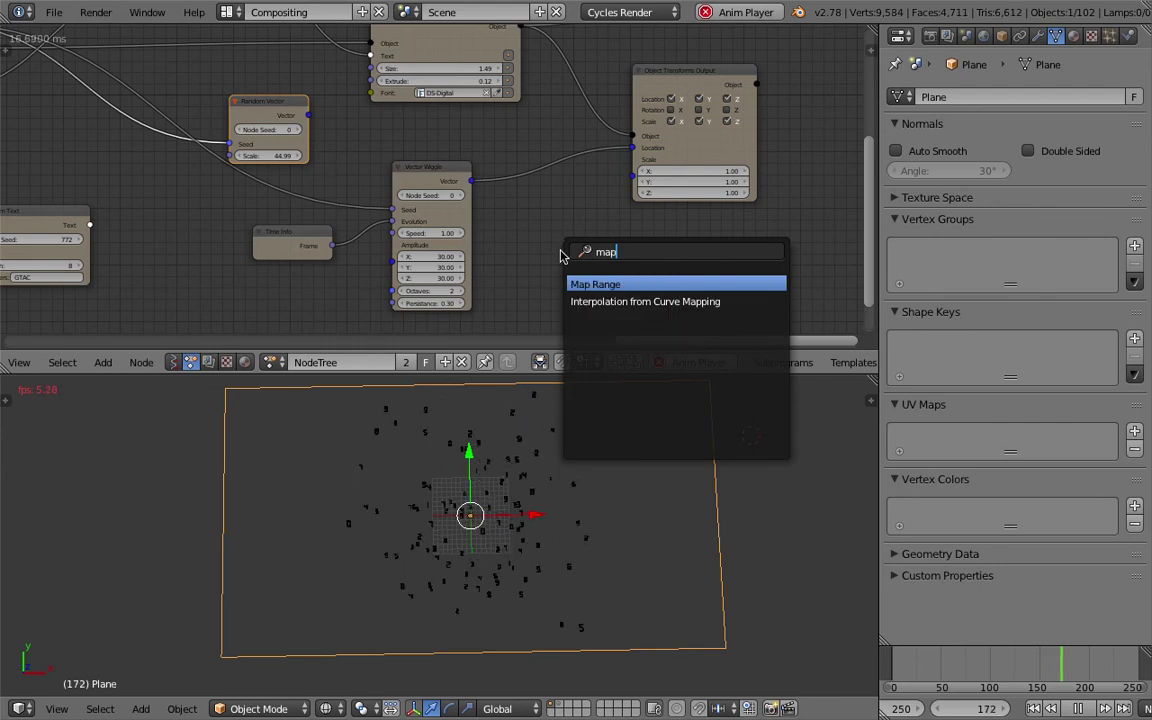
key("Return")
left_click(521, 226)
left_click_drag(310, 117, 521, 280)
Step: Place the Map Range node beneath the wiggle link and connect its output to the Object Transforms Output's Scale
key("g")
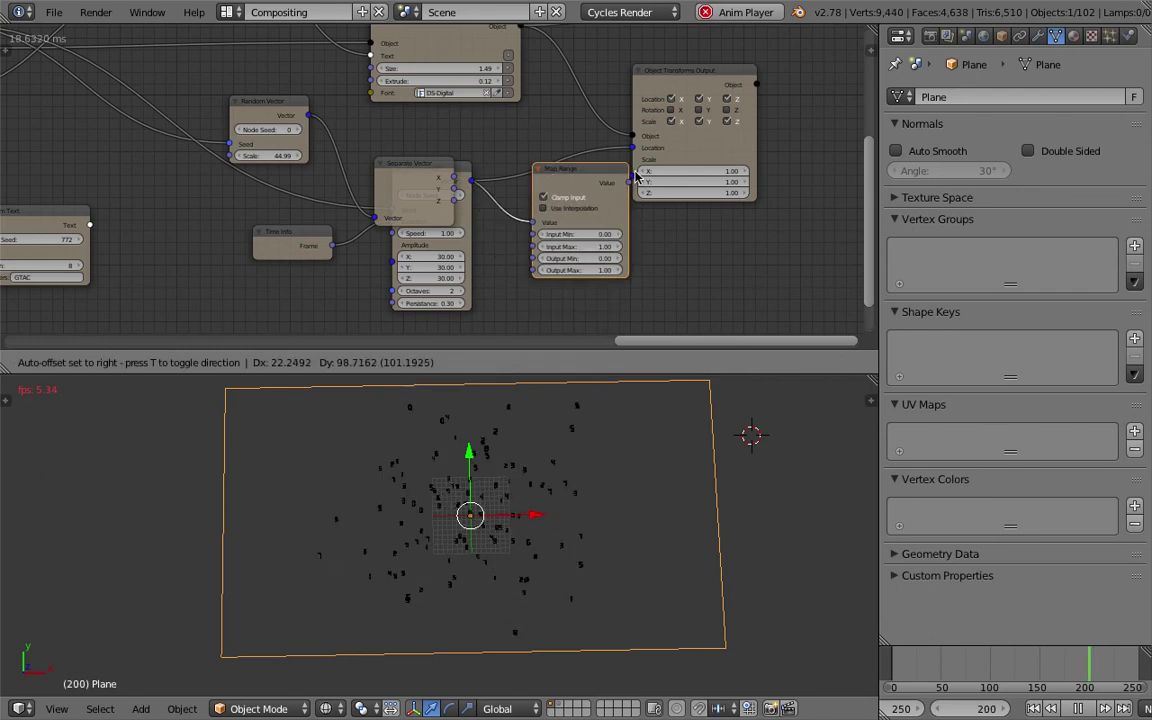
left_click(593, 211)
key("g")
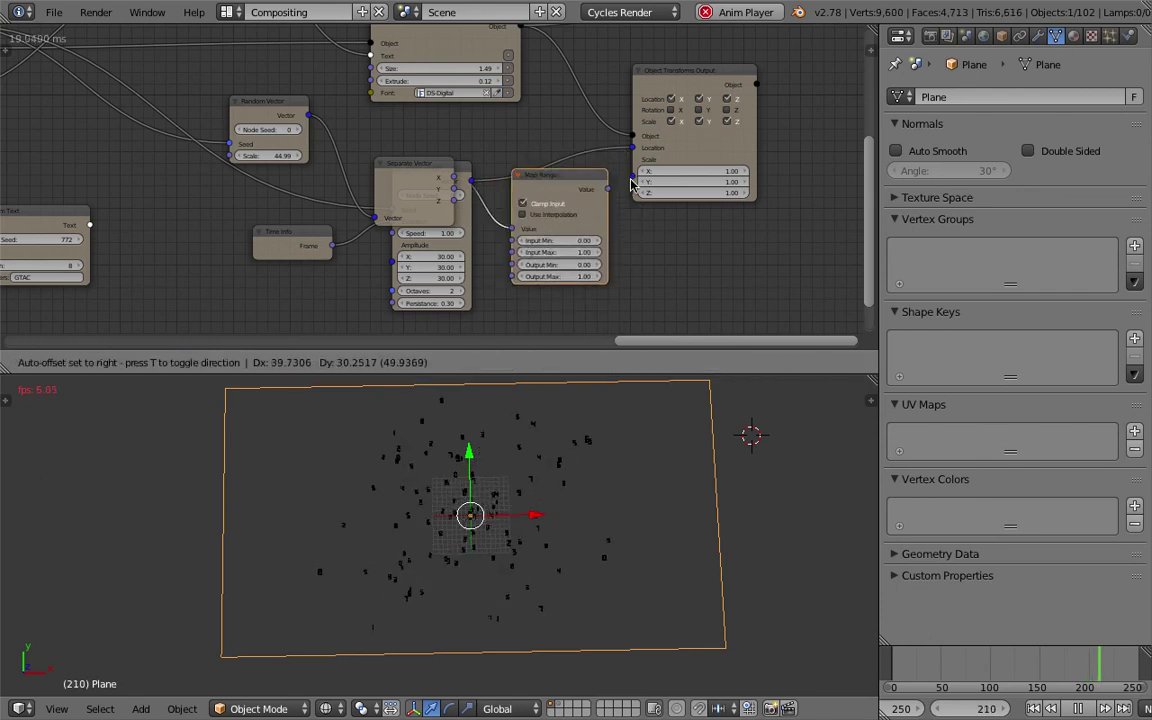
left_click(591, 226)
key("g")
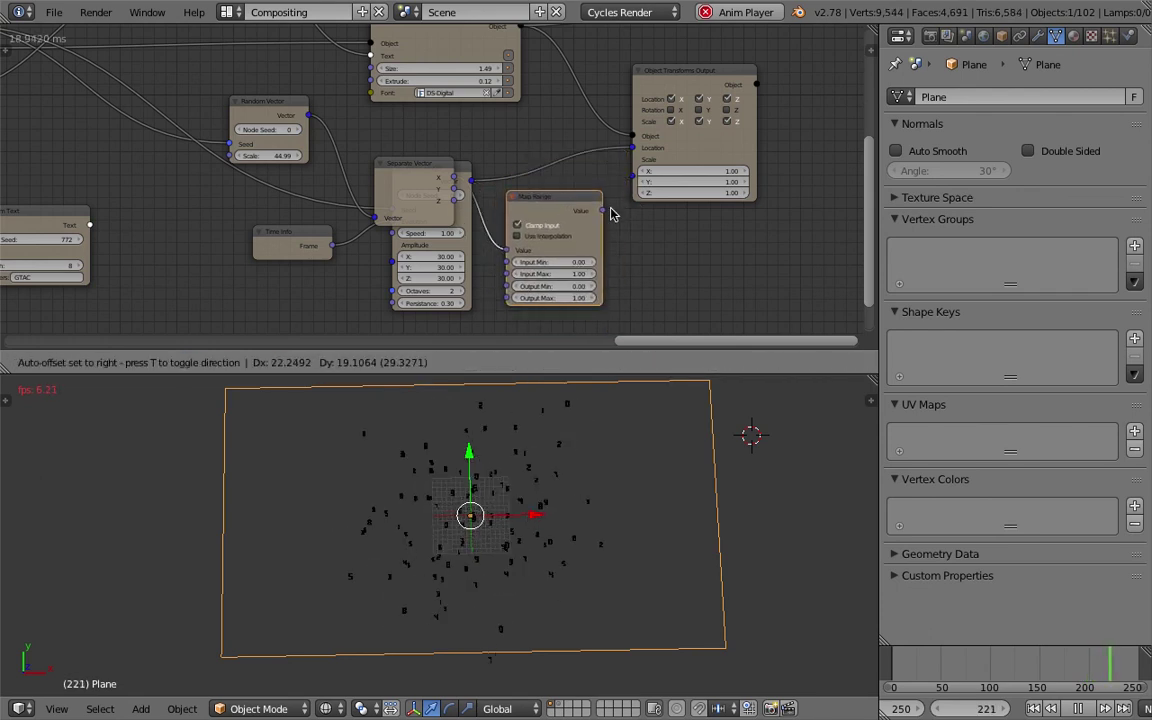
left_click(613, 209)
key("g")
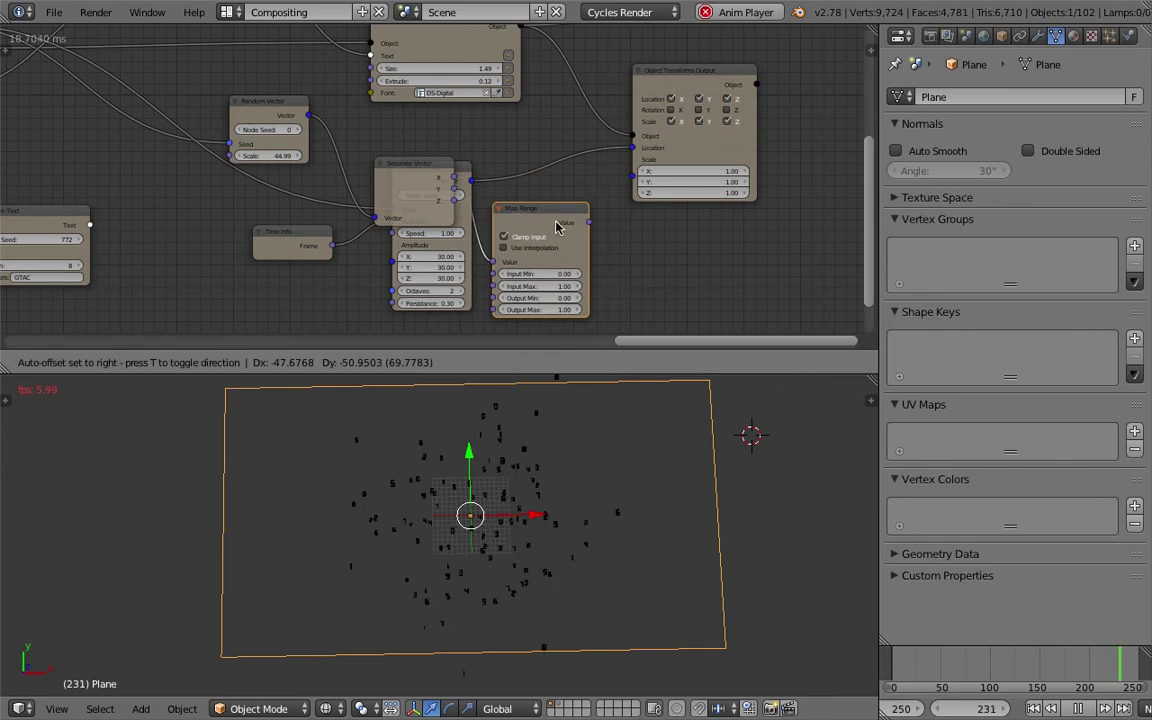
left_click(583, 235)
left_click_drag(582, 232, 632, 148)
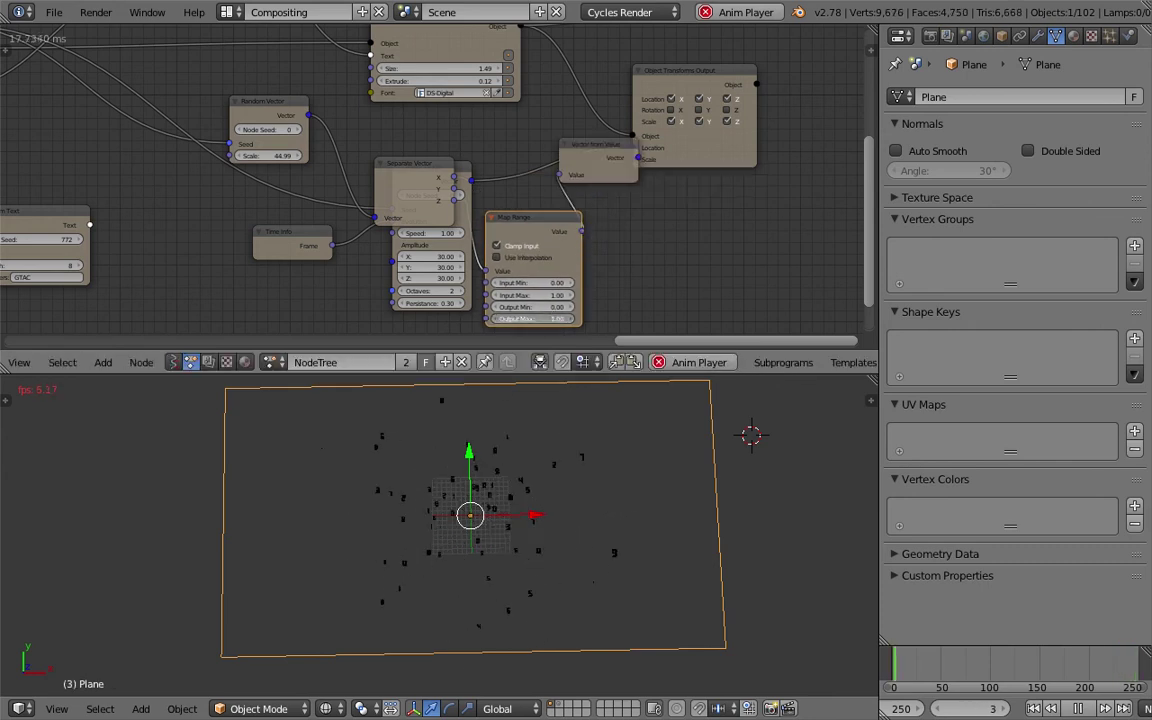
Step: Raise the Map Range's Output Max to enlarge the digits, and give the 3D view more height for checking their sizes
left_click_drag(540, 318, 582, 289)
left_click_drag(582, 341, 588, 265)
scroll(600, 445, "up", 2)
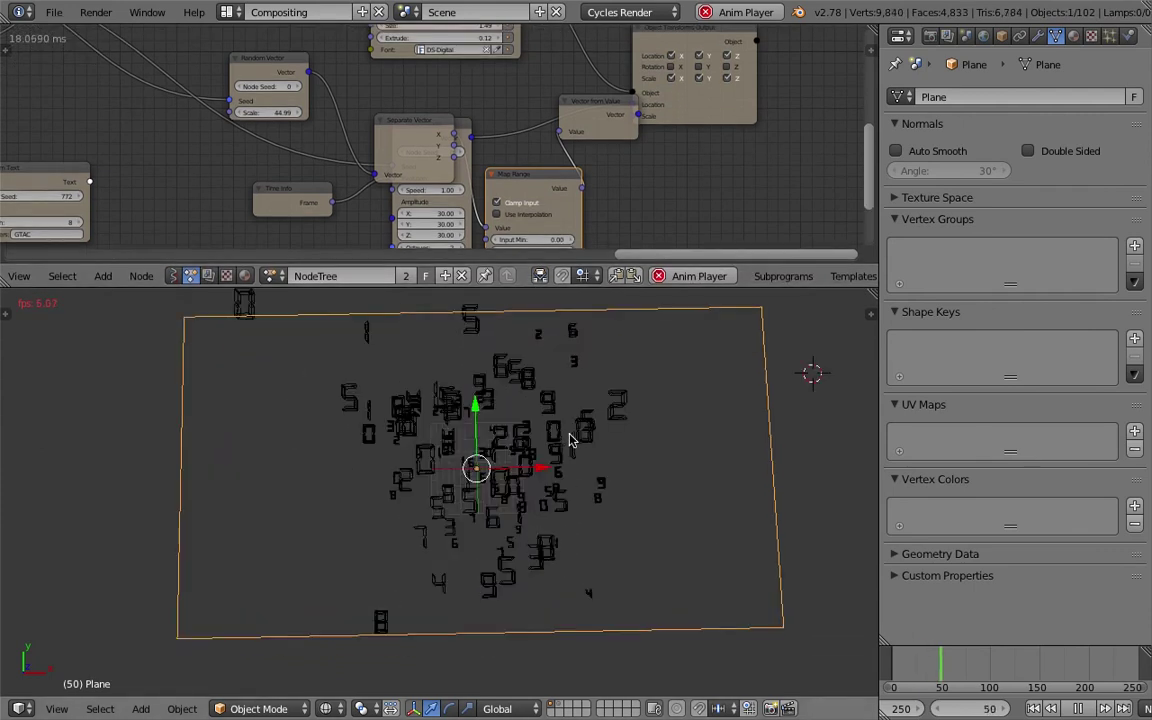
scroll(612, 447, "down", 2)
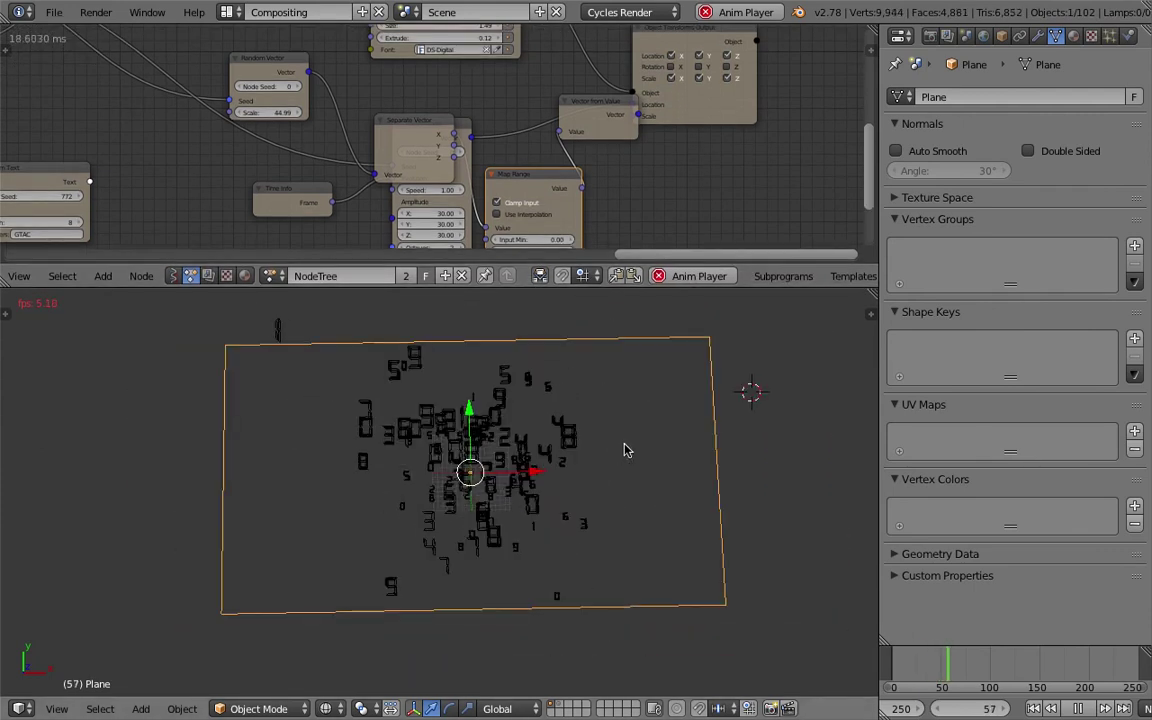
middle_click_drag(624, 450, 527, 506)
Step: Set the Cycles preview samples to 1 in the render sampling settings
left_click(931, 37)
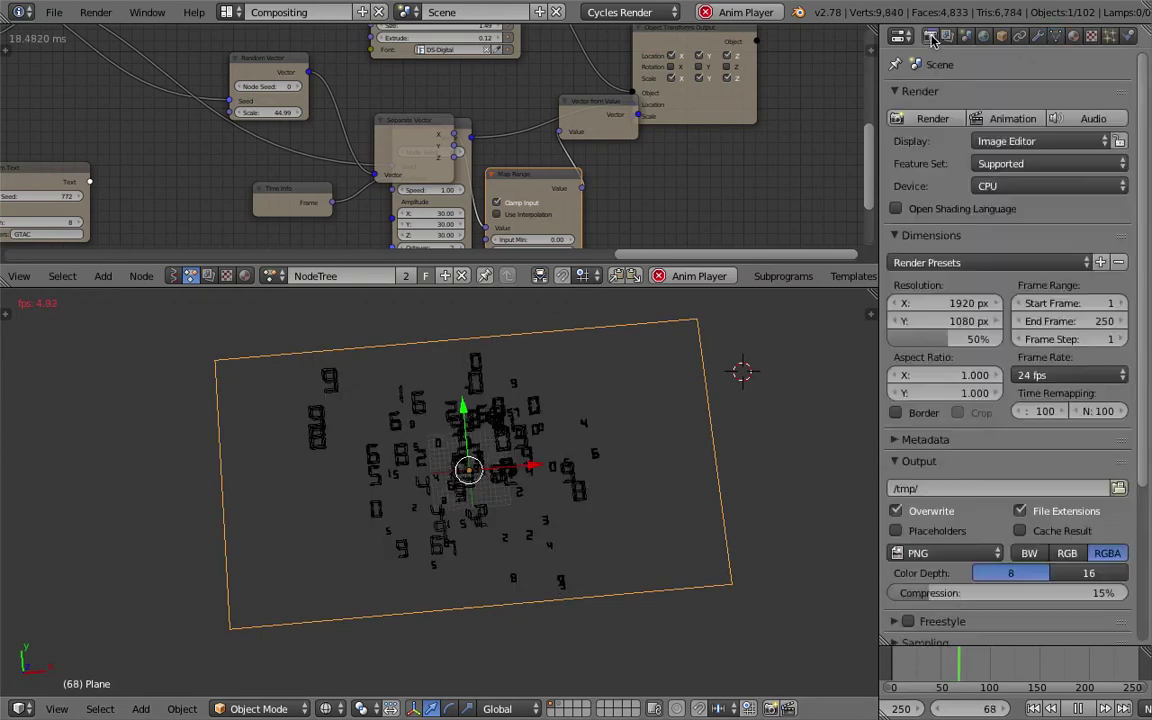
scroll(947, 558, "down", 4)
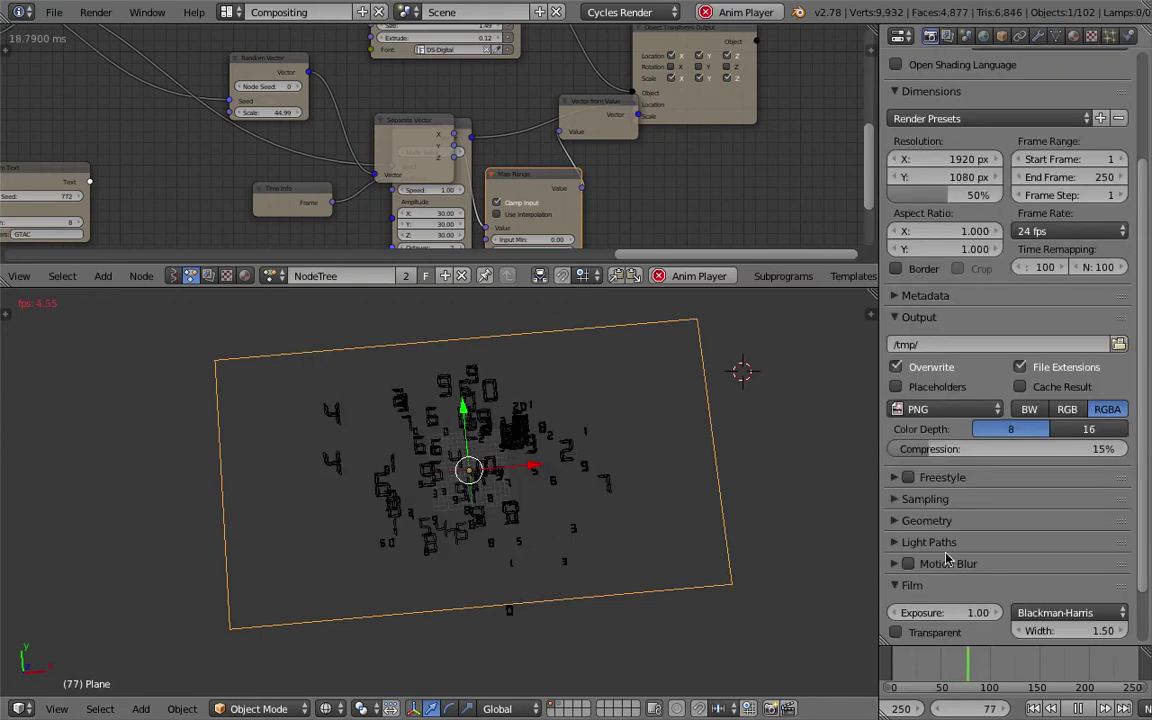
left_click(900, 499)
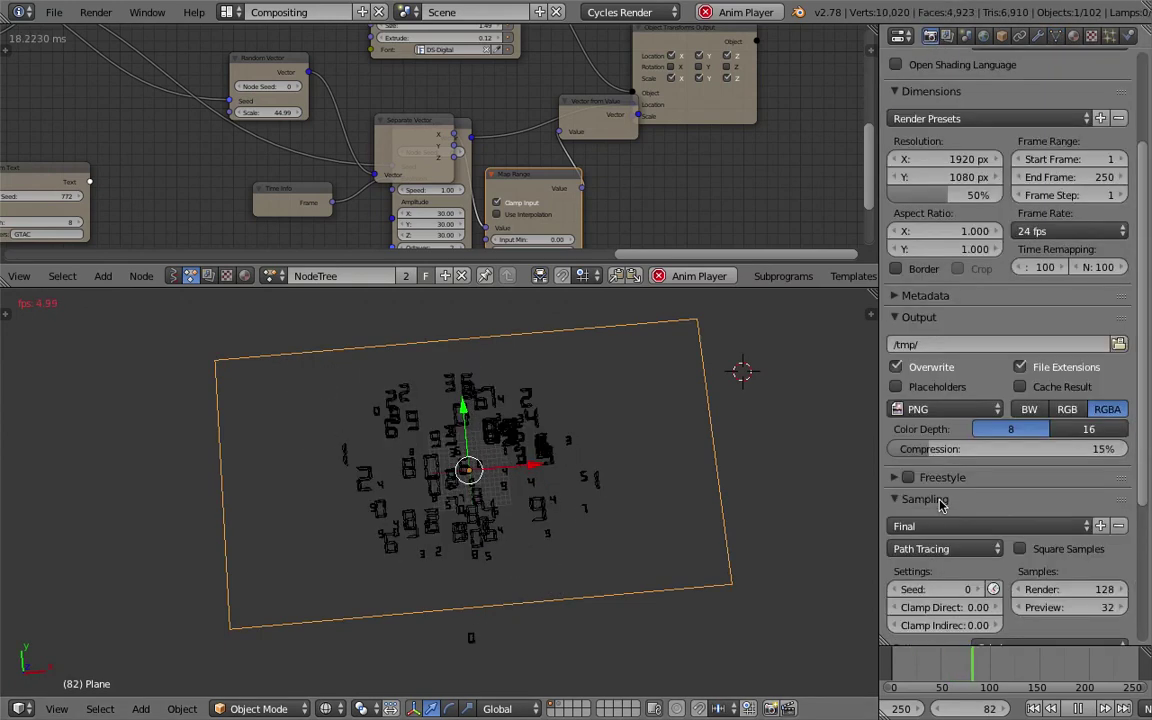
left_click(1089, 607)
type("1")
key("Return")
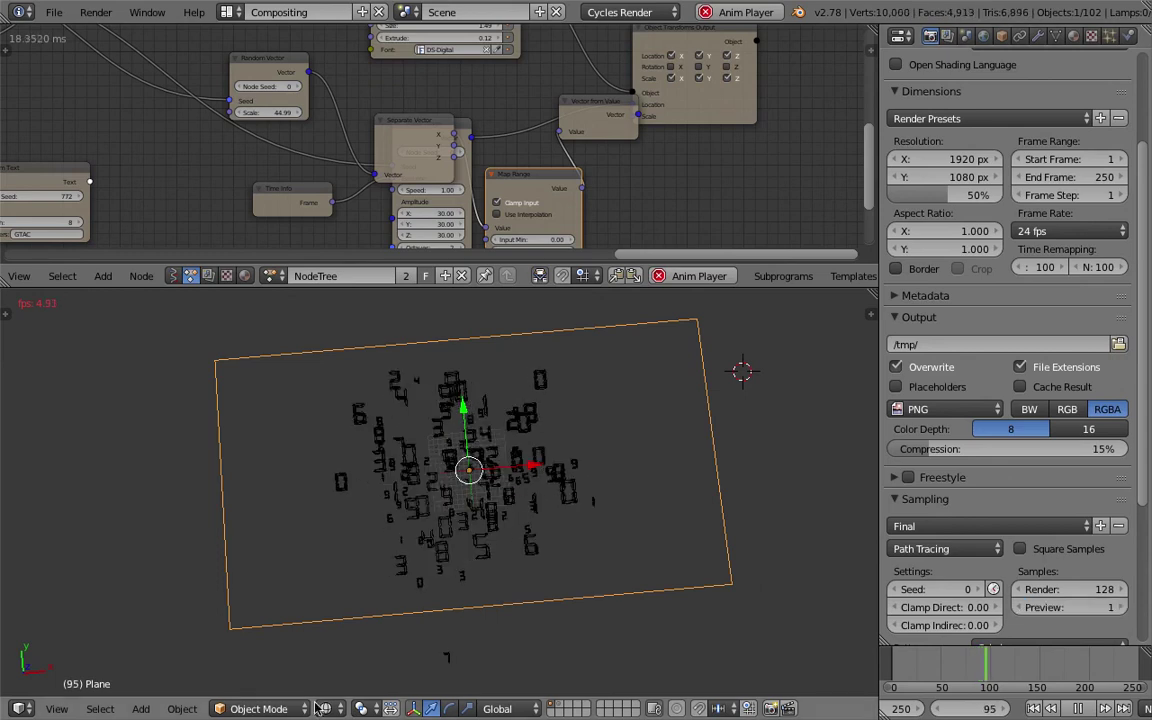
Step: Switch the viewport shading to Rendered and pause the animation playback
left_click(326, 708)
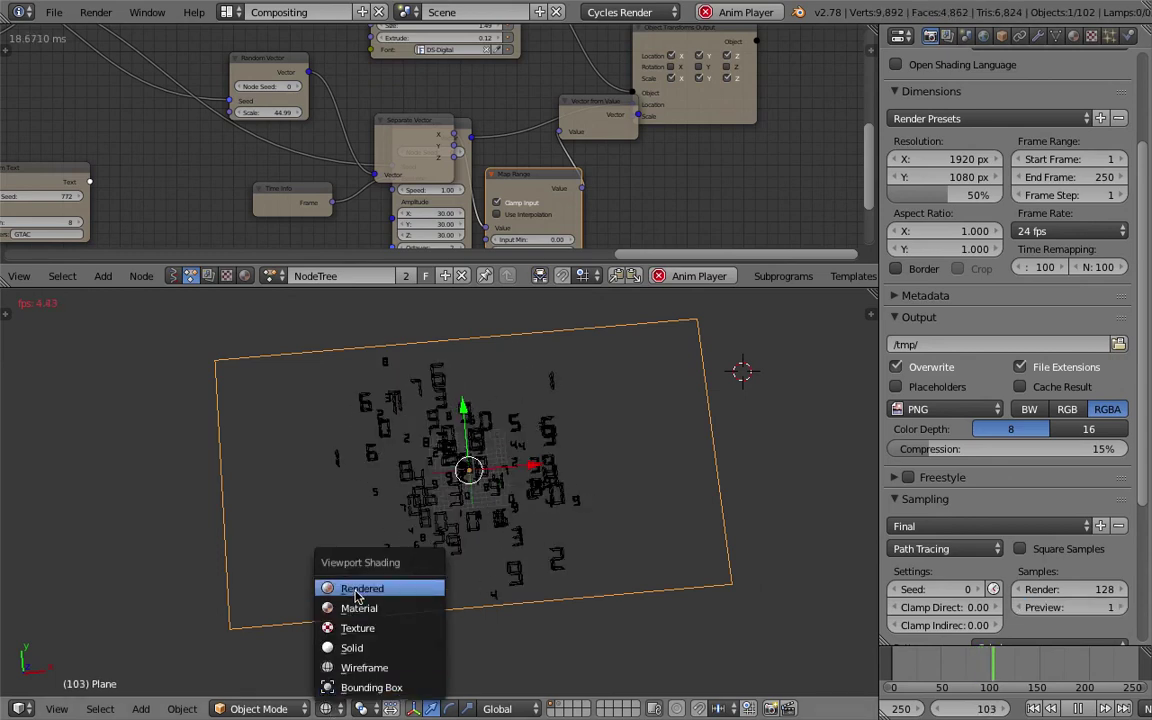
left_click(357, 591)
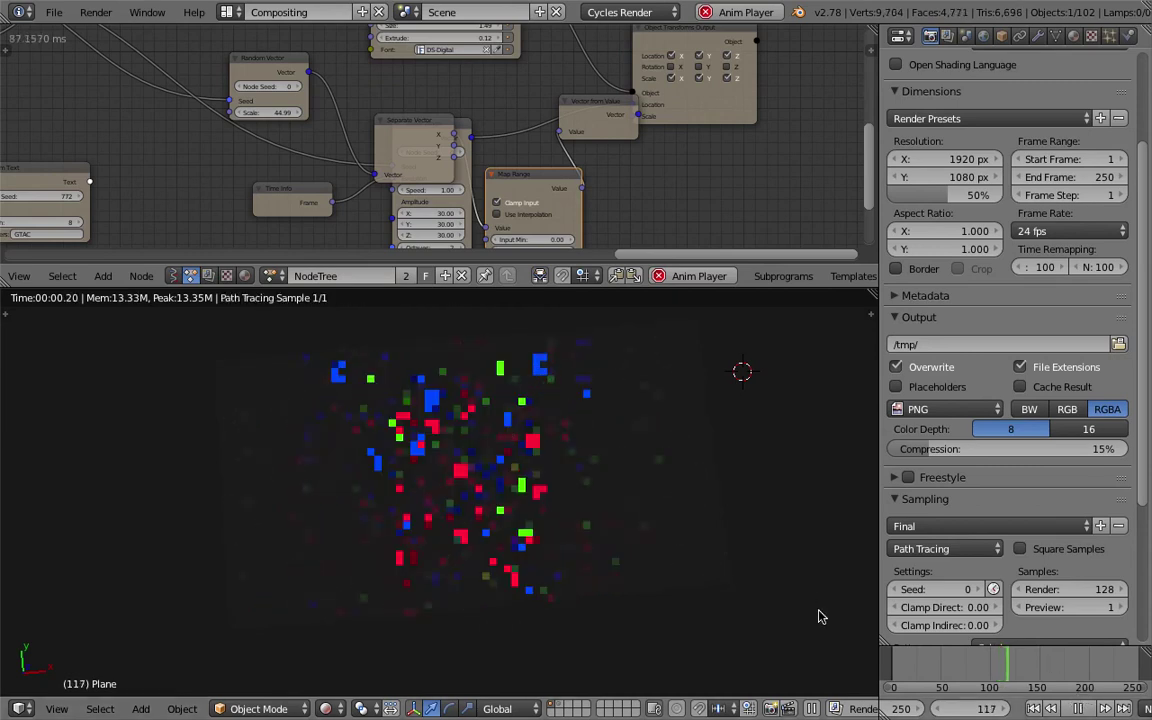
left_click(1076, 708)
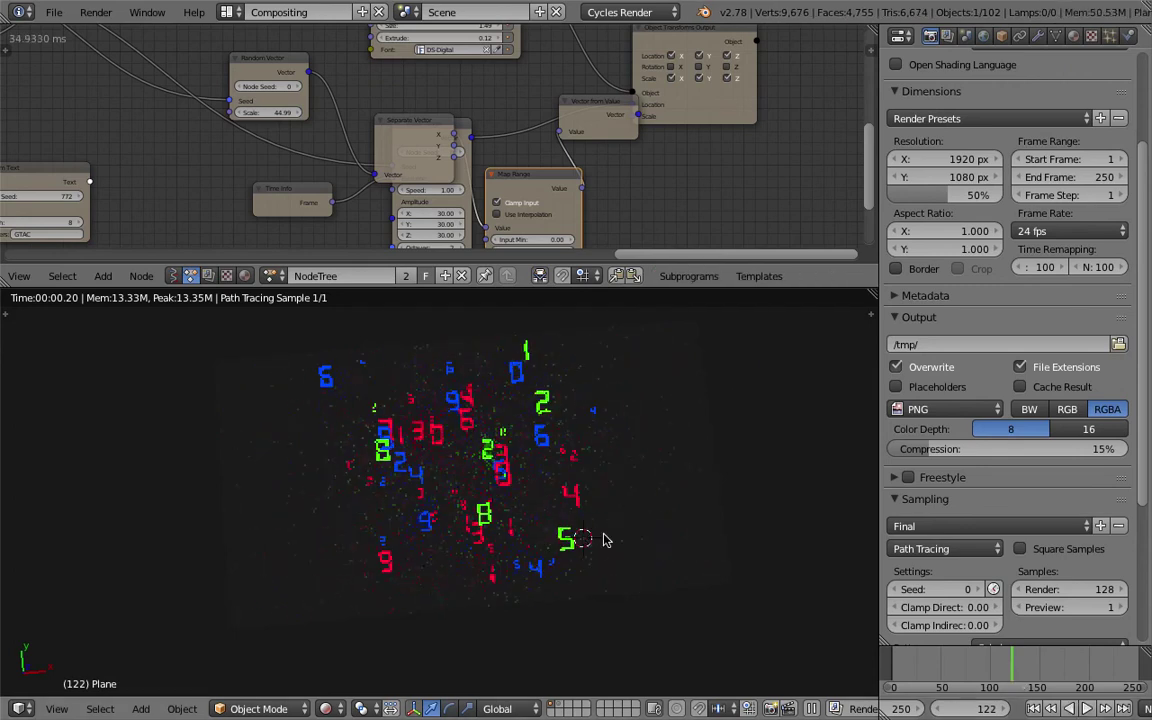
Step: Step forward frame by frame to examine the glowing, moving digits in the rendered view
key("Right")
key("Right")
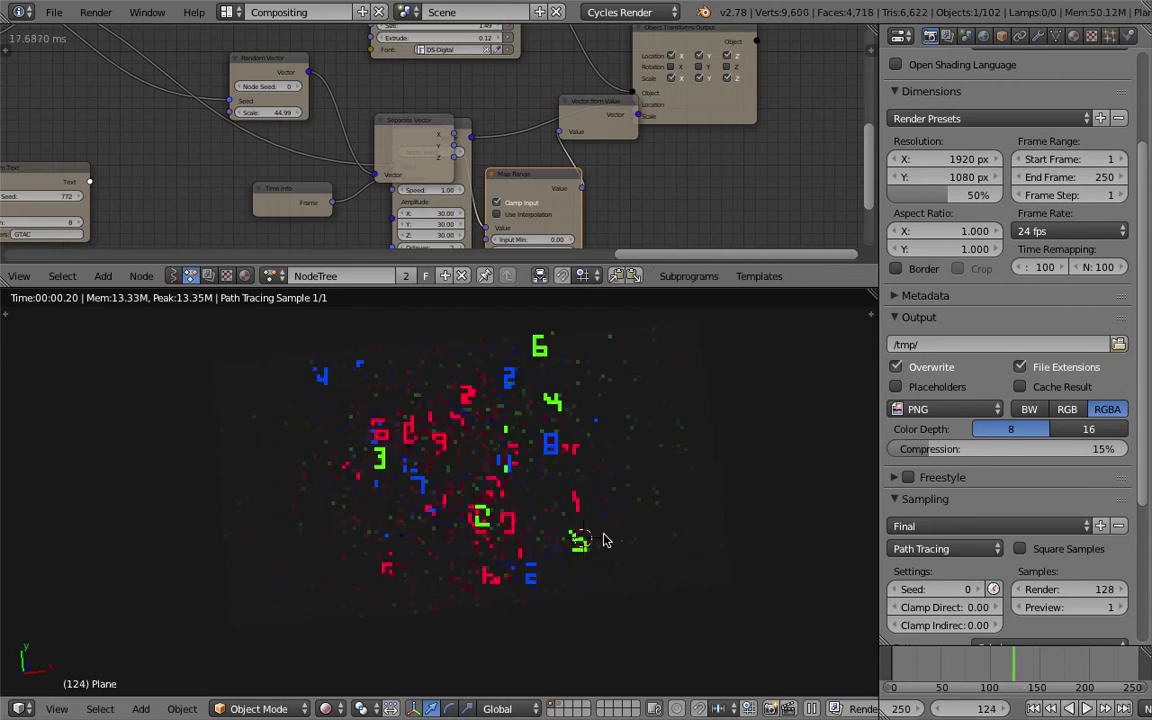
key("Right")
key("Right")
key("Right")
key("Right")
key("Right")
key("Right")
key("Right")
key("Right")
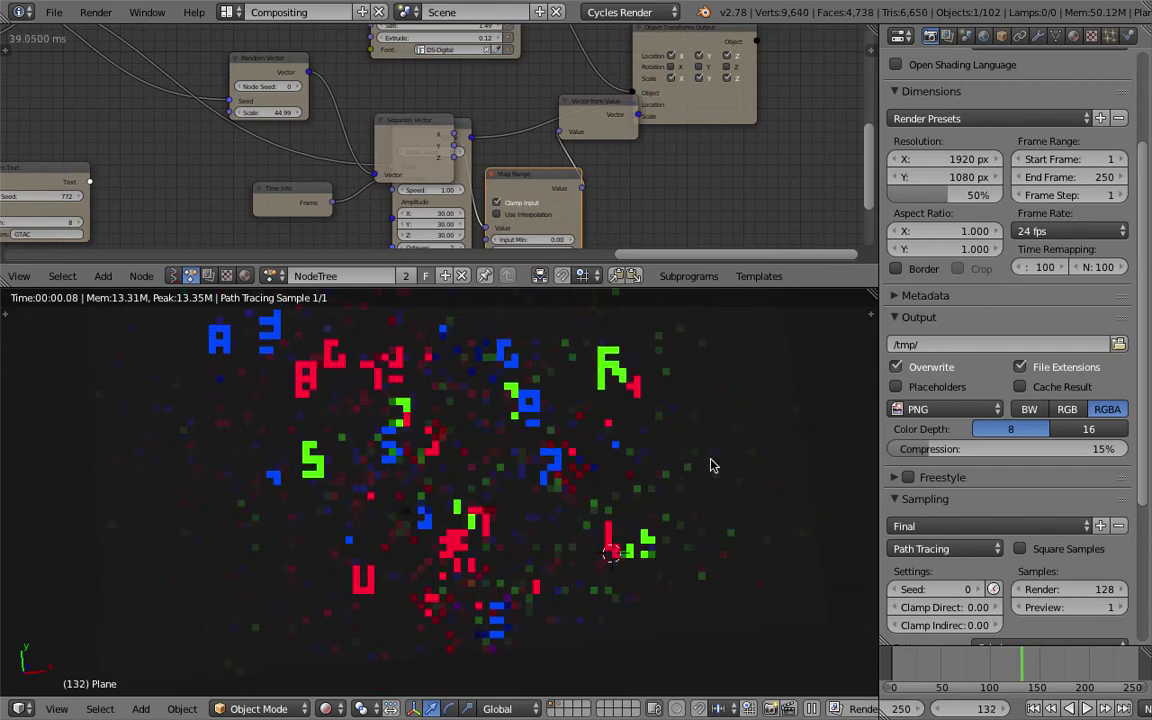
key("Right")
key("Right")
key("Right")
key("Right")
key("Right")
key("Right")
key("Right")
key("Right")
key("Right")
key("Right")
key("Right")
key("Right")
key("Right")
key("Right")
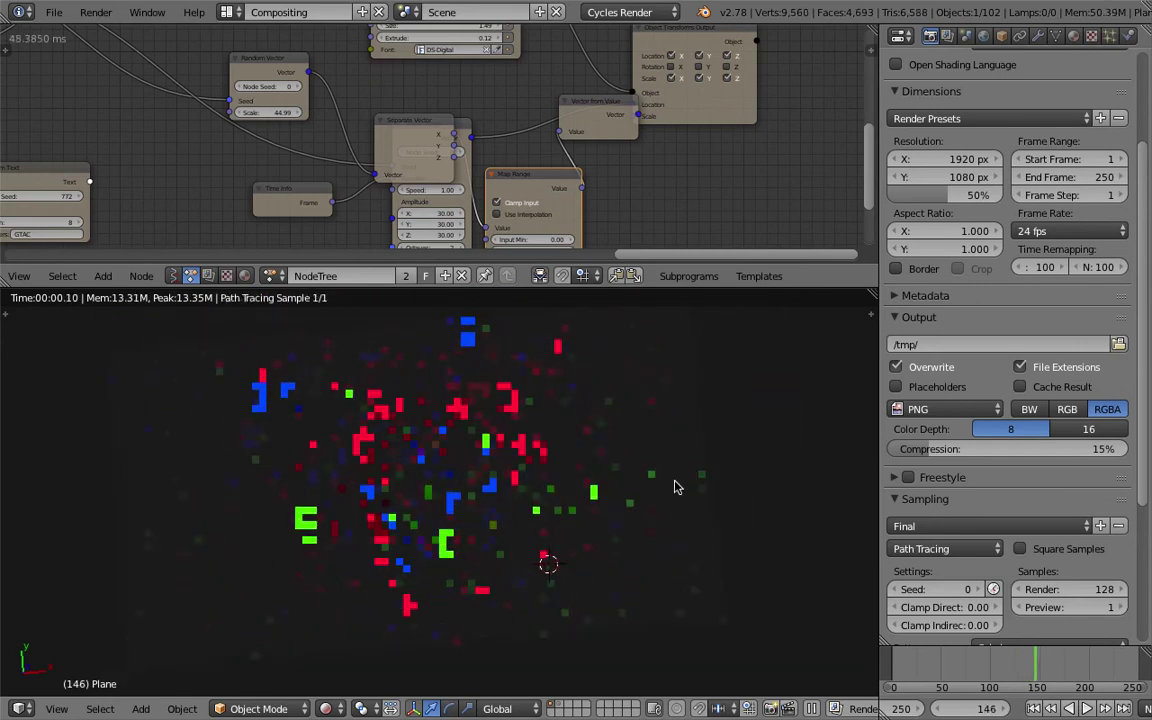
key("Right")
key("Right")
key("Right")
key("Right")
key("Right")
key("Right")
key("Right")
key("Right")
key("Right")
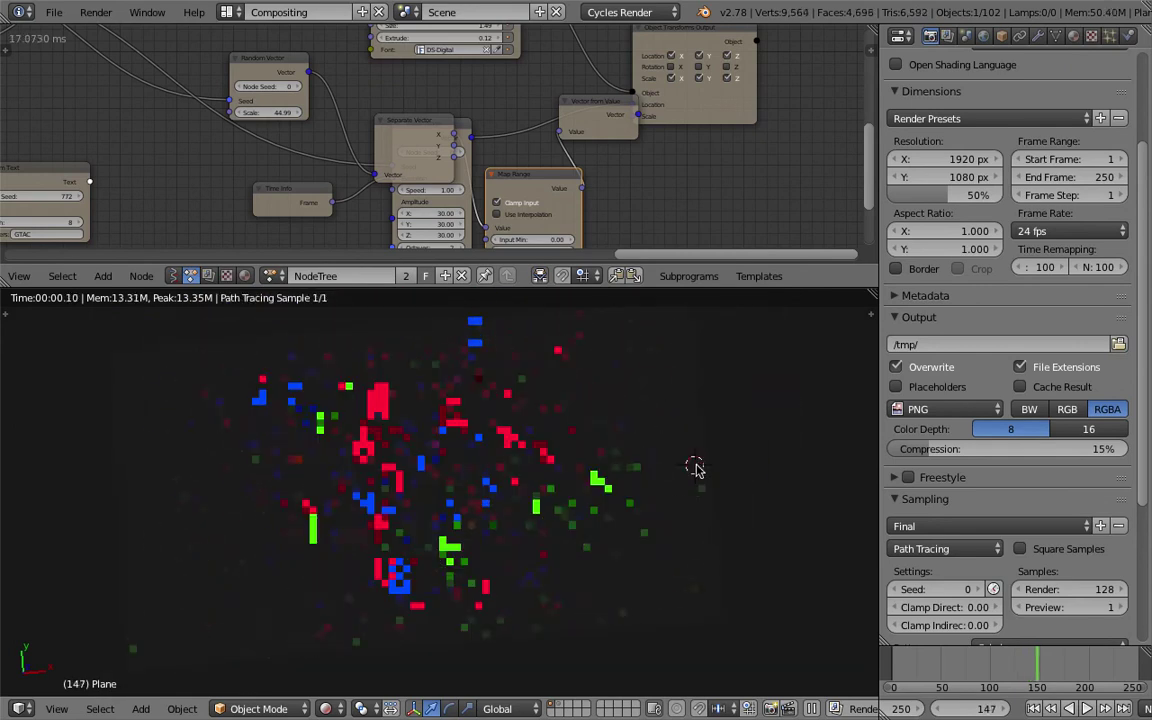
Step: Advance the animation to frame 165 and inspect the rendered glowing digits both close up and as a whole
key("Right")
key("Right")
key("Right")
key("Right")
key("Right")
key("Right")
key("Right")
key("Right")
key("Right")
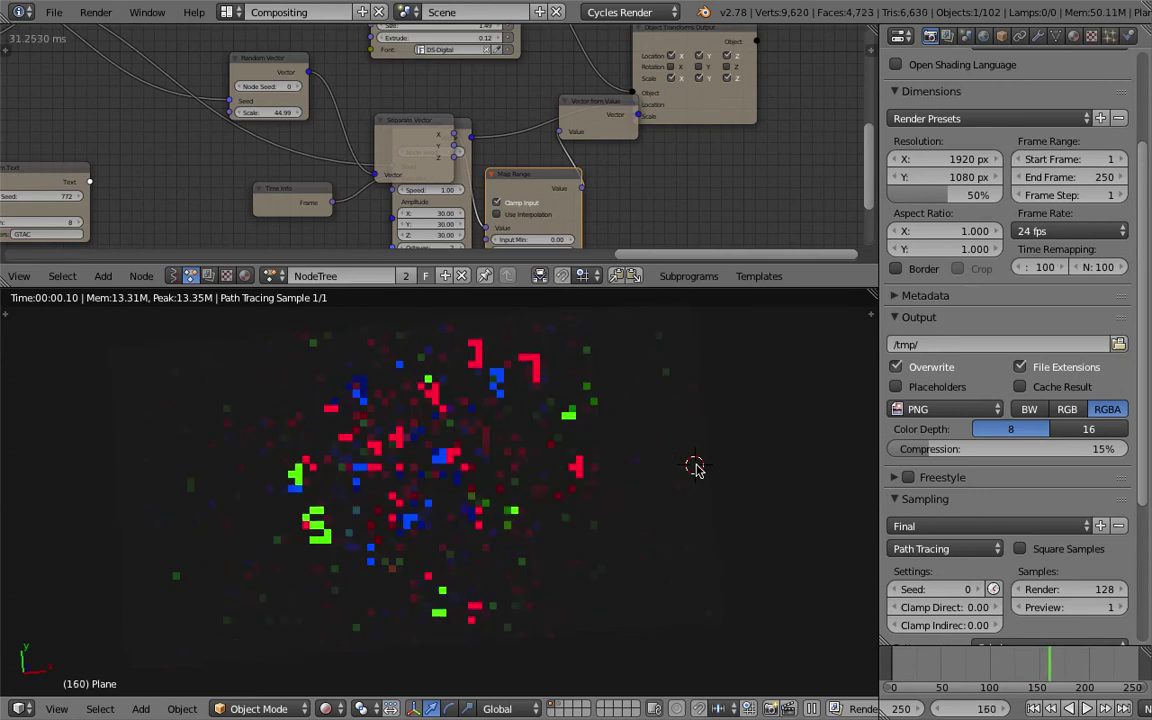
key("Right")
scroll(435, 366, "up", 5)
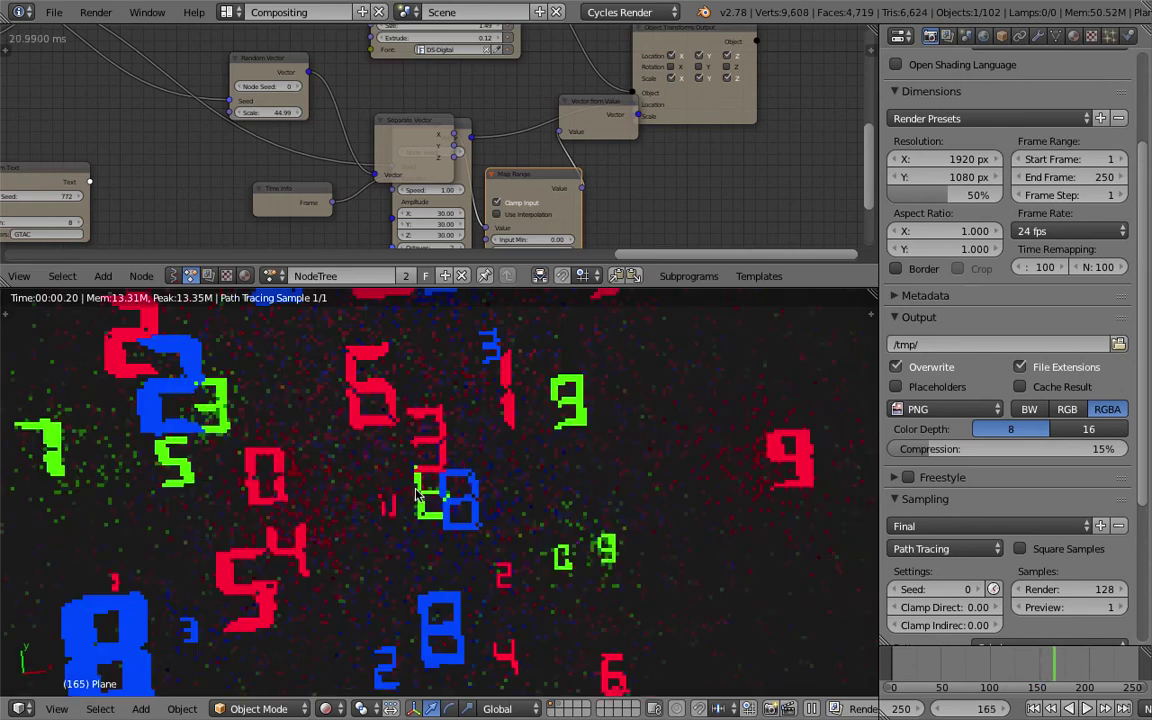
scroll(420, 488, "up", 2)
scroll(428, 484, "down", 3)
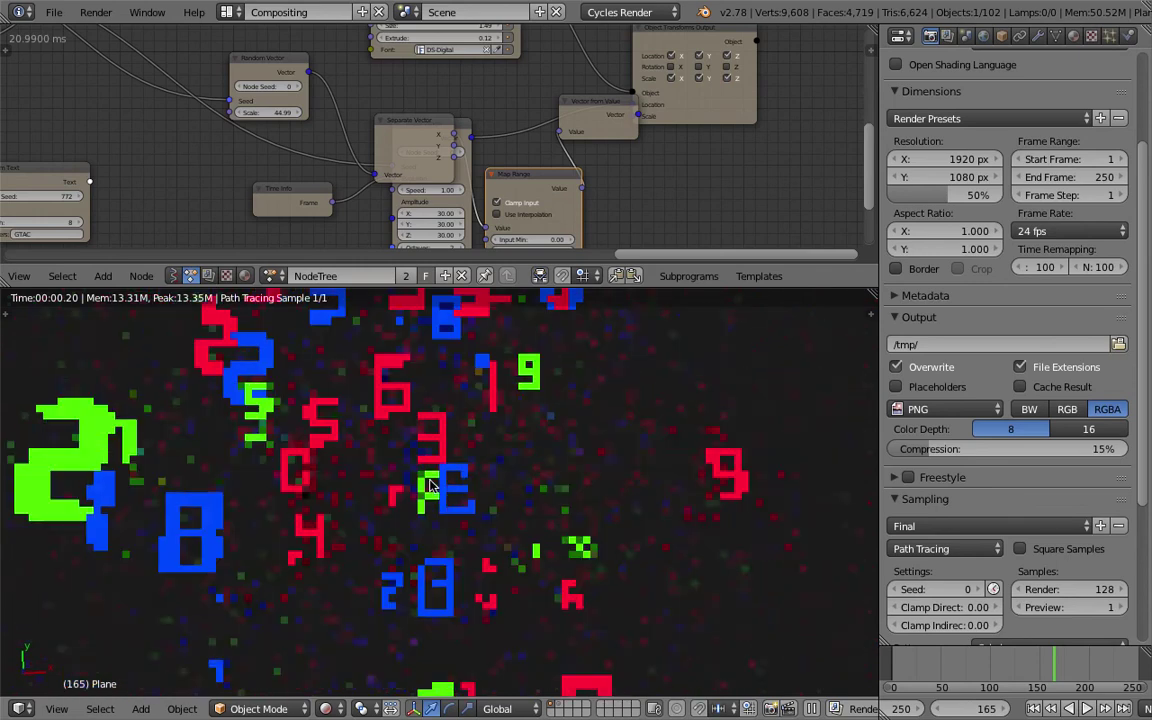
scroll(445, 503, "down", 5)
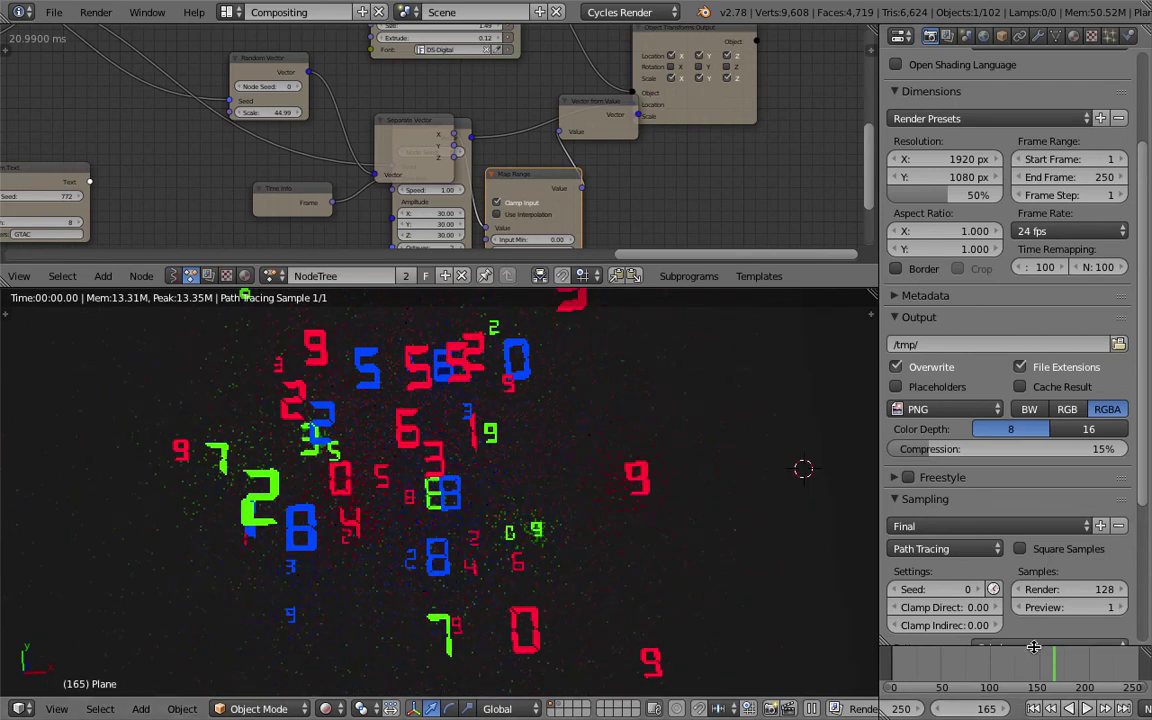
Step: Return the viewport to Solid shading and save the project as the next numbered version after AN_Tatsuo_Miyajima_009.blend
left_click(606, 505)
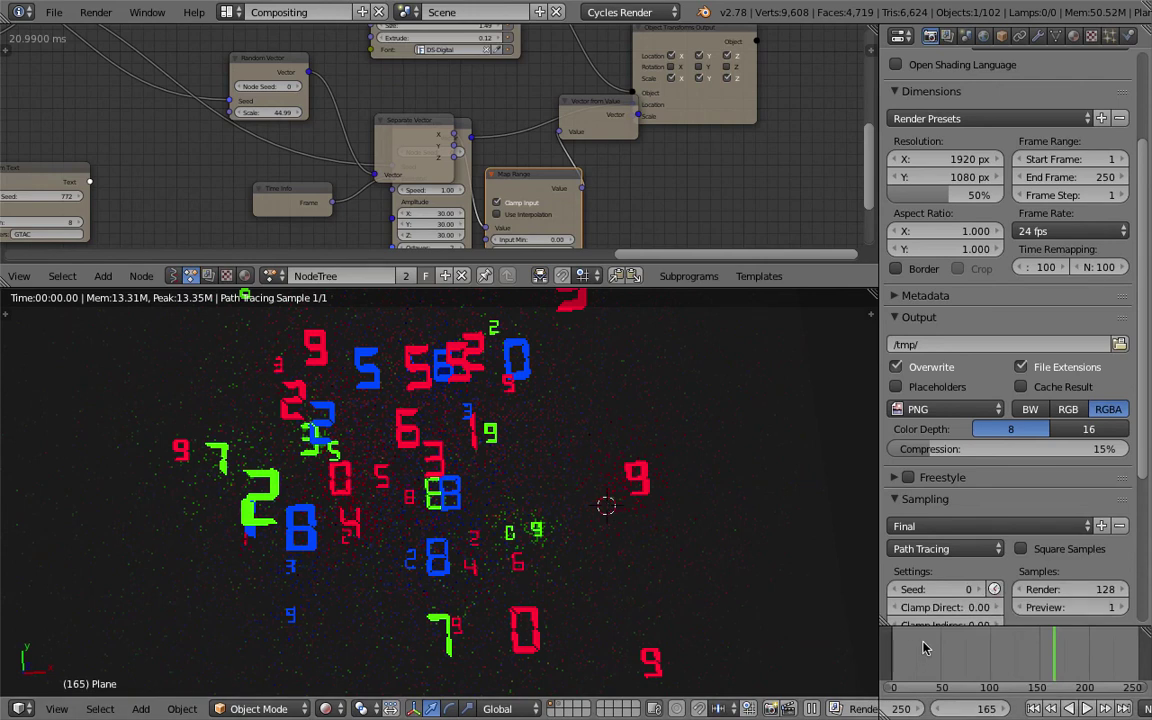
key("shift+z")
key("shift+super+o")
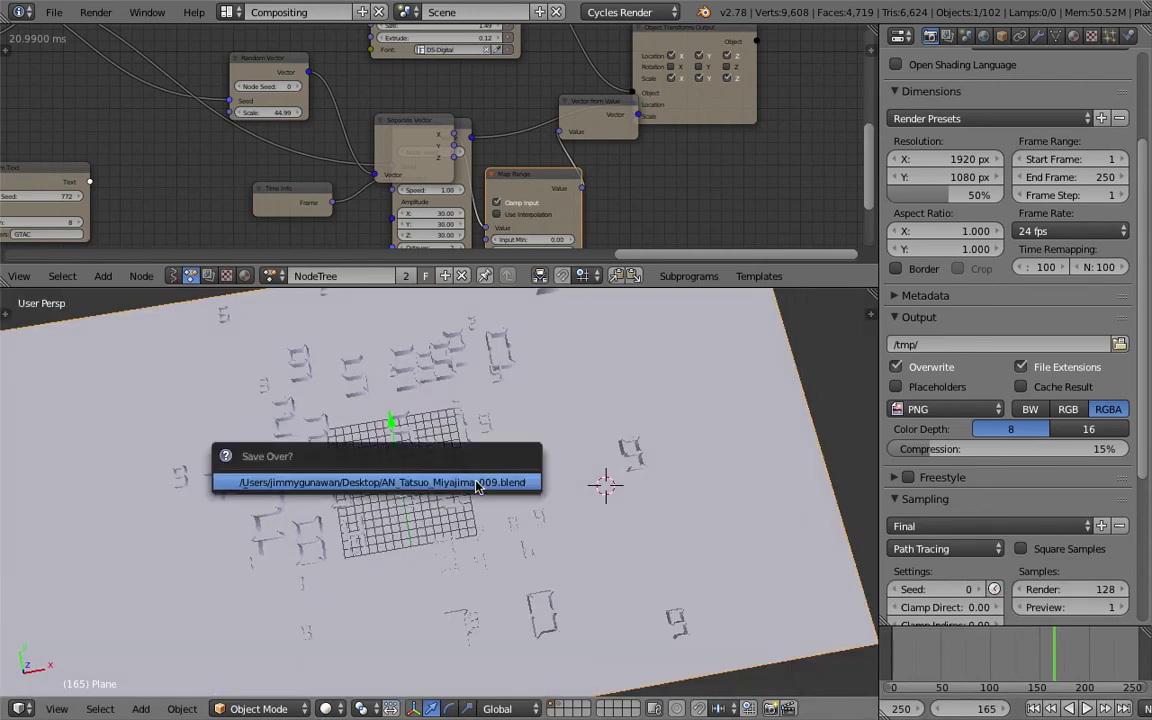
left_click(54, 12)
left_click(87, 168)
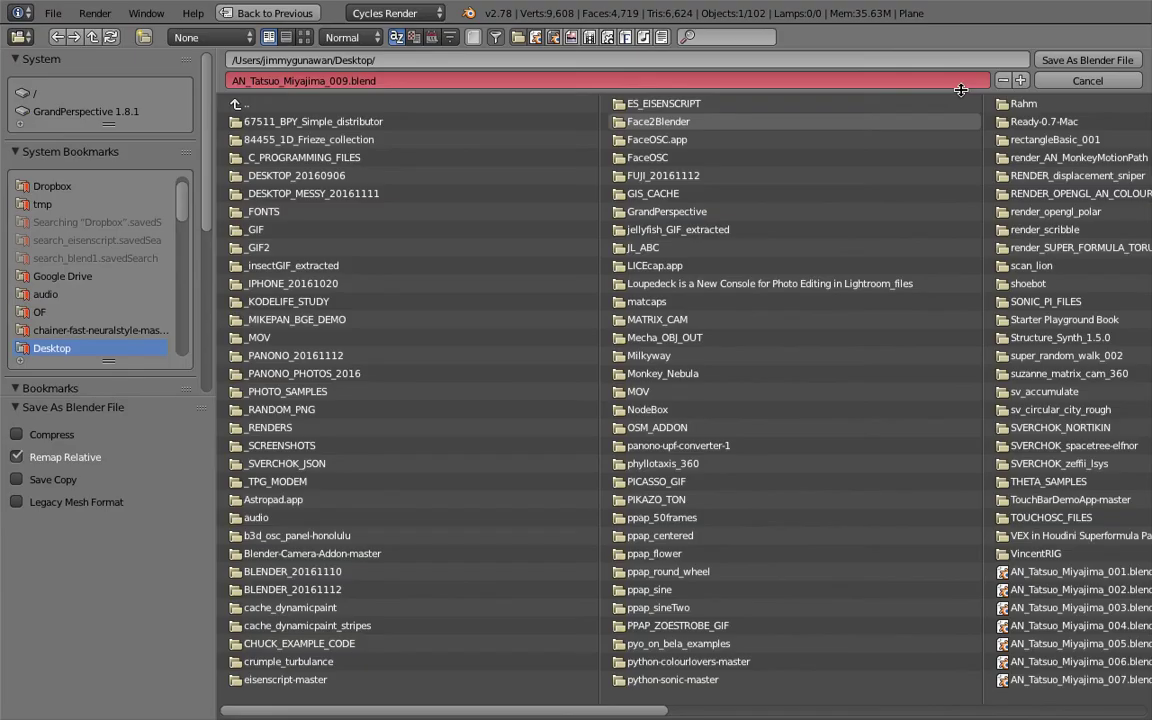
key("KP_Add")
key("Return")
key("ctrl+s")
left_click(504, 432)
middle_click_drag(504, 432, 532, 425)
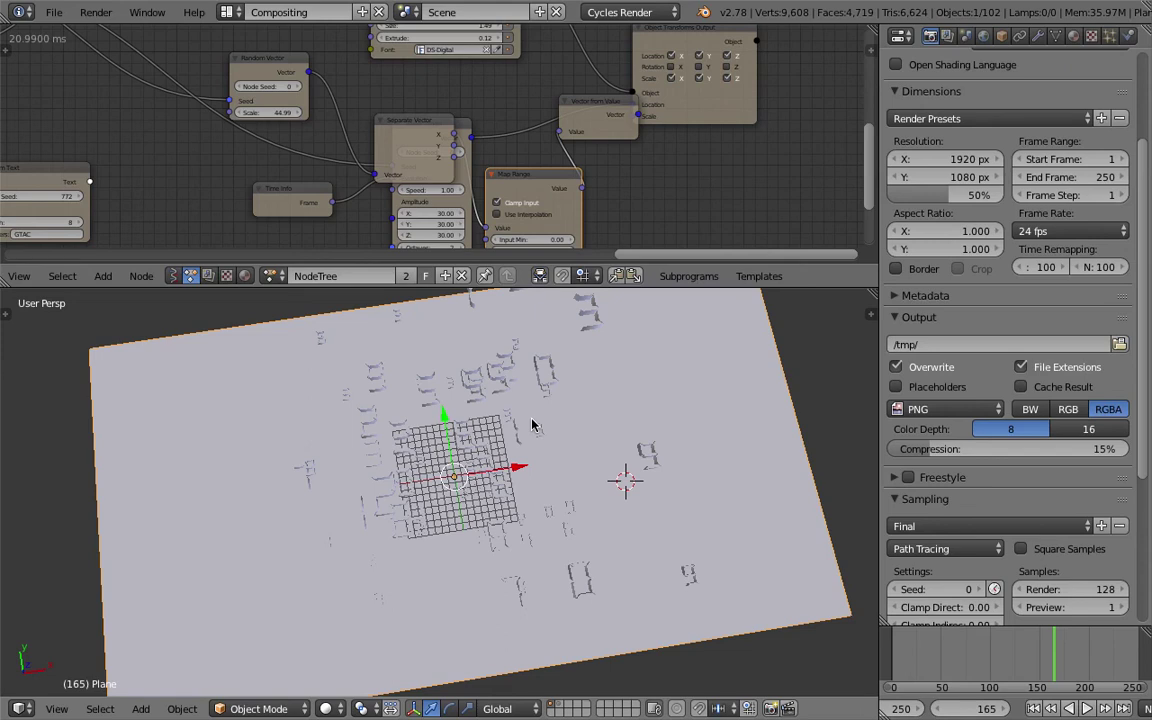
middle_click_drag(418, 390, 508, 428)
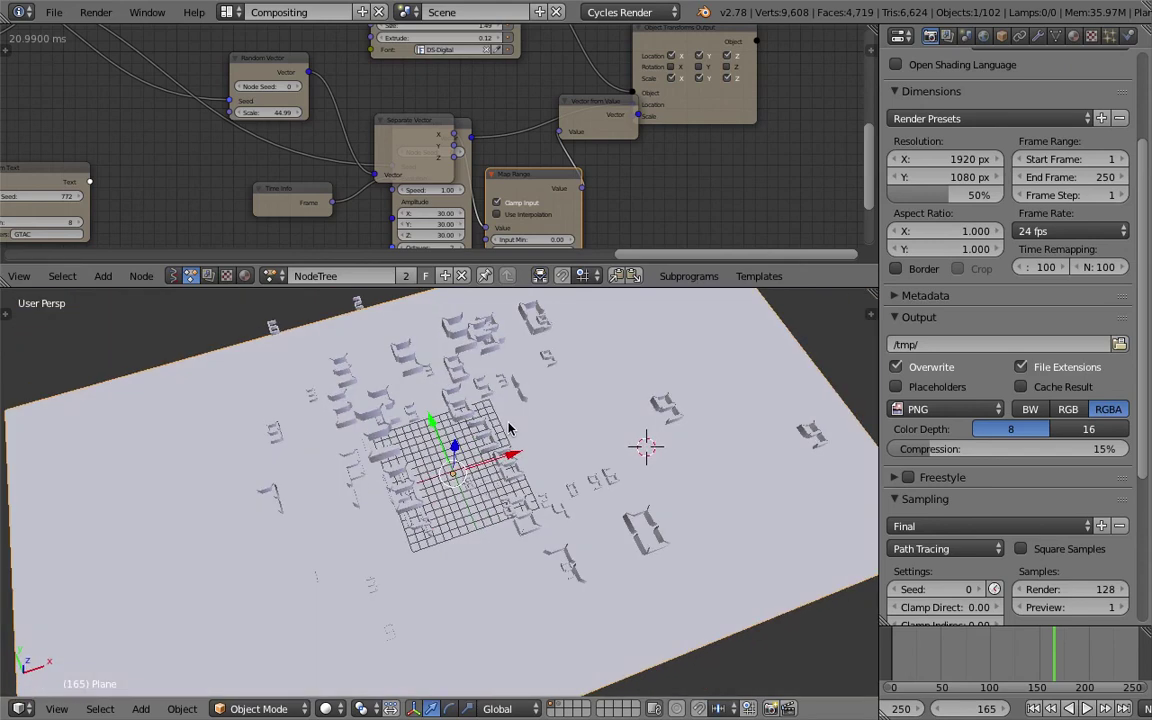